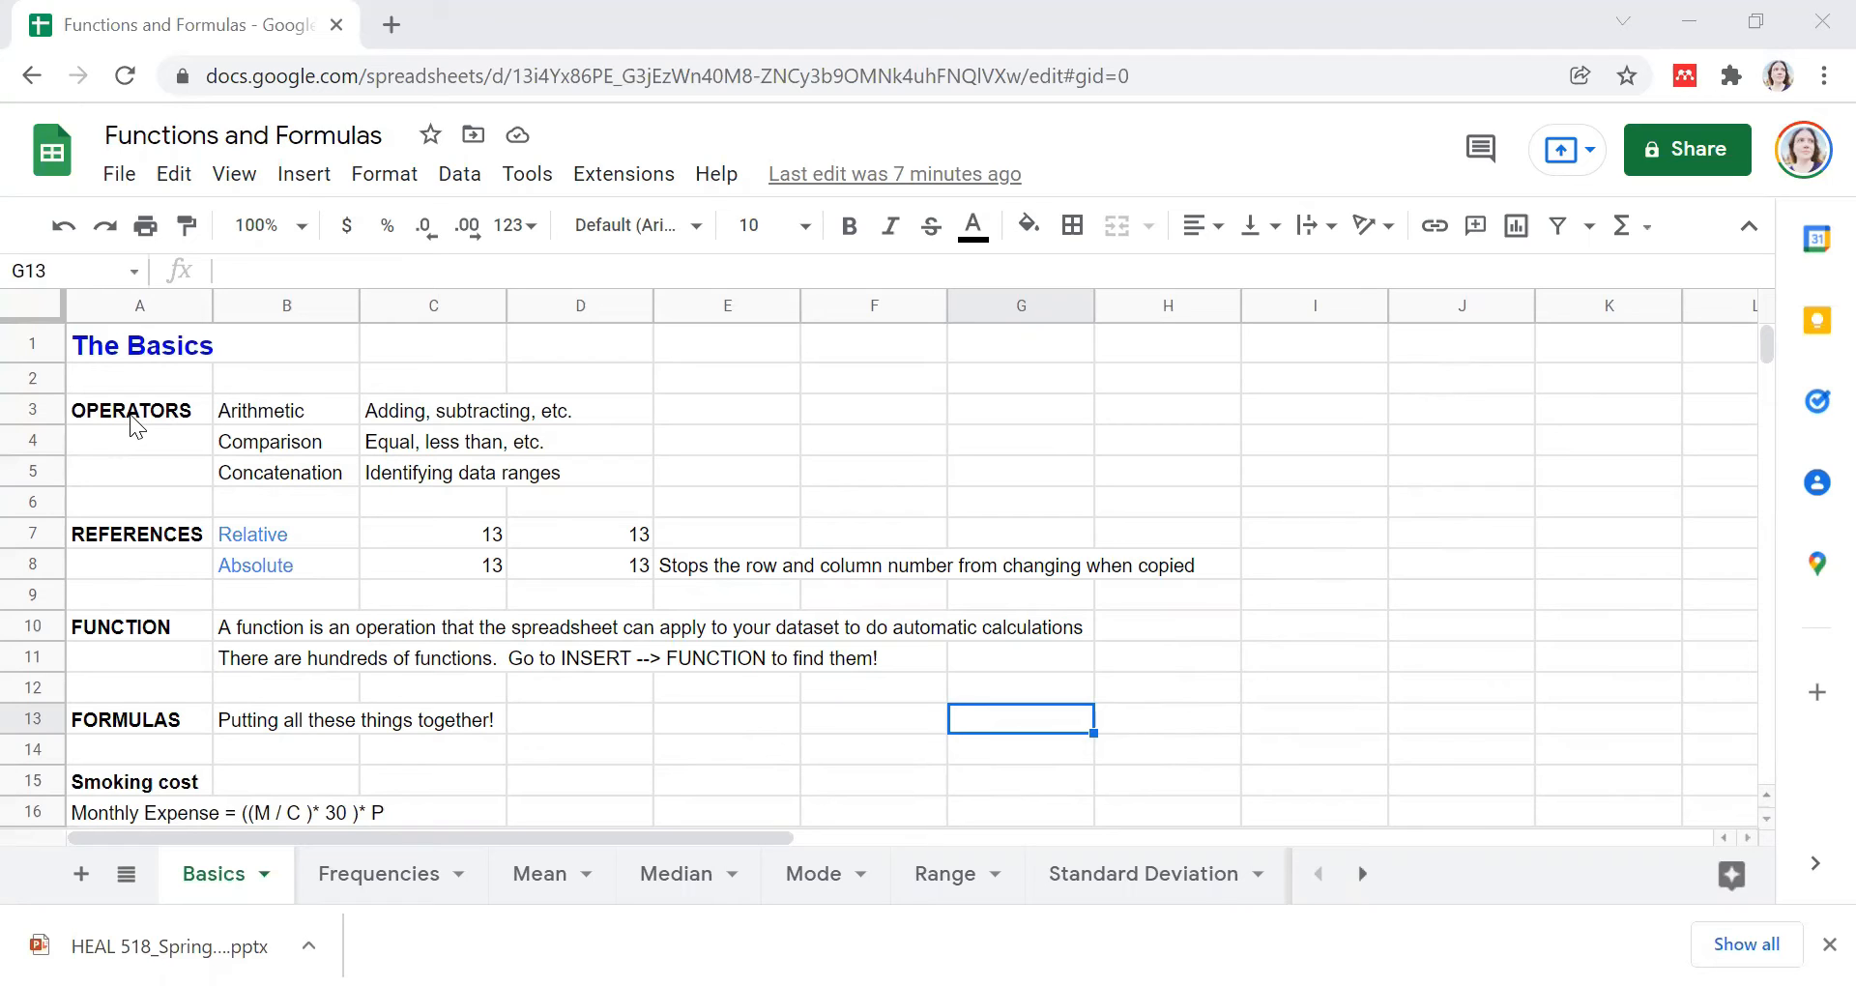
pyautogui.click(129, 414)
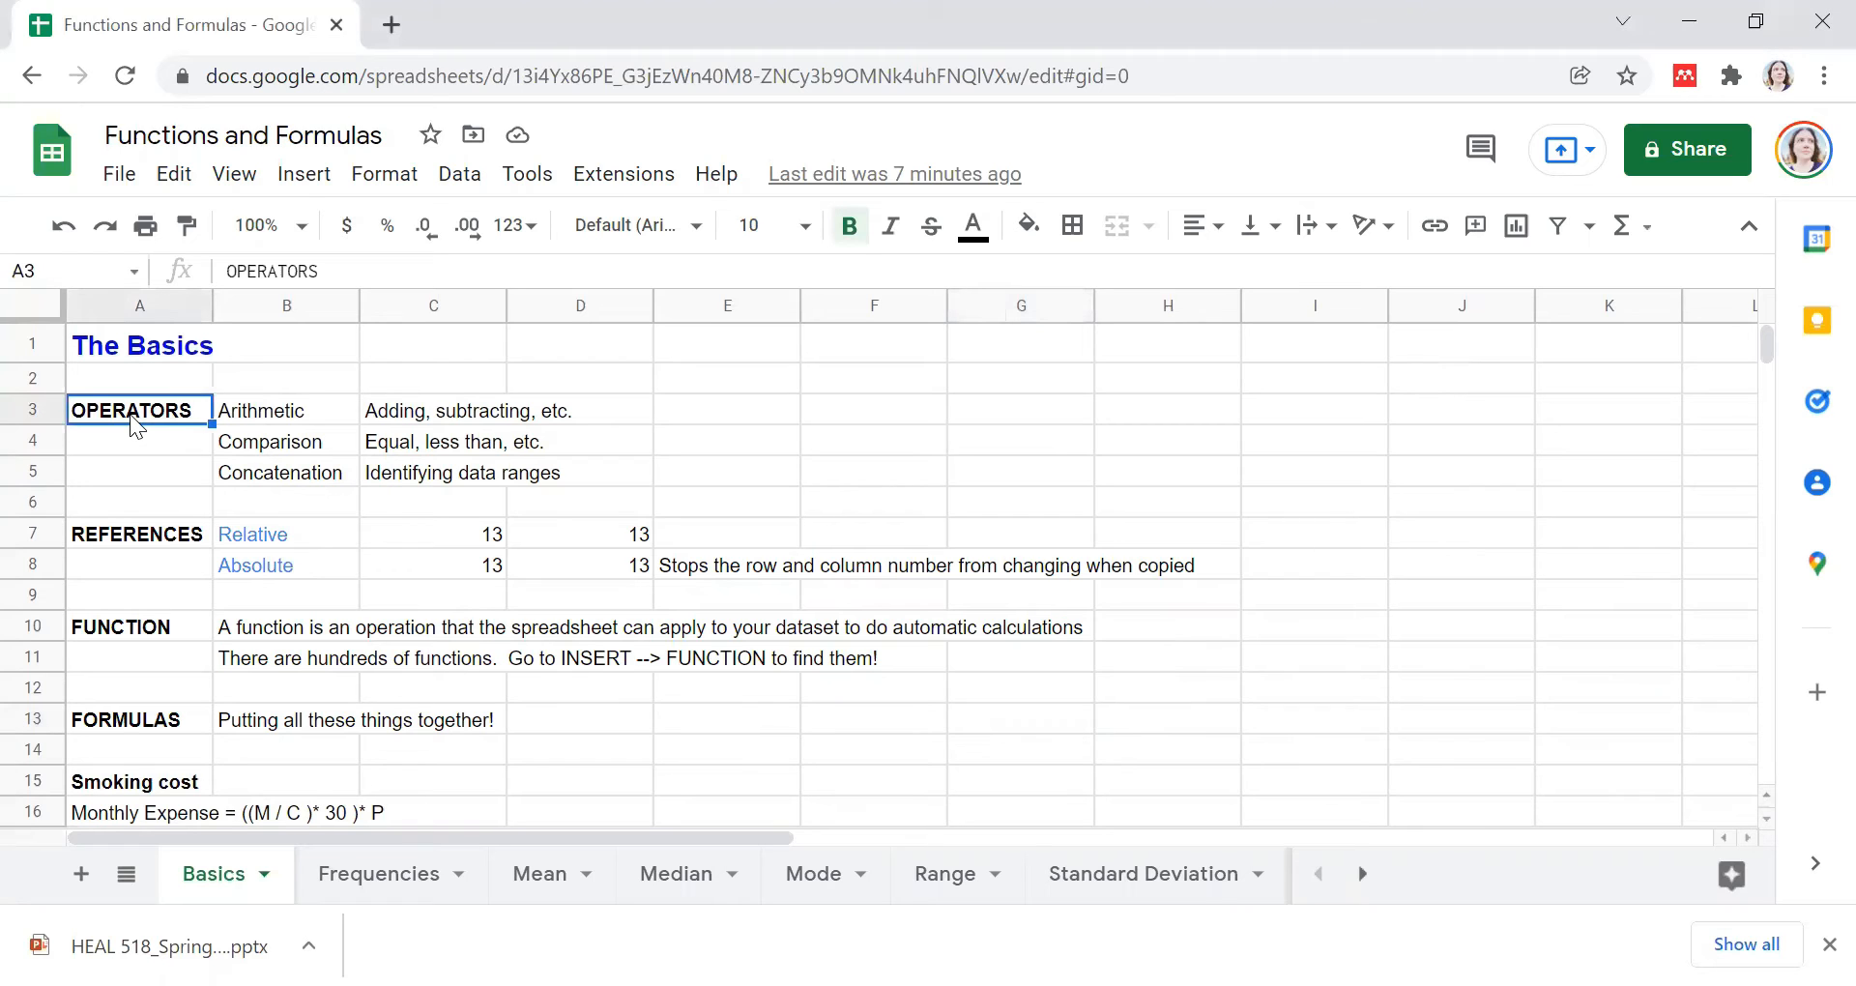
pyautogui.click(400, 411)
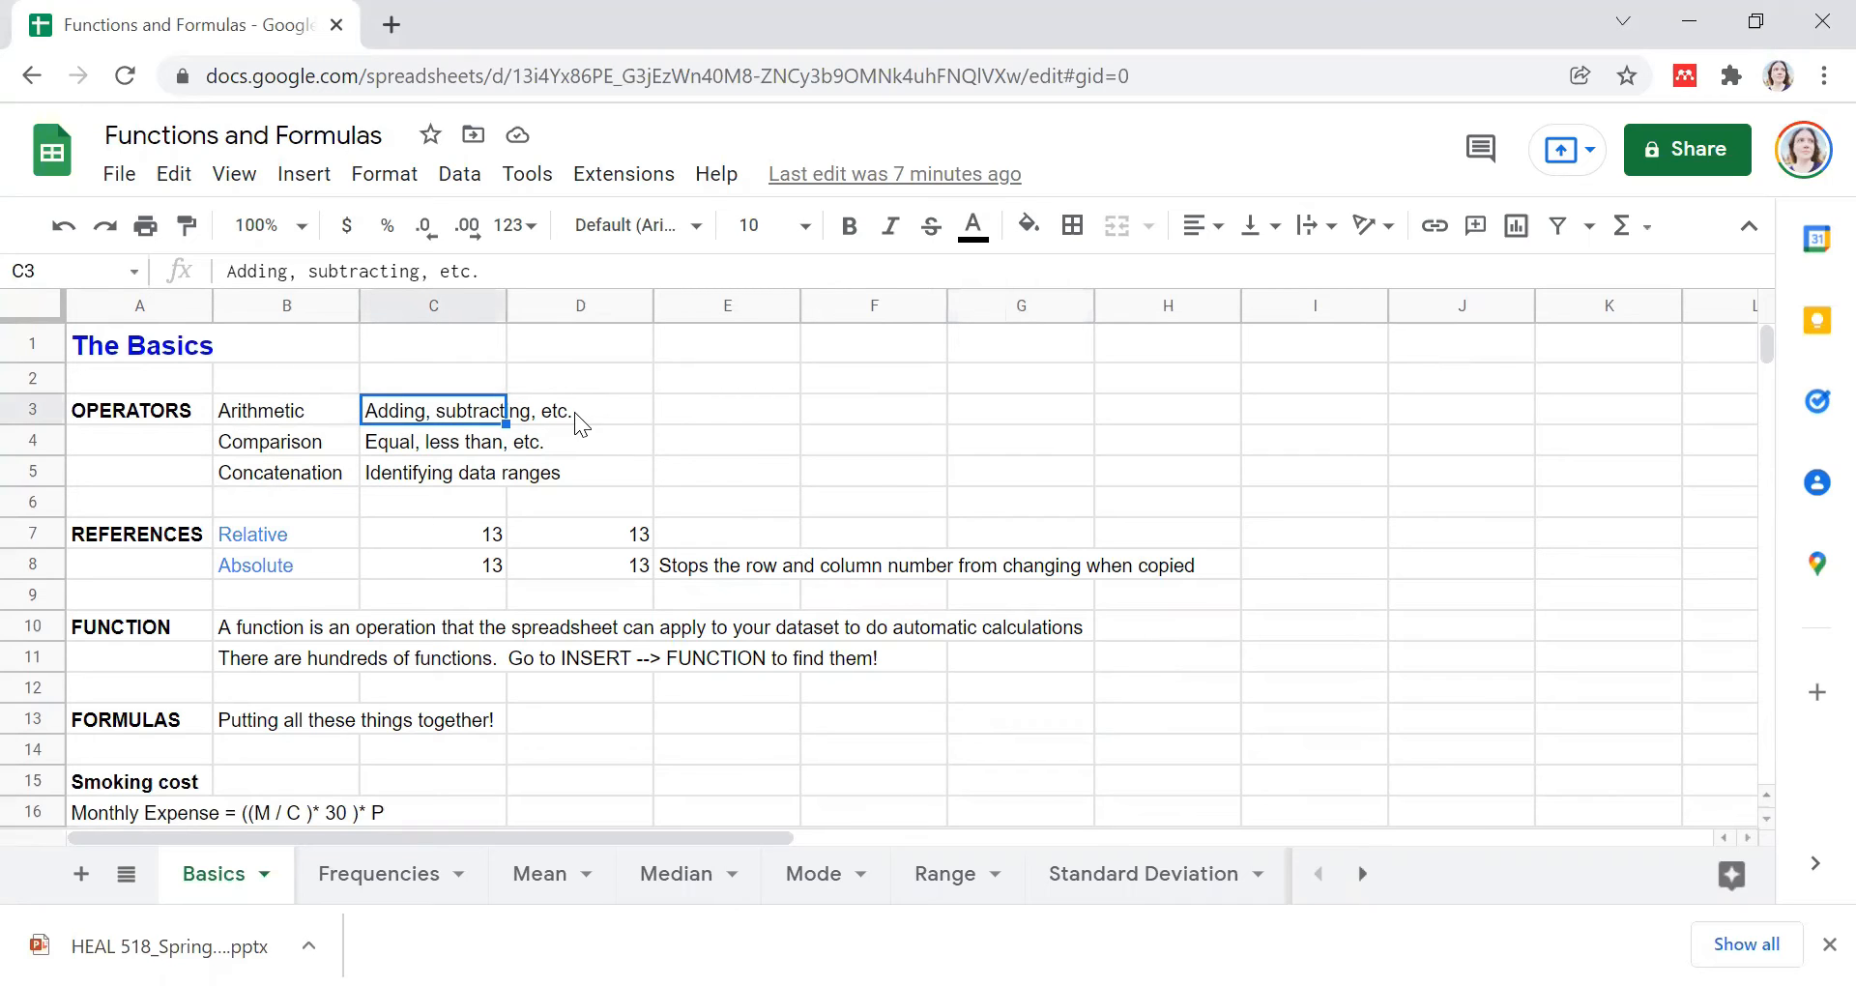
pyautogui.click(316, 444)
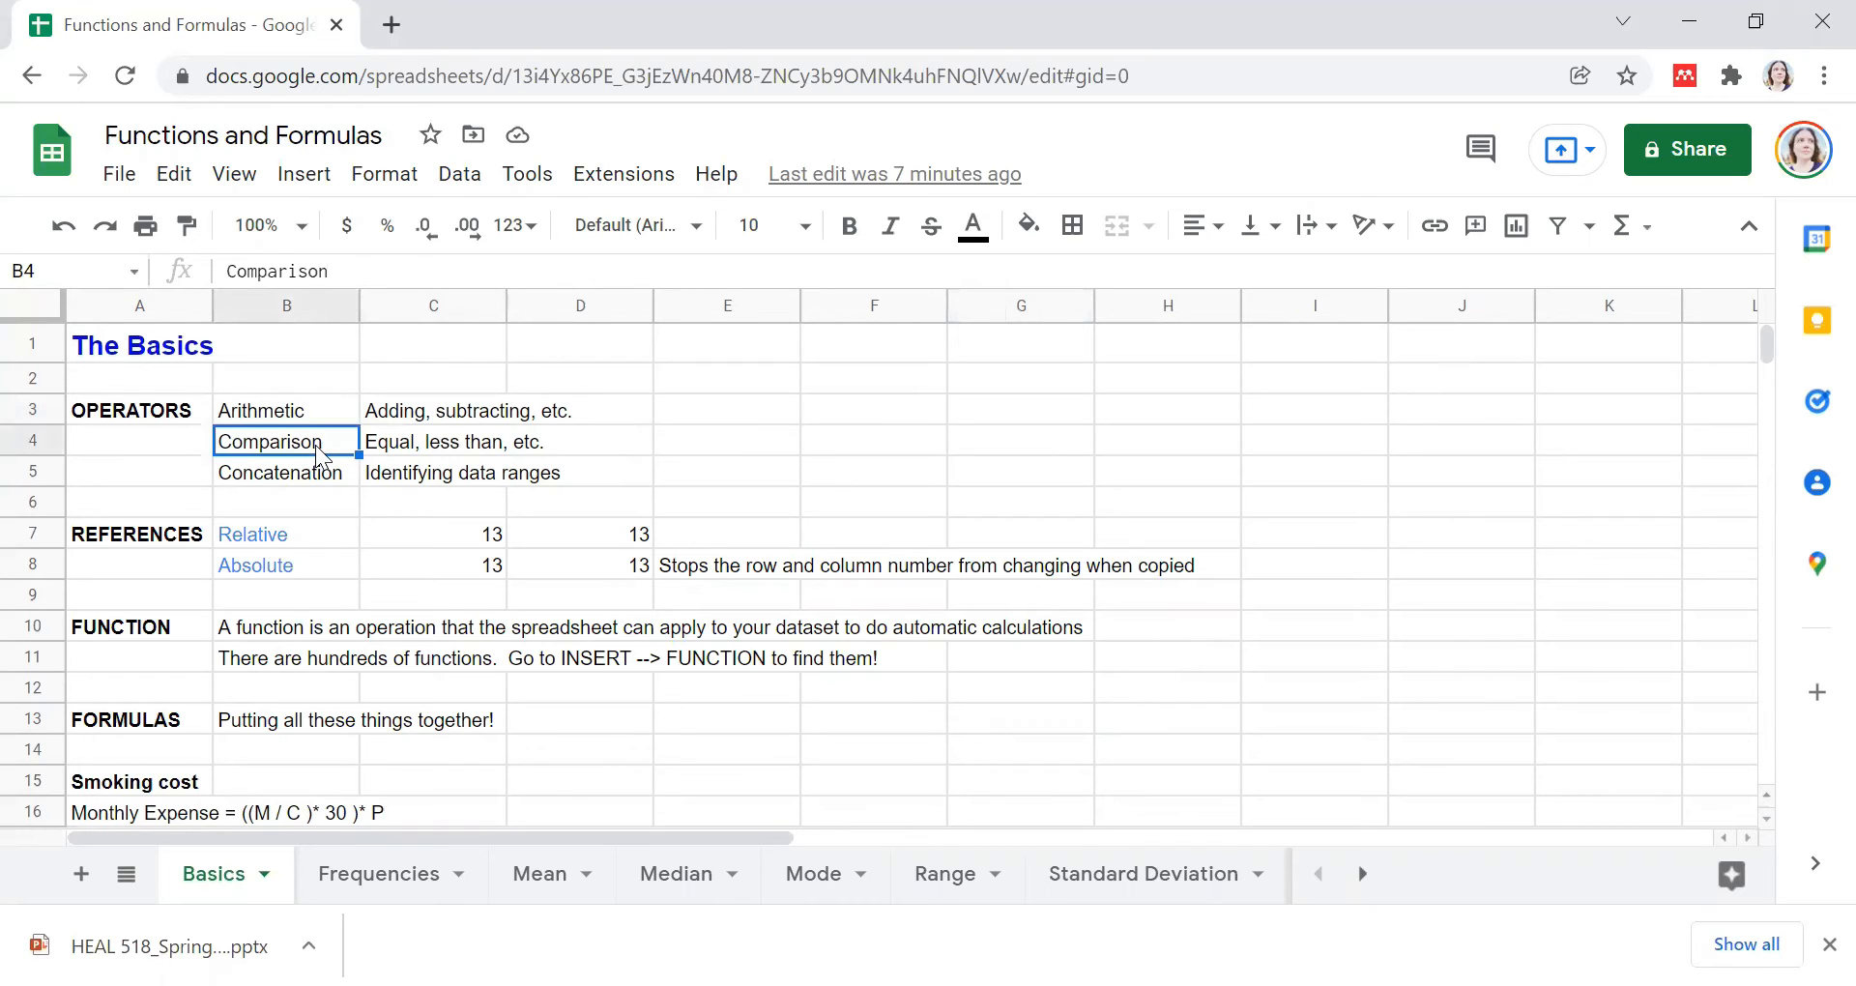
# Step: Try out the comparison operators <, > and => in cell E4, clearing each one
pyautogui.click(683, 443)
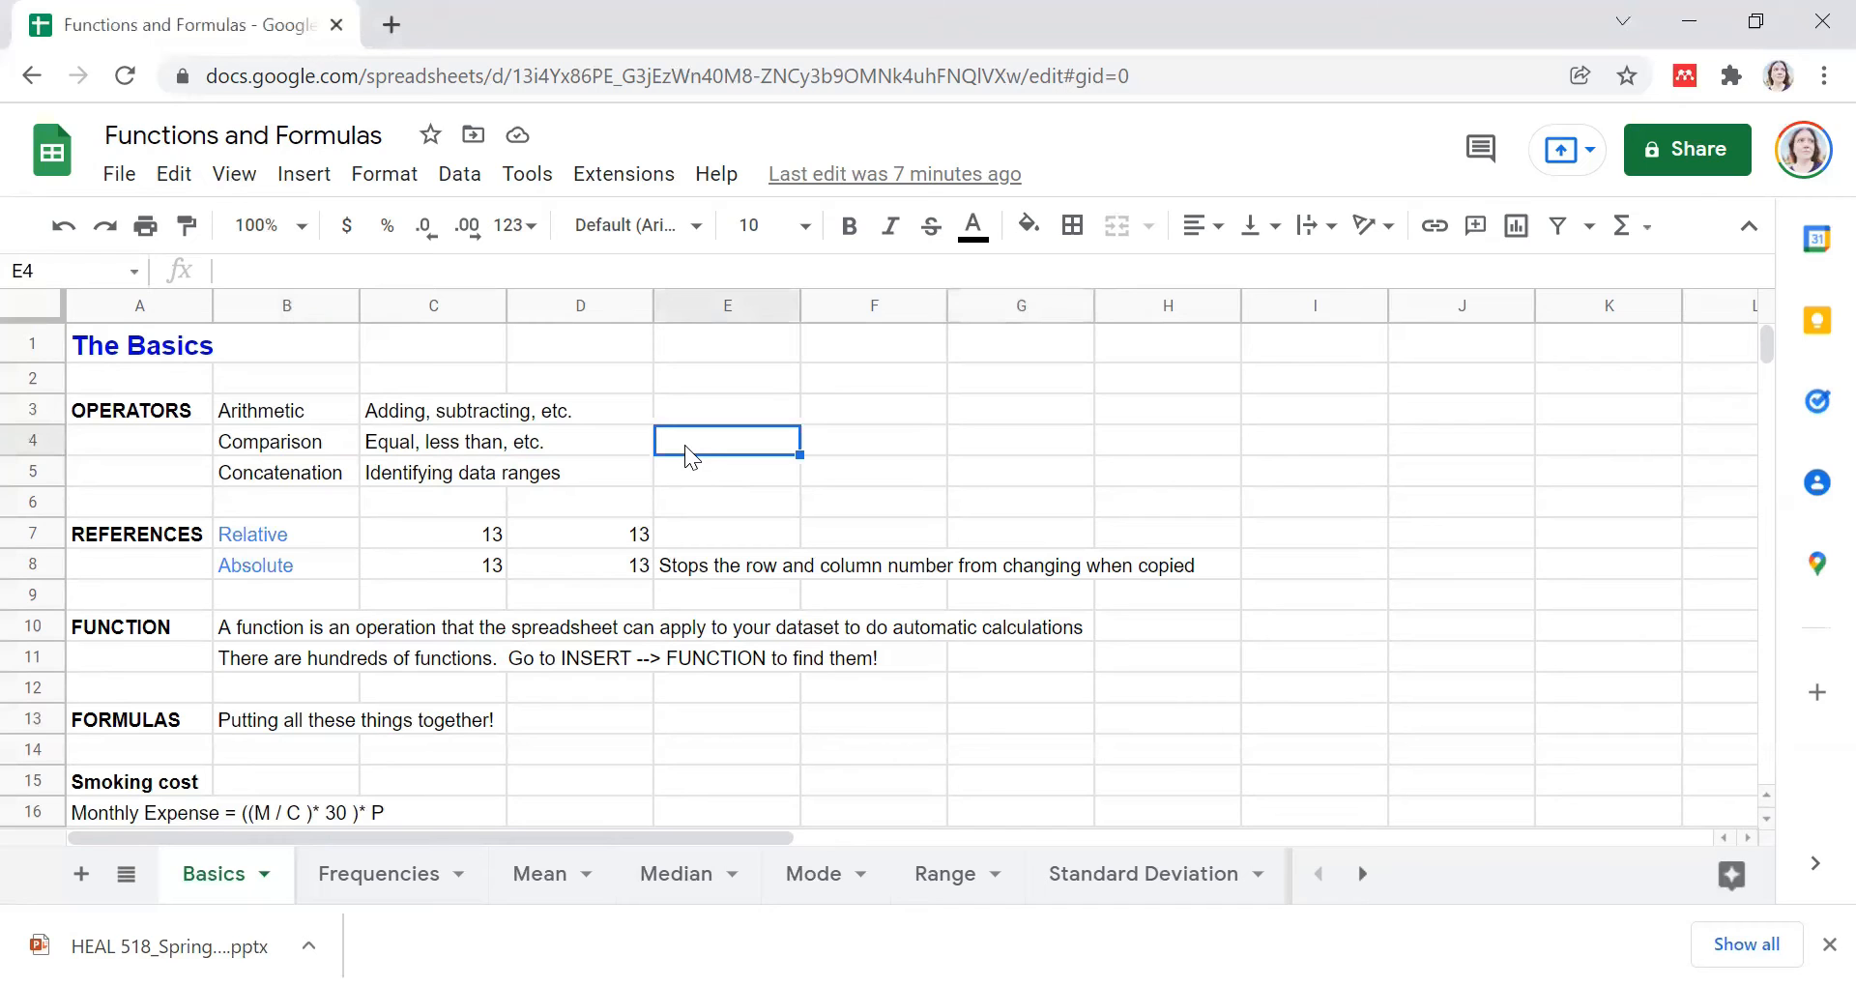
pyautogui.write('<')
pyautogui.press('BackSpace')
pyautogui.write('>')
pyautogui.press('BackSpace')
pyautogui.write('=>')
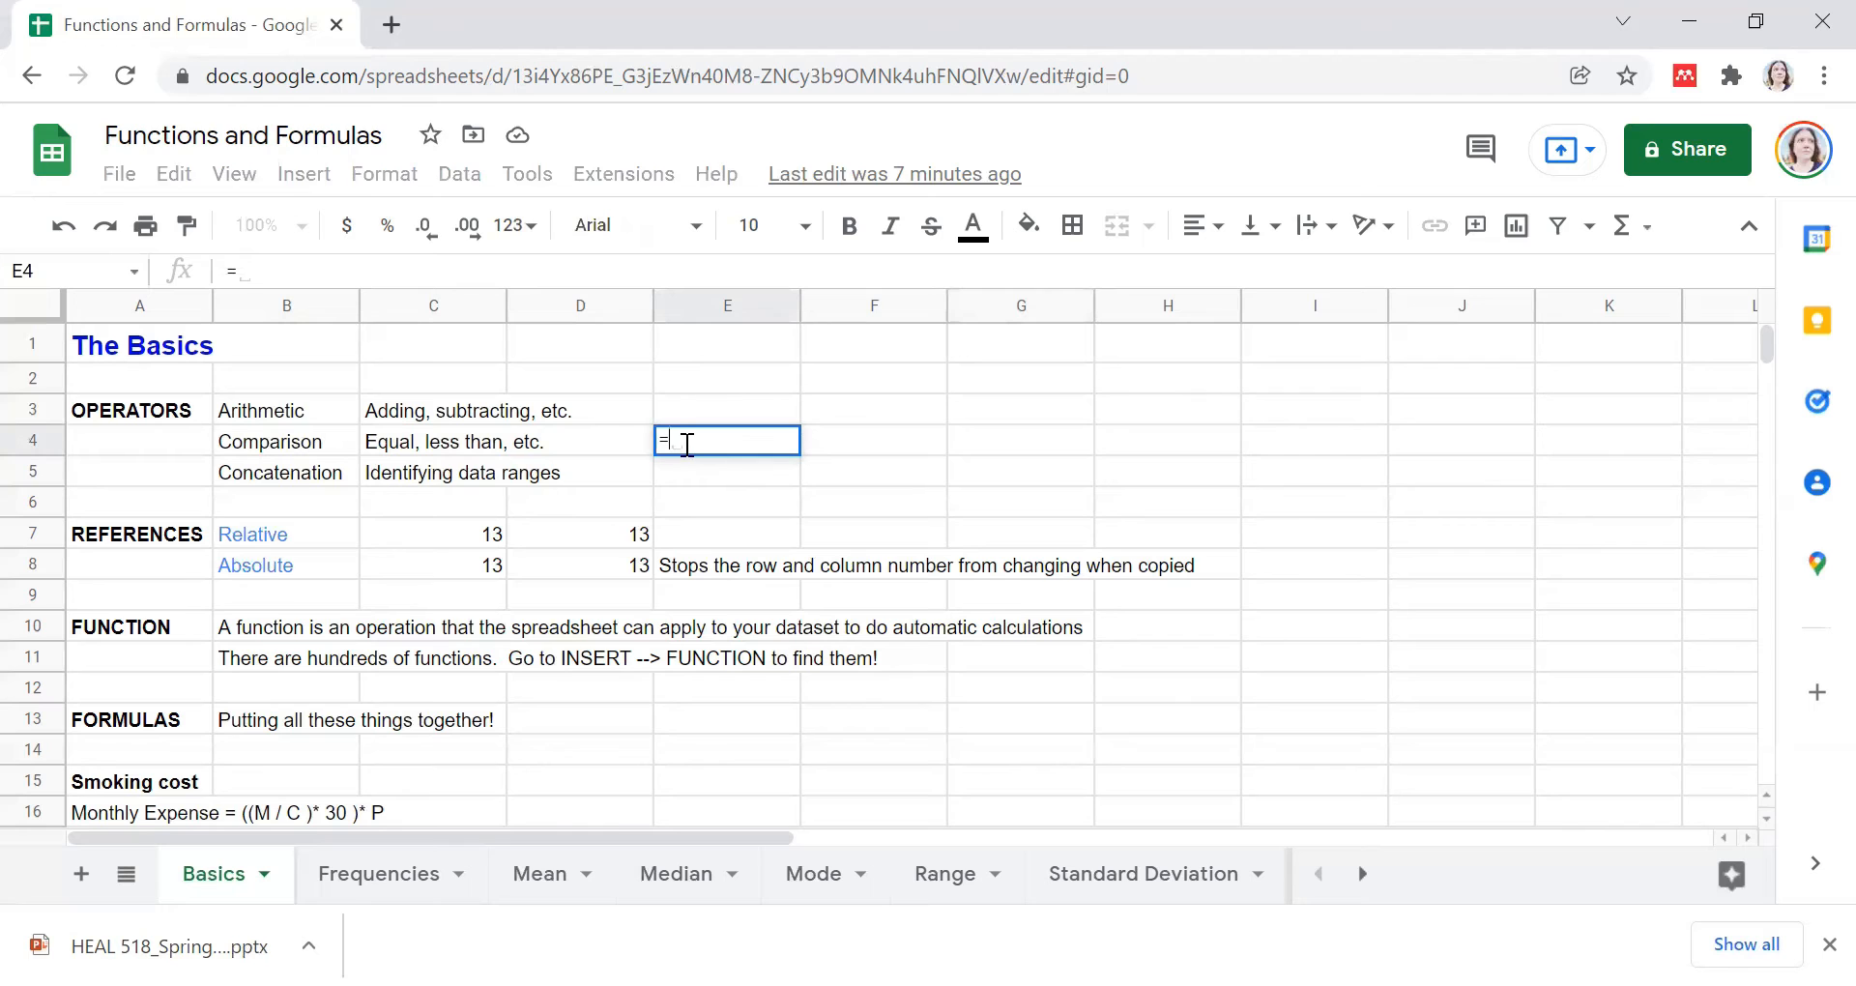
pyautogui.press('BackSpace')
pyautogui.press('BackSpace')
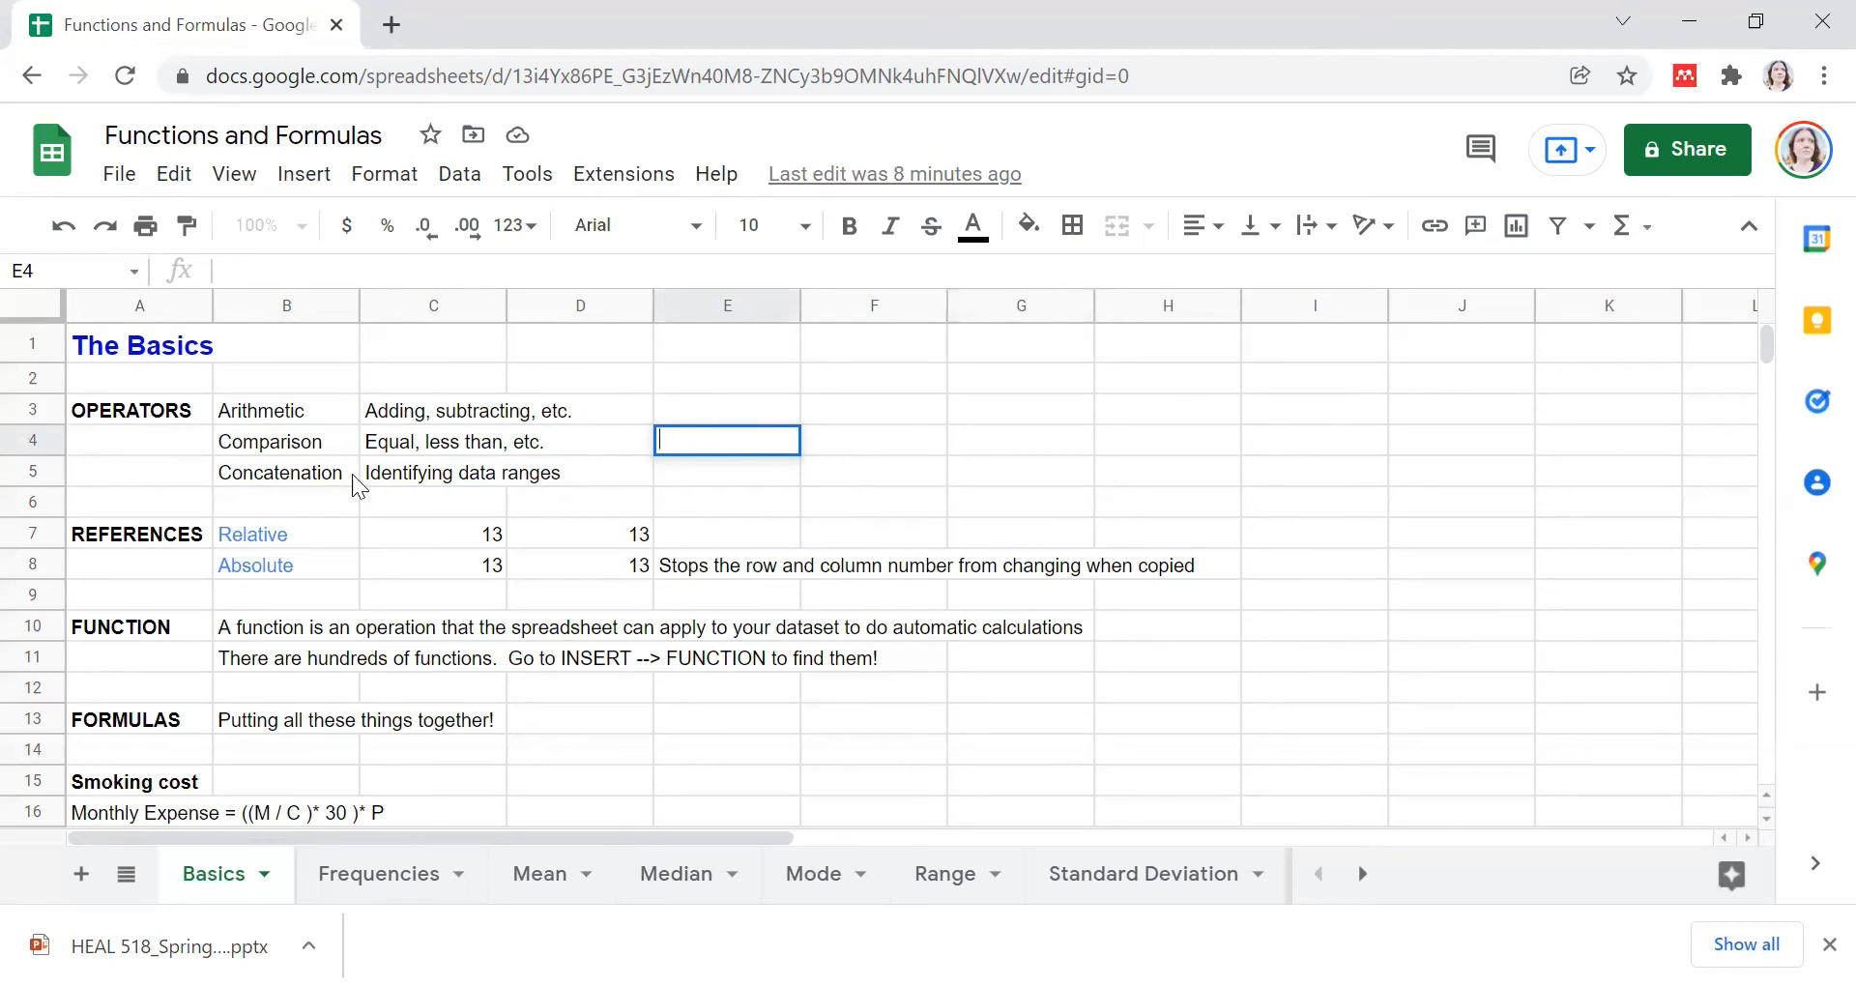
# Step: Examine the Comparison and Concatenation operator entries and the description of a function in row 10
pyautogui.click(301, 442)
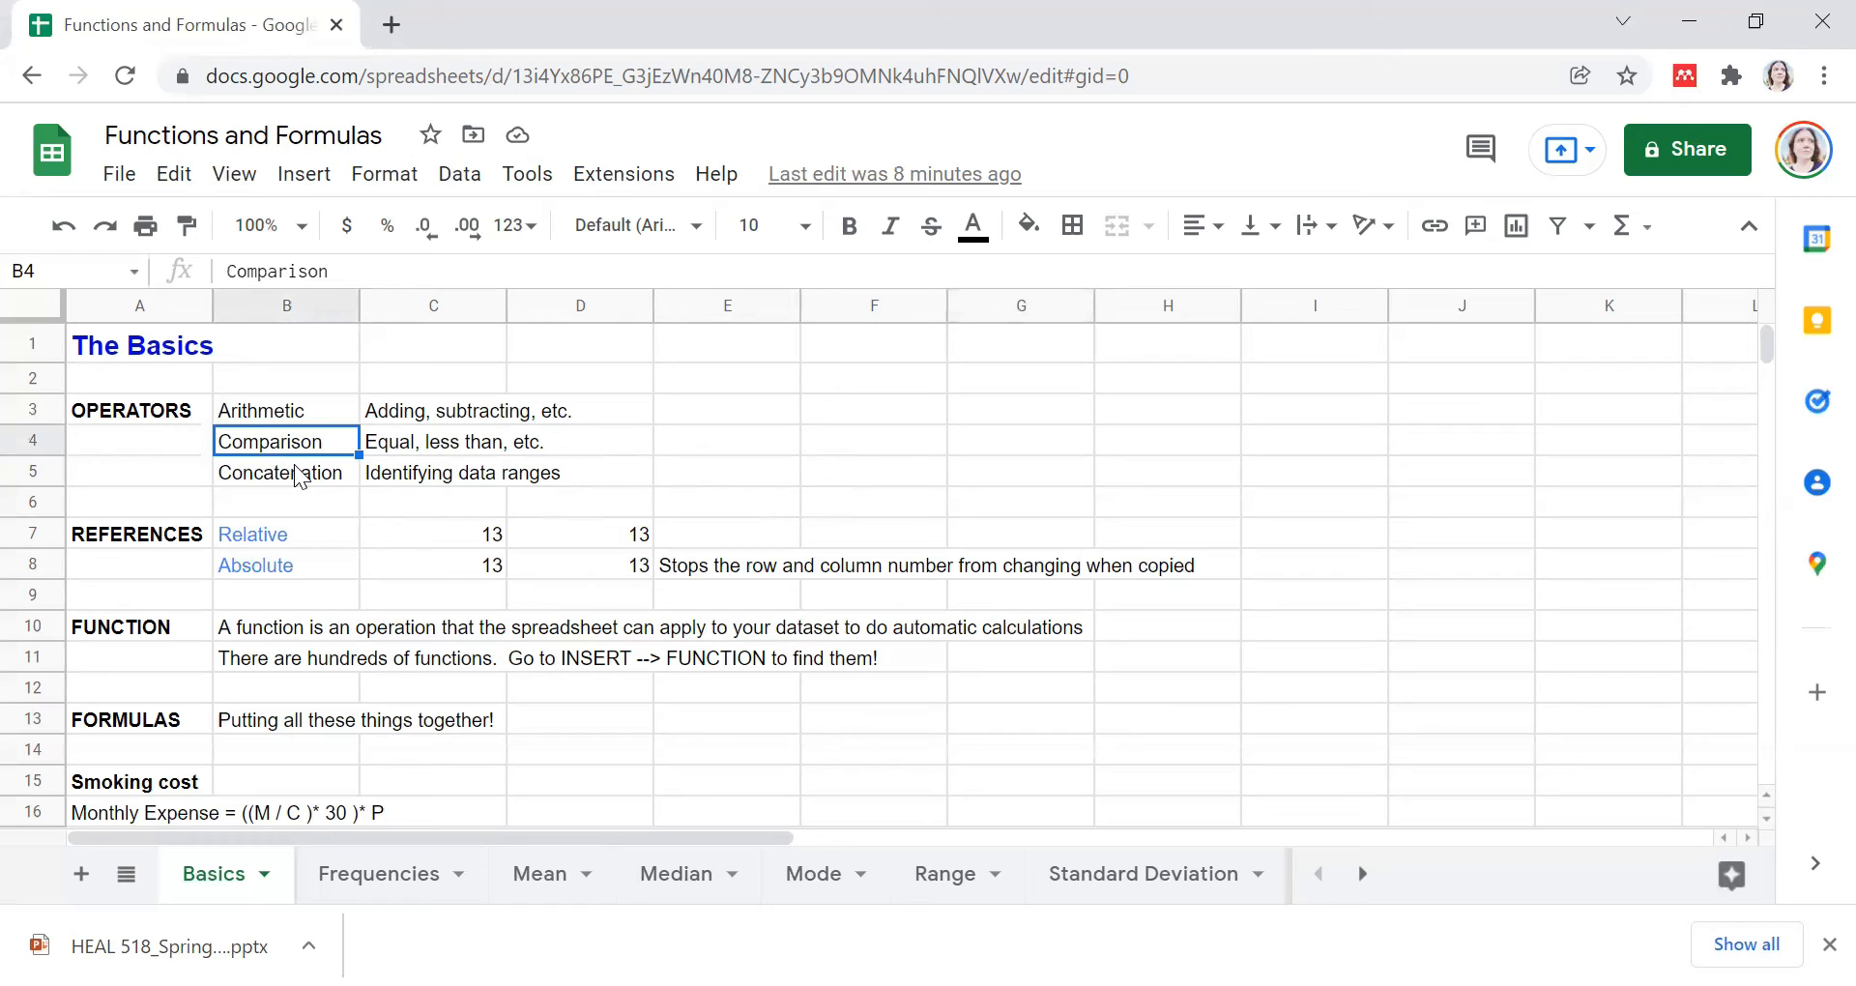
pyautogui.click(298, 477)
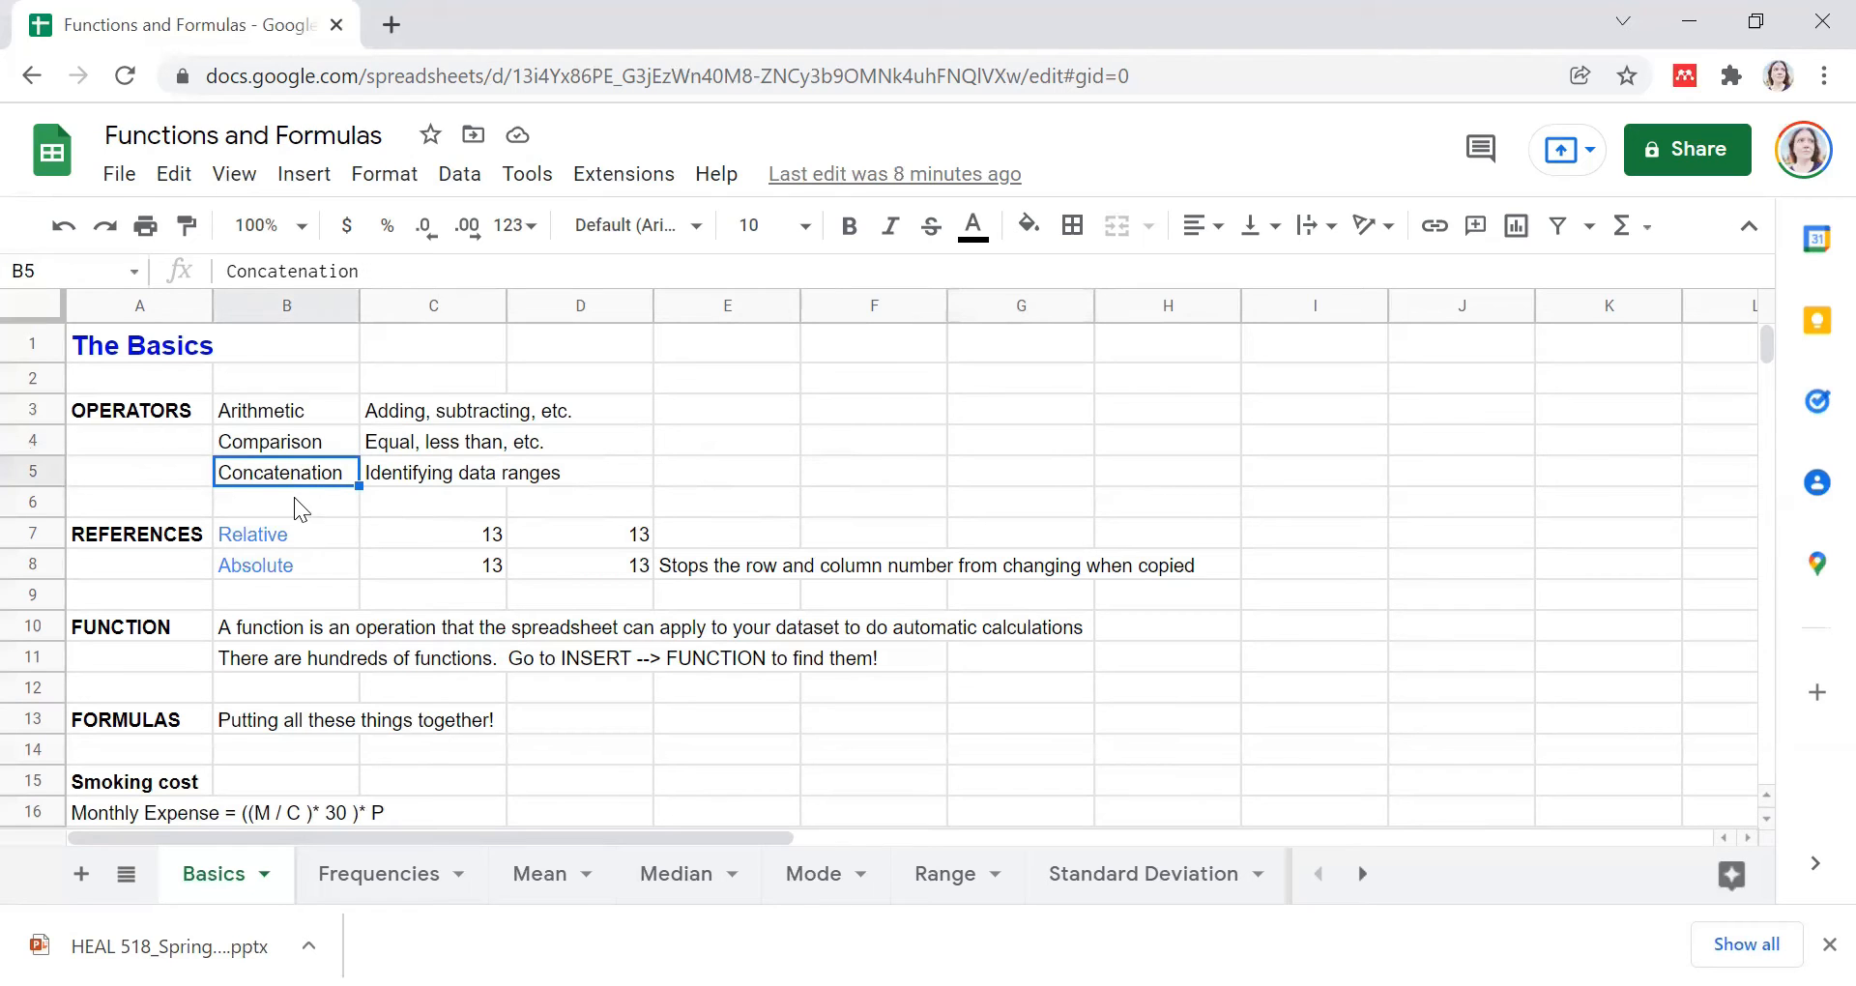
pyautogui.click(696, 475)
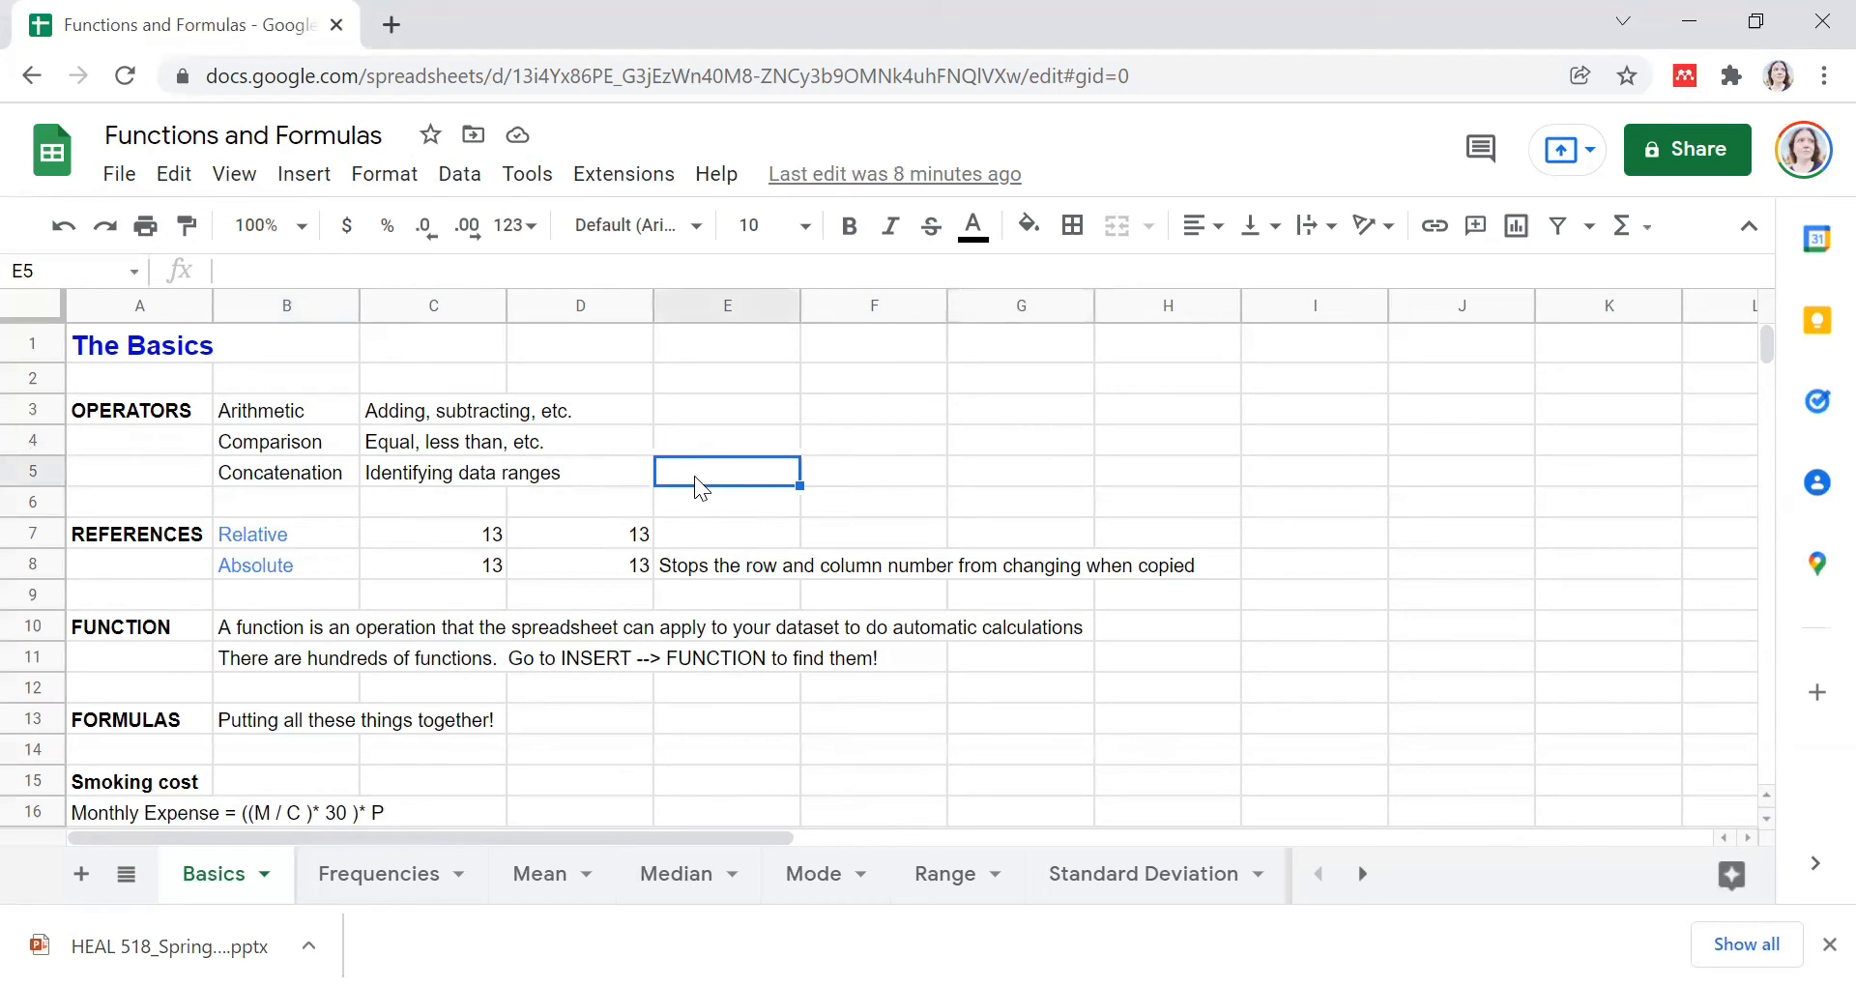
pyautogui.click(186, 630)
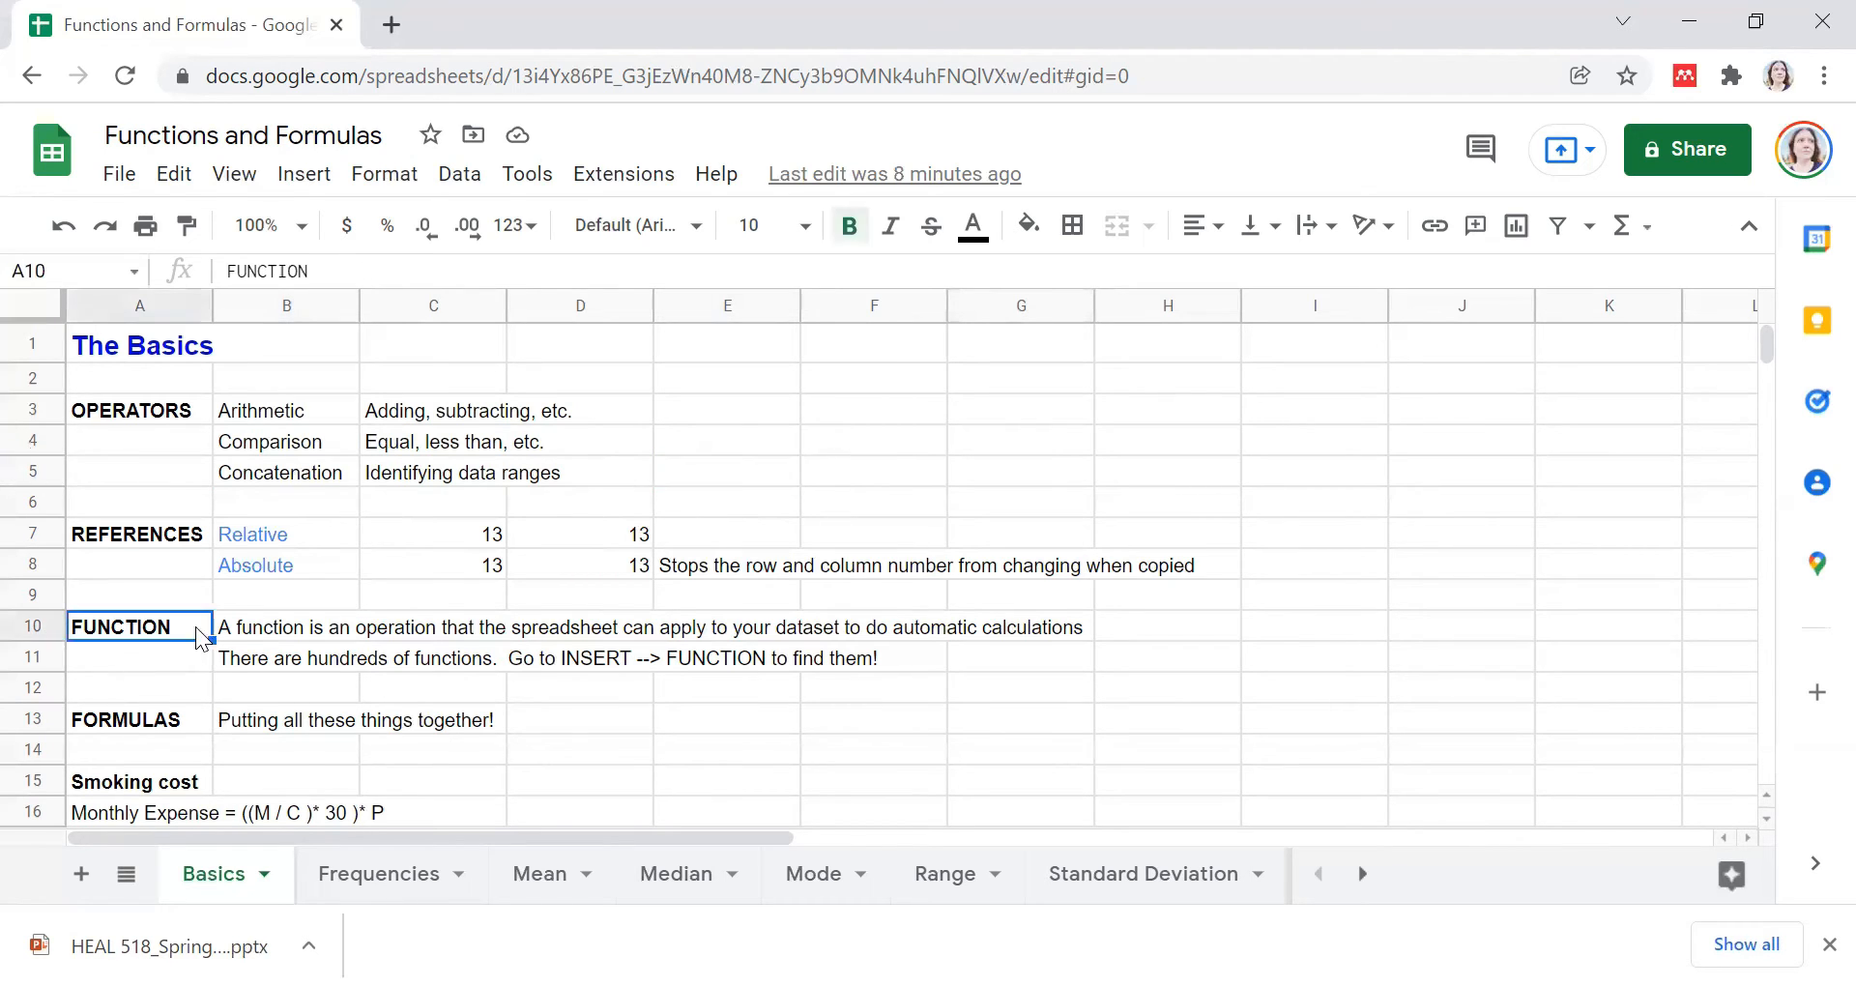
pyautogui.click(232, 631)
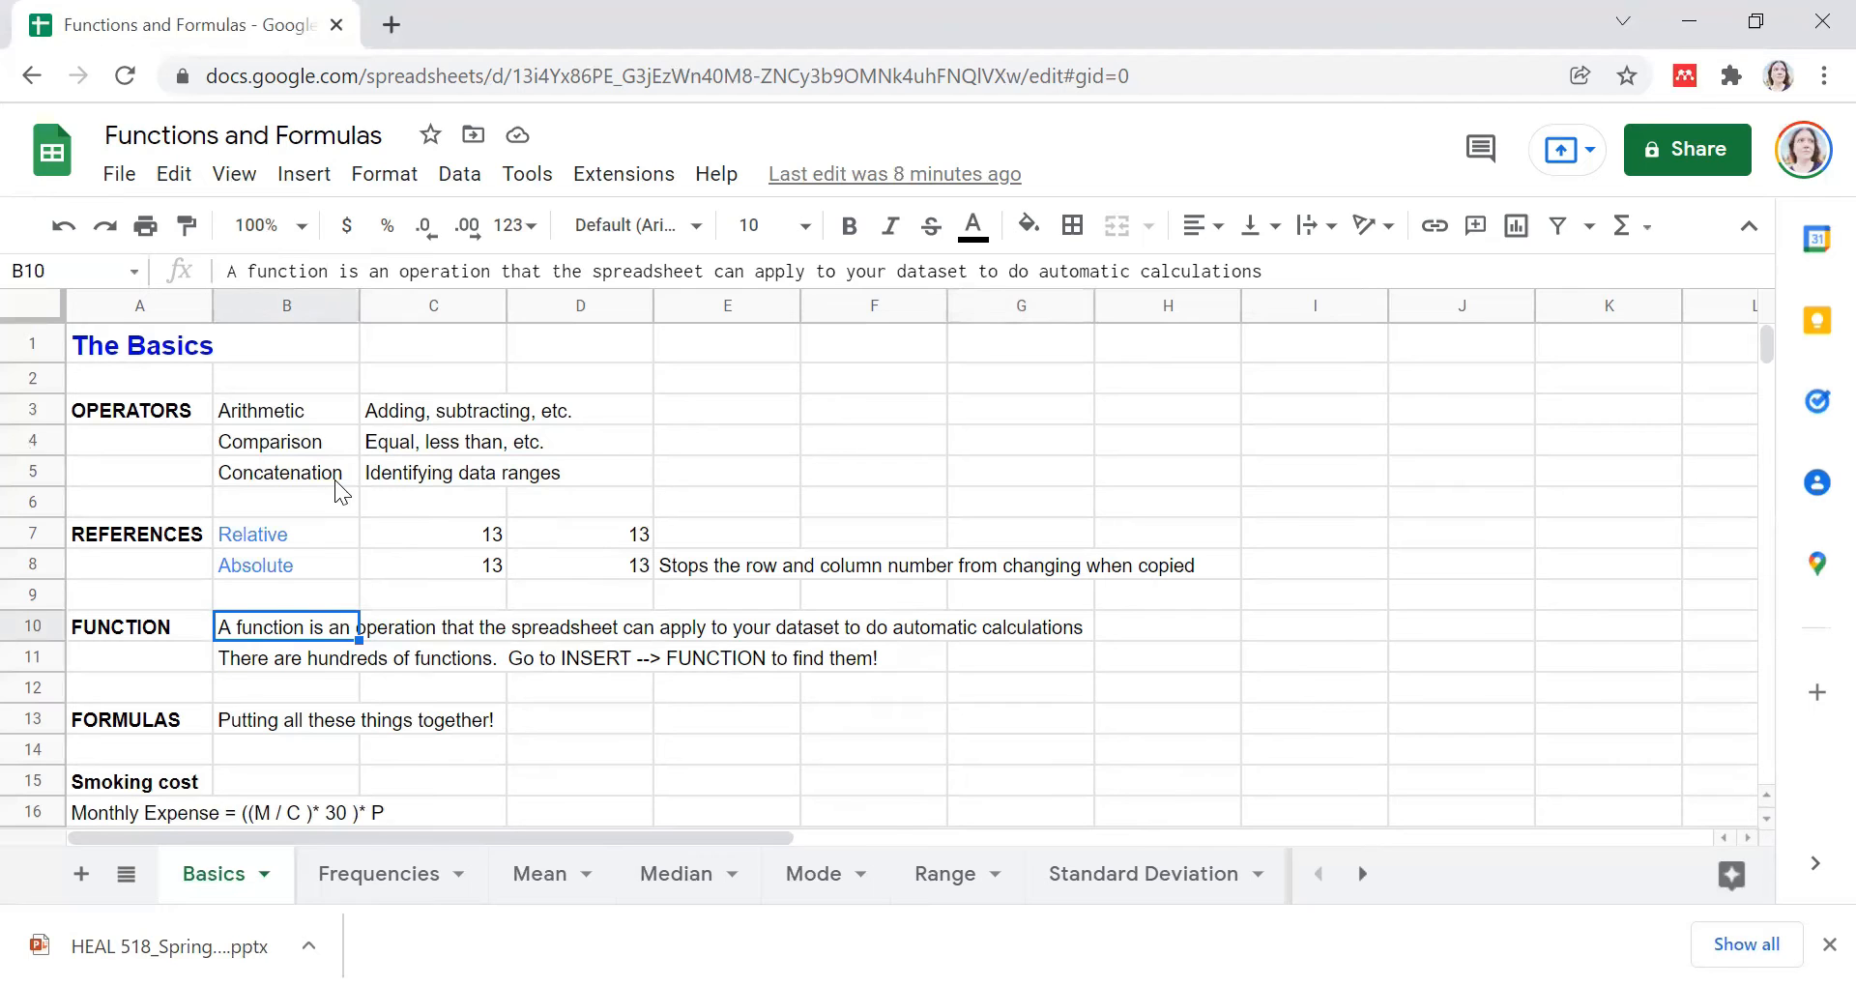
pyautogui.click(259, 469)
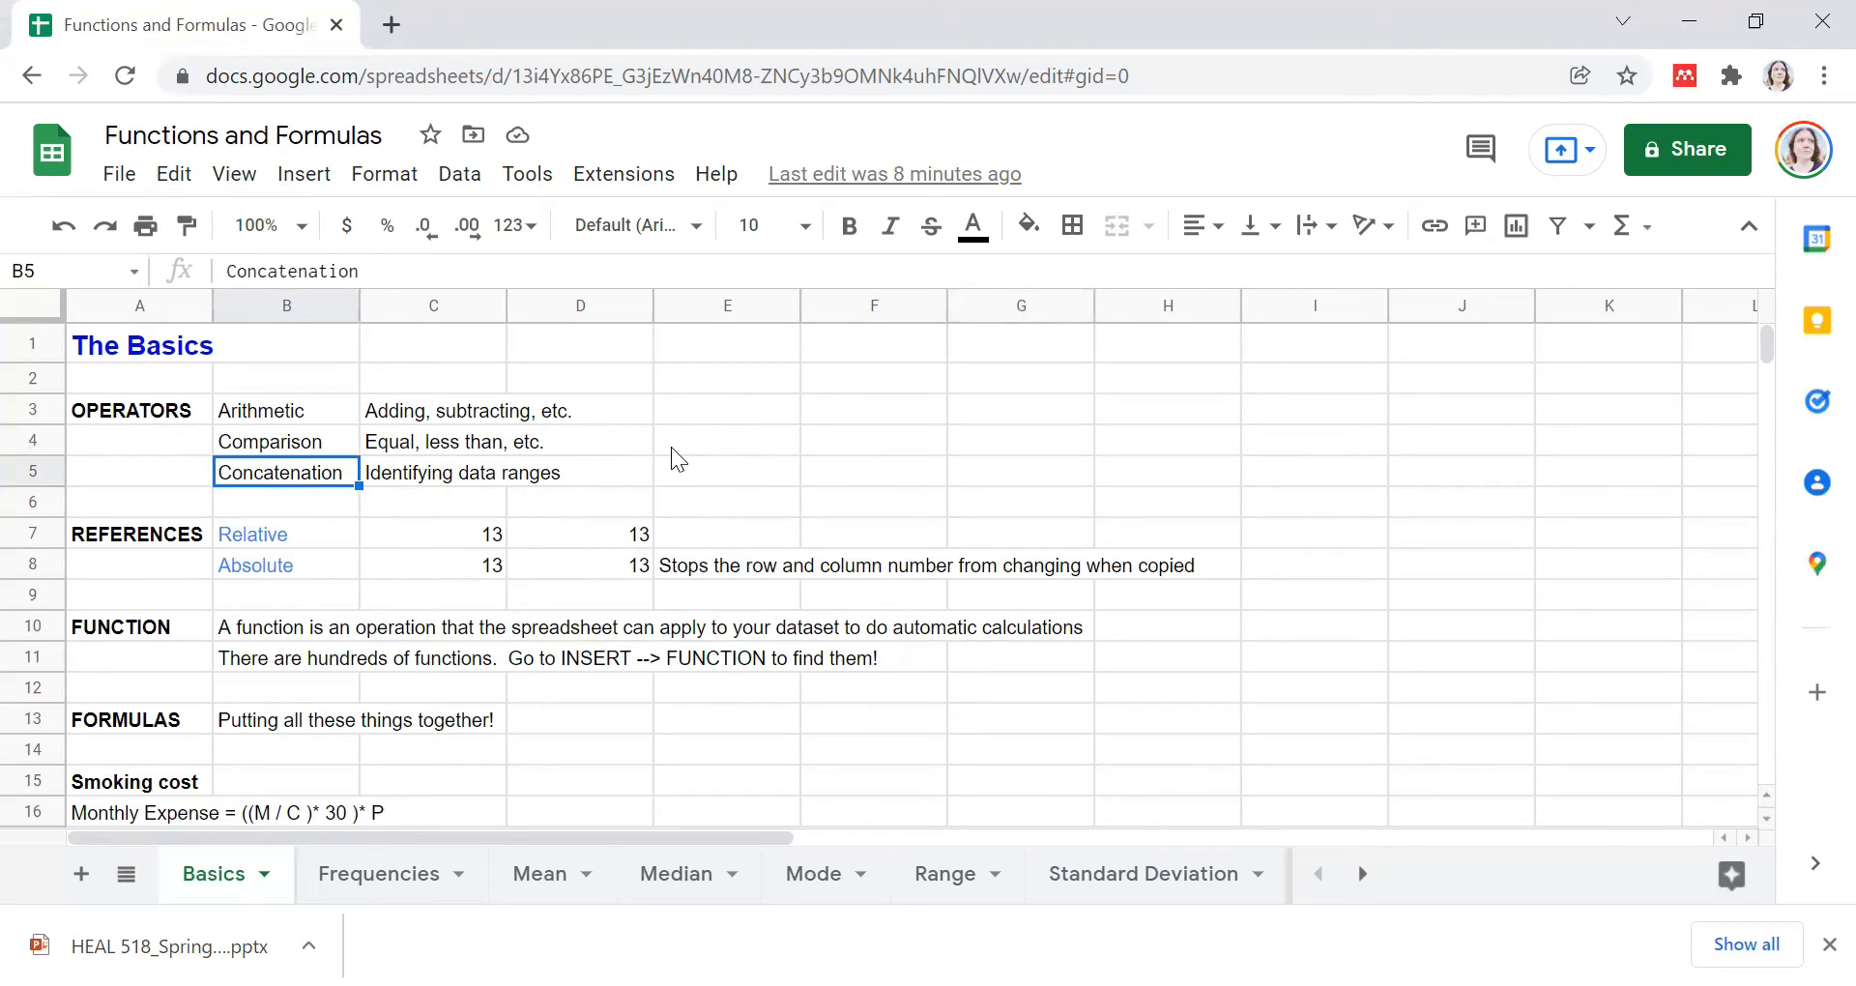
pyautogui.click(744, 437)
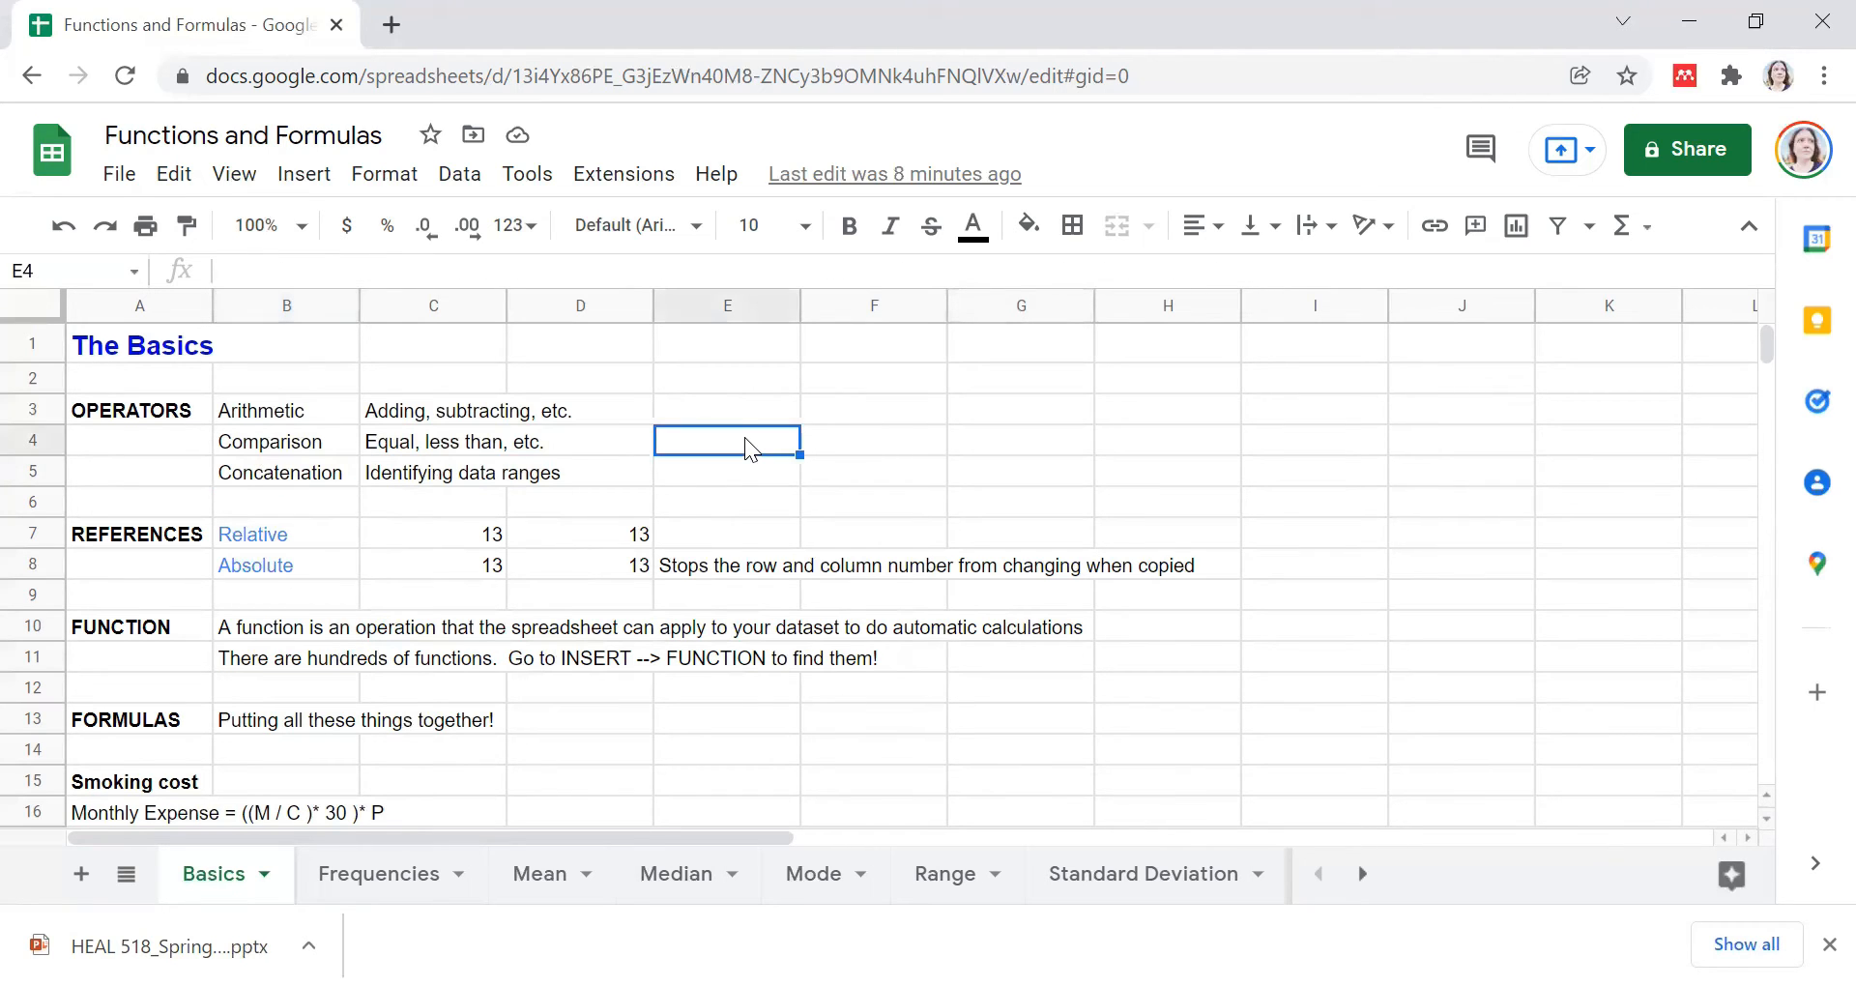
# Step: Enter the sample values 12, 15 and 2 in cells F3 to F5
pyautogui.click(831, 418)
pyautogui.write('12')
pyautogui.press('Return')
pyautogui.write('15')
pyautogui.press('Return')
pyautogui.write('2')
pyautogui.press('Return')
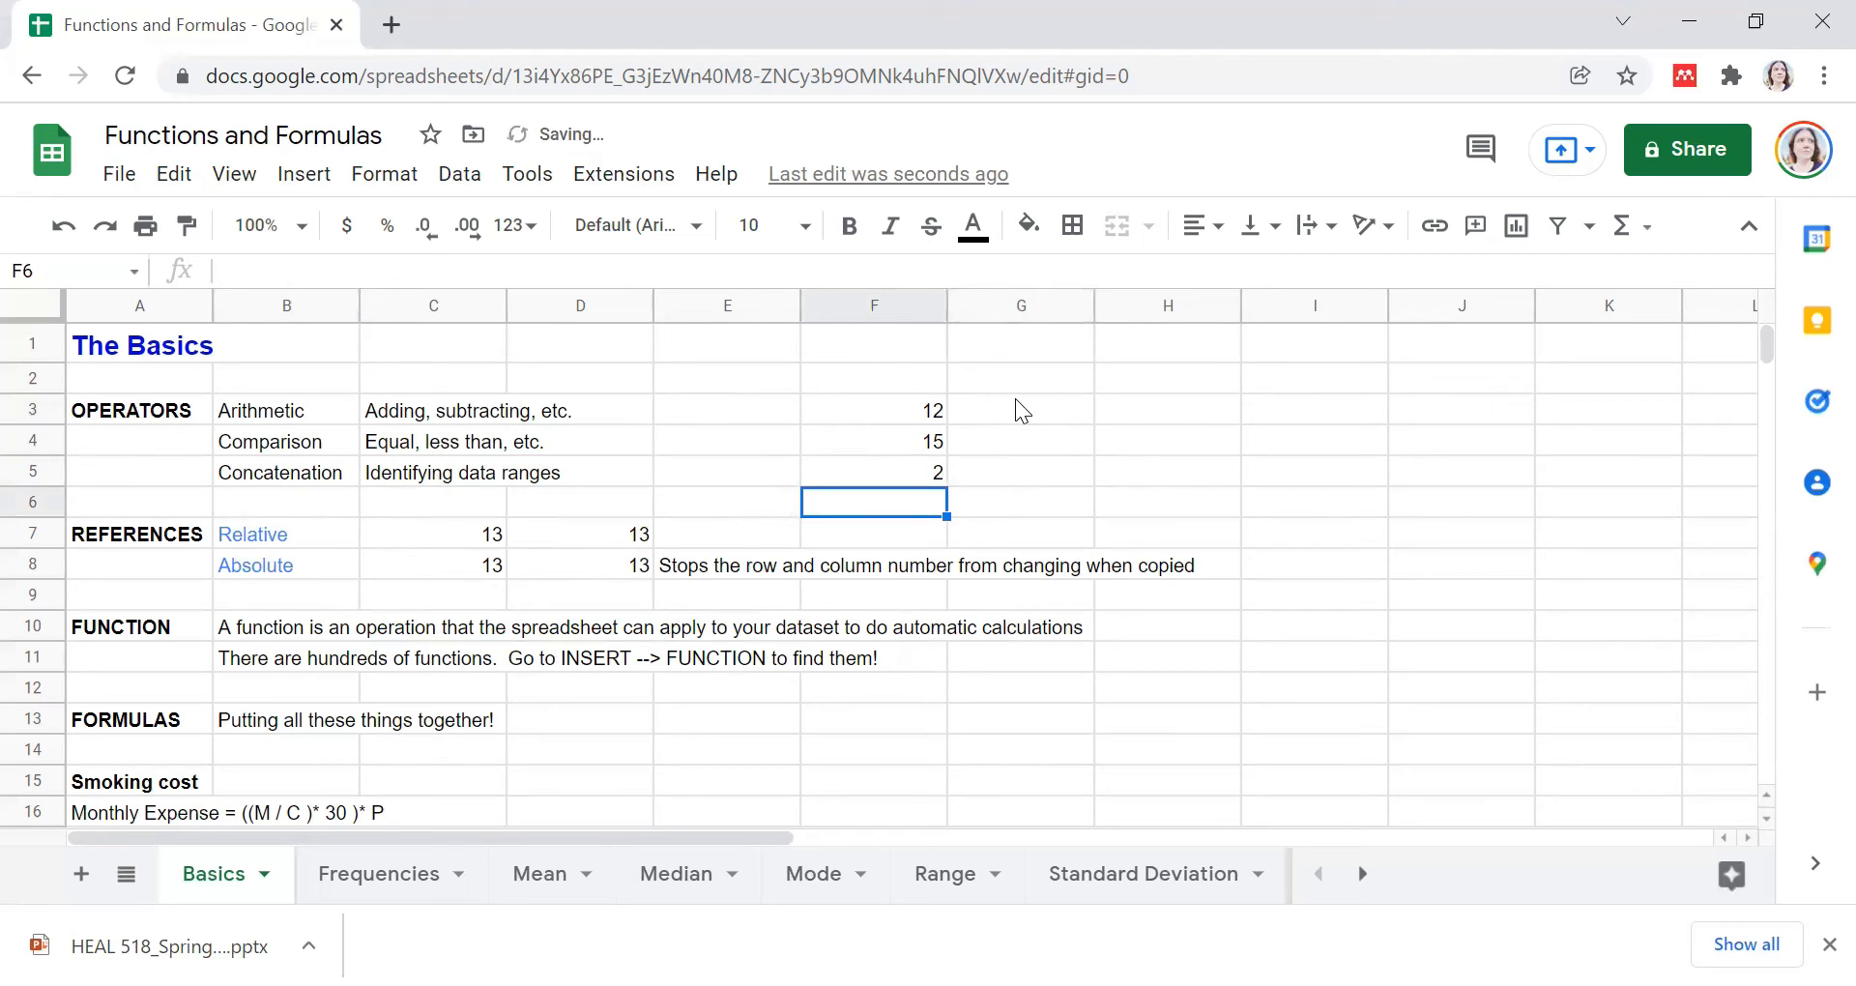
# Step: Add up F3:F5 in cell G3 with the formula =sum(F3:F5)
pyautogui.click(1039, 408)
pyautogui.write('=')
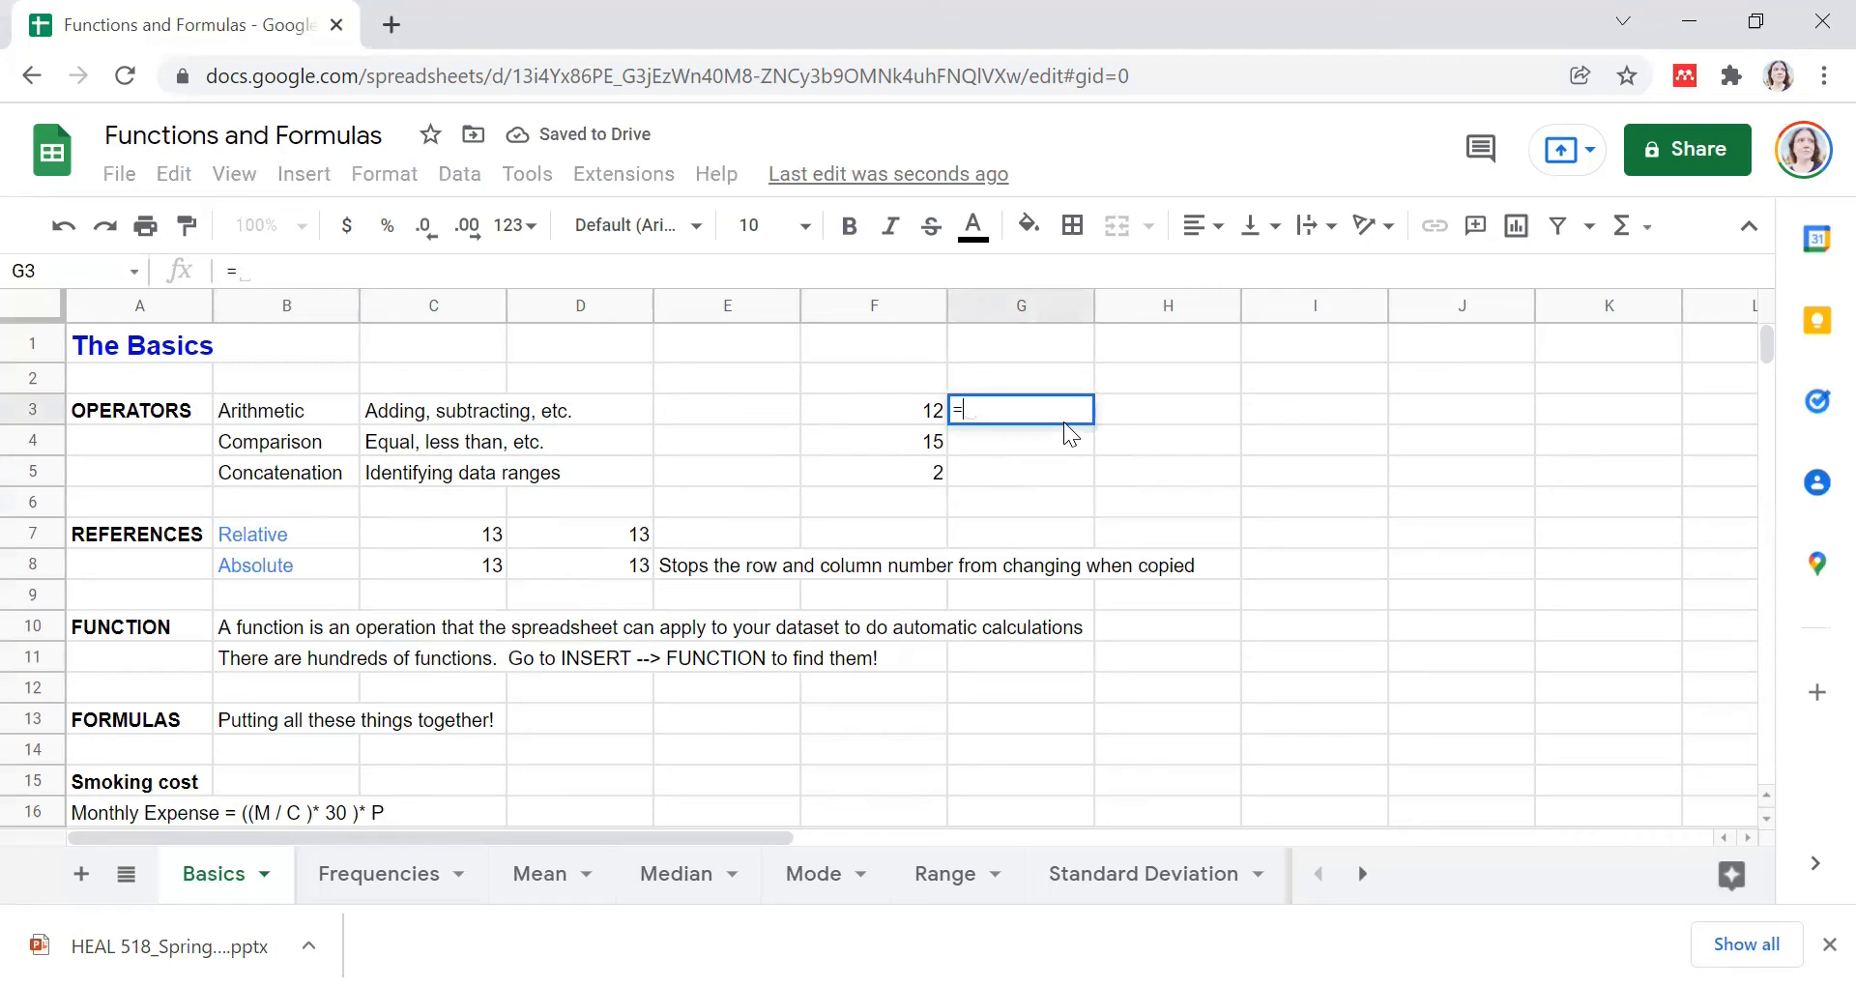
pyautogui.write('sum')
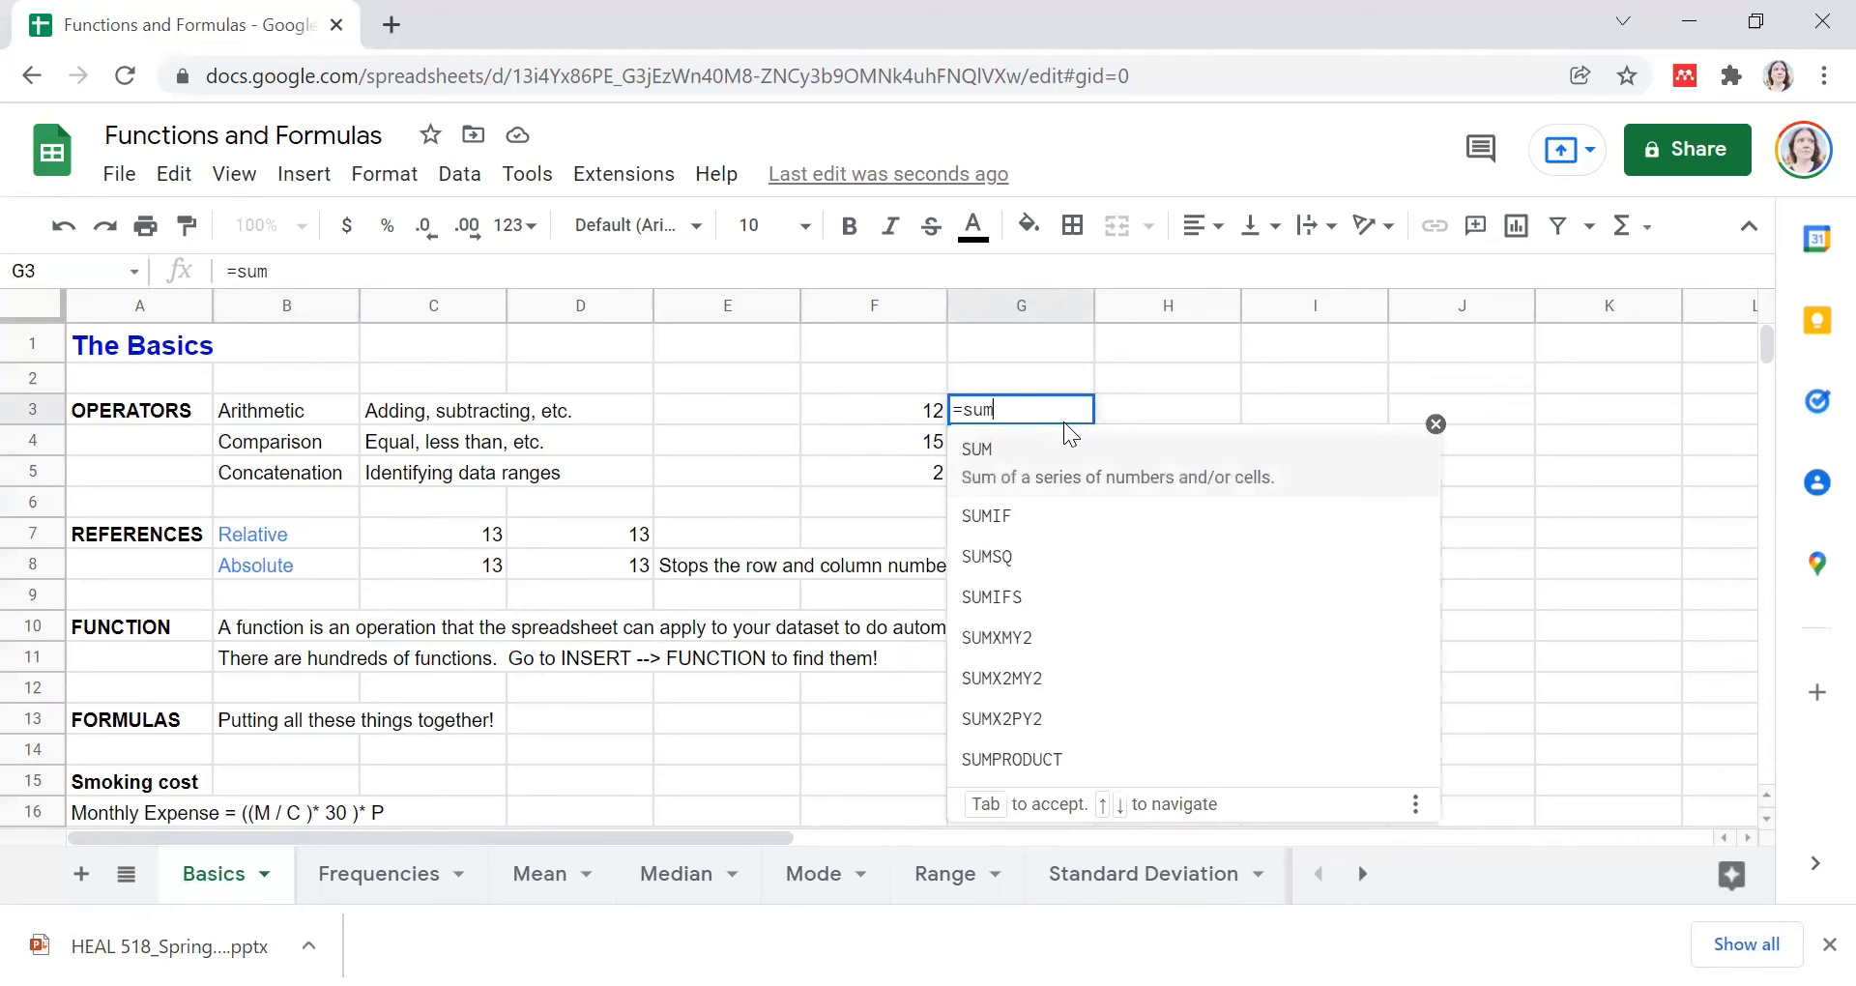
pyautogui.write('(')
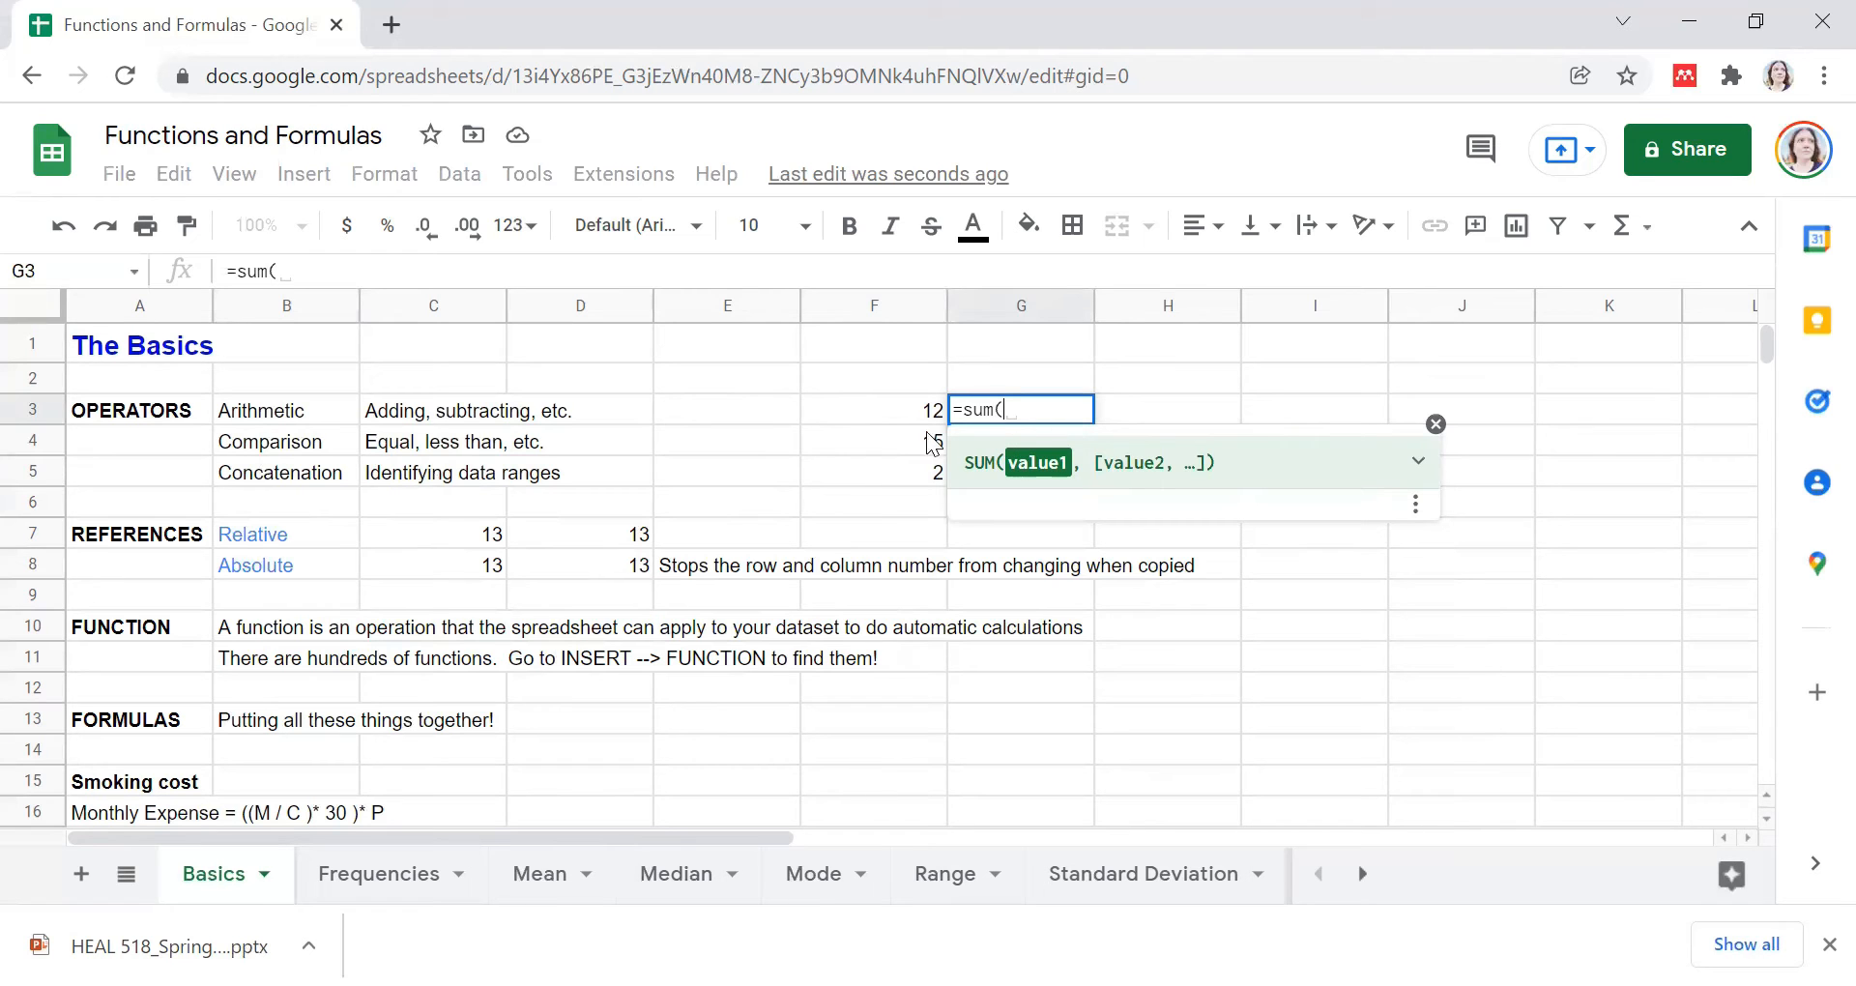
pyautogui.moveTo(879, 402); pyautogui.dragTo(893, 470)
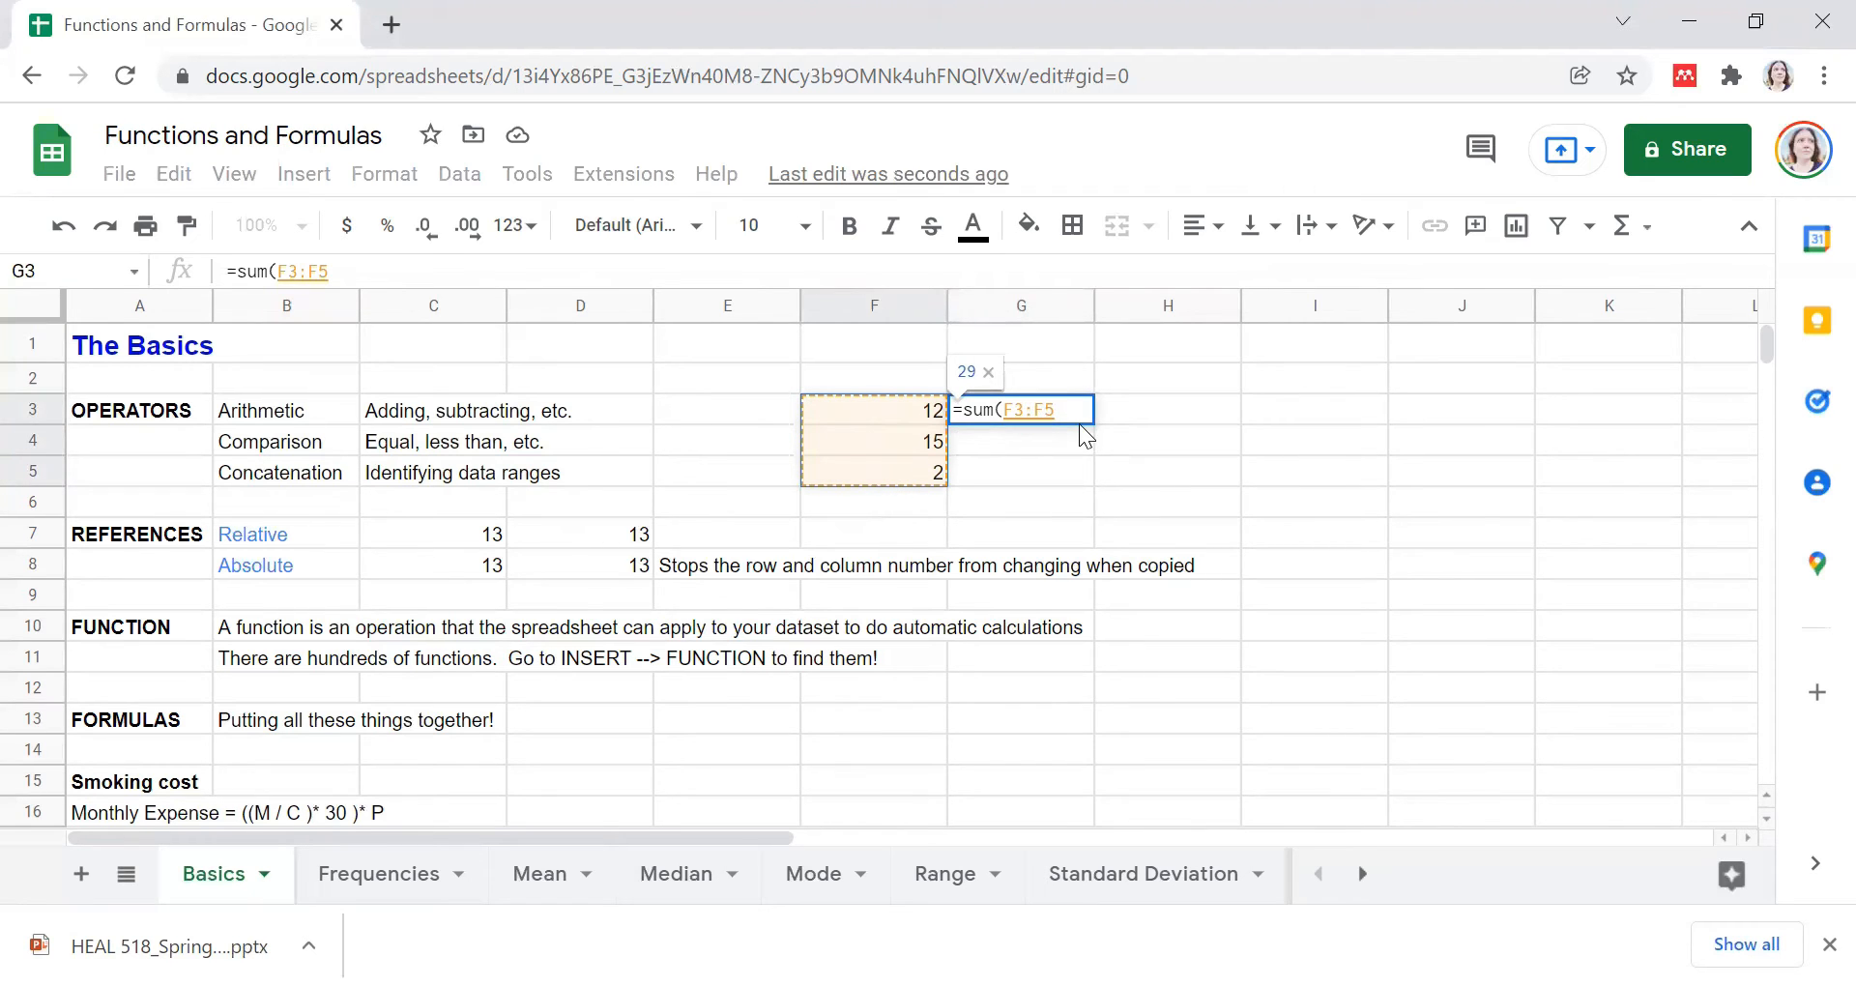
pyautogui.write(')')
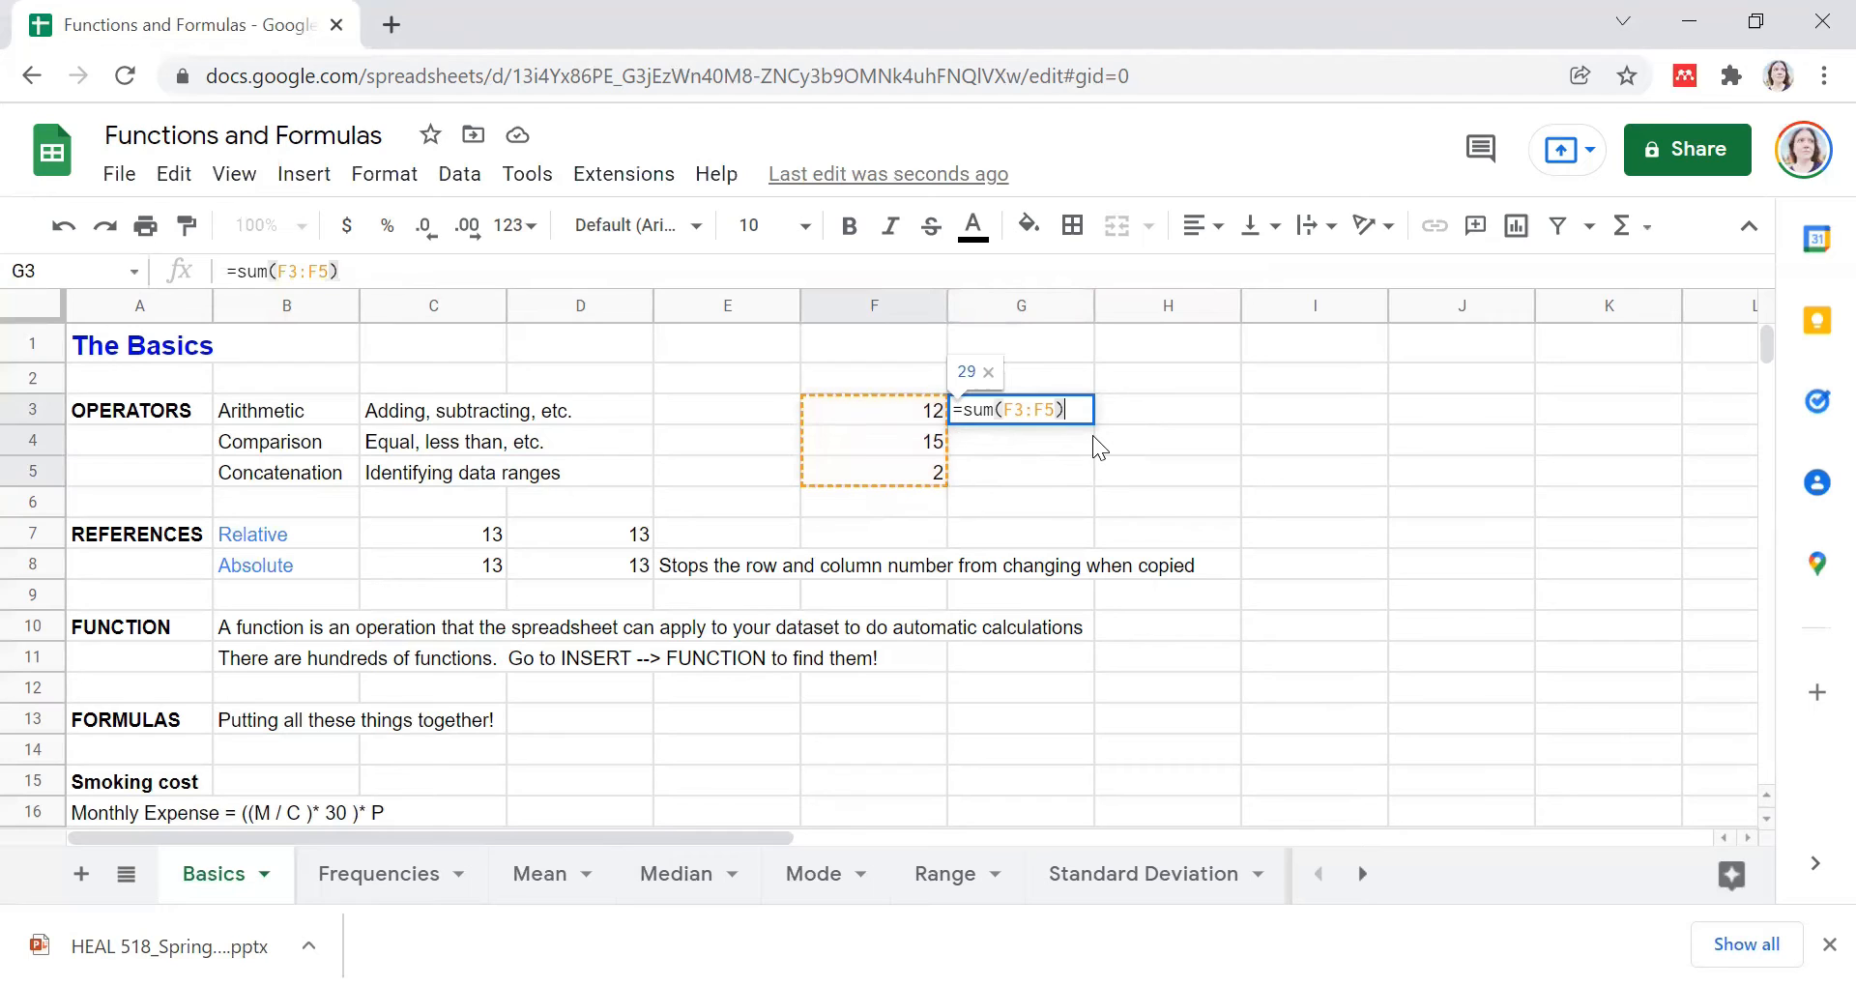
pyautogui.press('Return')
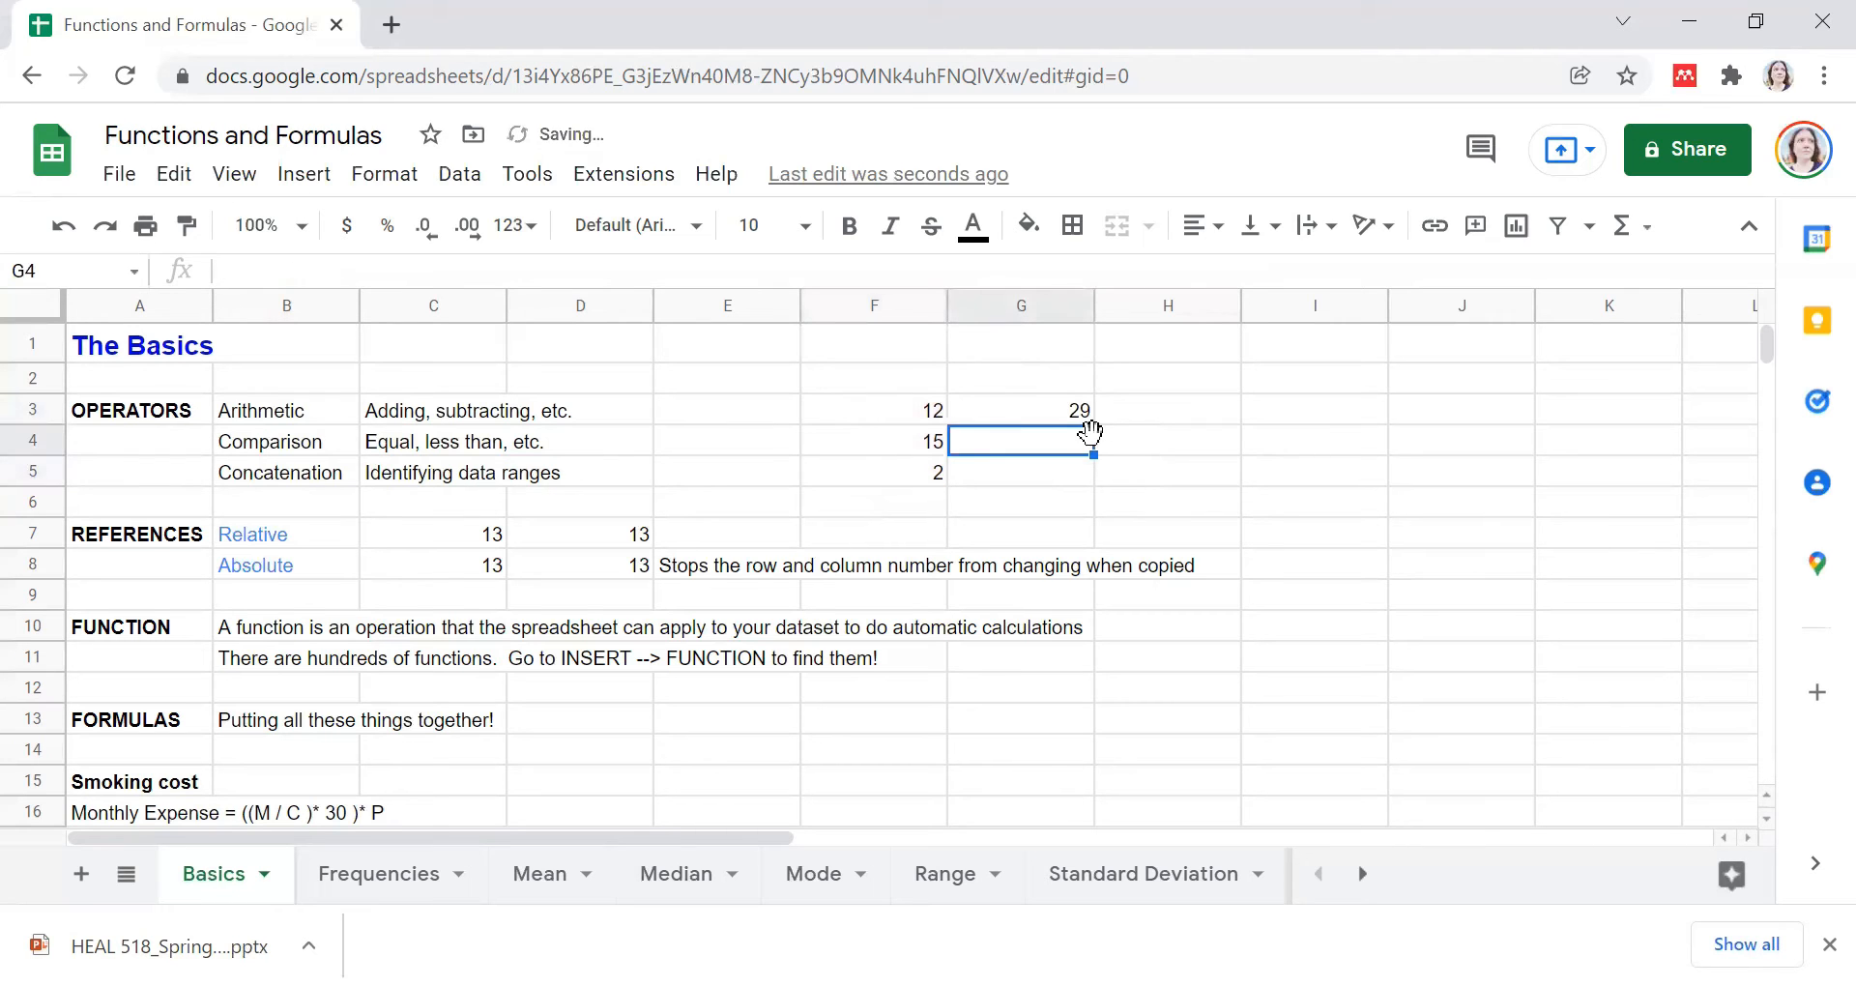
# Step: Examine the sum formula in G3 with its data, and the Relative and Absolute reference examples in rows 7 and 8
pyautogui.click(1070, 410)
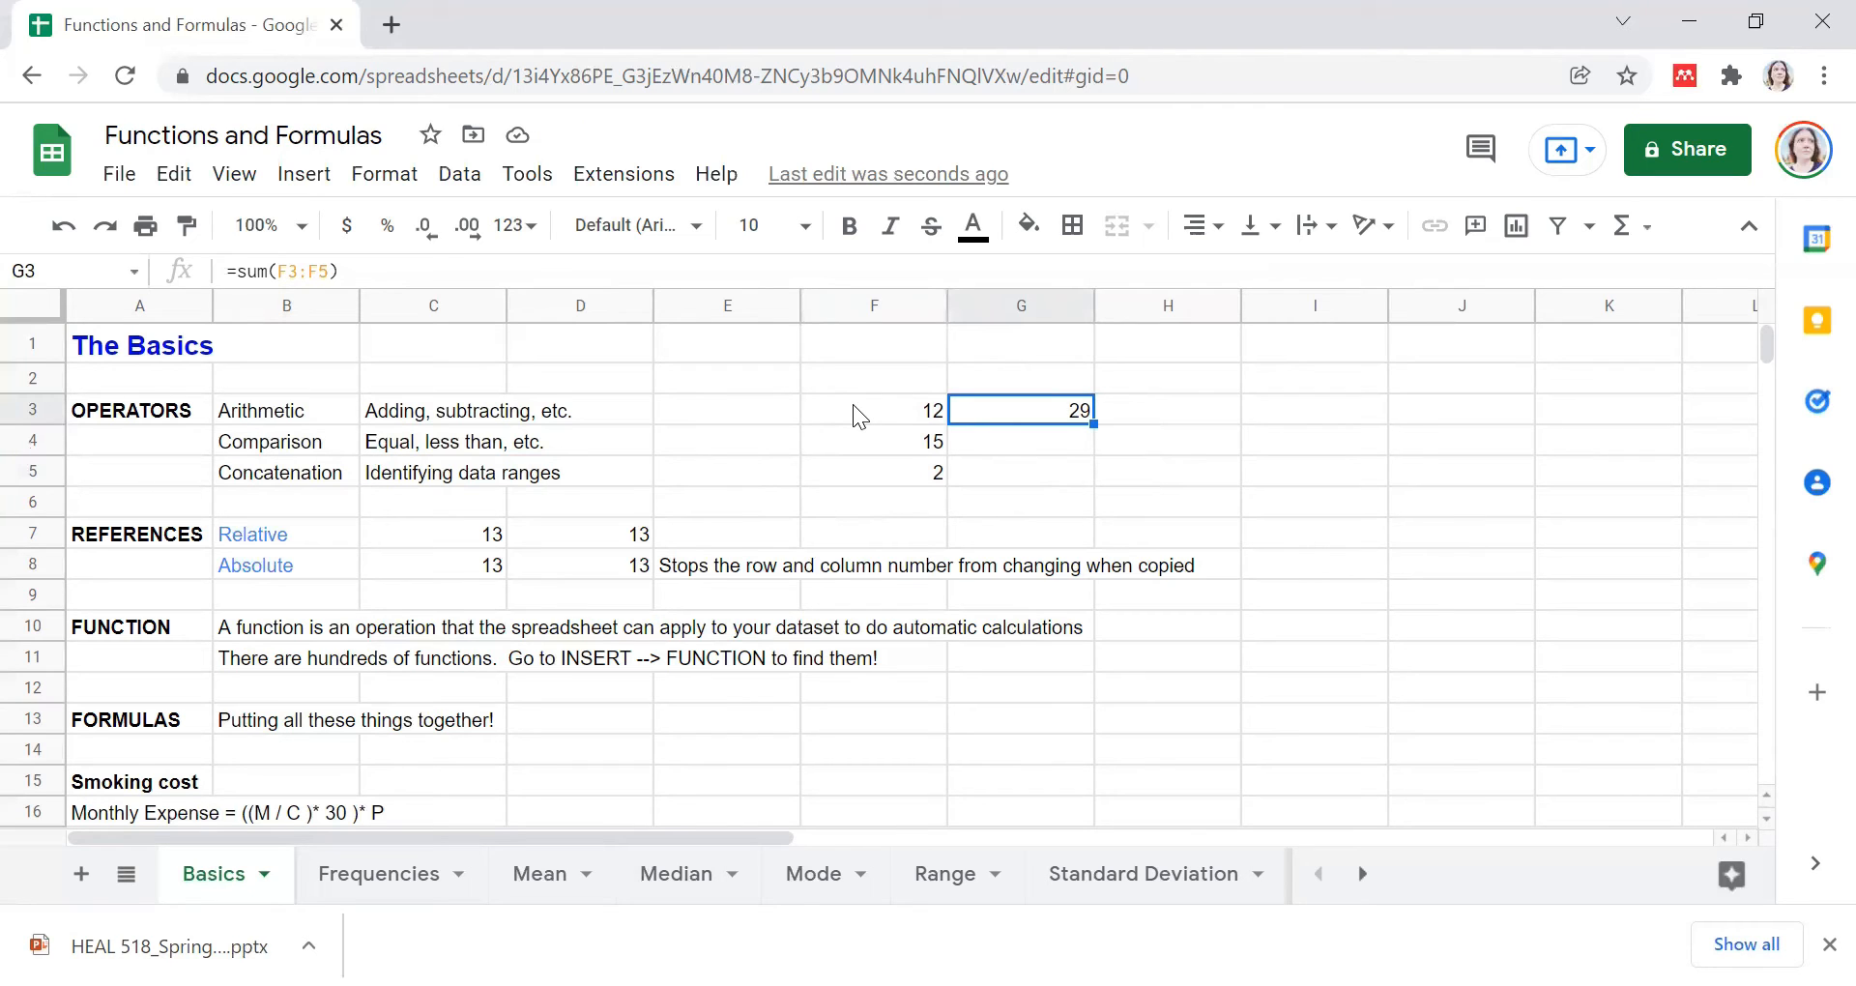
pyautogui.moveTo(852, 404); pyautogui.dragTo(1075, 477)
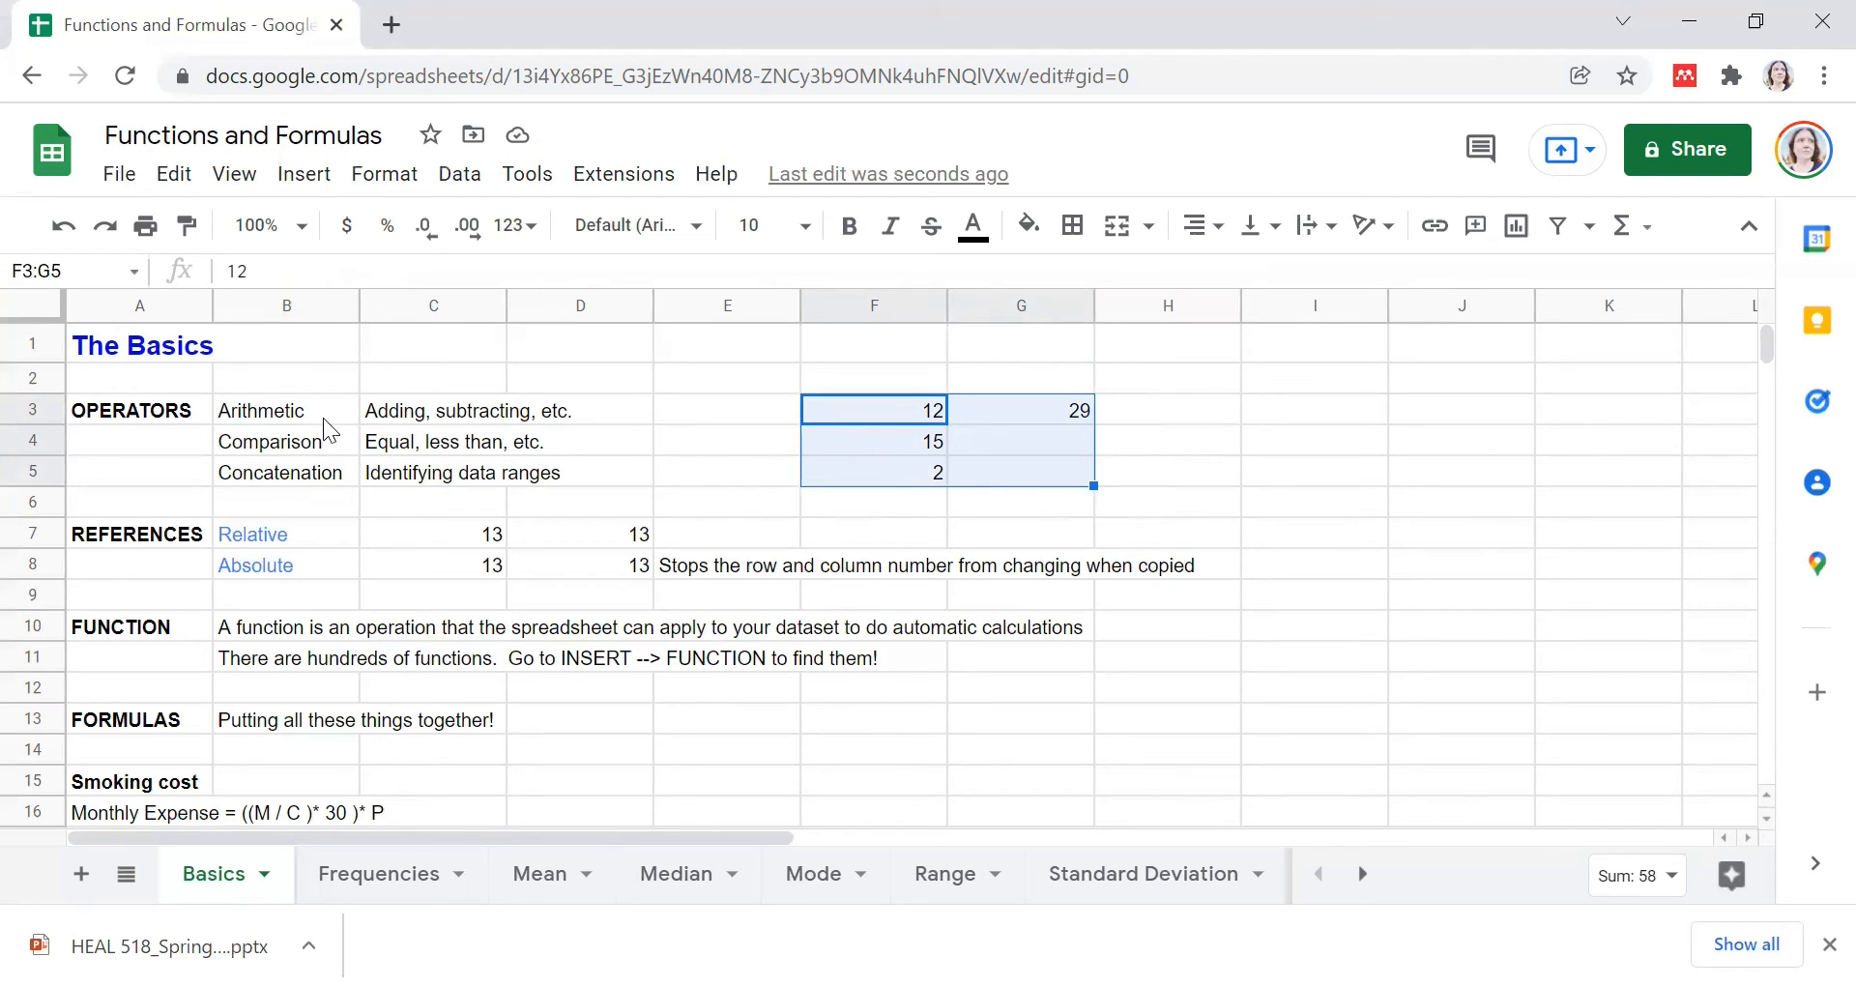
pyautogui.click(258, 483)
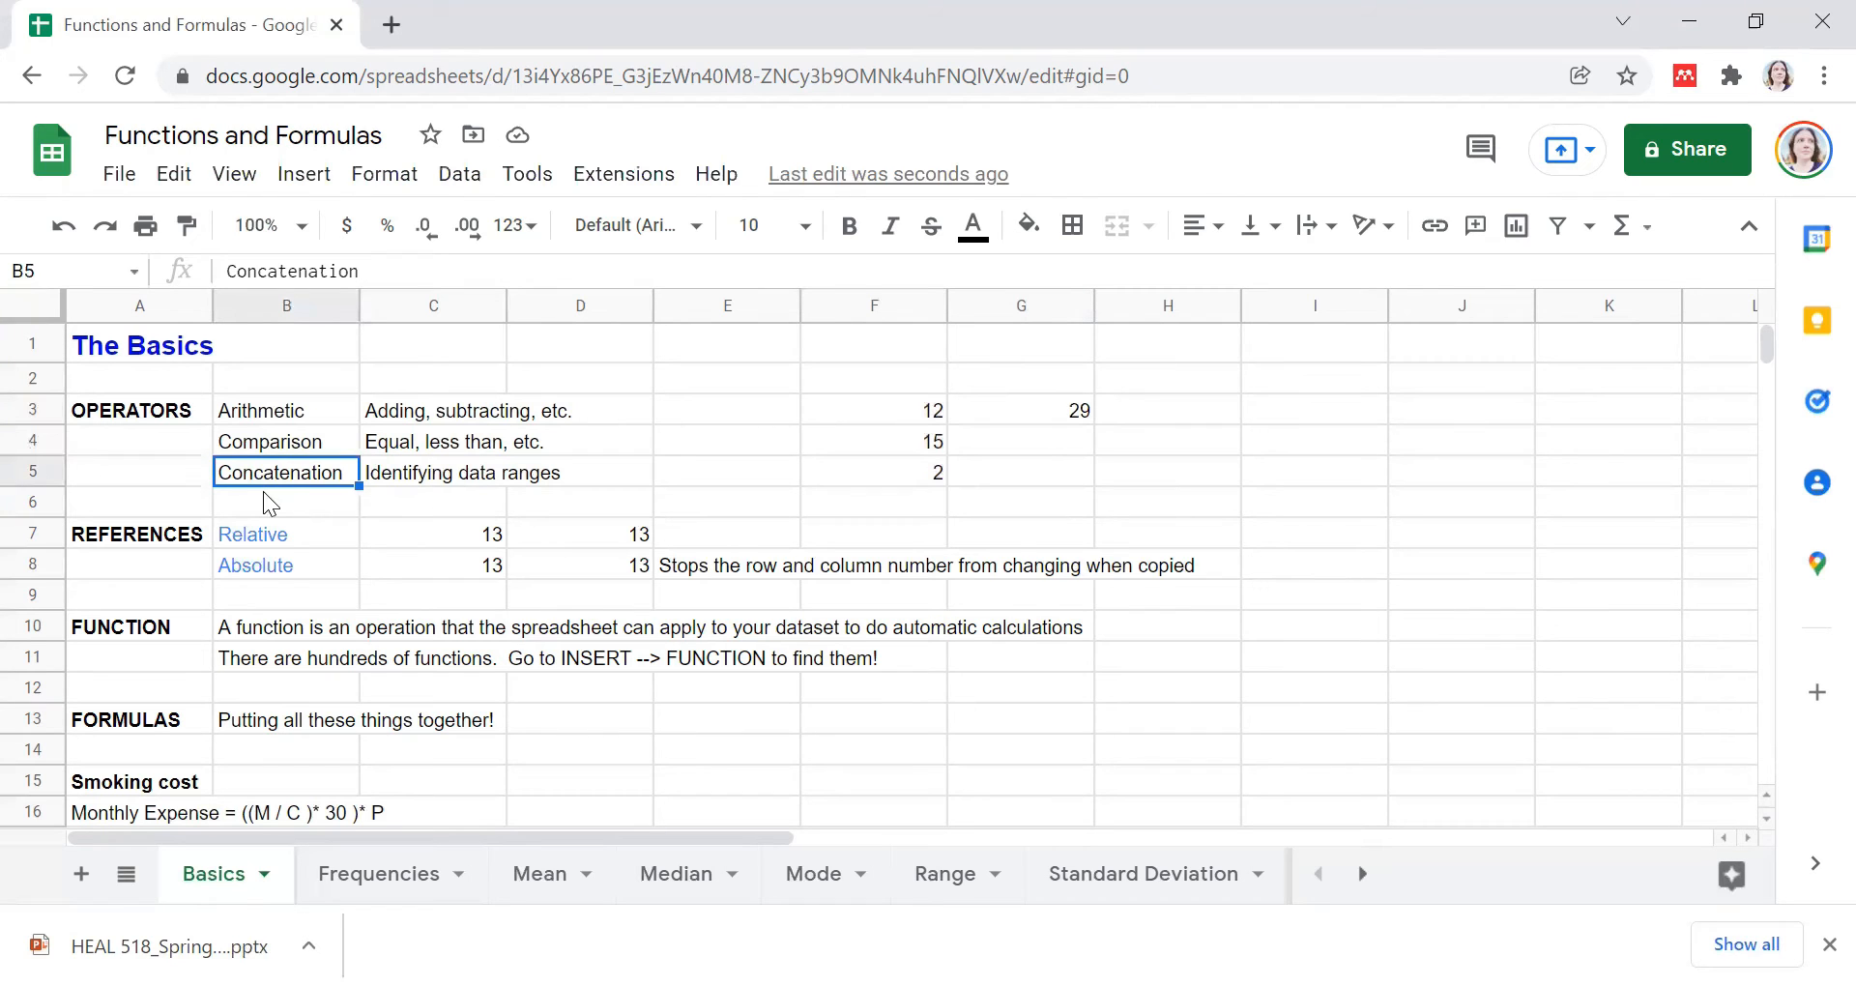
pyautogui.click(173, 539)
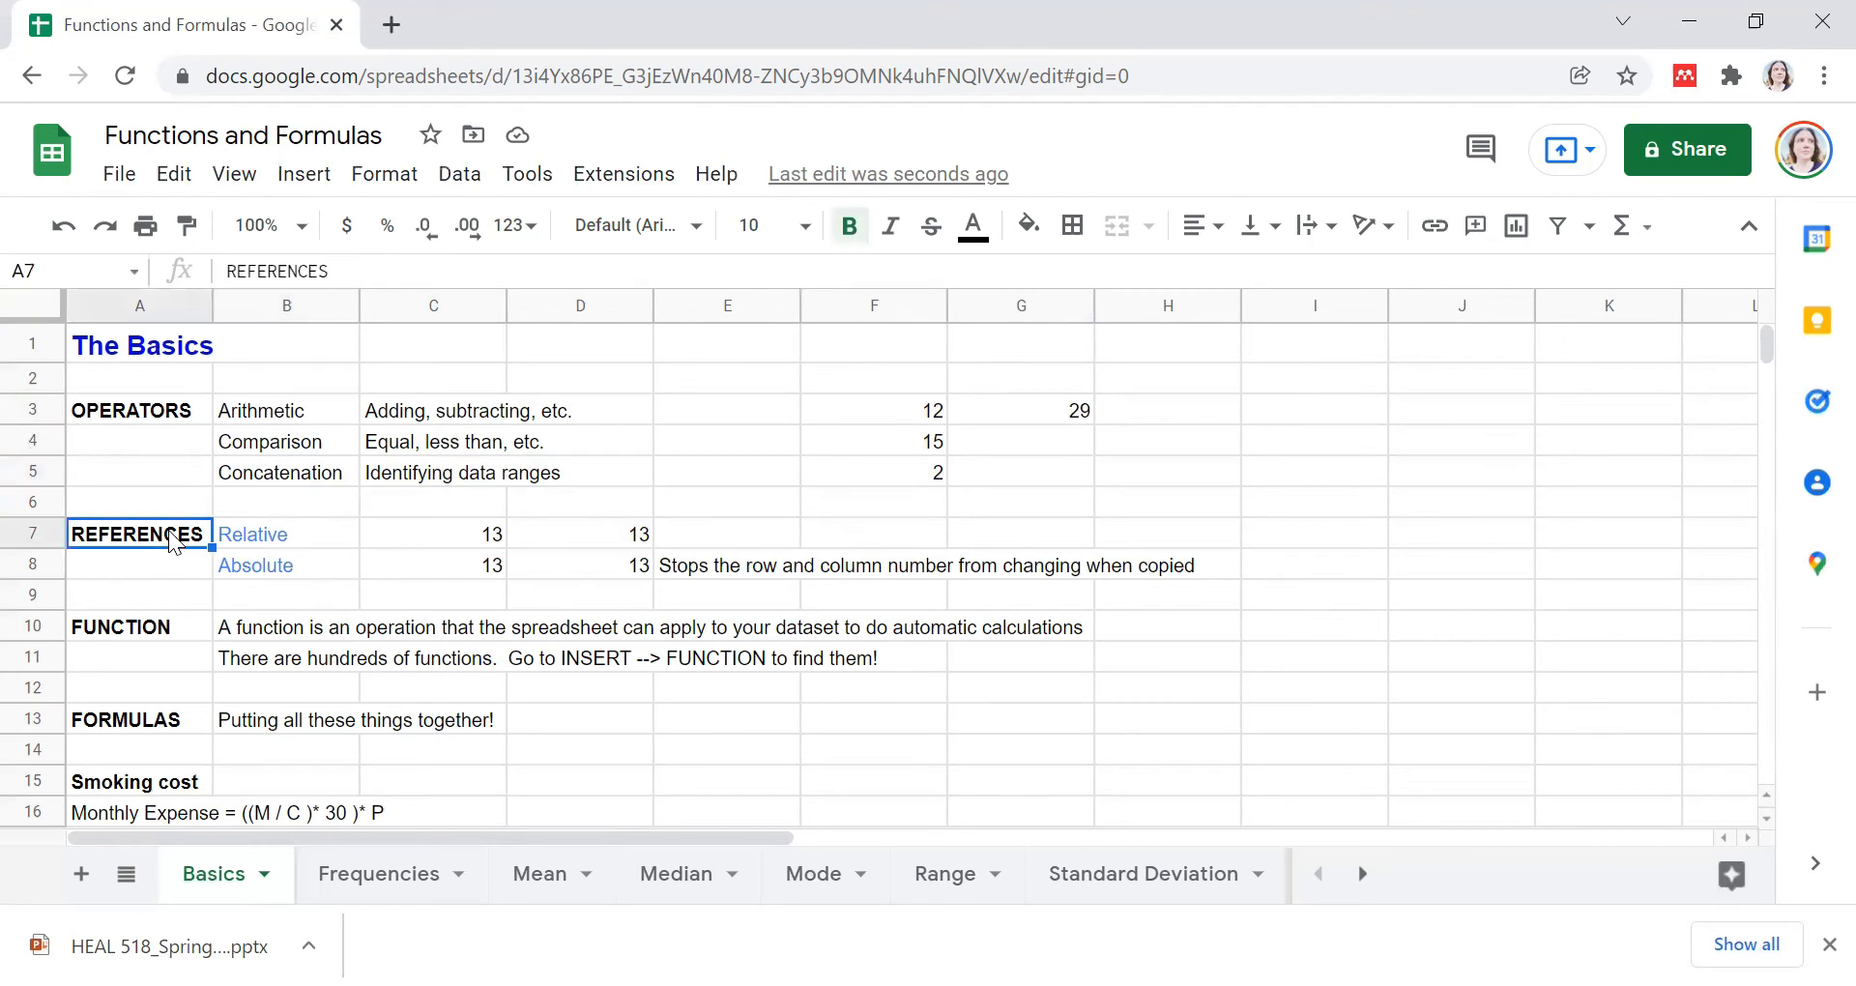
pyautogui.click(311, 527)
pyautogui.click(319, 561)
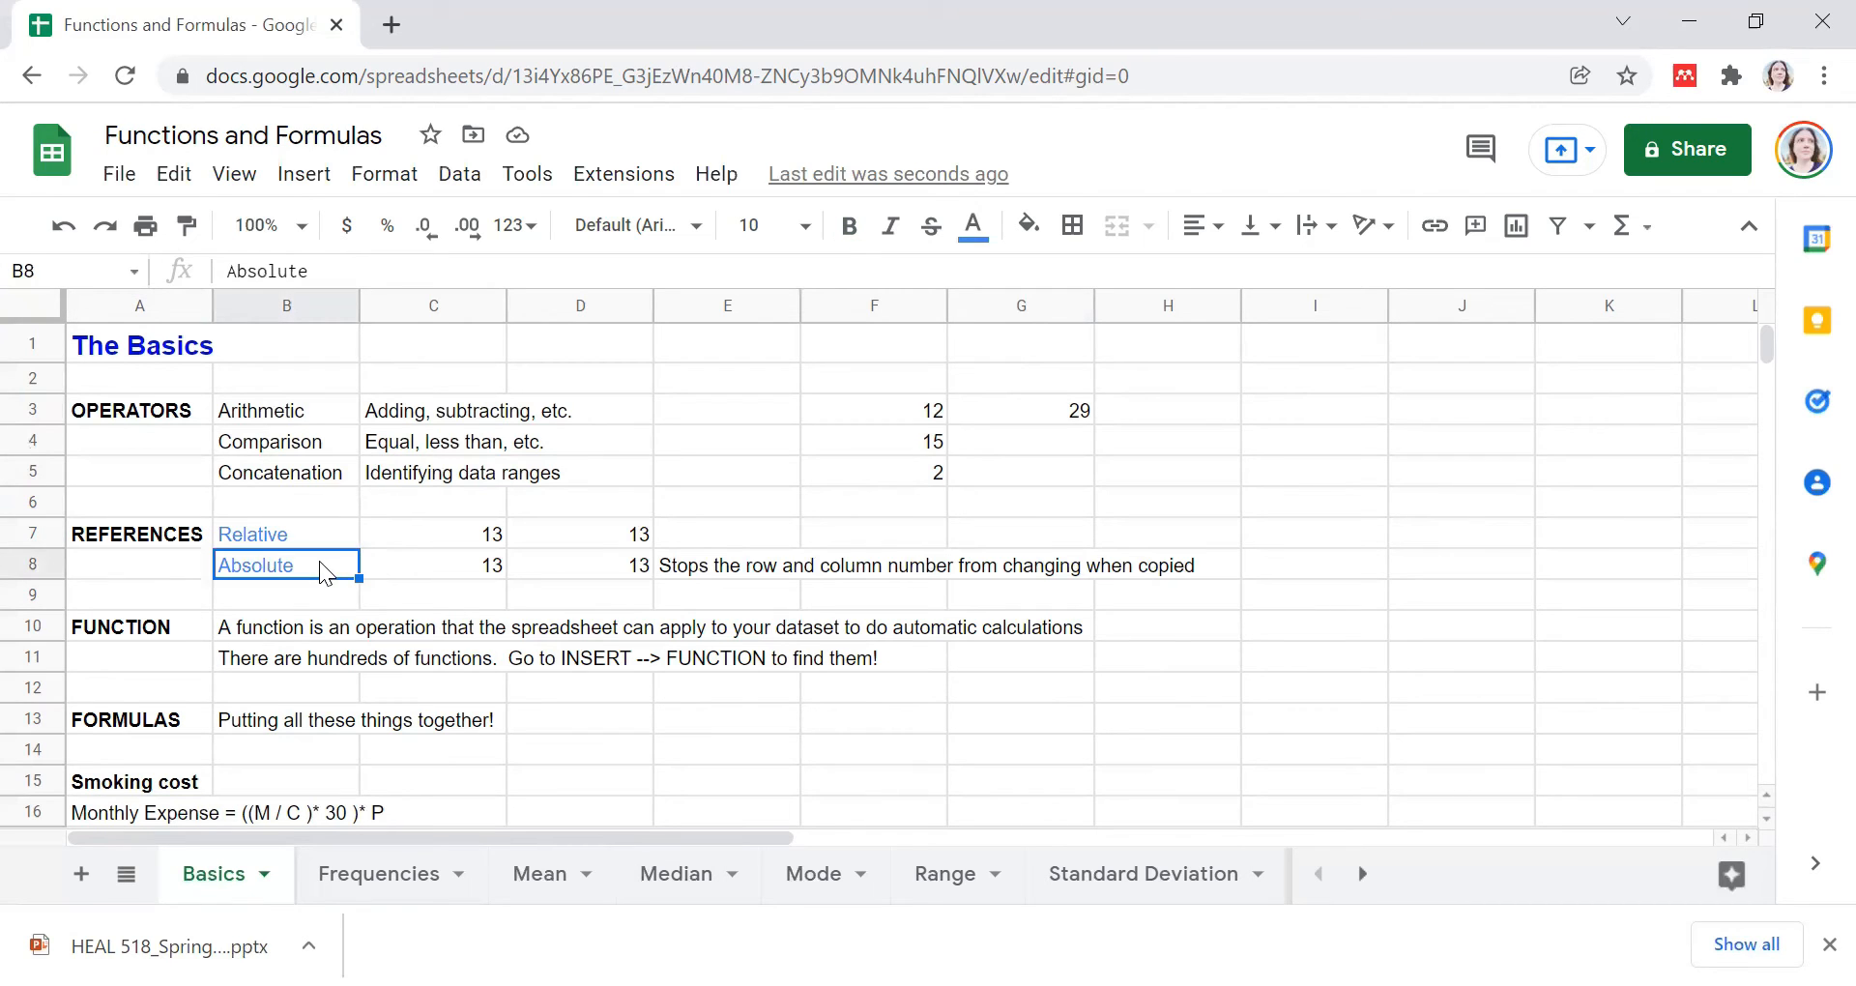
pyautogui.click(425, 530)
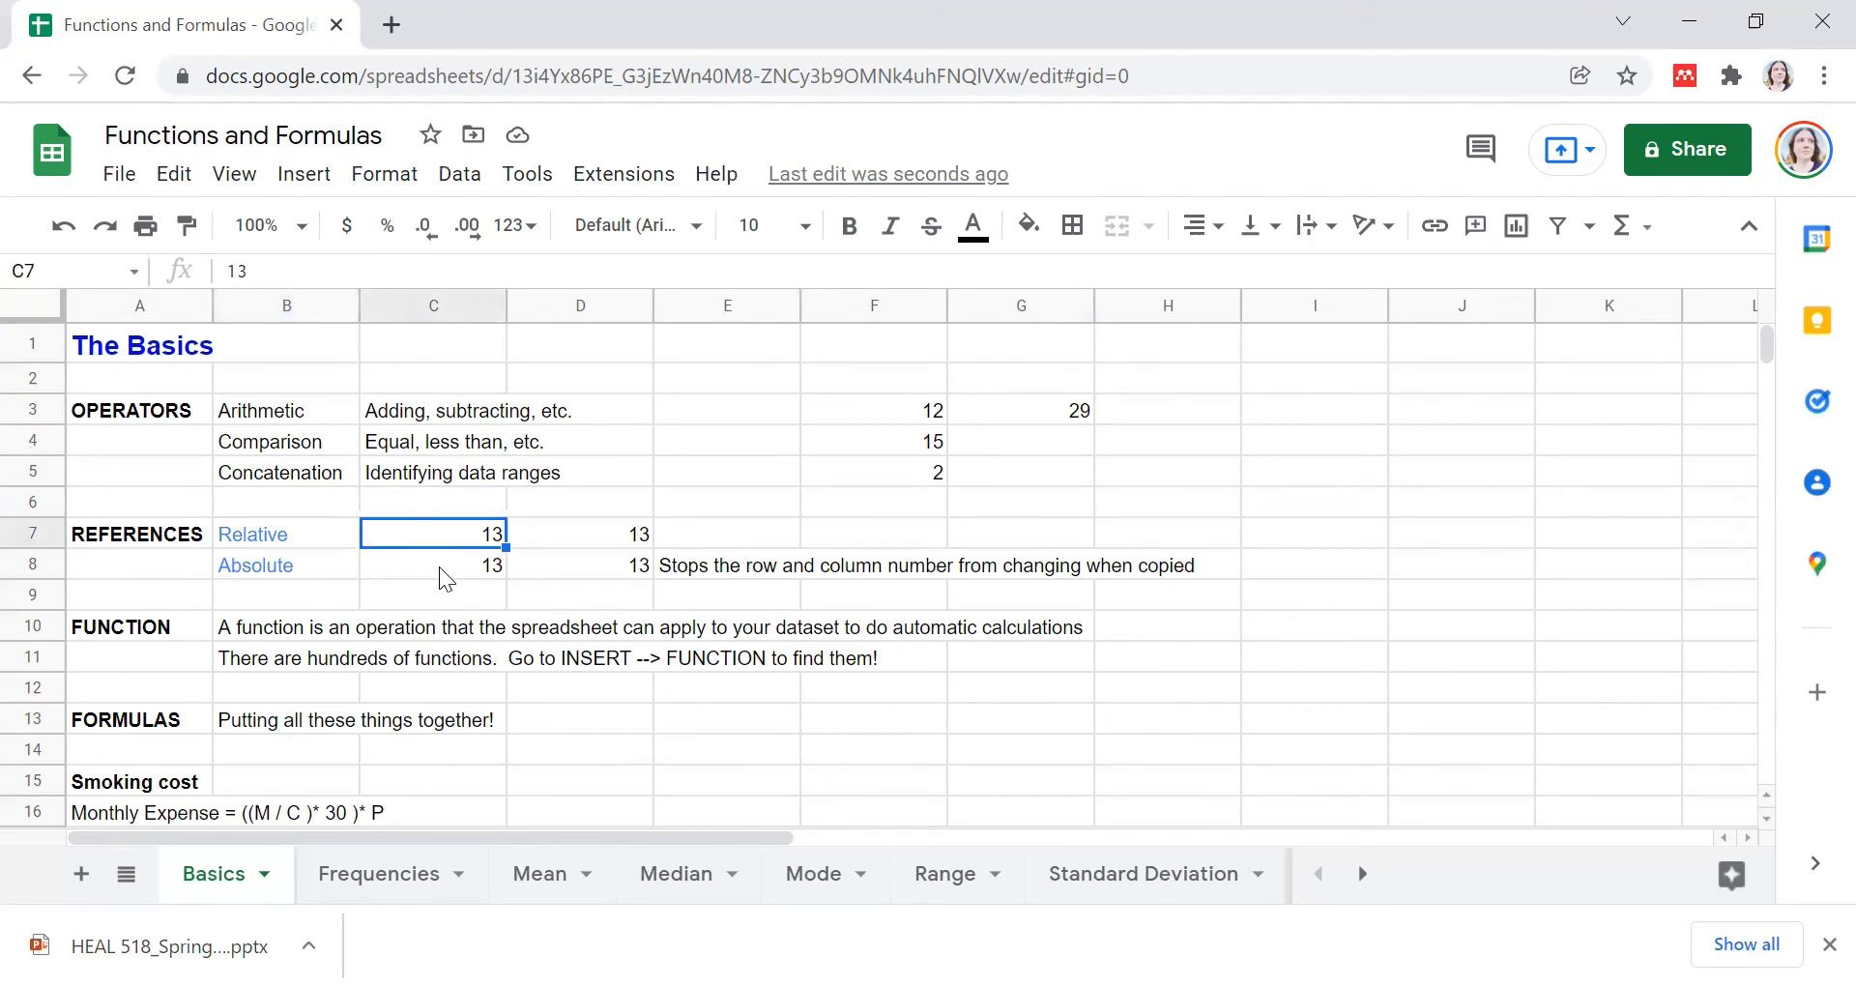
pyautogui.click(440, 568)
pyautogui.click(491, 534)
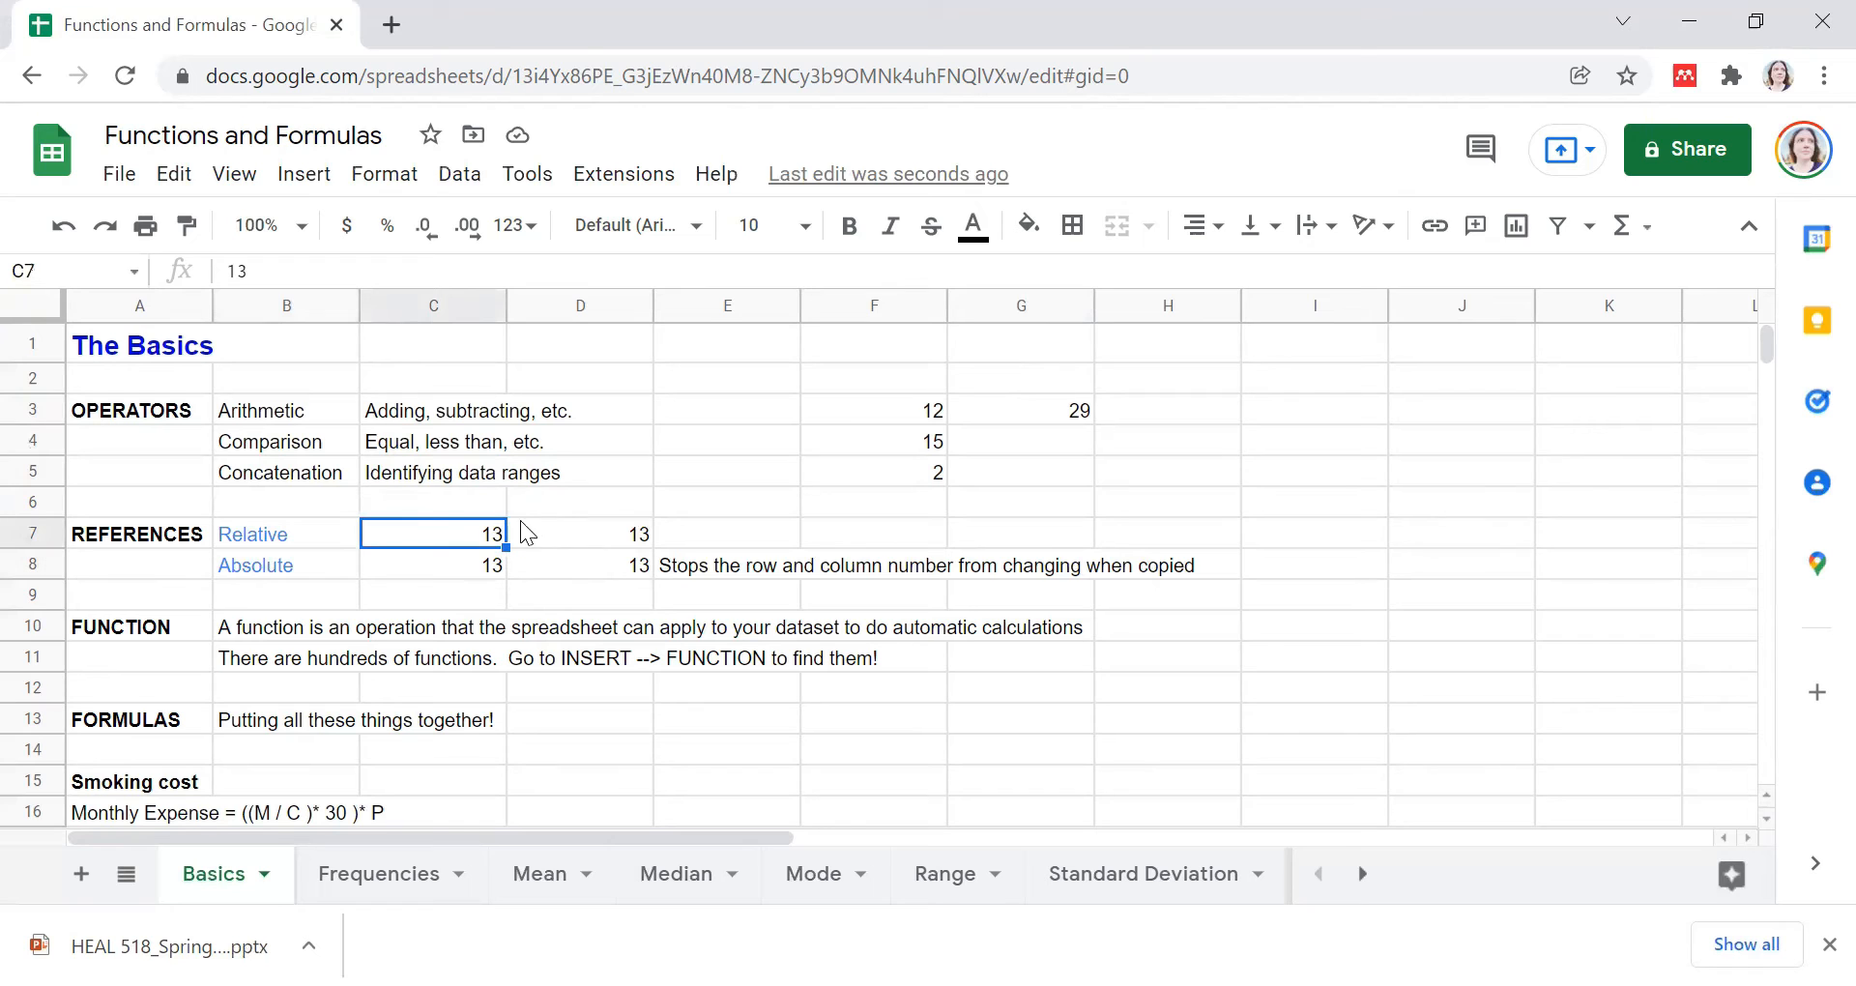
pyautogui.click(442, 556)
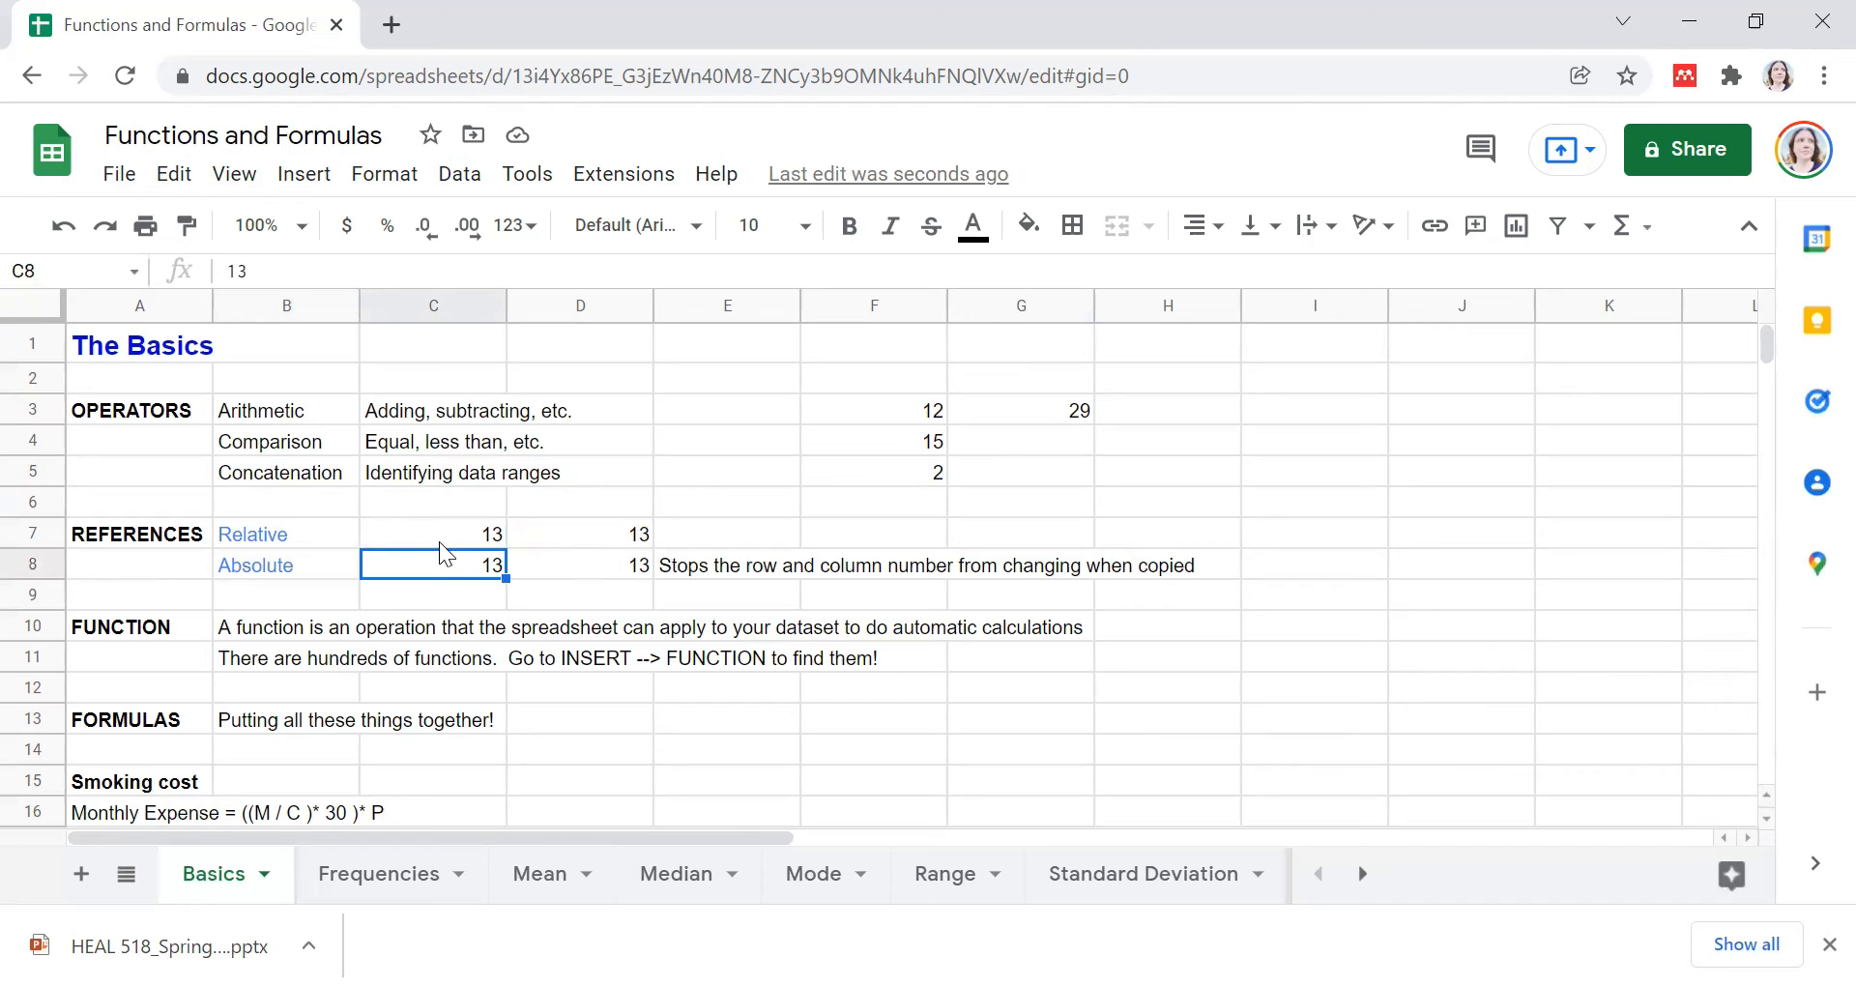
pyautogui.click(438, 530)
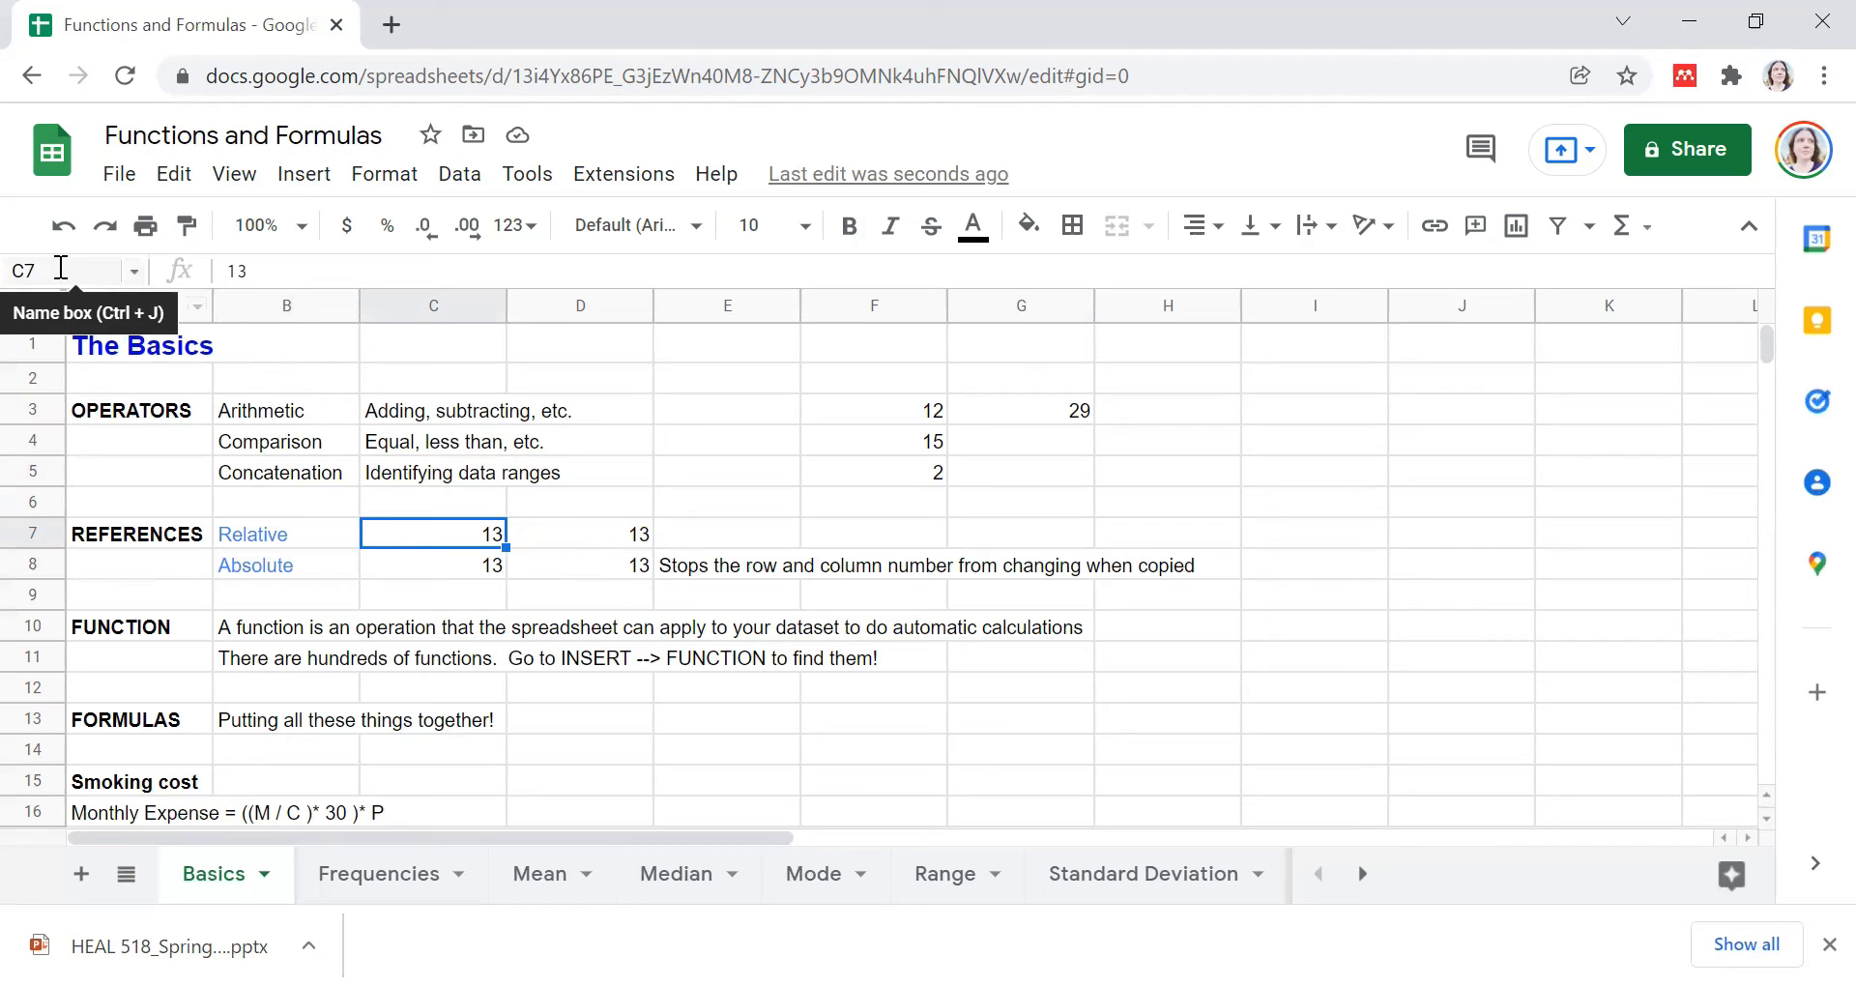
# Step: Give cell C8 in the Absolute row a person's first name as its cell name
pyautogui.click(404, 564)
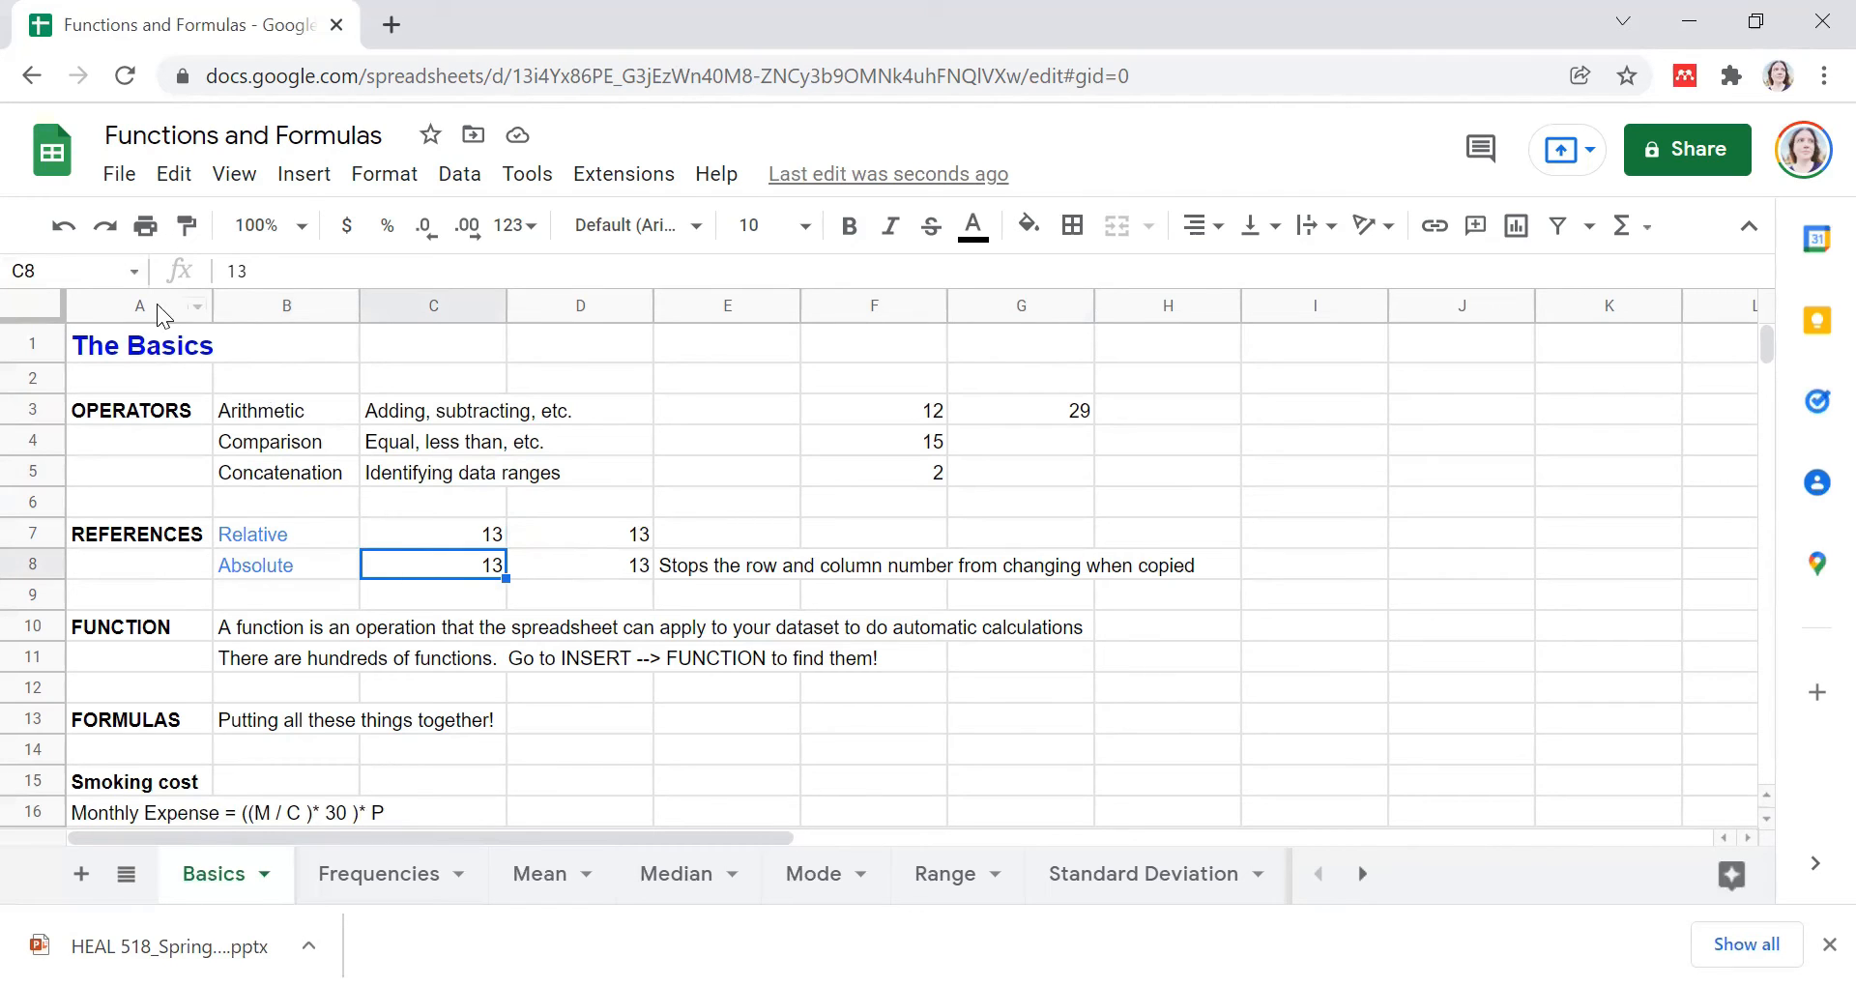
pyautogui.click(66, 272)
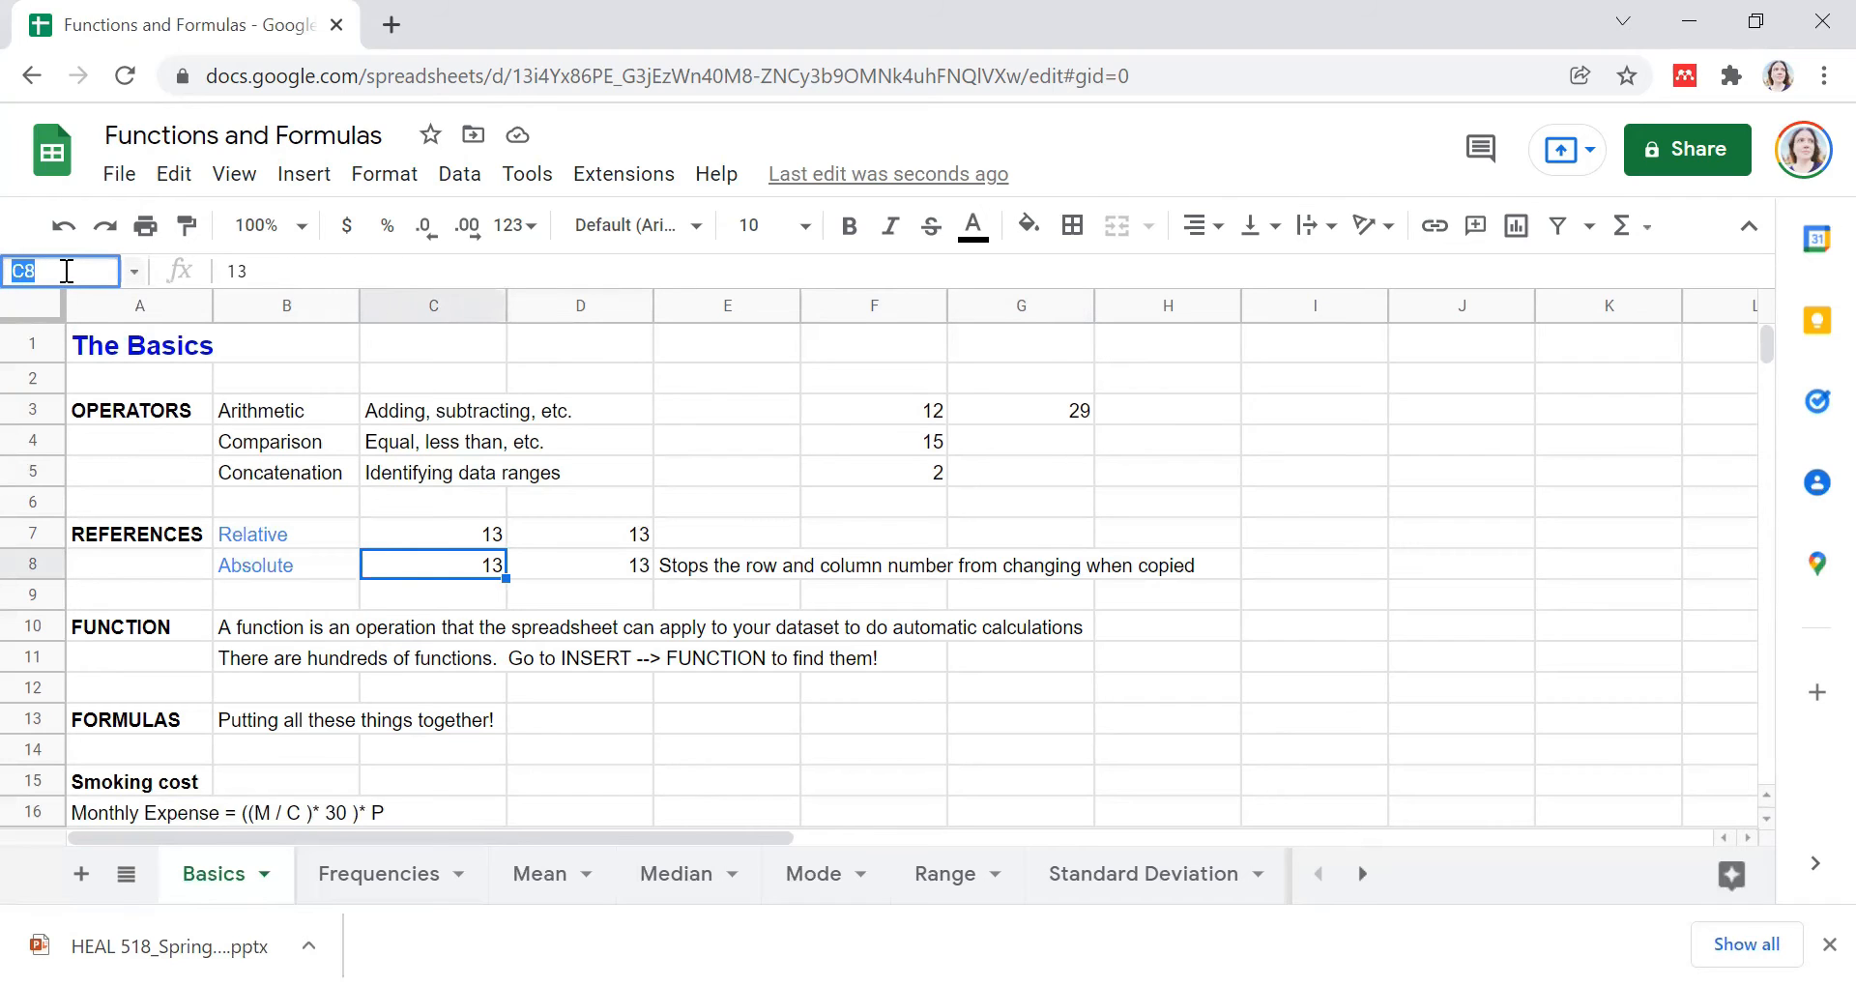
pyautogui.write('karen')
pyautogui.press('Return')
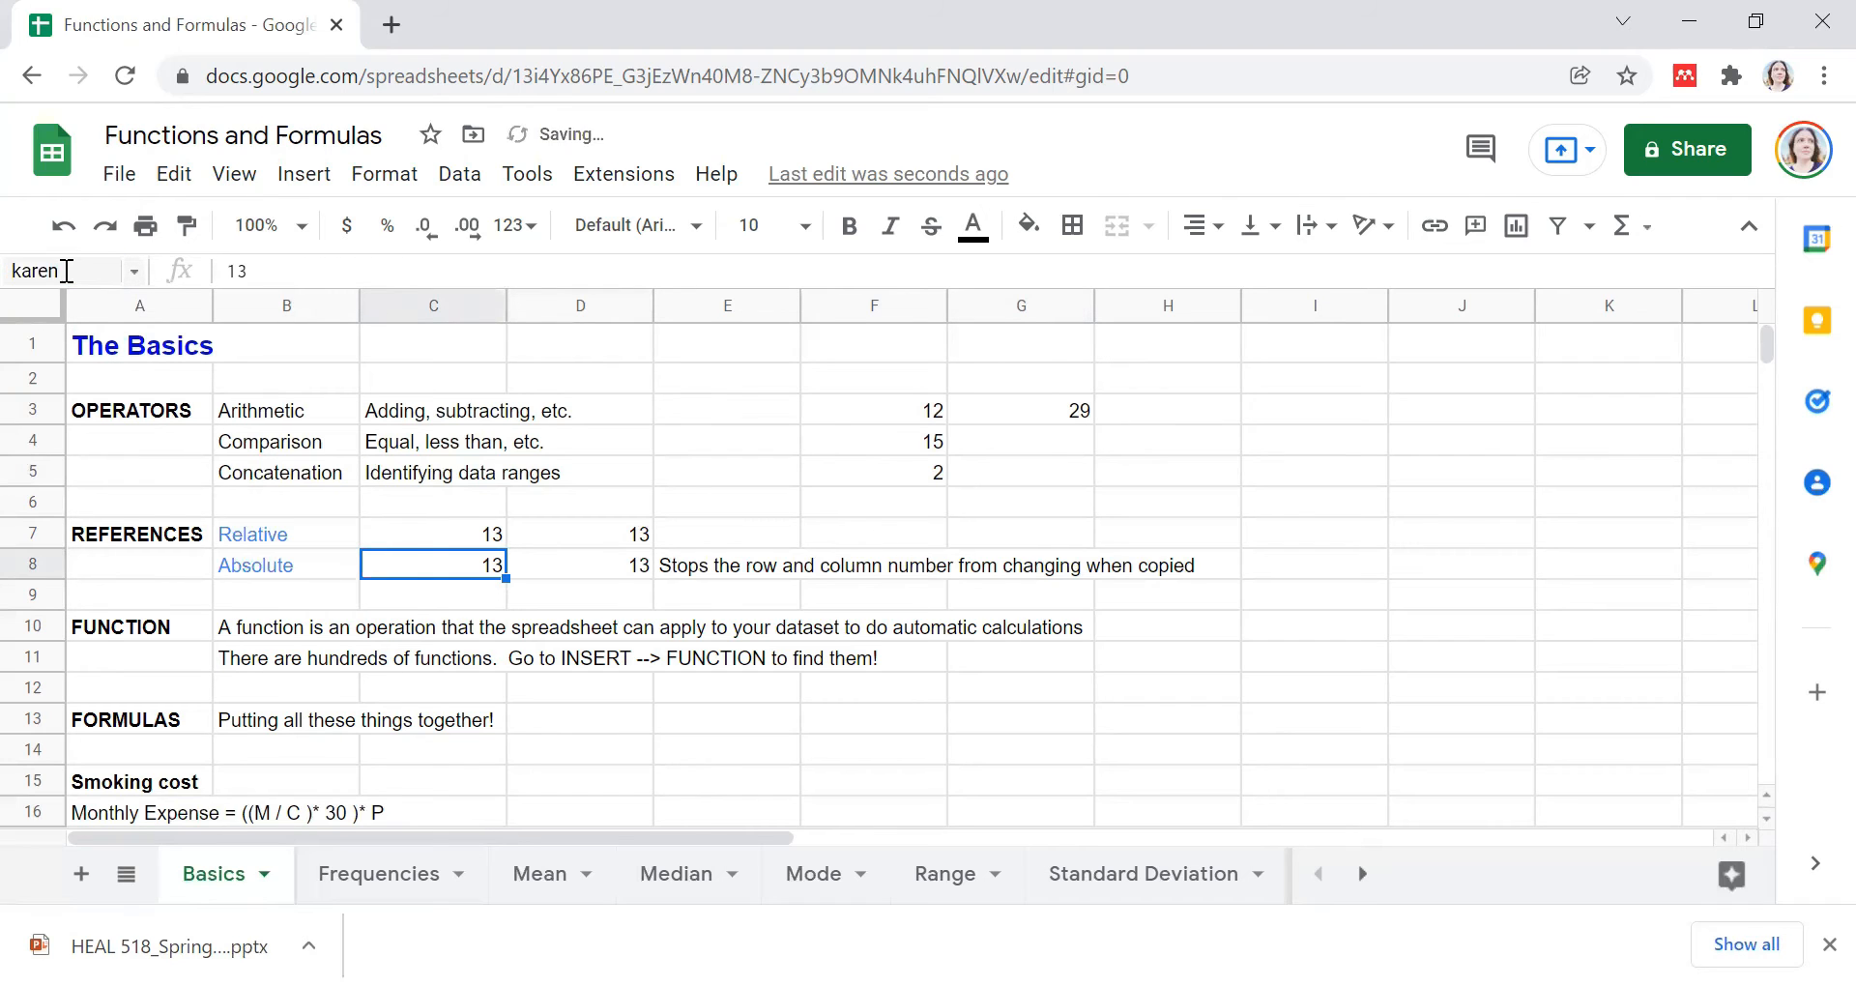
pyautogui.press('Down')
pyautogui.click(425, 568)
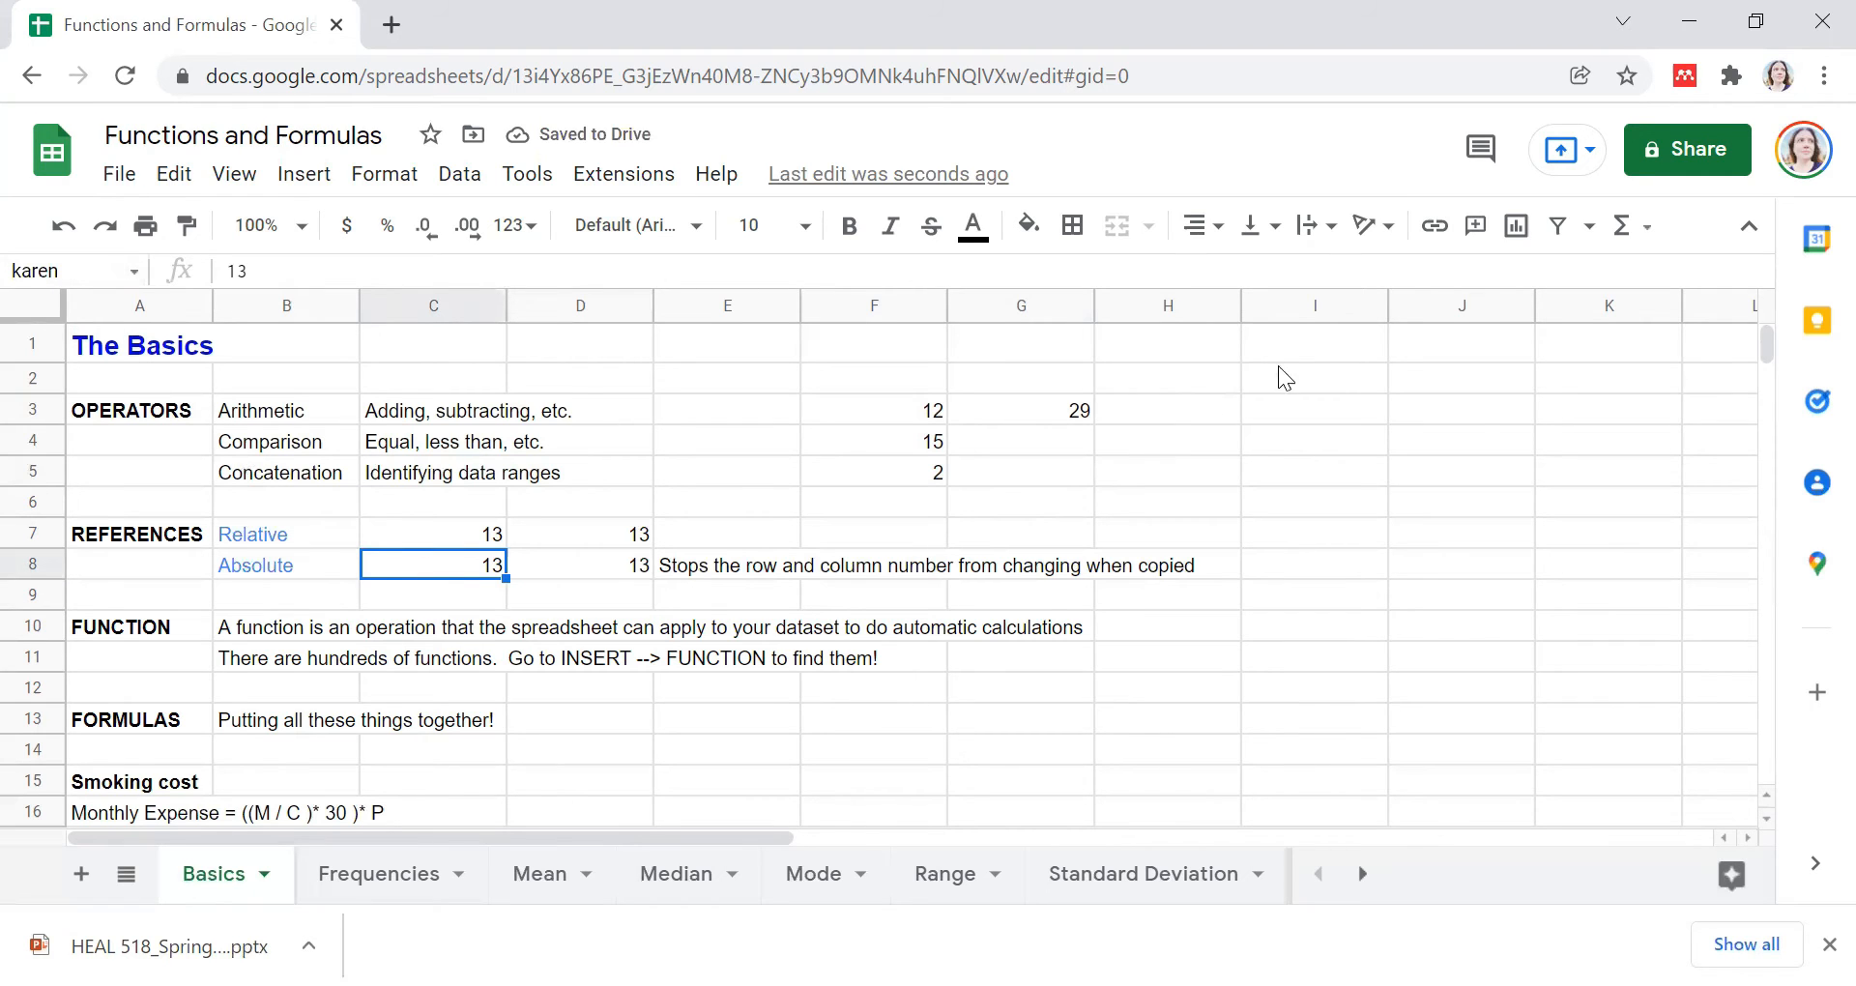
# Step: Enter a formula in cell H3 that multiplies G3 by the named cell C8, referring to C8 by its cell name
pyautogui.click(1189, 402)
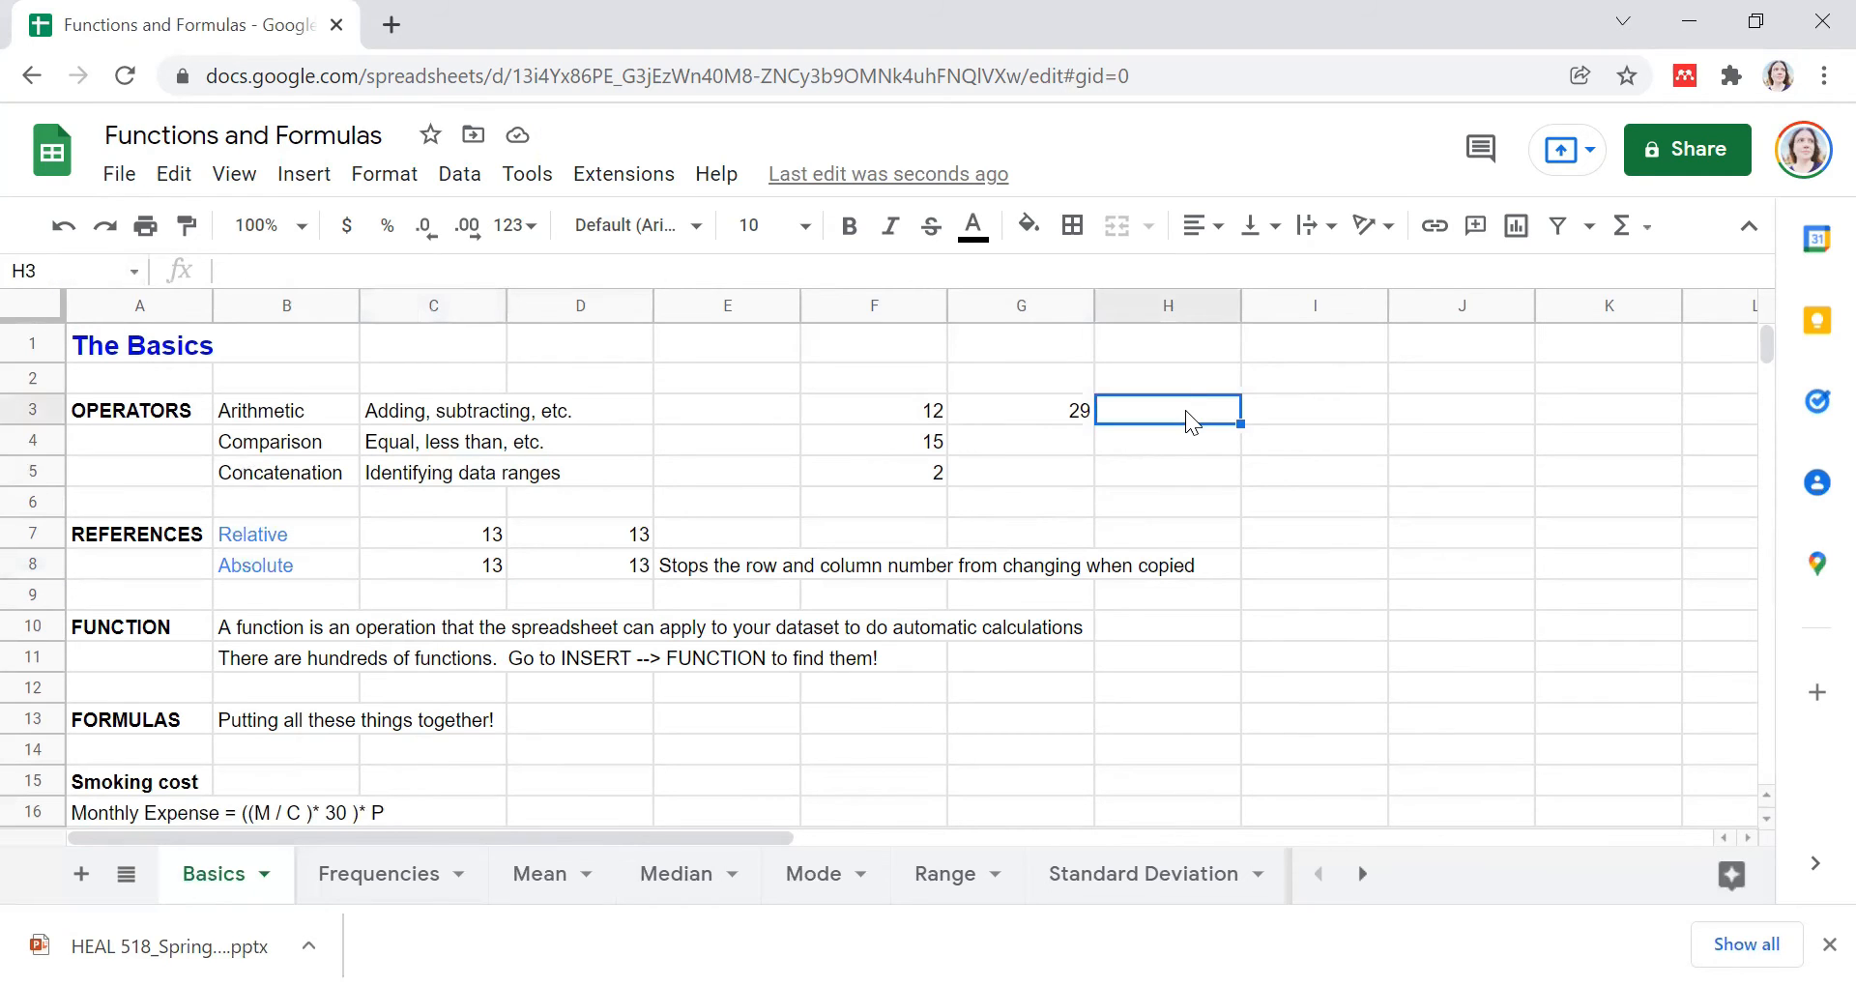
pyautogui.write('=')
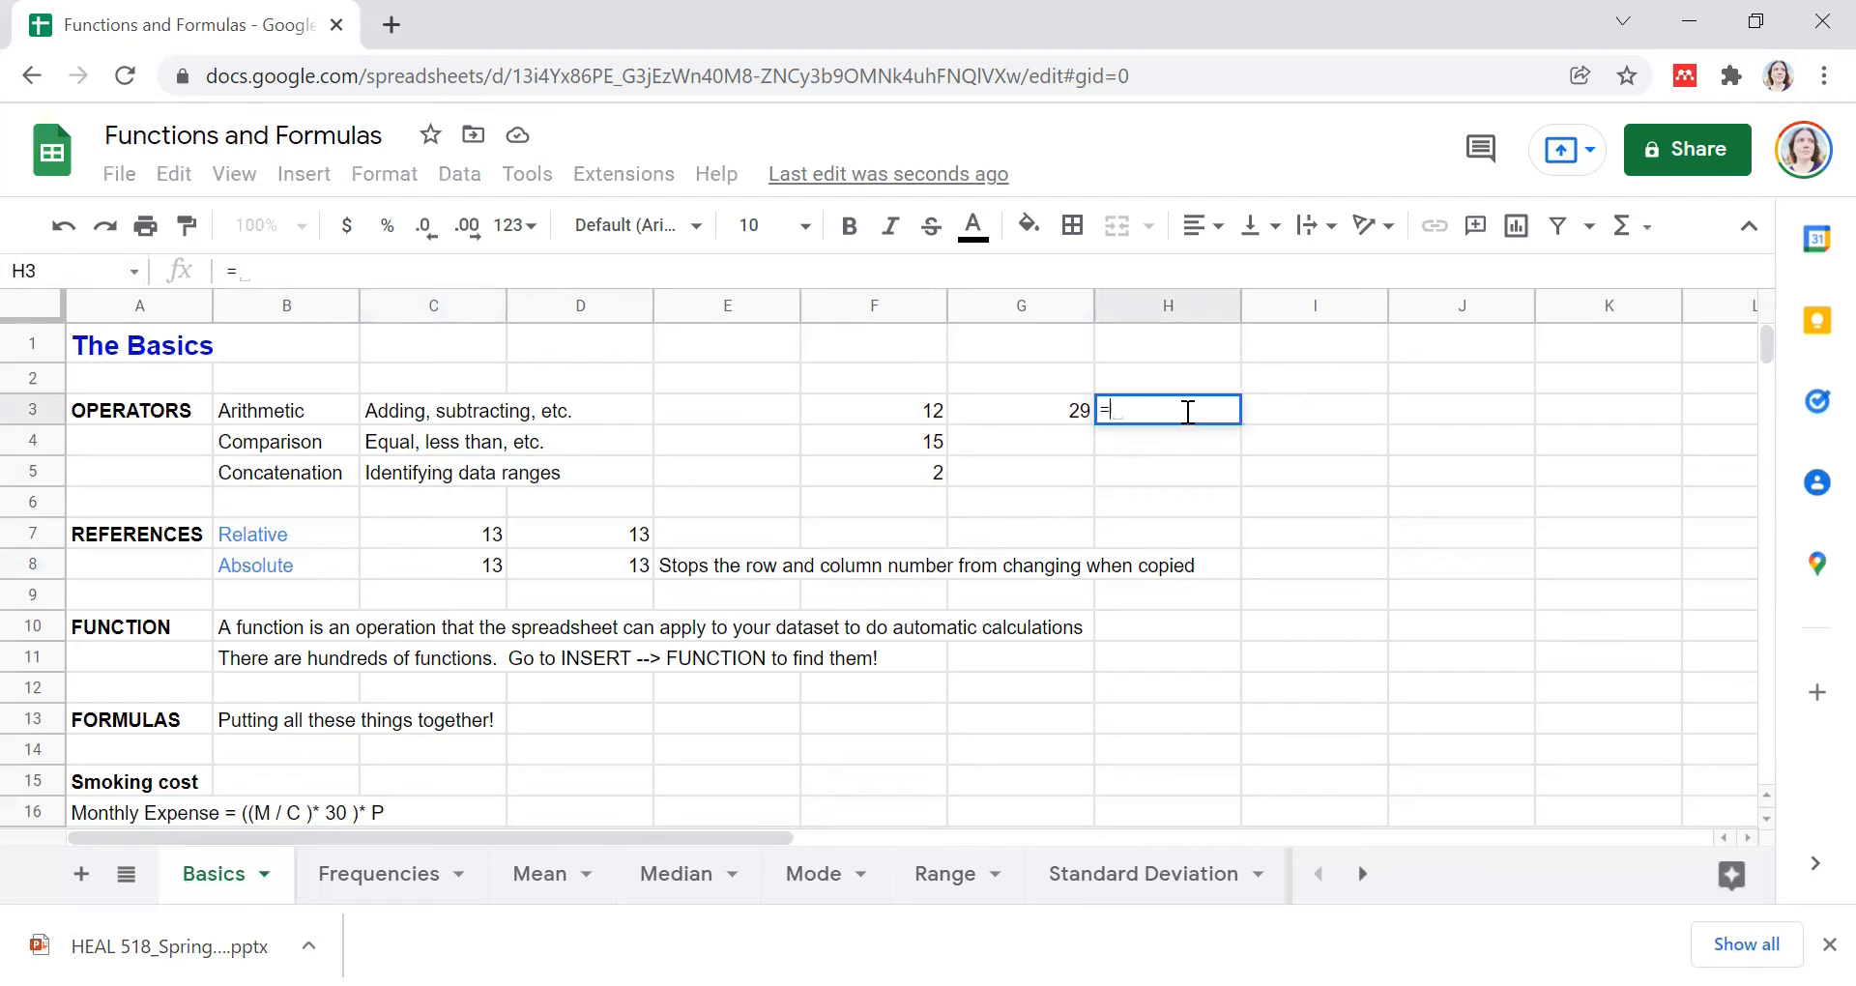
pyautogui.click(1050, 410)
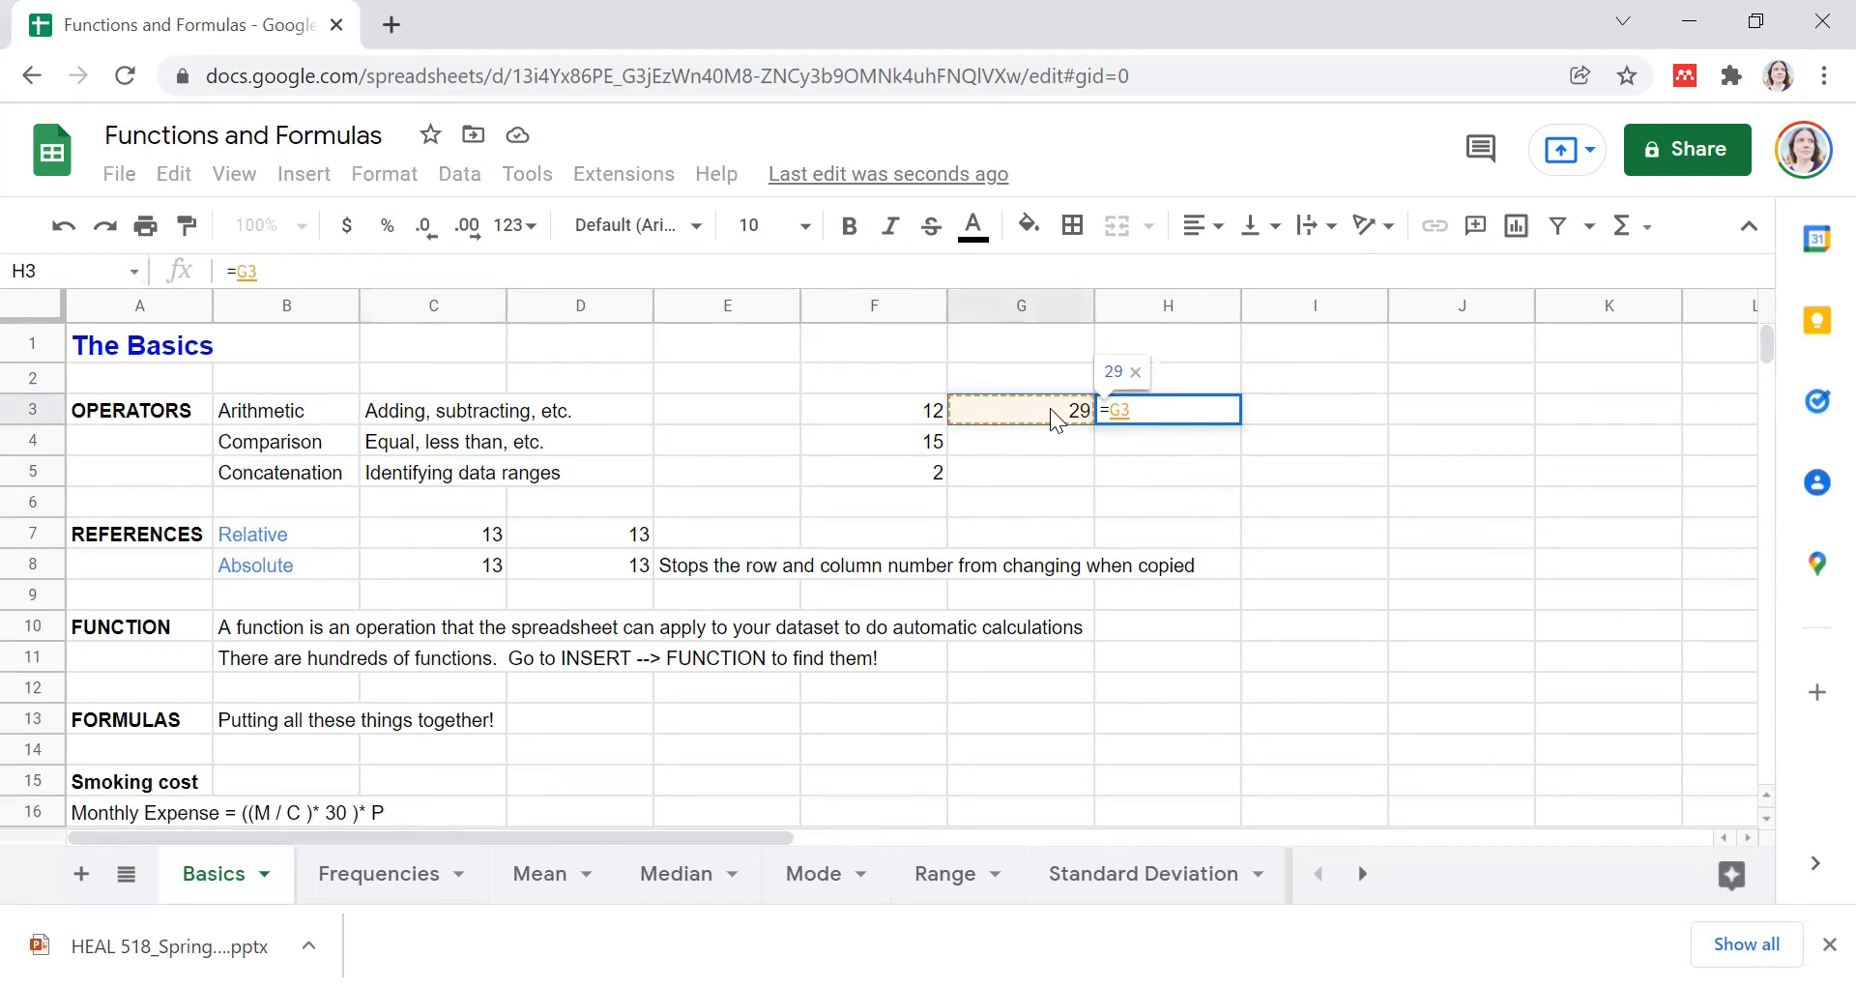
pyautogui.write('*karen')
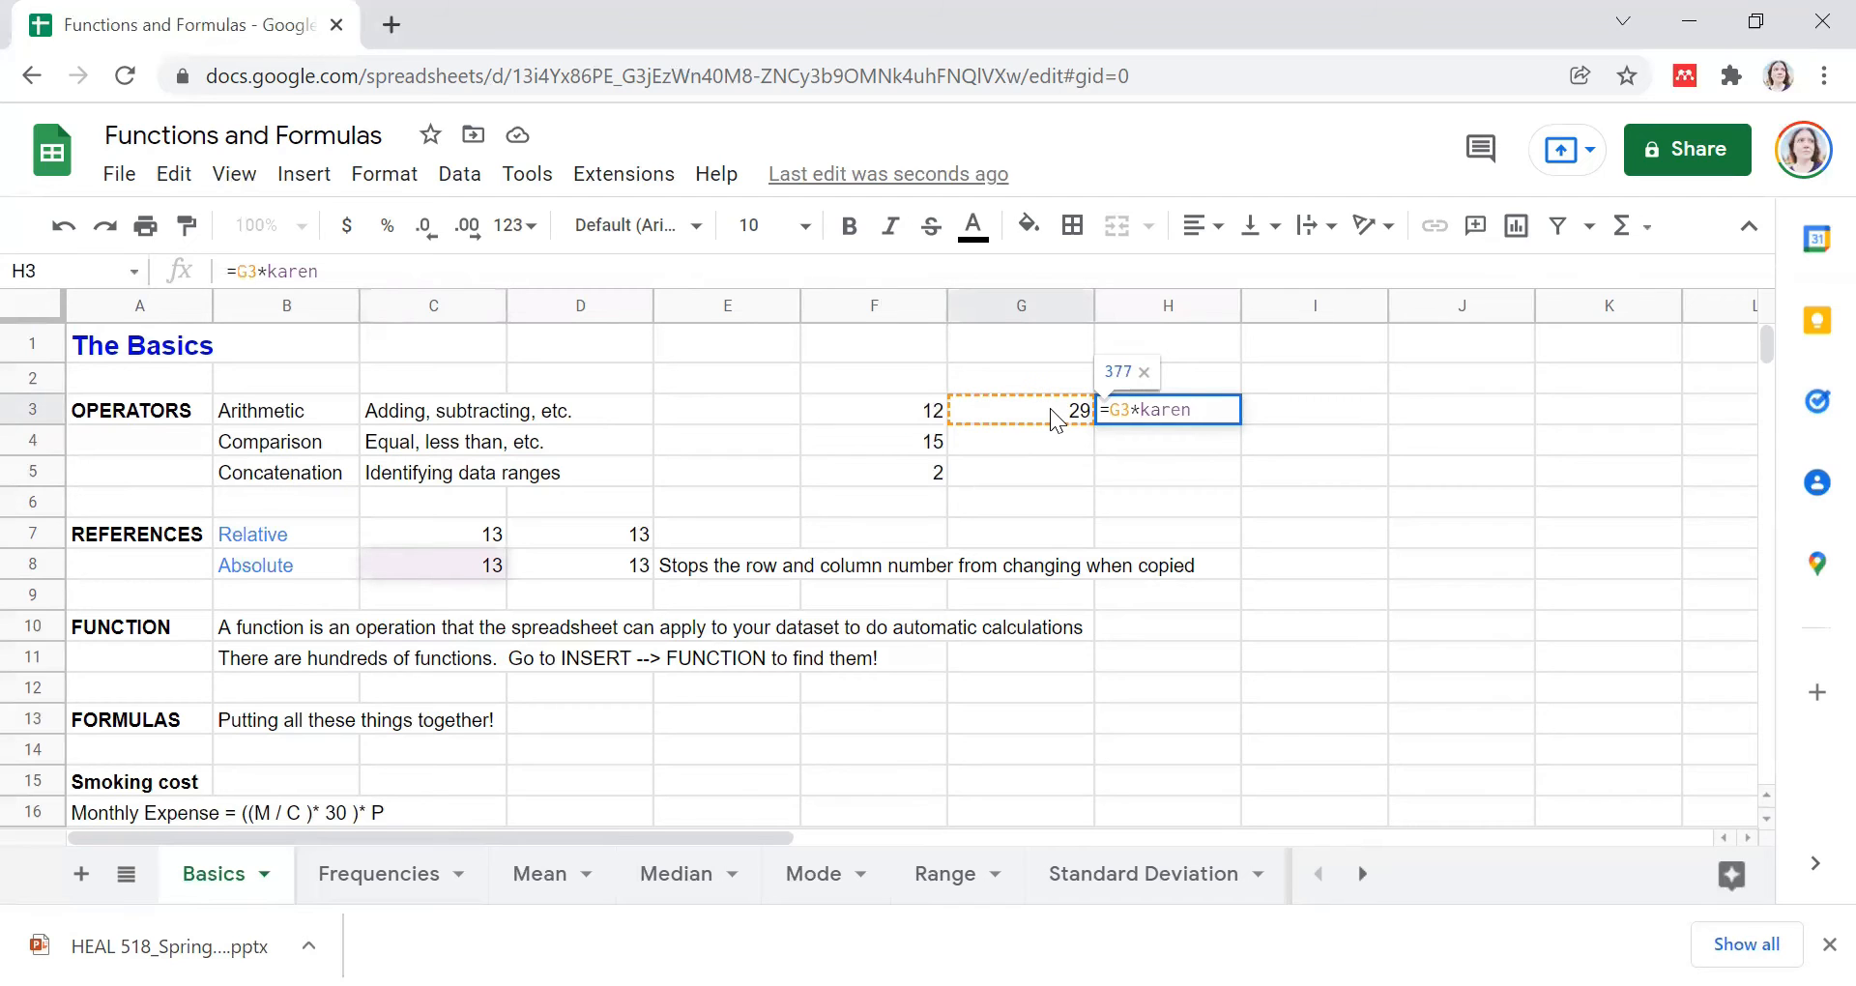
pyautogui.press('Return')
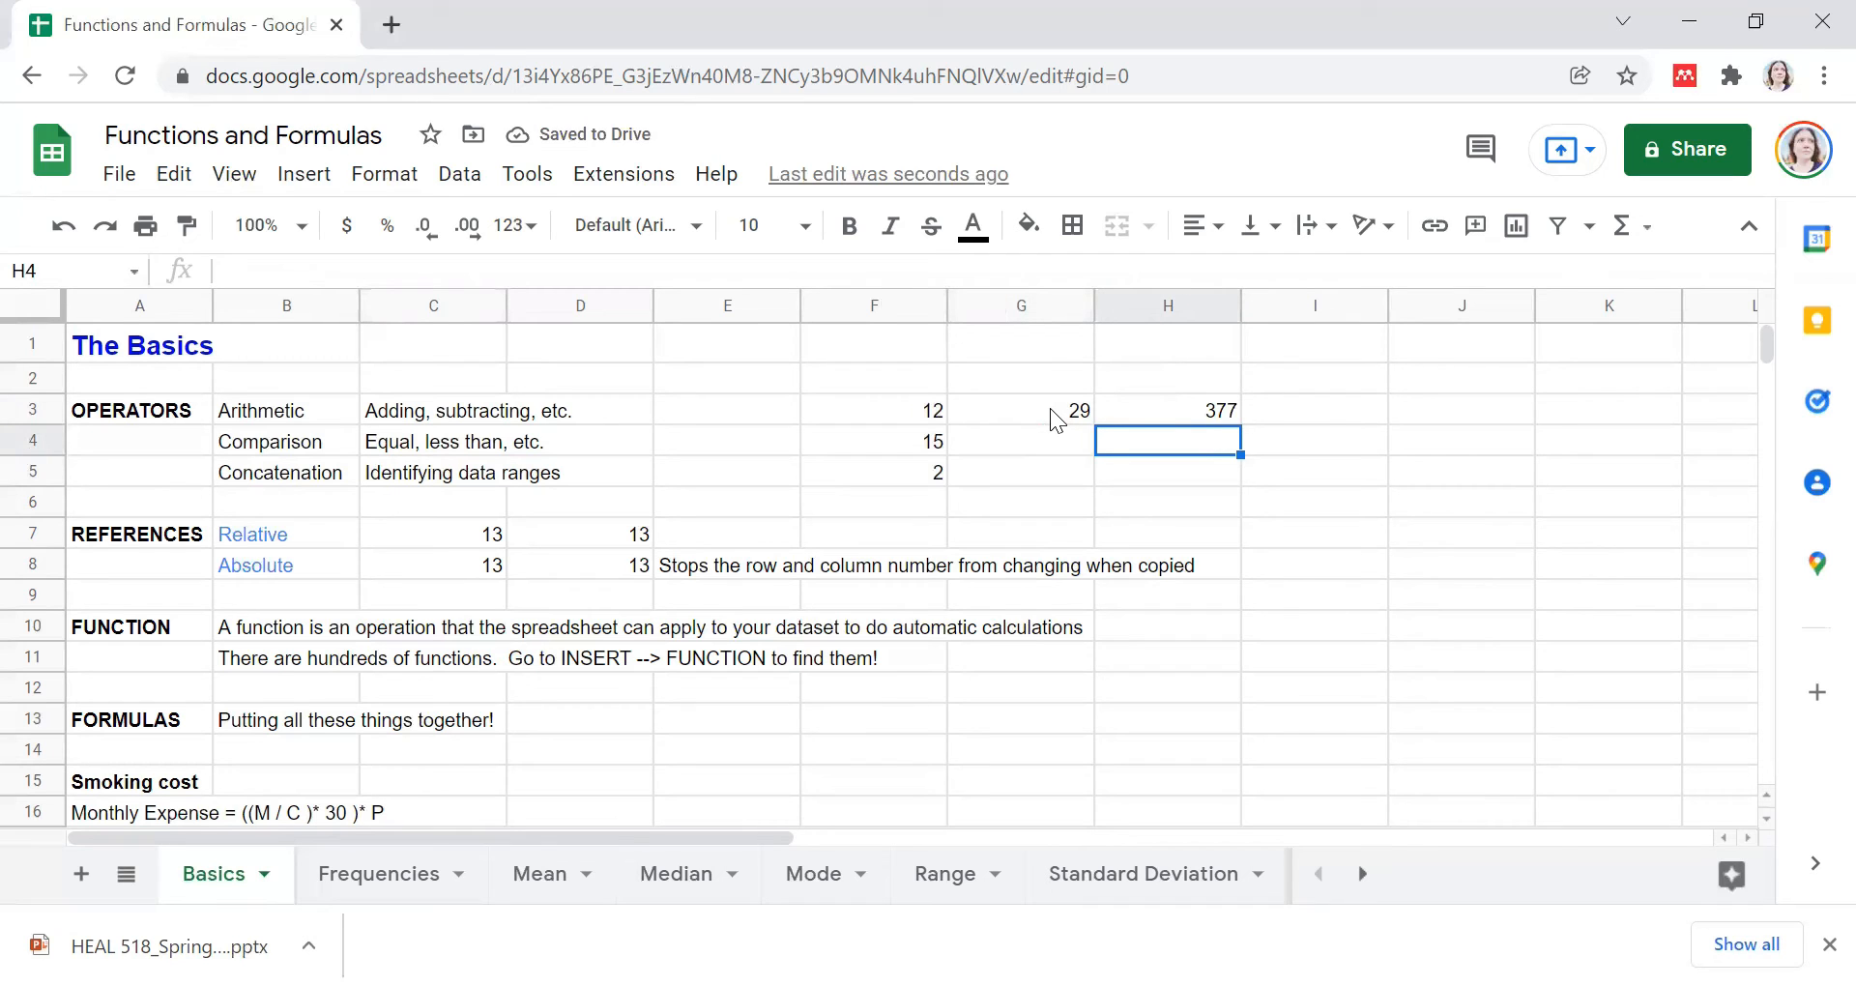
pyautogui.click(1143, 402)
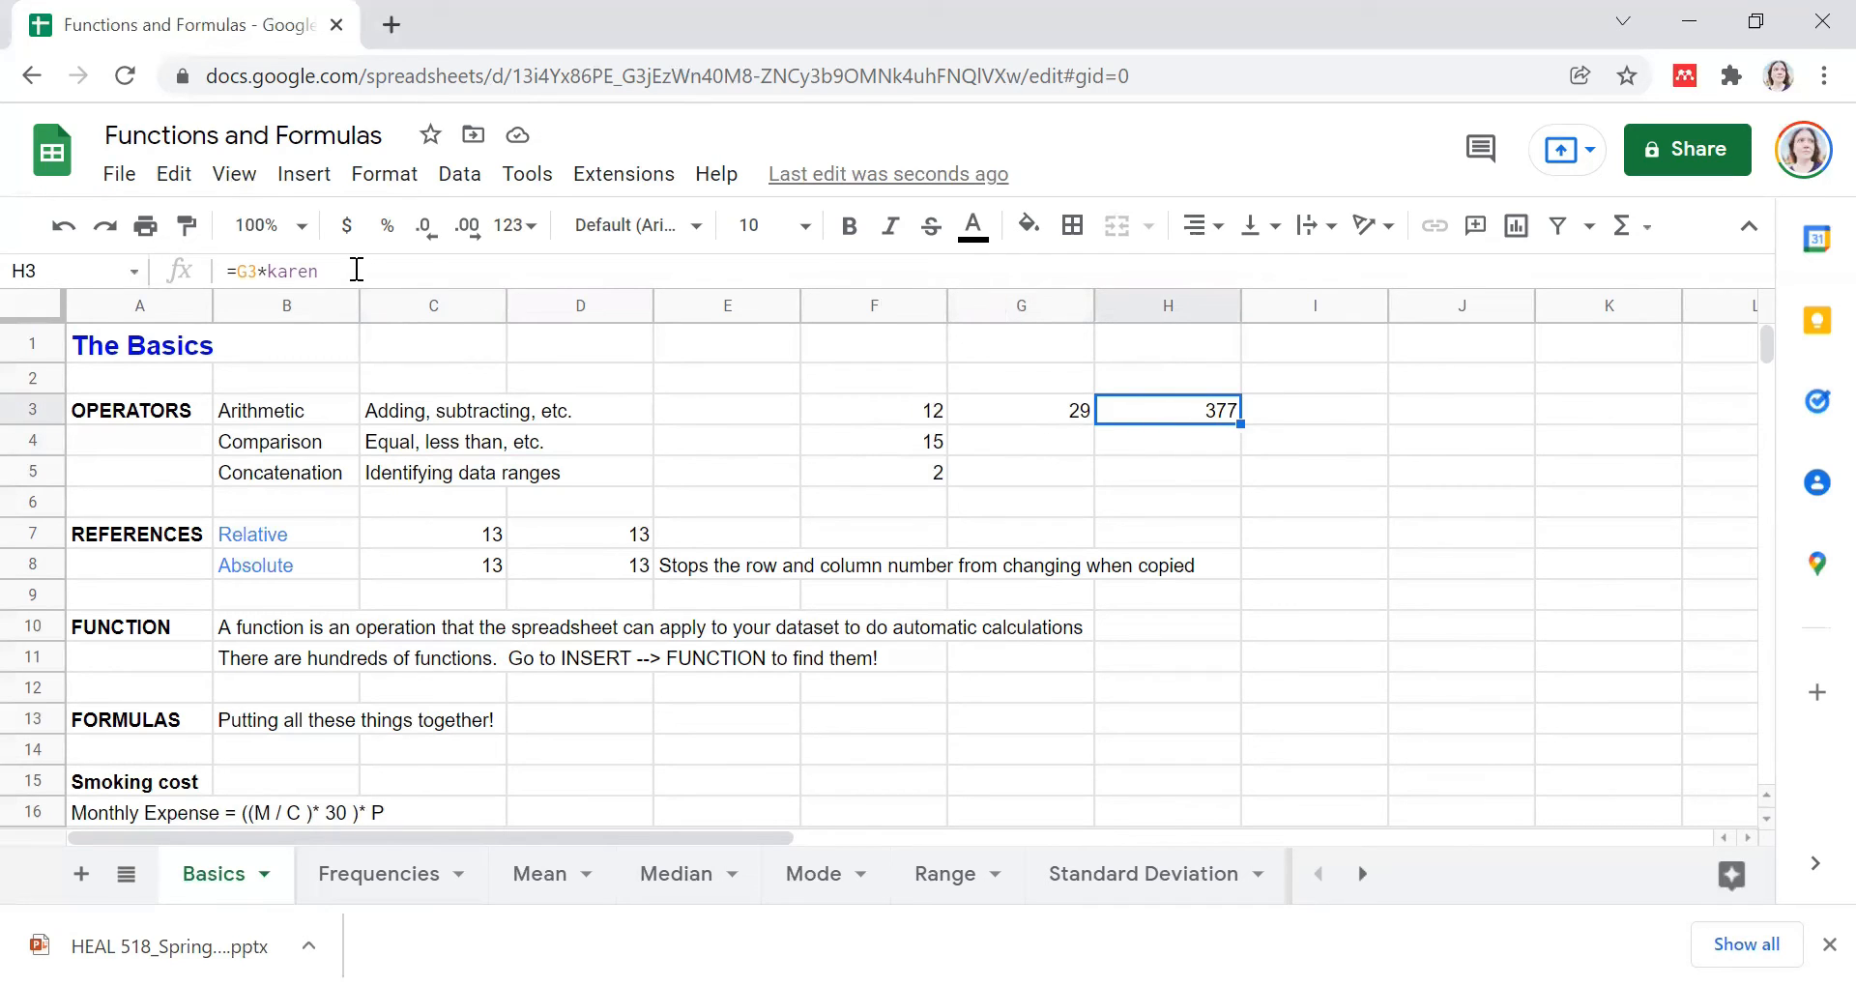
# Step: Compare the relative reference in D7 with the absolute reference in D8, along with their source cells and the note in E8
pyautogui.click(451, 565)
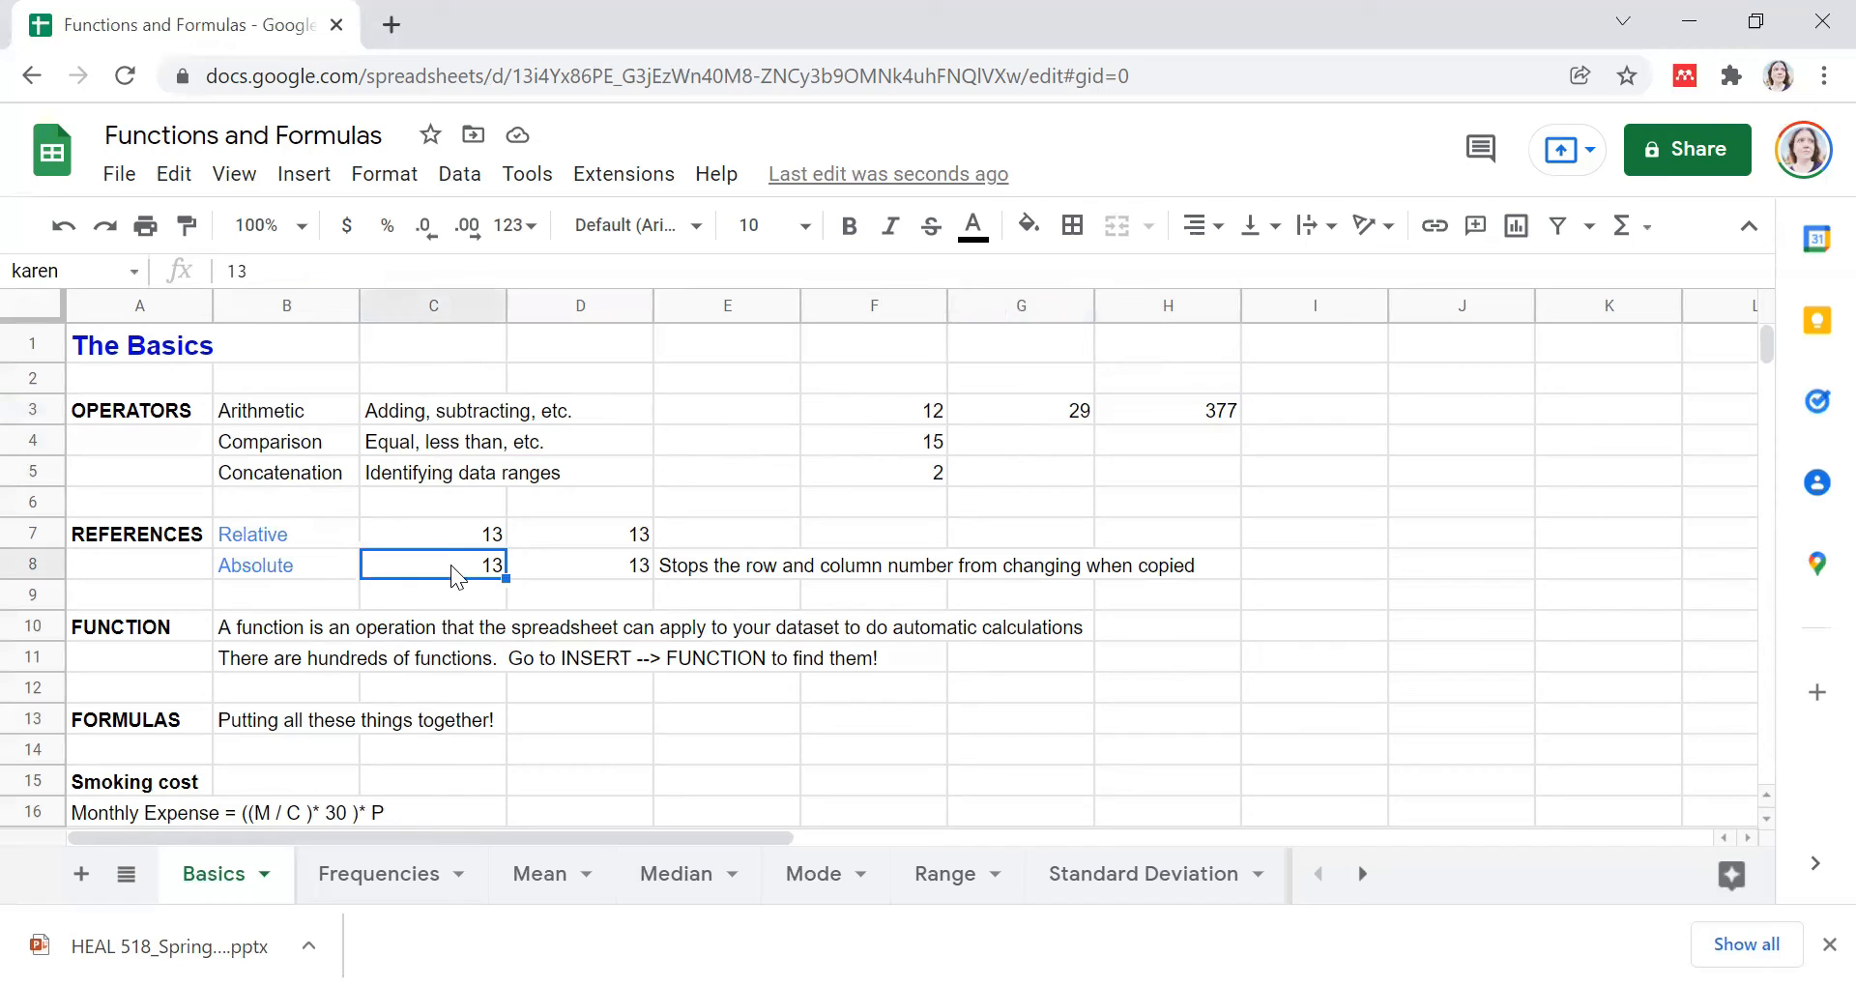
pyautogui.click(429, 530)
pyautogui.click(431, 561)
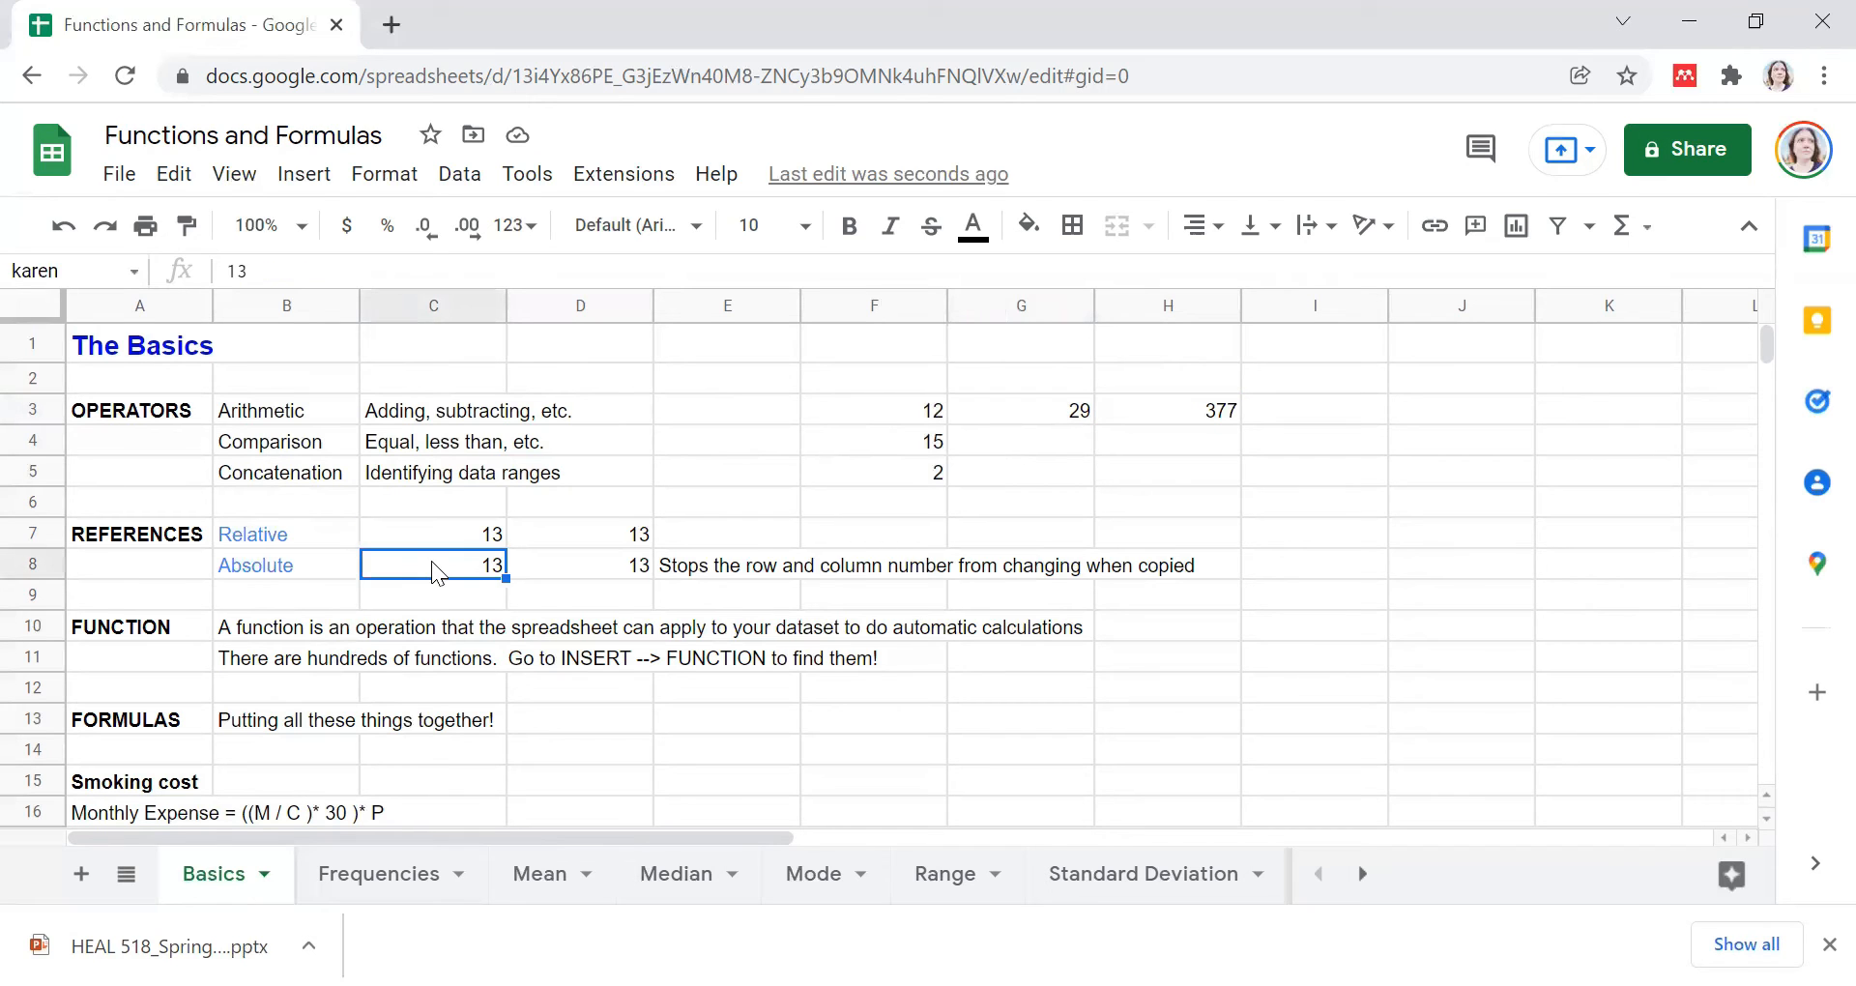
pyautogui.click(607, 569)
pyautogui.click(598, 531)
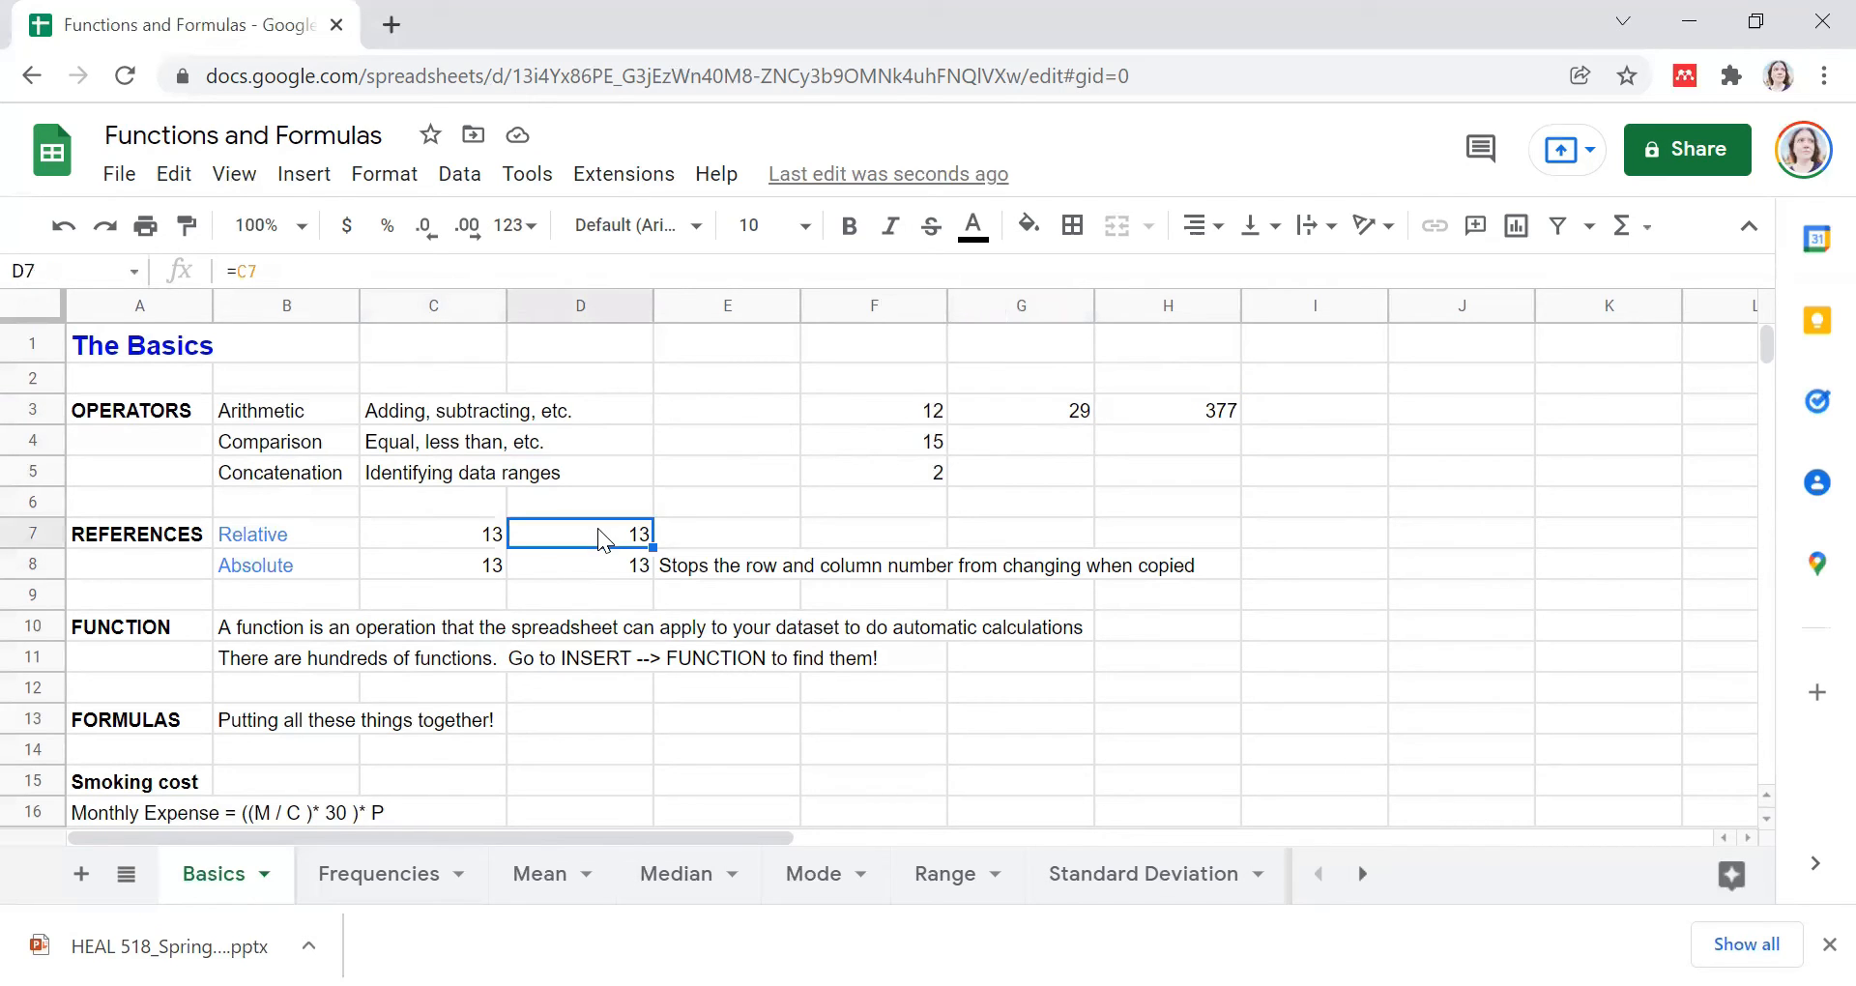
pyautogui.click(633, 569)
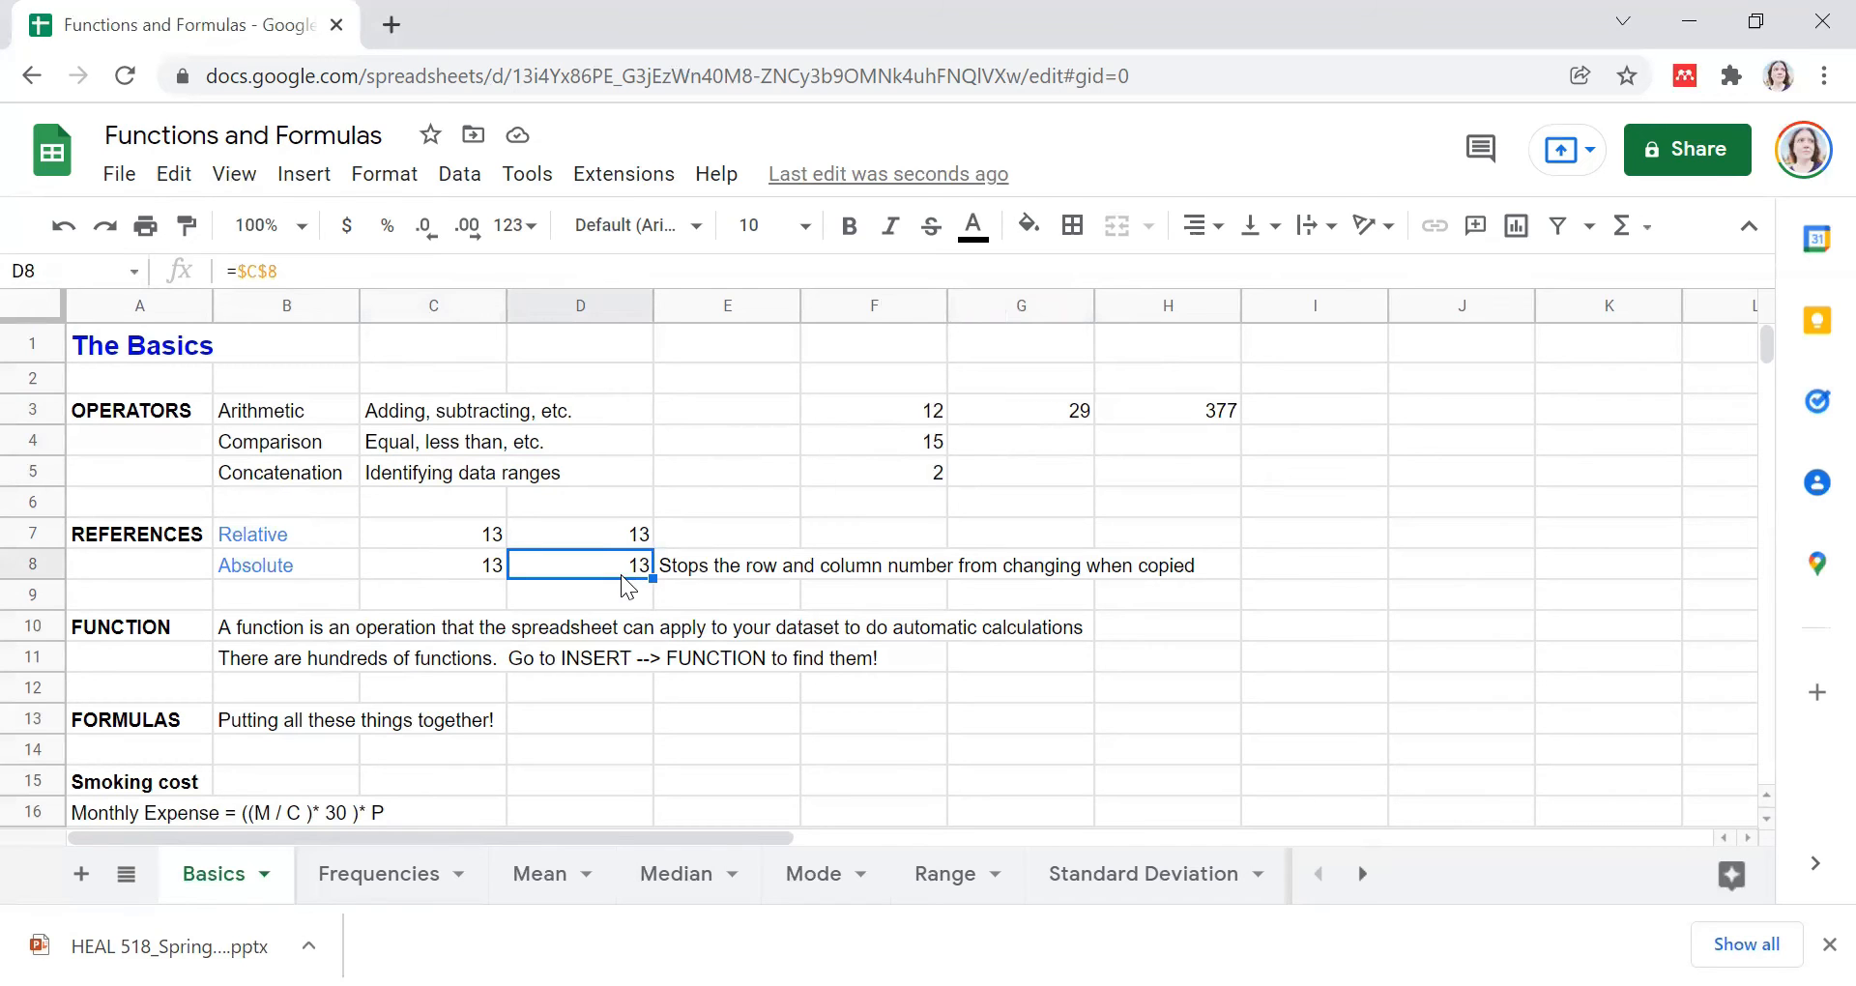
pyautogui.click(619, 534)
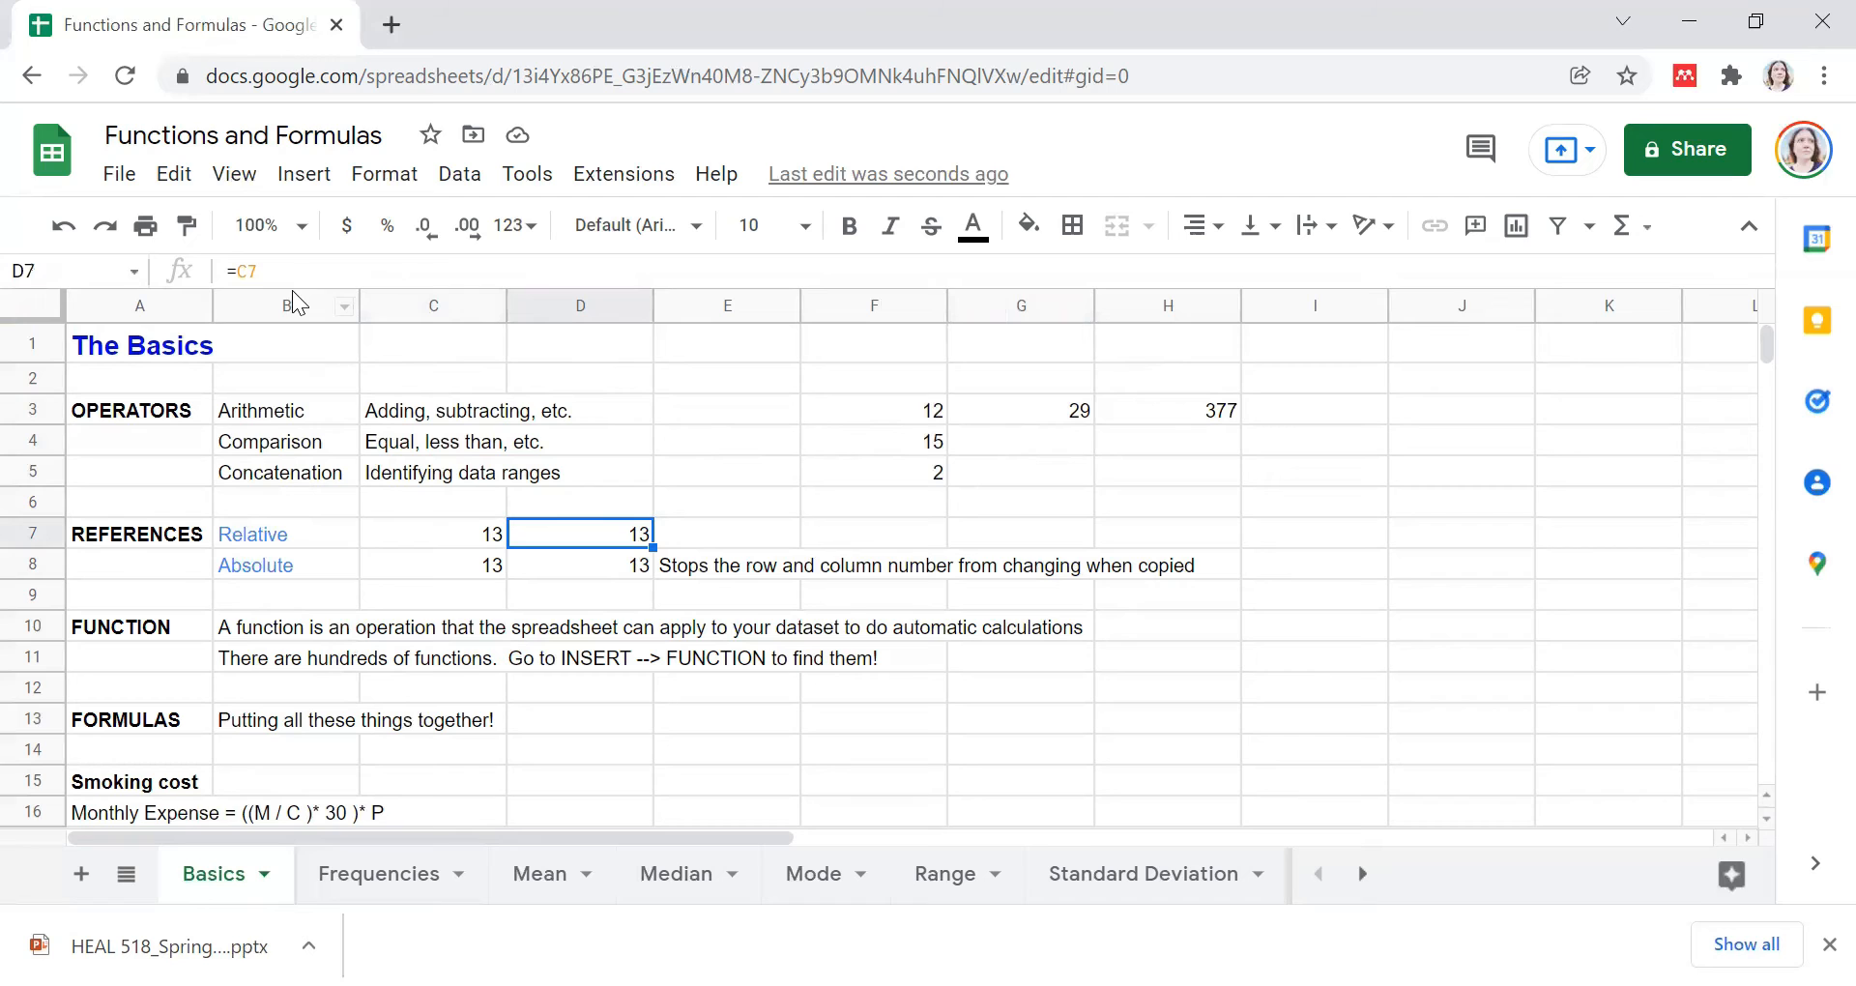
pyautogui.click(595, 568)
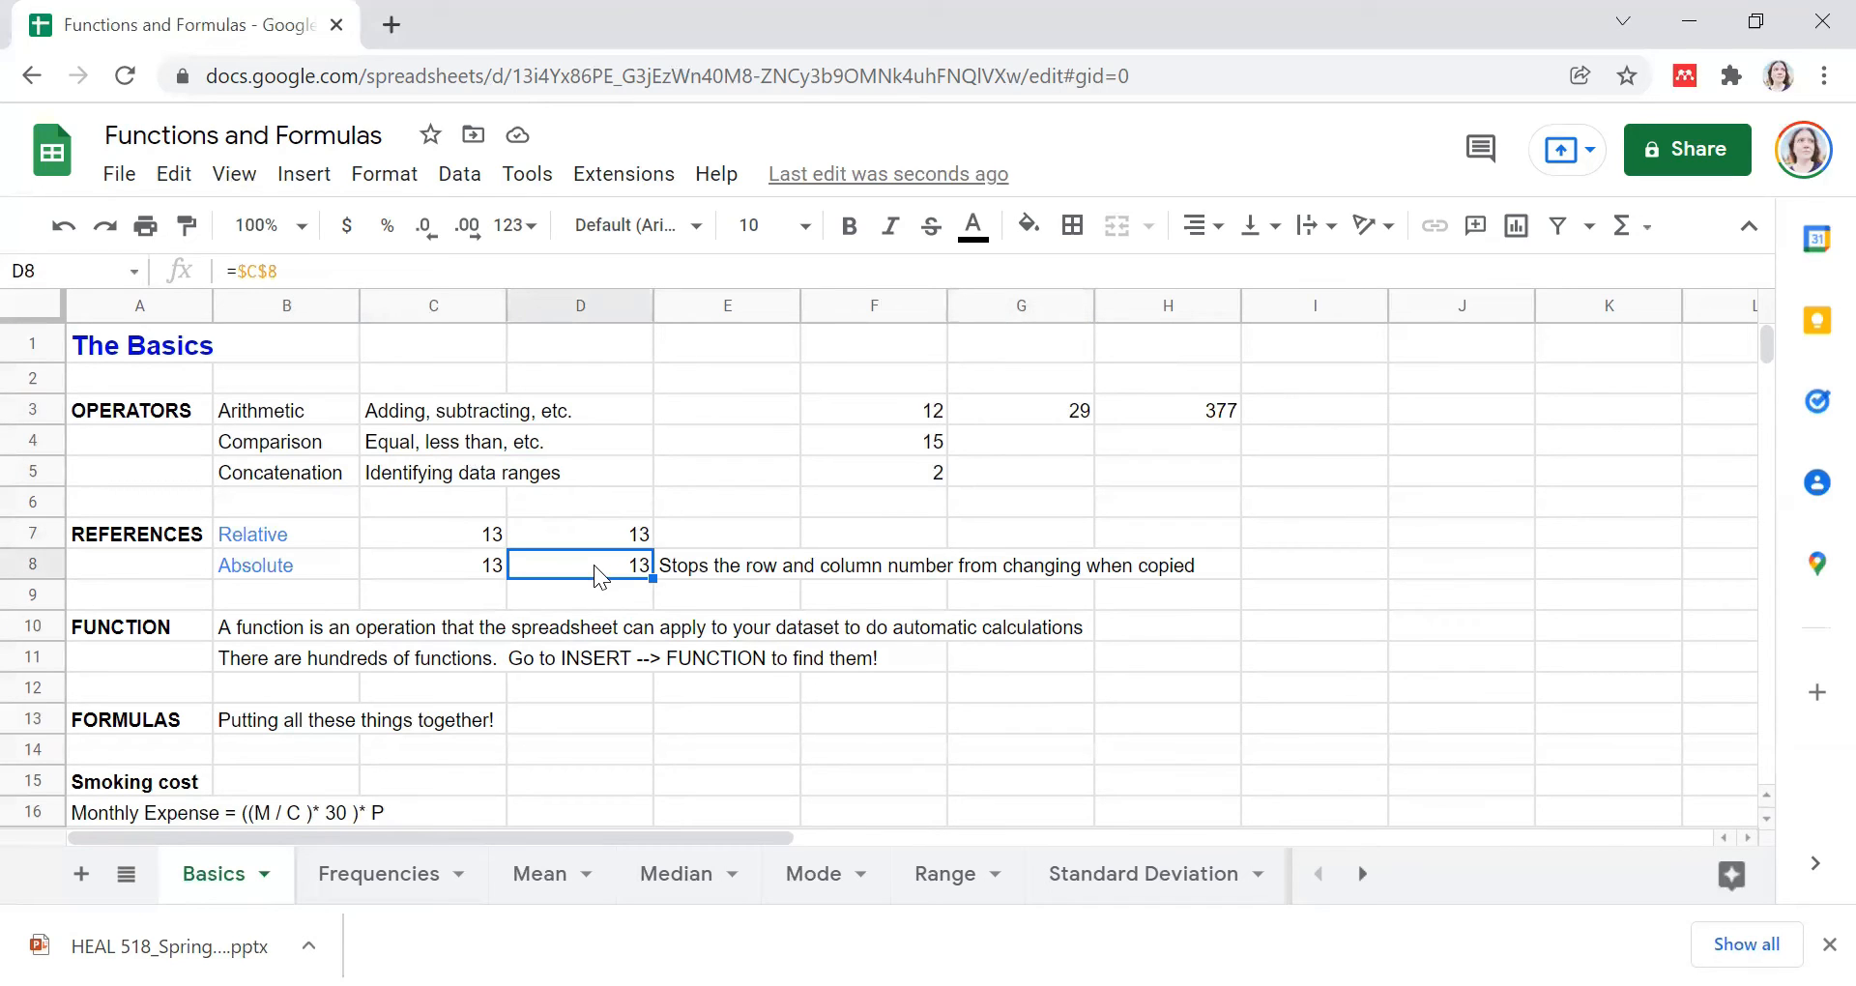
pyautogui.click(246, 271)
pyautogui.click(698, 563)
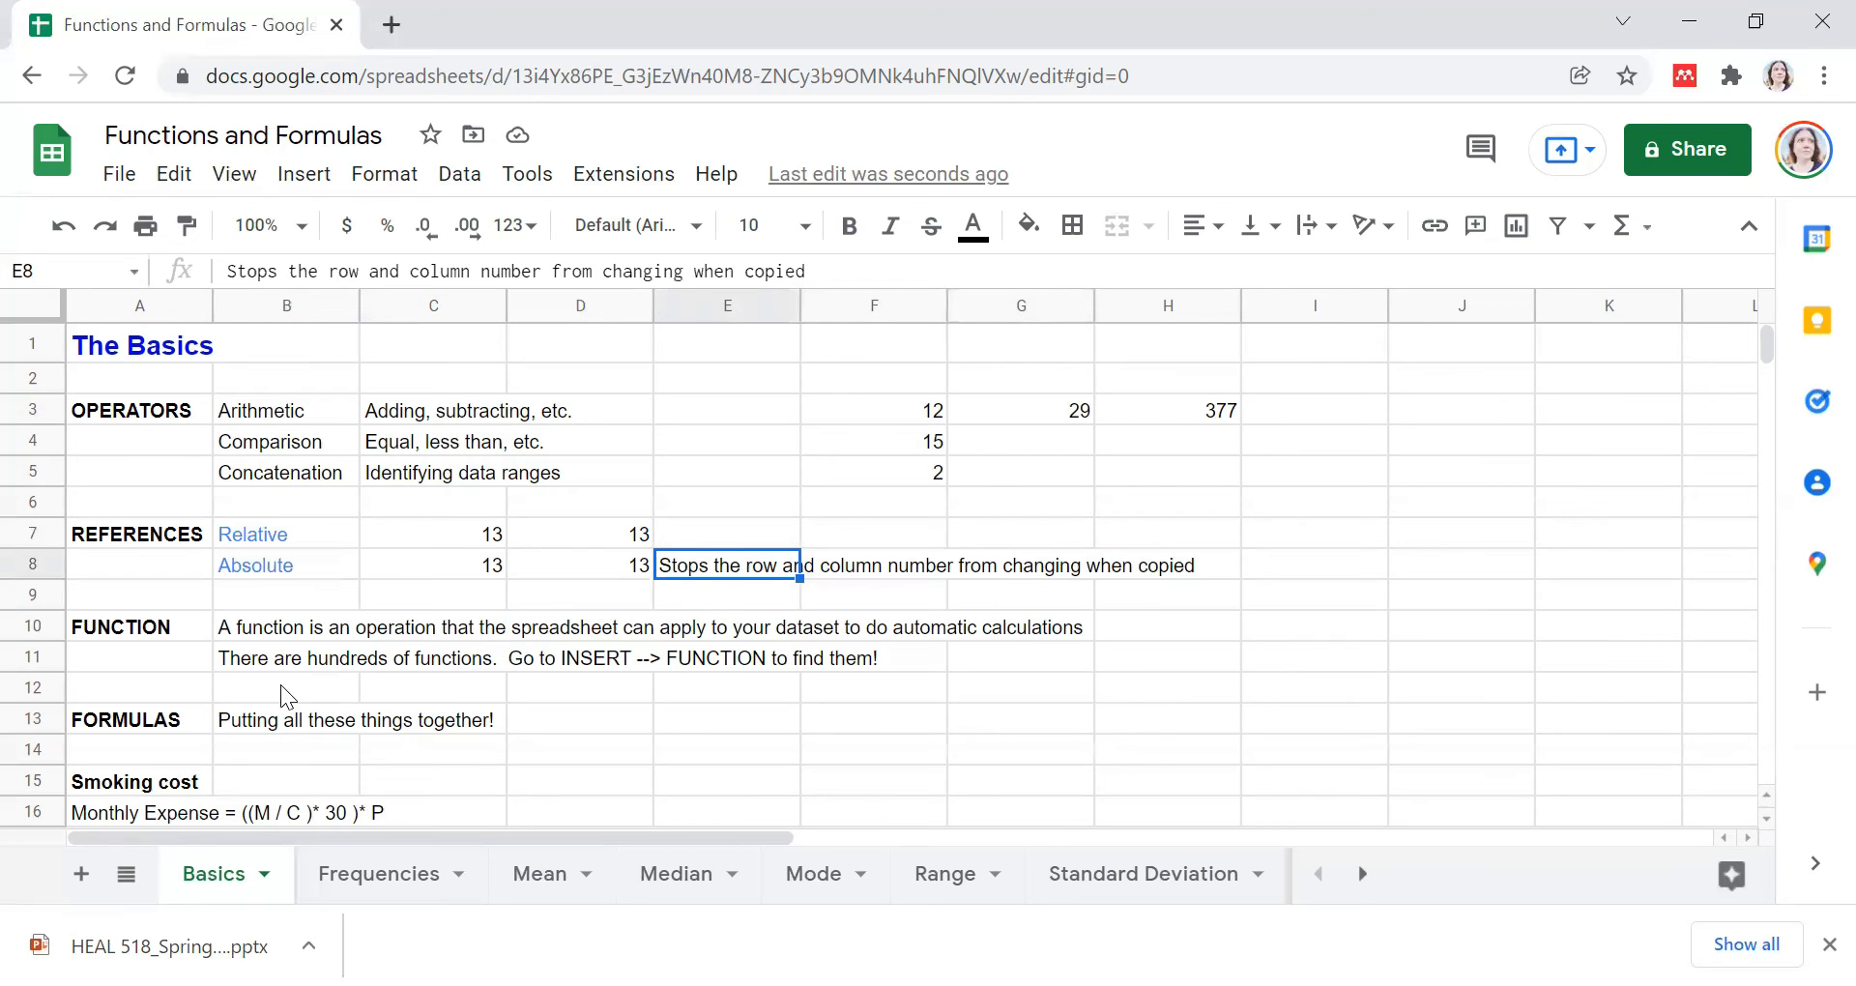
# Step: Examine the FUNCTION description in B10:B11 and the function name within the sum formula in G3
pyautogui.scroll(-3, 280, 684)
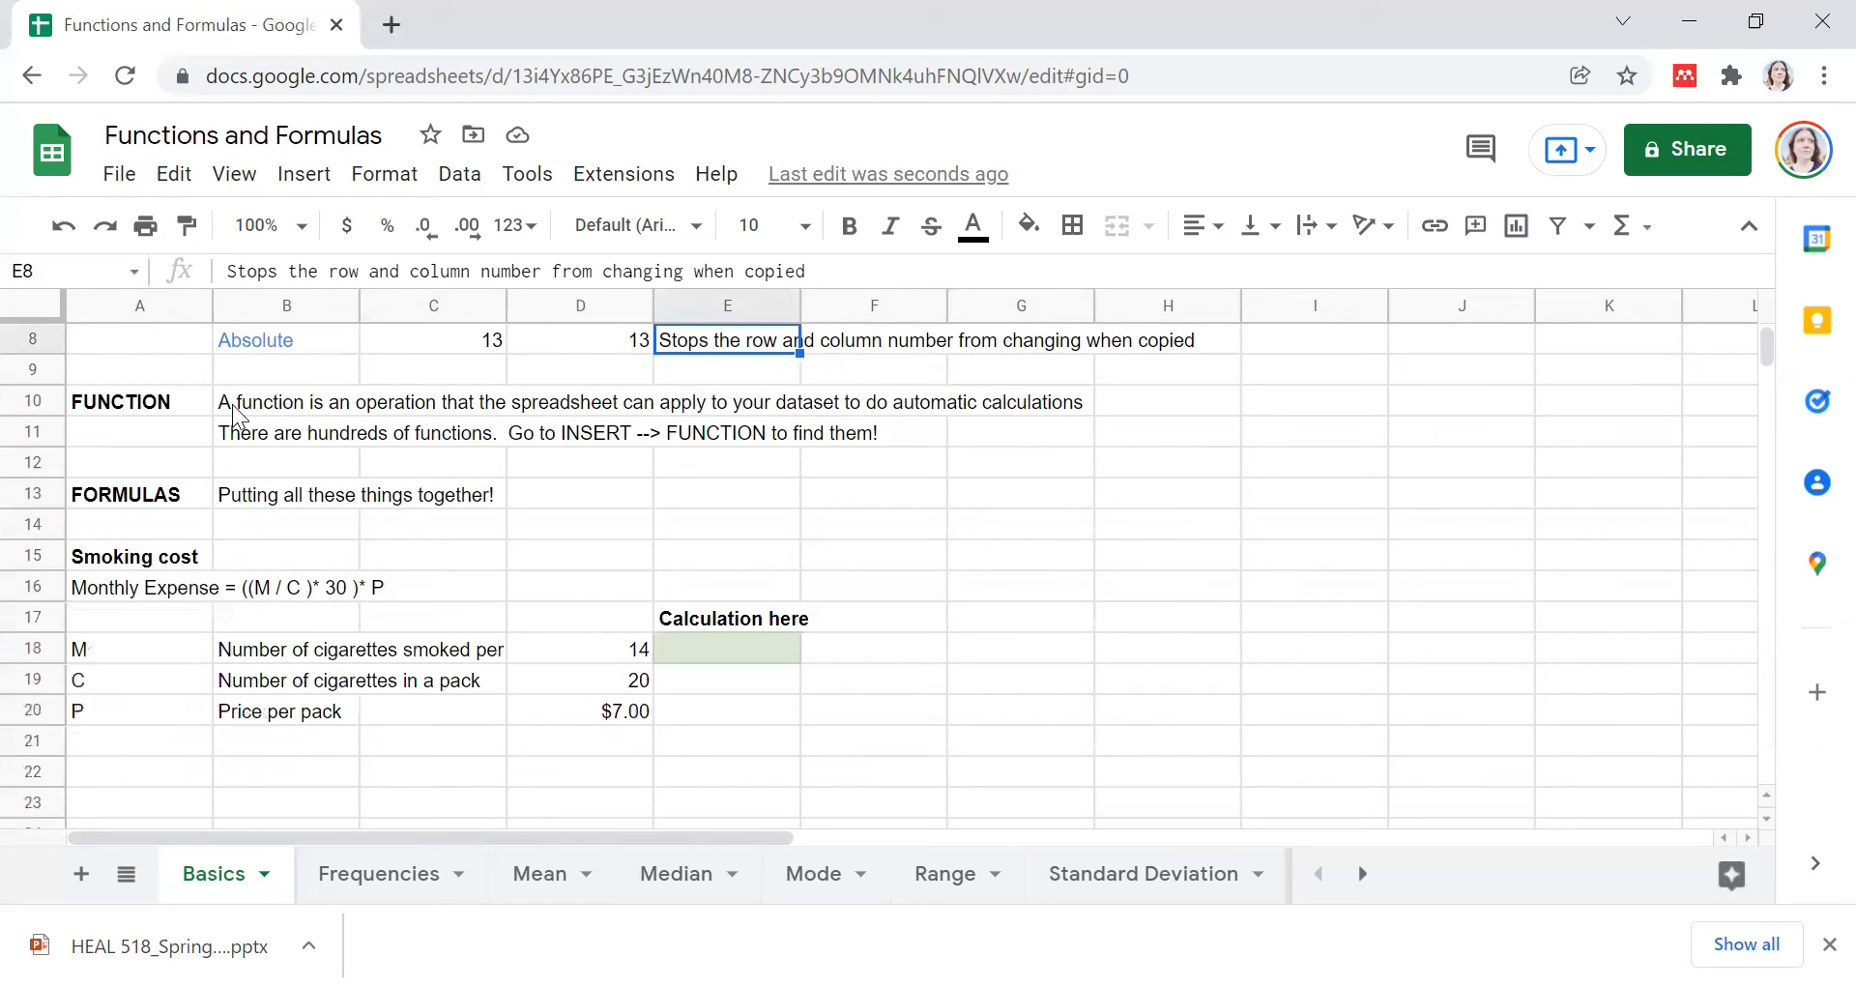
pyautogui.moveTo(234, 406); pyautogui.dragTo(237, 435)
pyautogui.scroll(3, 1321, 497)
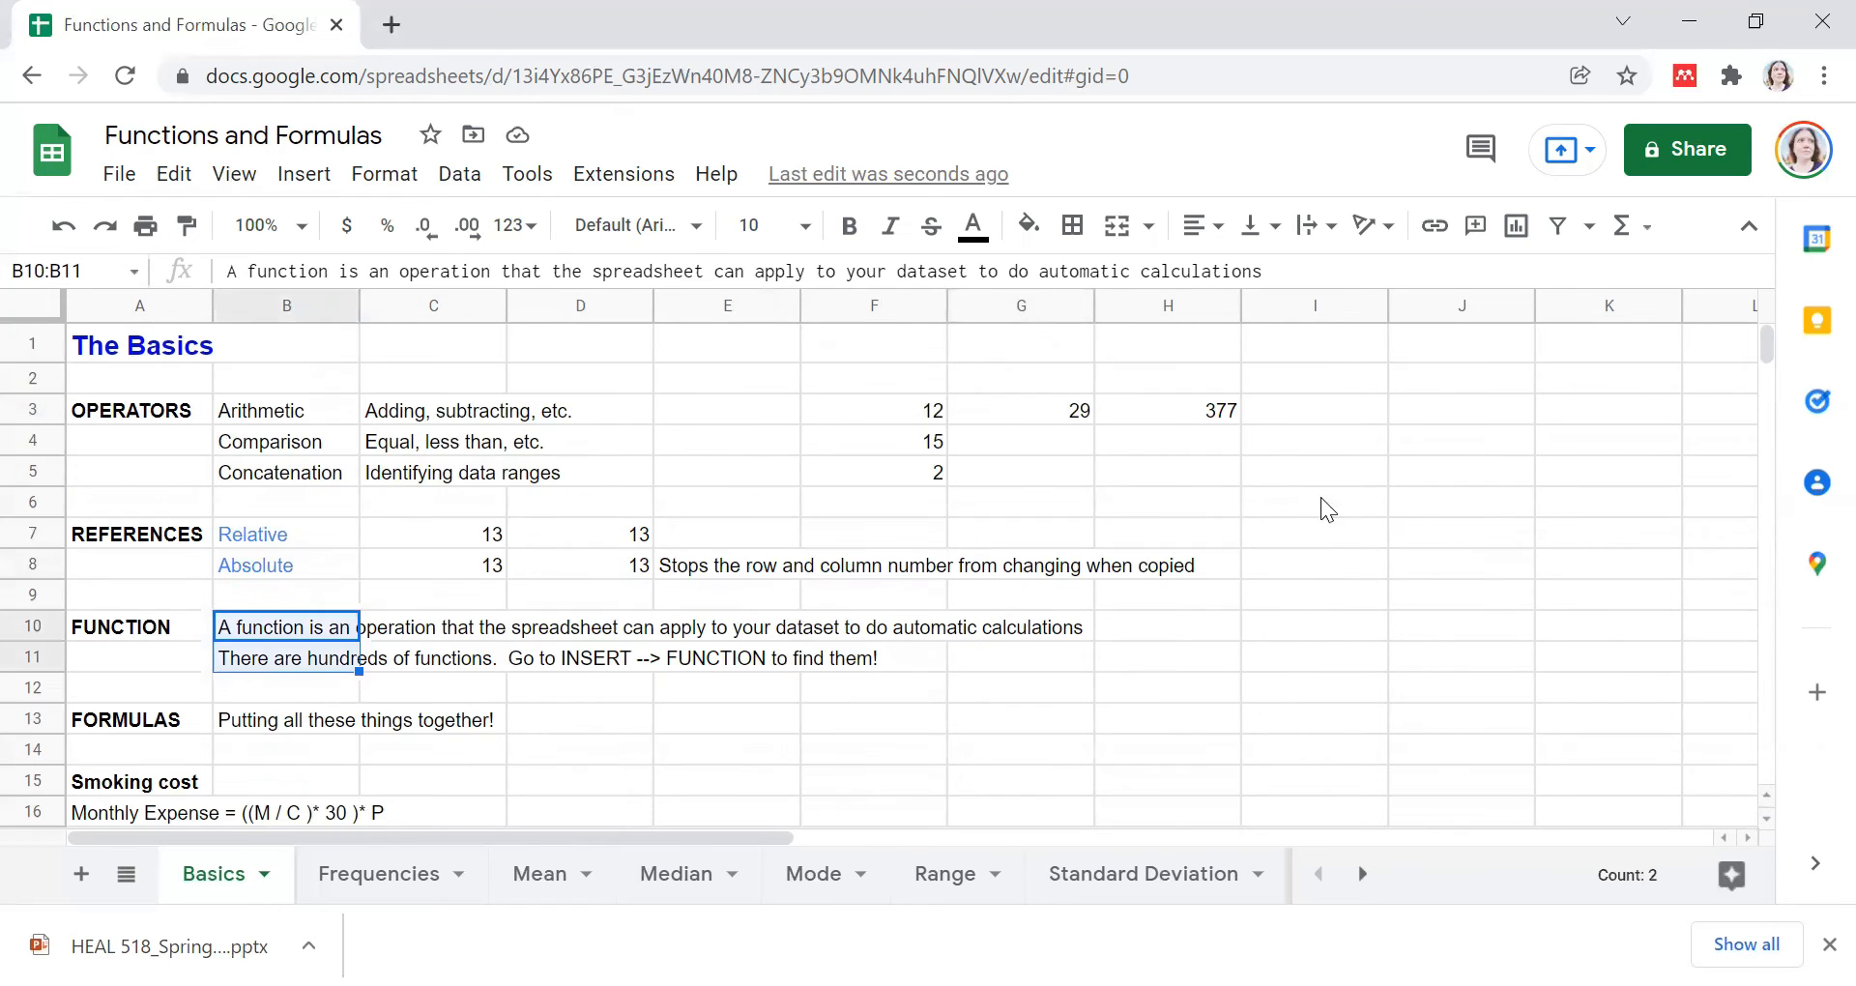
pyautogui.click(1071, 415)
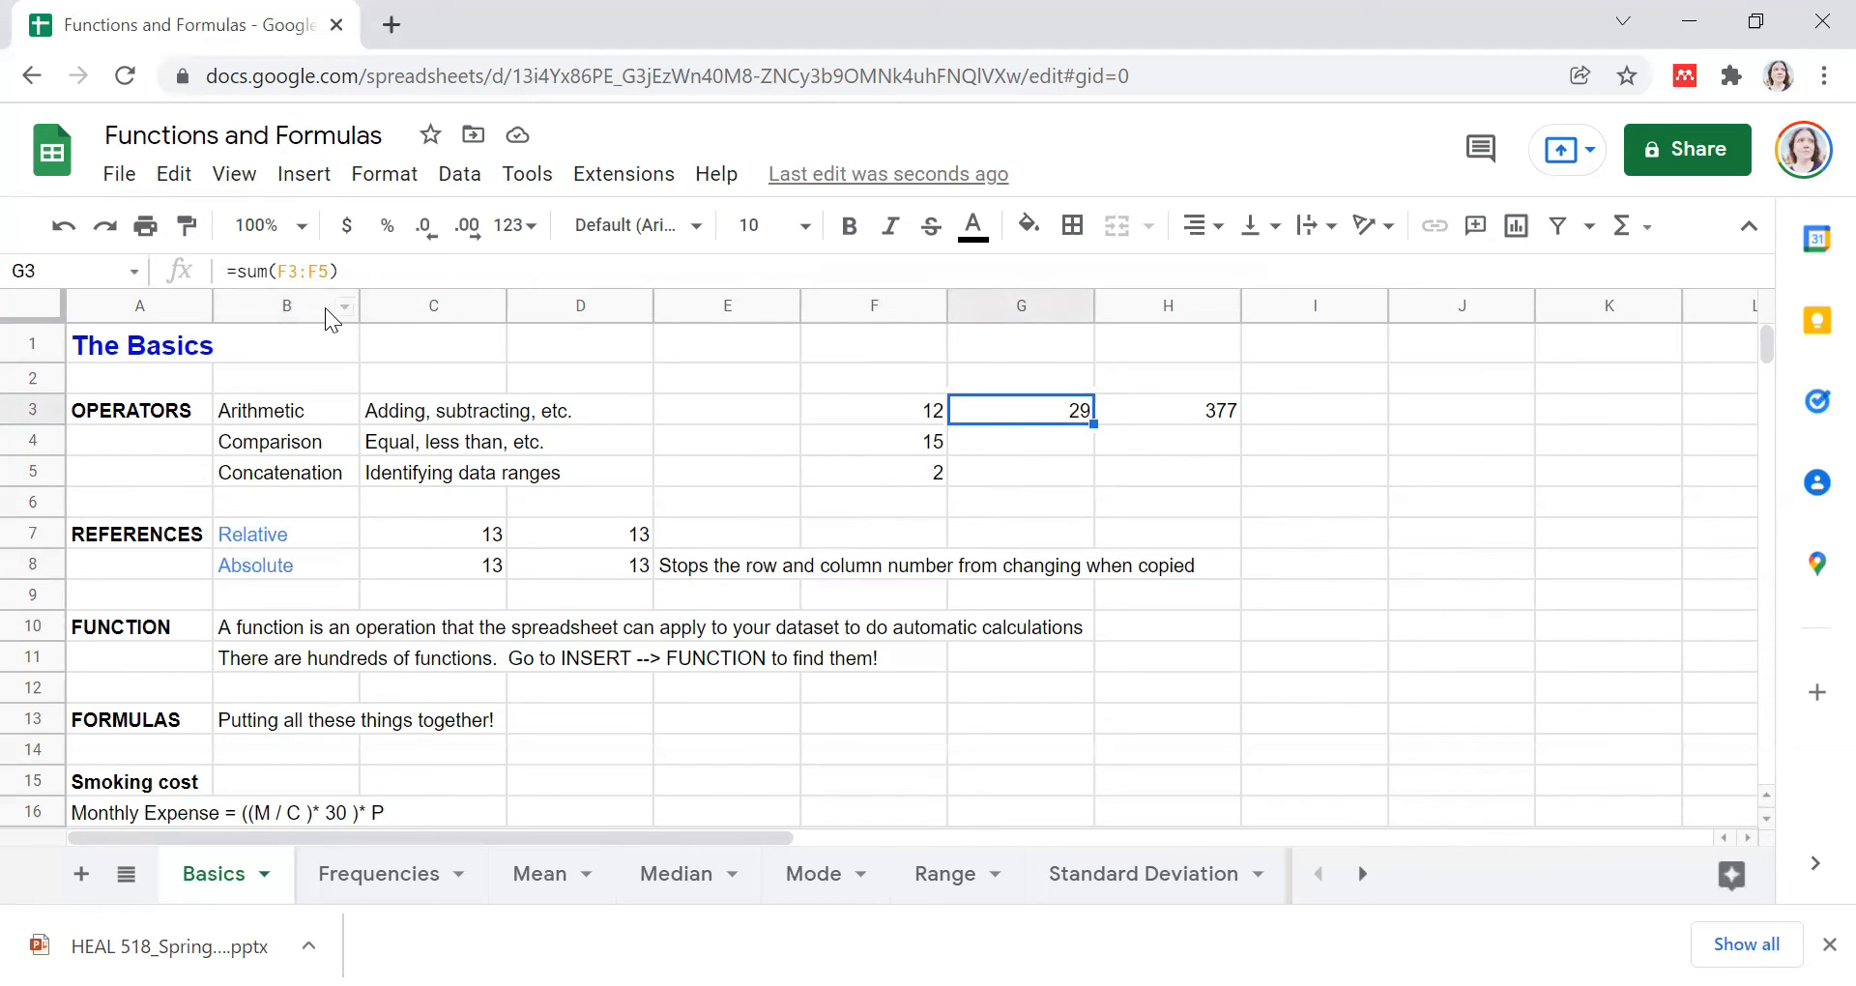
pyautogui.moveTo(269, 272); pyautogui.dragTo(214, 271)
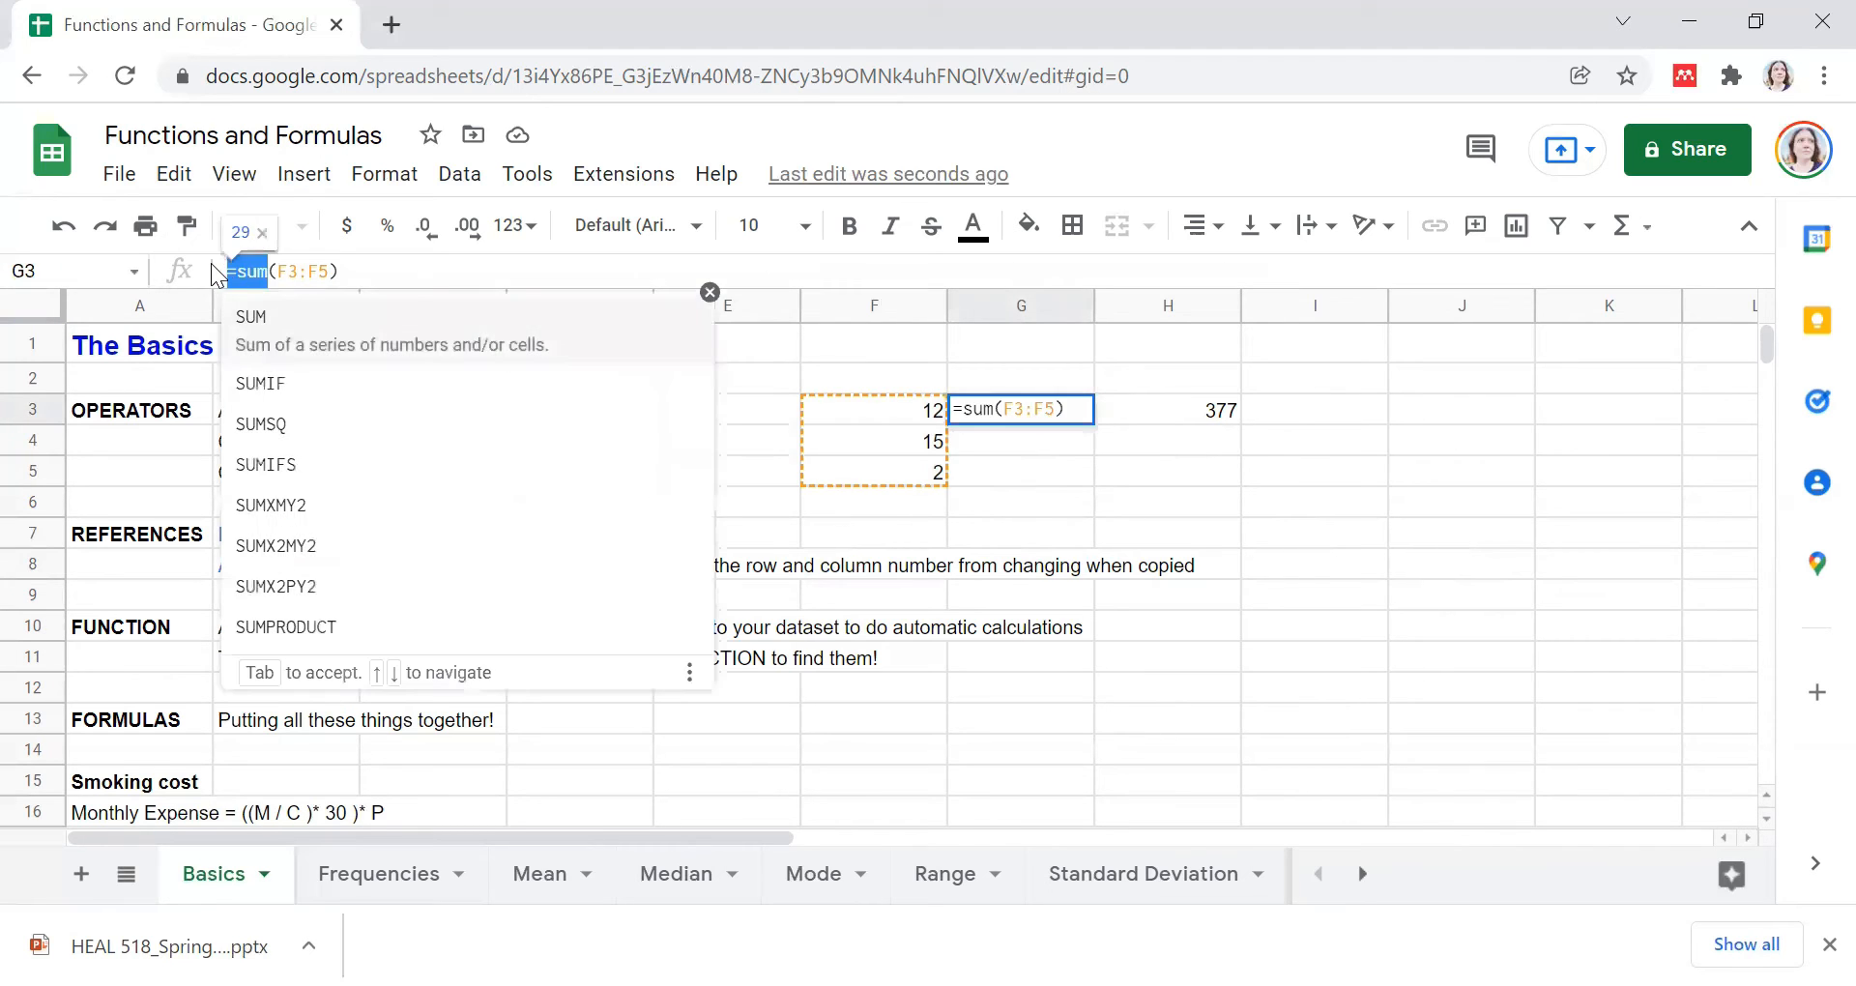
# Step: Browse the insertable function categories and look through the Statistical functions without inserting any
pyautogui.click(302, 178)
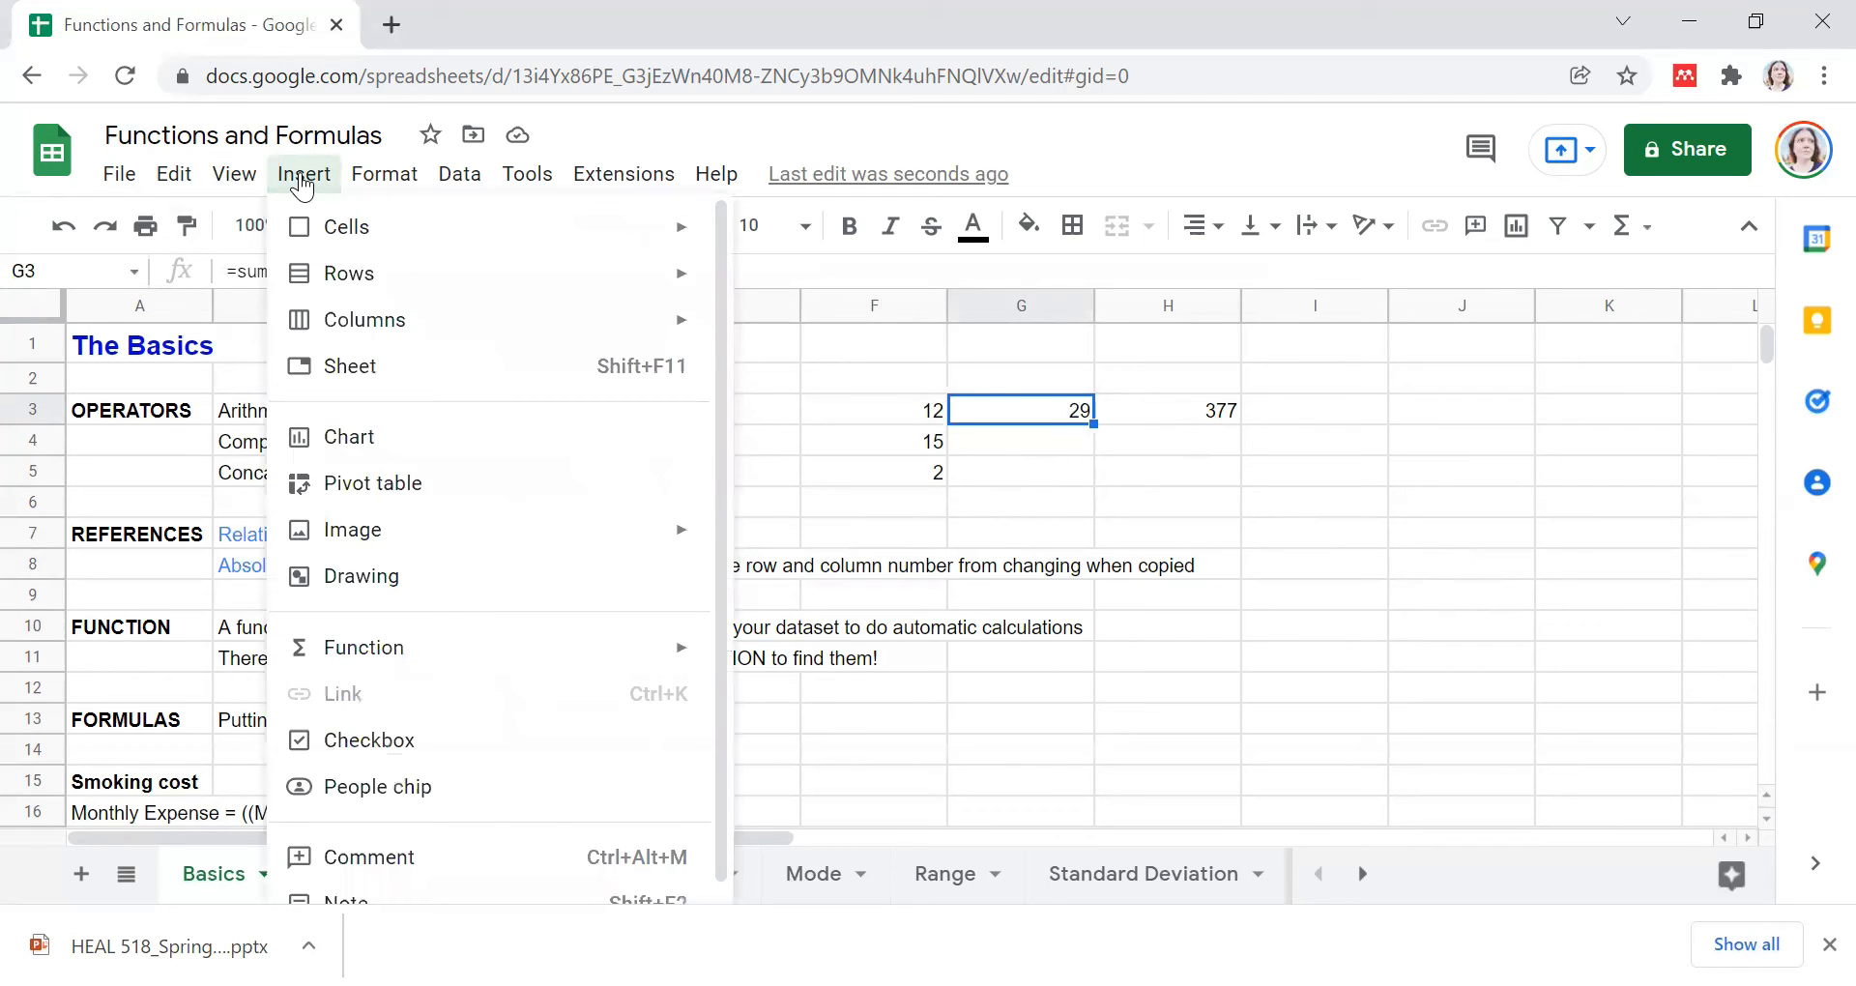
pyautogui.moveTo(325, 669)
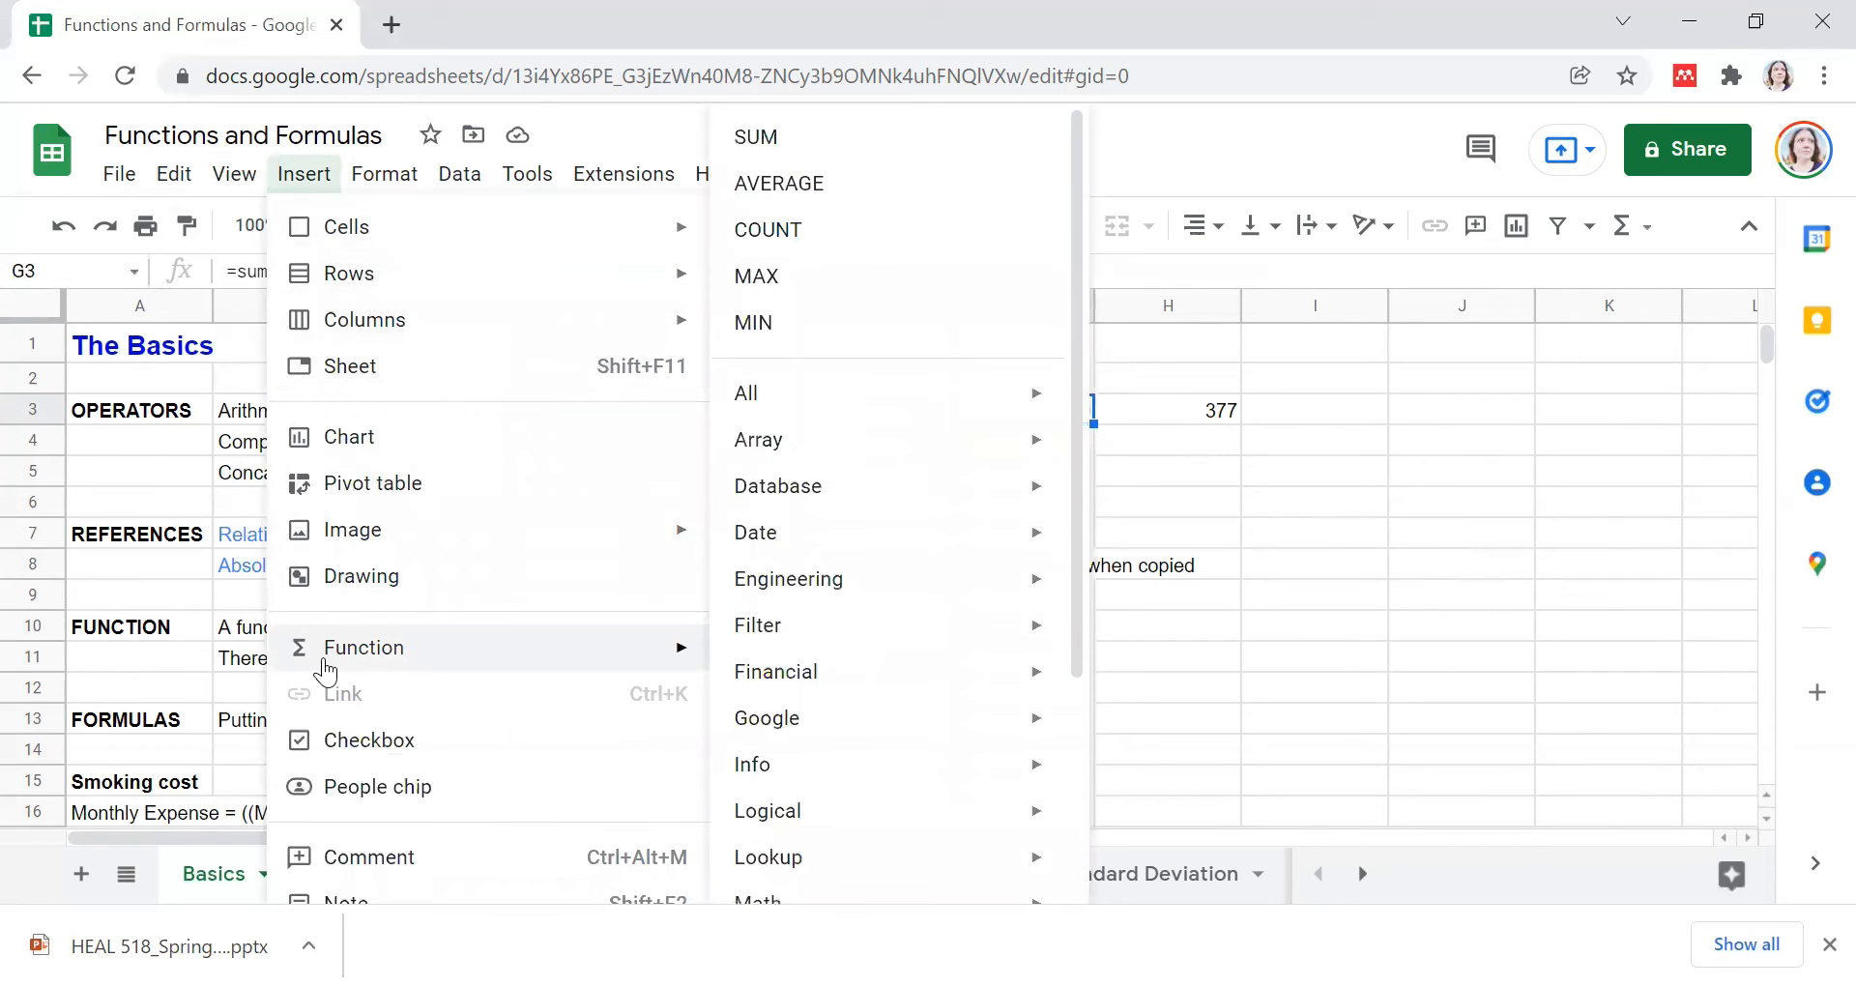
pyautogui.moveTo(749, 667)
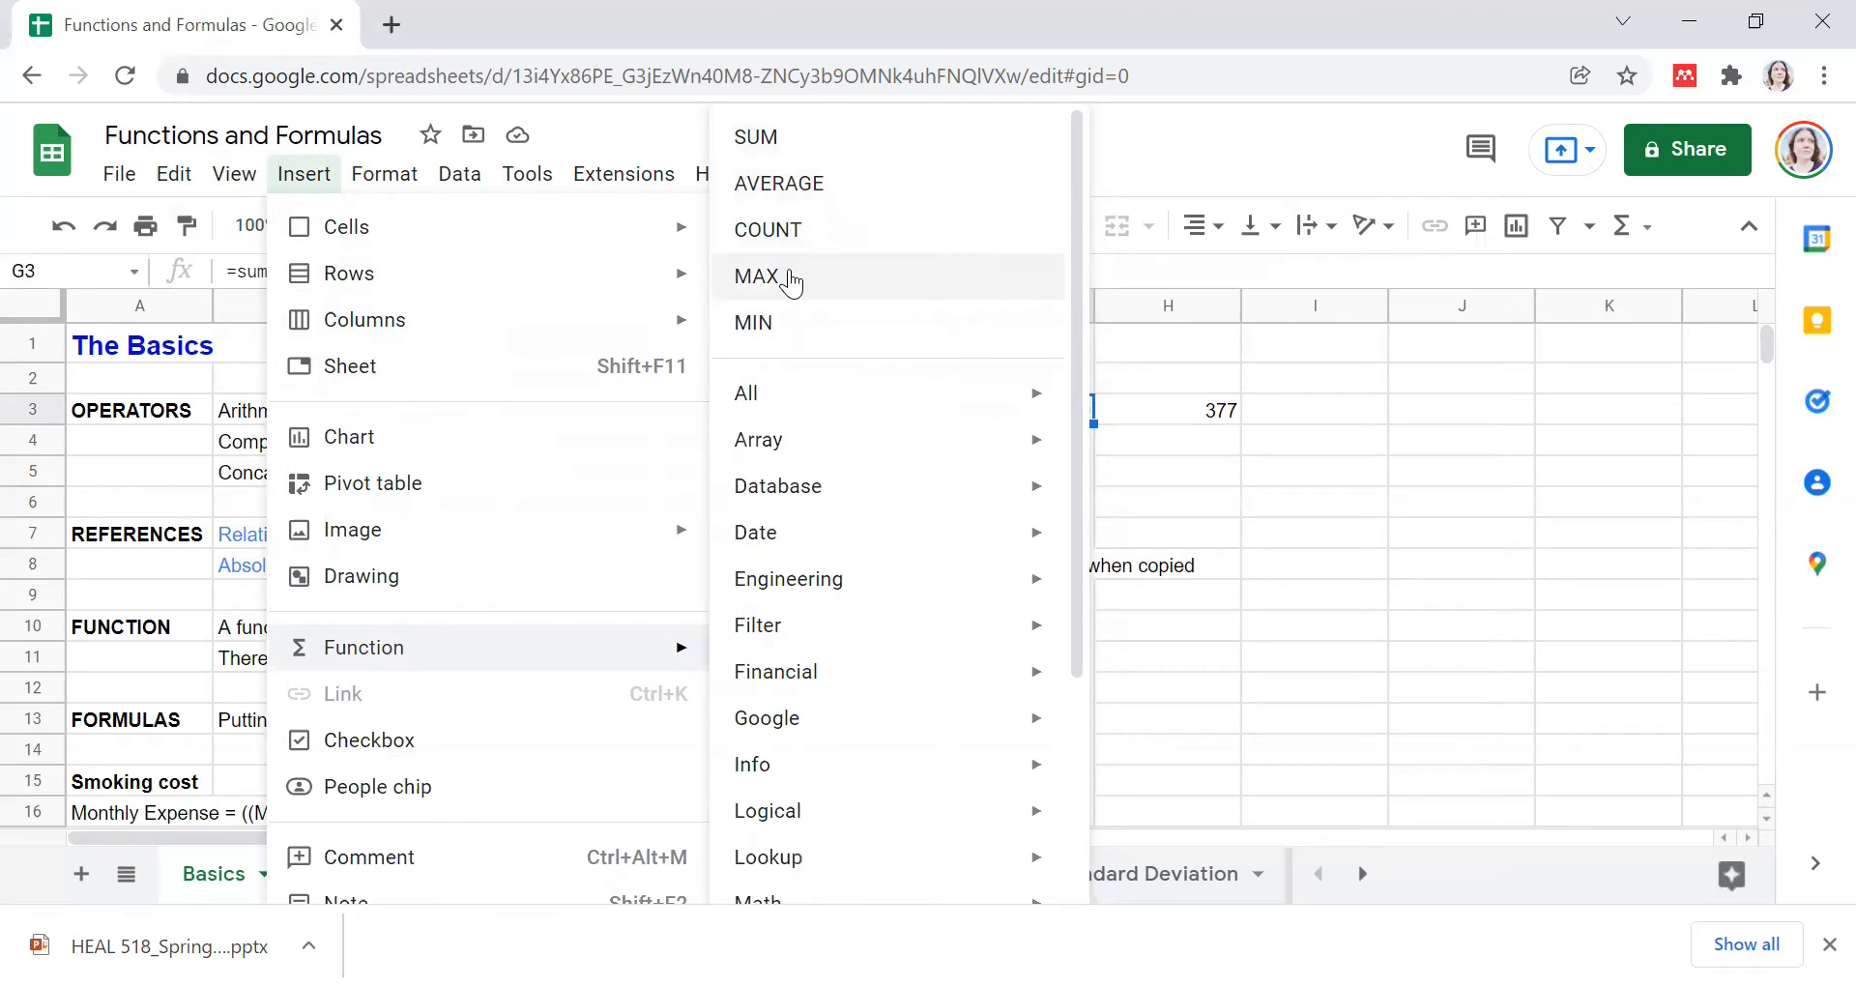
pyautogui.moveTo(808, 404)
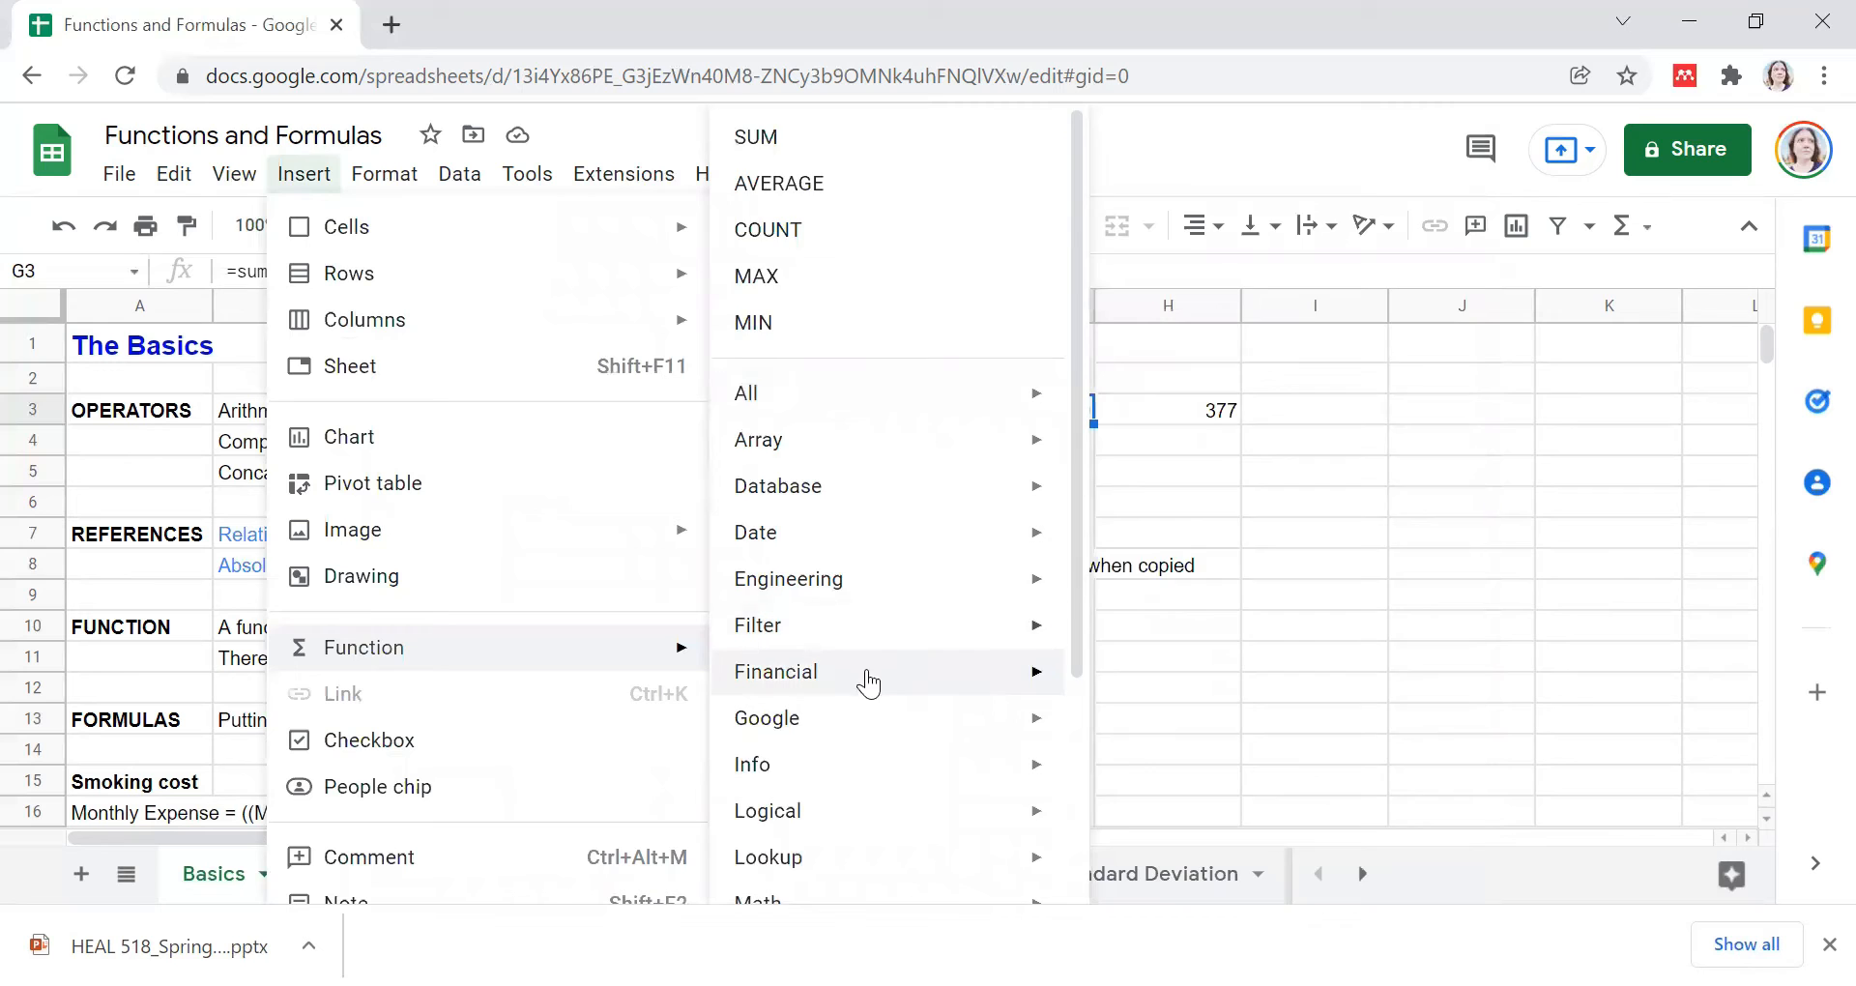
pyautogui.scroll(-2, 868, 684)
pyautogui.scroll(-2, 870, 692)
pyautogui.moveTo(879, 727)
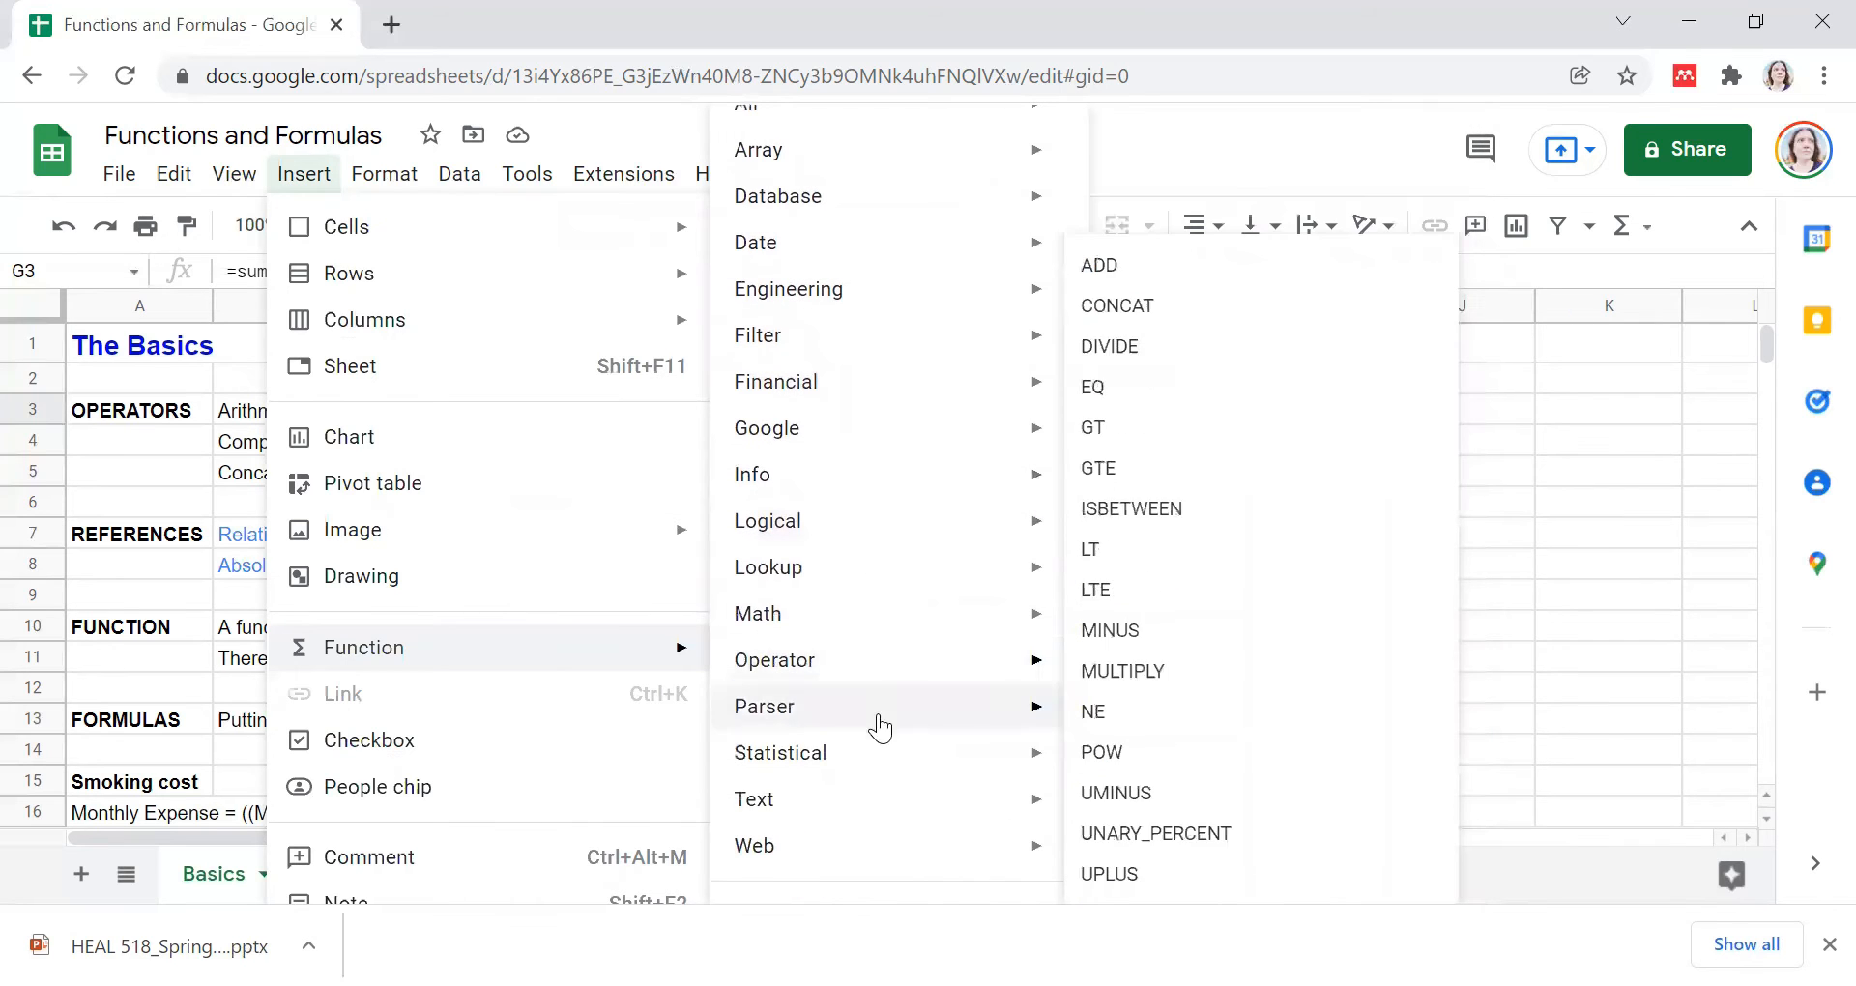
pyautogui.moveTo(893, 766)
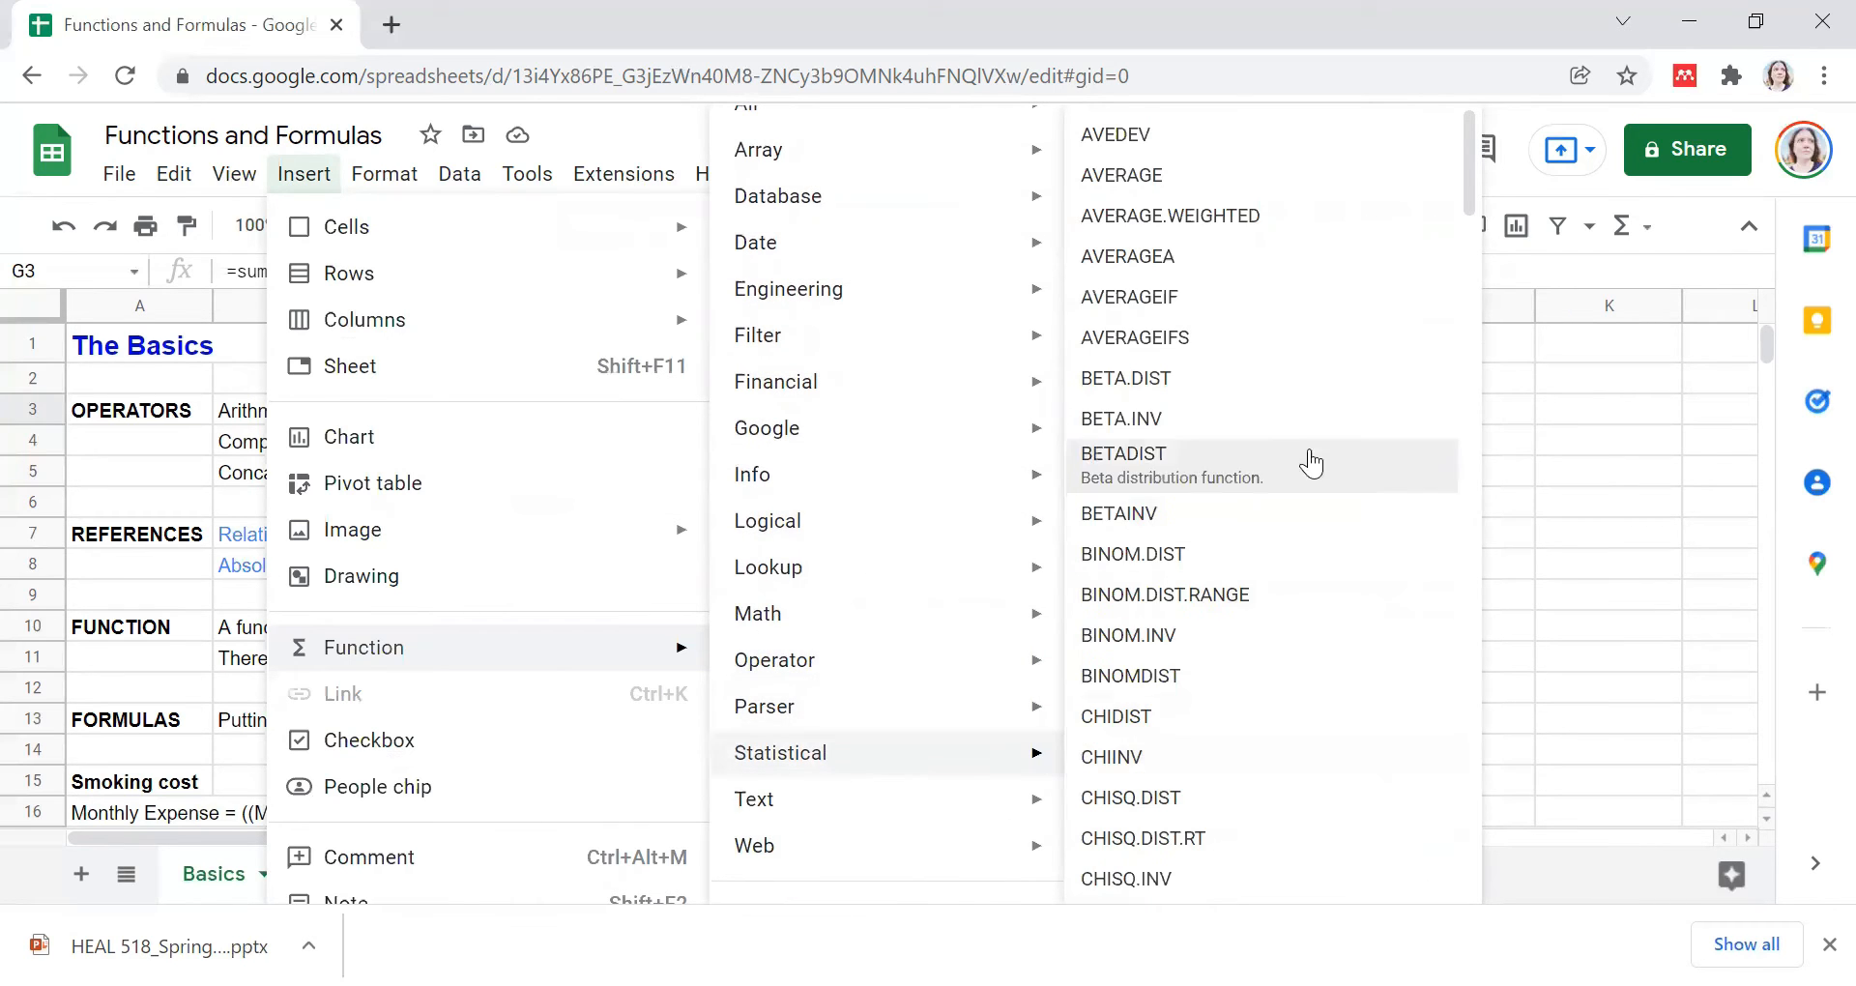
pyautogui.scroll(-6, 1255, 530)
pyautogui.scroll(-10, 1261, 537)
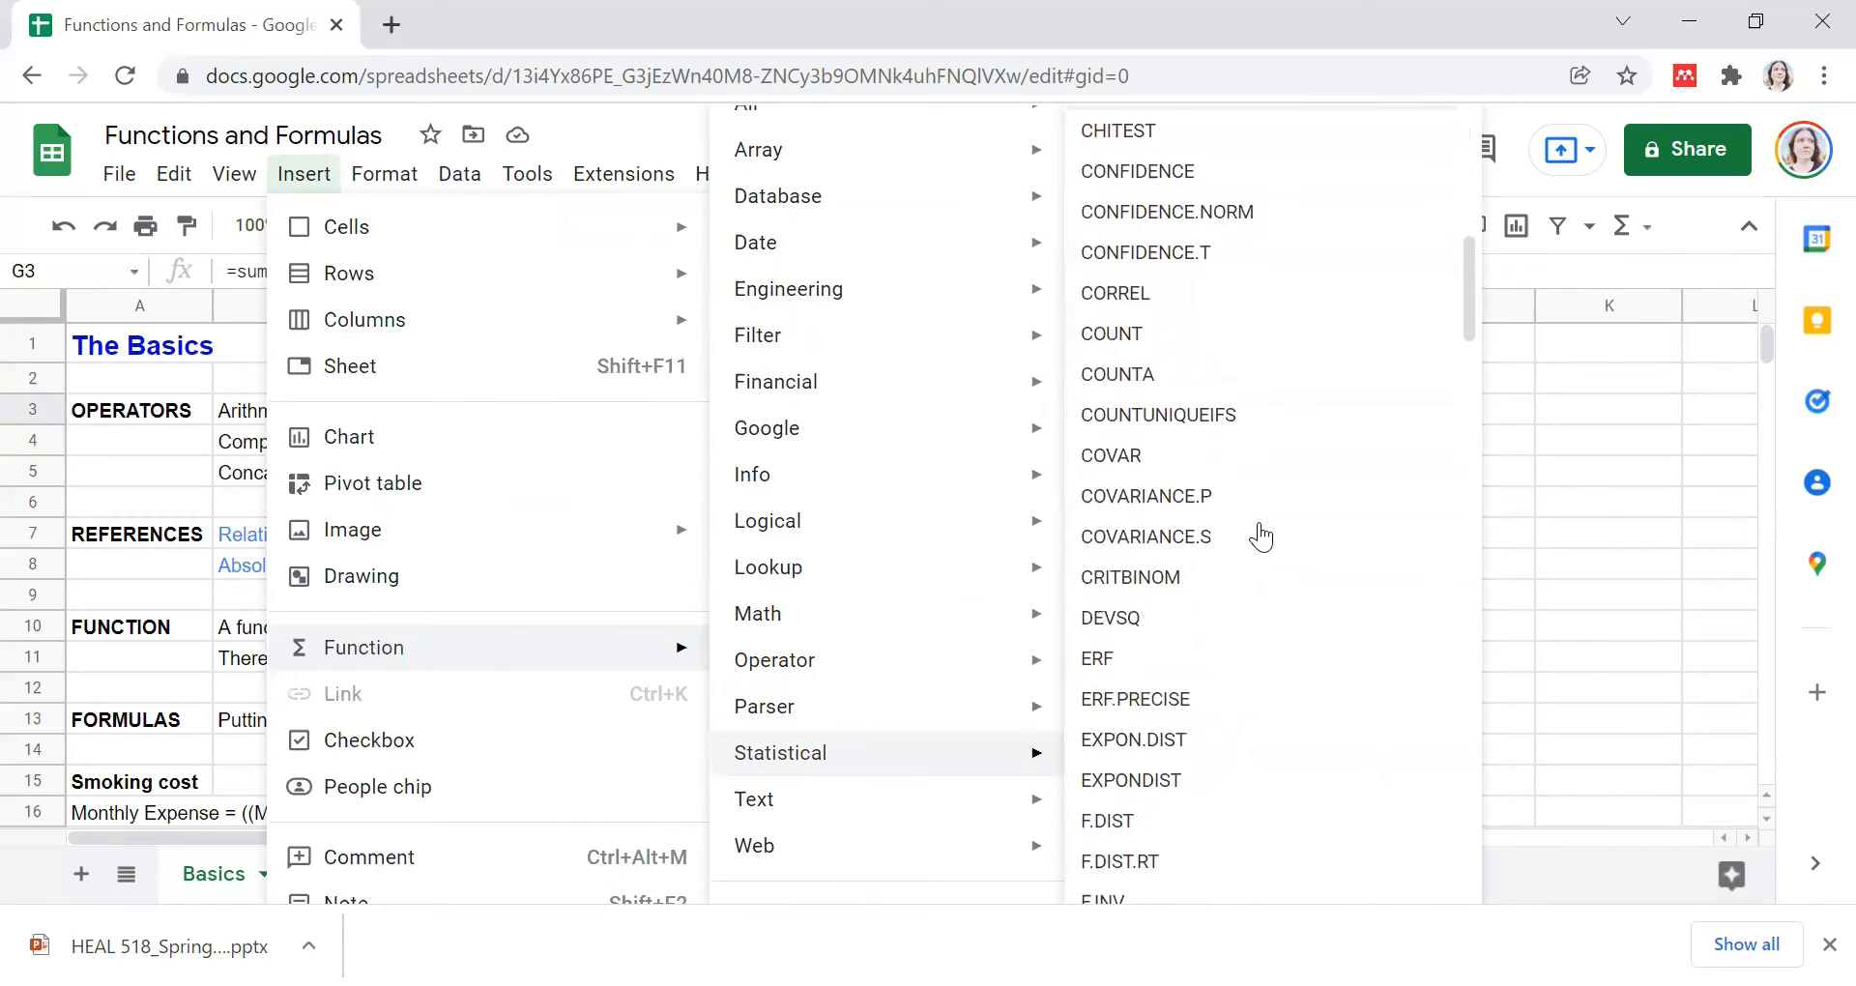
pyautogui.scroll(-10, 1265, 539)
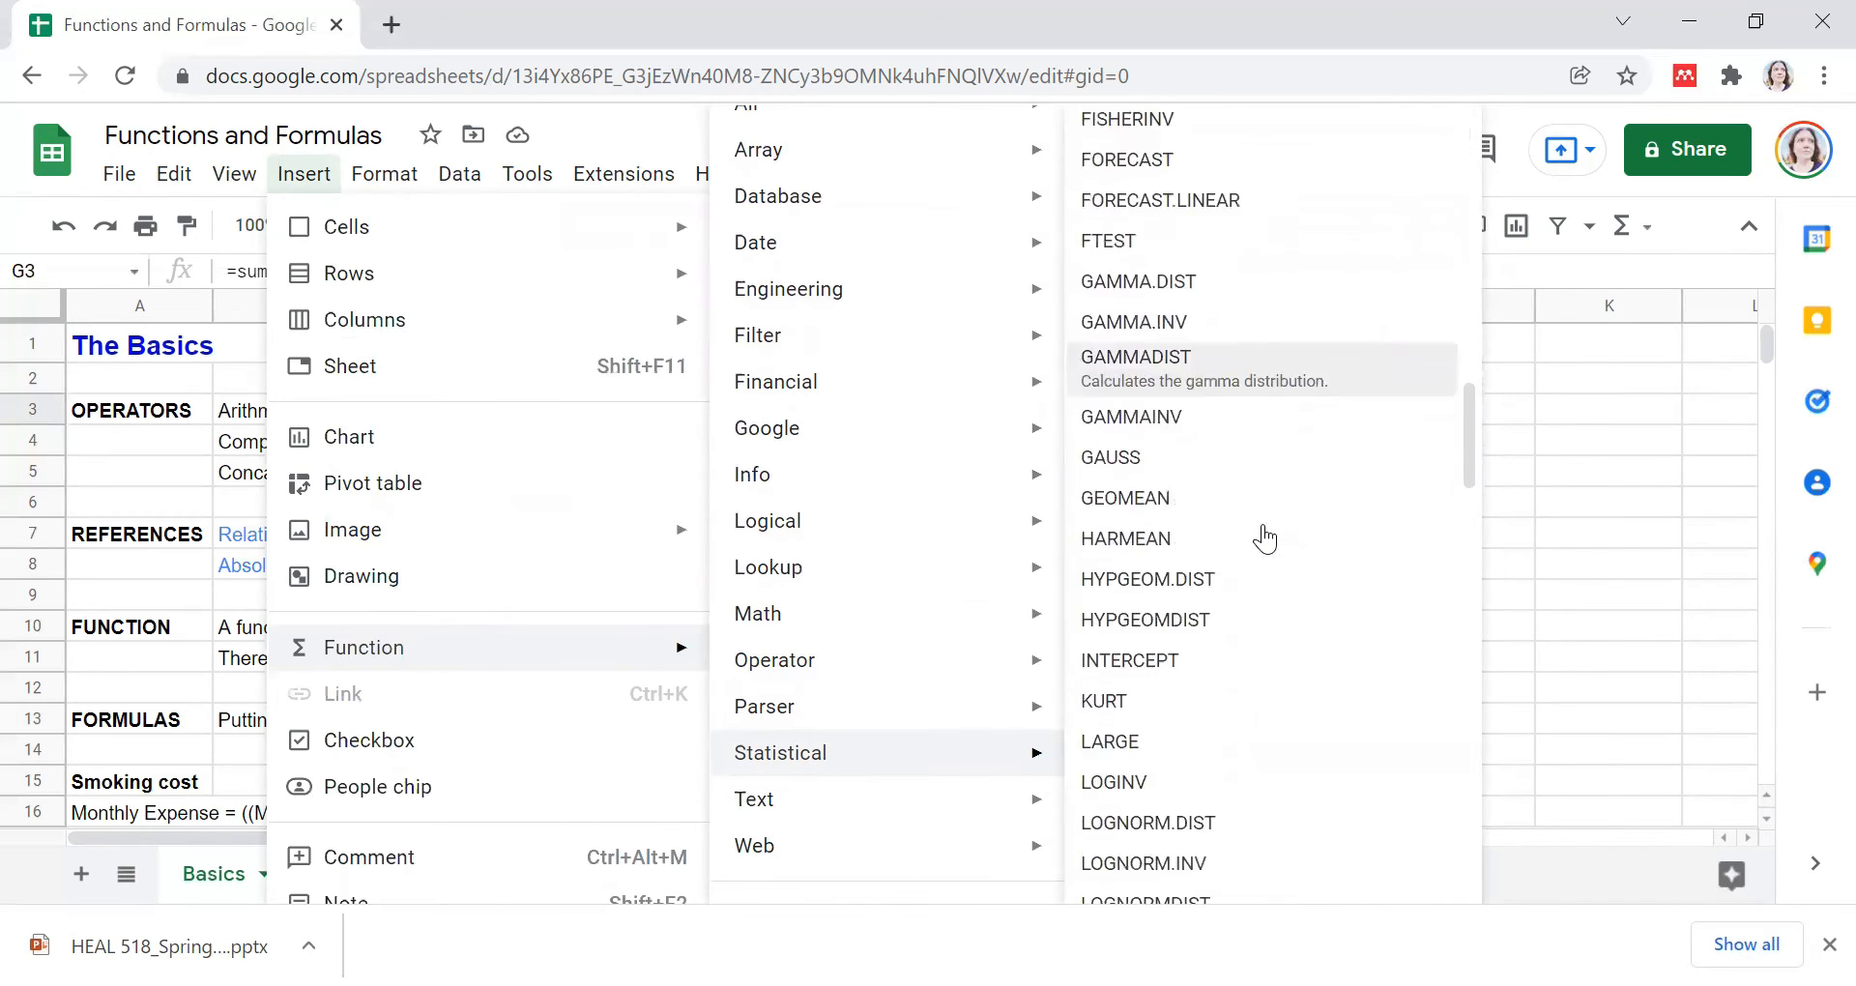
pyautogui.scroll(-8, 1266, 542)
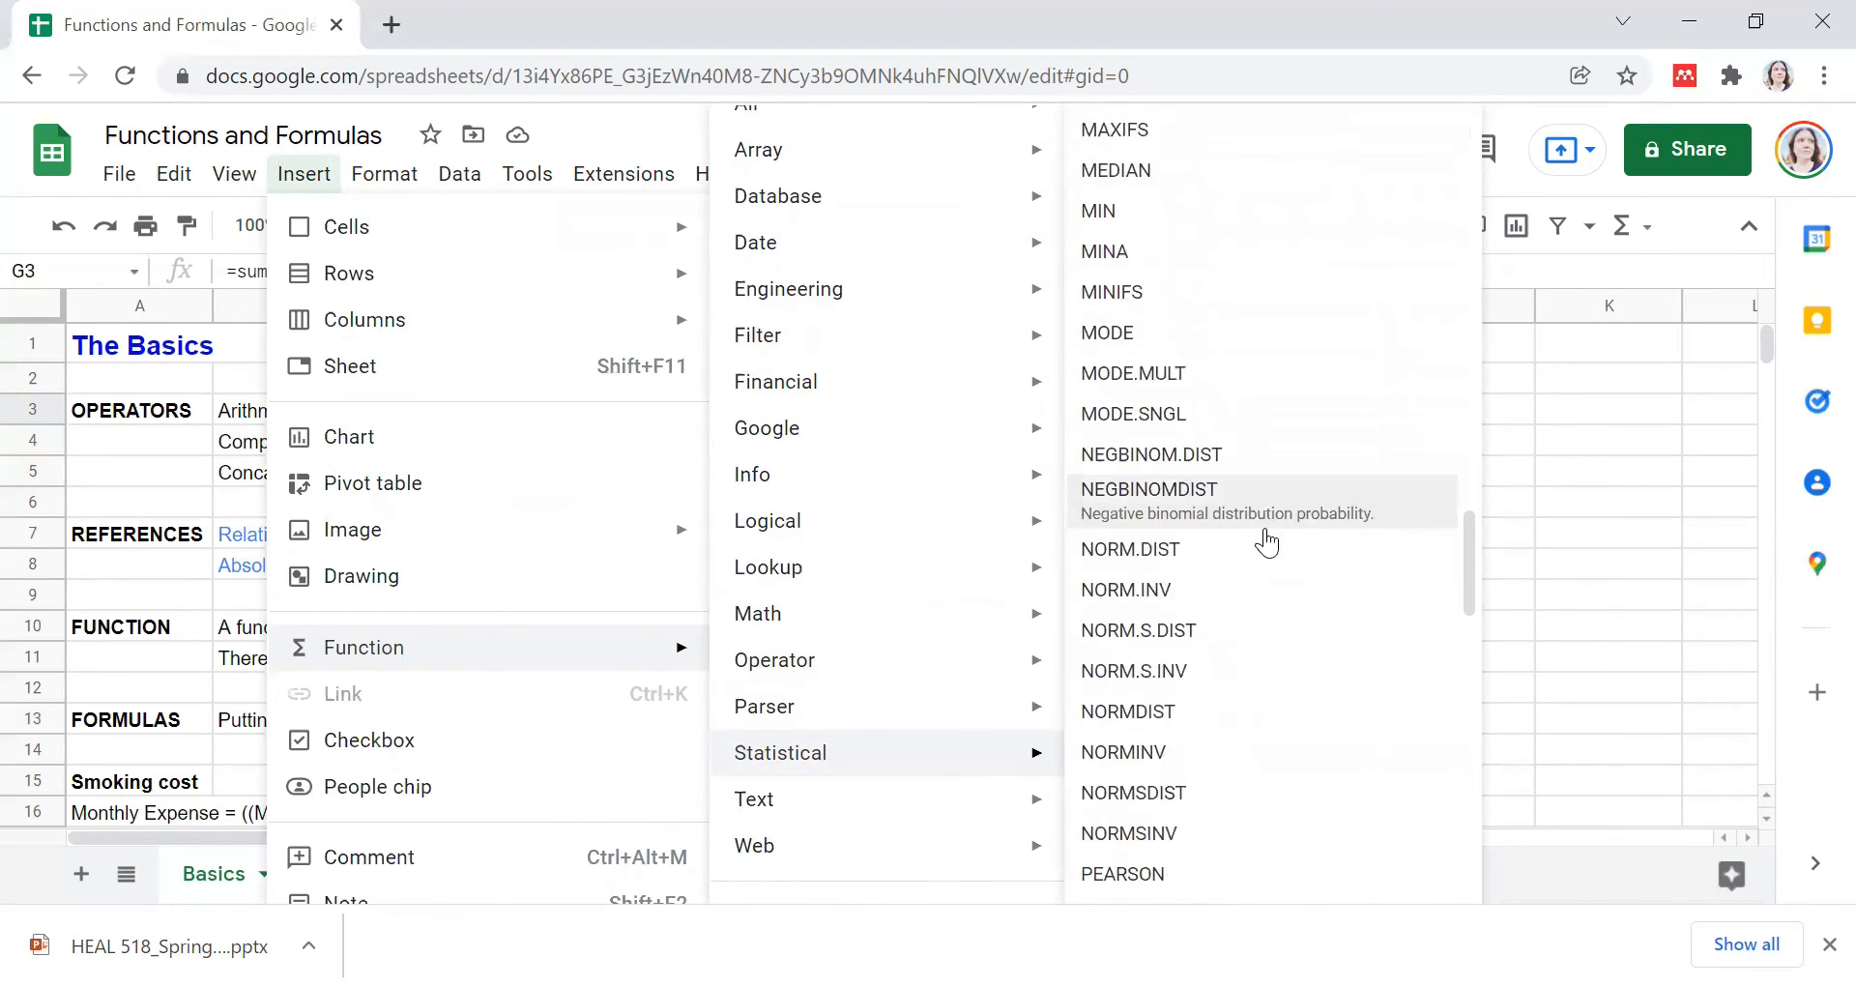
pyautogui.scroll(-3, 1270, 543)
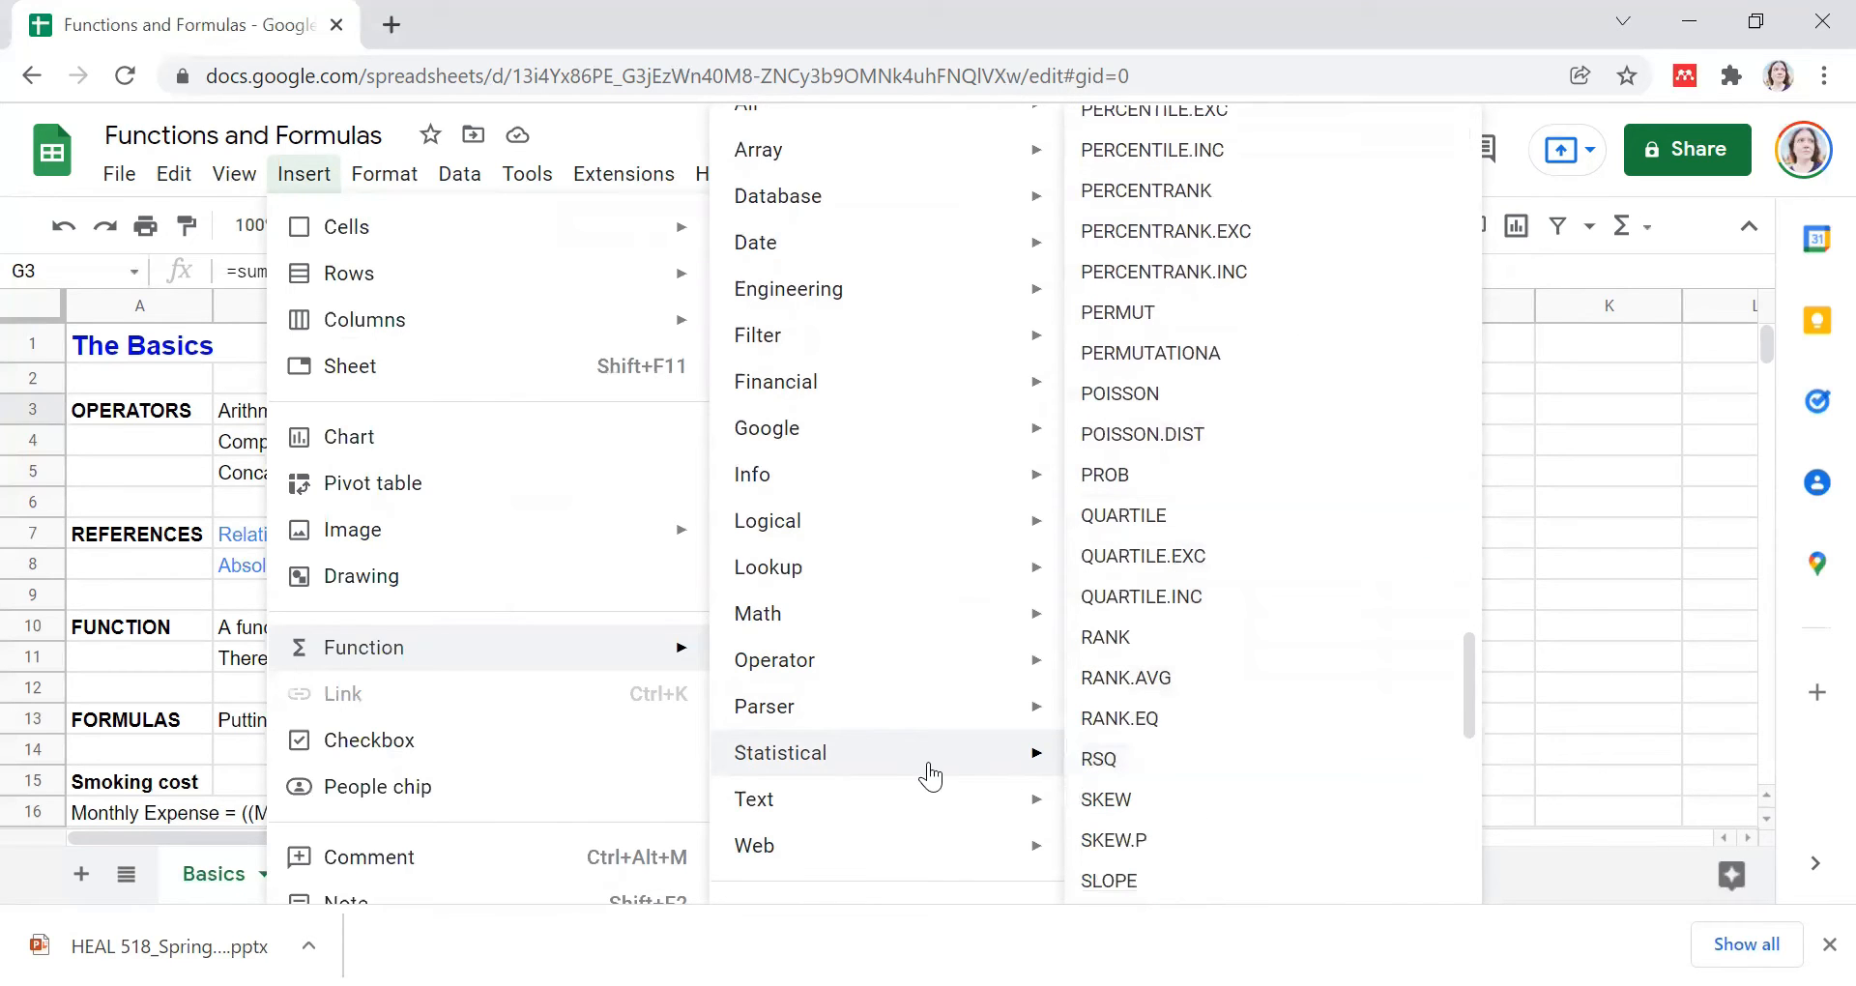
pyautogui.click(1680, 624)
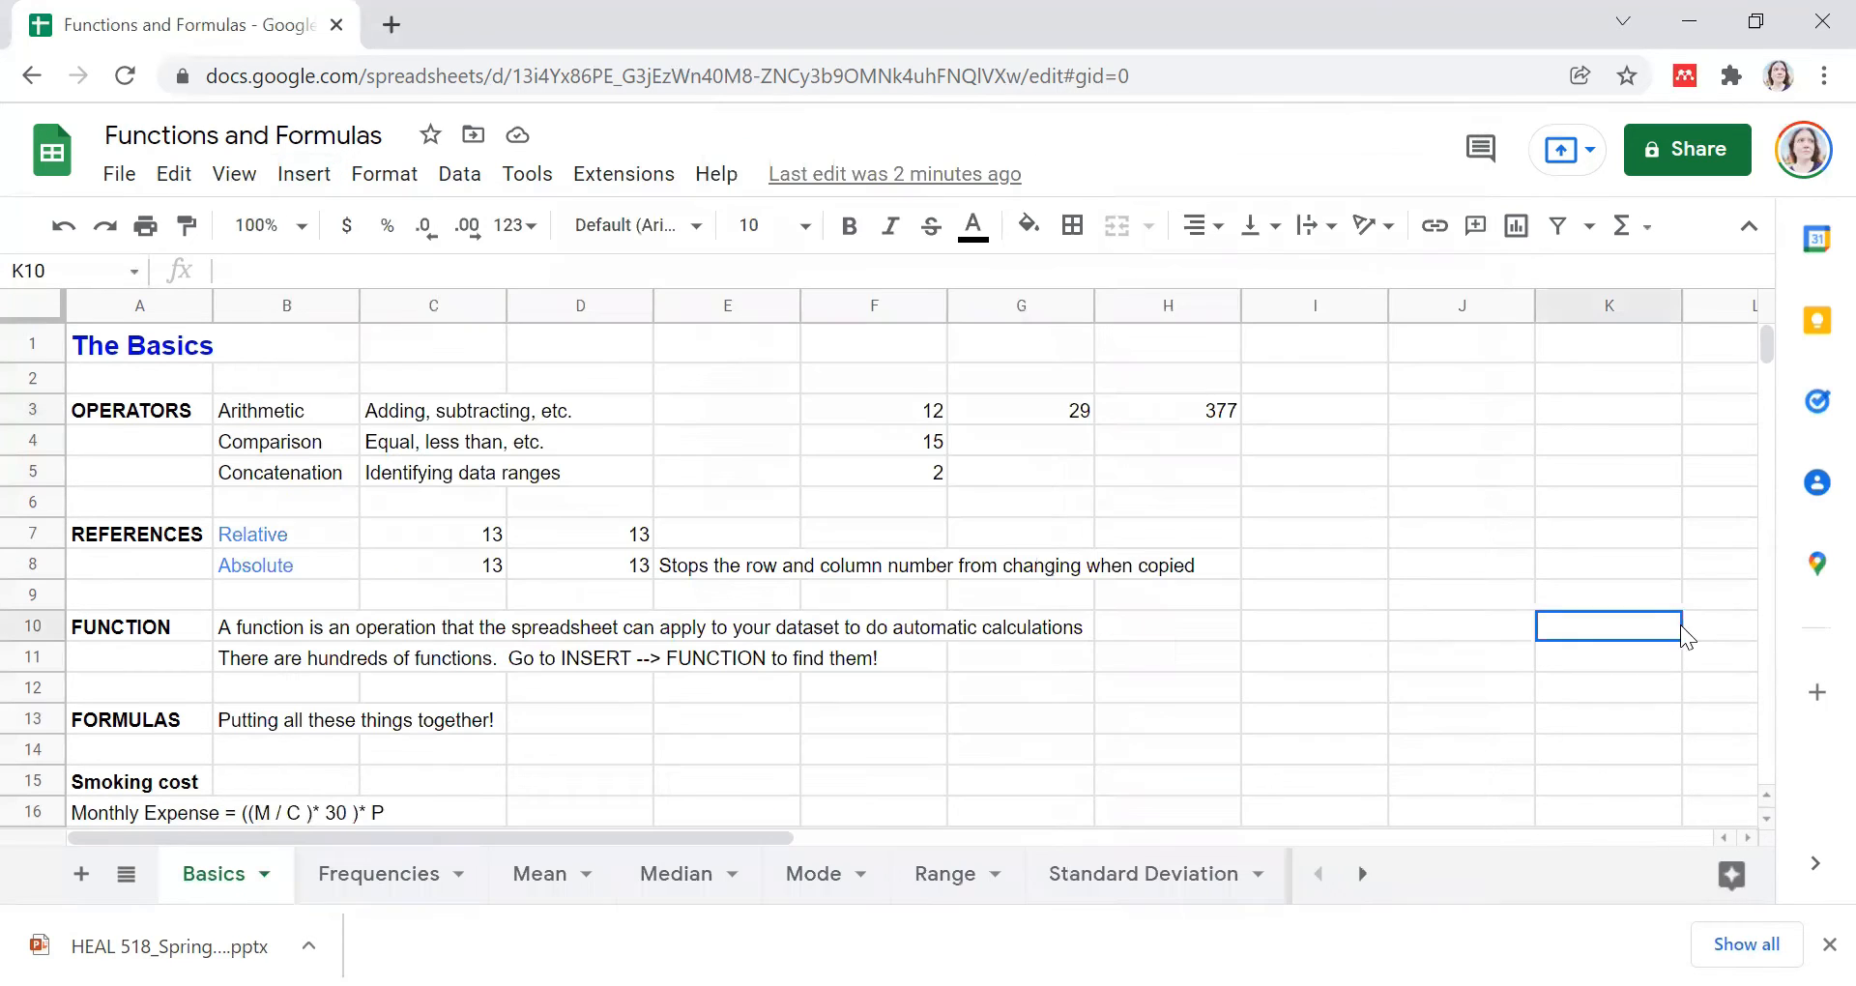
# Step: Review the FUNCTION and FORMULAS notes, the Smoking cost monthly expense formula, and the M, C and P variable descriptions in rows 18 to 20
pyautogui.scroll(-3, 228, 602)
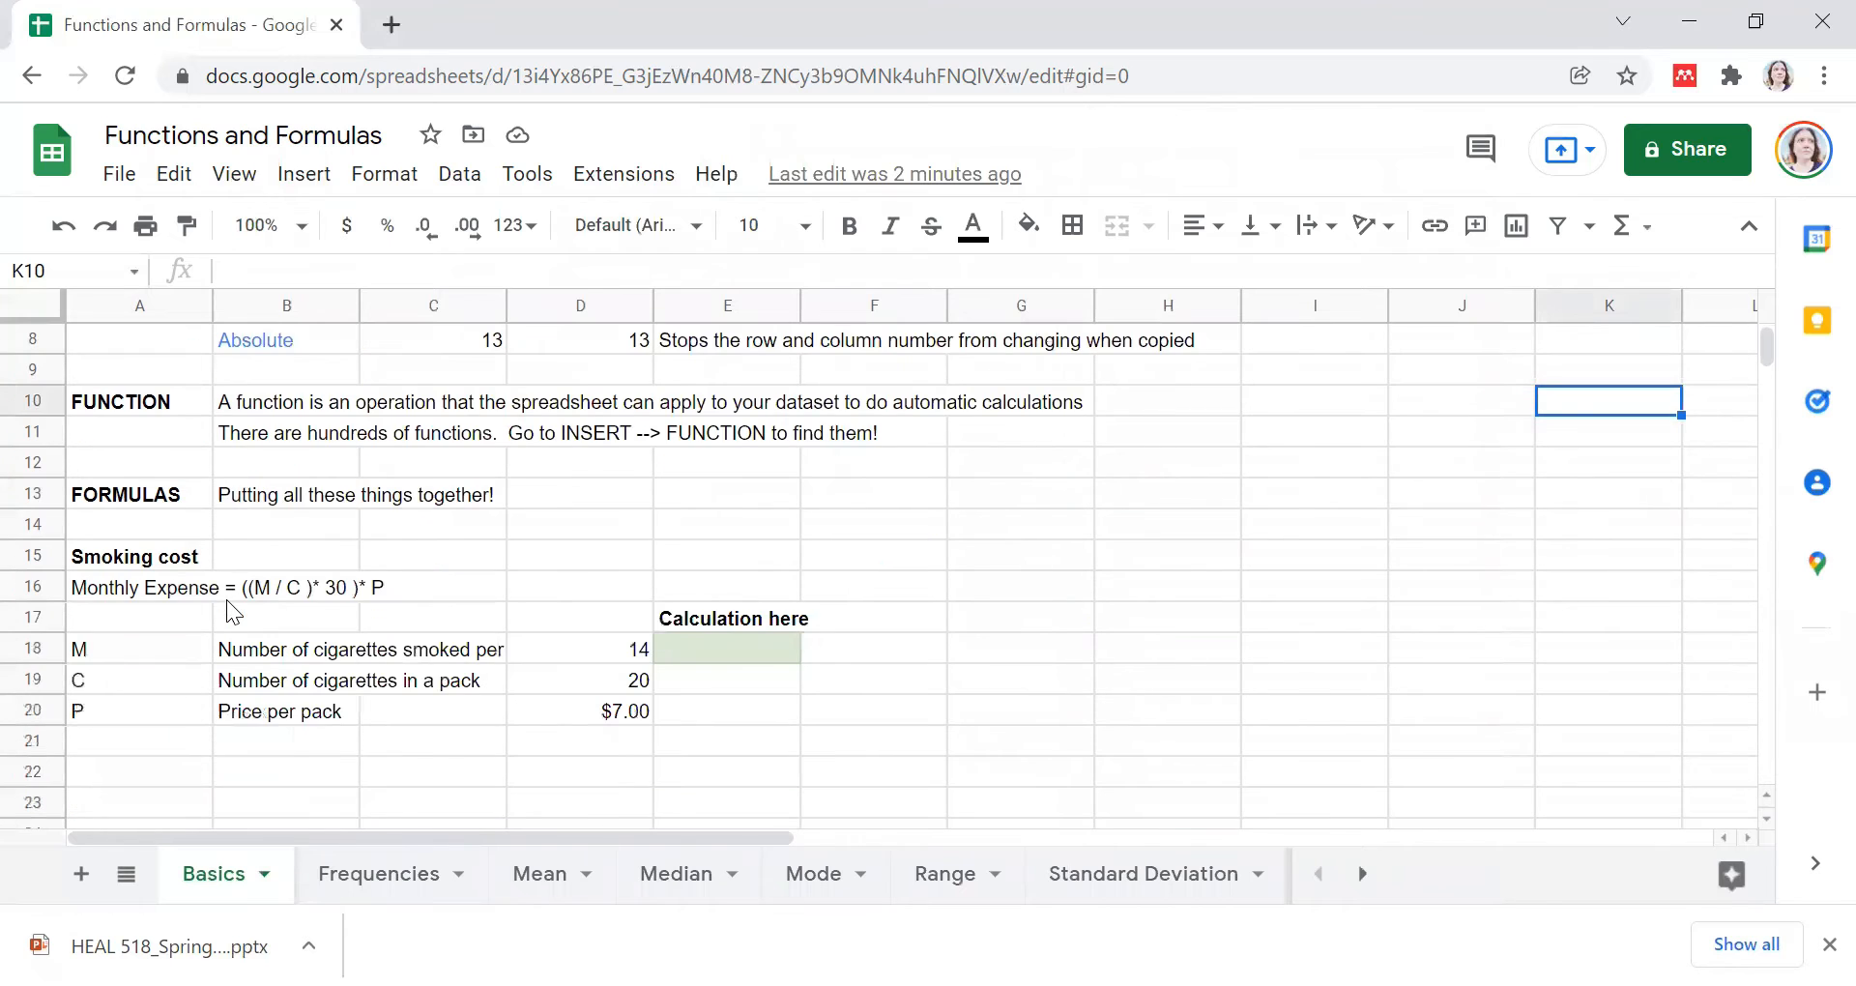
pyautogui.click(149, 411)
pyautogui.click(265, 426)
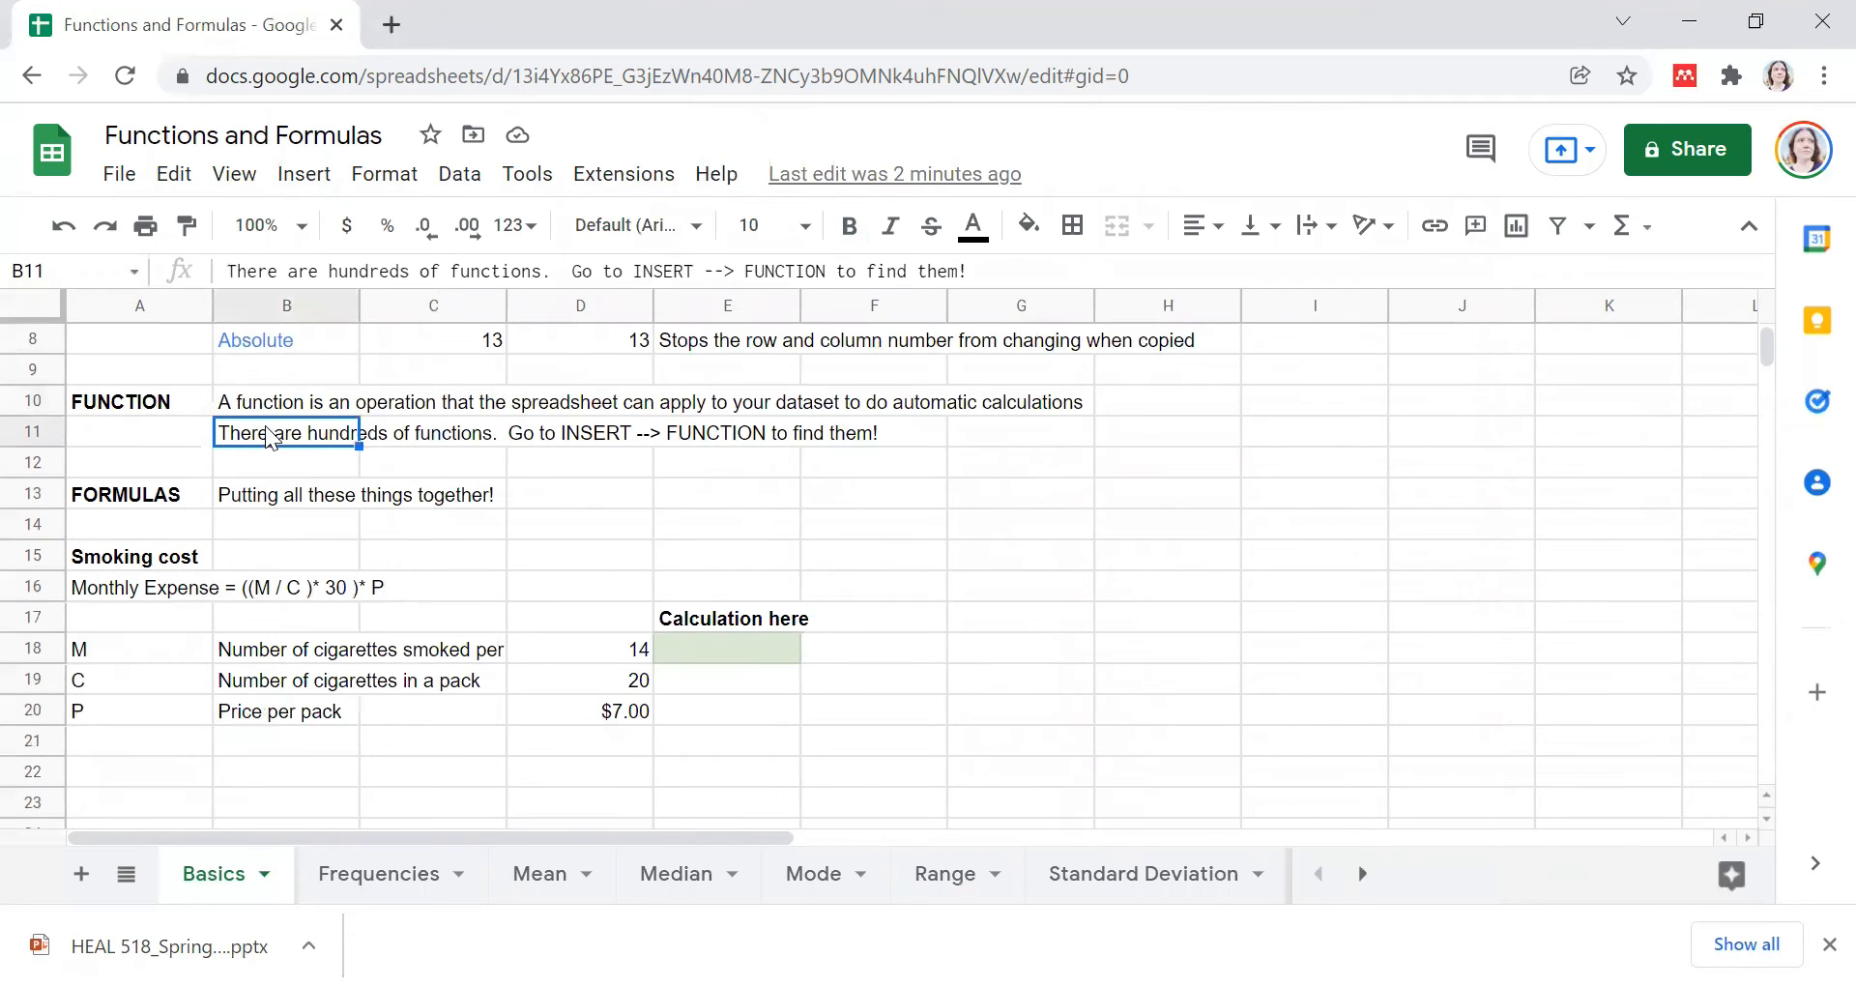
pyautogui.click(172, 502)
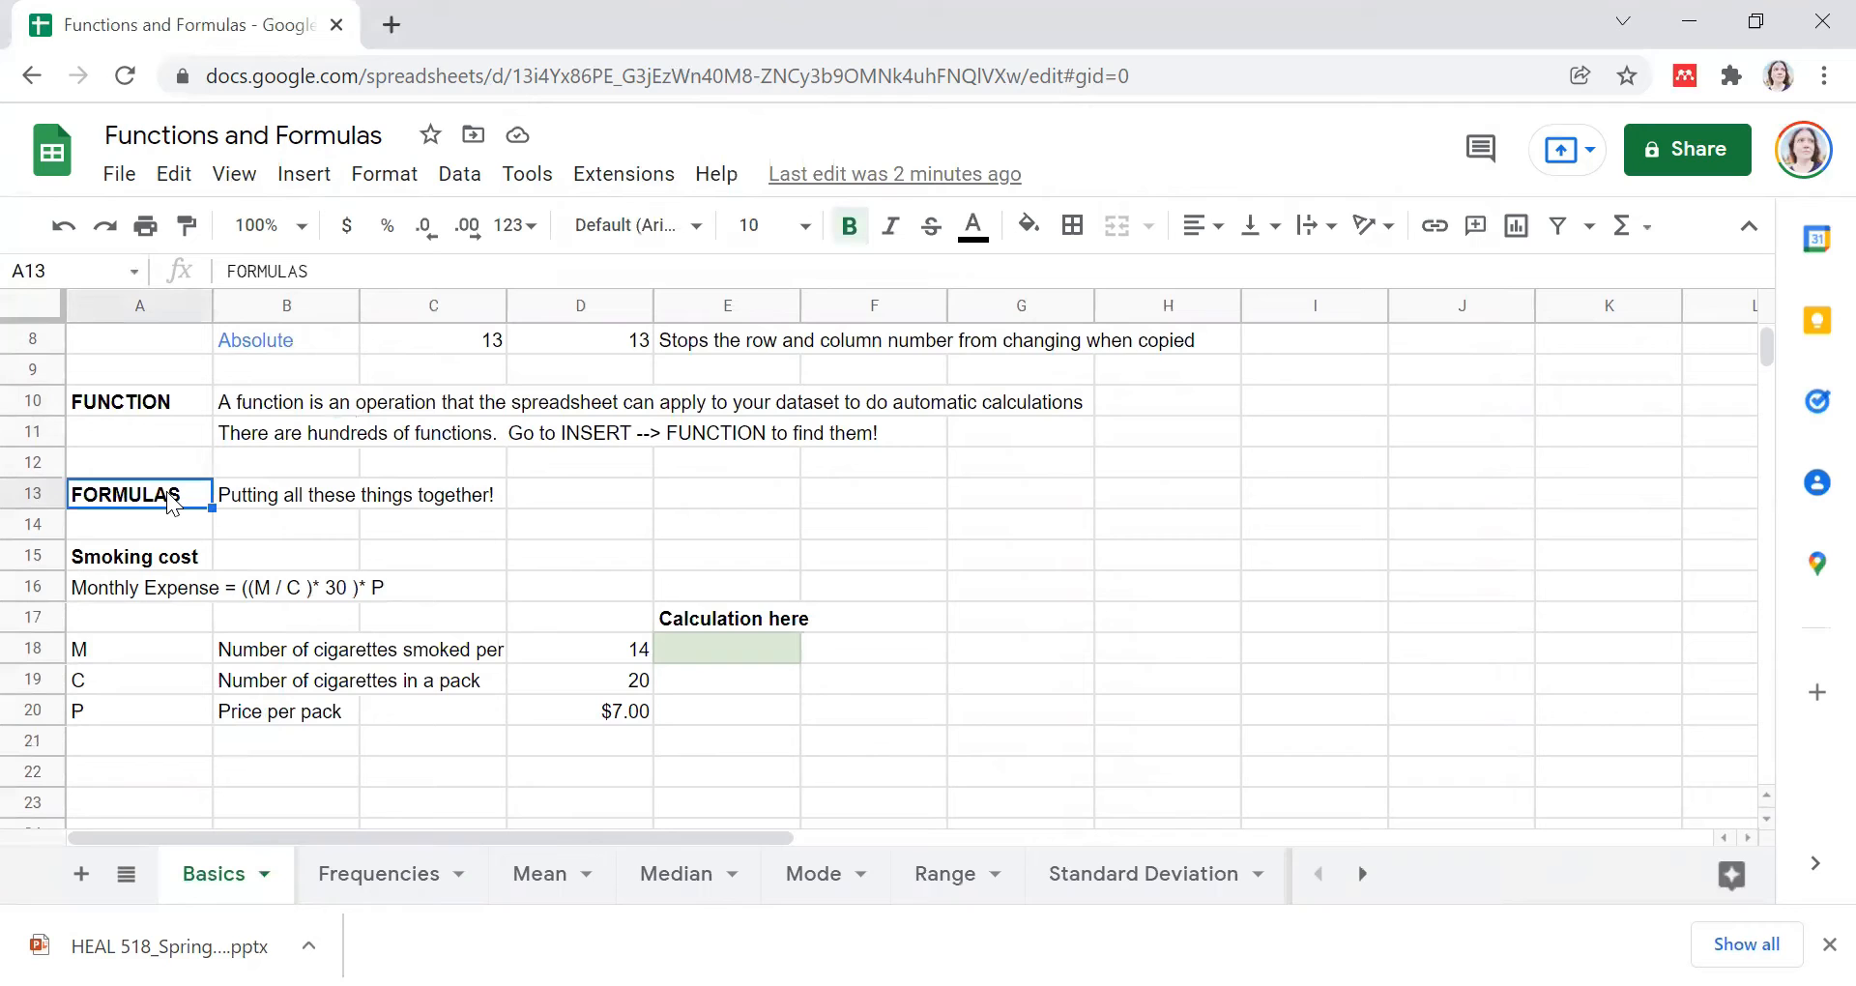
pyautogui.click(308, 509)
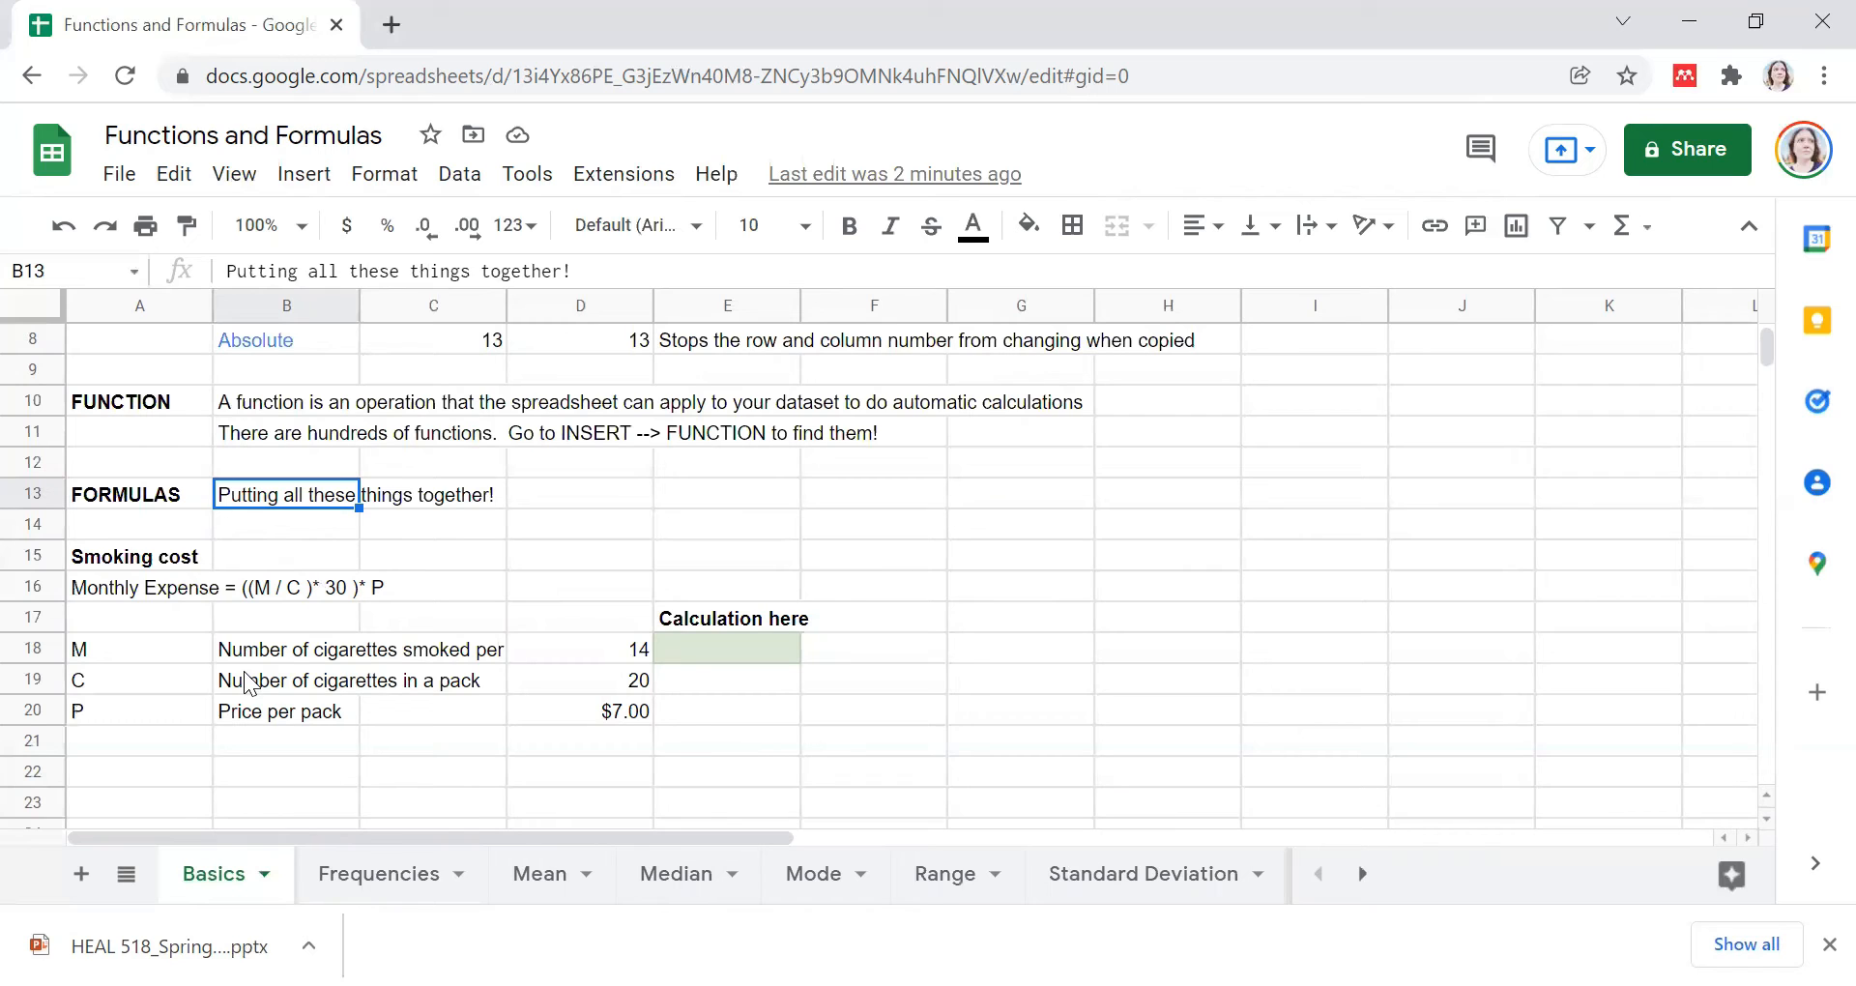
pyautogui.click(157, 590)
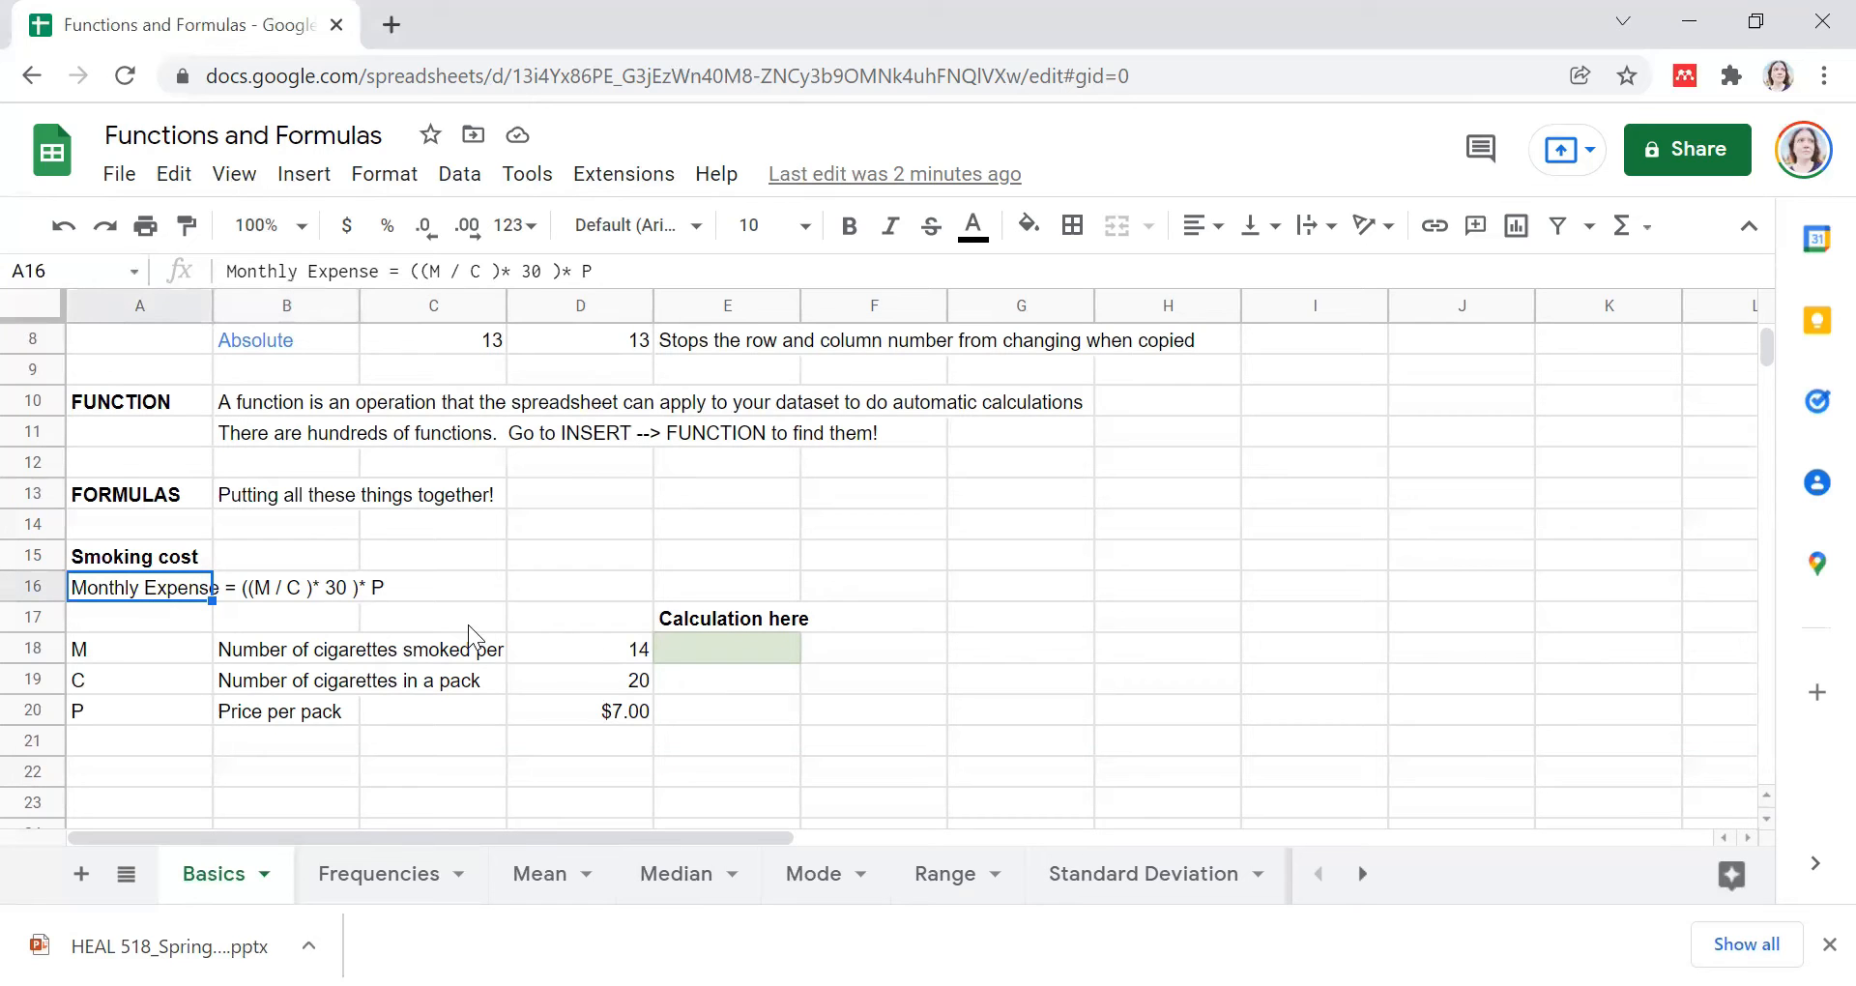
pyautogui.moveTo(318, 653); pyautogui.dragTo(332, 713)
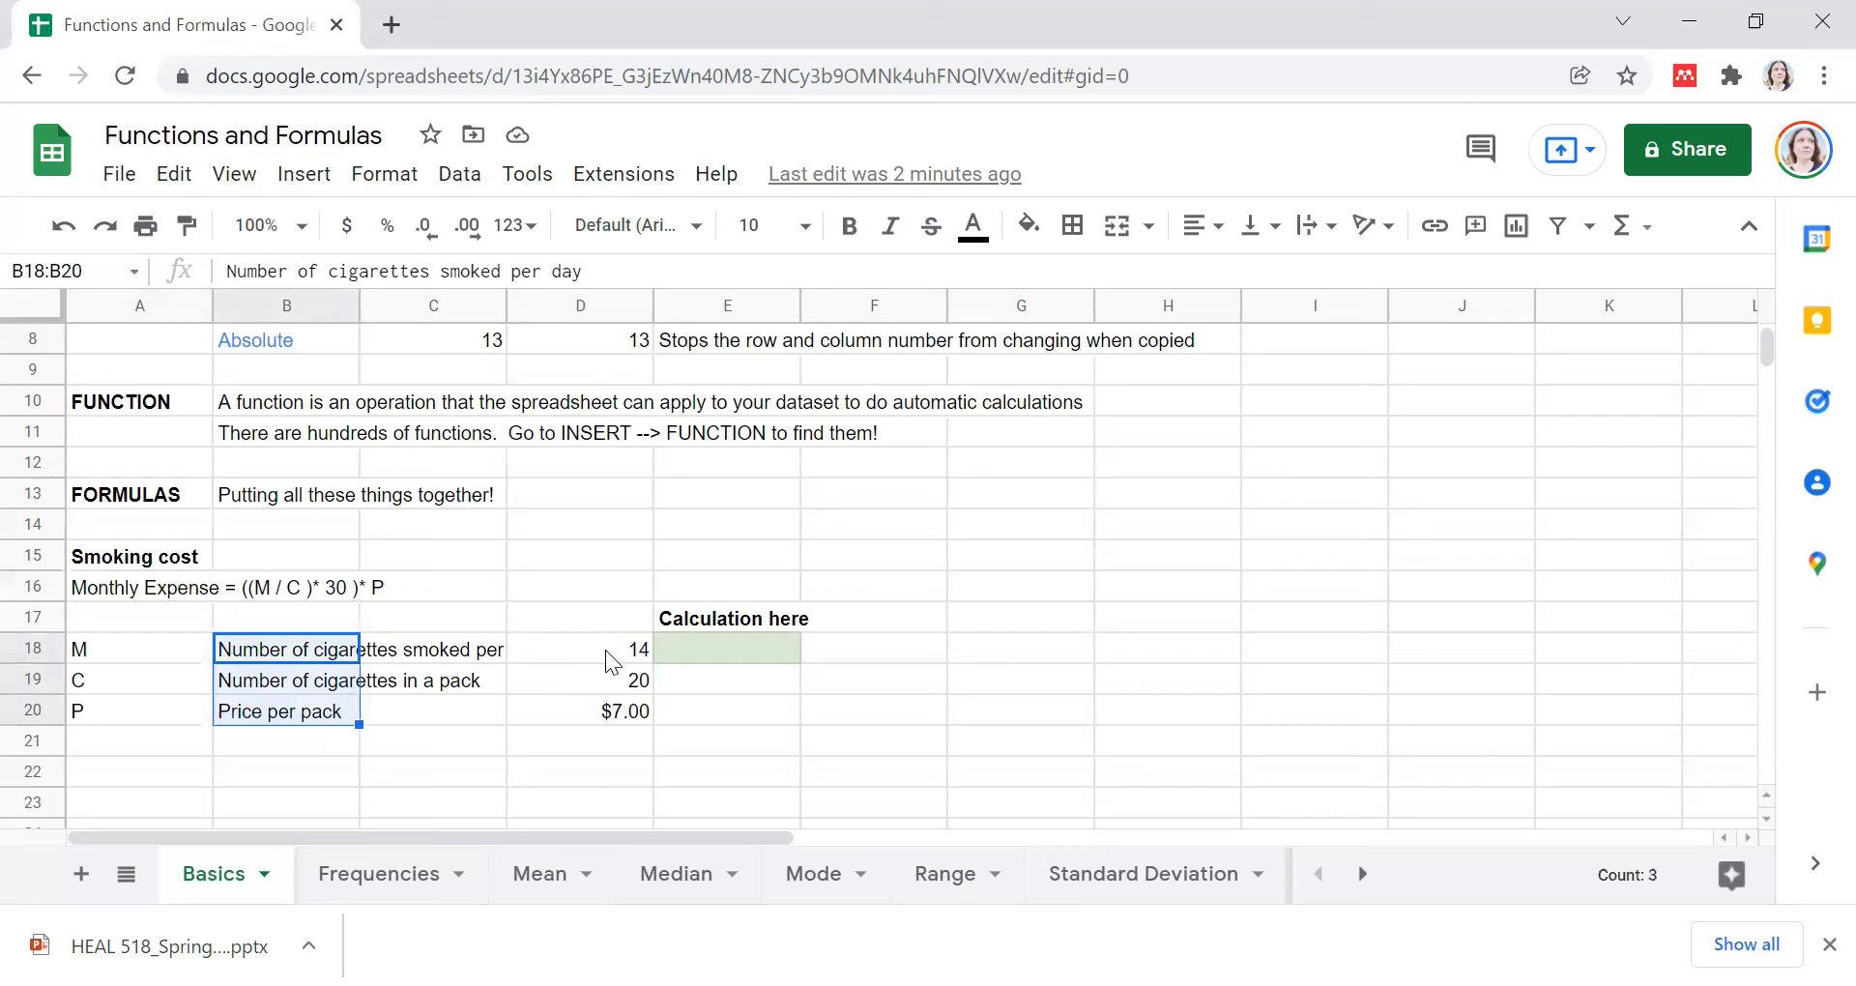
pyautogui.press('Right')
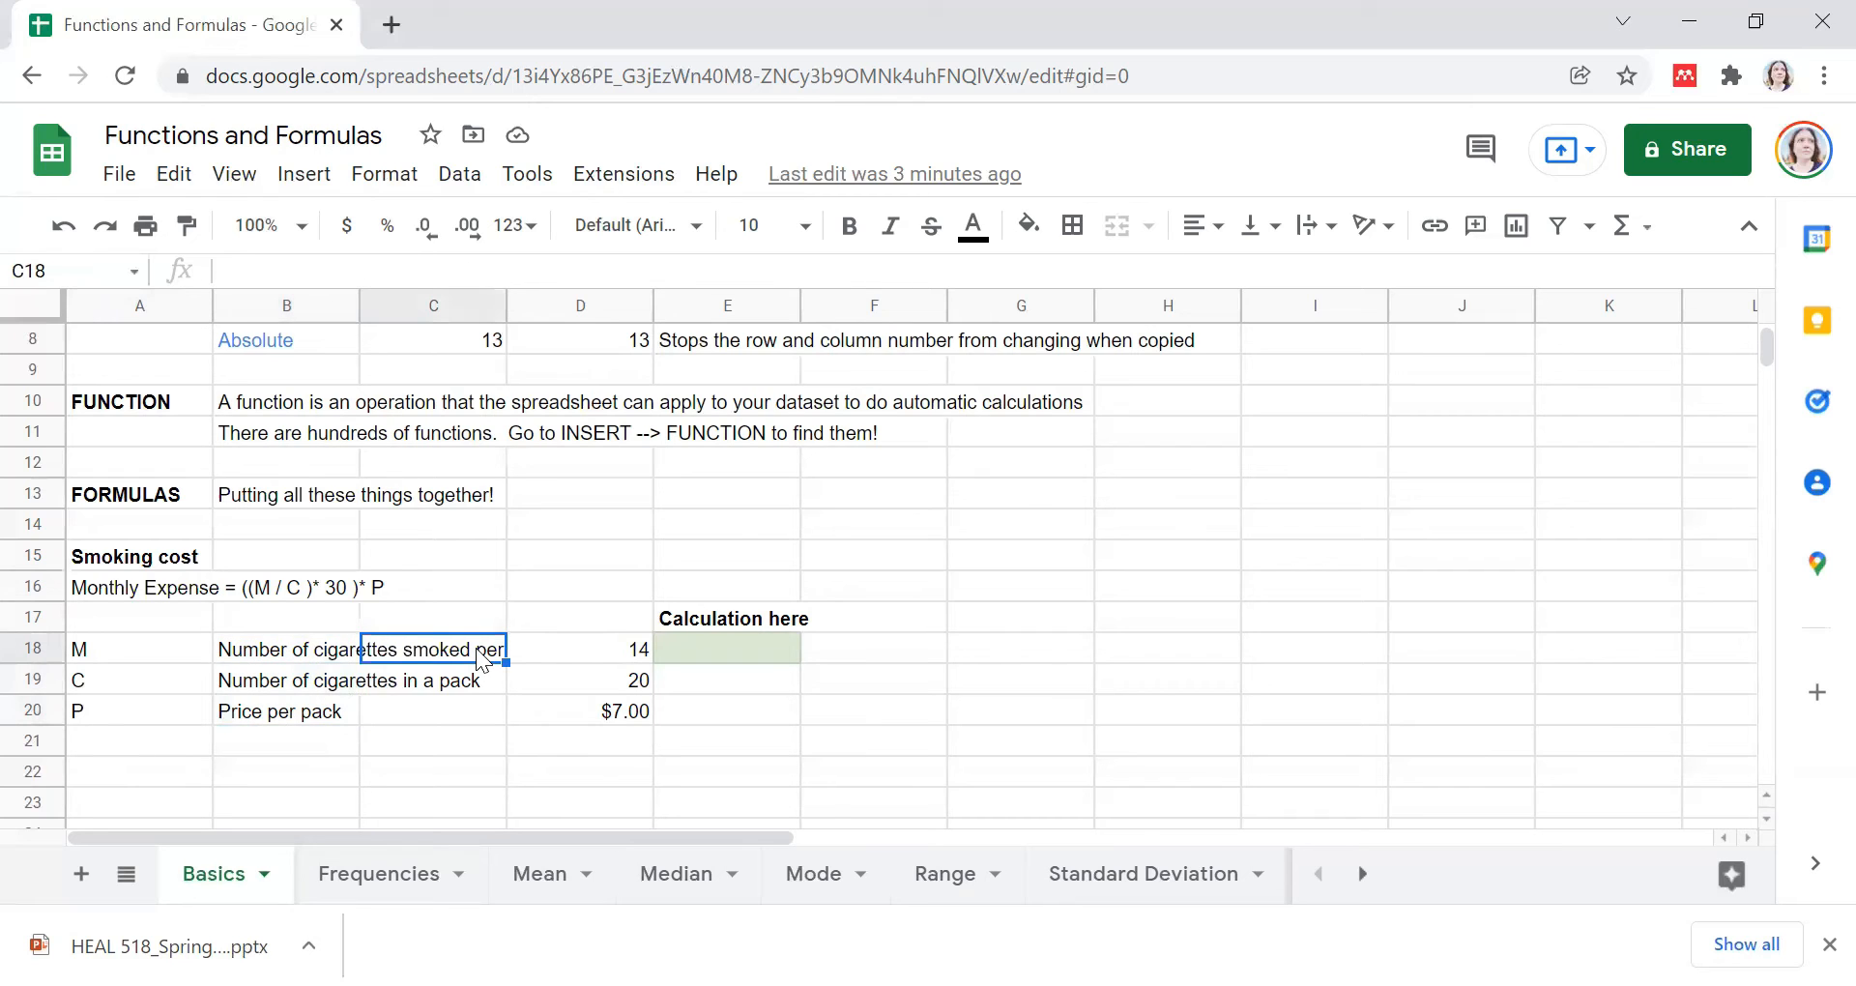
# Step: Review the values for cigarettes smoked, cigarettes in a pack and price per pack in D18:D20, plus the calculation cell E18
pyautogui.click(629, 652)
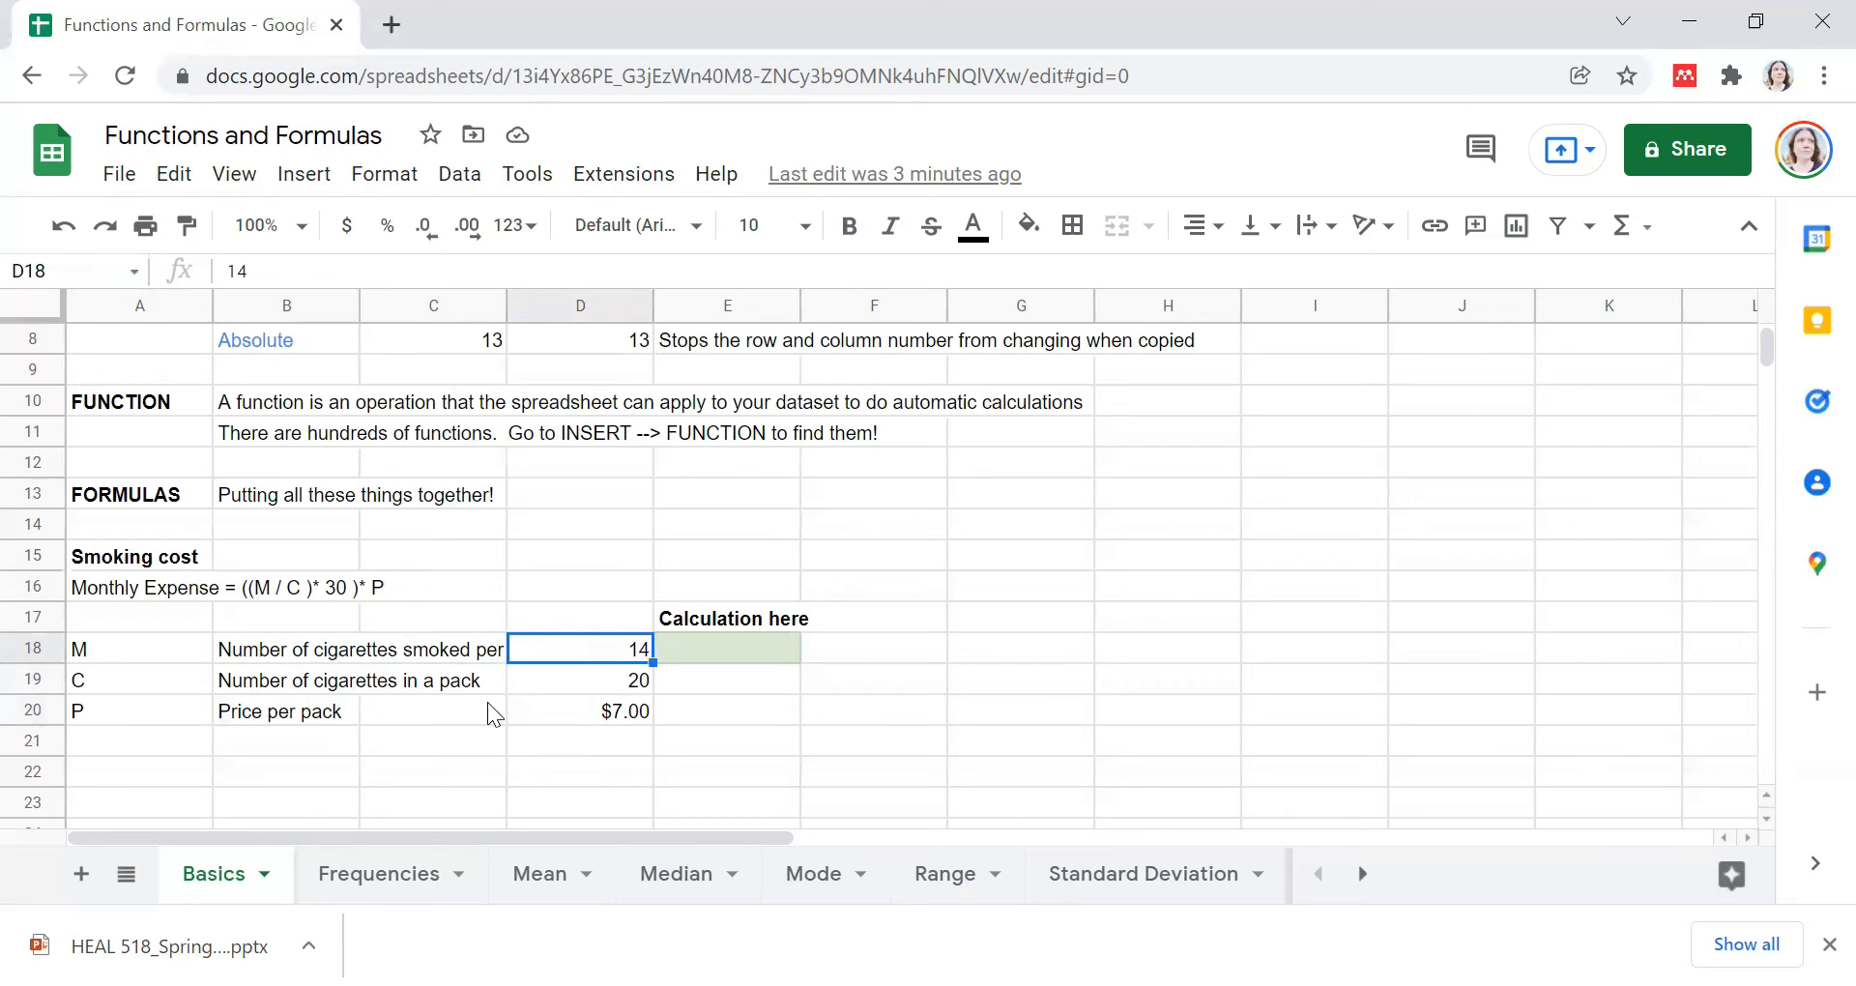
pyautogui.click(307, 684)
pyautogui.click(641, 689)
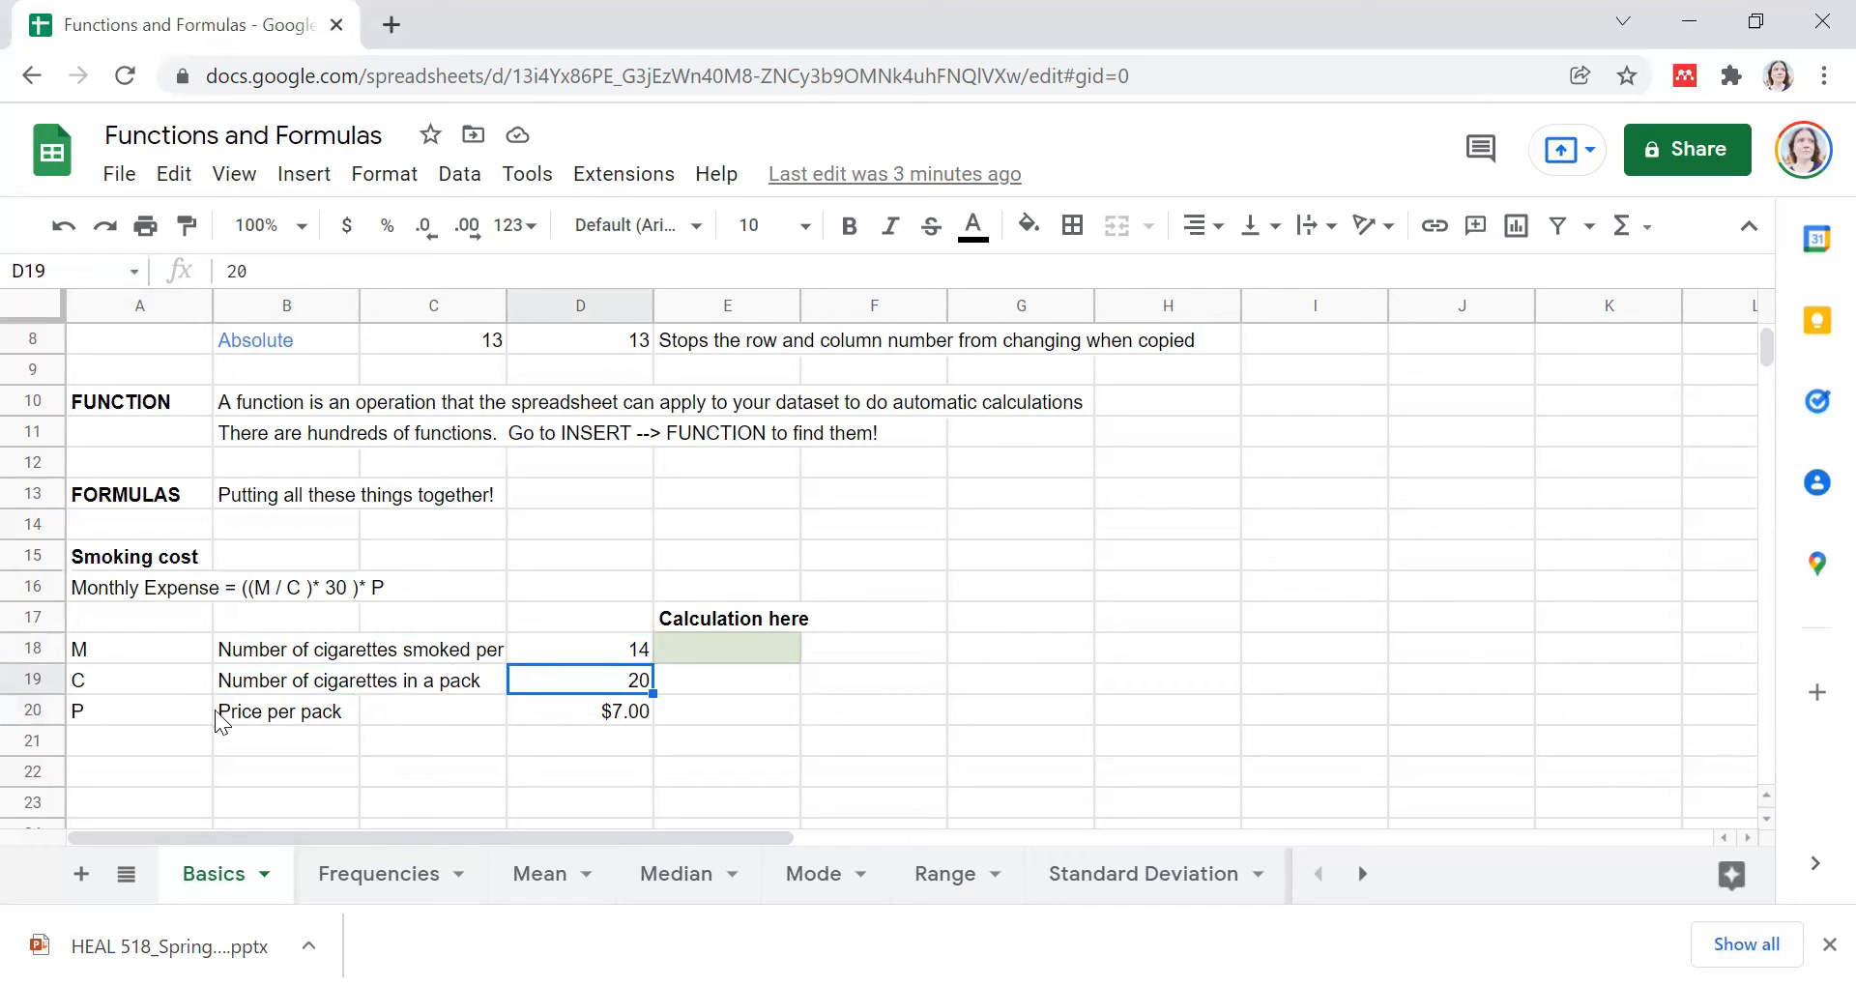
pyautogui.click(287, 708)
pyautogui.click(620, 721)
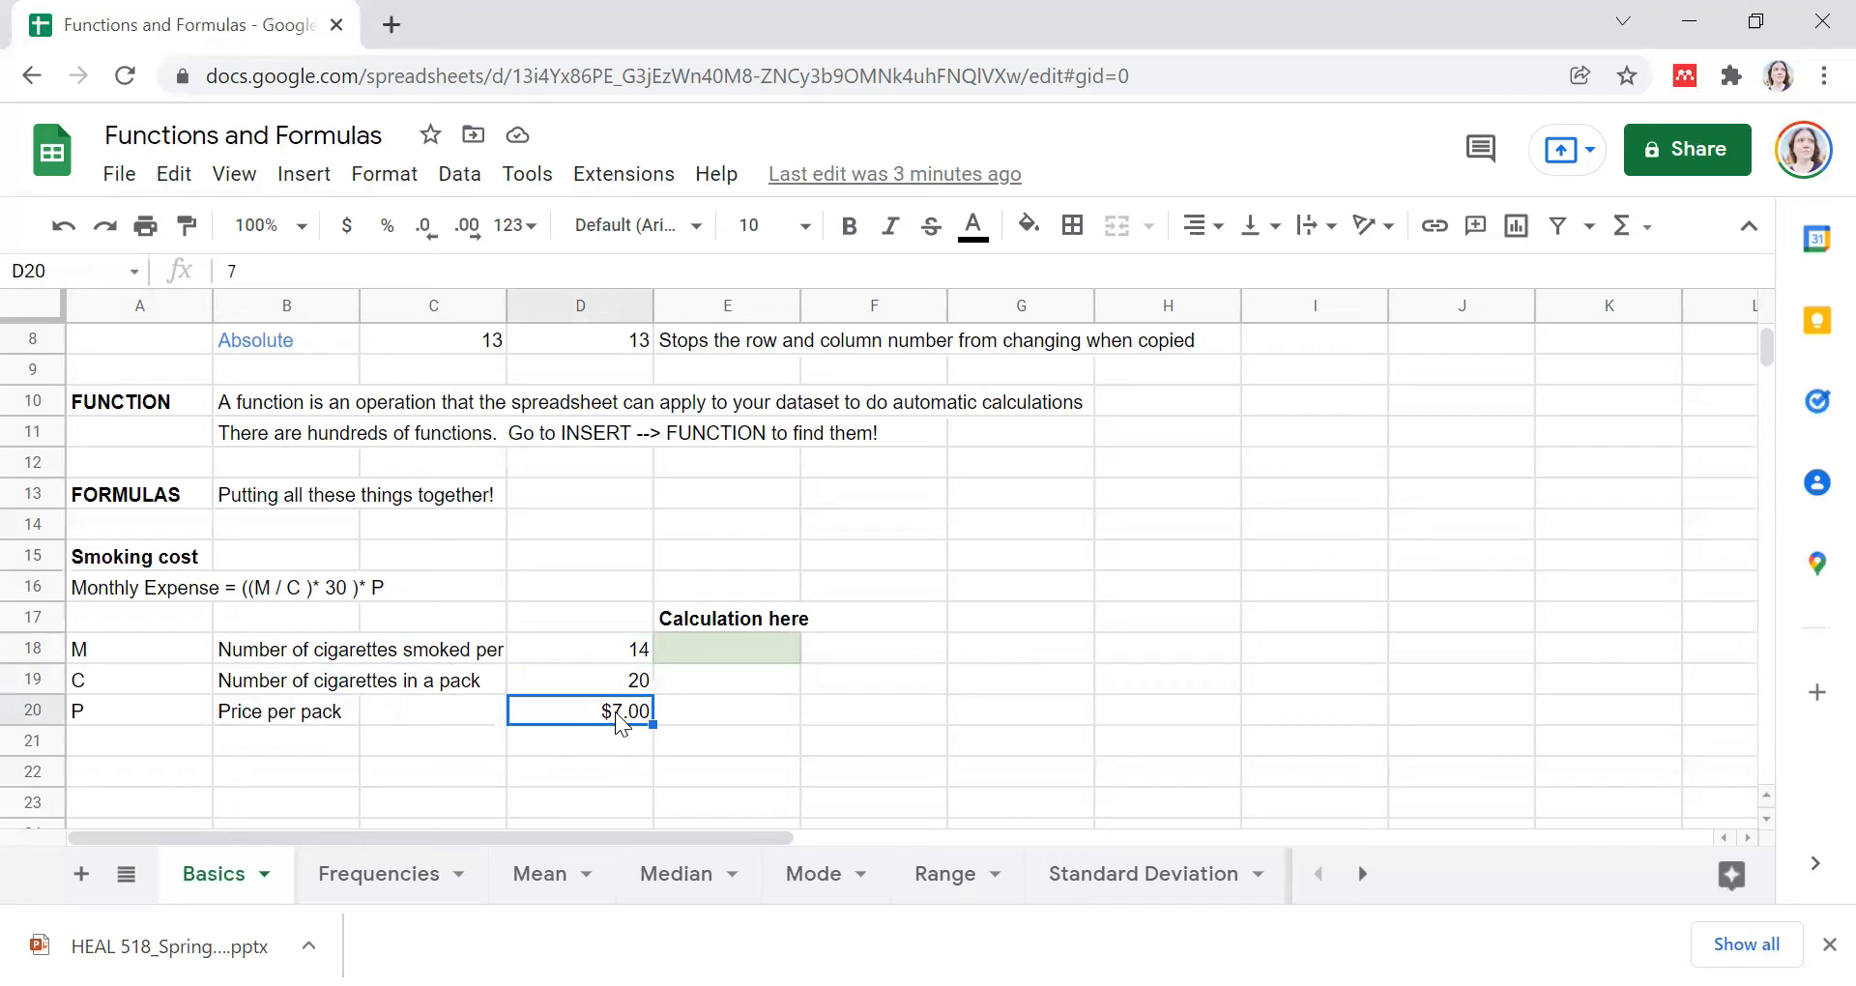
pyautogui.click(276, 710)
pyautogui.click(575, 716)
pyautogui.click(720, 650)
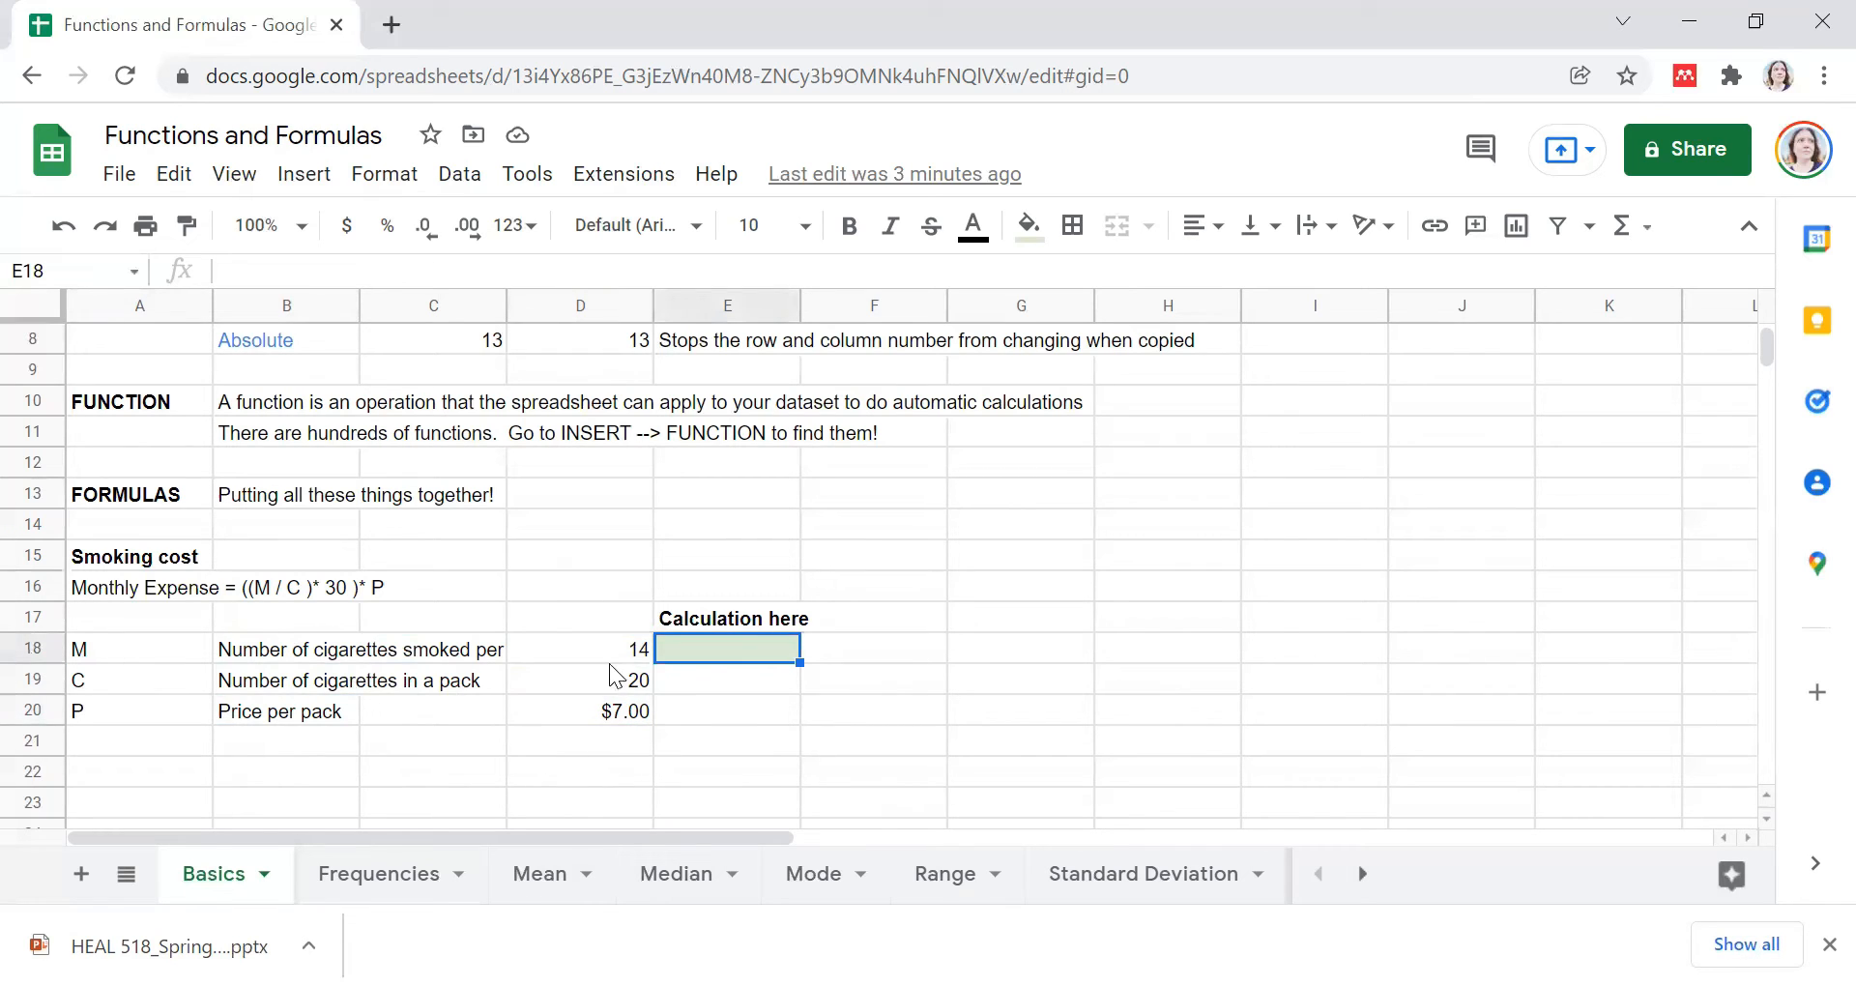
pyautogui.click(166, 582)
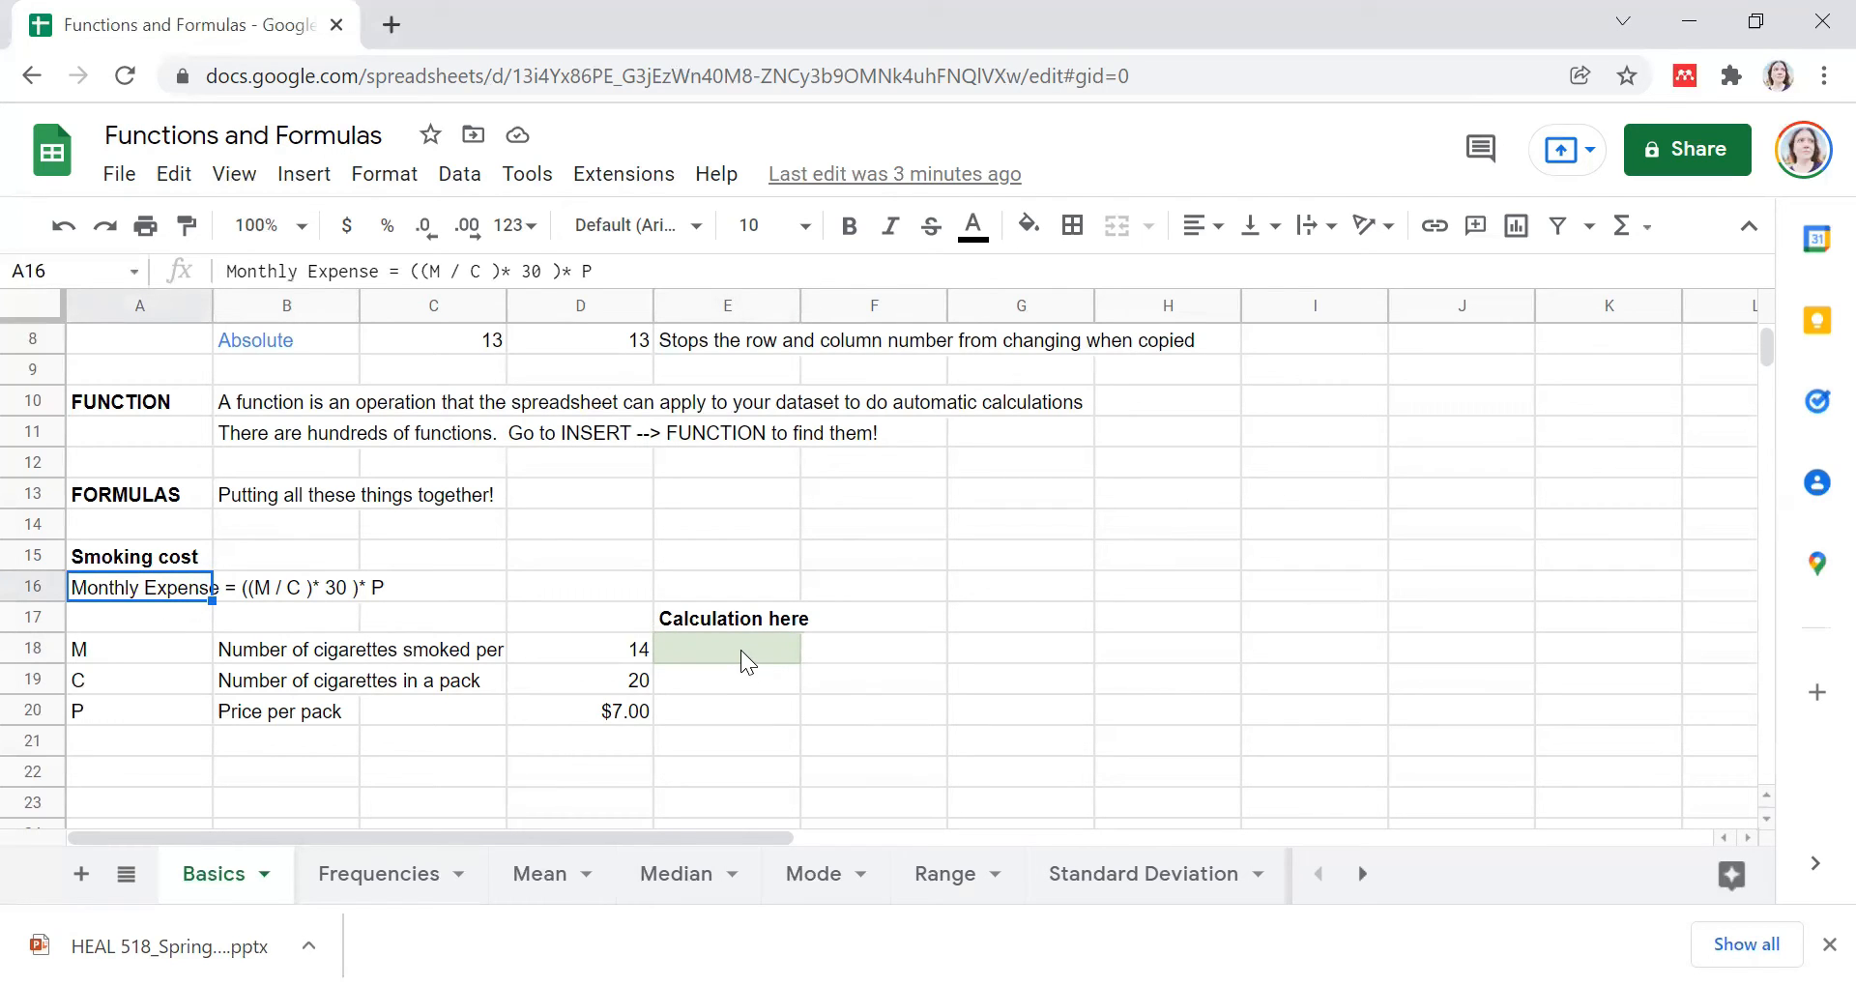
pyautogui.write('=')
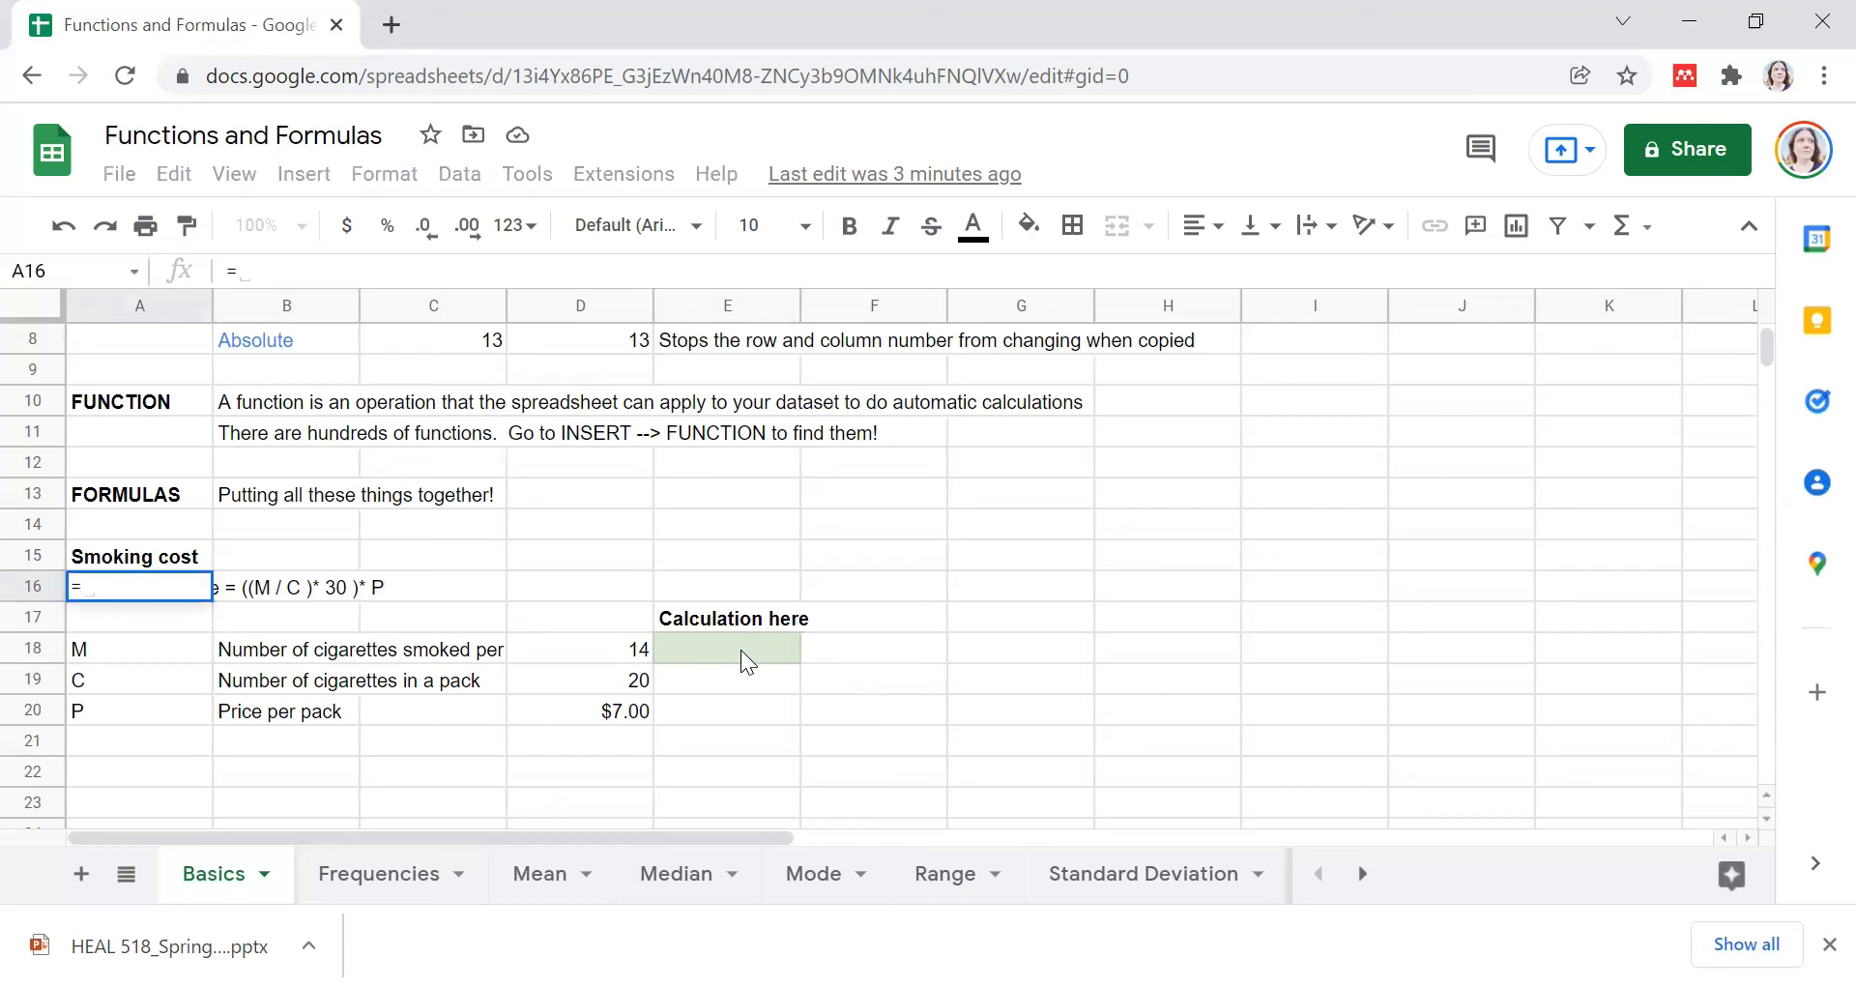
pyautogui.click(770, 731)
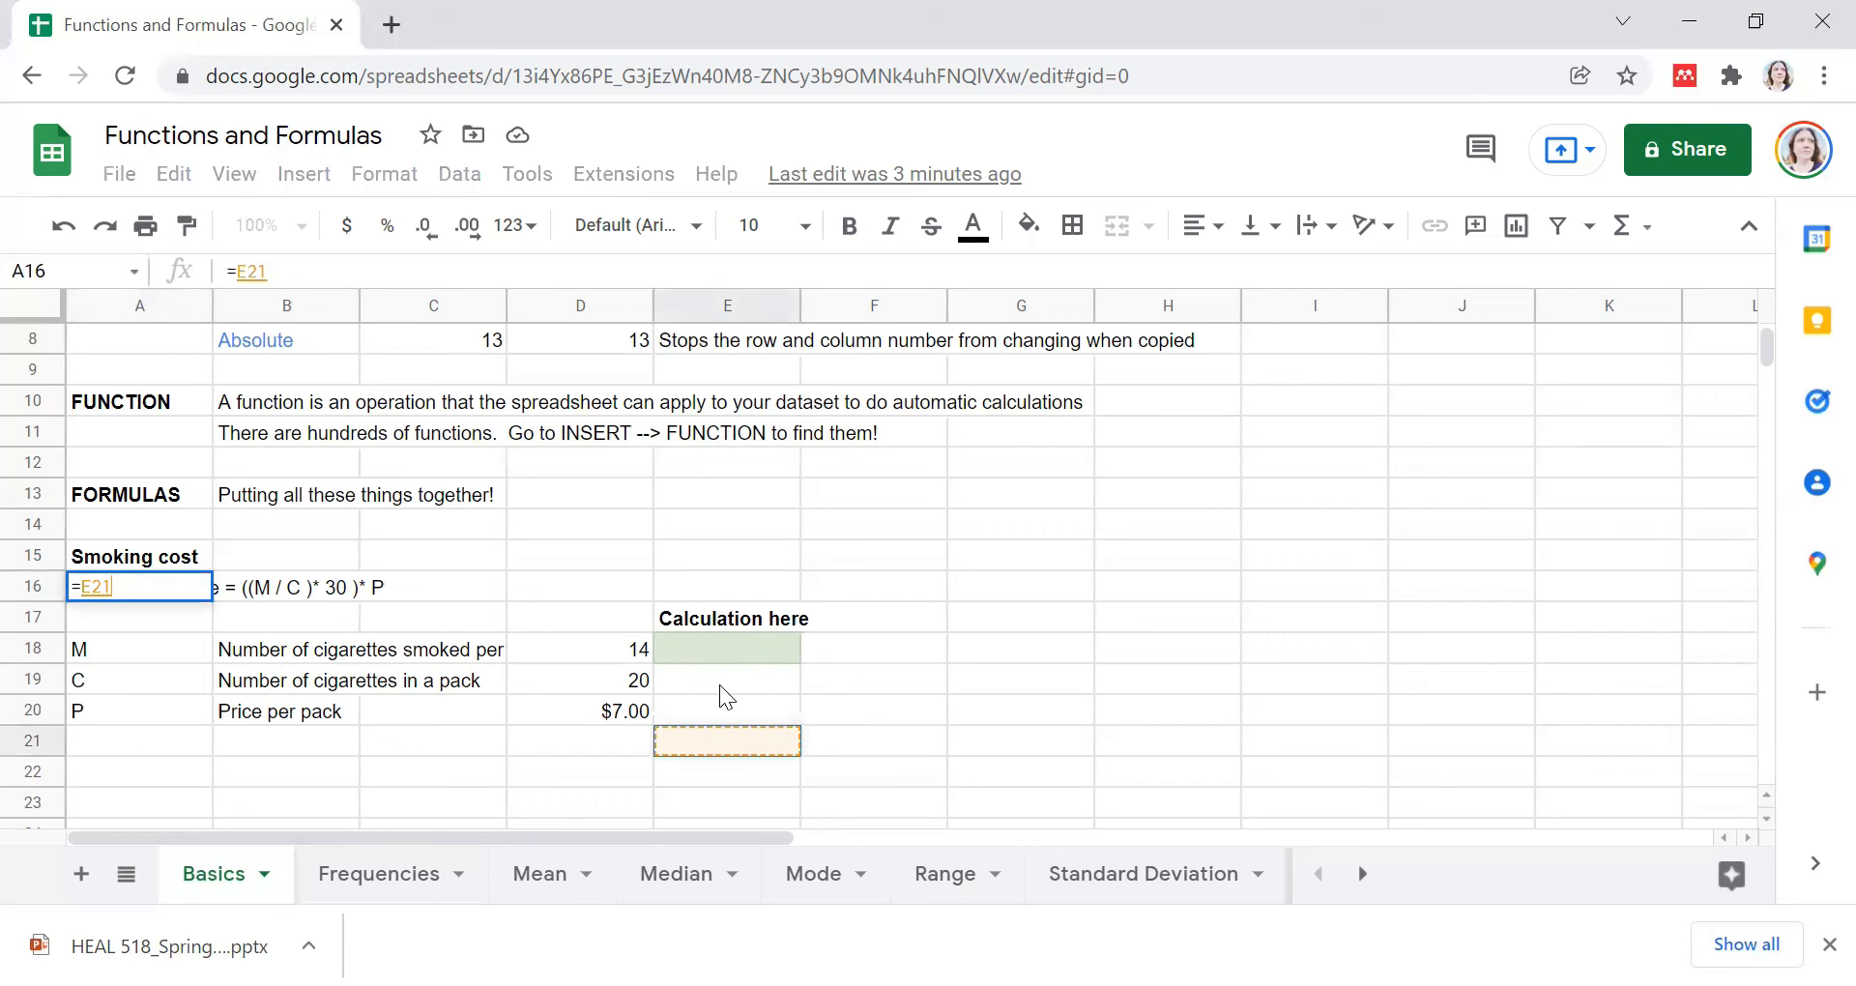
pyautogui.moveTo(269, 272); pyautogui.dragTo(217, 289)
pyautogui.press('BackSpace')
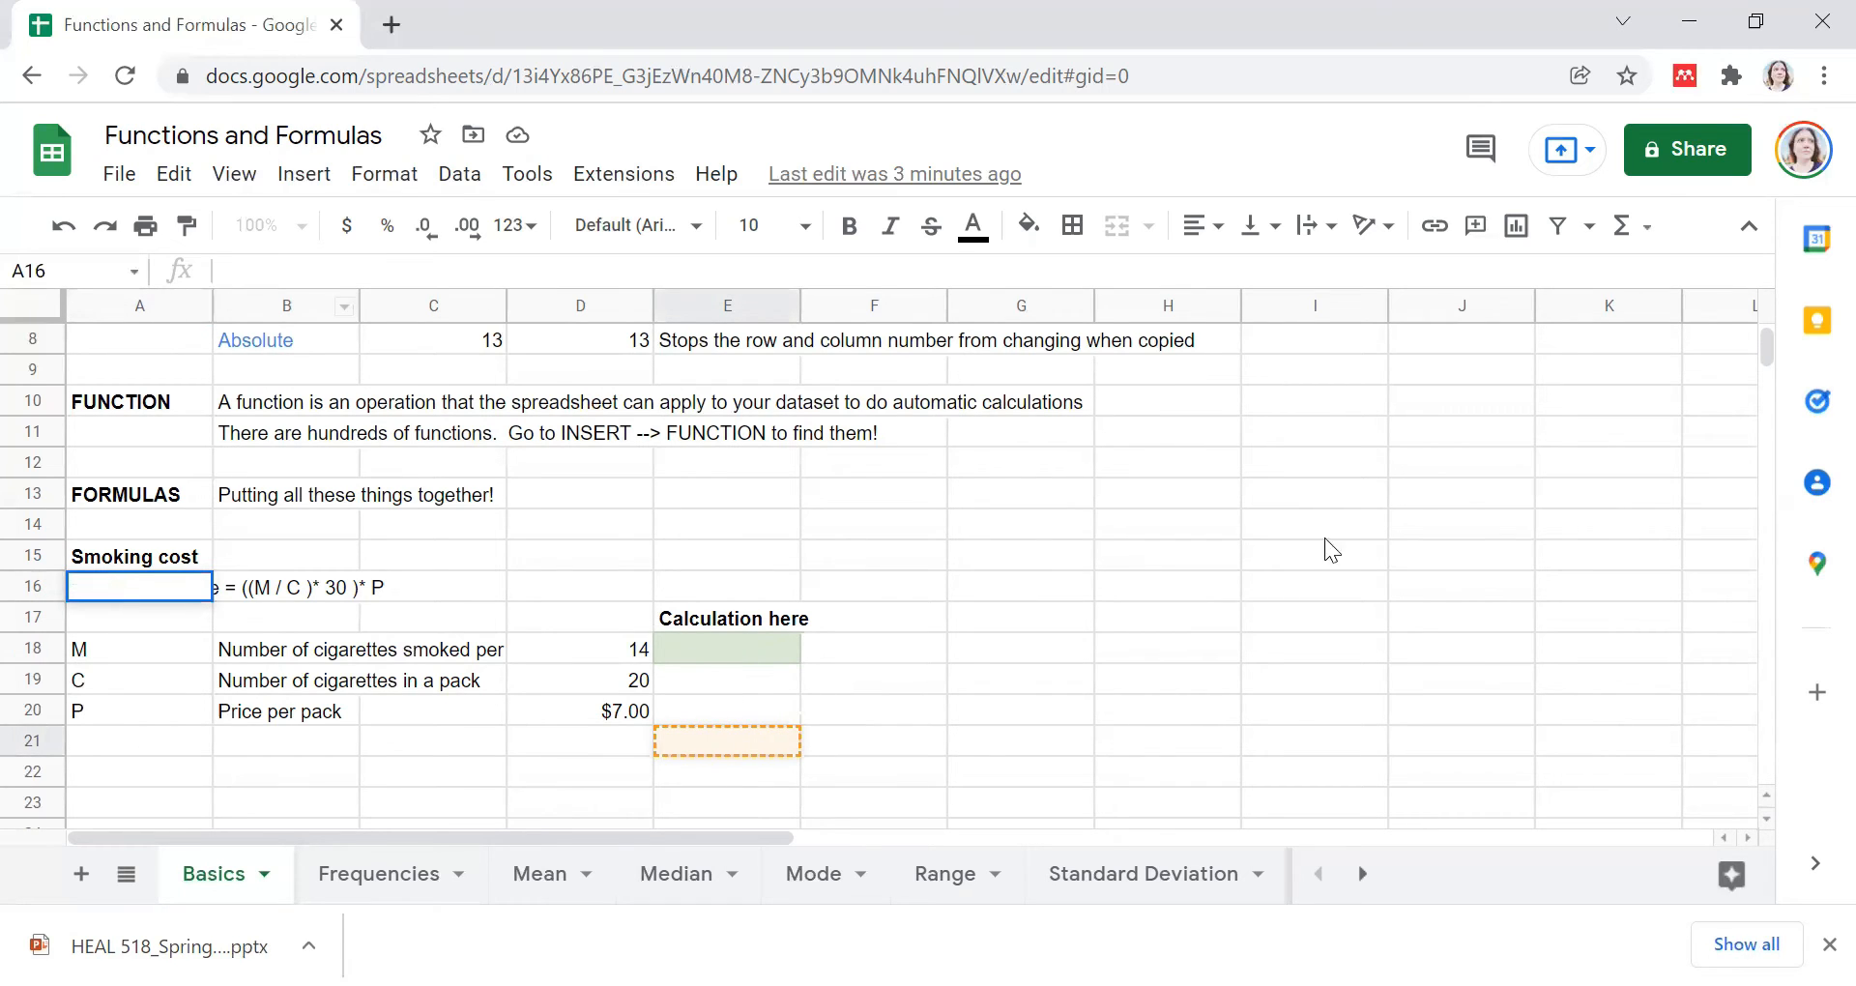
pyautogui.click(1305, 580)
pyautogui.click(170, 582)
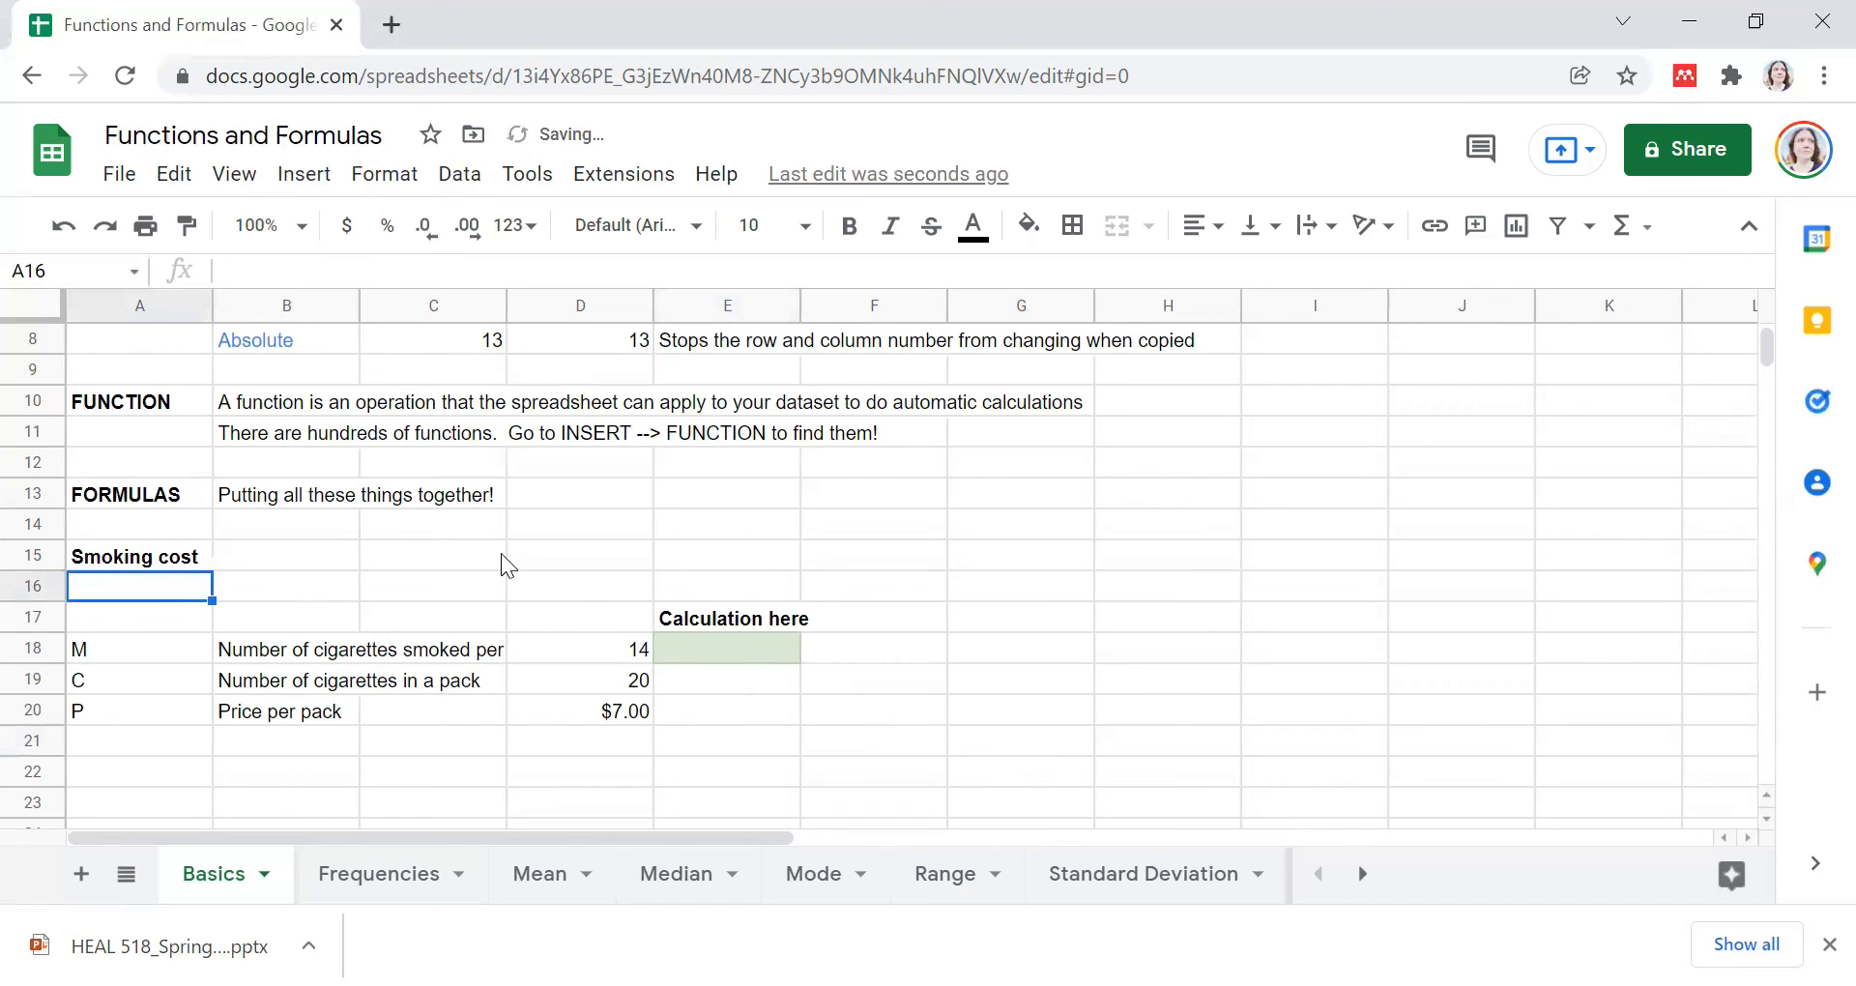
pyautogui.write('Monthly Expense = ((M / C )* 30 )* P')
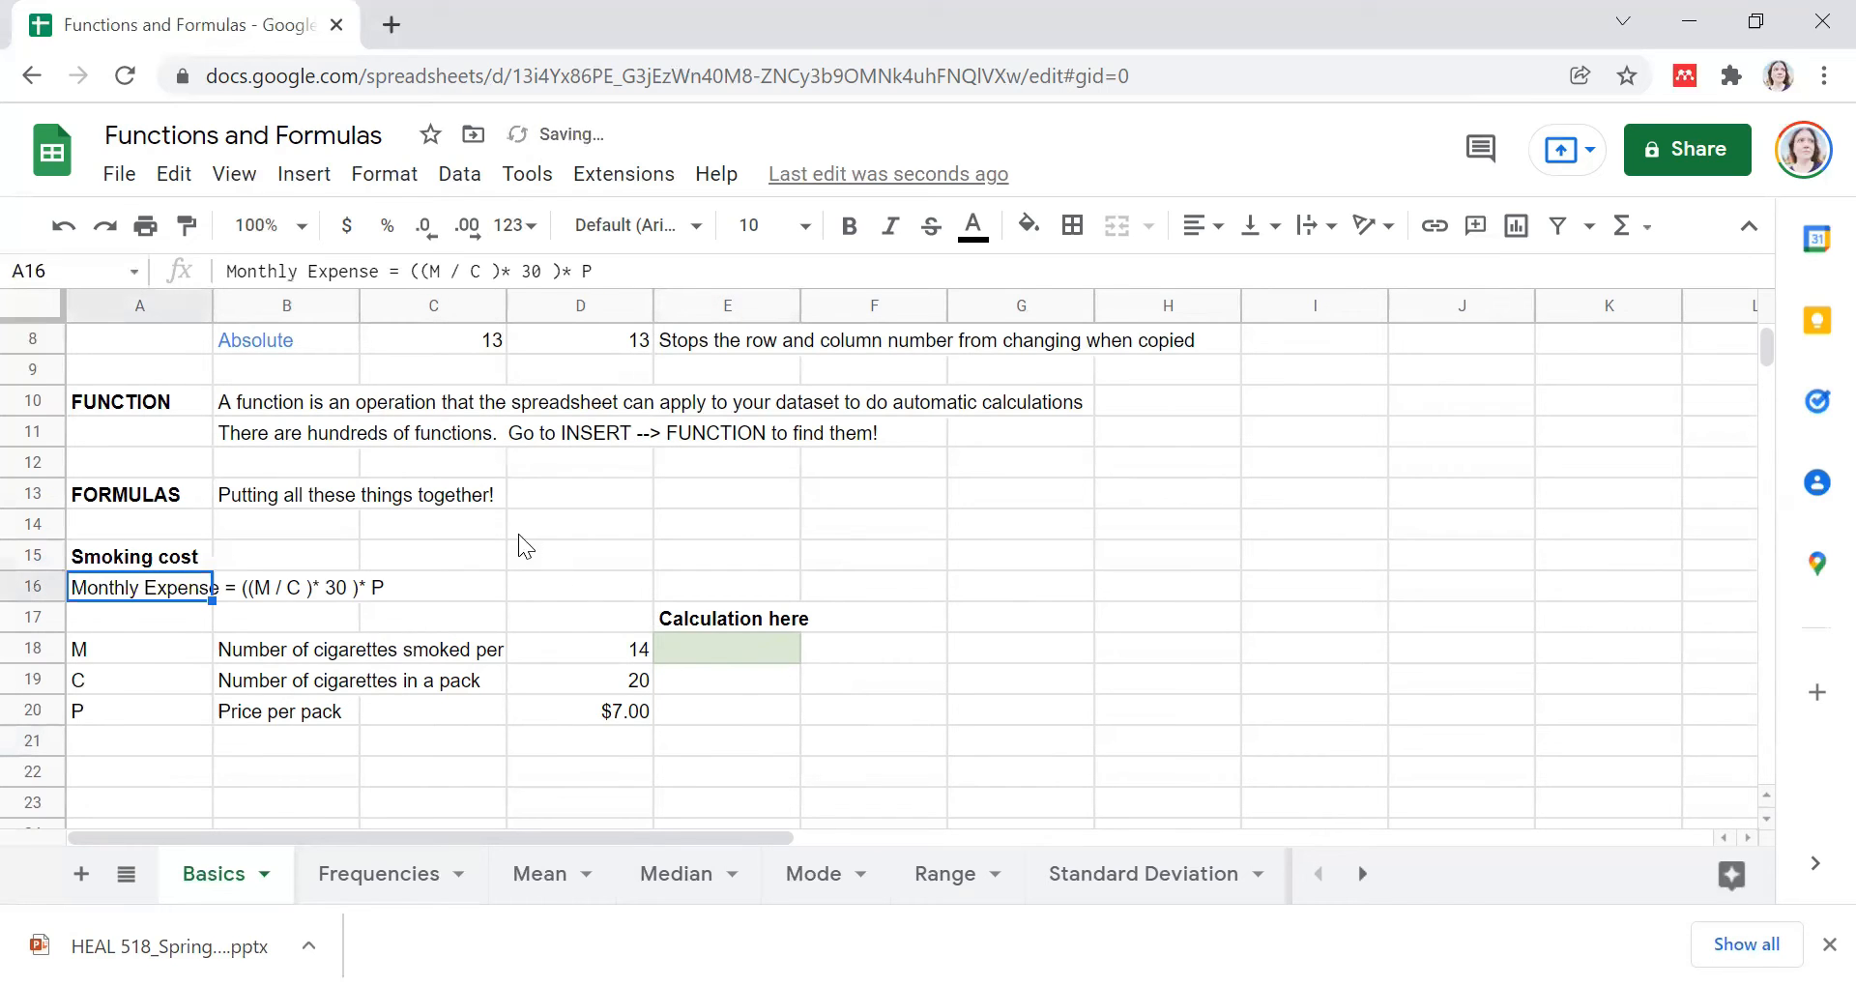
pyautogui.click(949, 564)
# Step: Enter the formula =(D18/D19)*30 in the green calculation cell E18
pyautogui.click(720, 655)
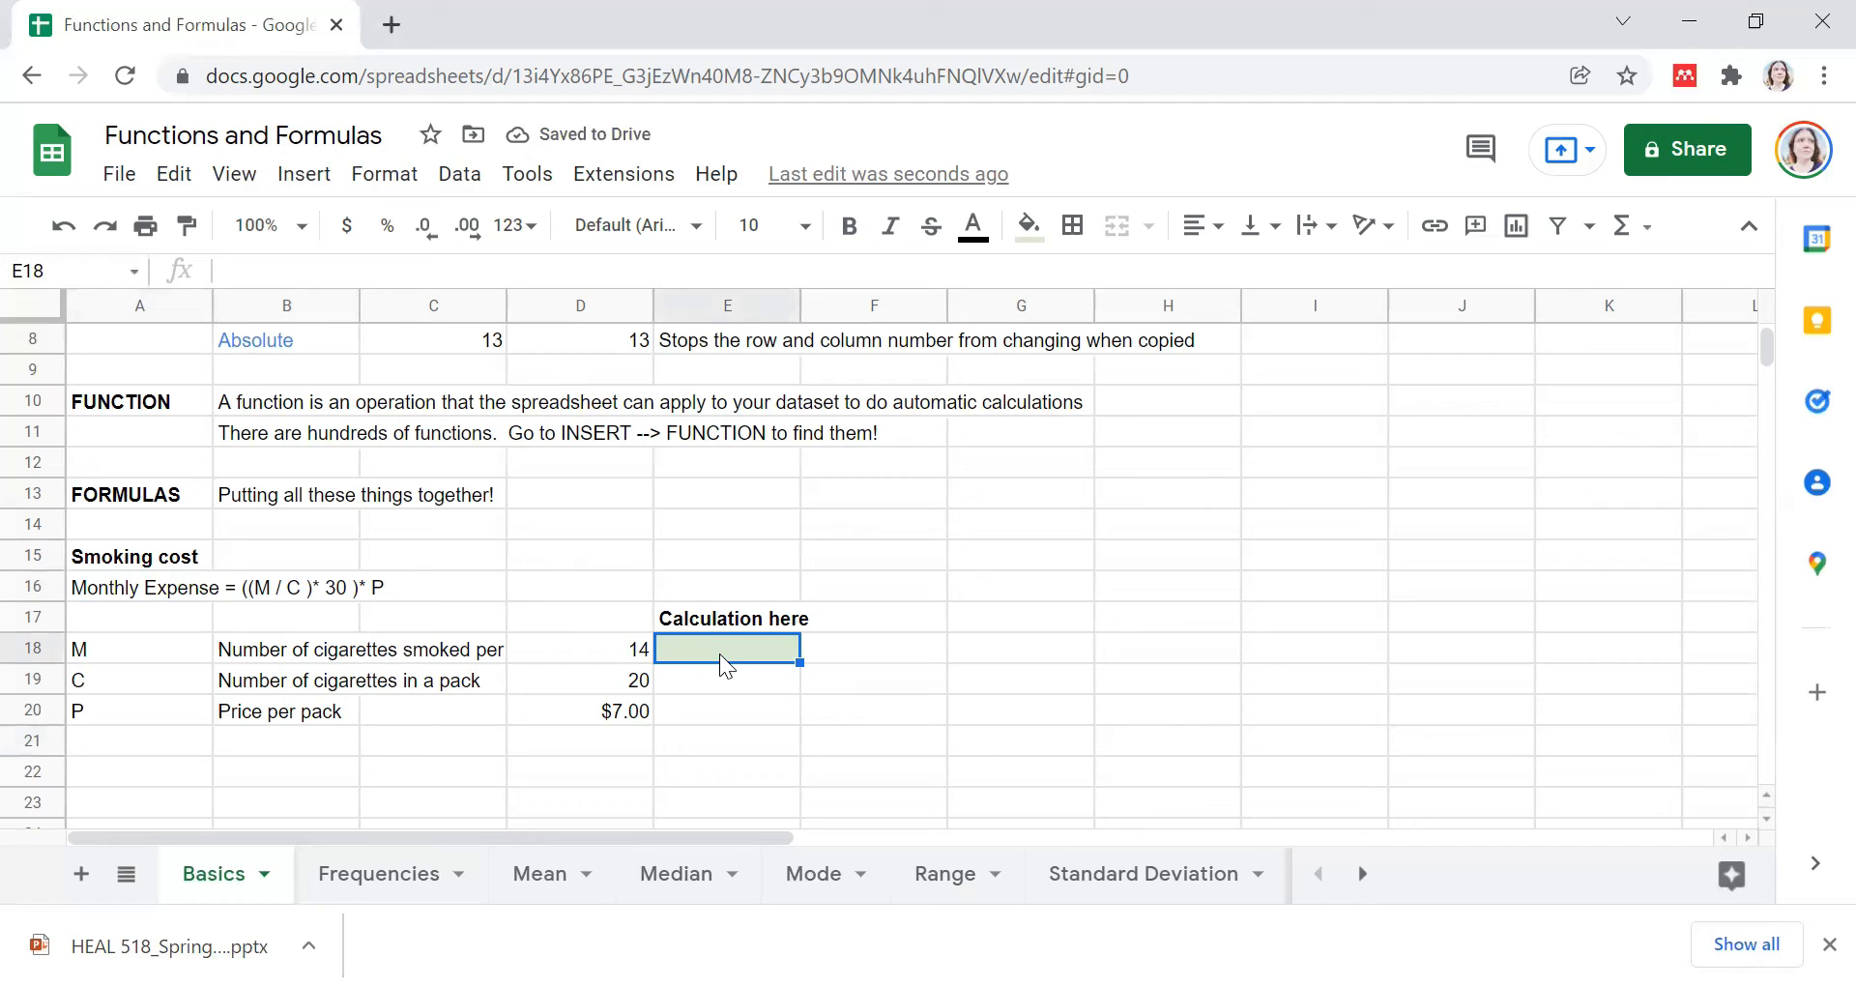
pyautogui.write('=')
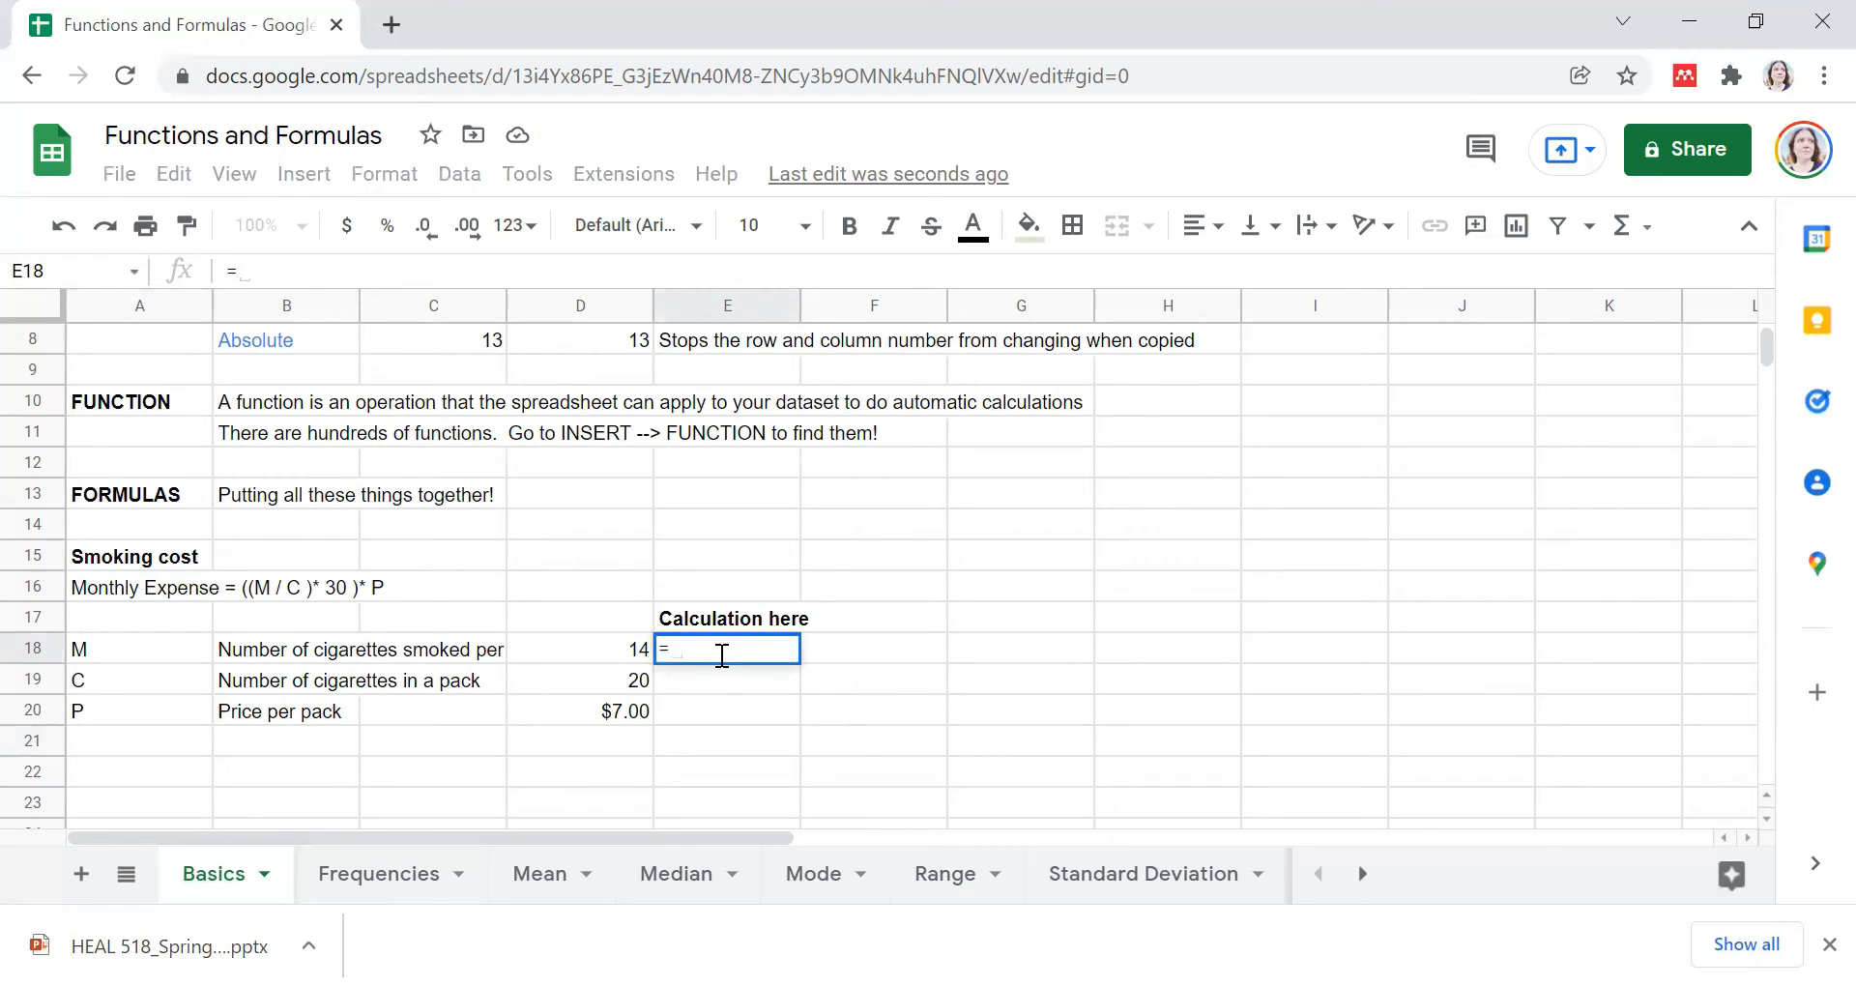
pyautogui.write('((')
pyautogui.press('BackSpace')
pyautogui.click(629, 657)
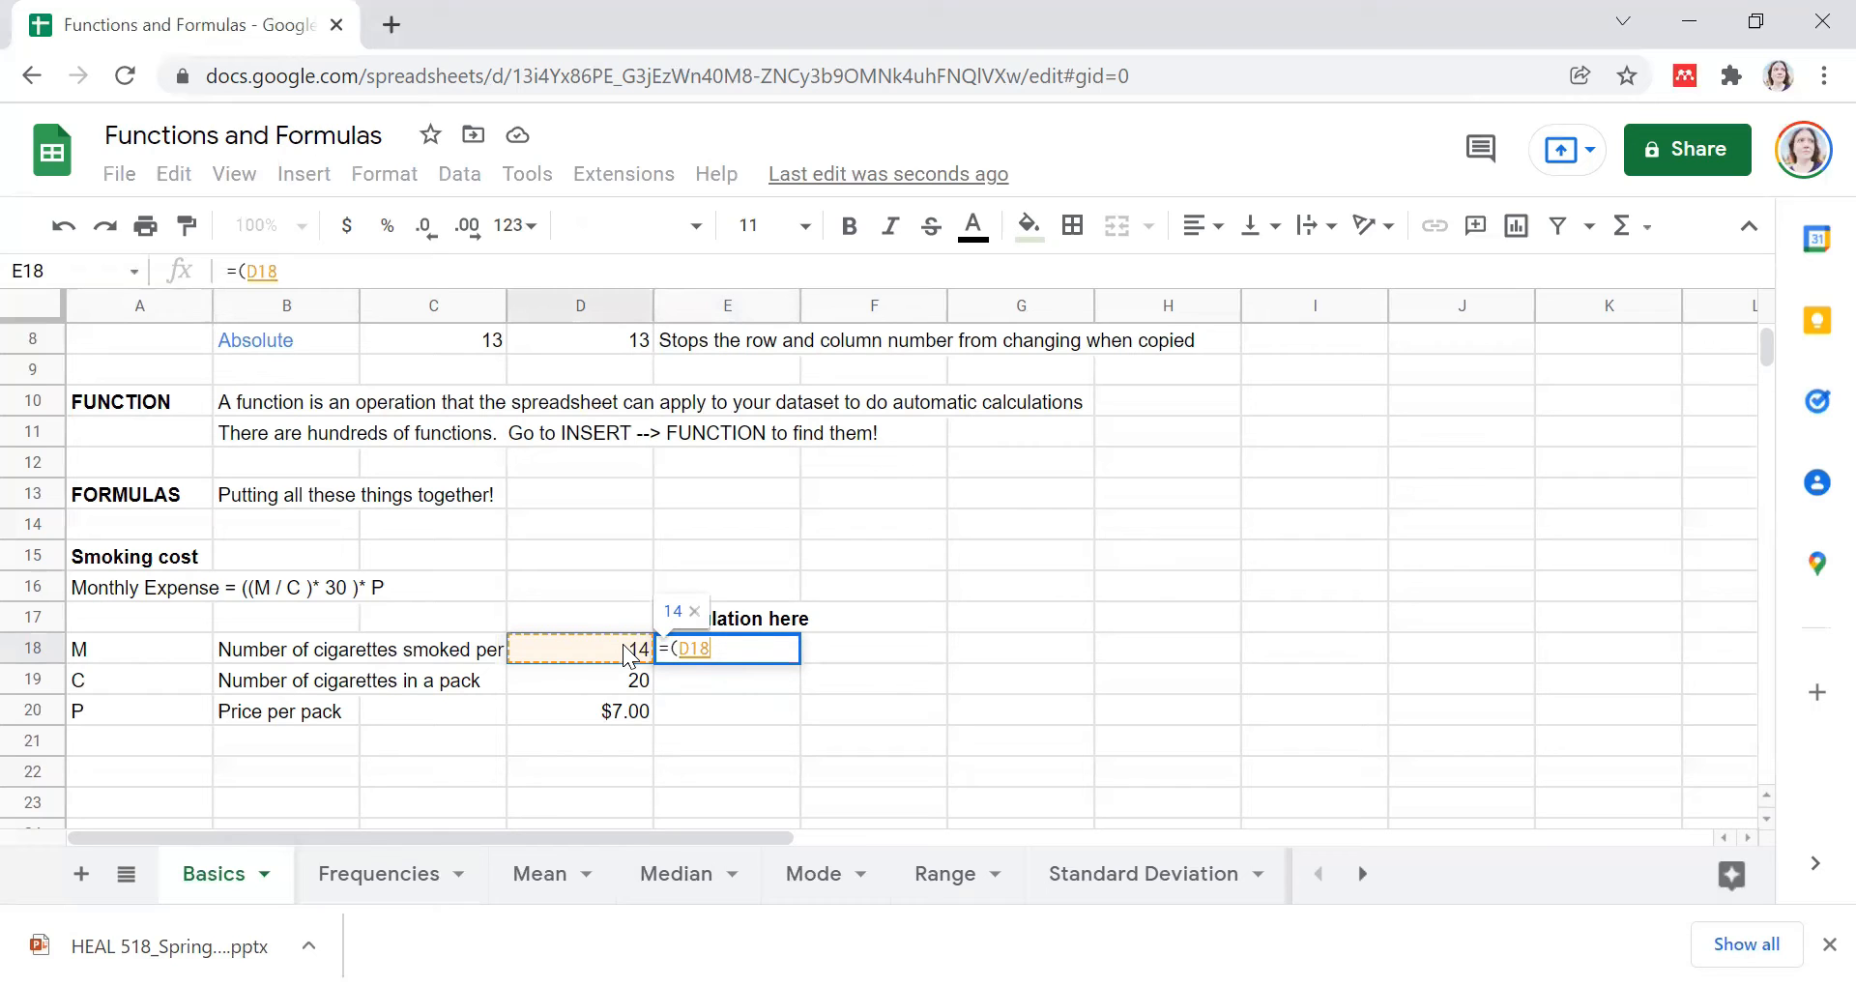
pyautogui.write('/')
pyautogui.click(606, 679)
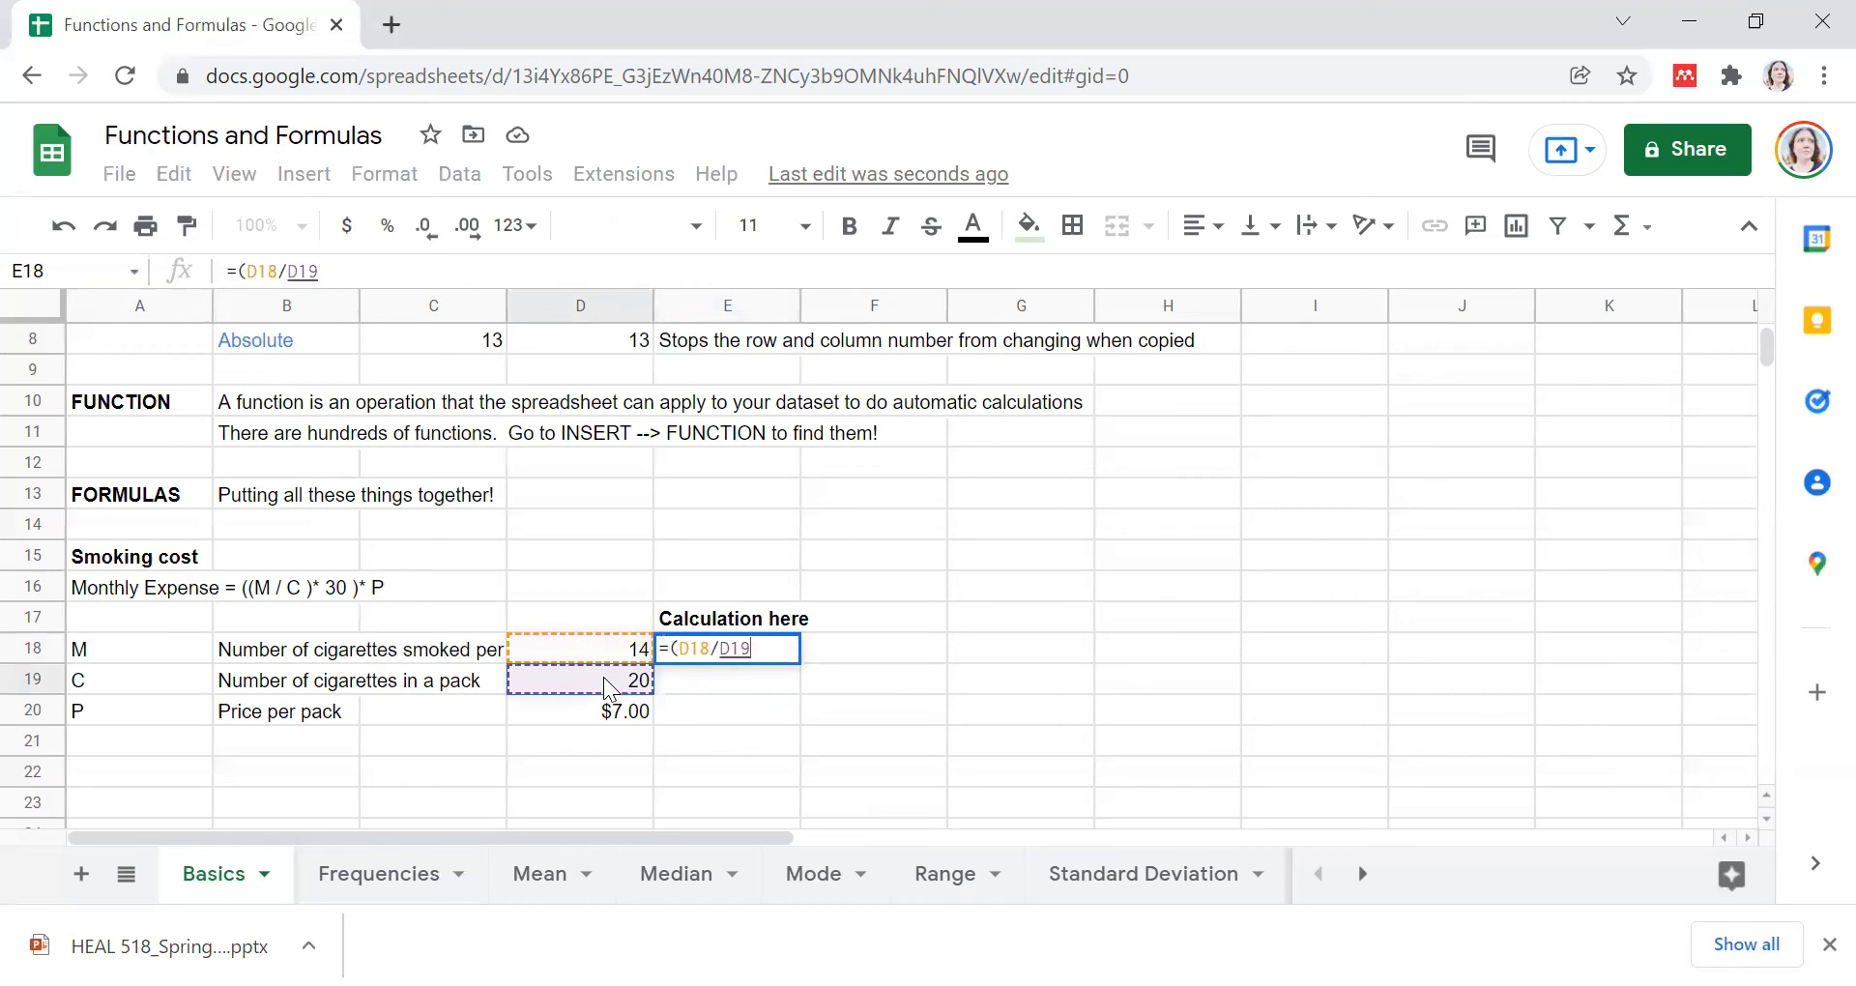
pyautogui.write(')')
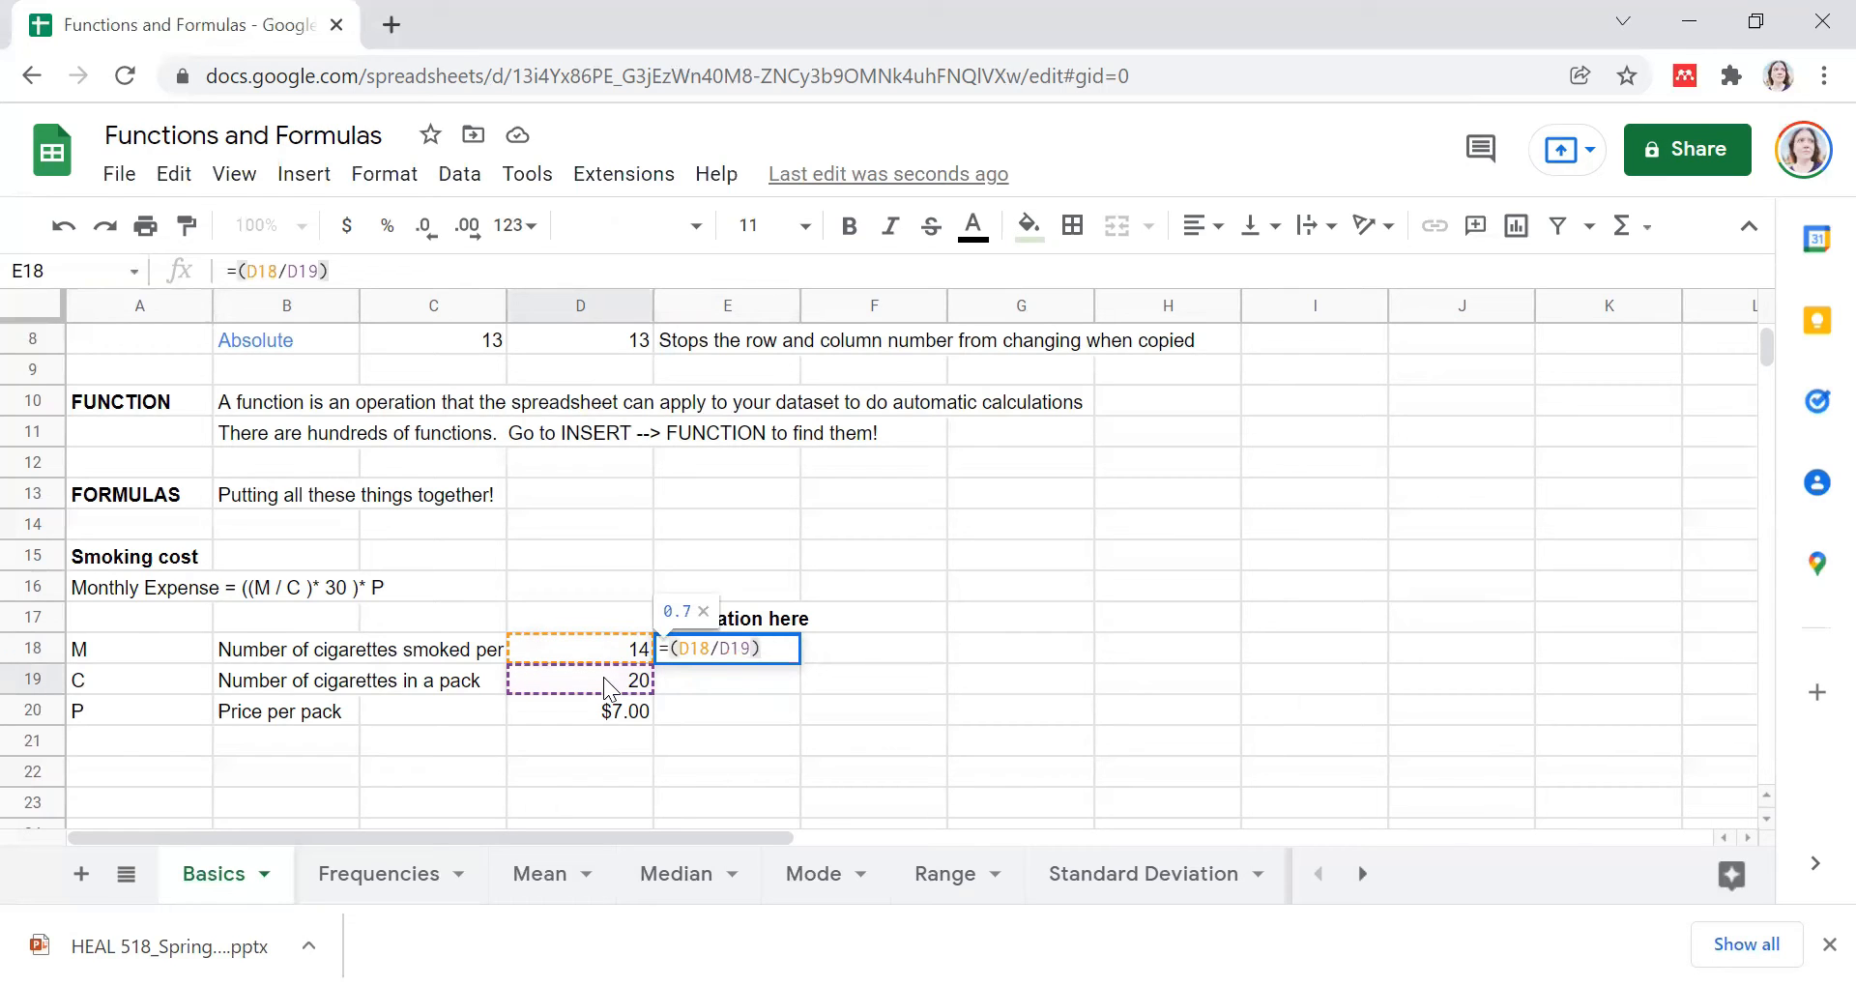
pyautogui.write('*30')
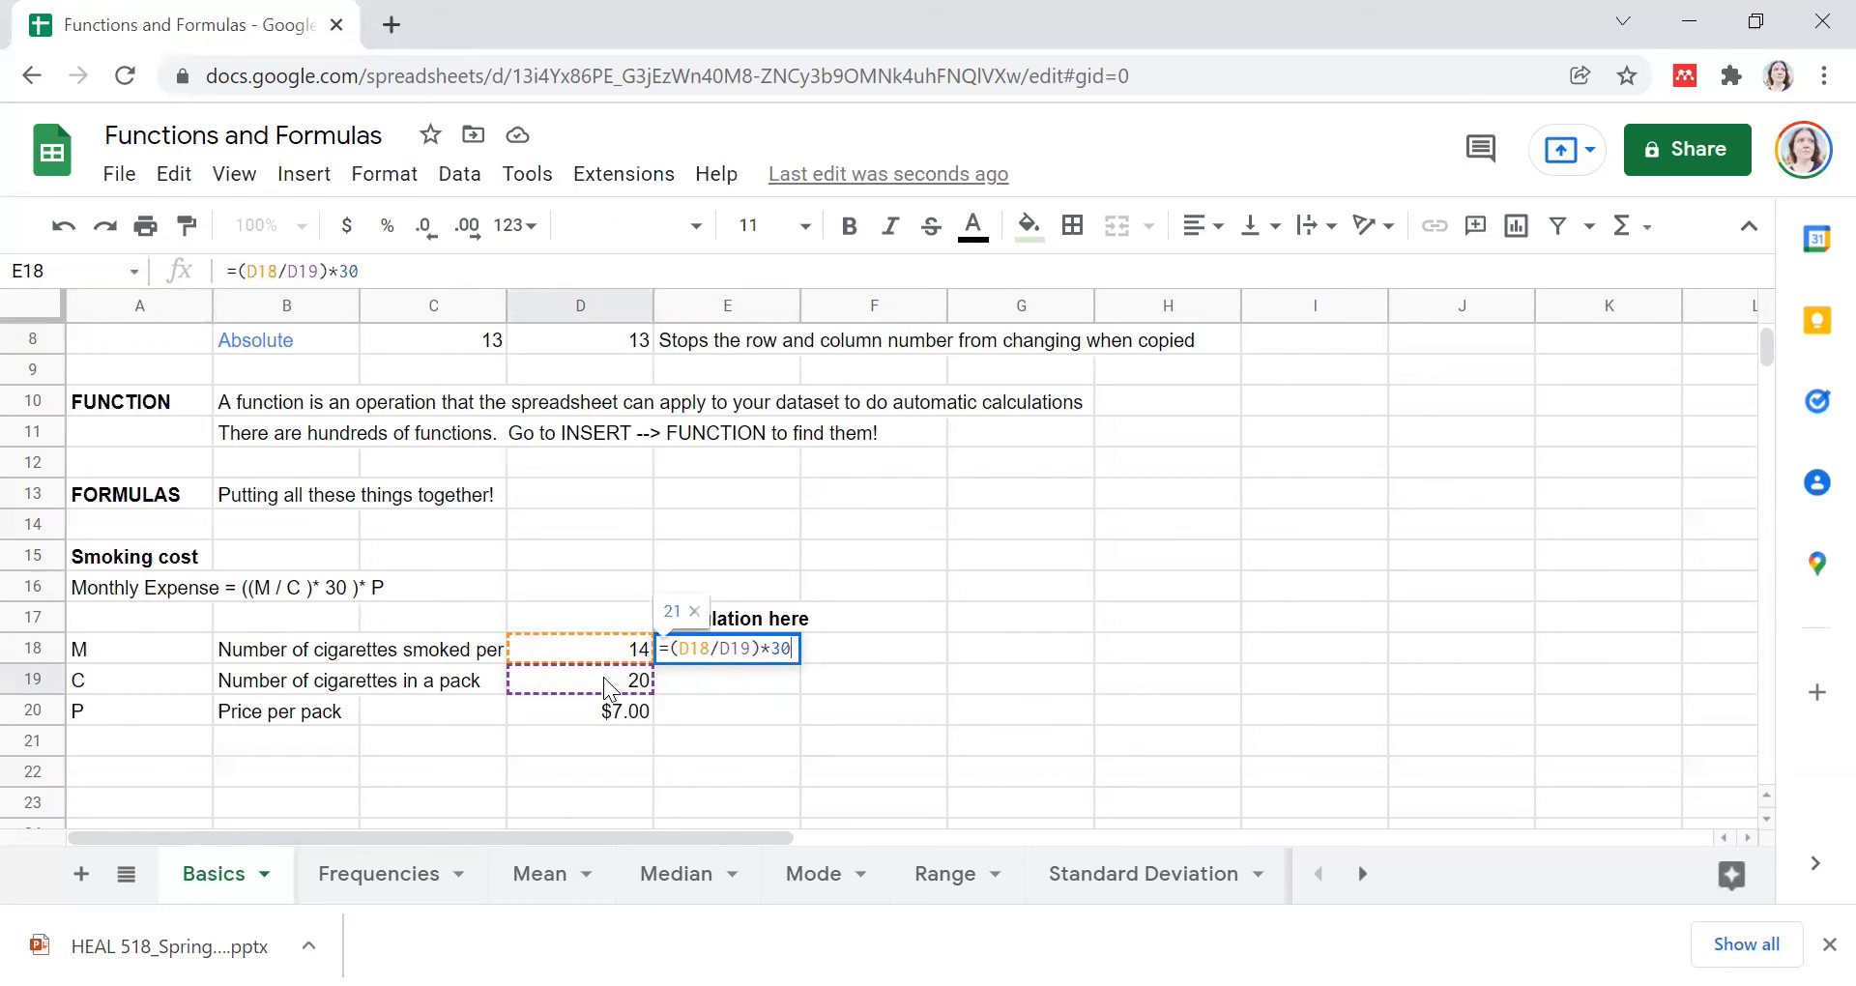
pyautogui.press('Return')
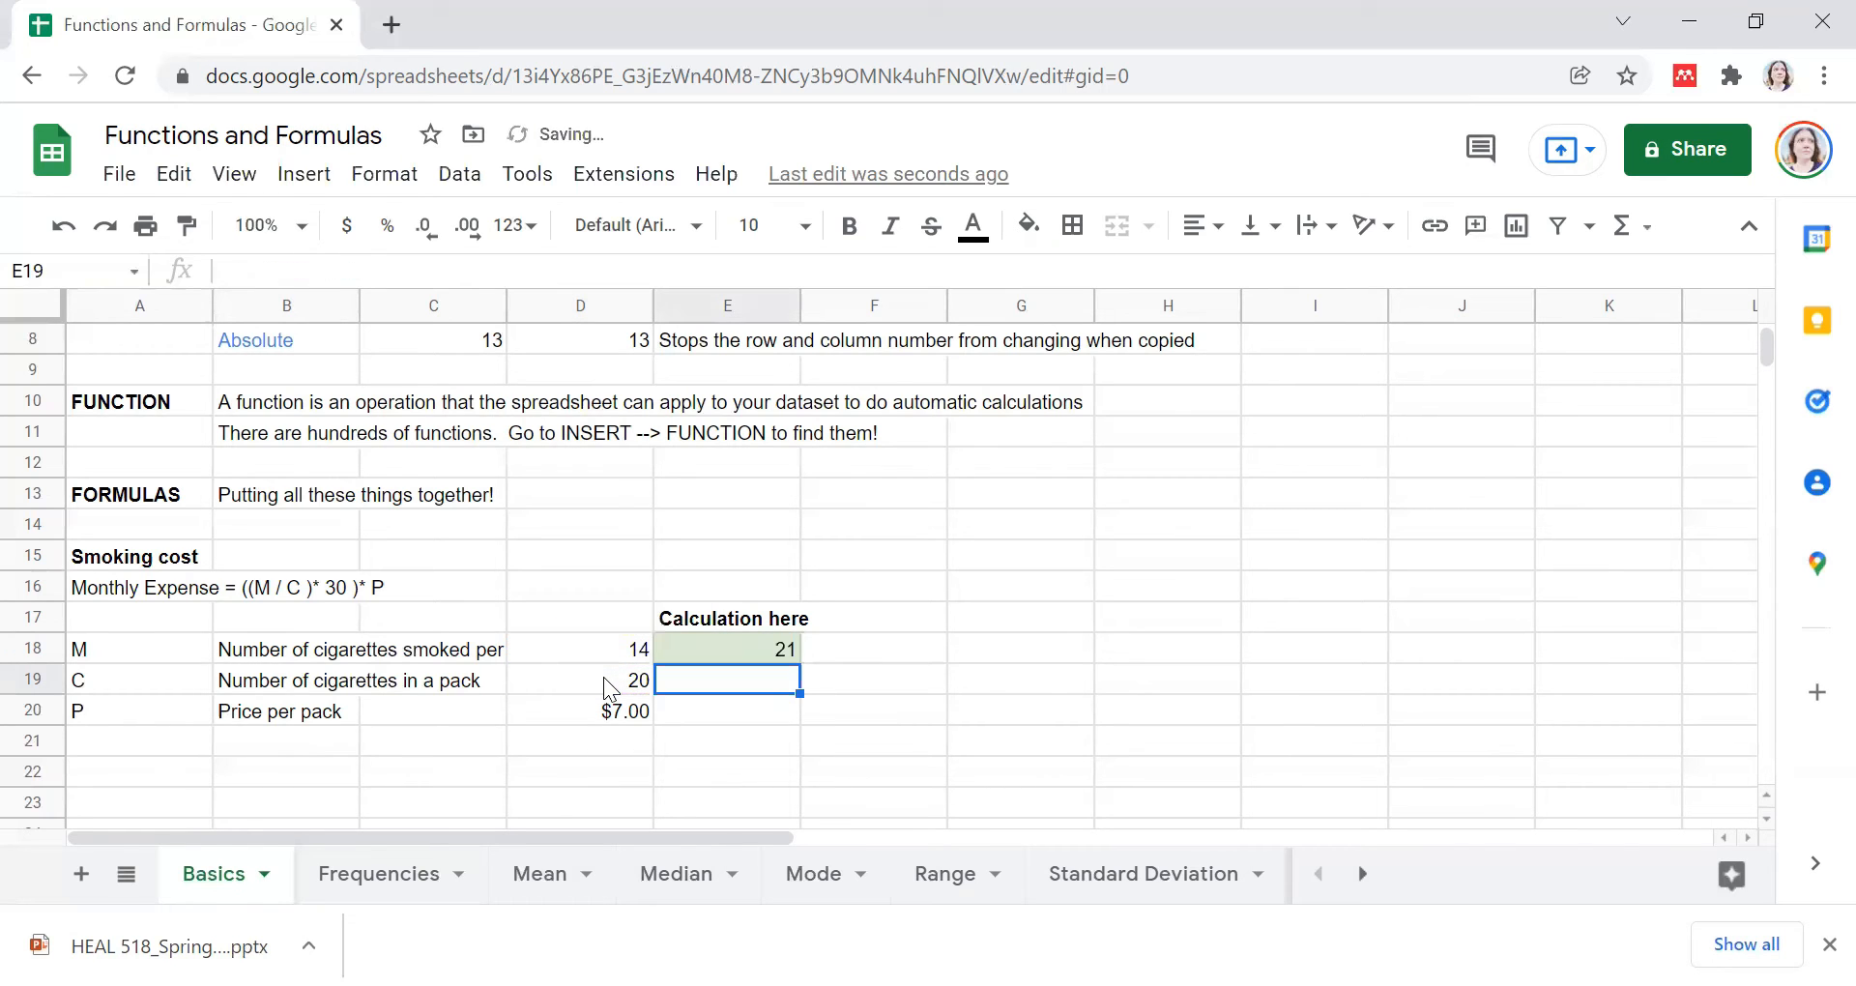
# Step: Extend the formula in E18 to =((D18/D19)*30)*D20 so it multiplies by the price per pack
pyautogui.click(722, 654)
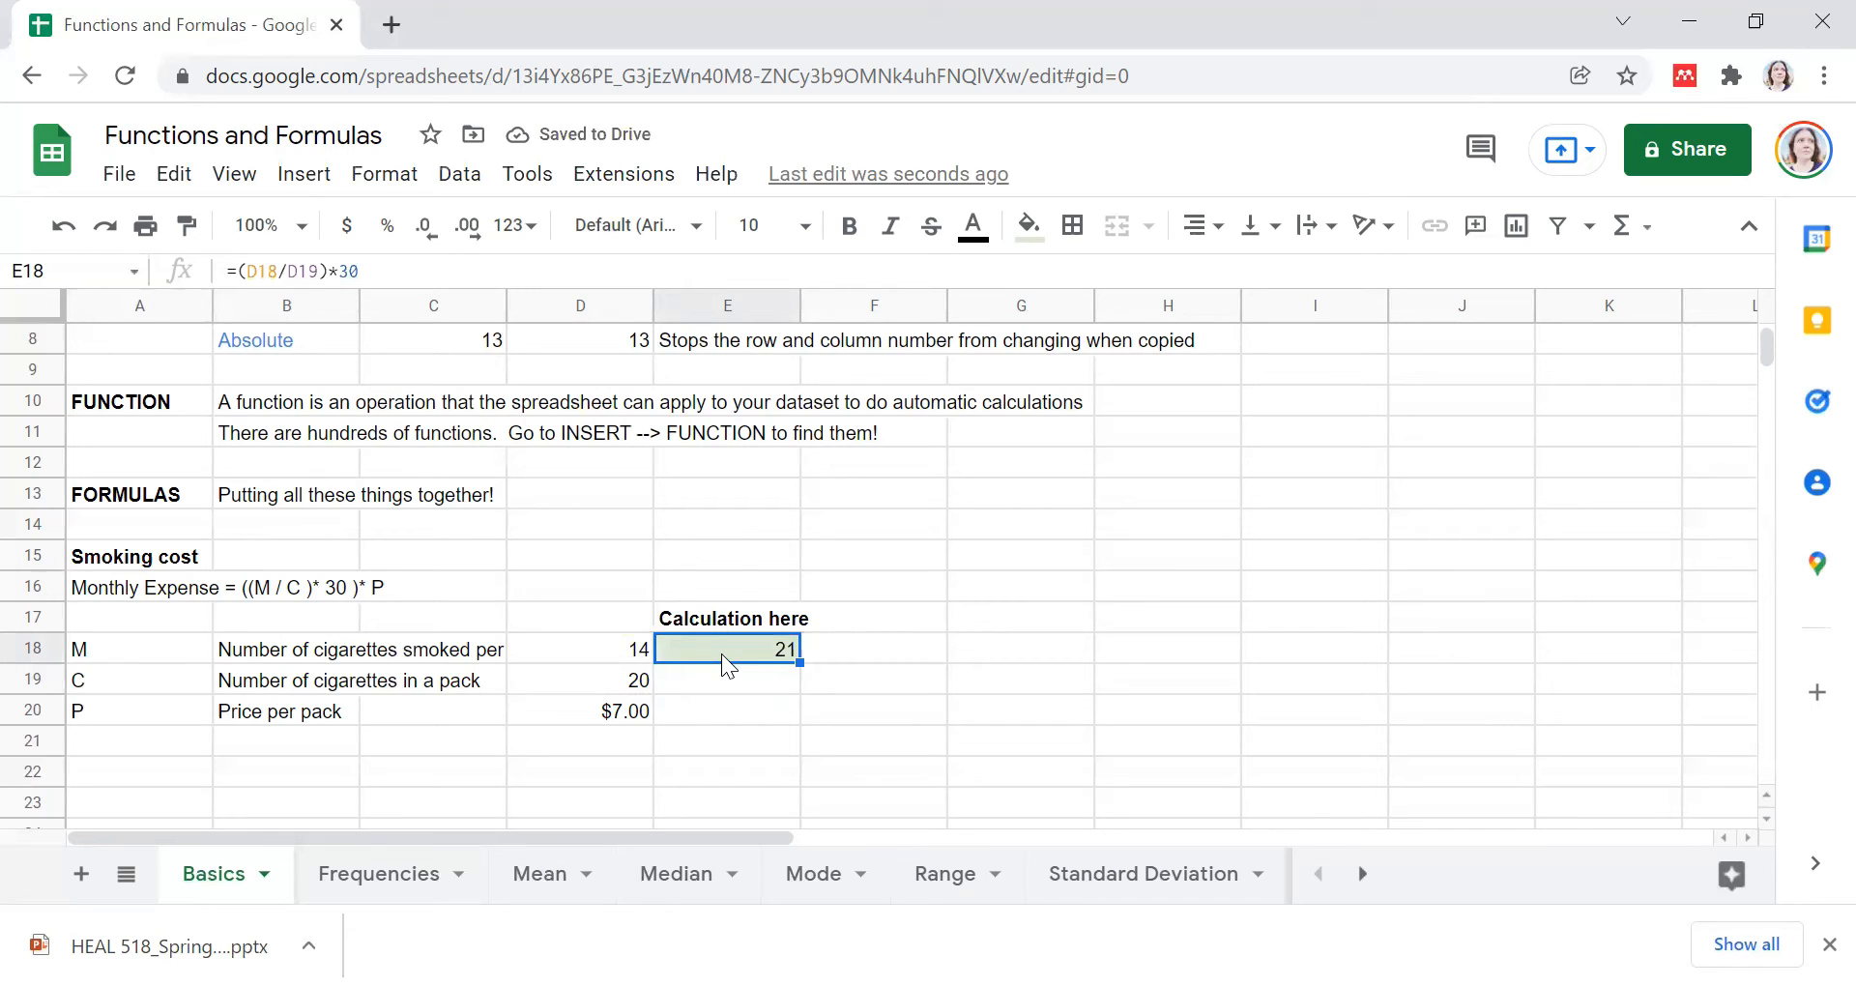
pyautogui.click(366, 271)
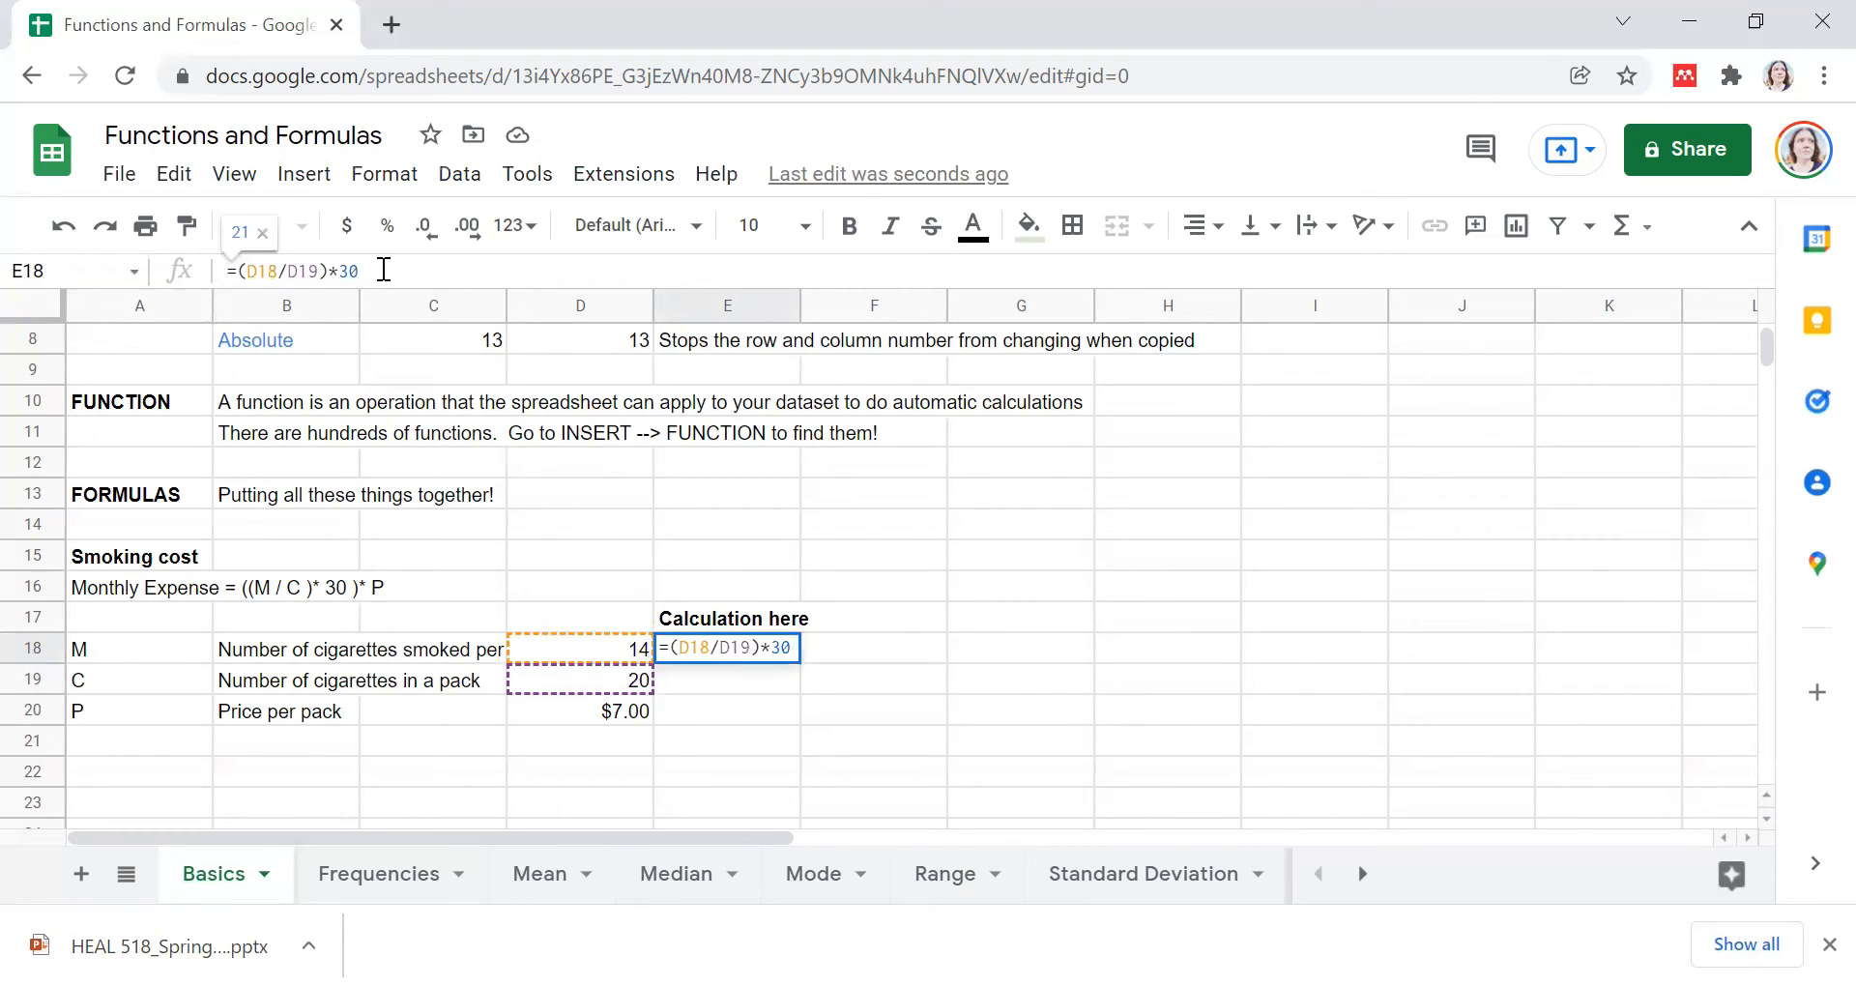
pyautogui.write(')')
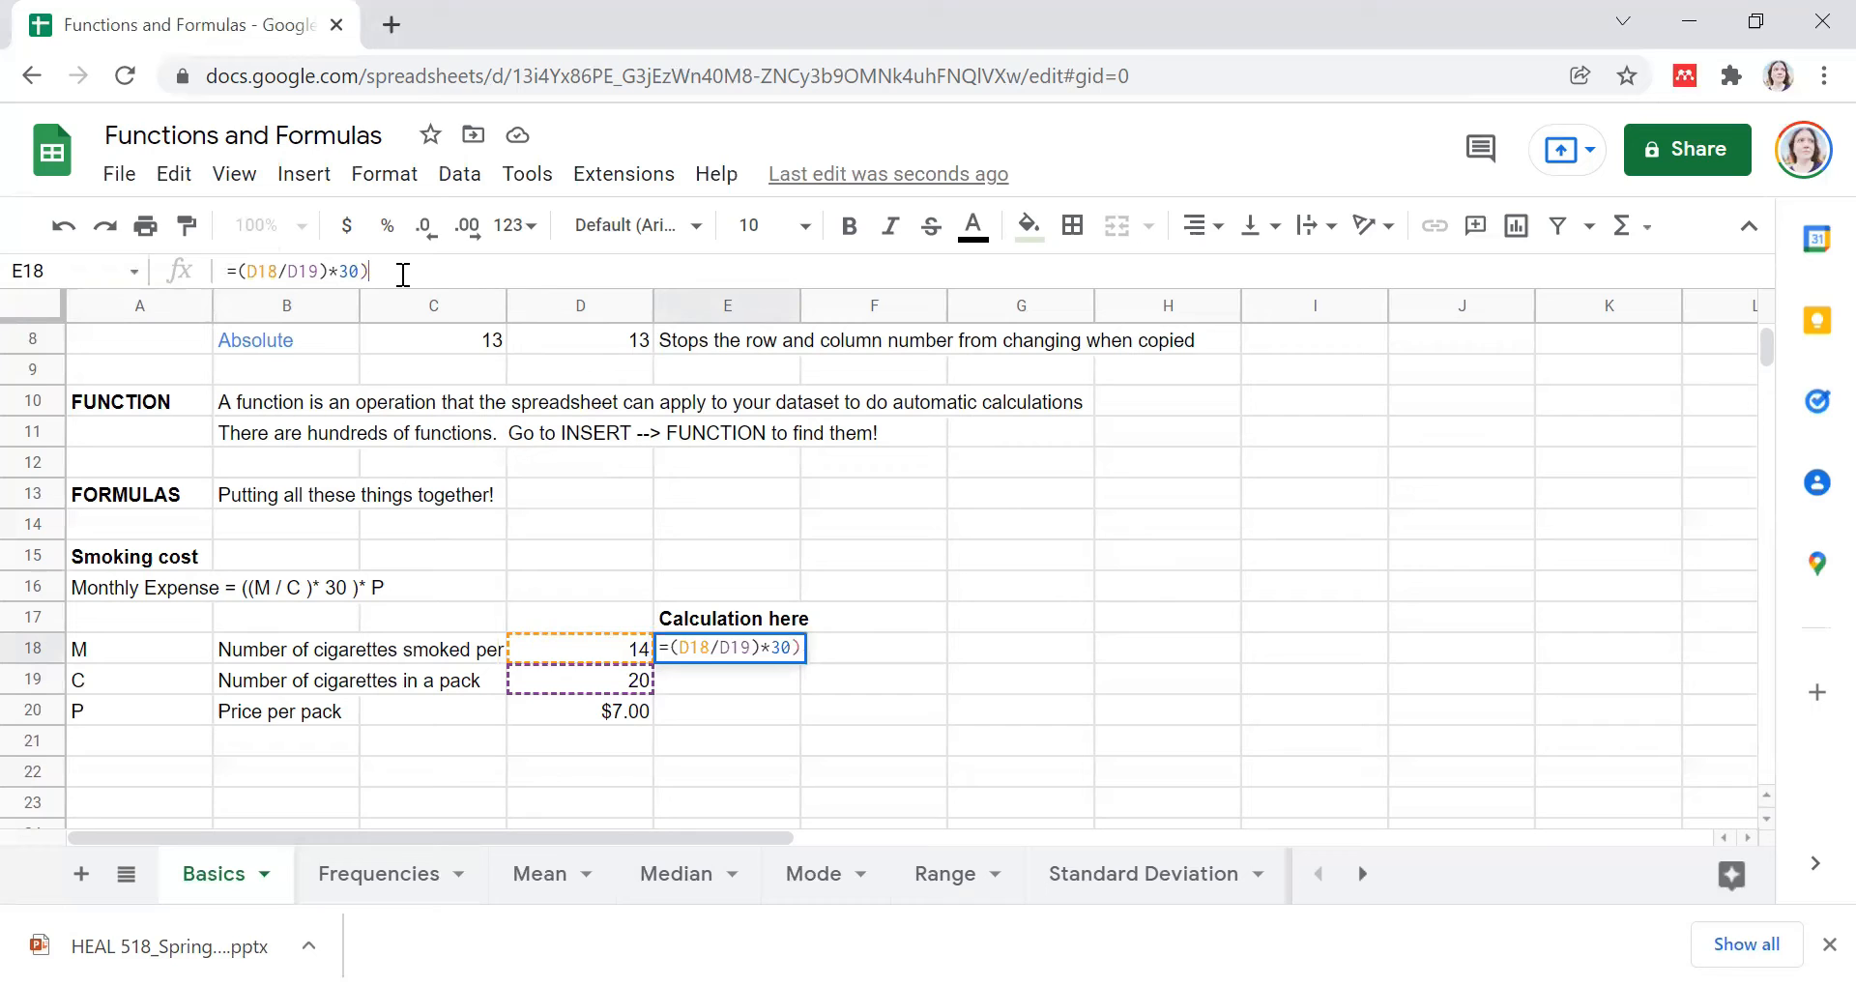
pyautogui.click(241, 271)
pyautogui.write('(')
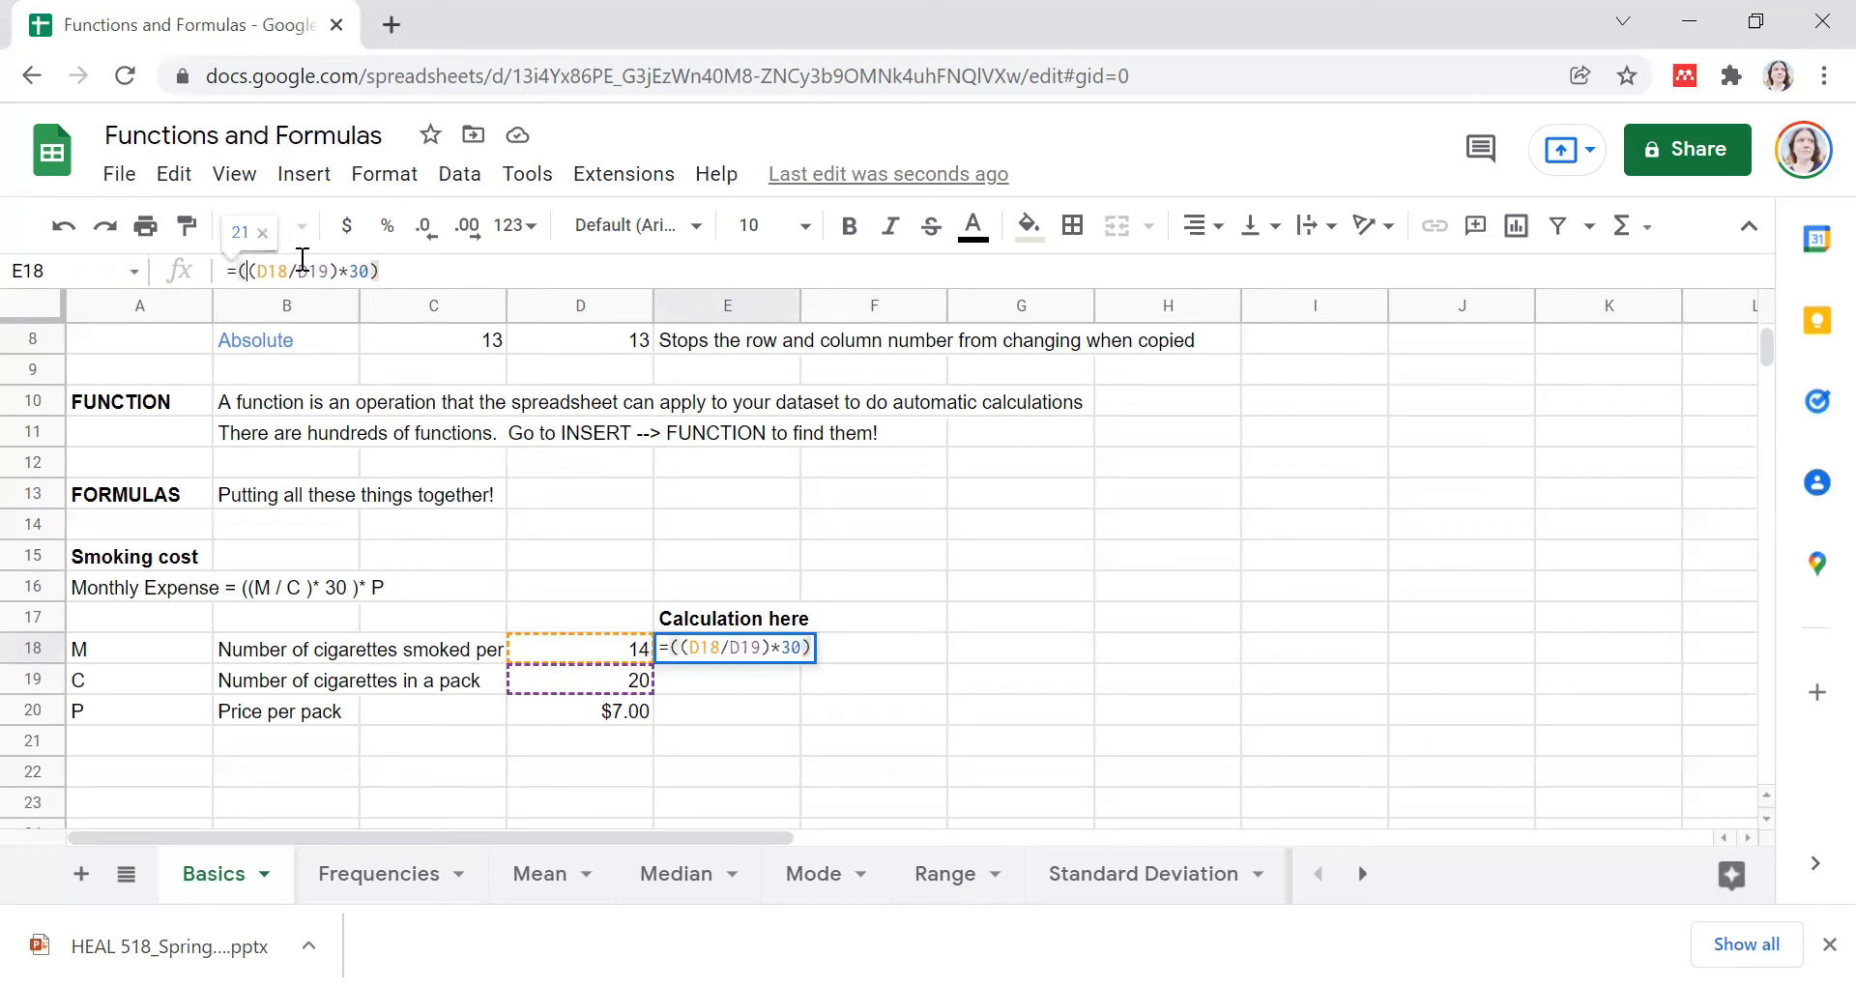
pyautogui.click(392, 274)
pyautogui.write('*')
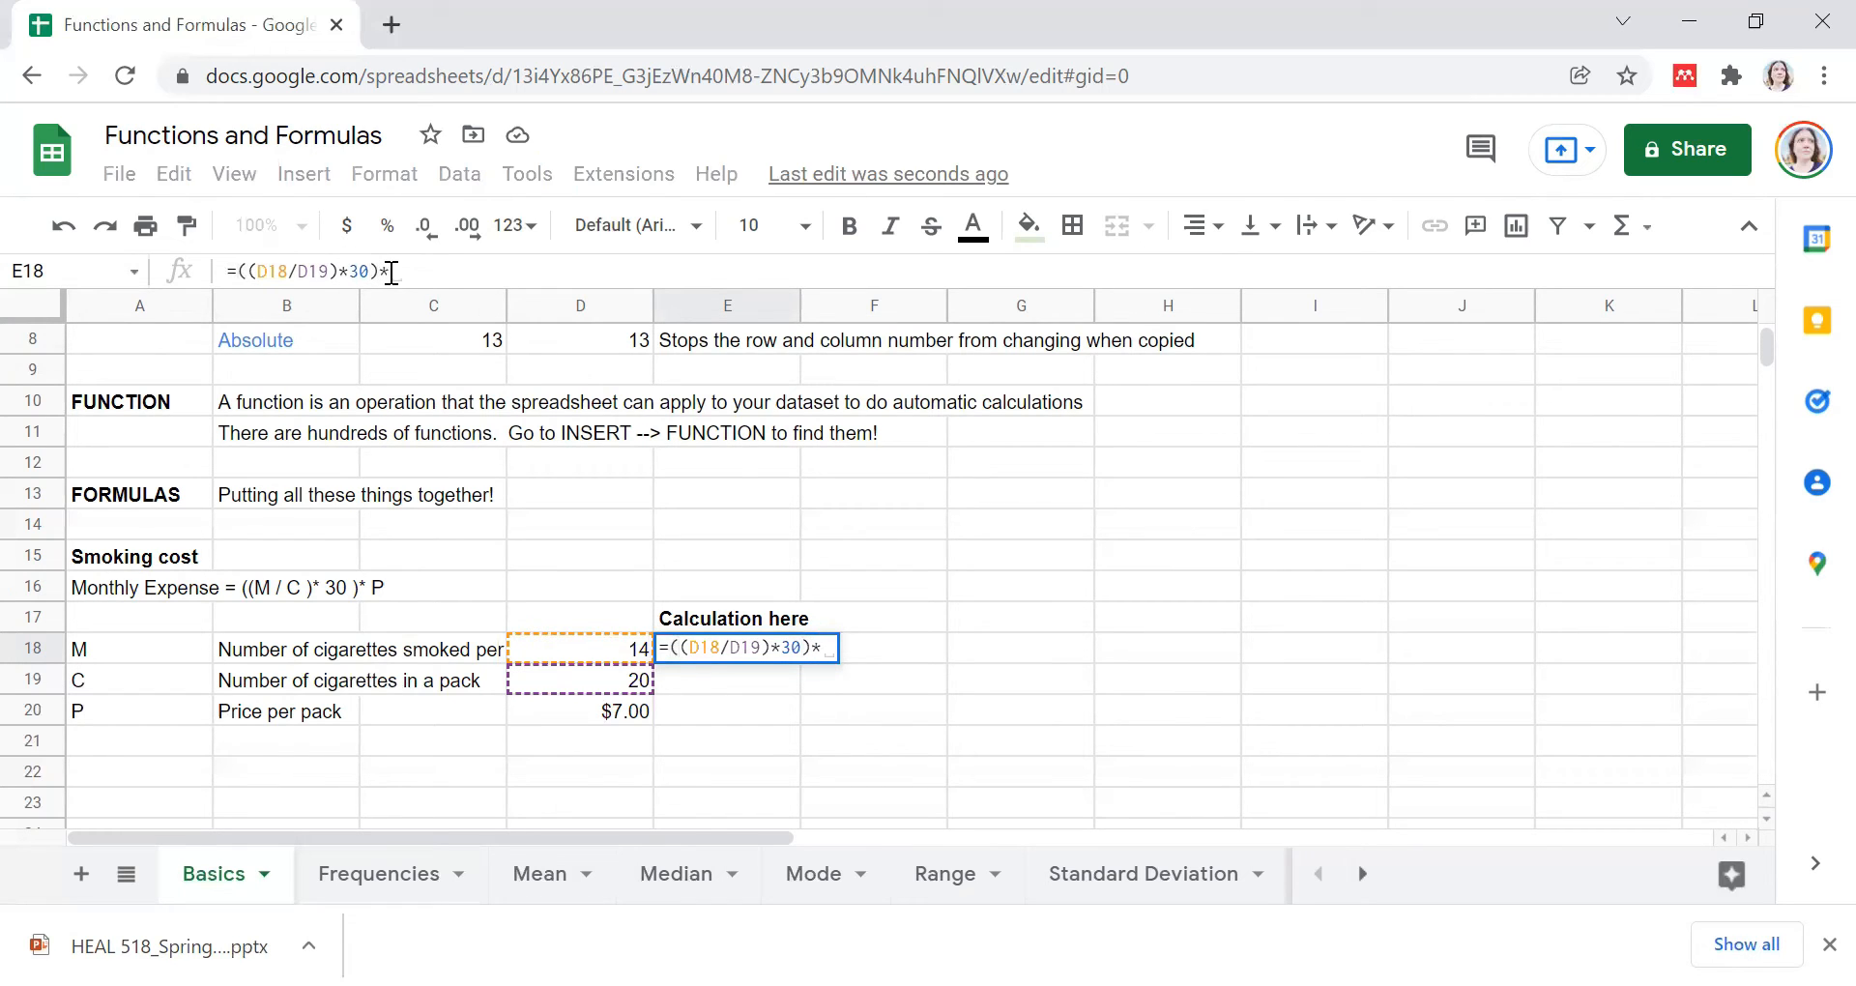
pyautogui.click(591, 709)
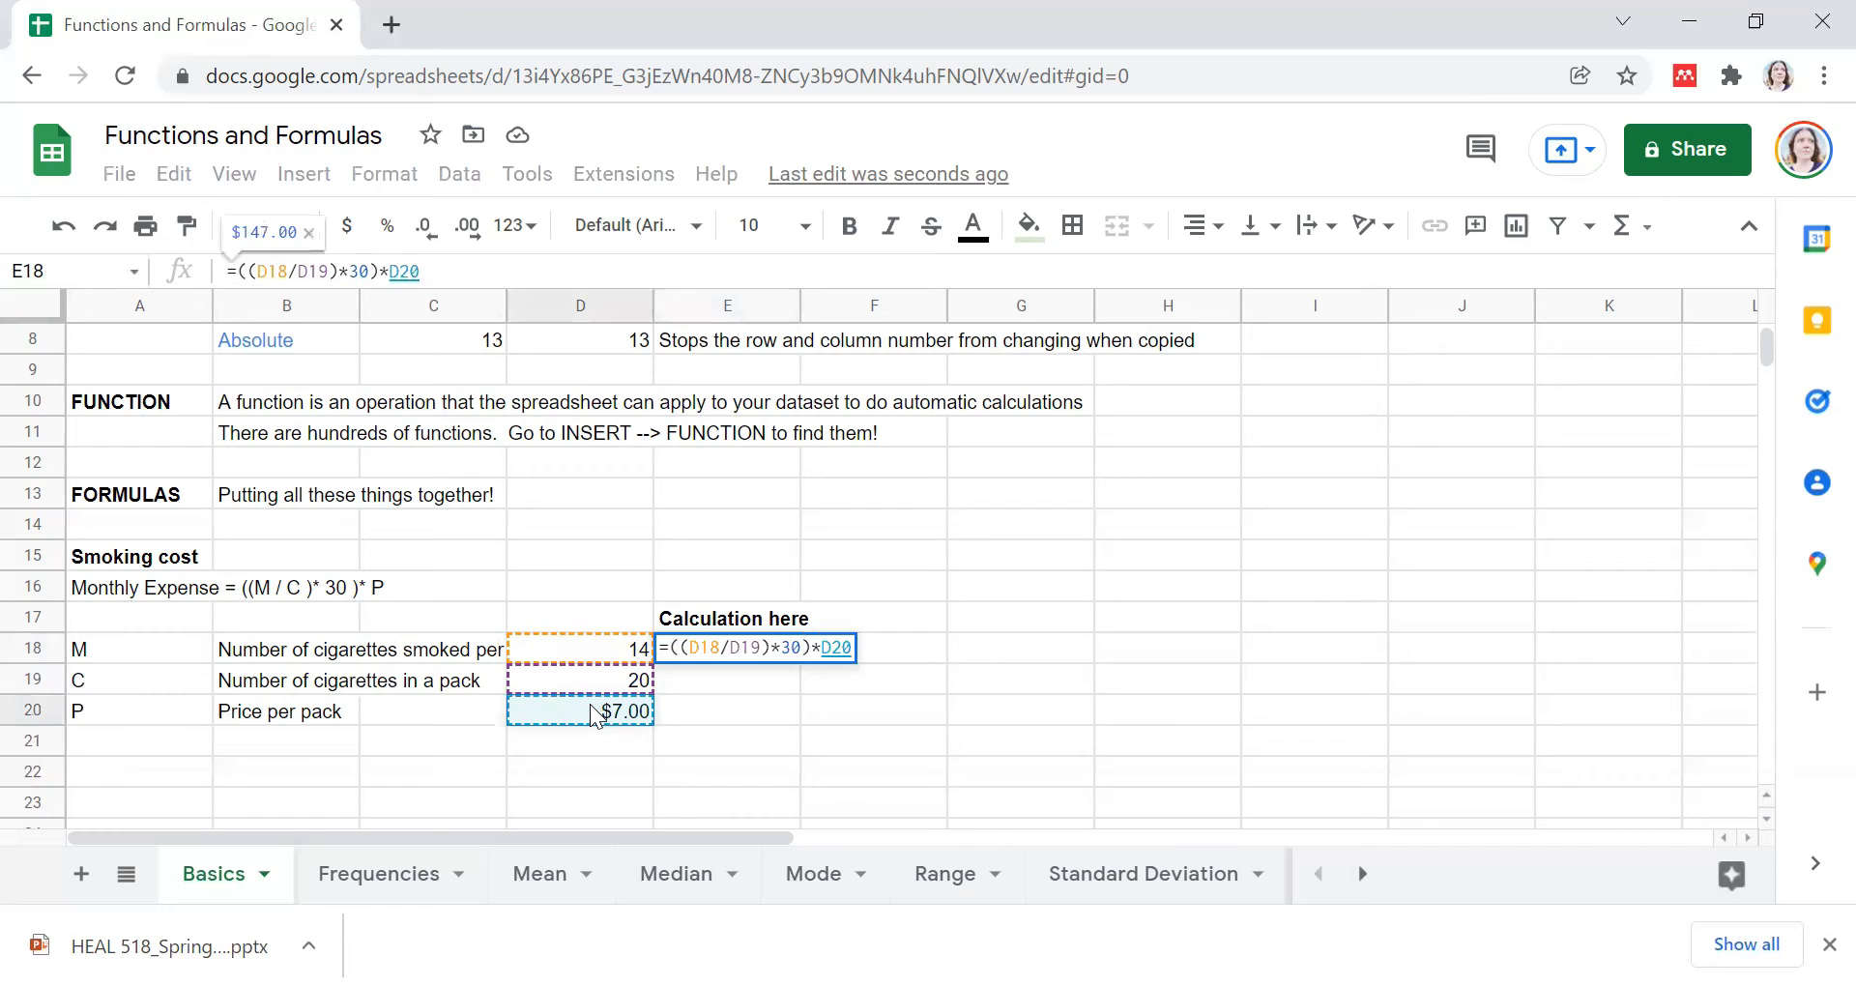
pyautogui.press('Return')
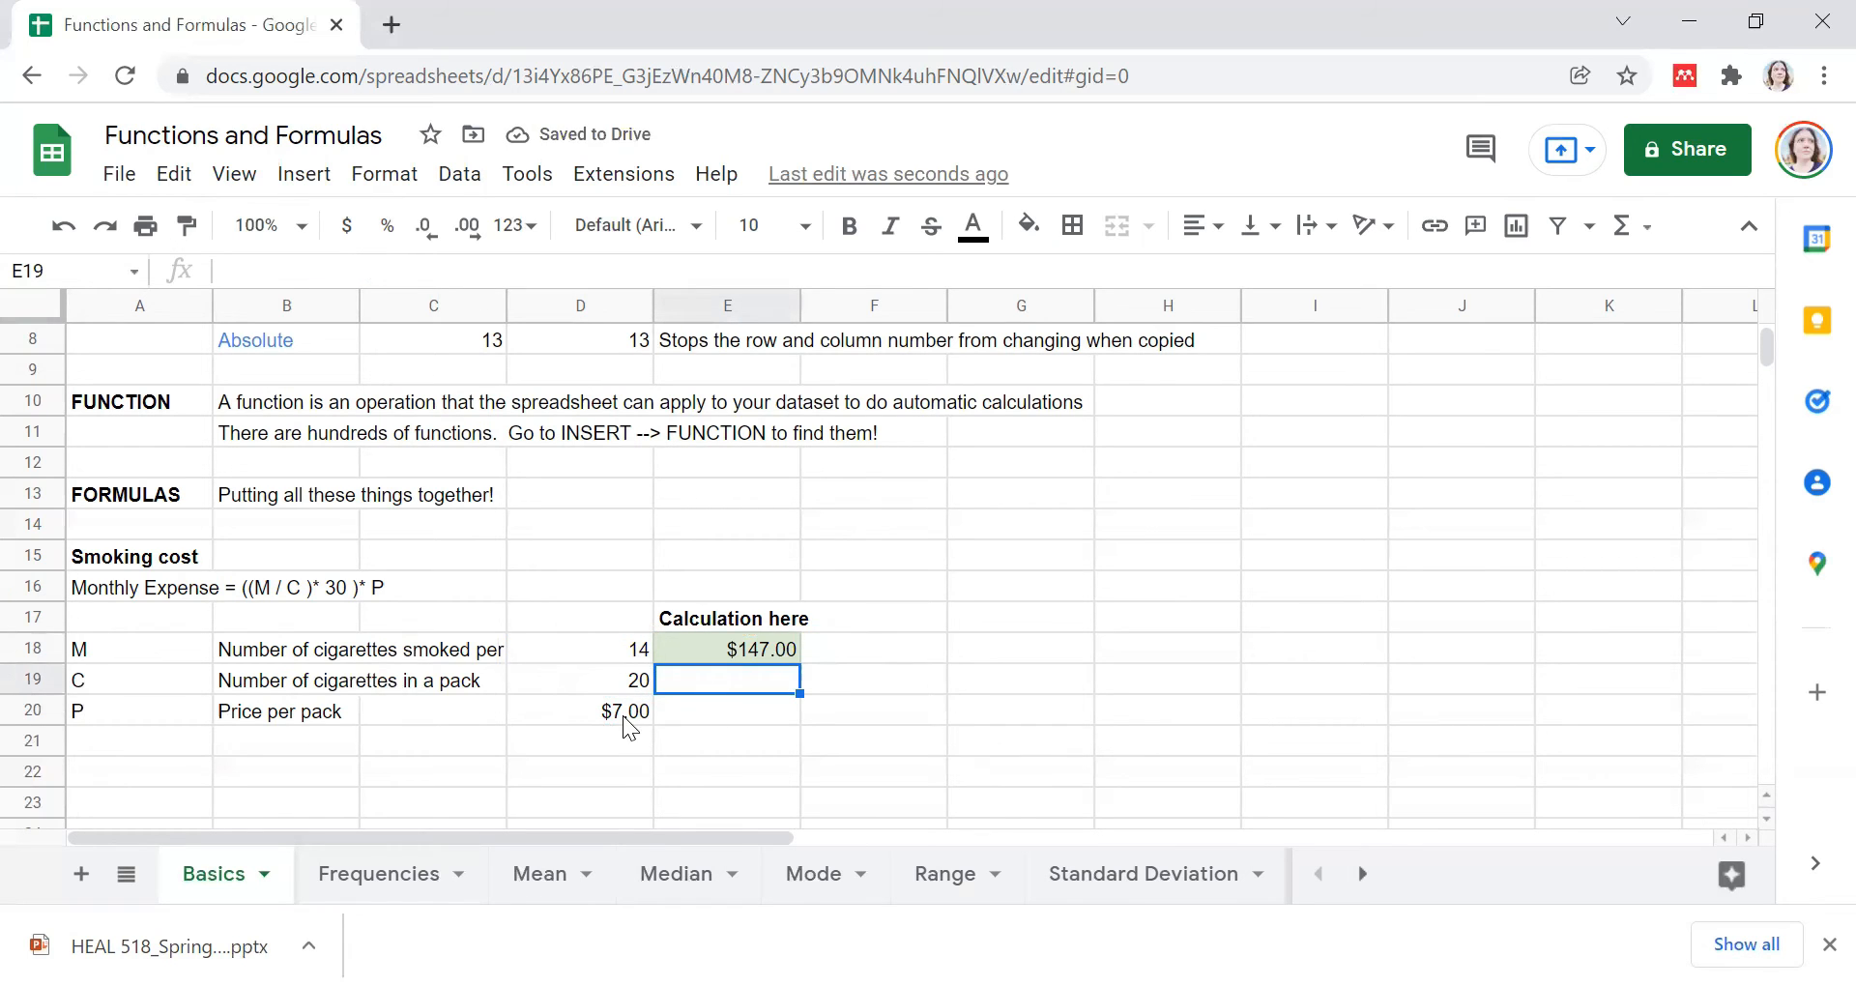
# Step: Review the completed smoking cost formula in E18 and the operator, reference, function and formula notes on the Basics sheet
pyautogui.click(725, 647)
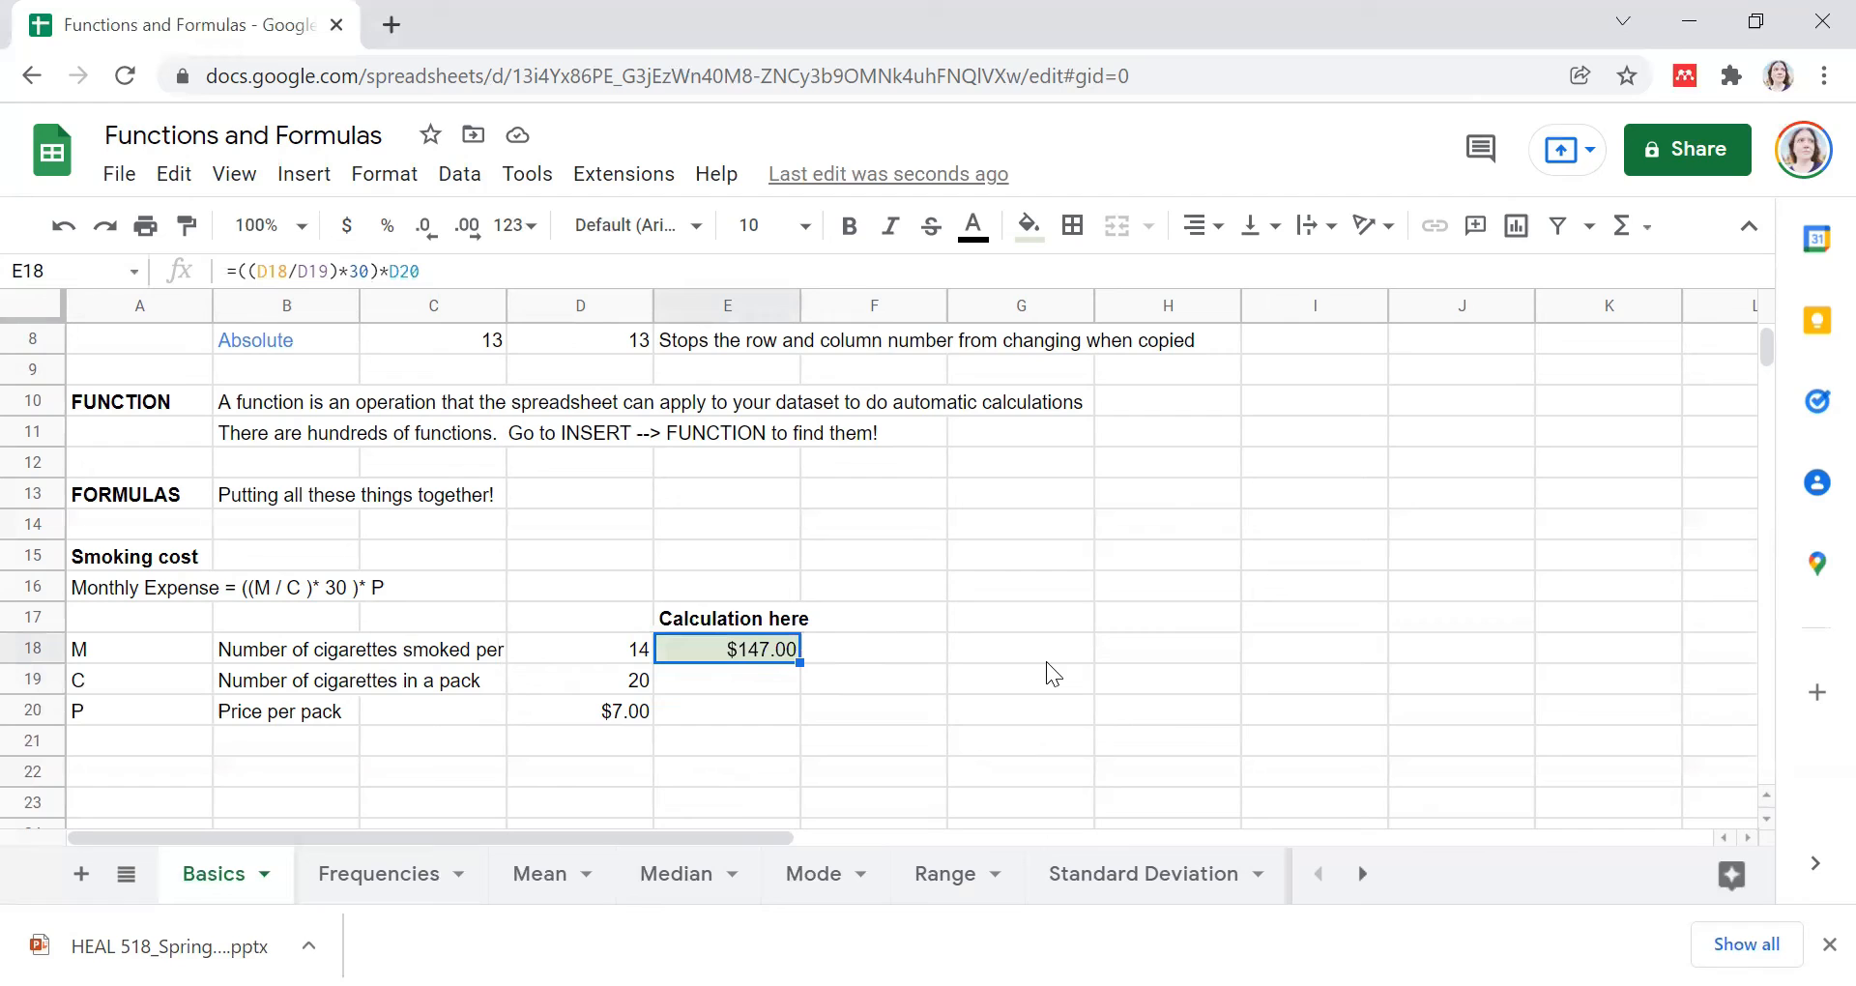
pyautogui.click(1045, 661)
pyautogui.click(758, 644)
pyautogui.scroll(3, 462, 744)
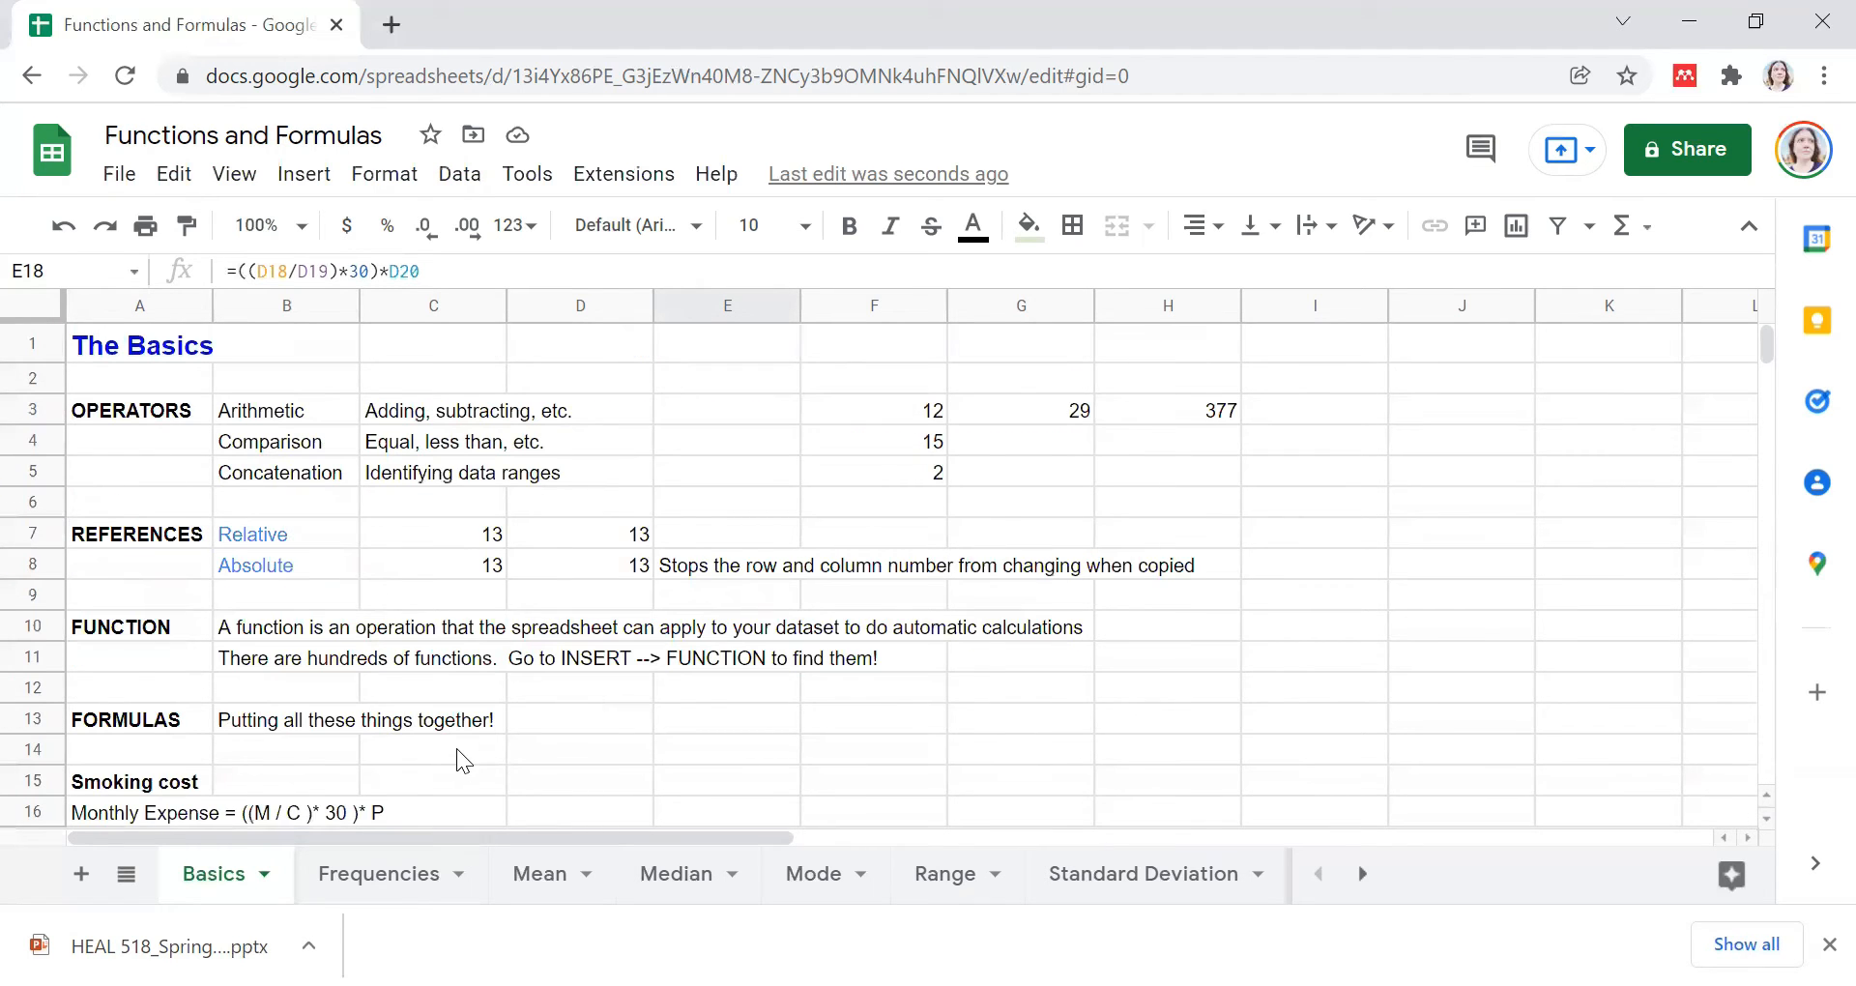
pyautogui.scroll(-4, 457, 754)
pyautogui.scroll(1, 453, 763)
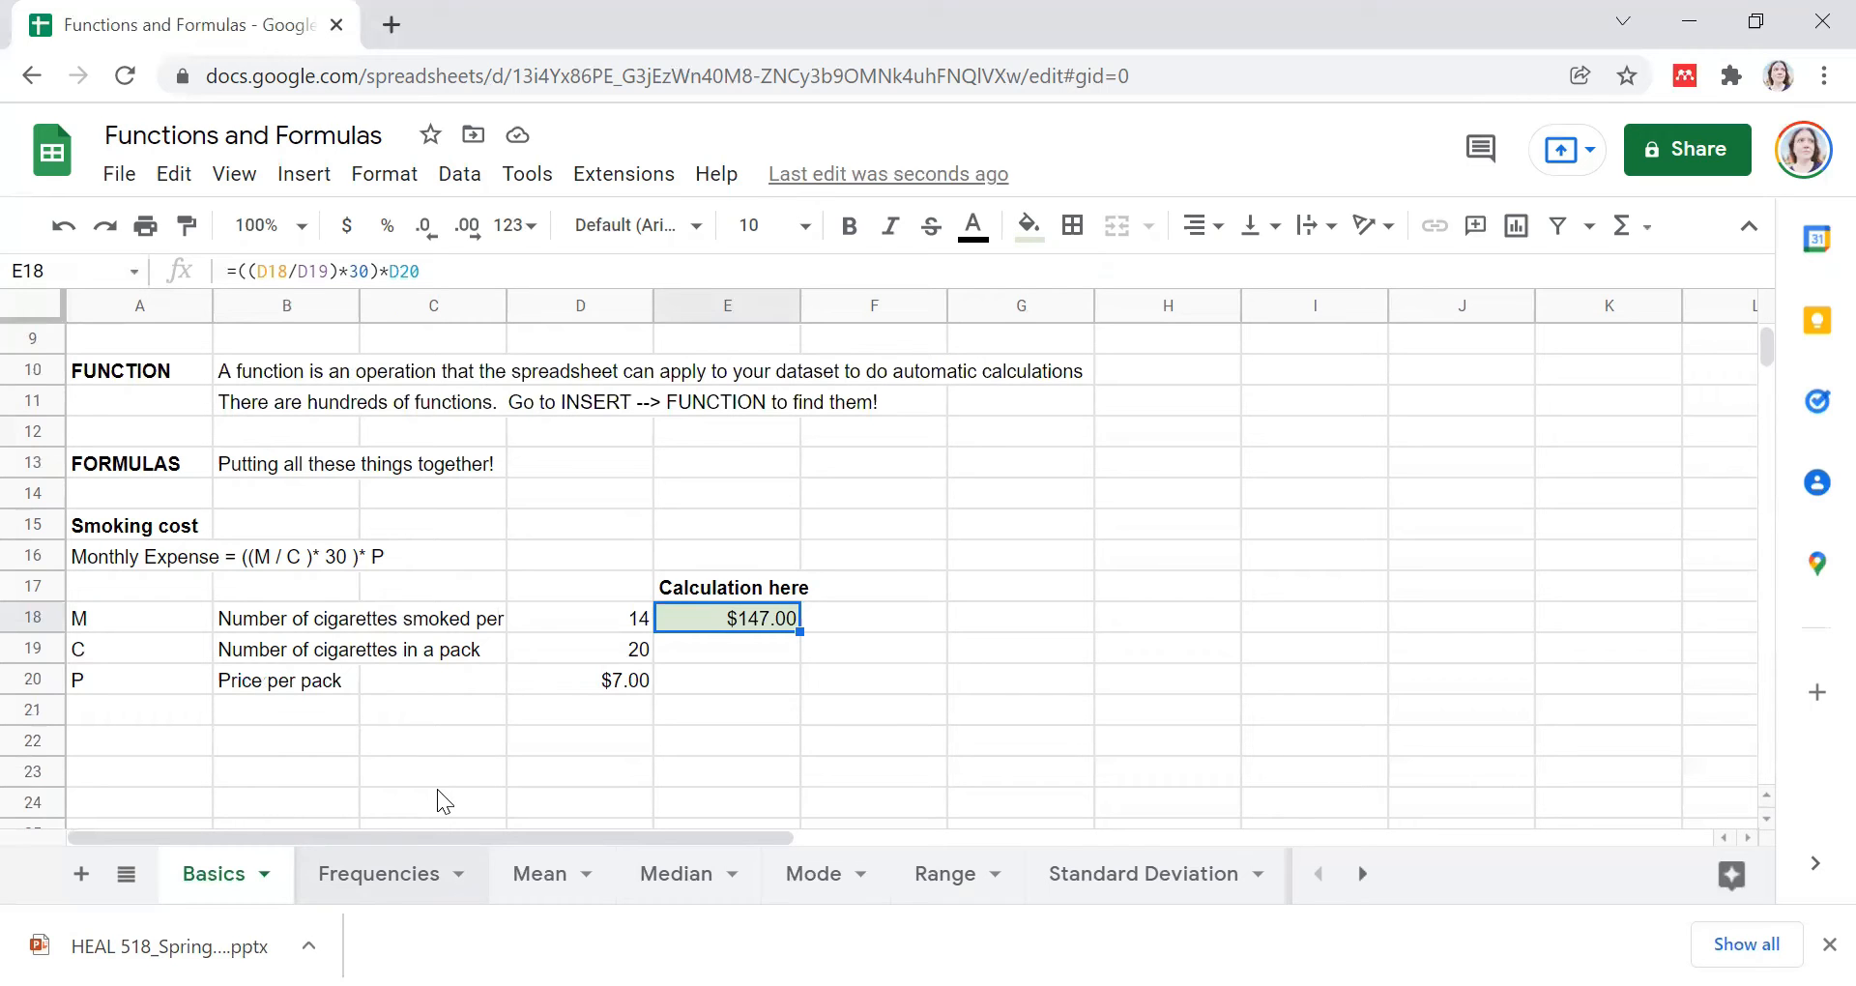
# Step: Open the Frequencies sheet and examine the weekly vaccine no-show and total scheduled data, plus the COUNT function entry in E2
pyautogui.click(406, 873)
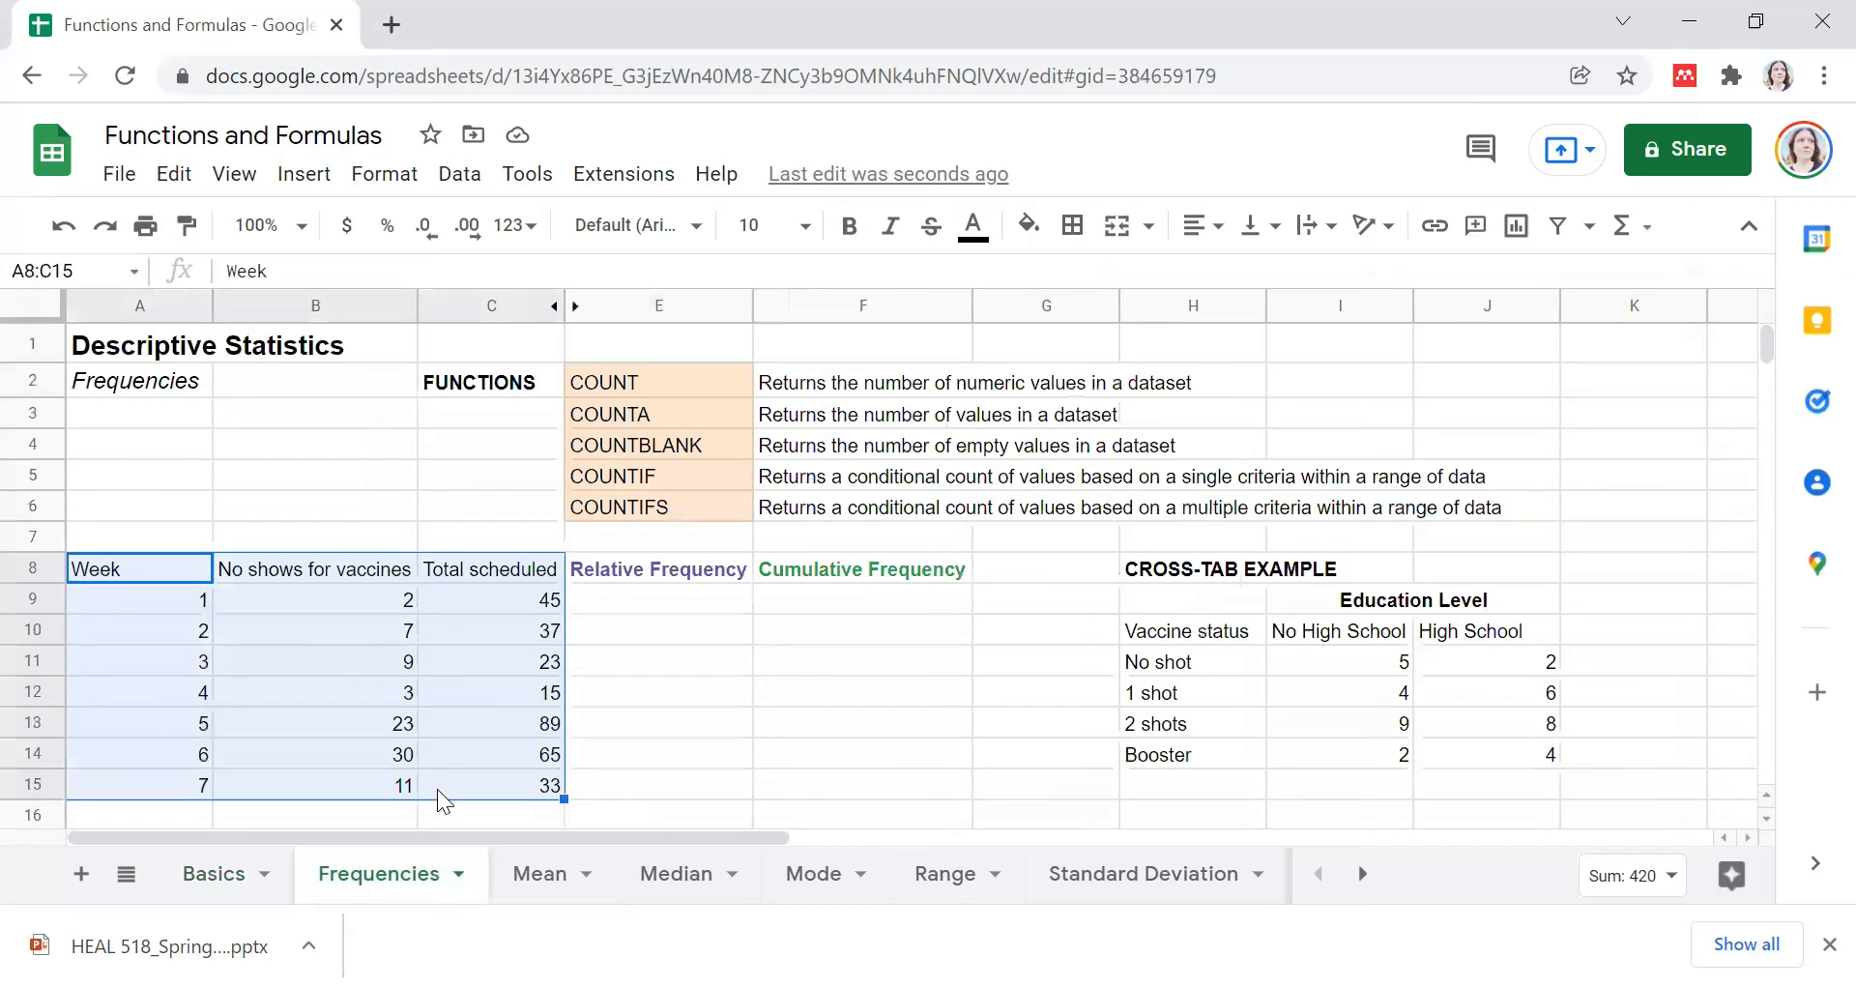
pyautogui.click(893, 665)
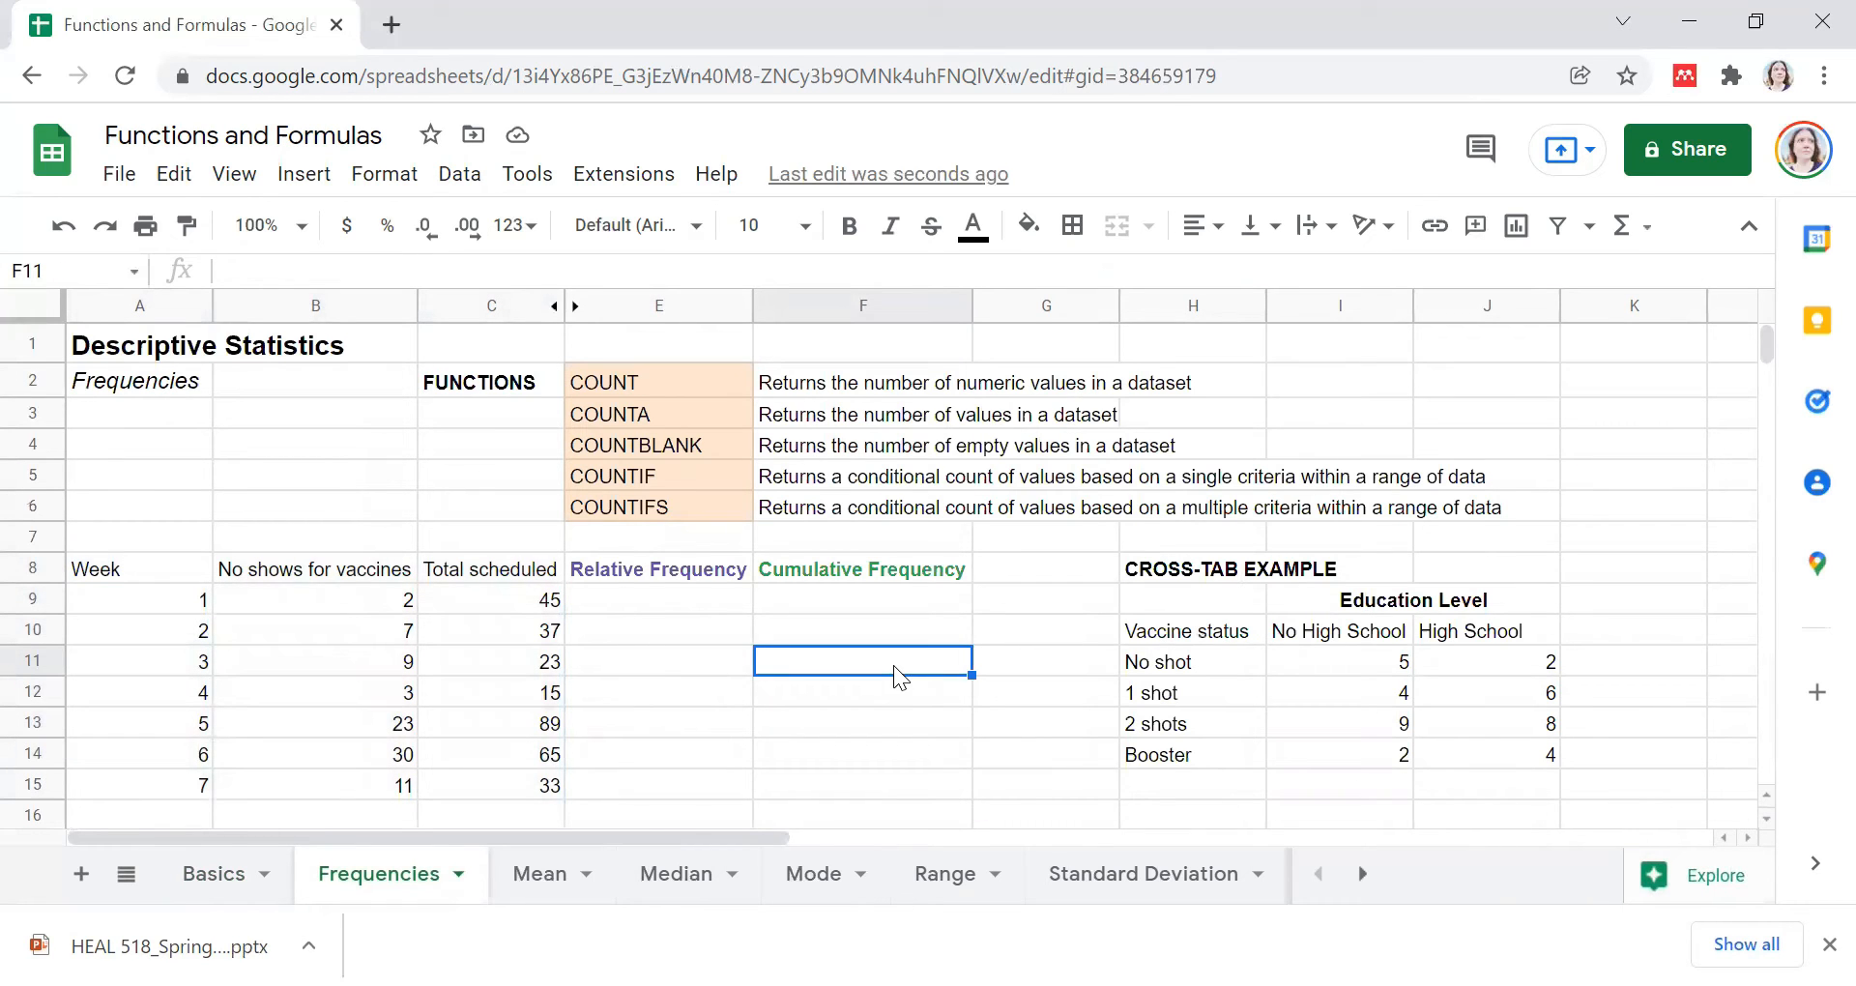
pyautogui.click(102, 388)
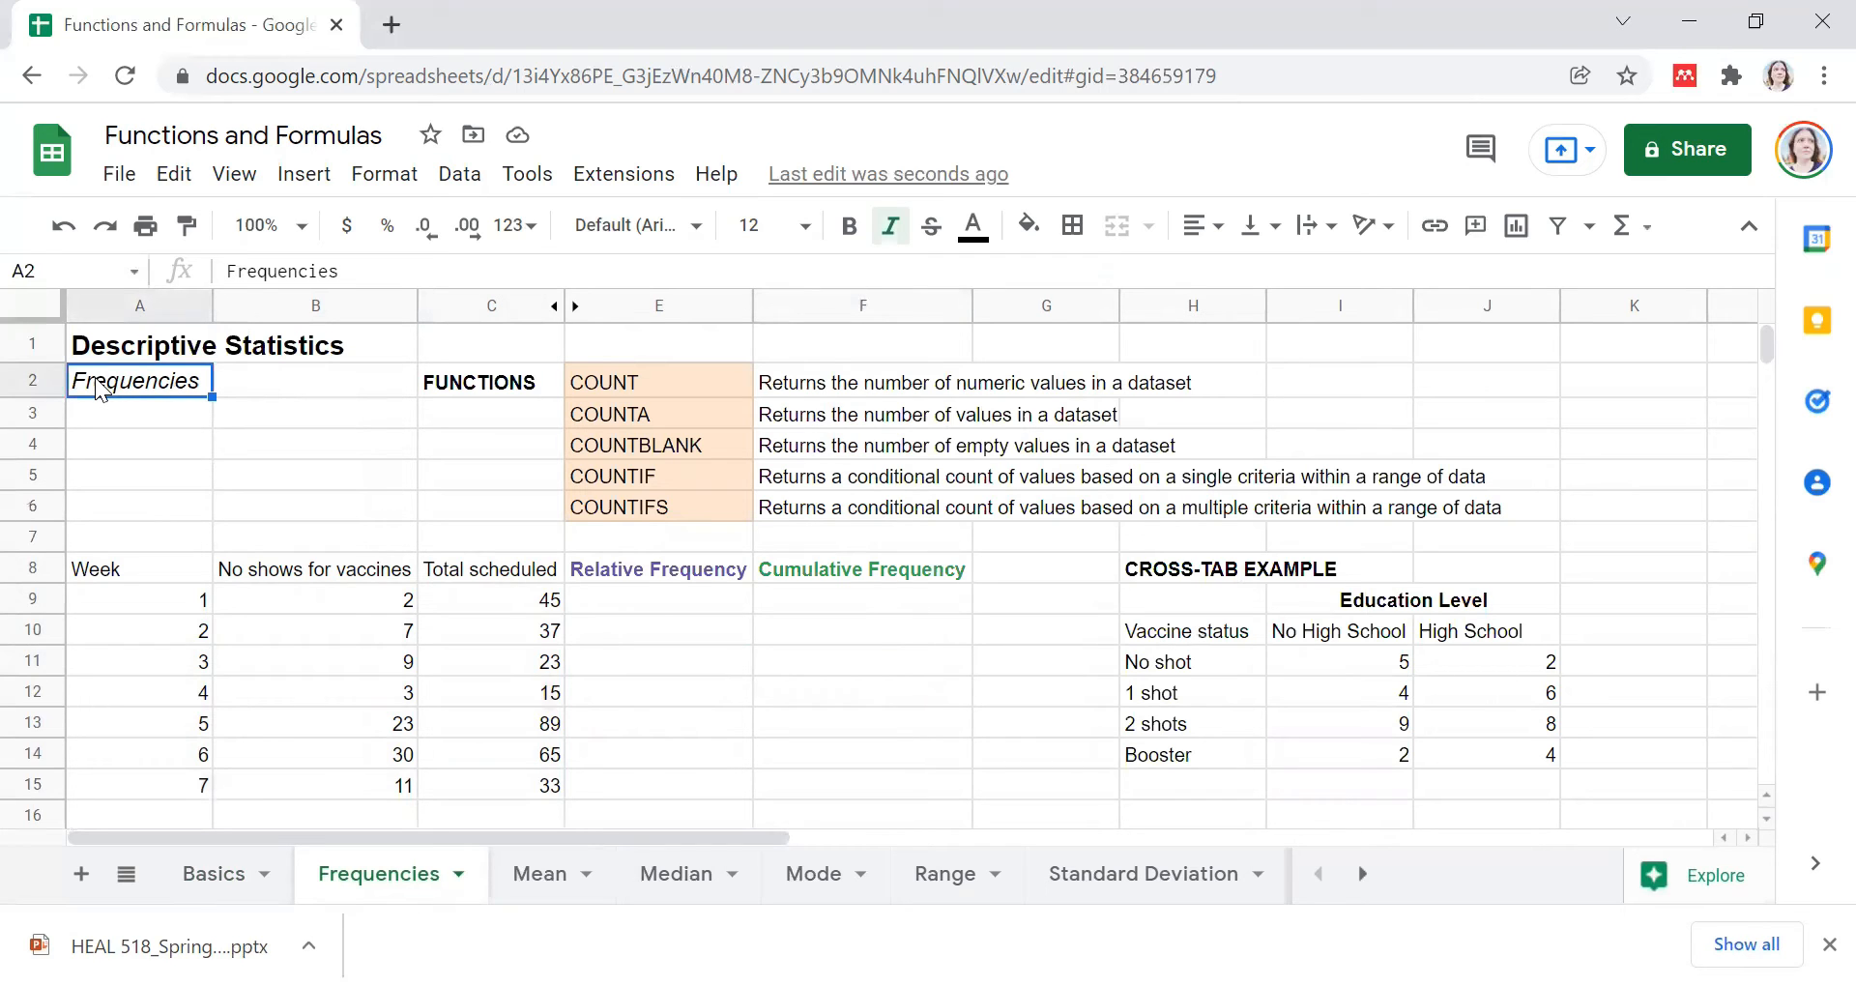
pyautogui.click(125, 574)
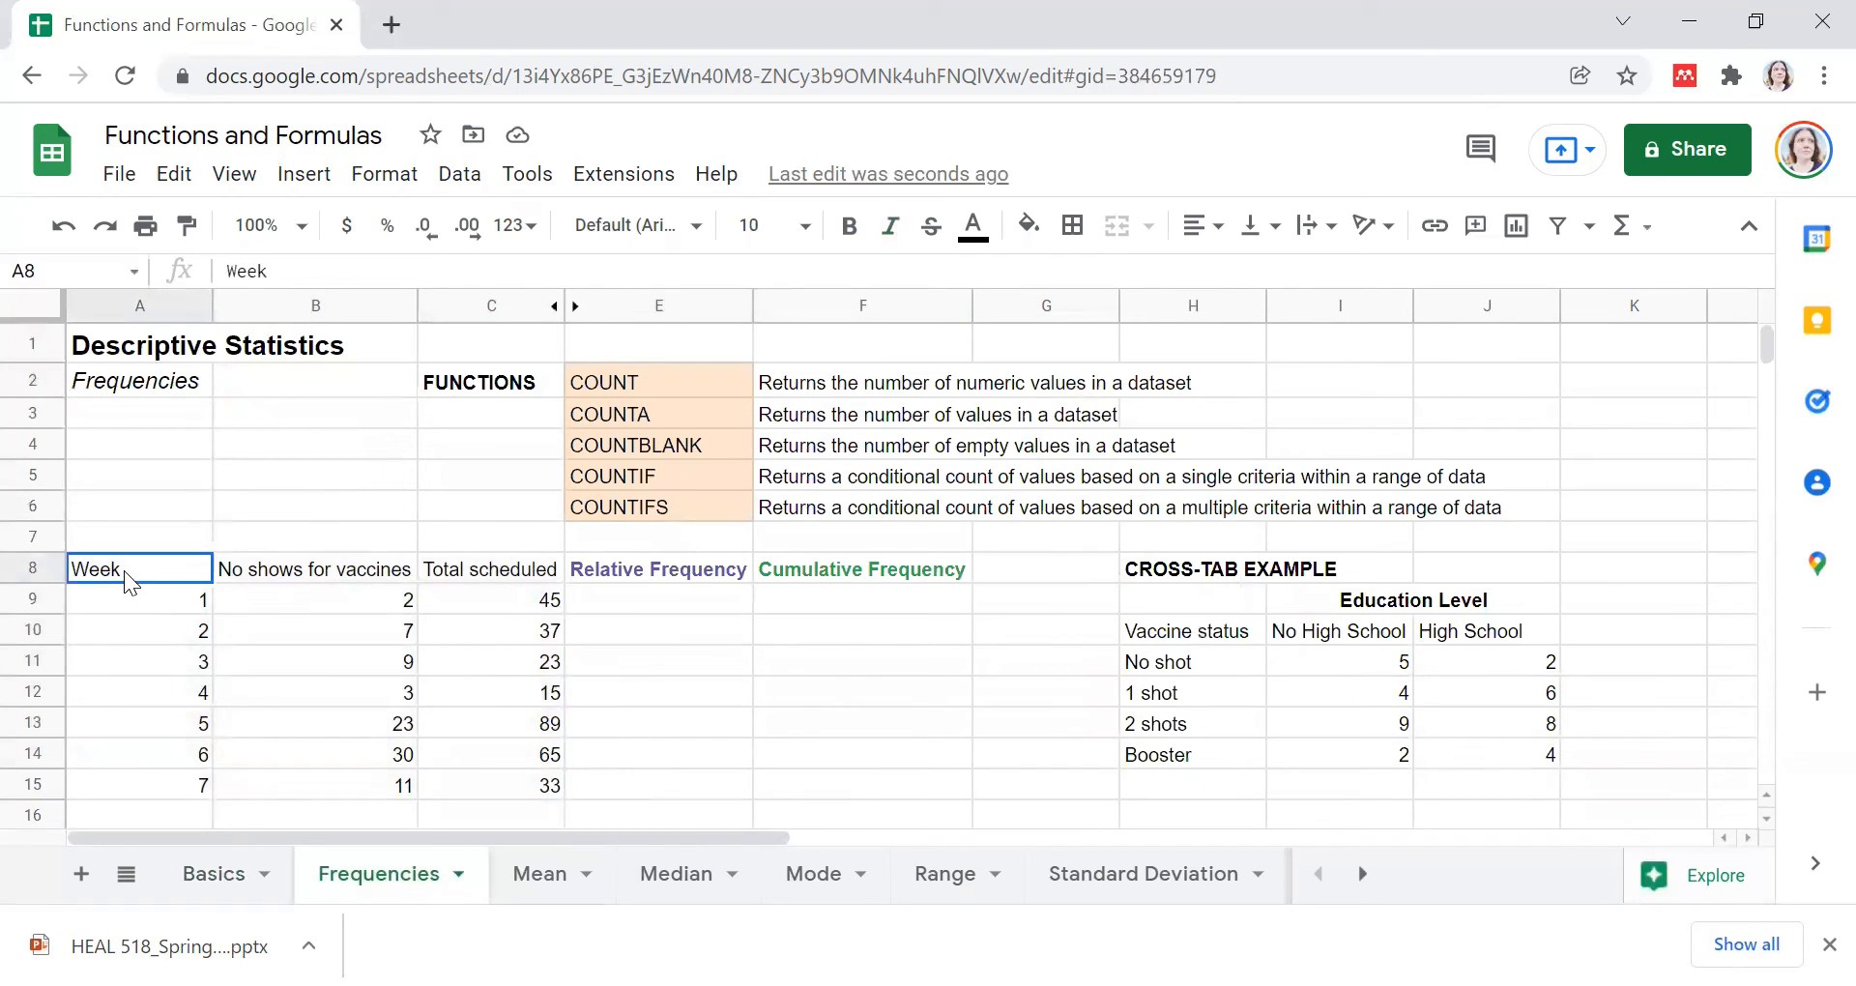
pyautogui.click(372, 609)
pyautogui.moveTo(372, 608); pyautogui.dragTo(361, 777)
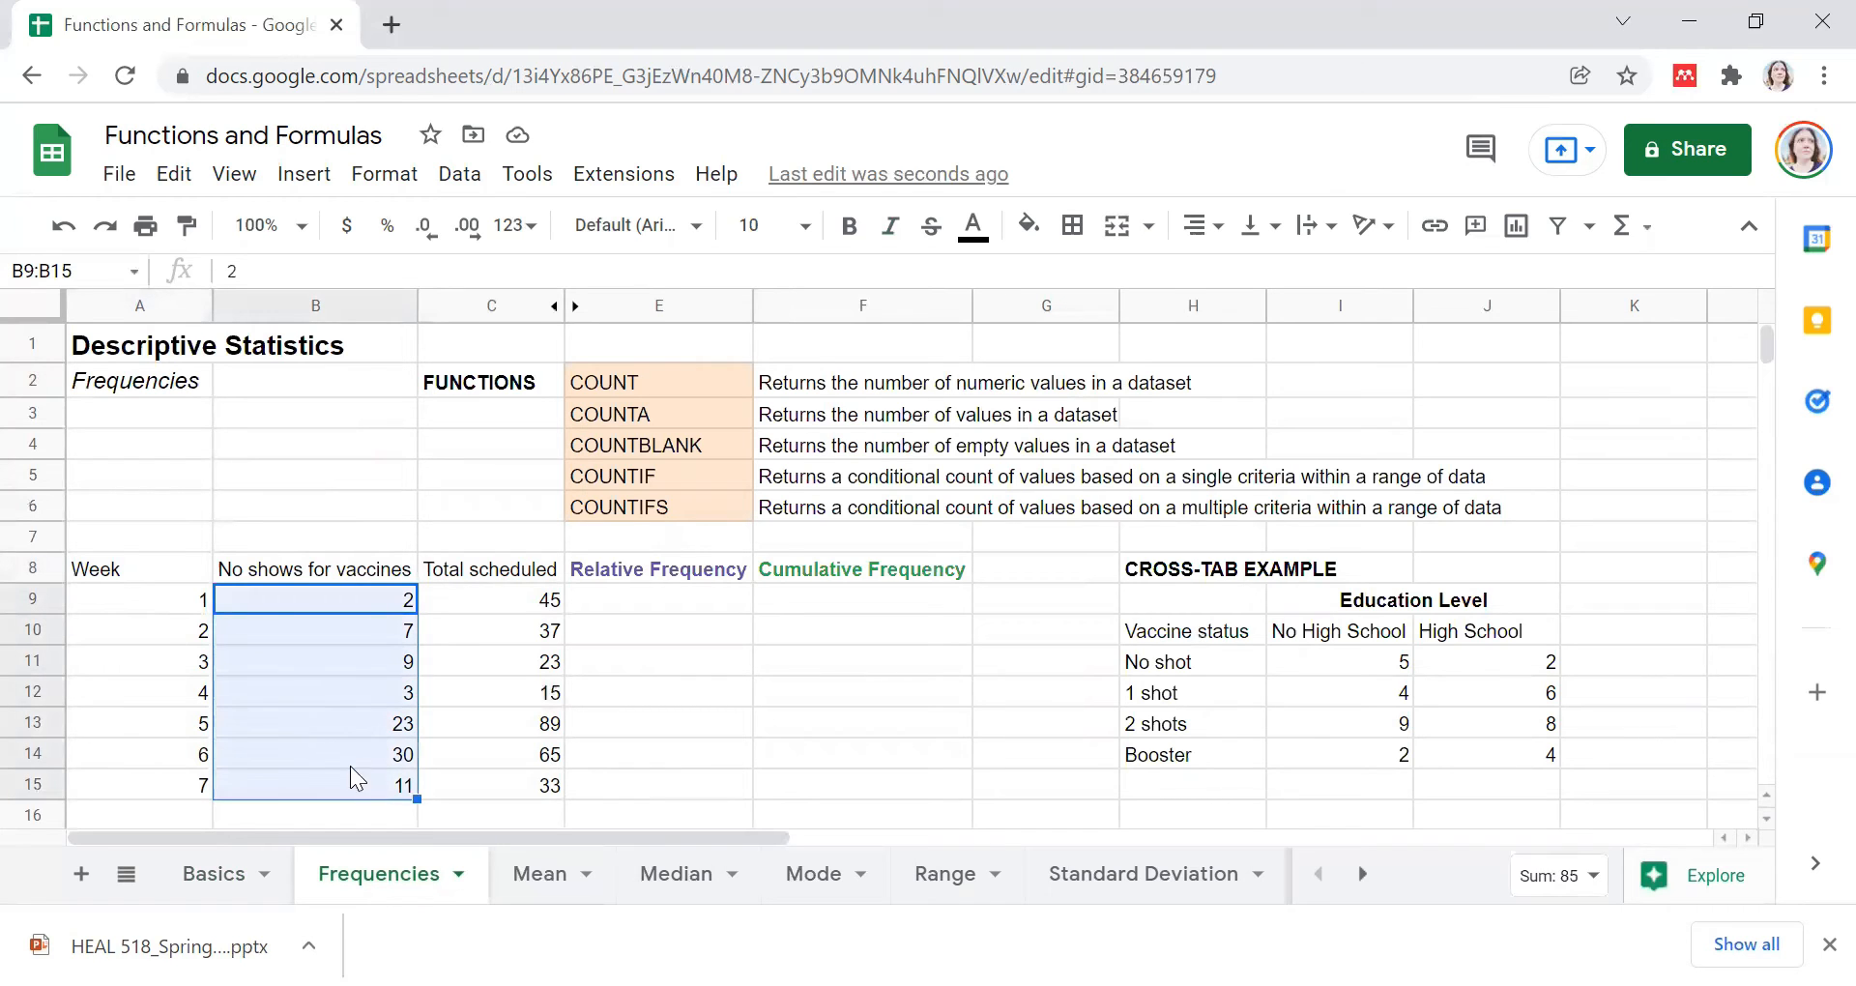
pyautogui.click(148, 597)
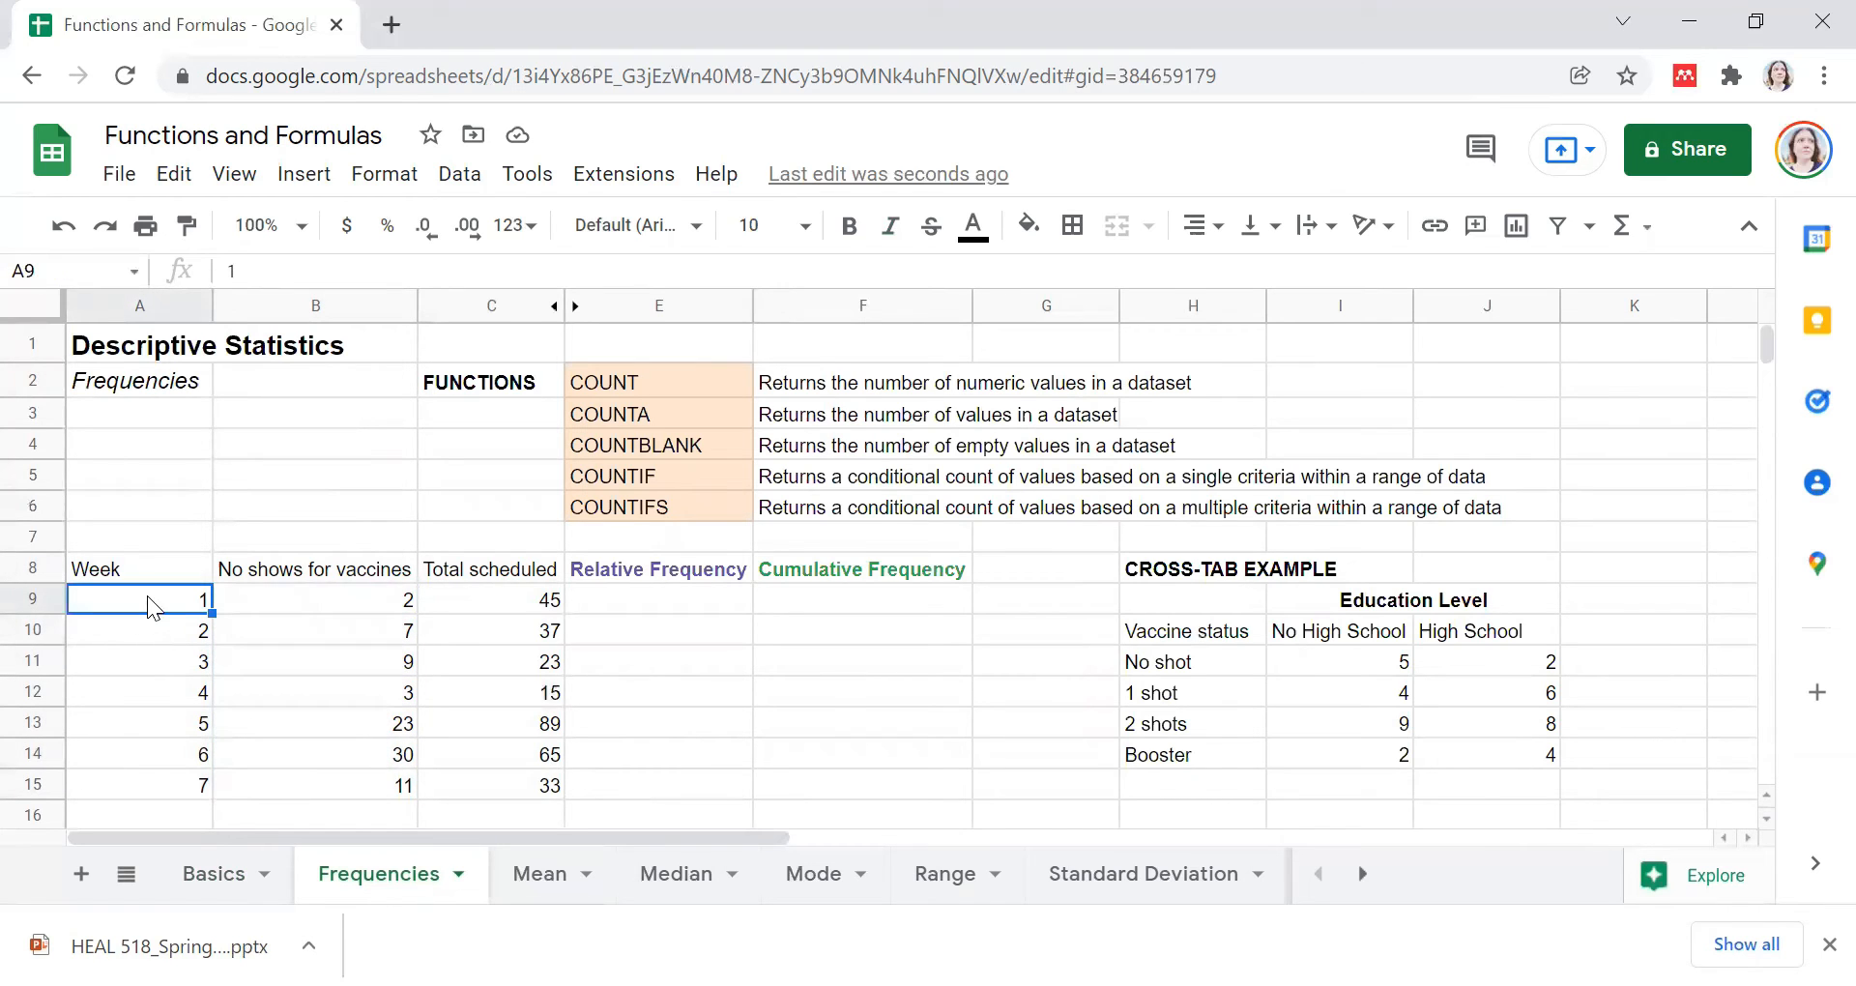
pyautogui.moveTo(509, 599); pyautogui.dragTo(528, 788)
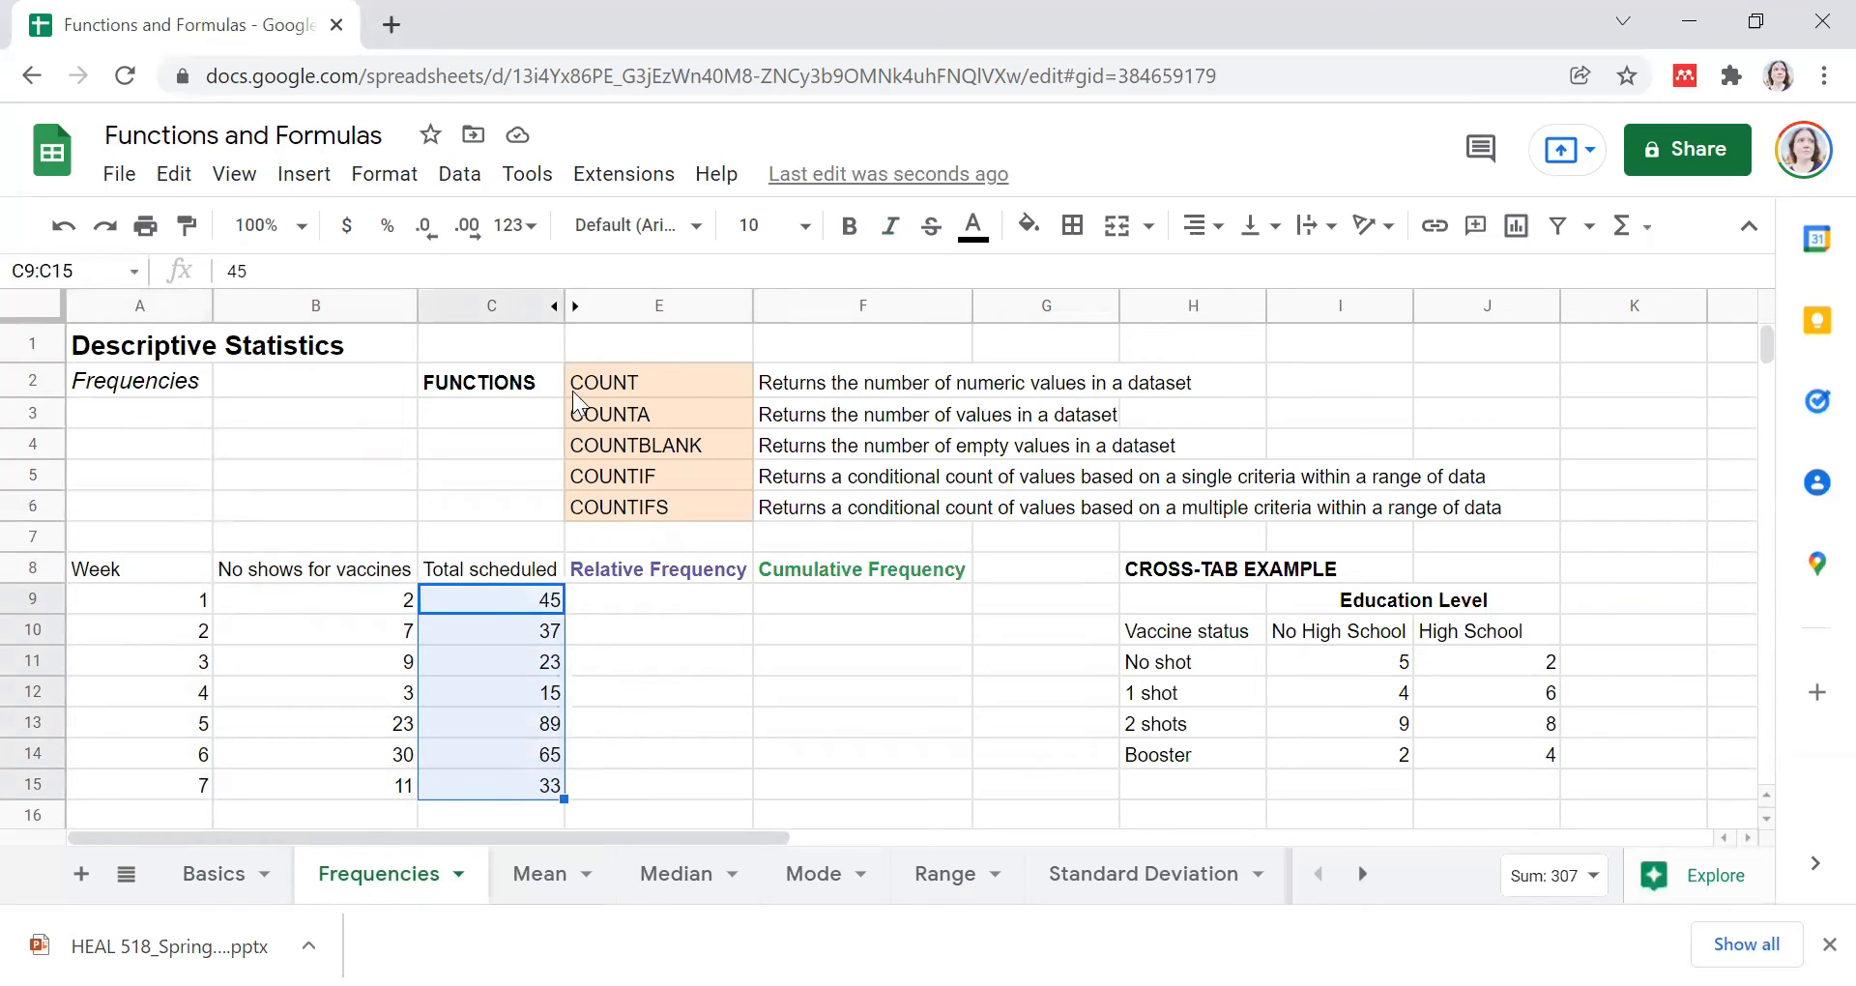
pyautogui.click(652, 379)
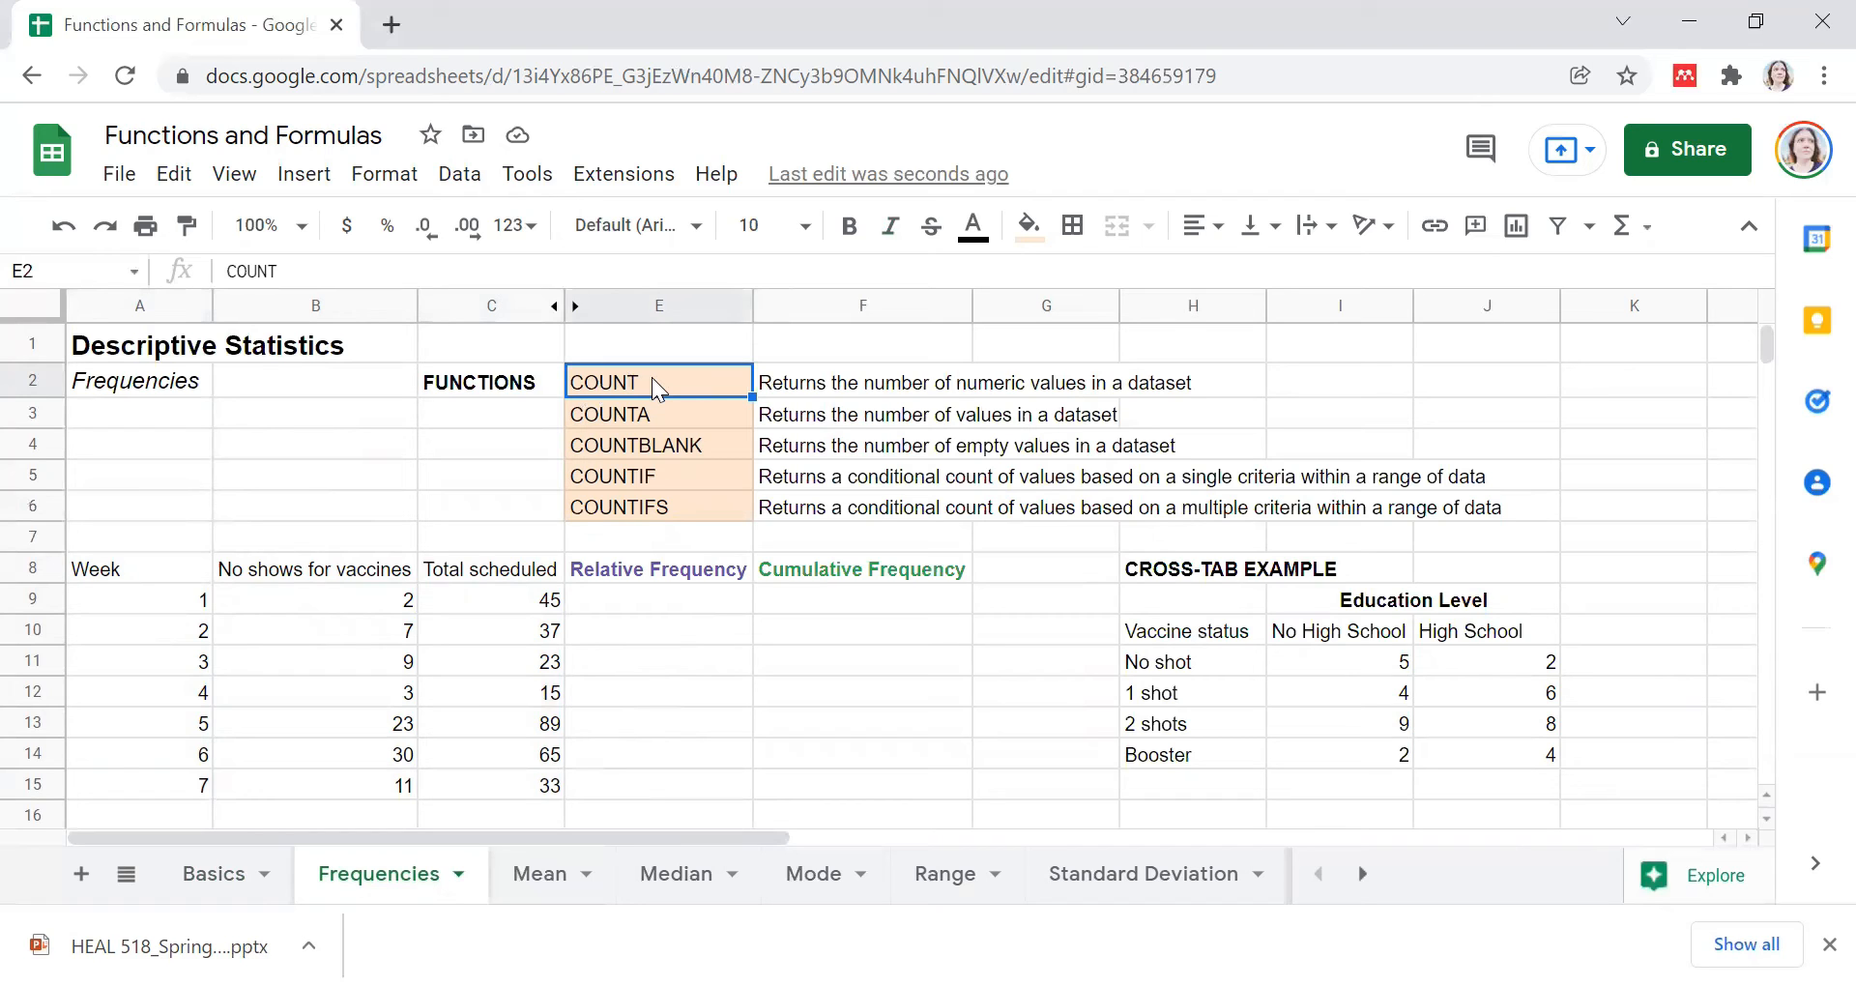
# Step: Try a SUM of C9:C10 in cell E9 and clear the cell again
pyautogui.moveTo(528, 601); pyautogui.dragTo(548, 638)
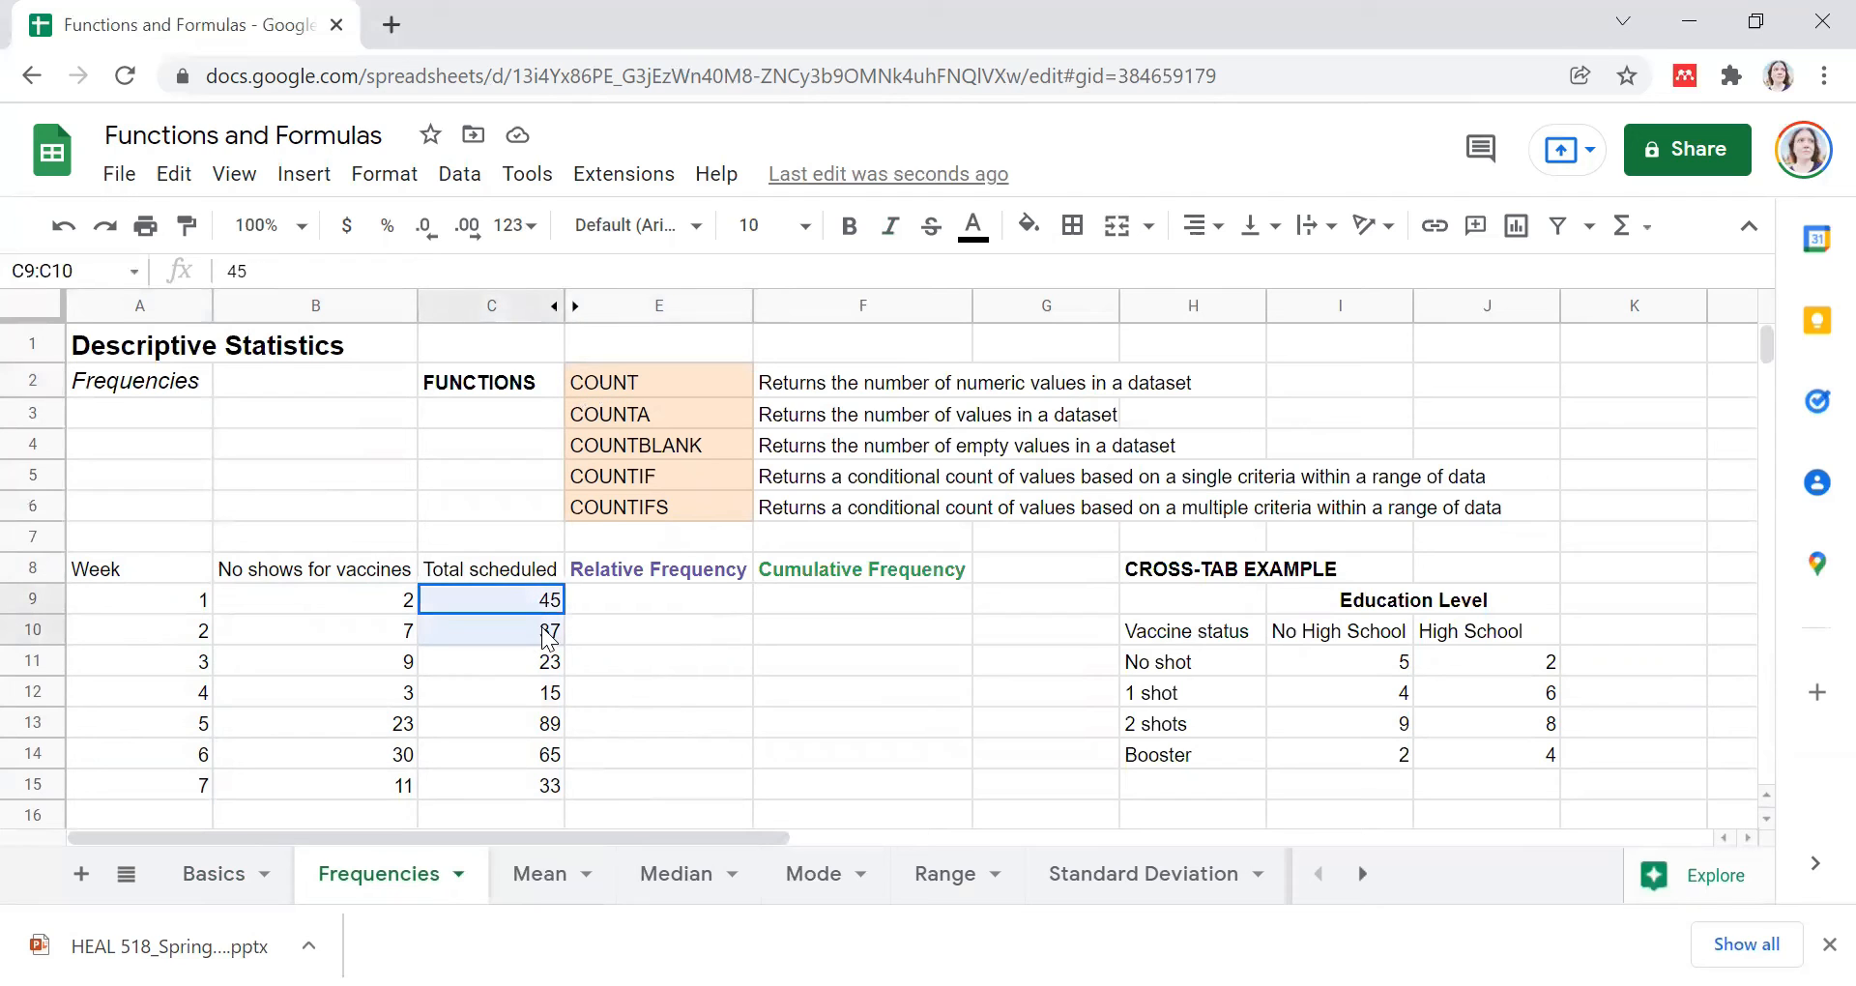
pyautogui.click(615, 595)
pyautogui.write('=')
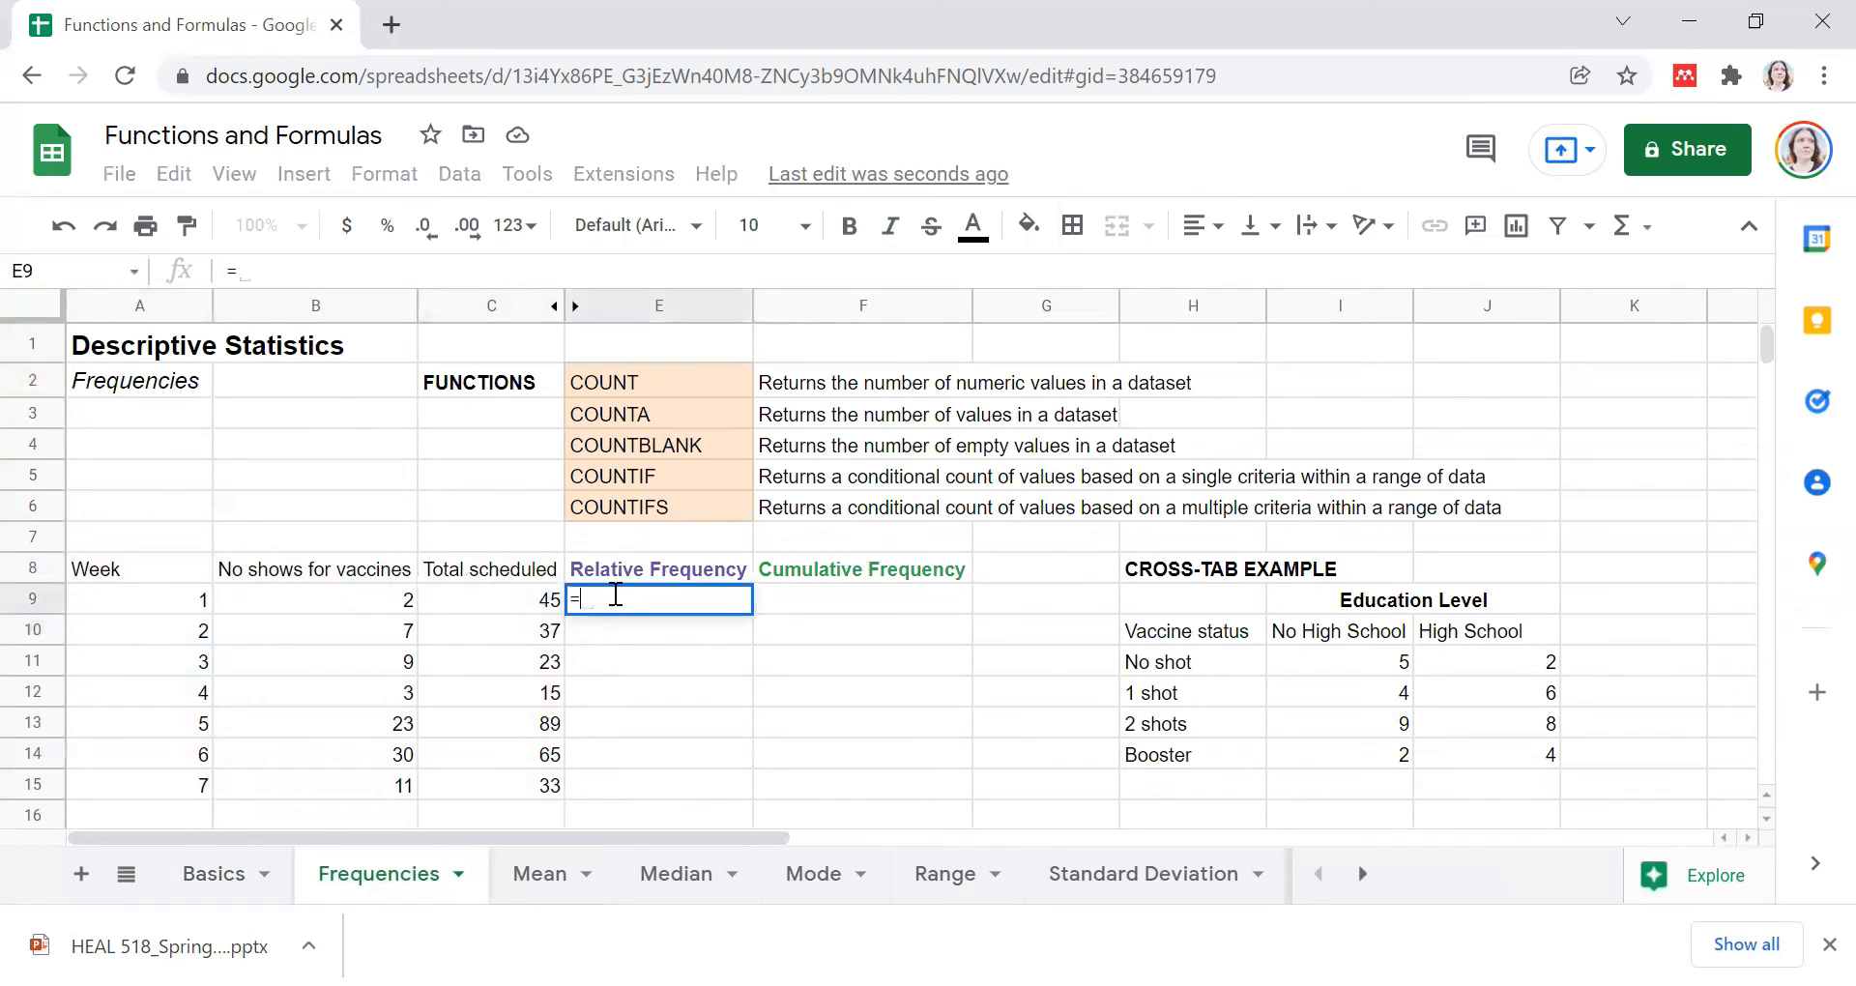
pyautogui.write('sum(')
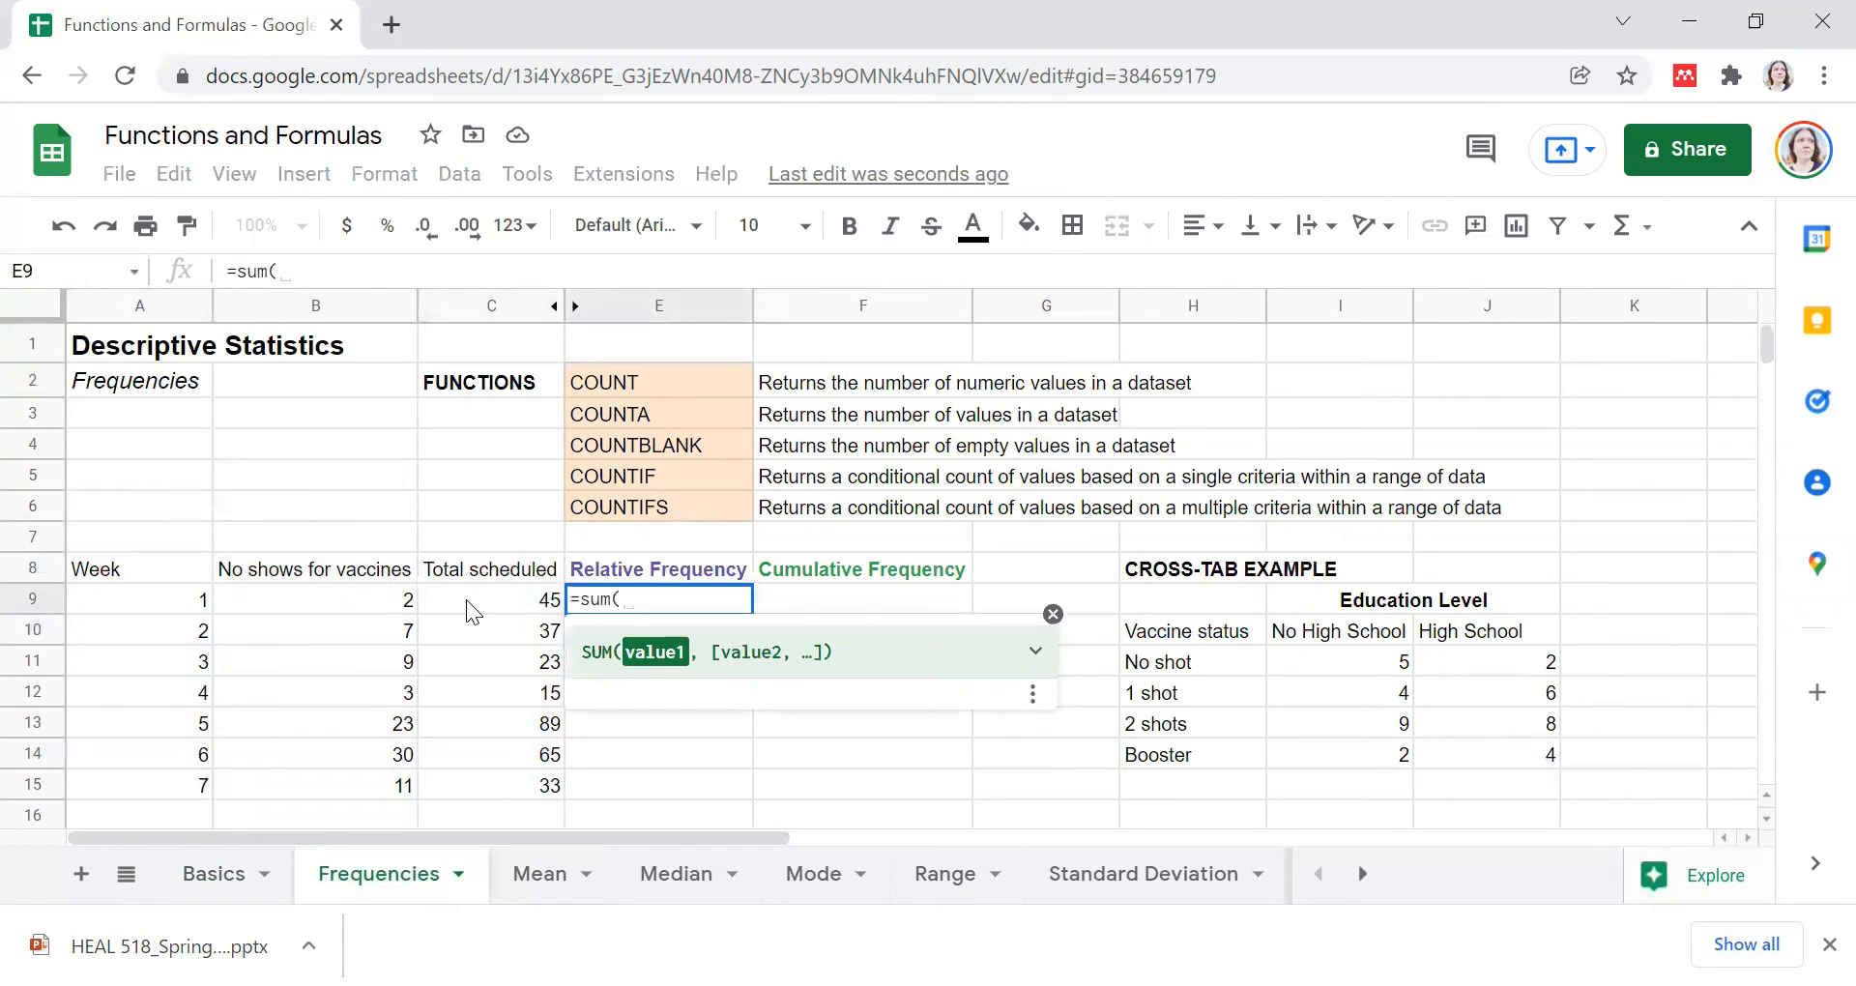
pyautogui.moveTo(483, 605); pyautogui.dragTo(489, 626)
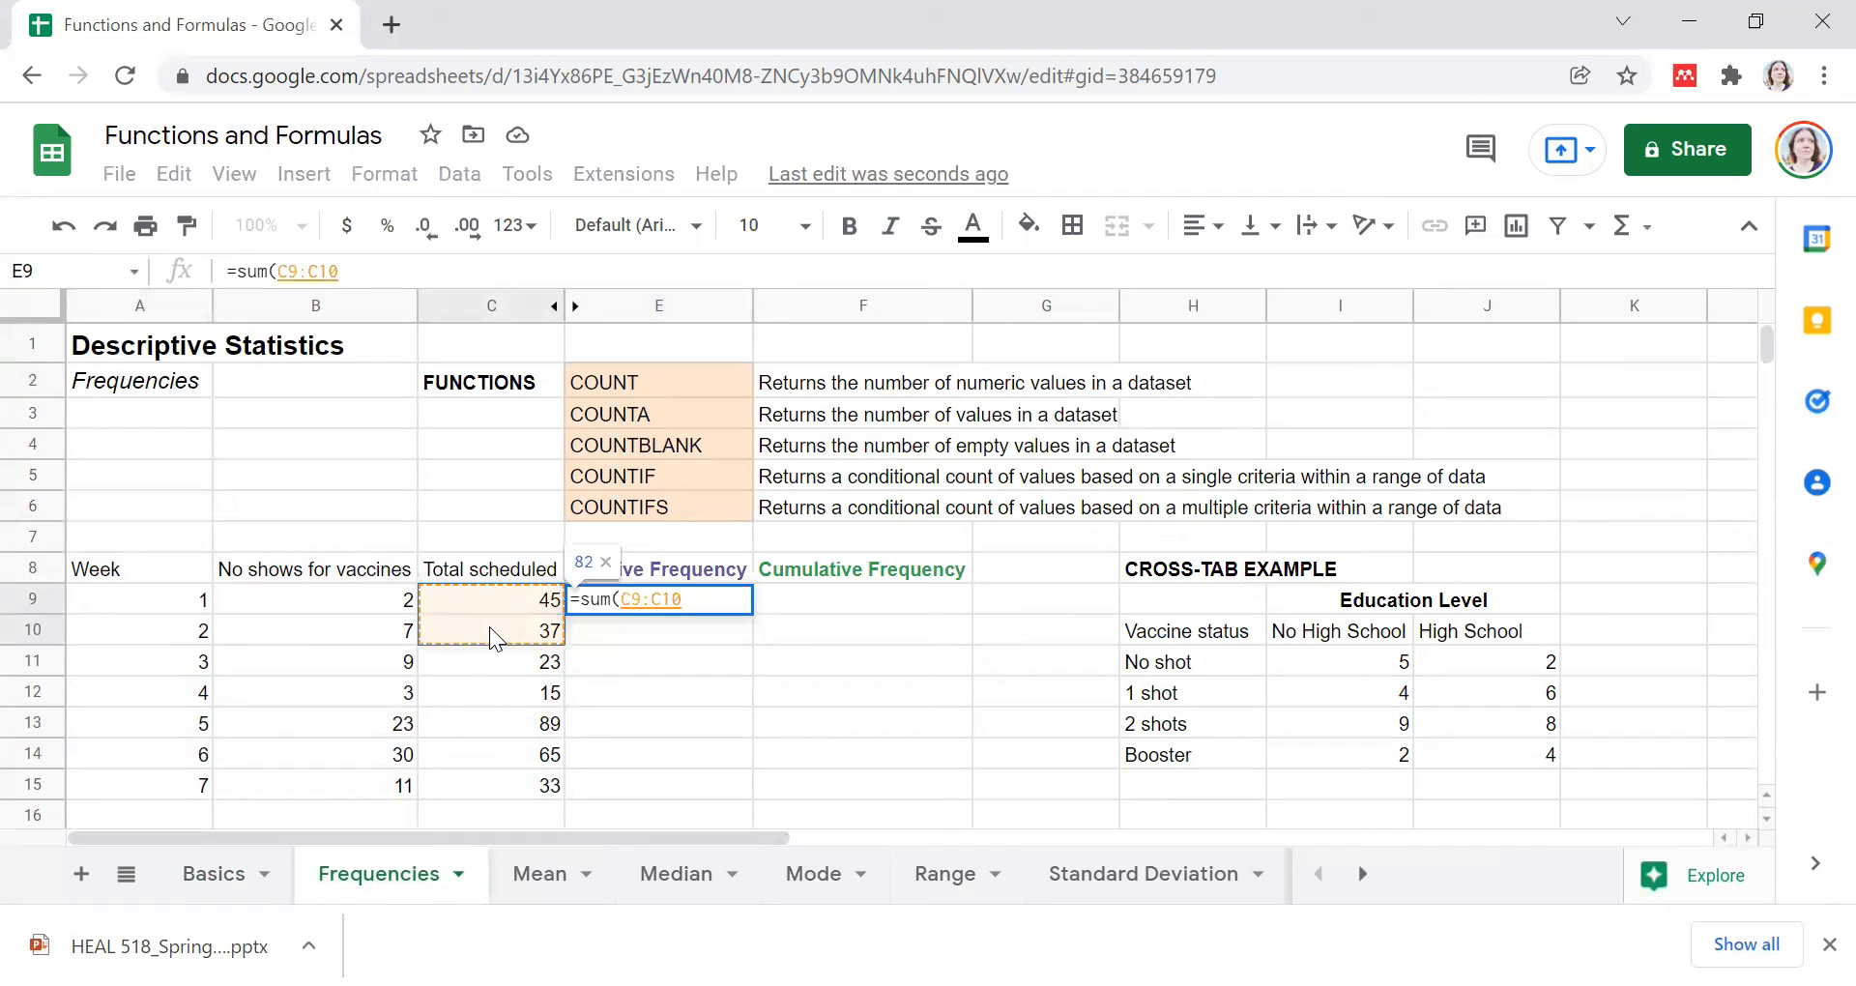
pyautogui.press('Return')
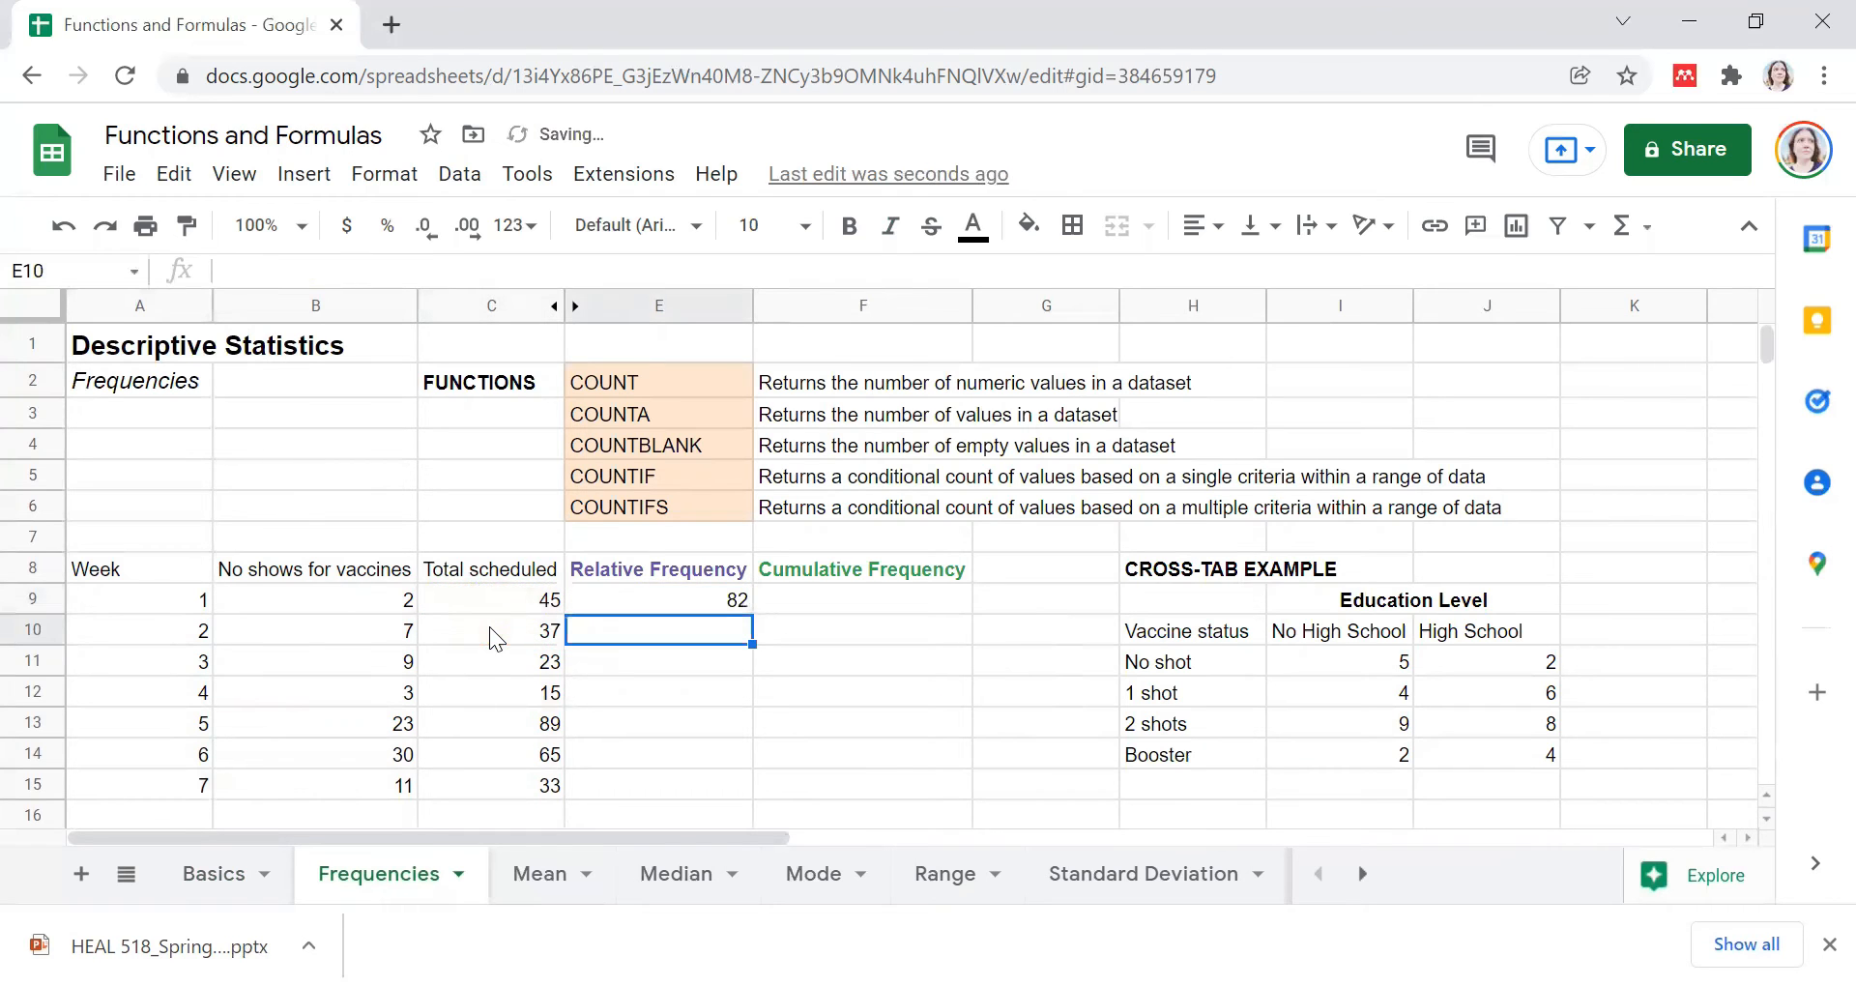
pyautogui.click(723, 604)
pyautogui.press('Delete')
# Step: Enter =COUNT(B9:B15) in E9 and check the formula against the weekly no-show values
pyautogui.click(671, 638)
pyautogui.click(626, 598)
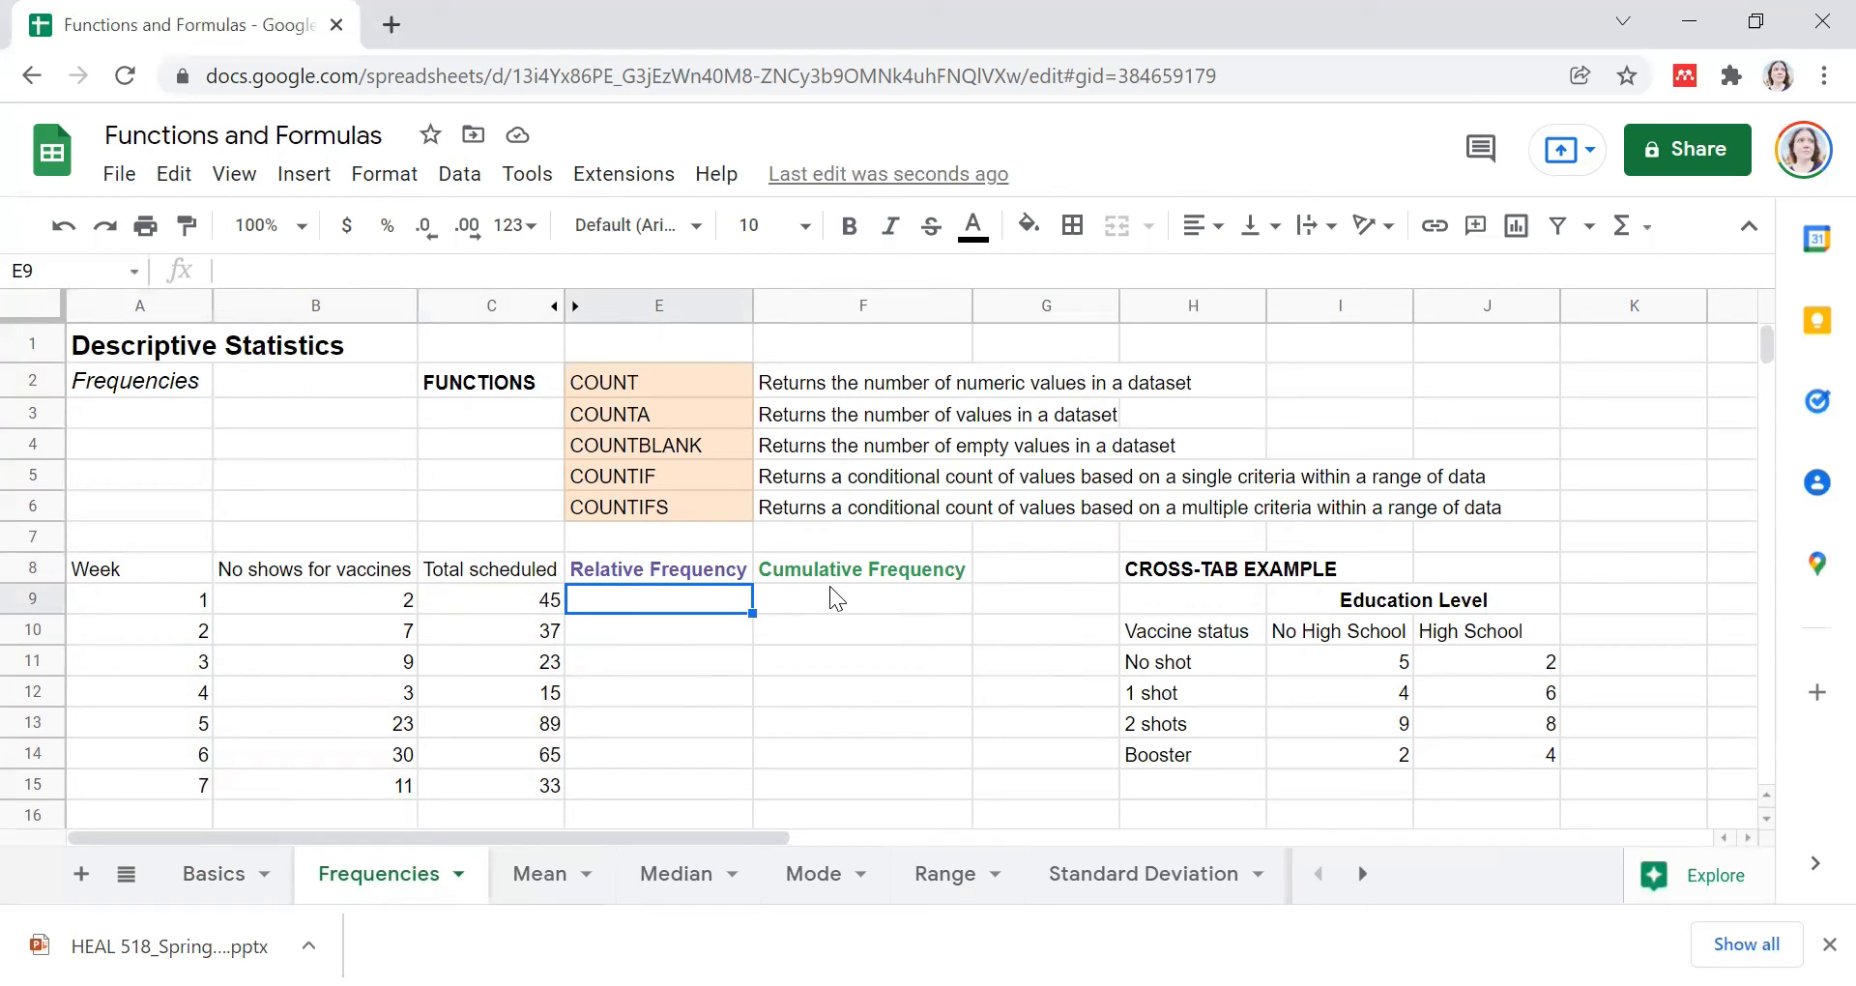
pyautogui.write('=')
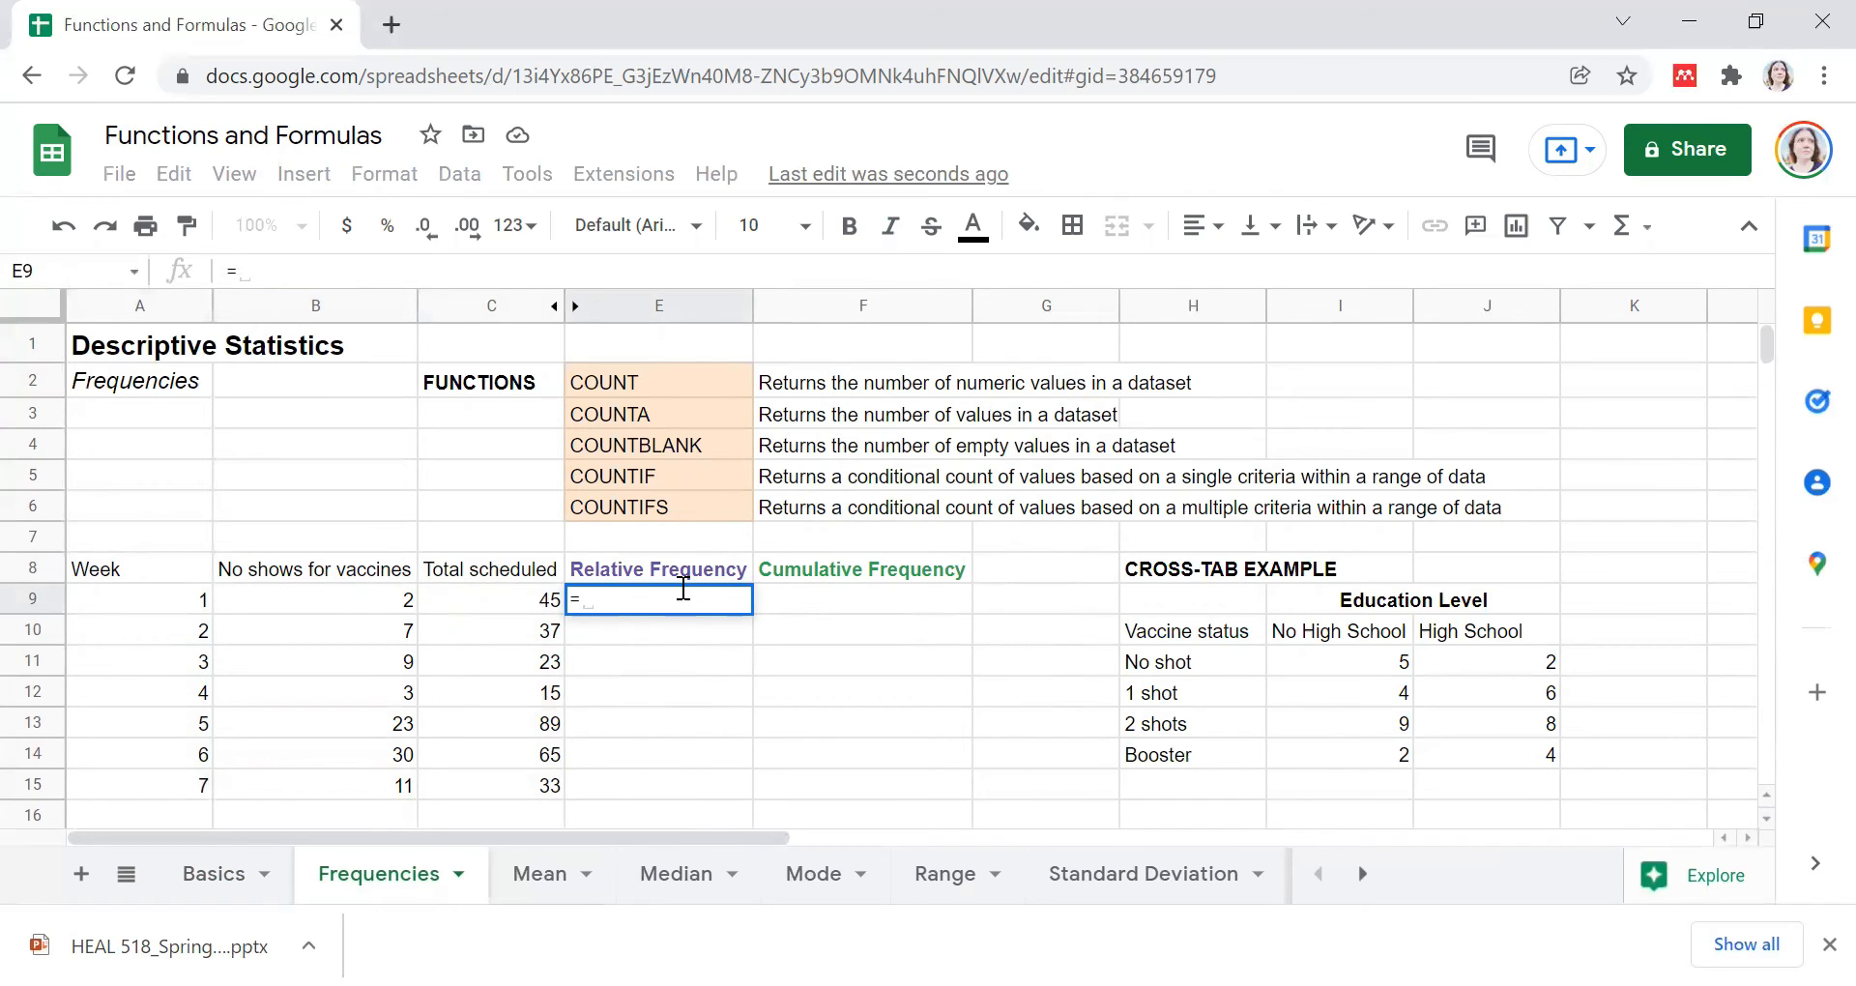
pyautogui.press('BackSpace')
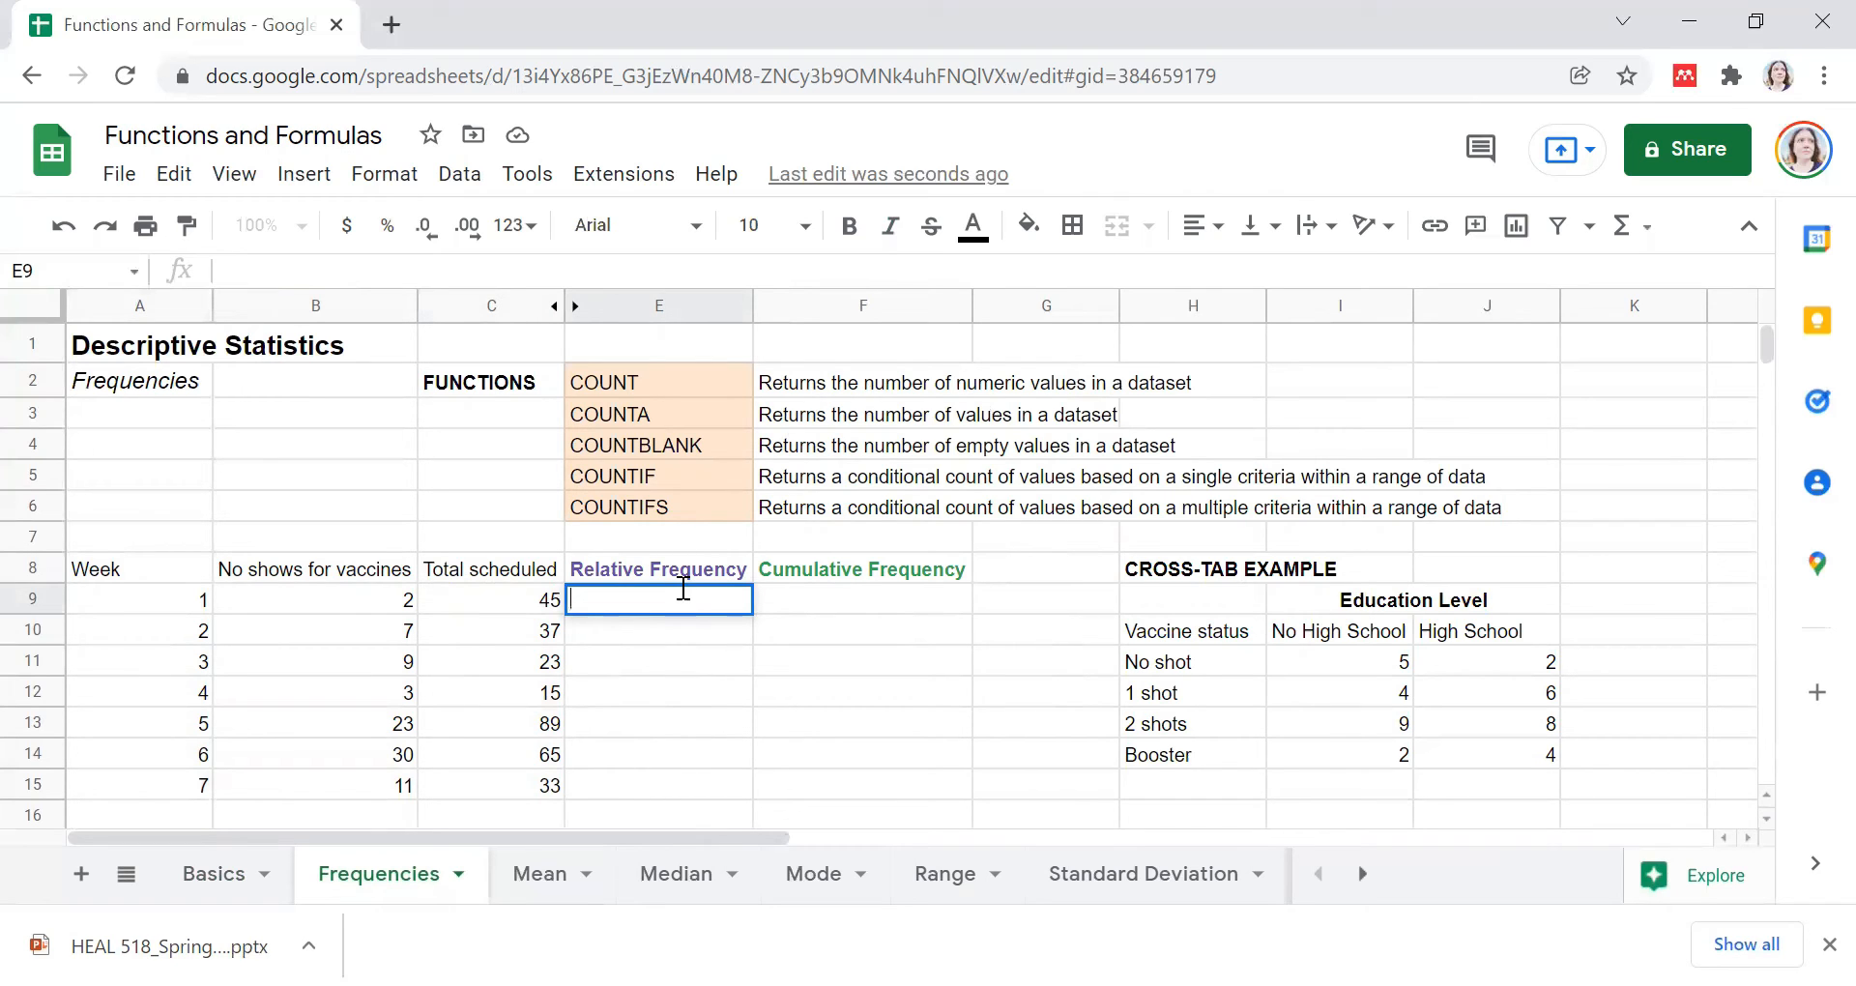
pyautogui.write('=')
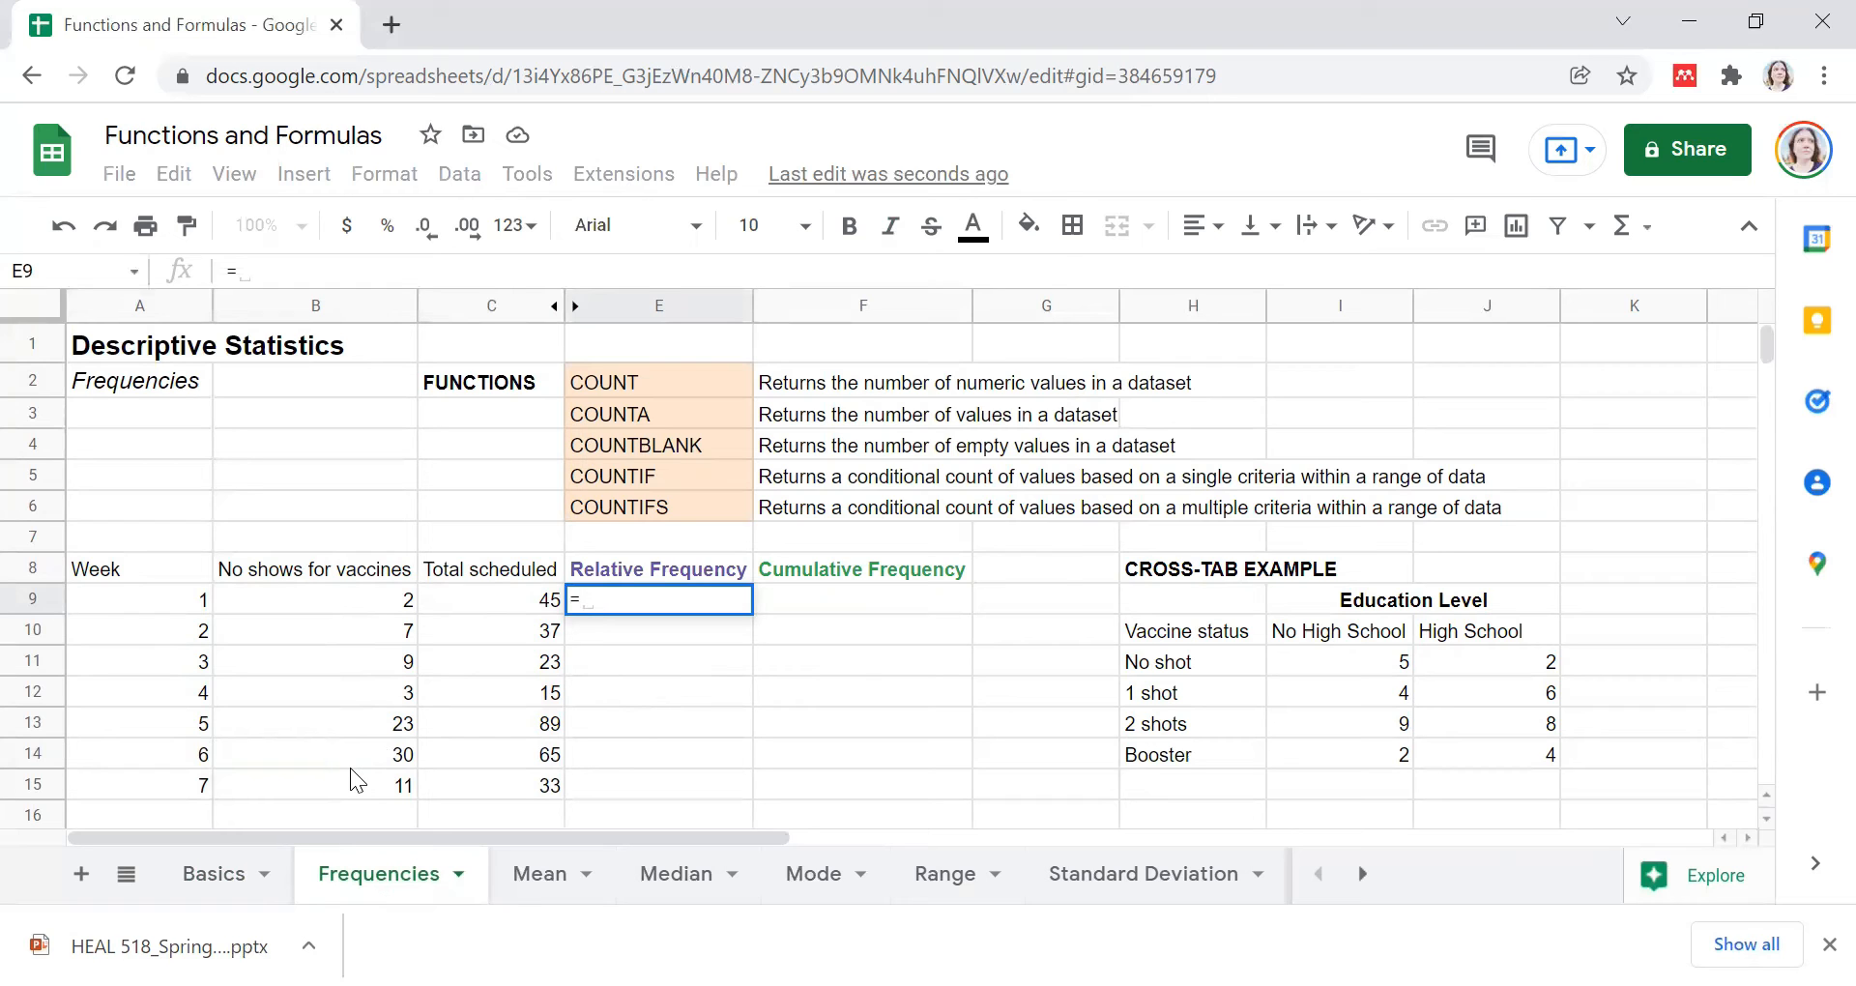
pyautogui.write('COUNT(')
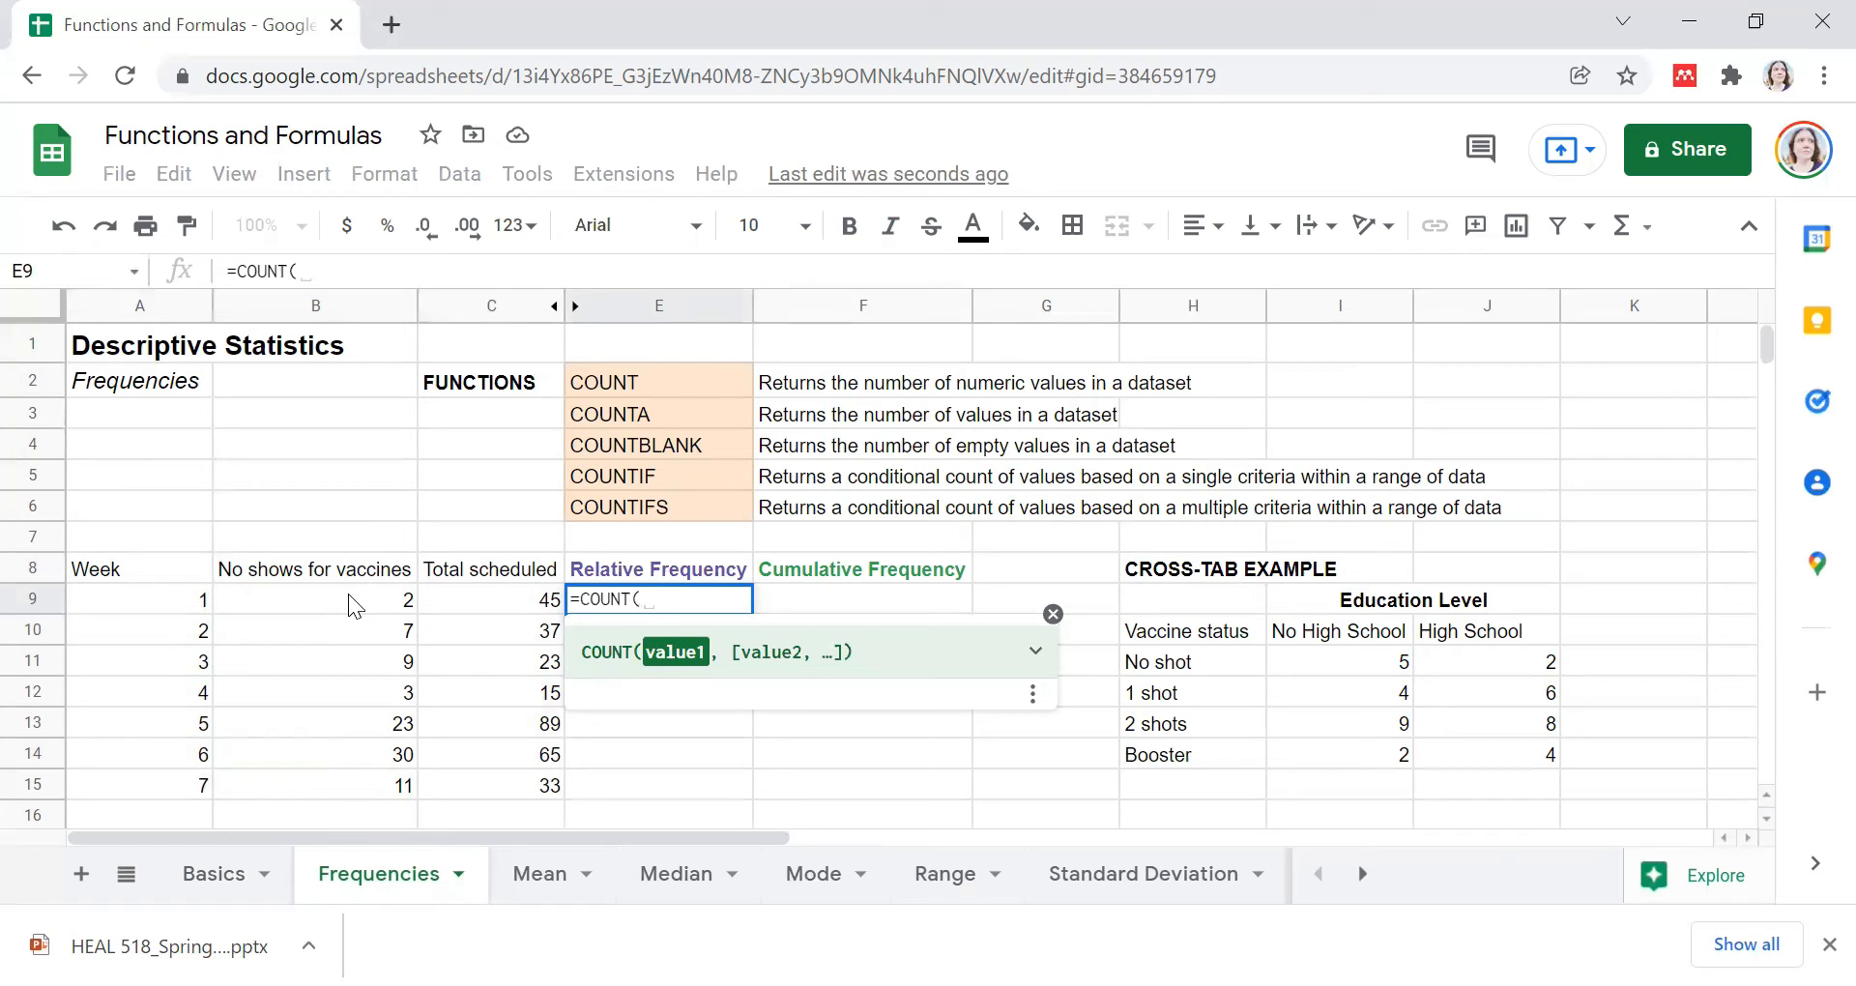
pyautogui.moveTo(350, 597); pyautogui.dragTo(350, 788)
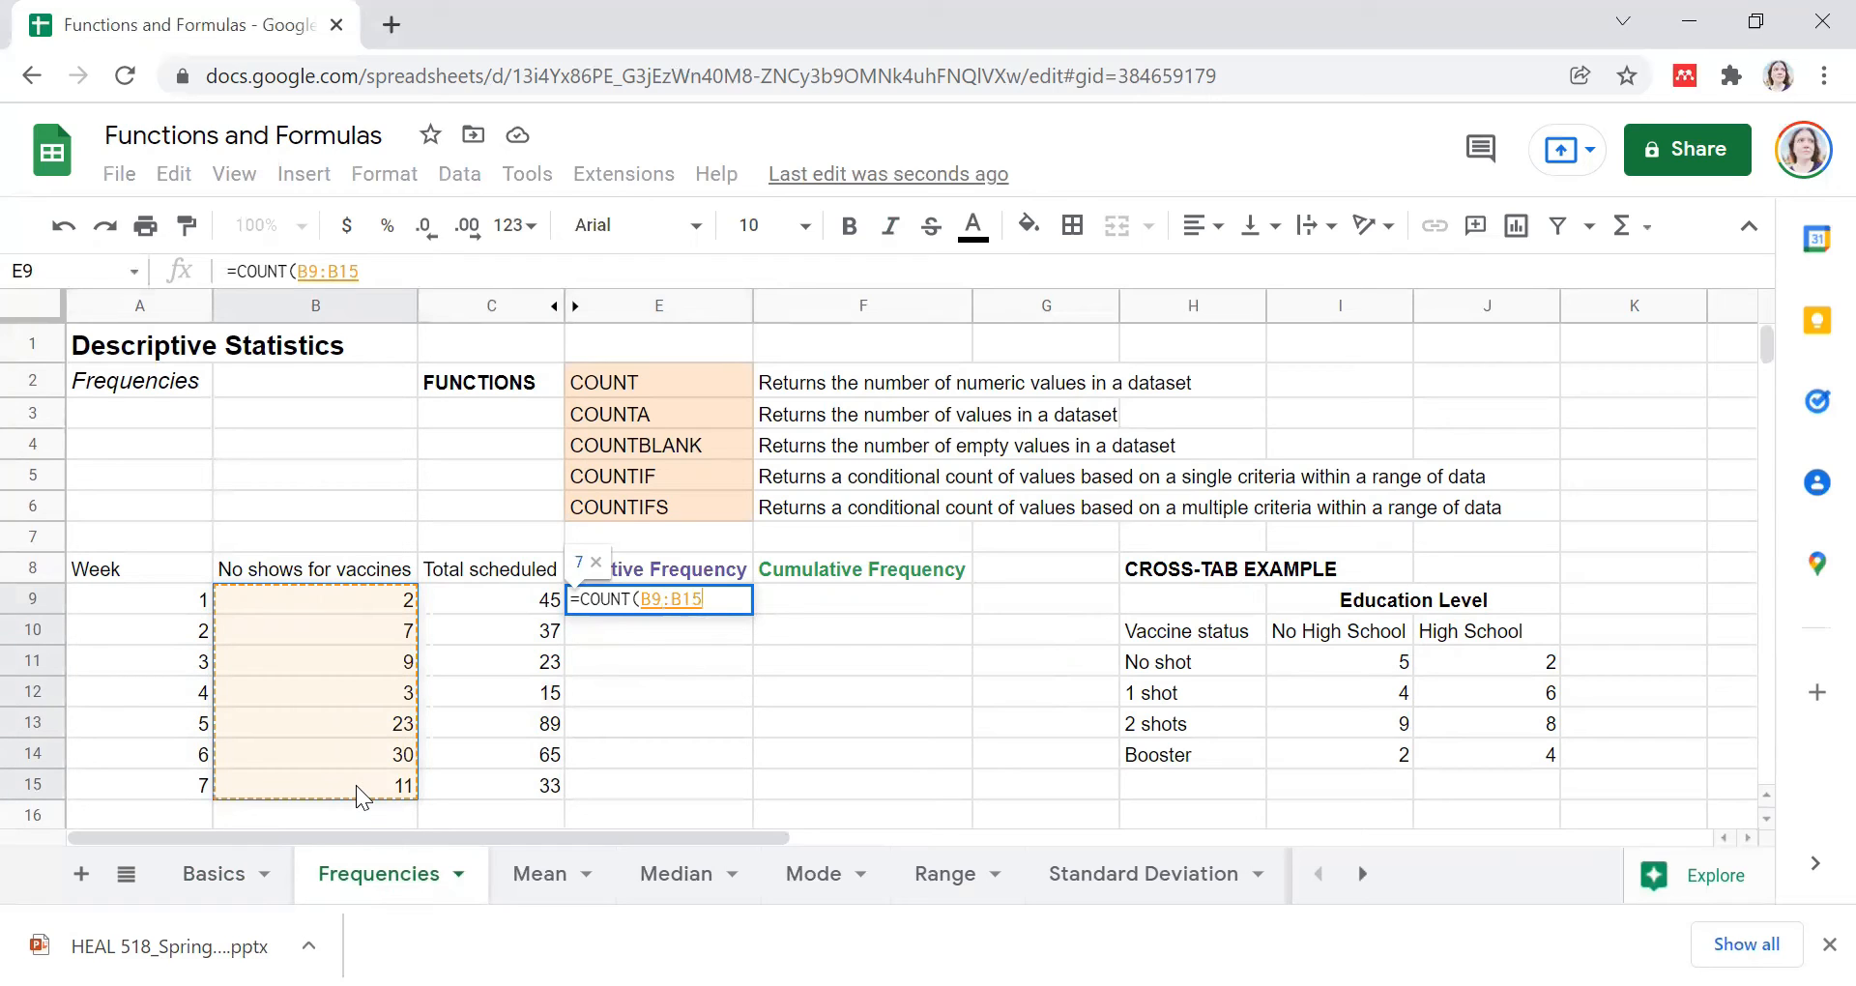
pyautogui.write(')')
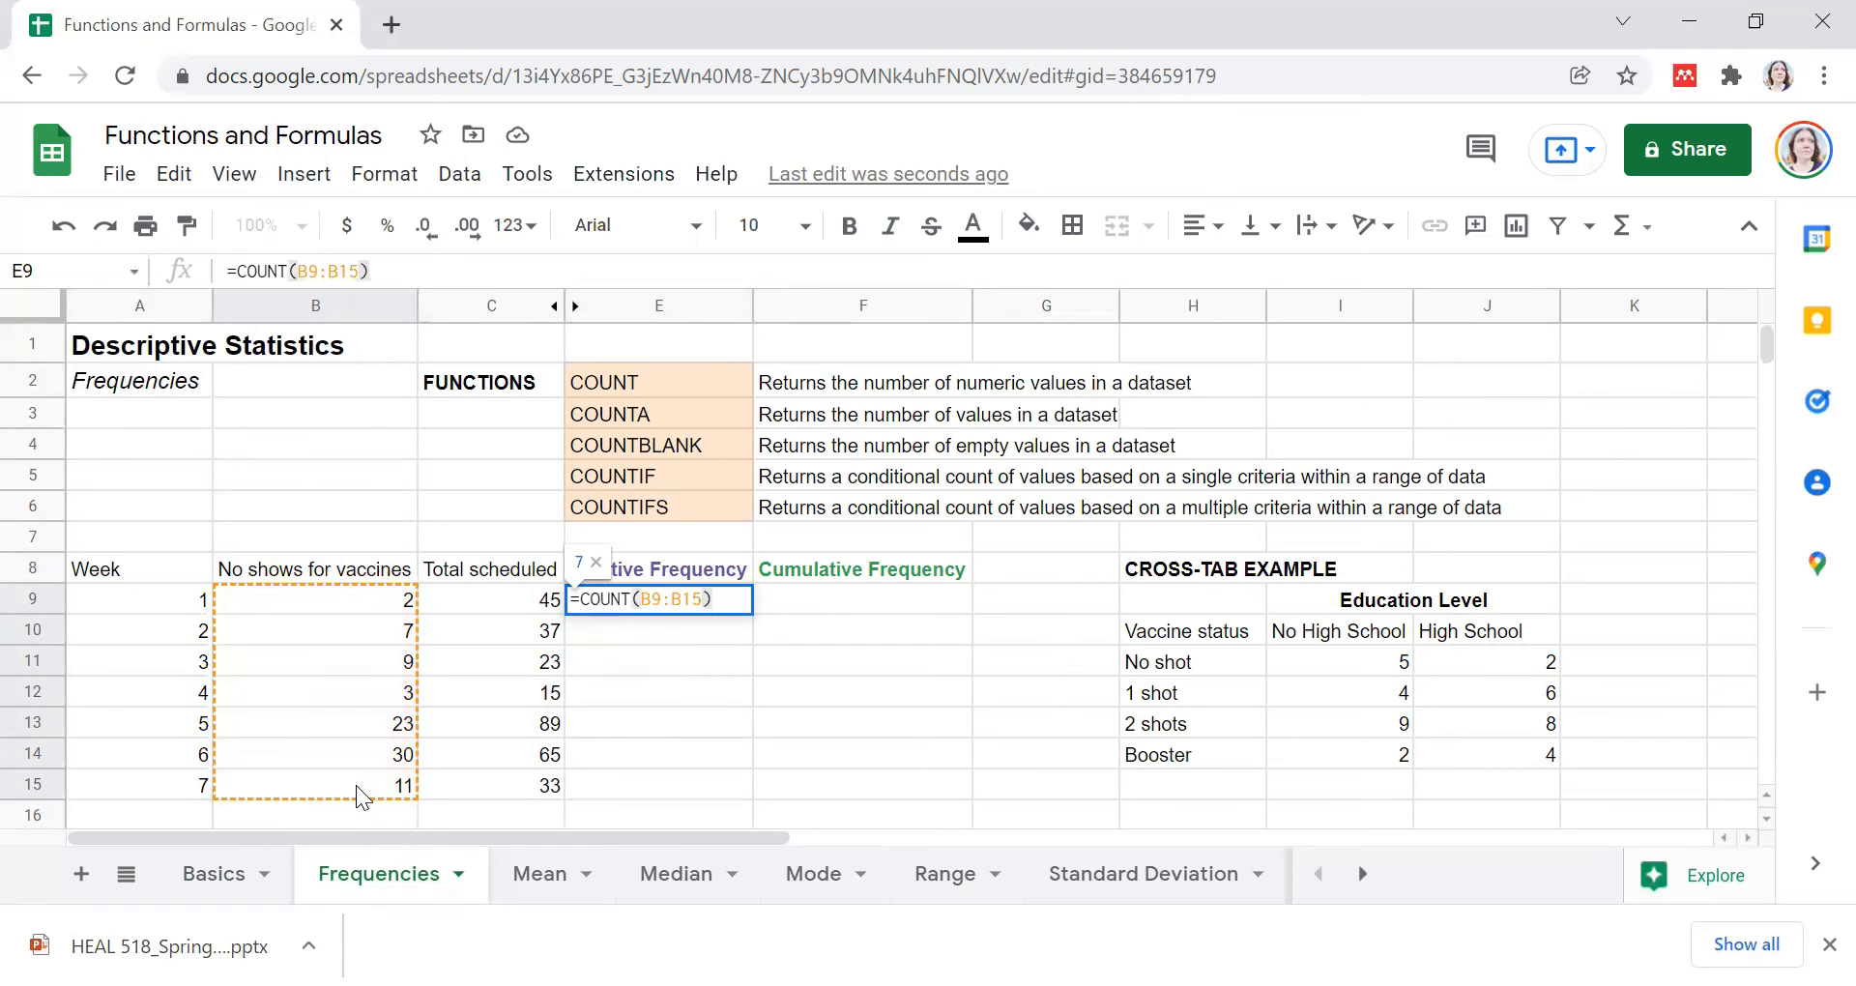
pyautogui.press('Return')
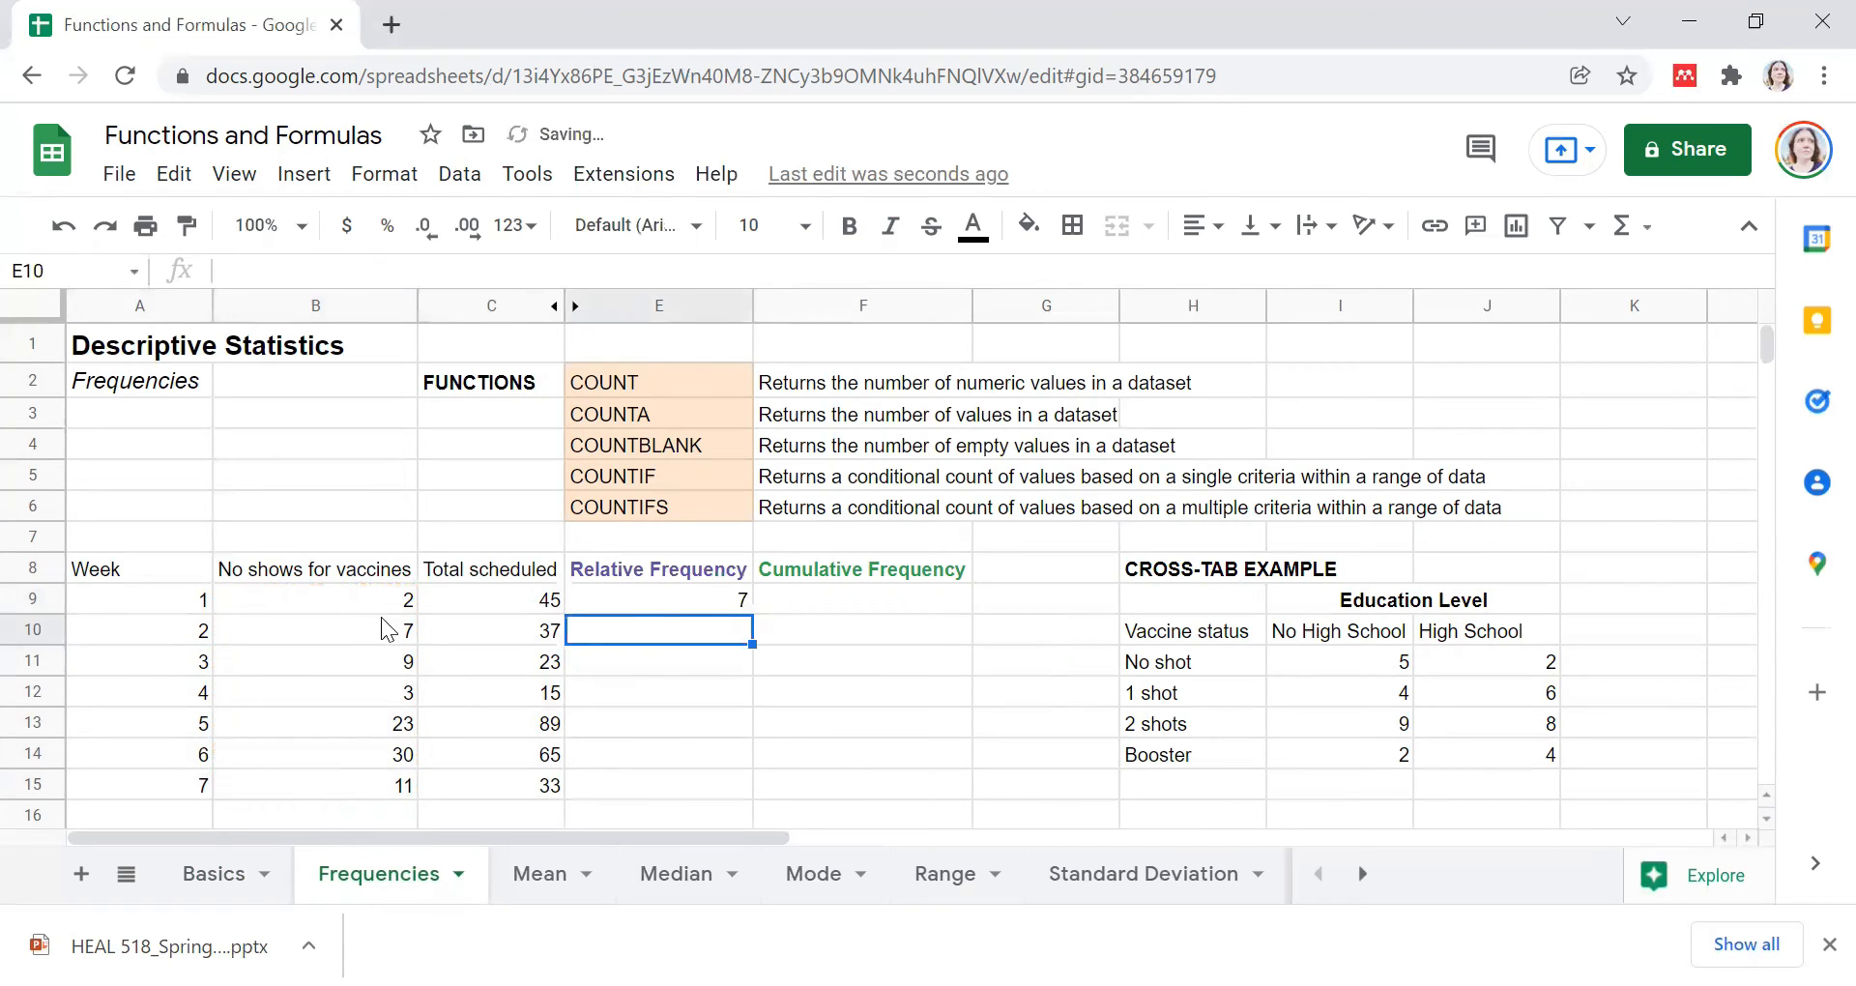
pyautogui.click(737, 605)
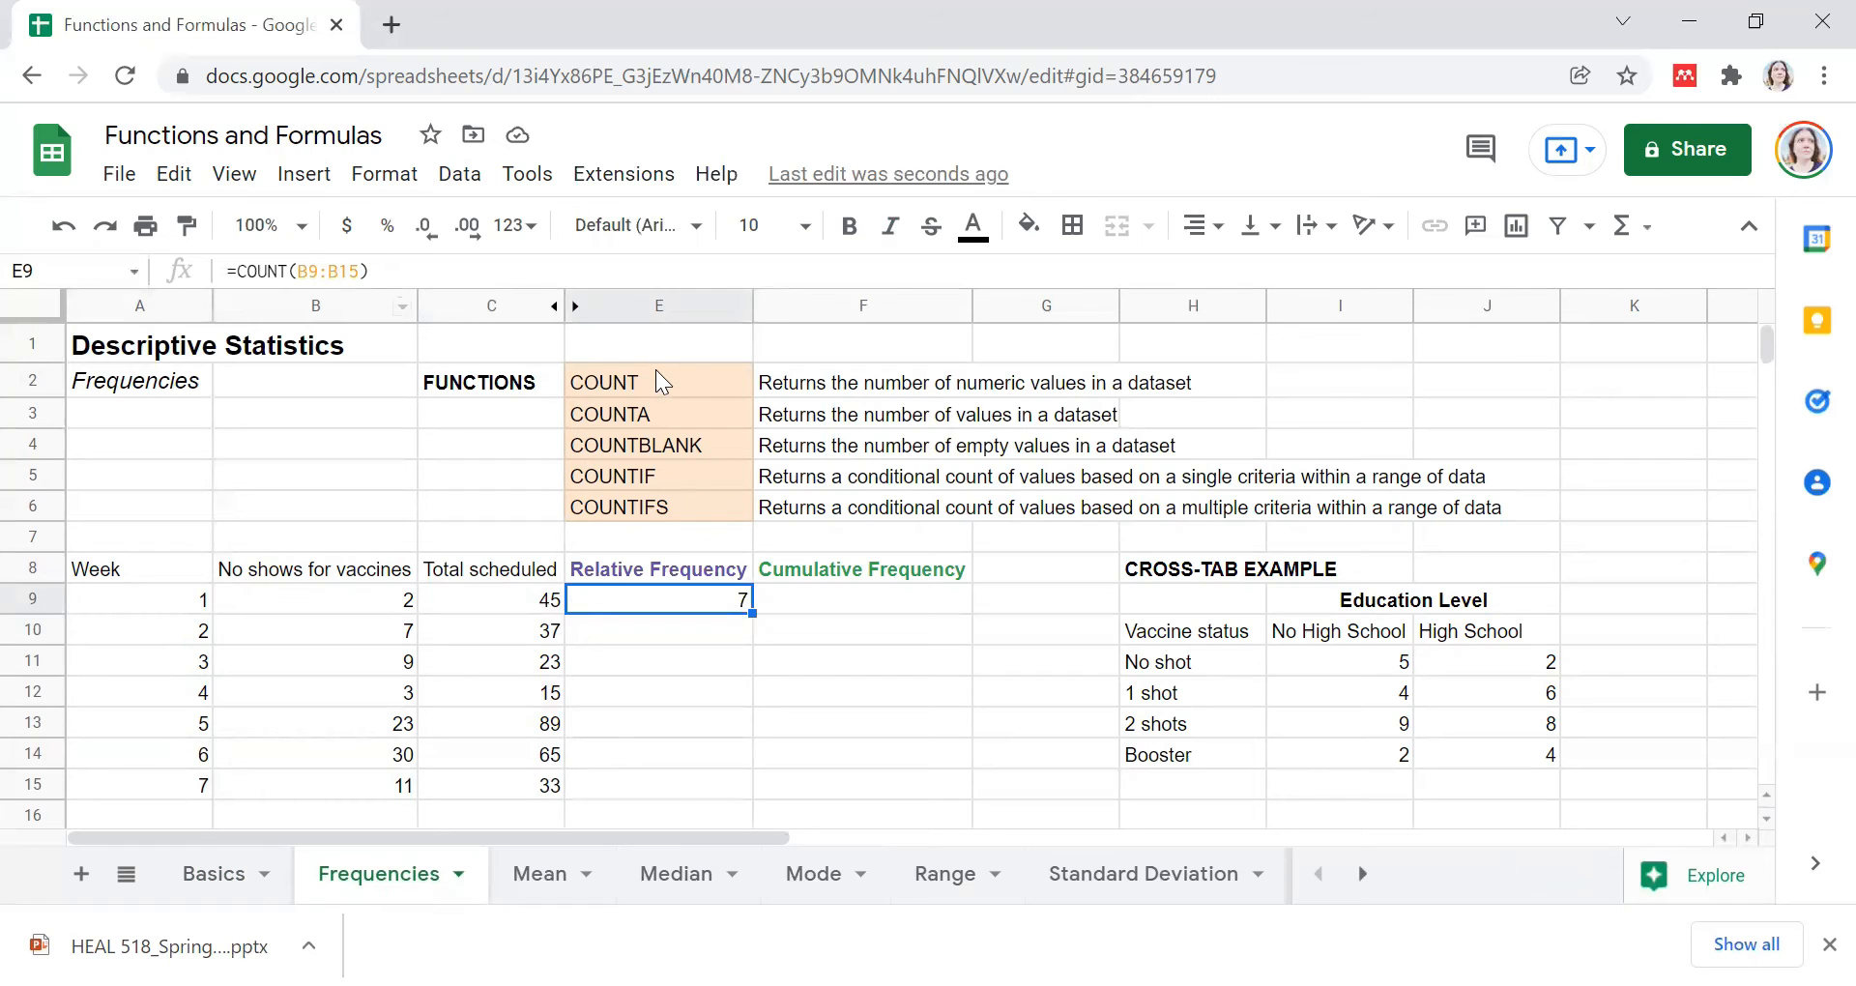
pyautogui.moveTo(385, 601); pyautogui.dragTo(387, 798)
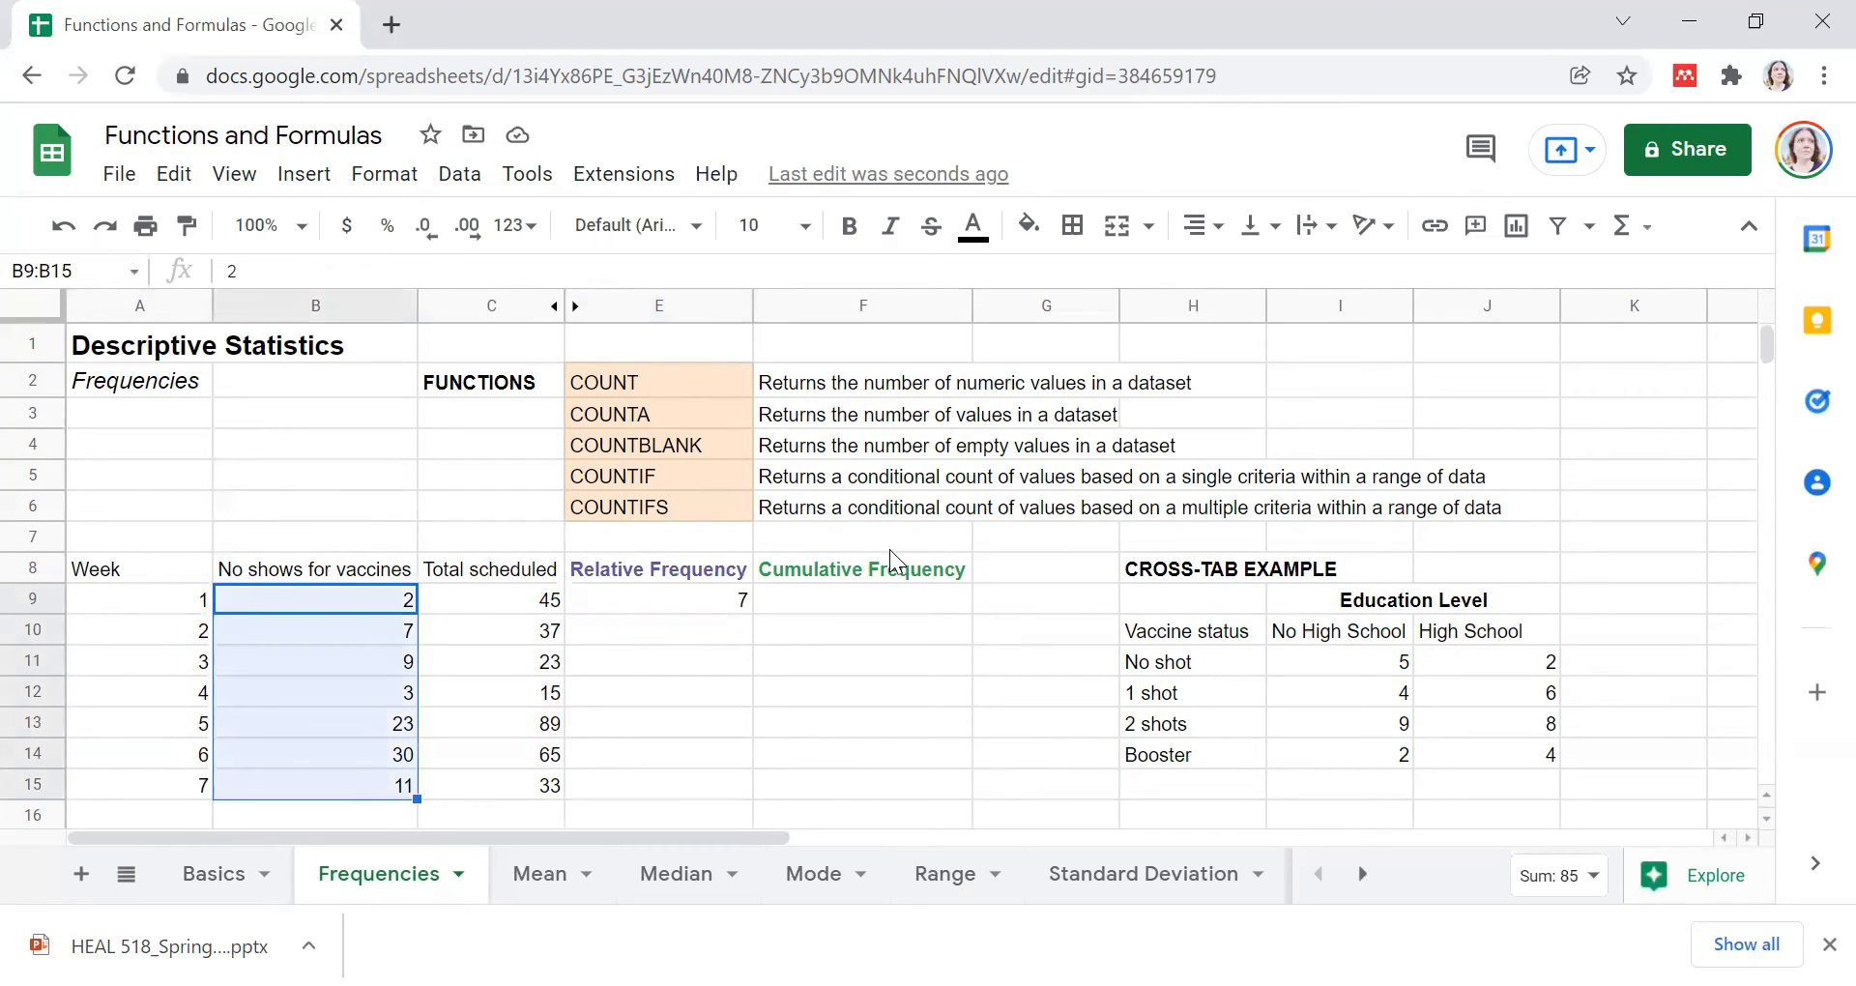
pyautogui.click(714, 607)
# Step: Change the column heading in E8 to Absolute Frequency
pyautogui.click(676, 573)
pyautogui.write('A')
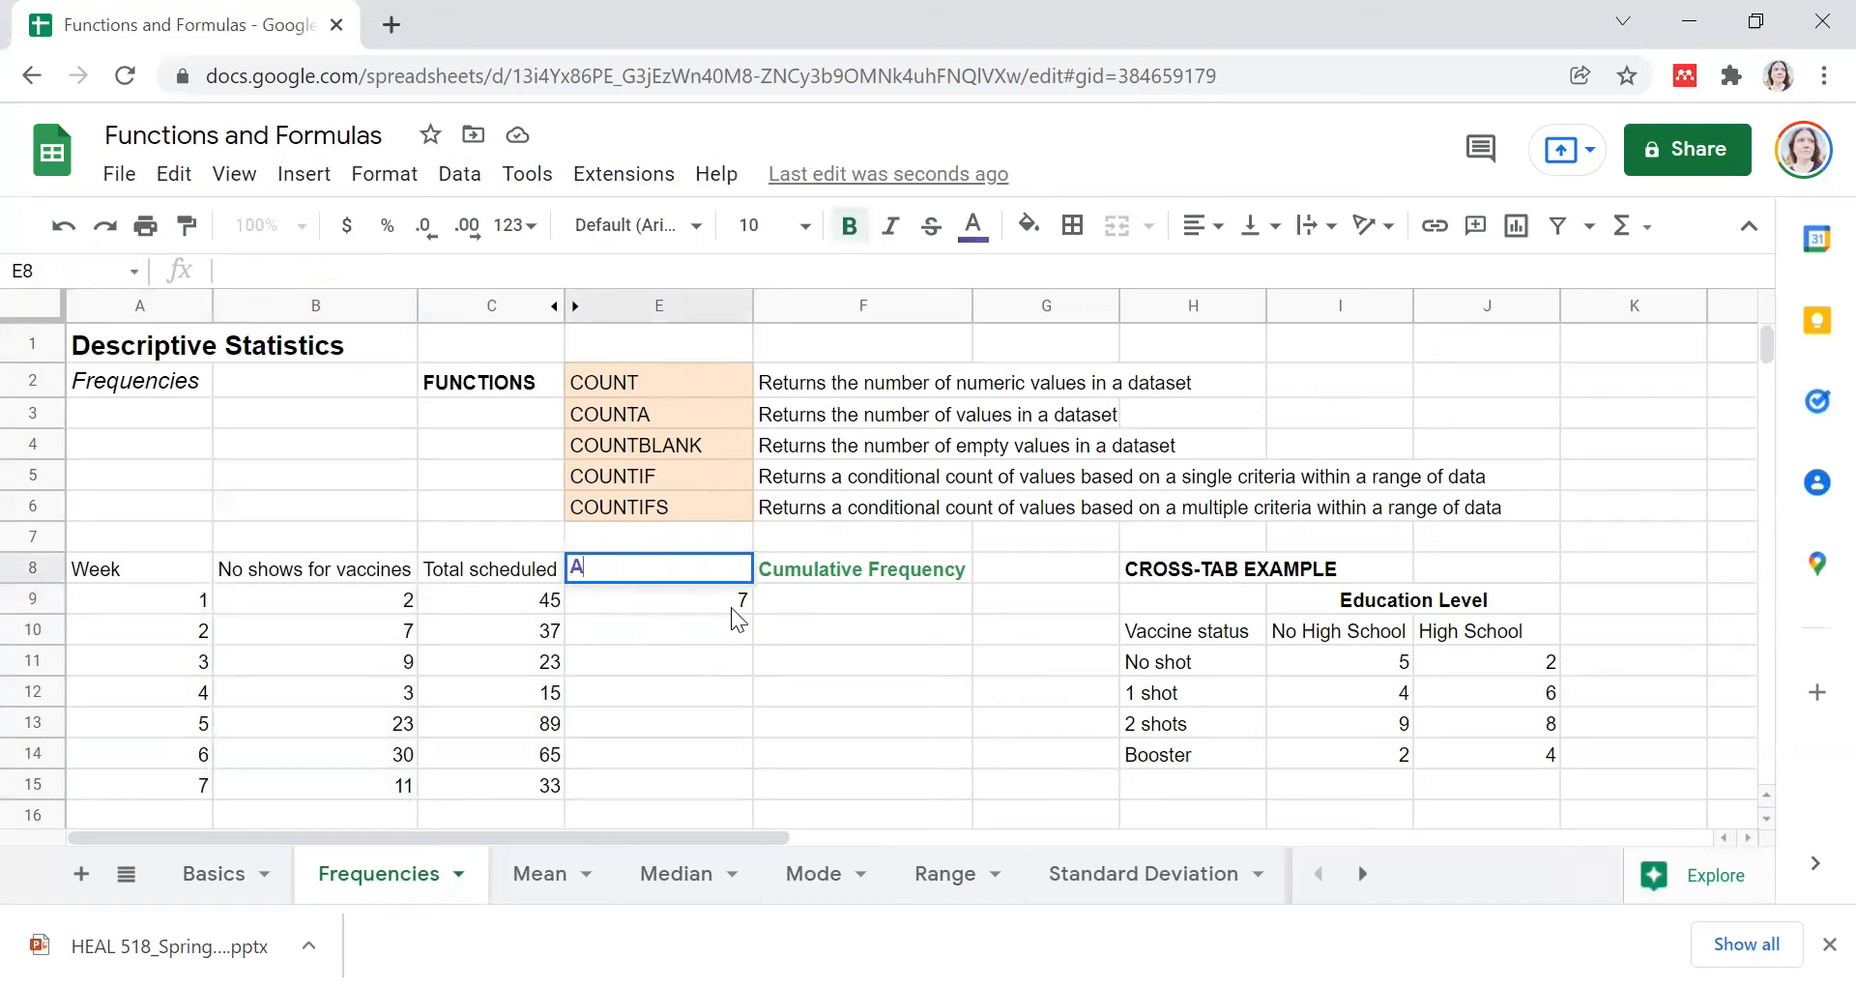
pyautogui.write('bsolute Frequency')
pyautogui.press('Return')
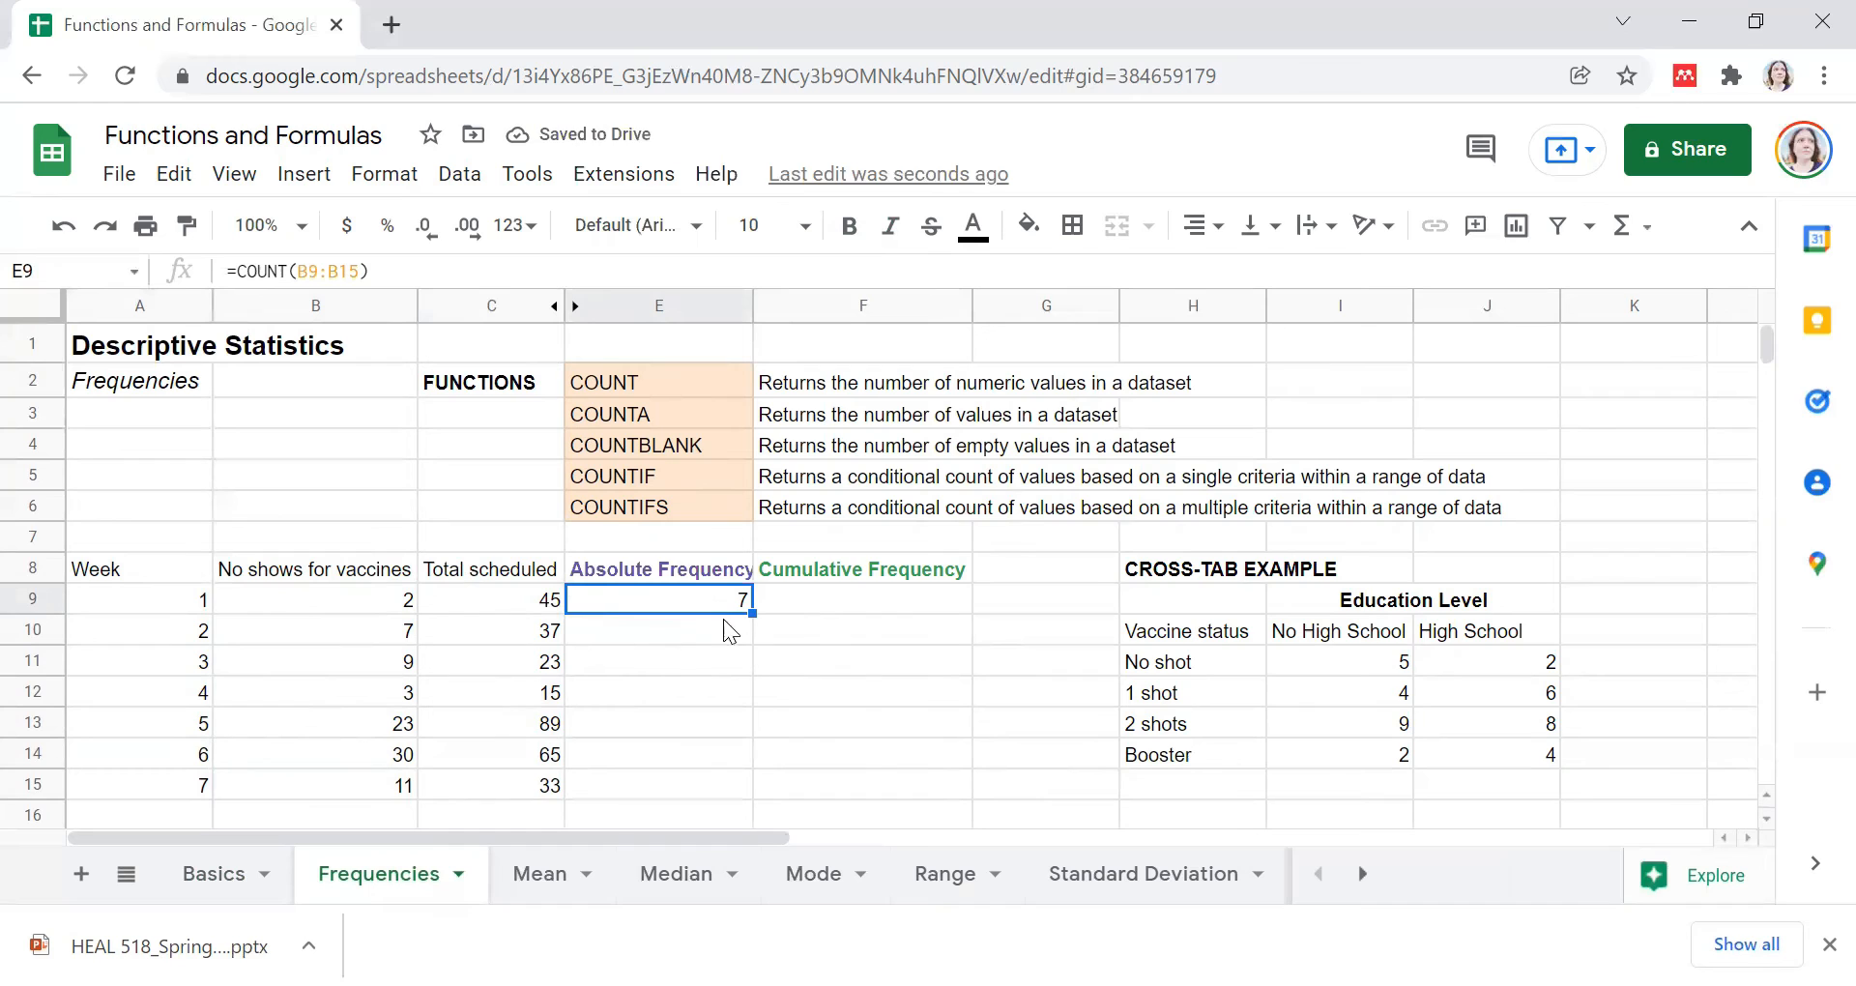
pyautogui.click(689, 567)
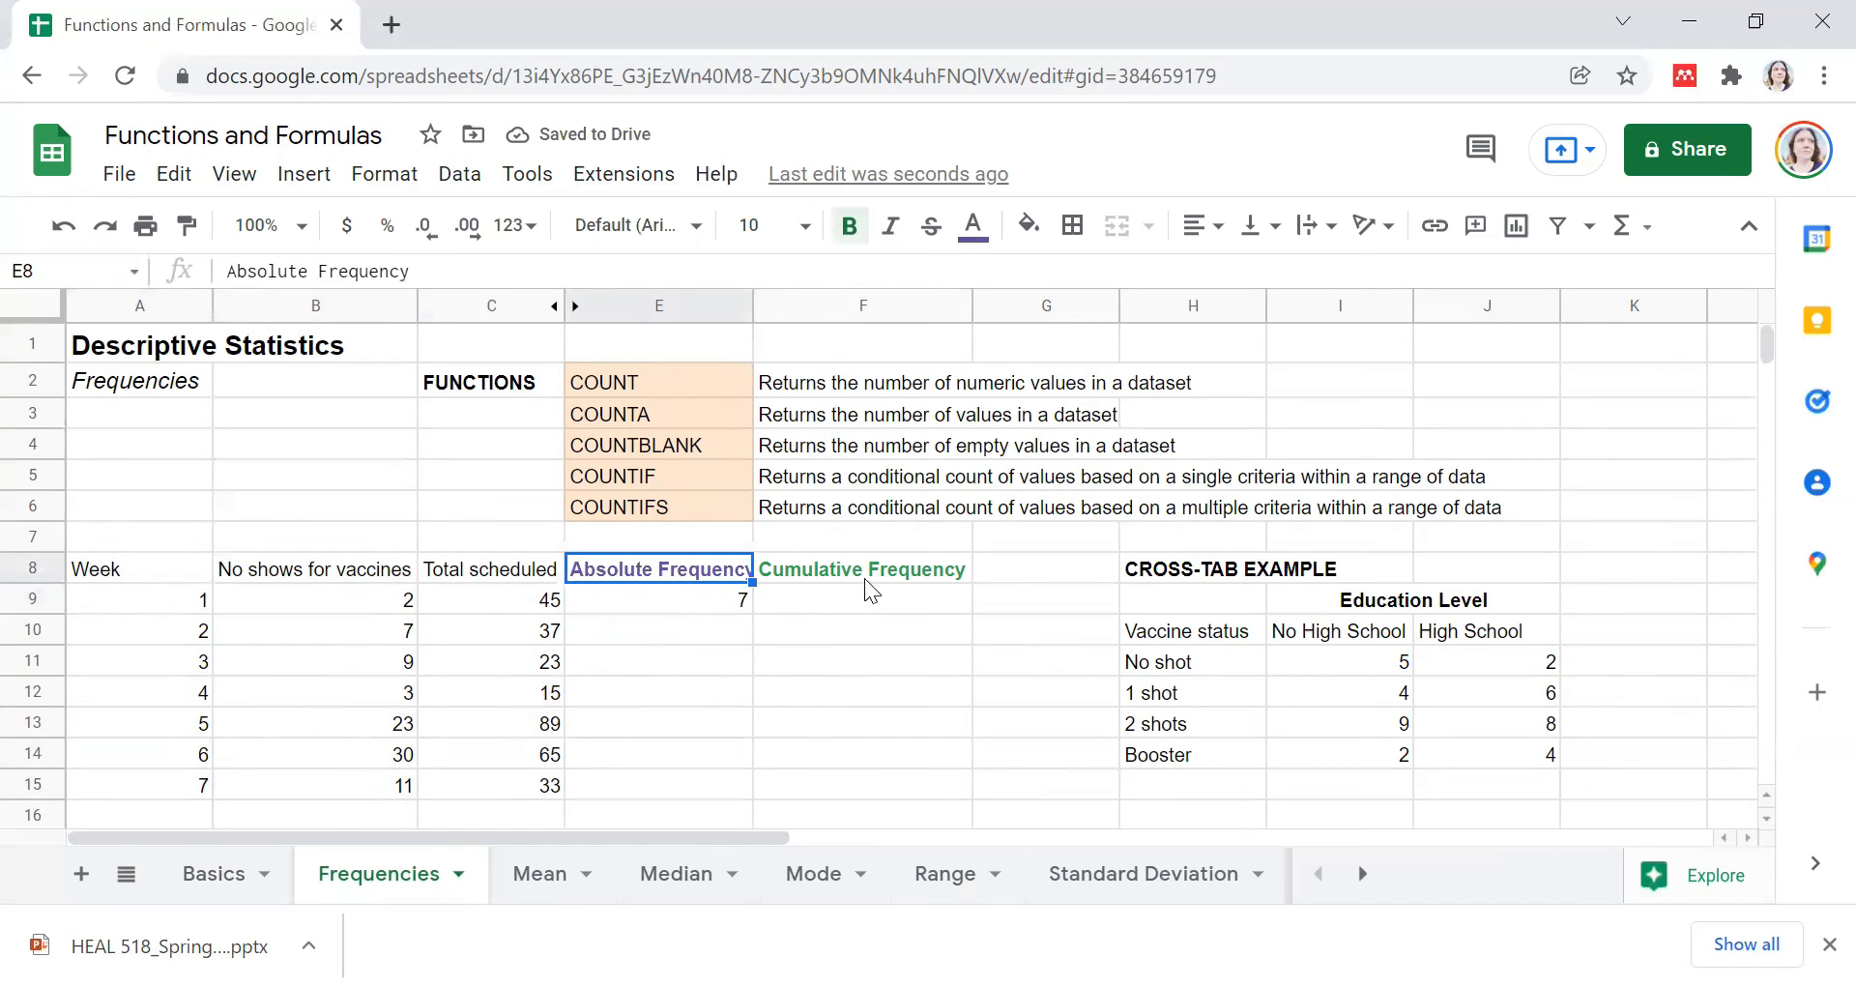
pyautogui.click(725, 641)
pyautogui.click(726, 607)
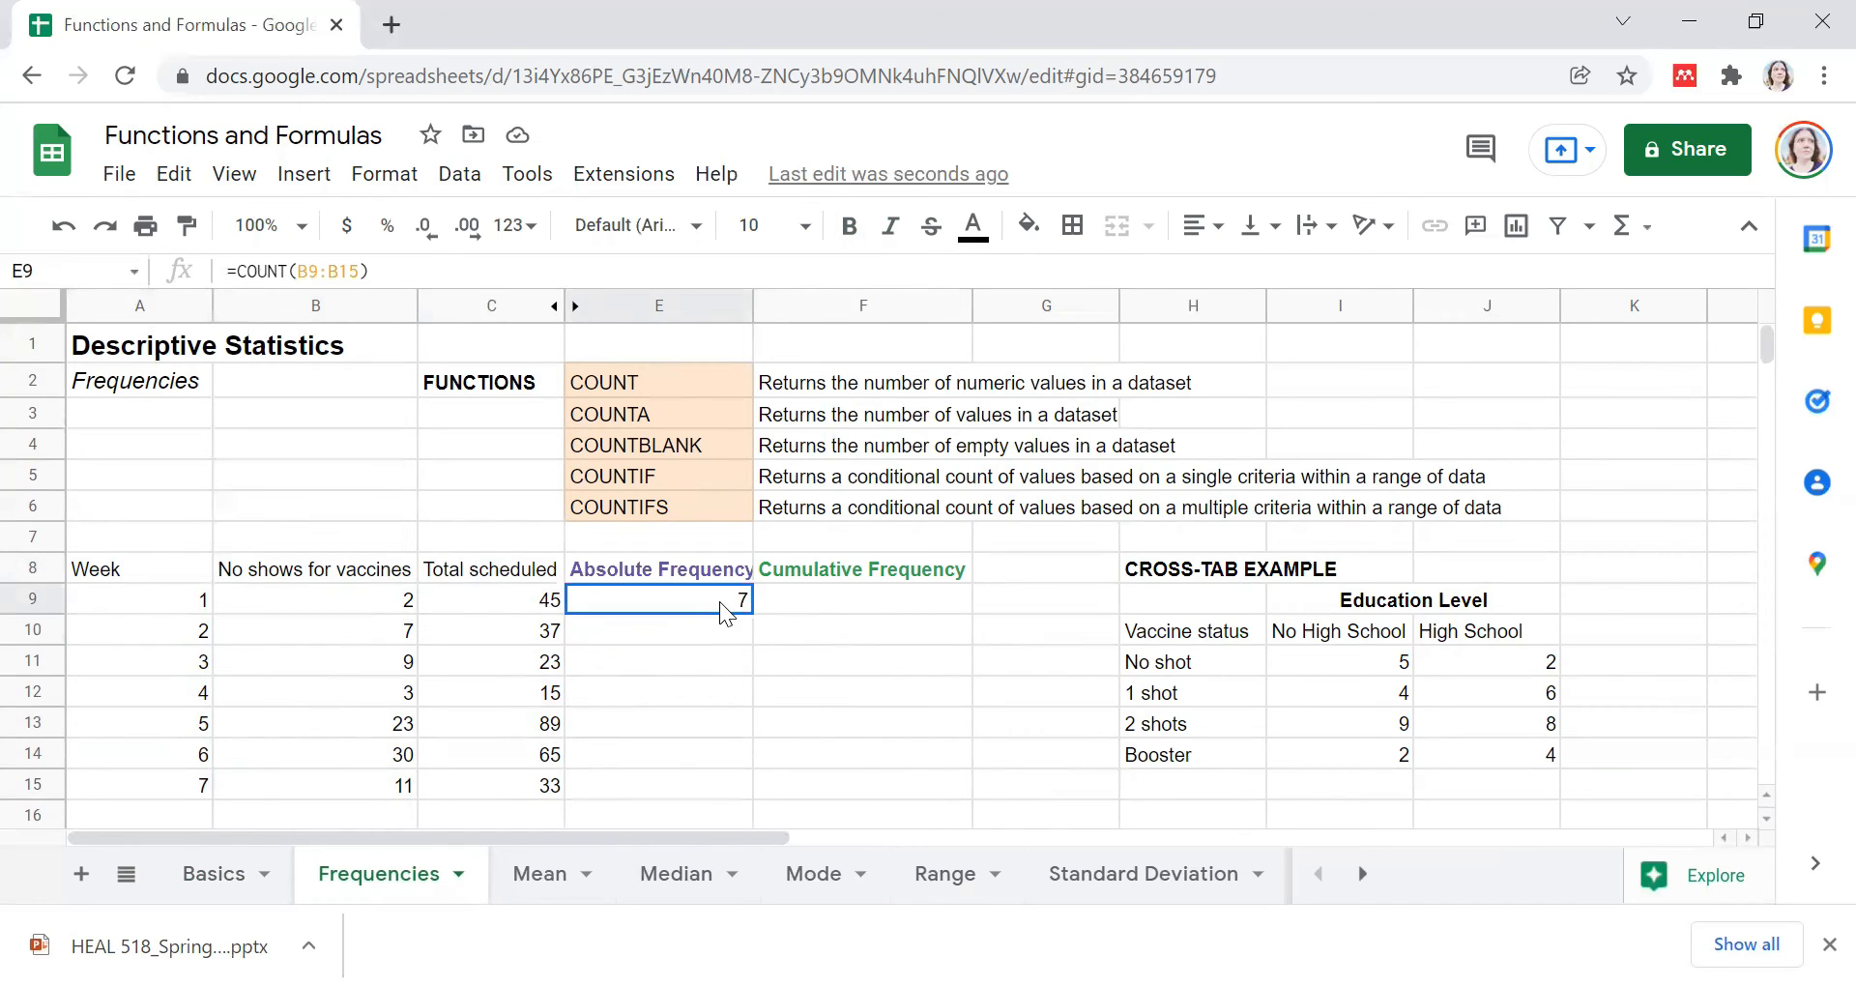
# Step: Rename the heading in E8 as Relative Frequency (Pecent) and fit column E's width to its contents
pyautogui.click(706, 574)
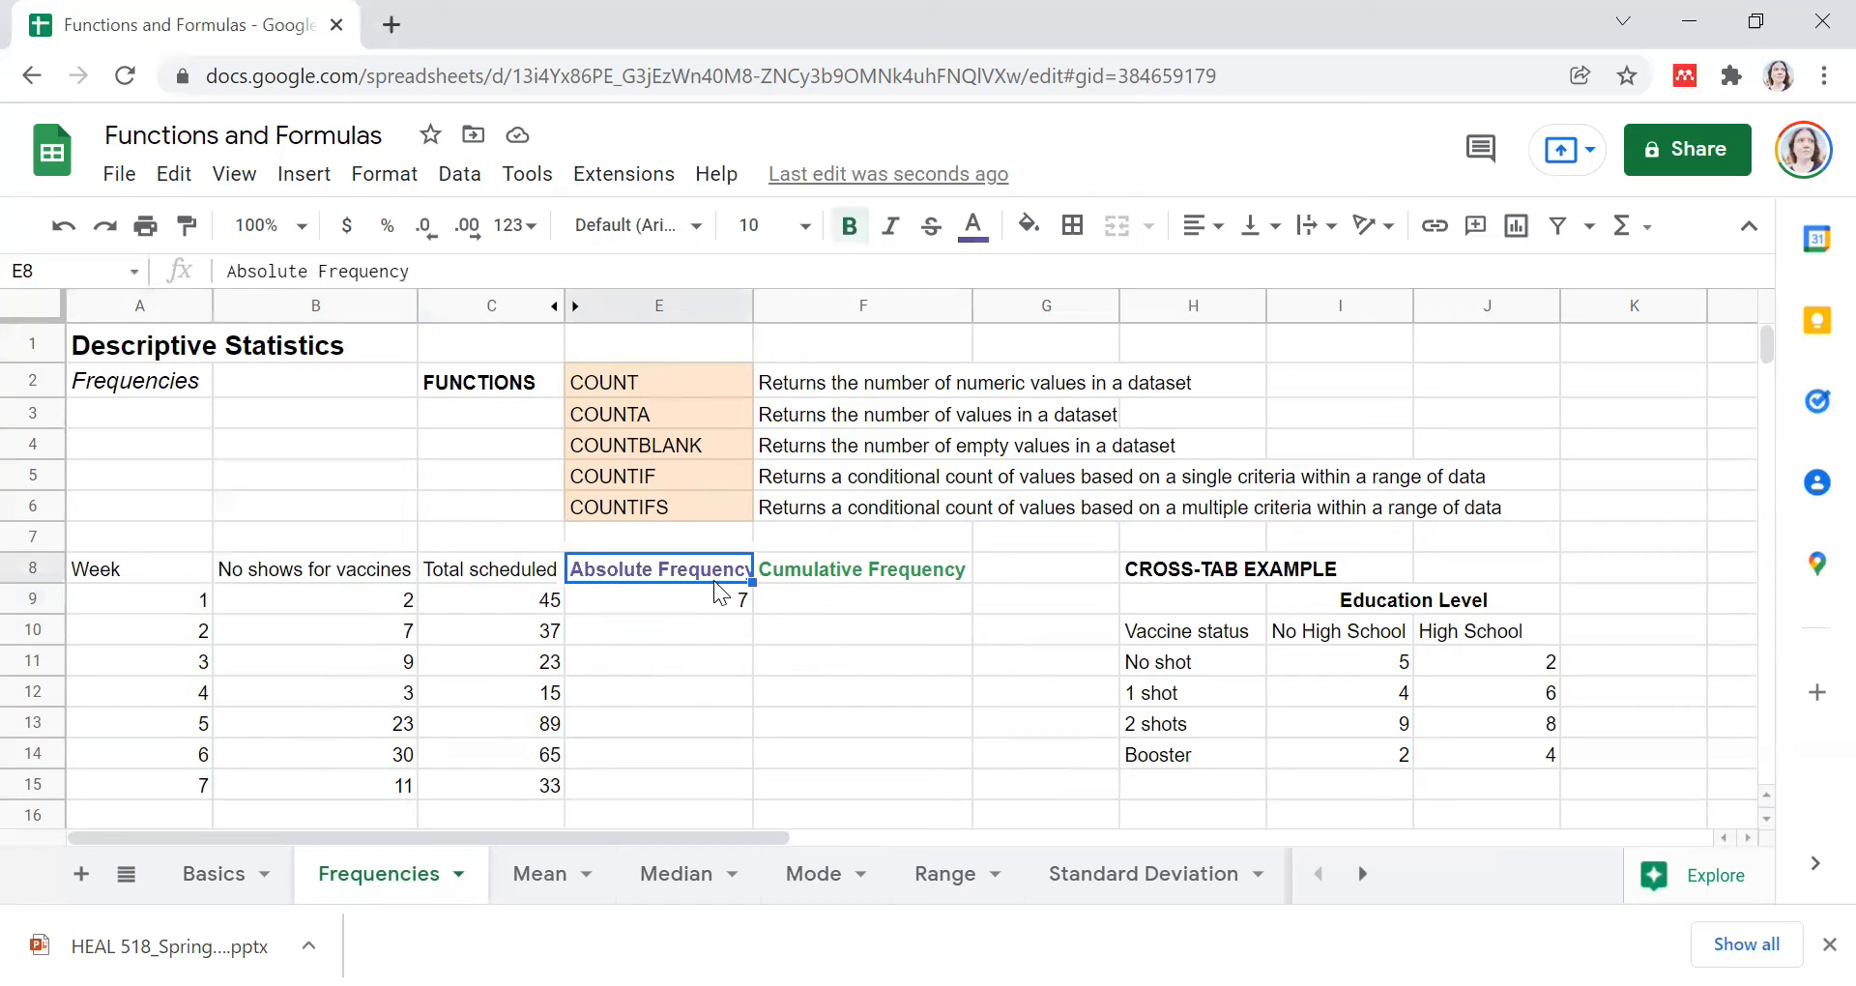
pyautogui.write('Relative F')
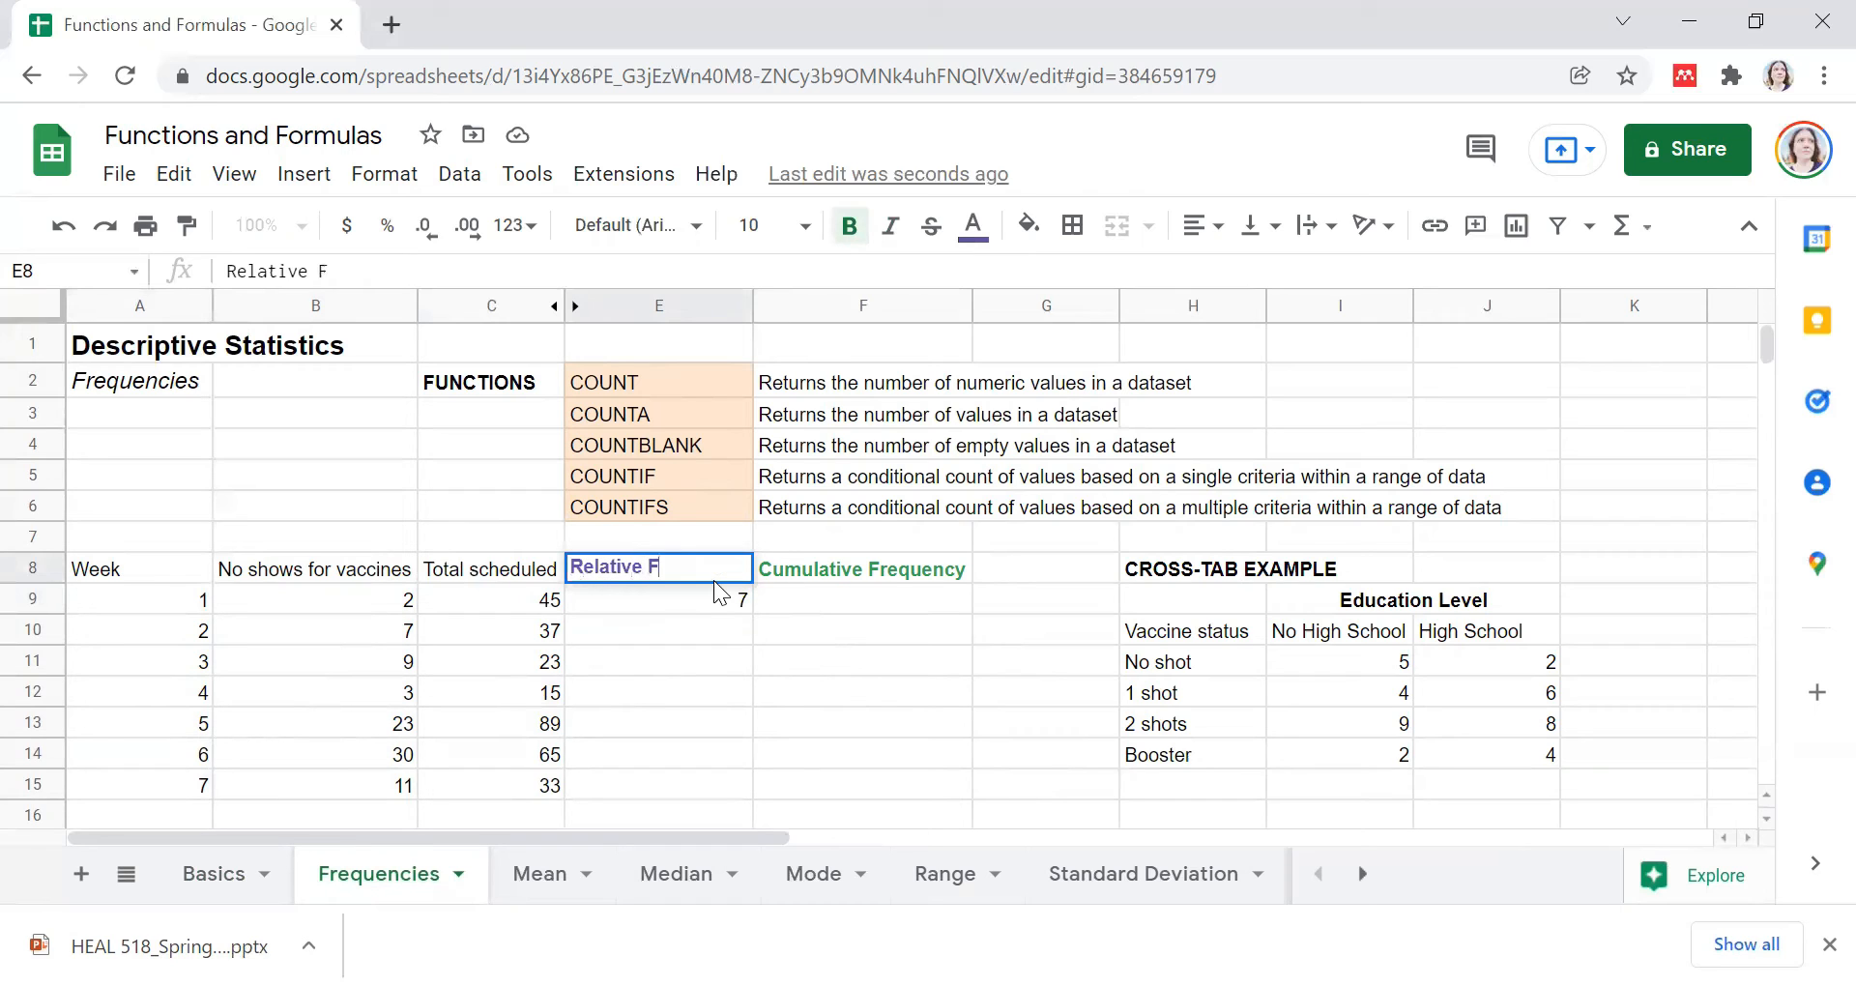
pyautogui.write('requency (Pecent)')
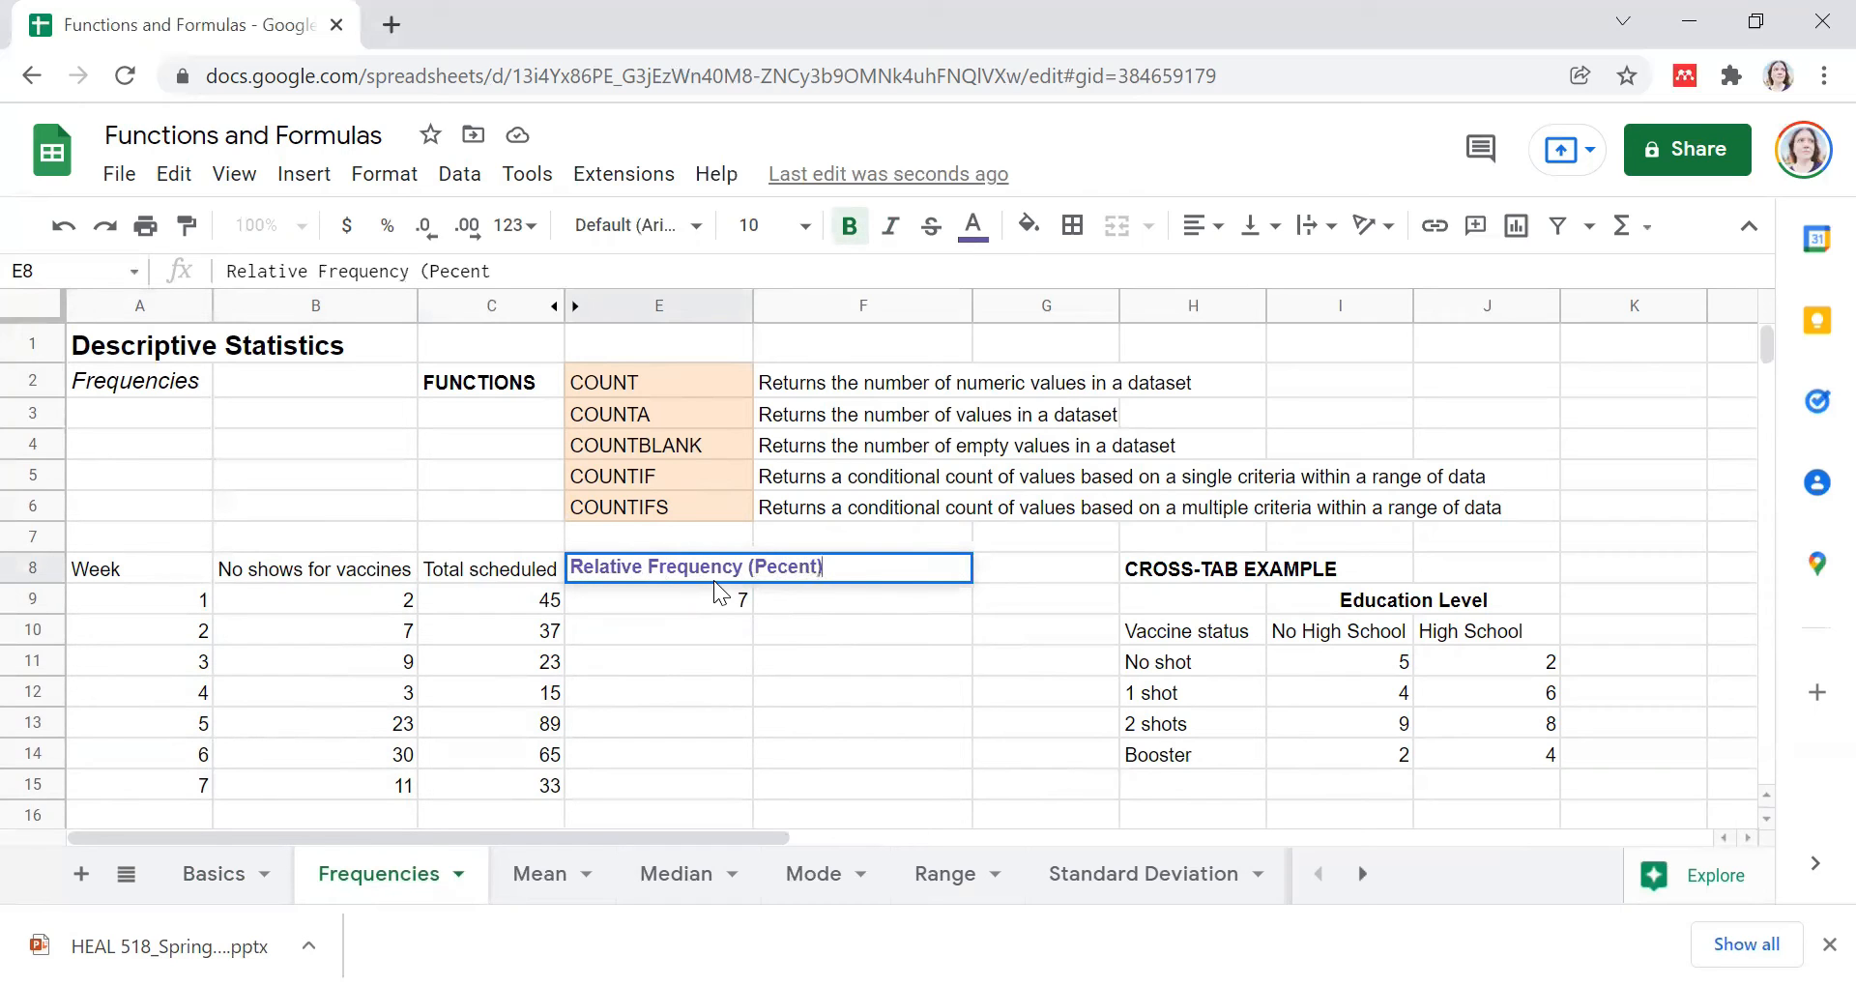
pyautogui.press('Return')
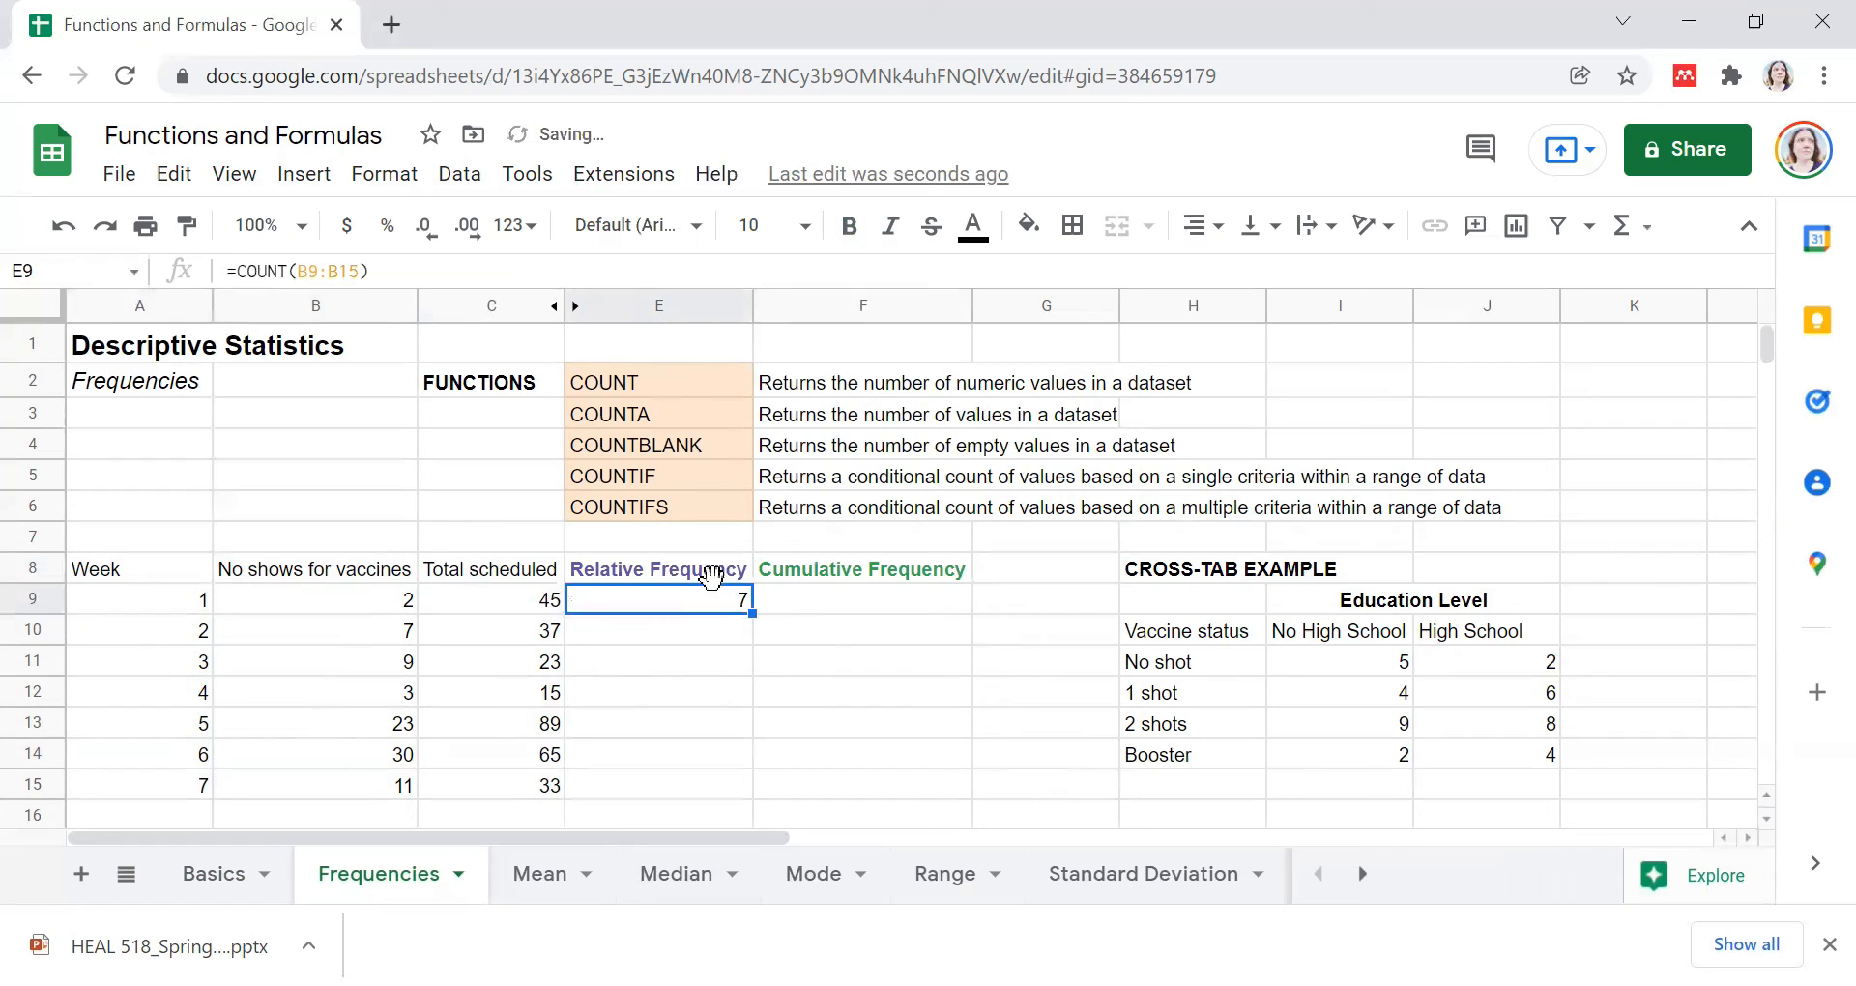
pyautogui.doubleClick(750, 305)
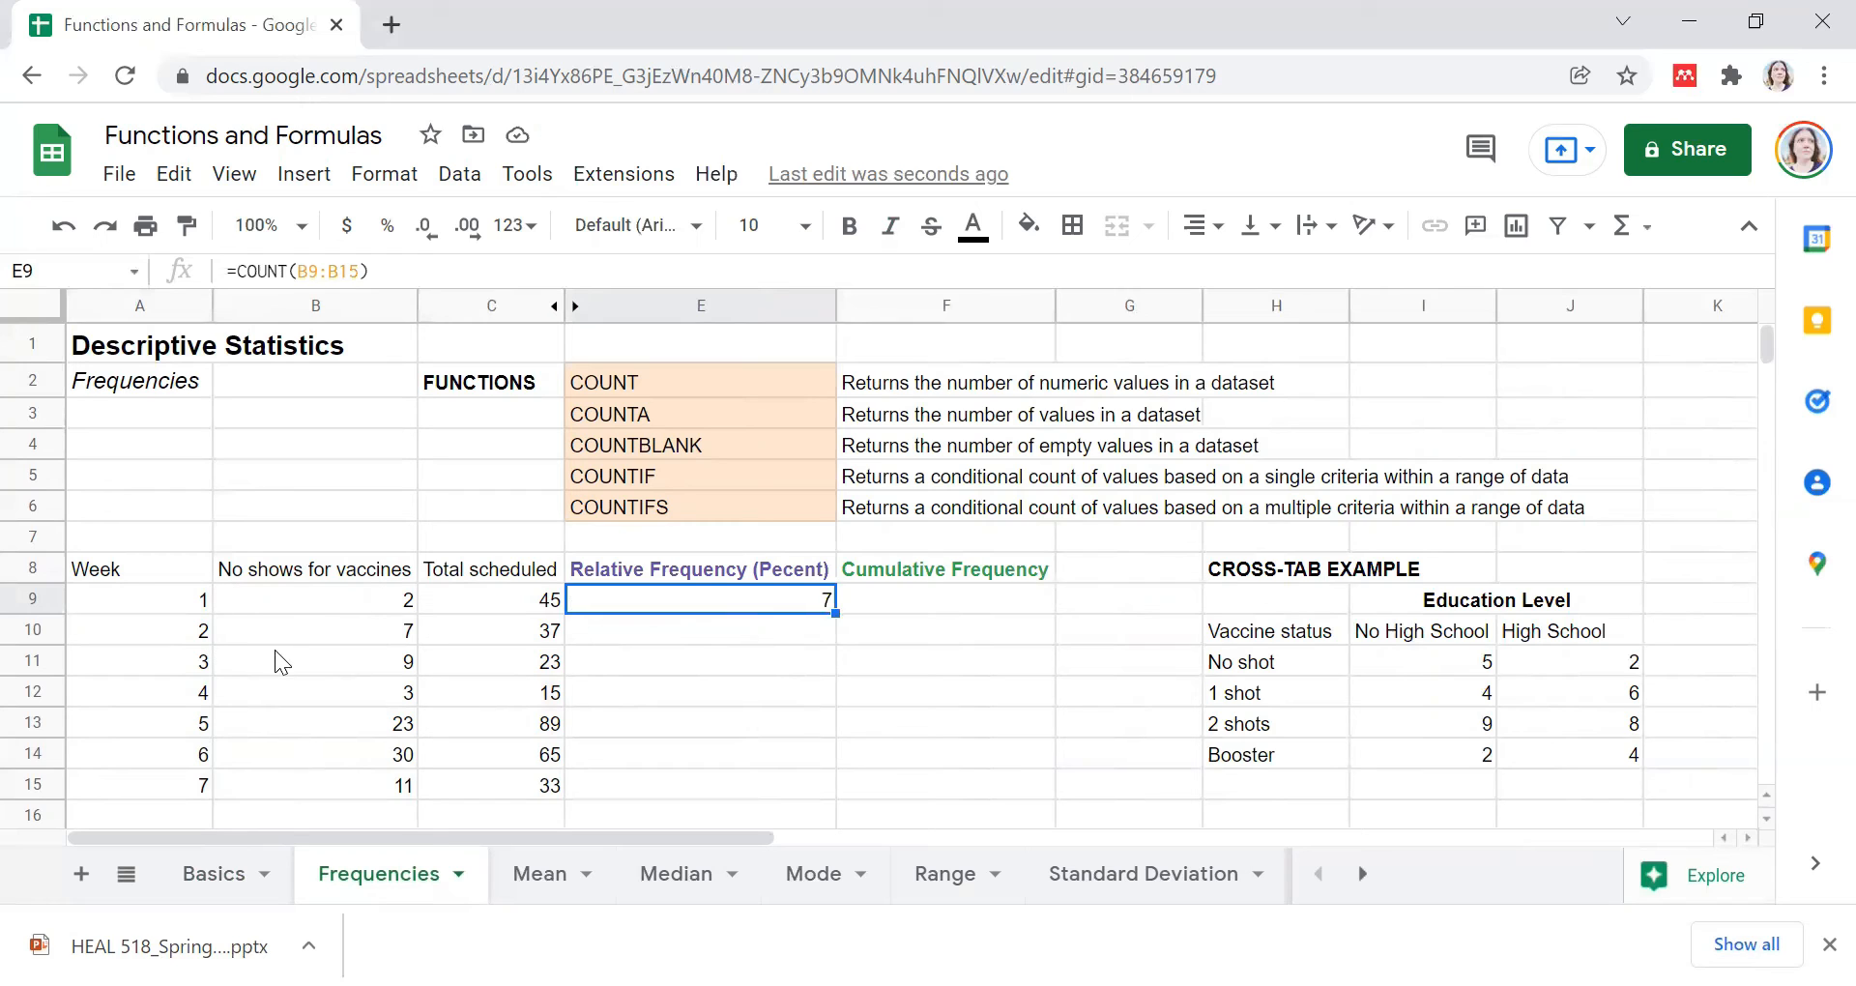
# Step: Replace the formula in E9 with =B9/C9 to divide week 1 no-shows by total scheduled
pyautogui.write('=')
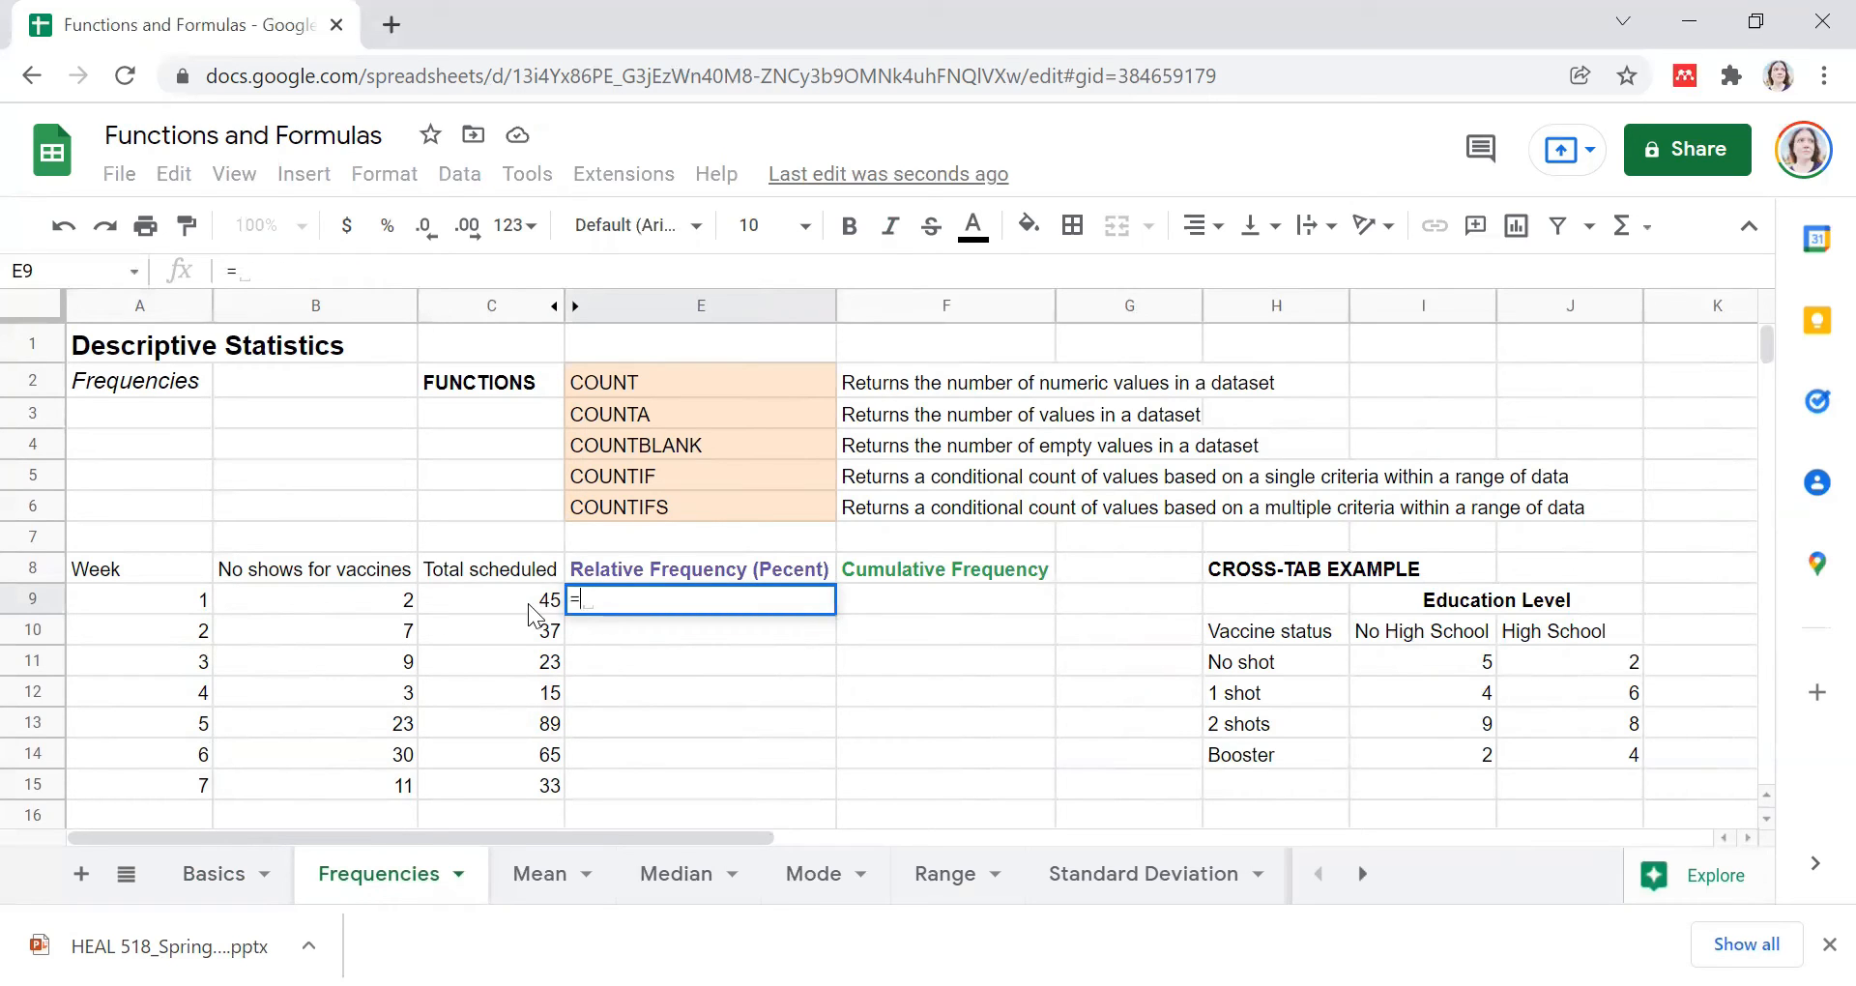
pyautogui.click(375, 607)
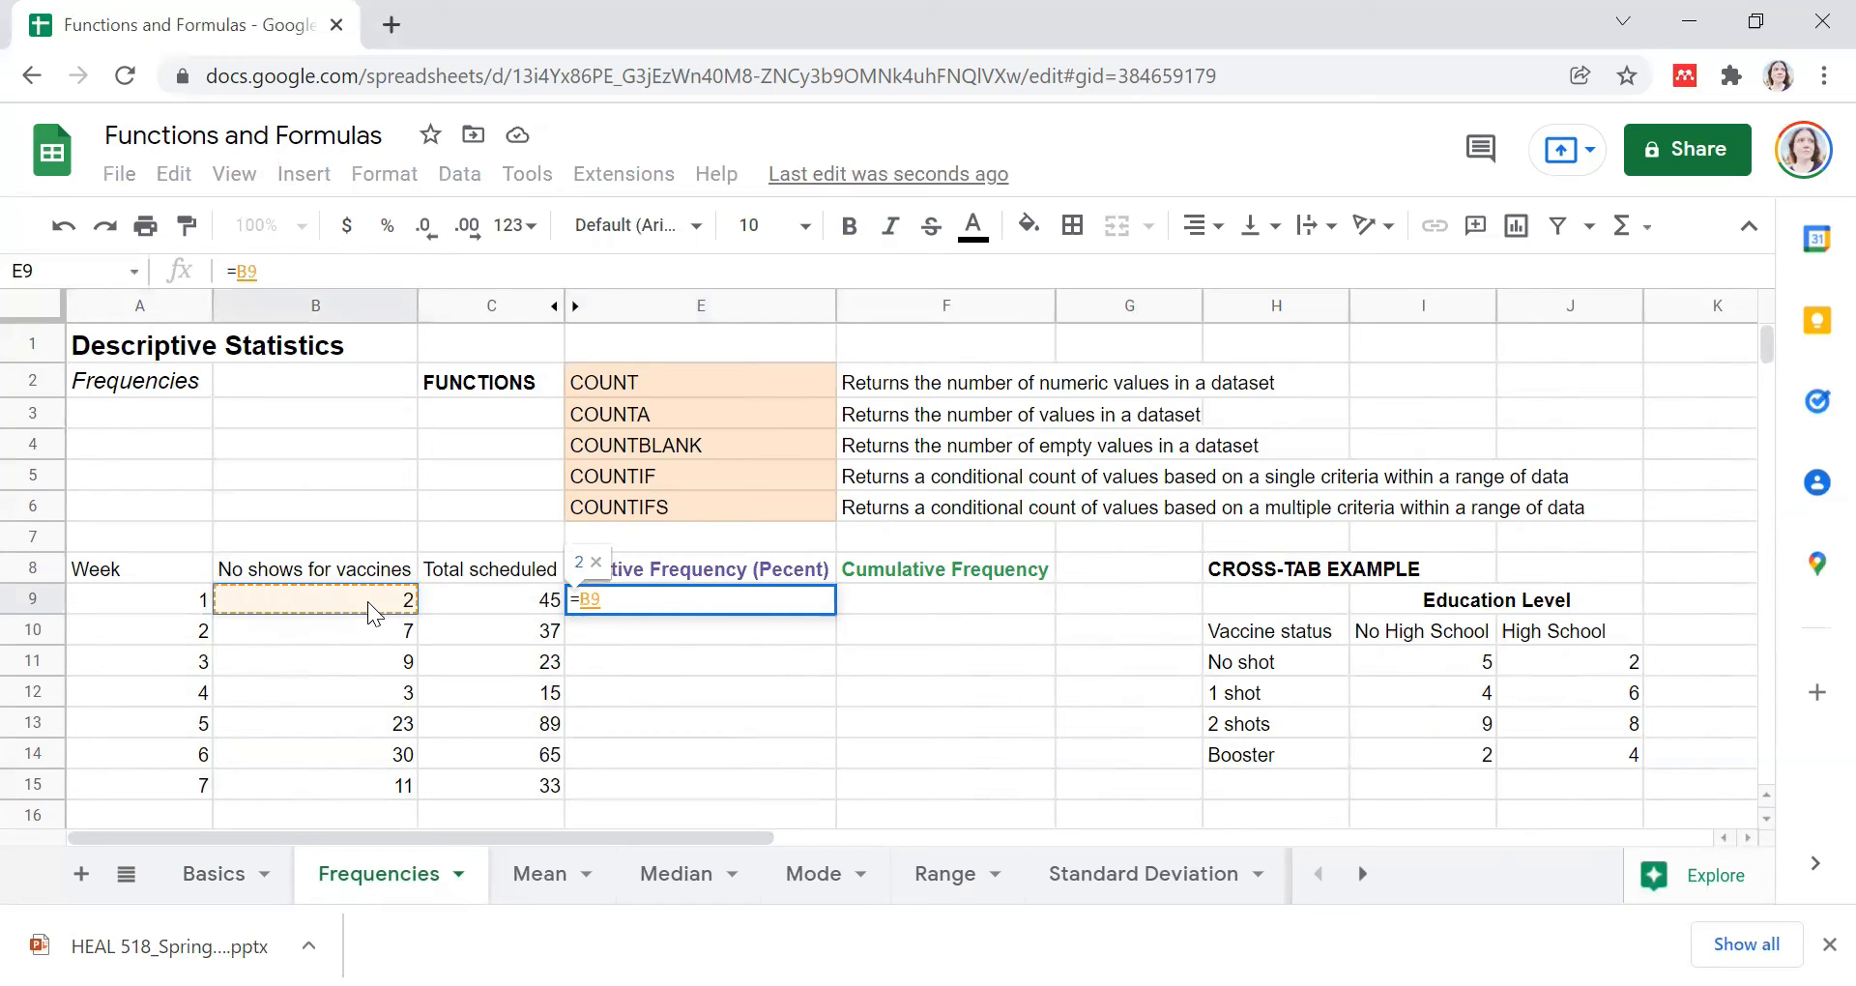
pyautogui.write('/')
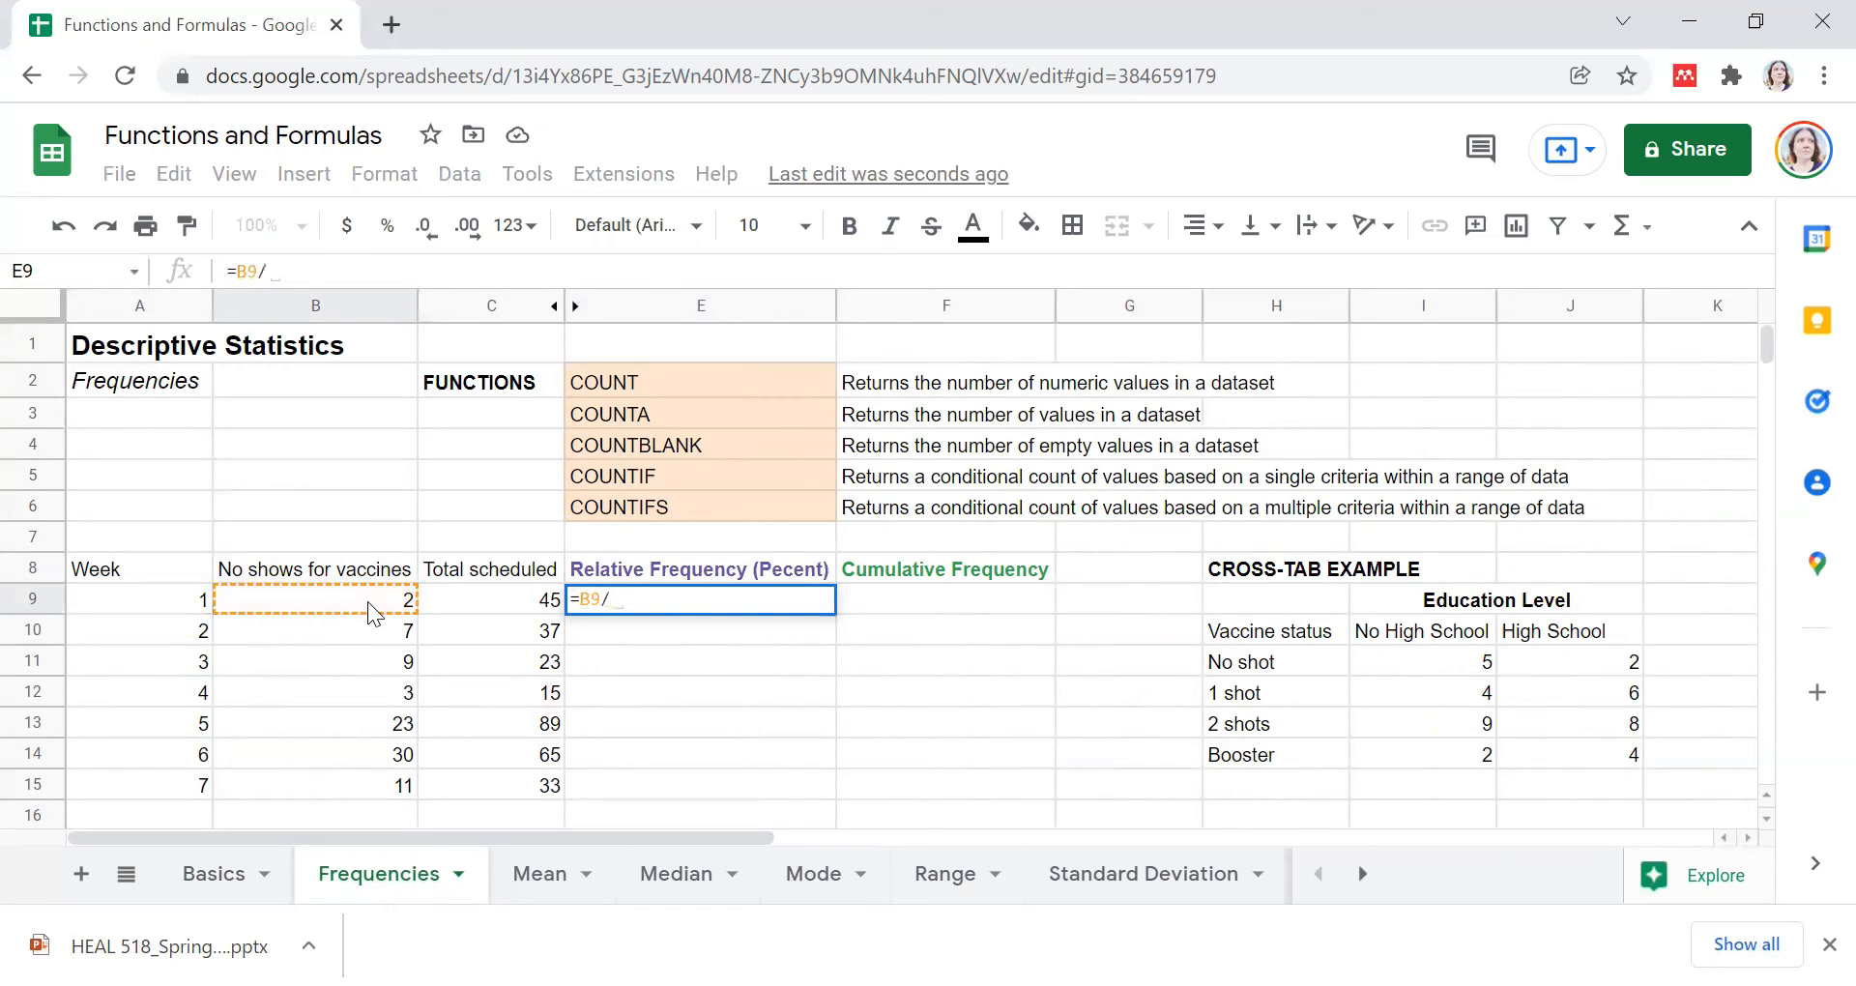
pyautogui.click(470, 601)
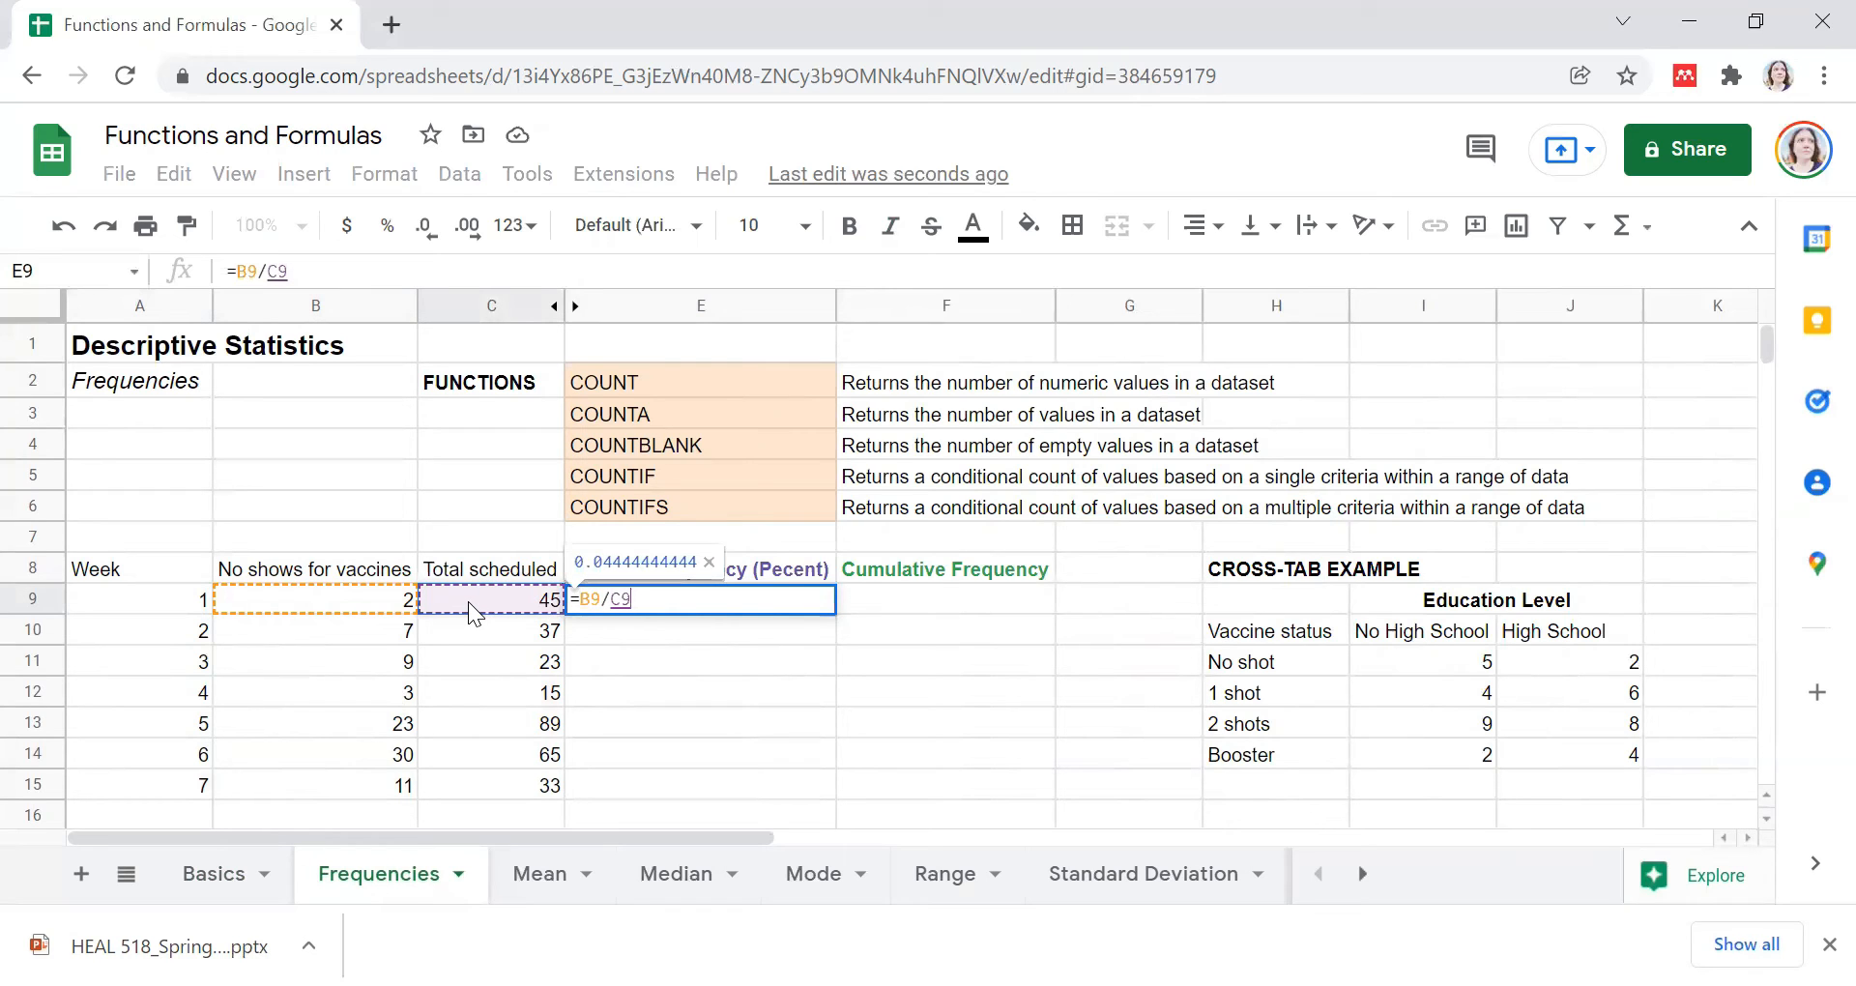
pyautogui.press('Return')
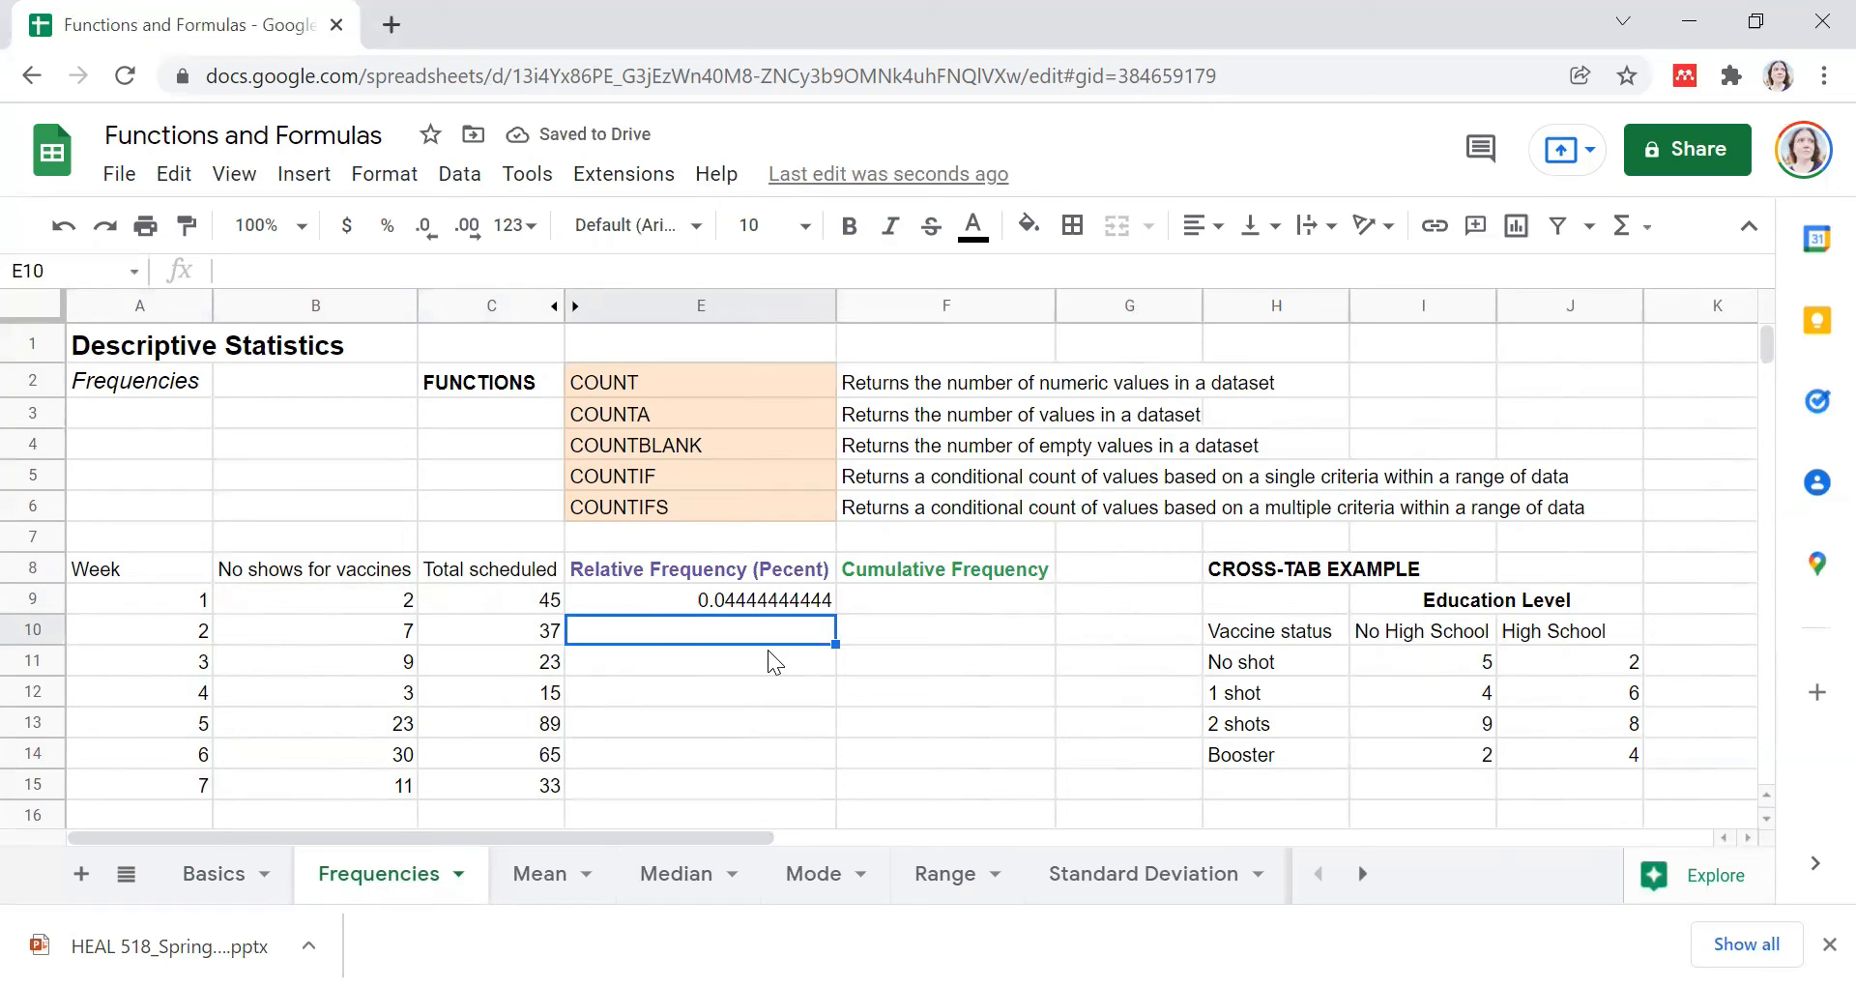
# Step: Format E9 as a percentage with one decimal place
pyautogui.click(756, 599)
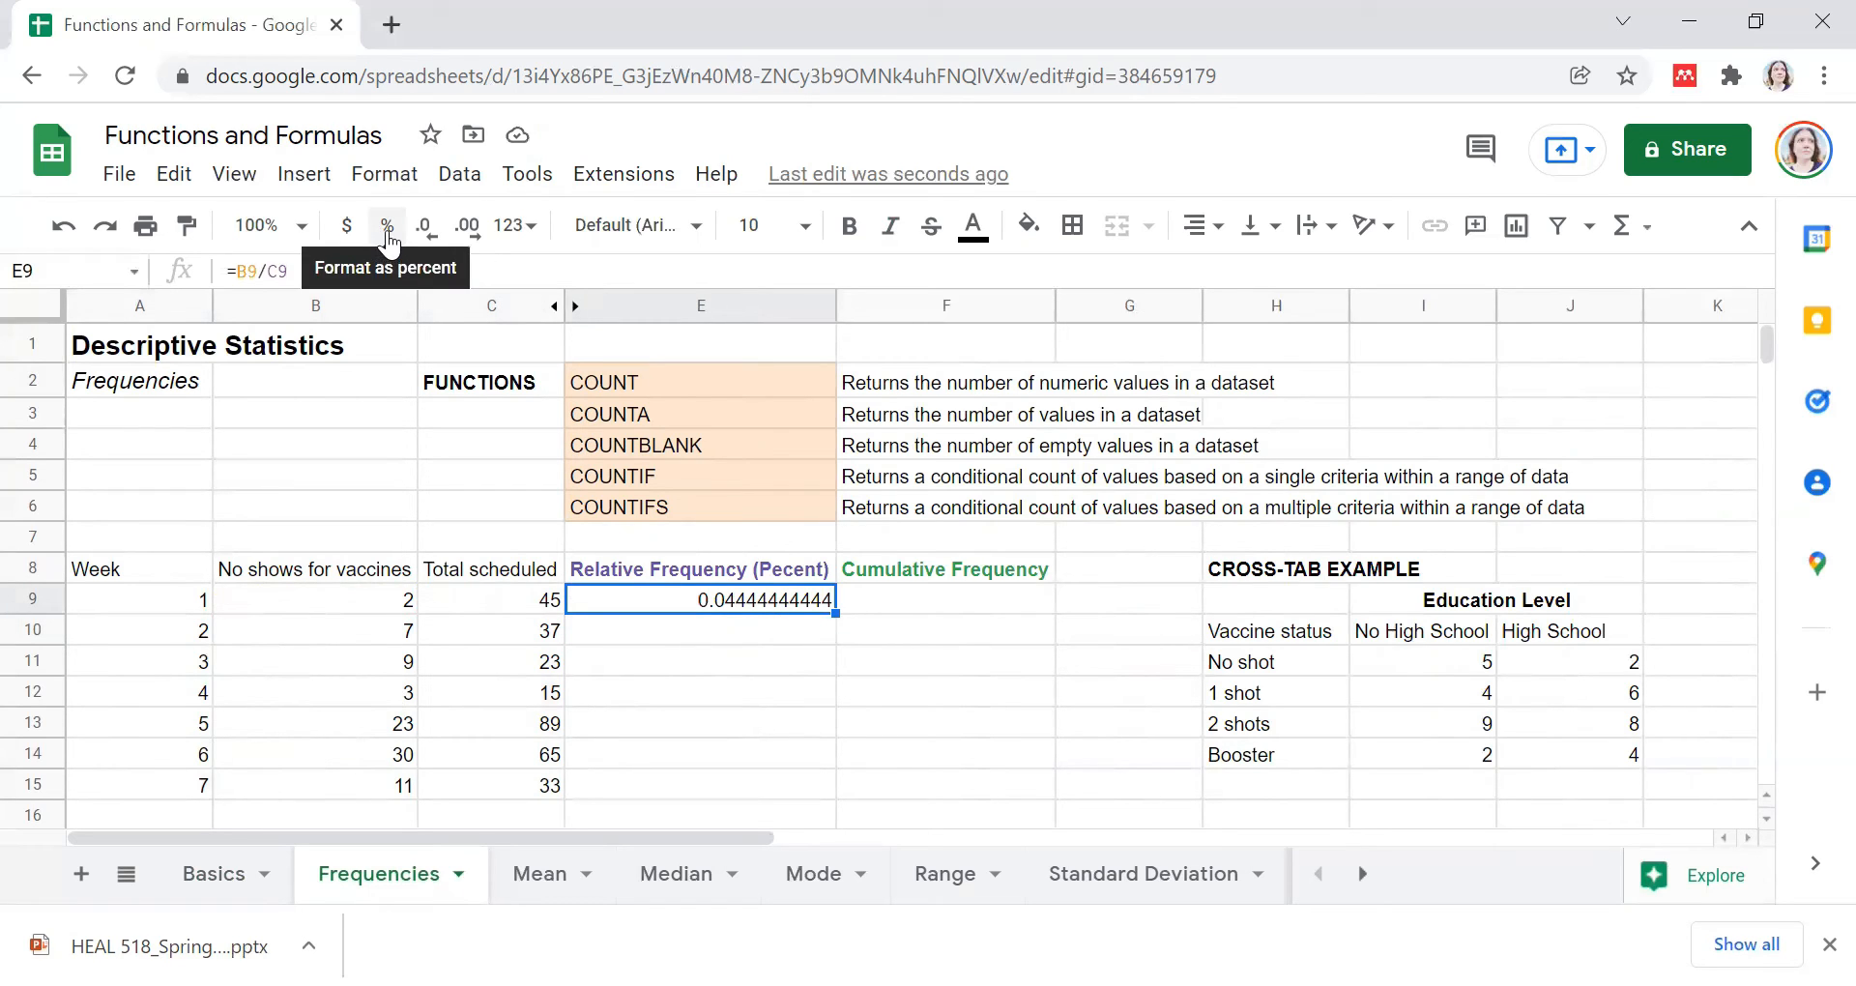
pyautogui.click(388, 232)
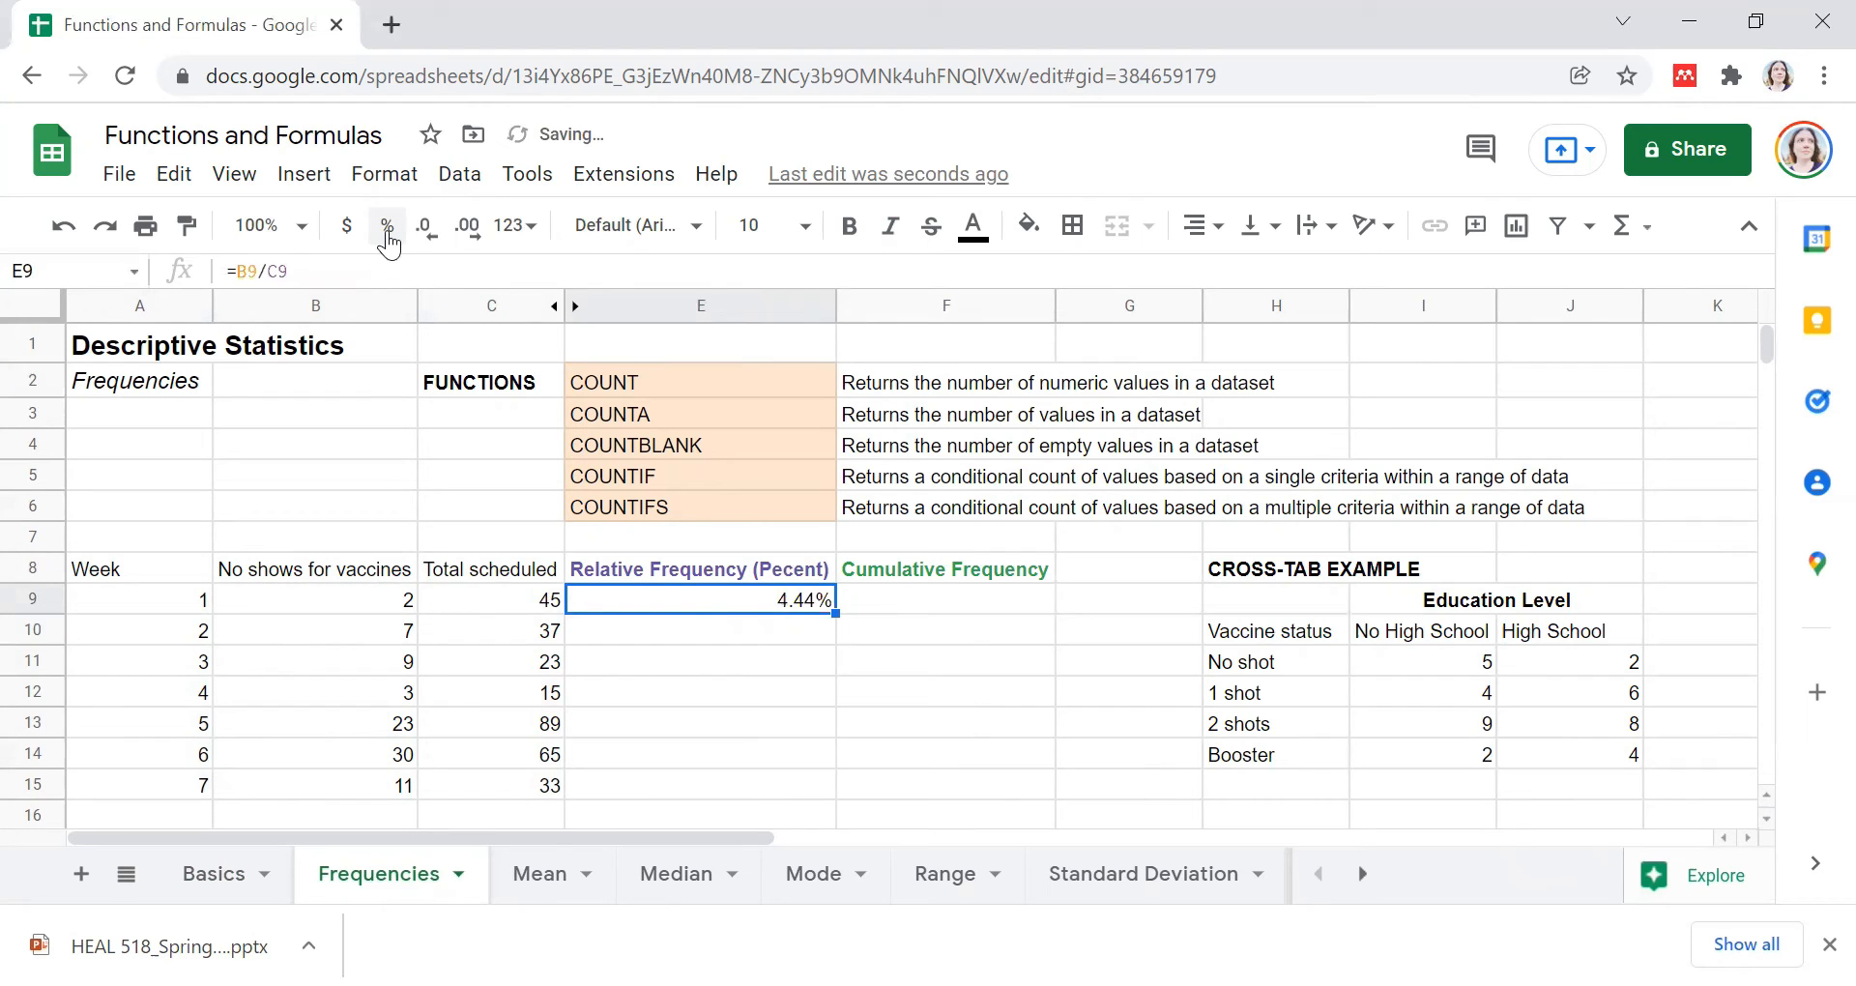
pyautogui.click(469, 232)
pyautogui.click(434, 246)
pyautogui.click(438, 244)
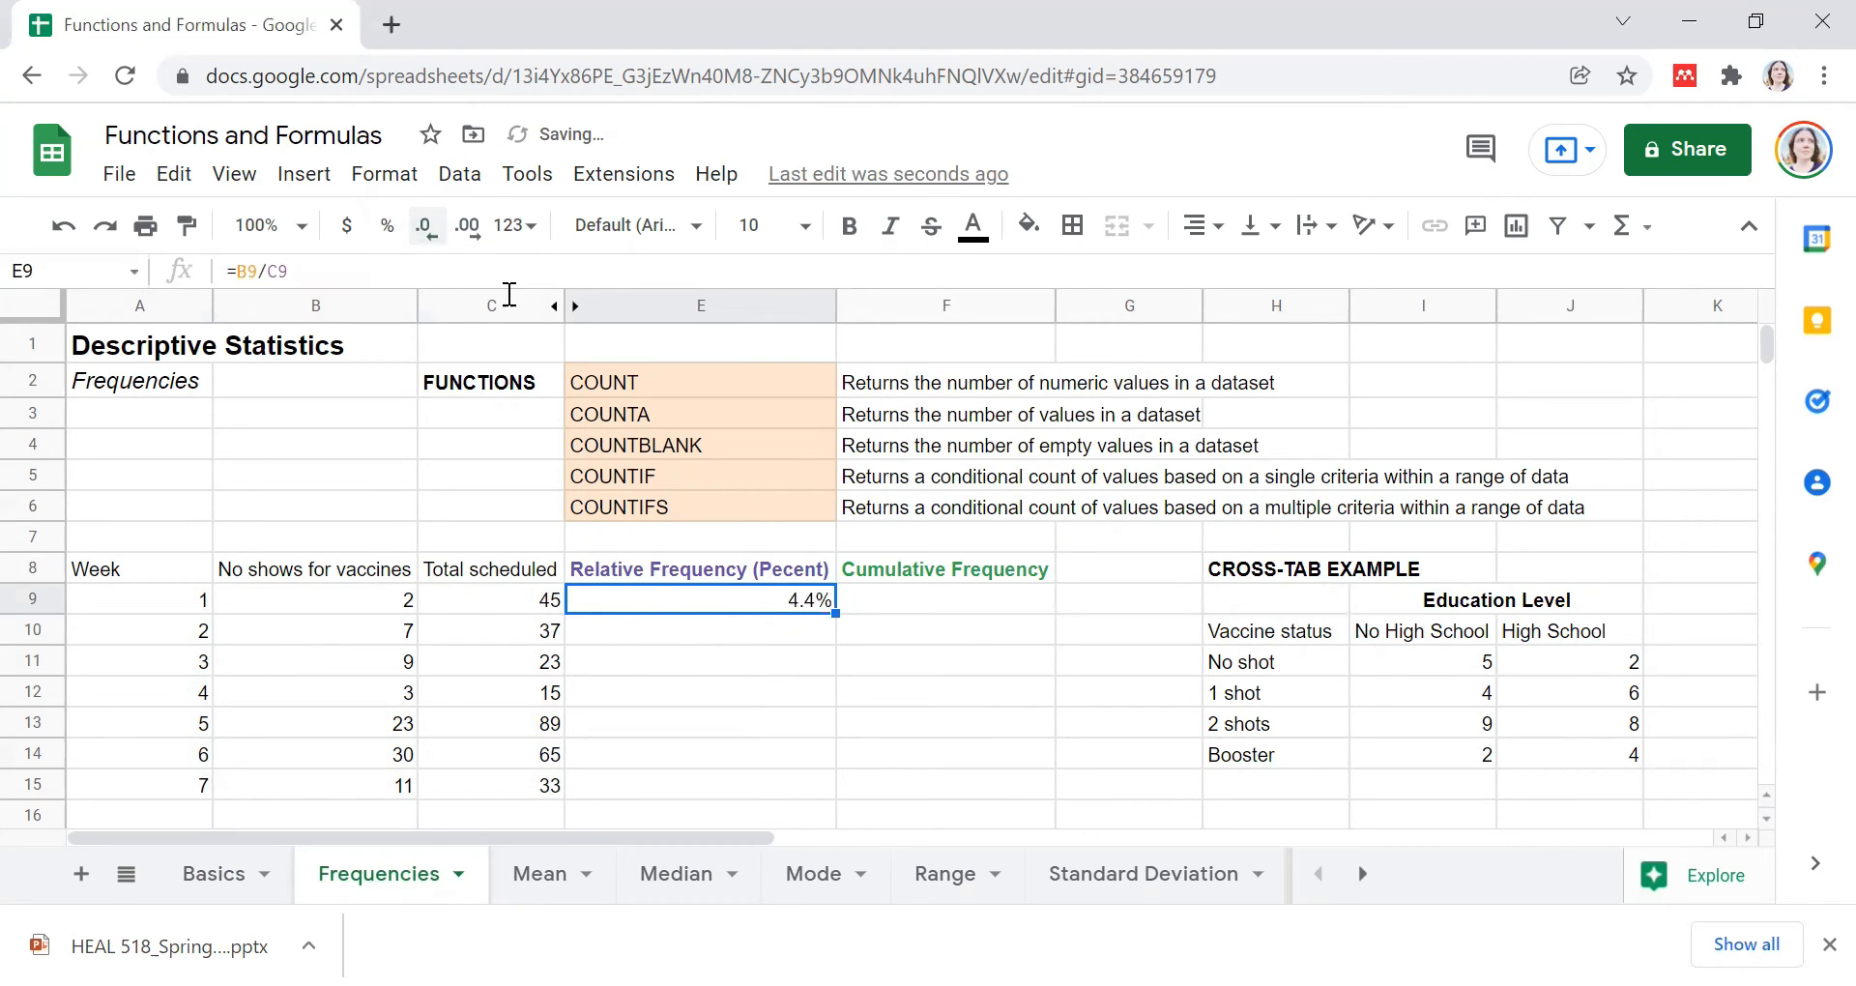
# Step: Fill the relative frequency formula from E9 down through E15 for all seven weeks
pyautogui.click(951, 638)
pyautogui.scroll(-1, 951, 638)
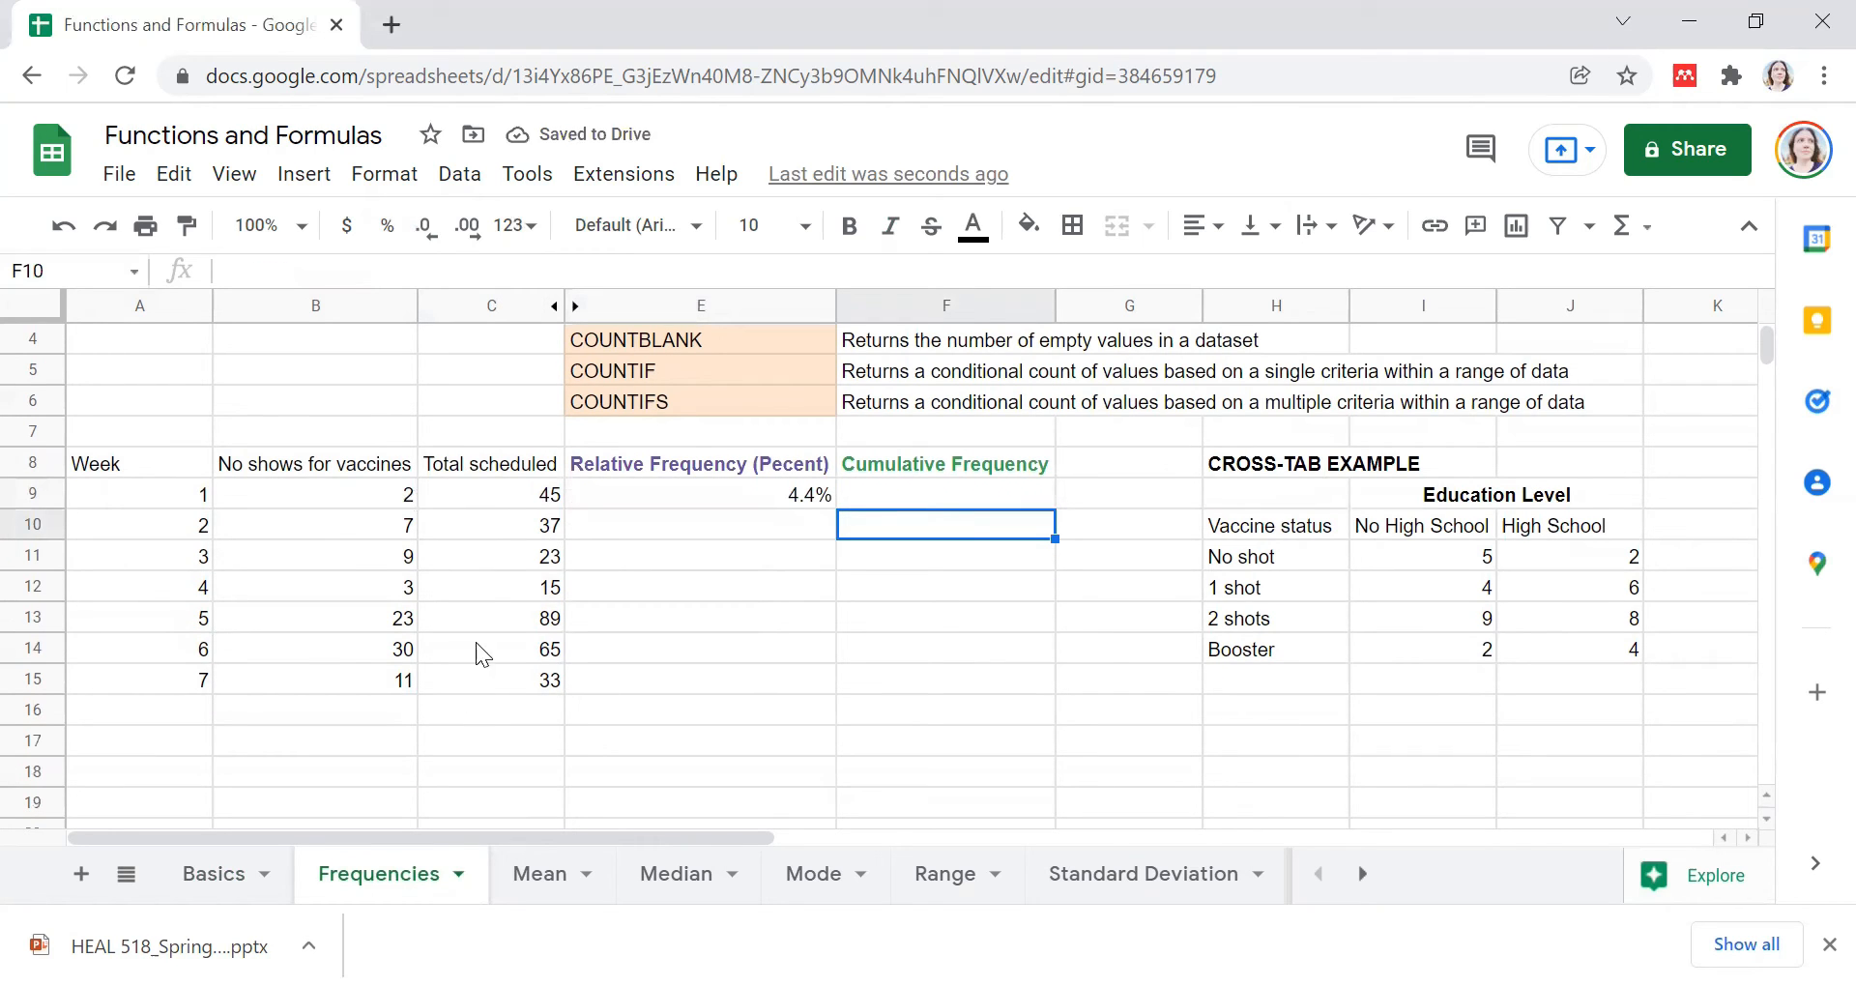
pyautogui.click(768, 487)
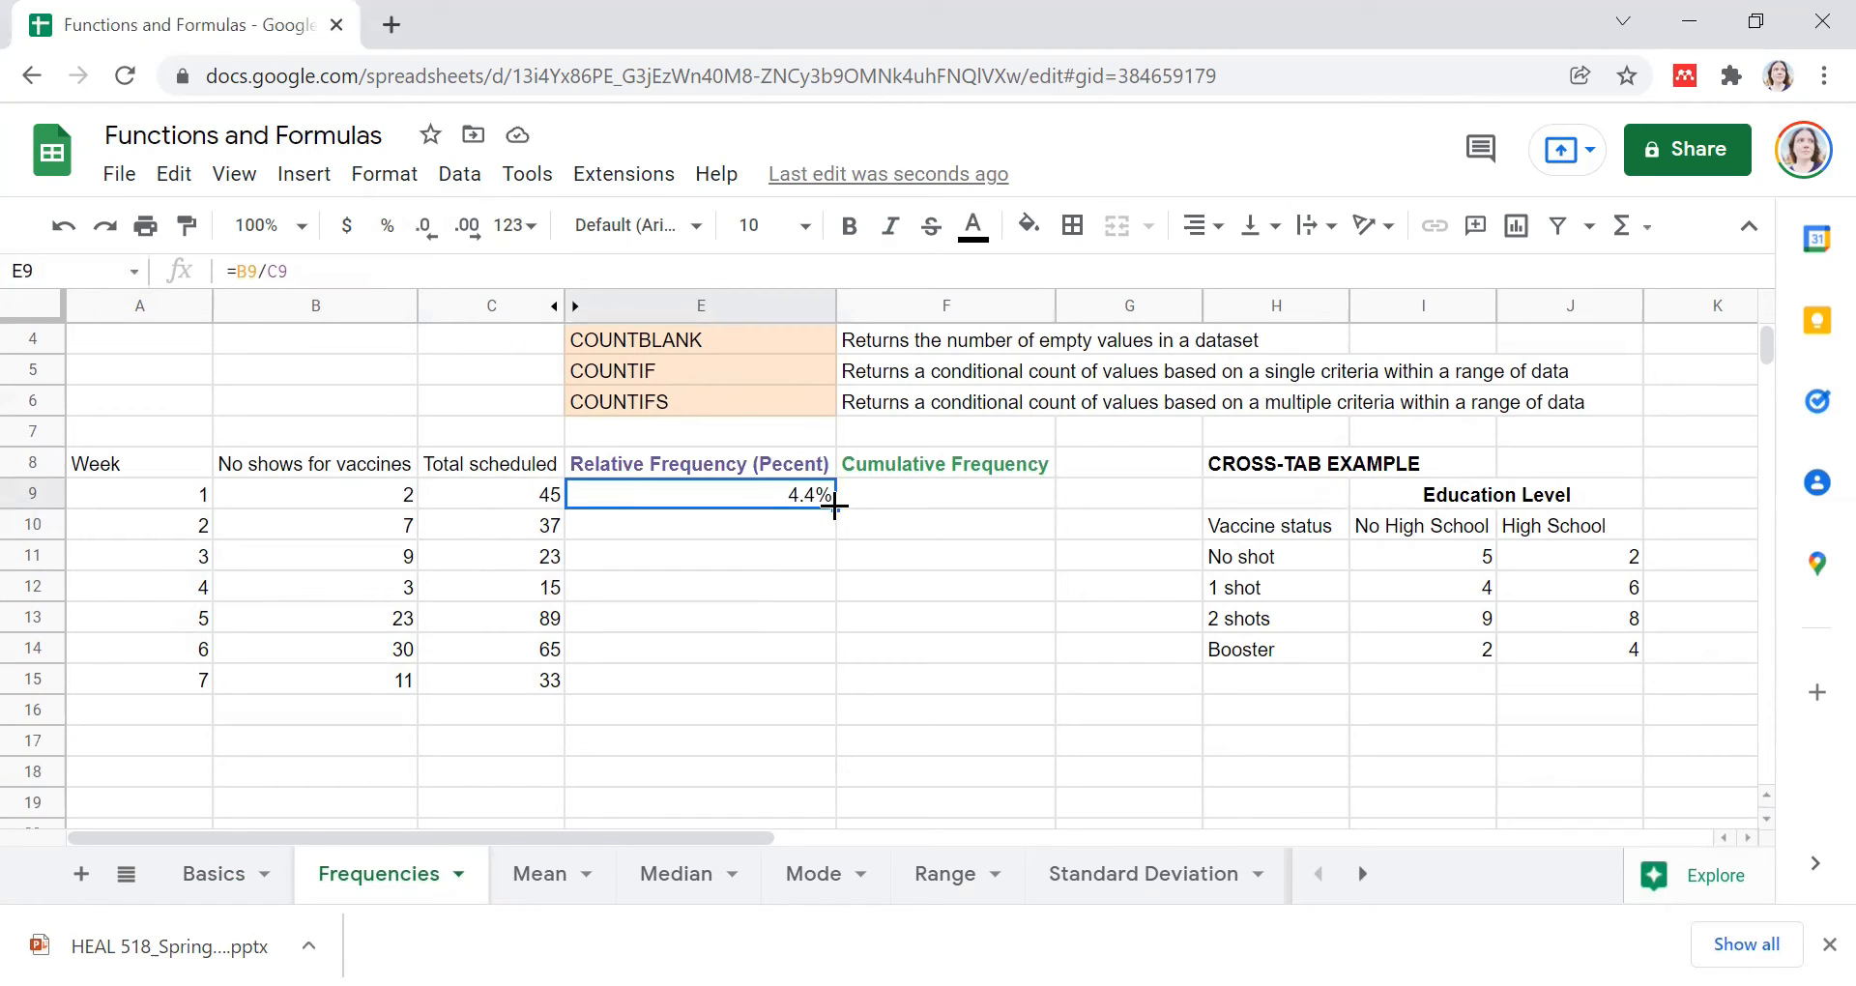
pyautogui.moveTo(834, 504); pyautogui.dragTo(830, 692)
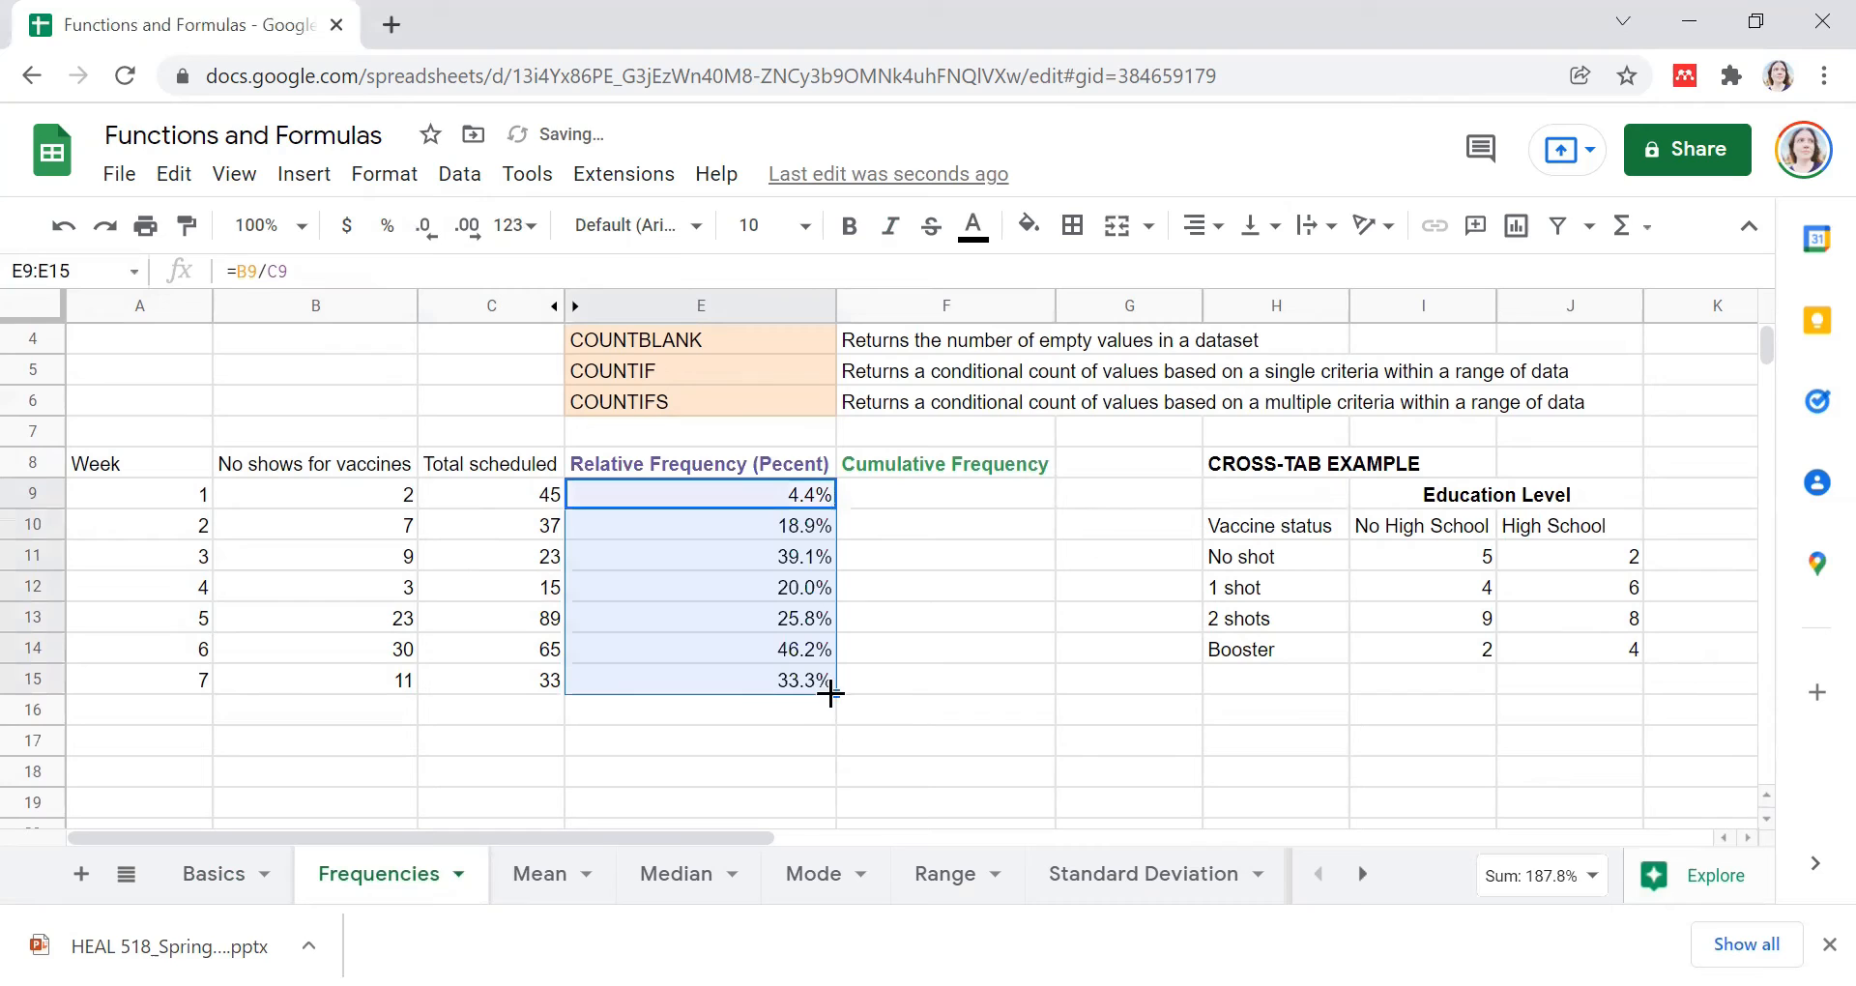
# Step: Start the Cumulative Frequency column by entering =E9 in F9 to carry over week 1's relative frequency
pyautogui.click(911, 692)
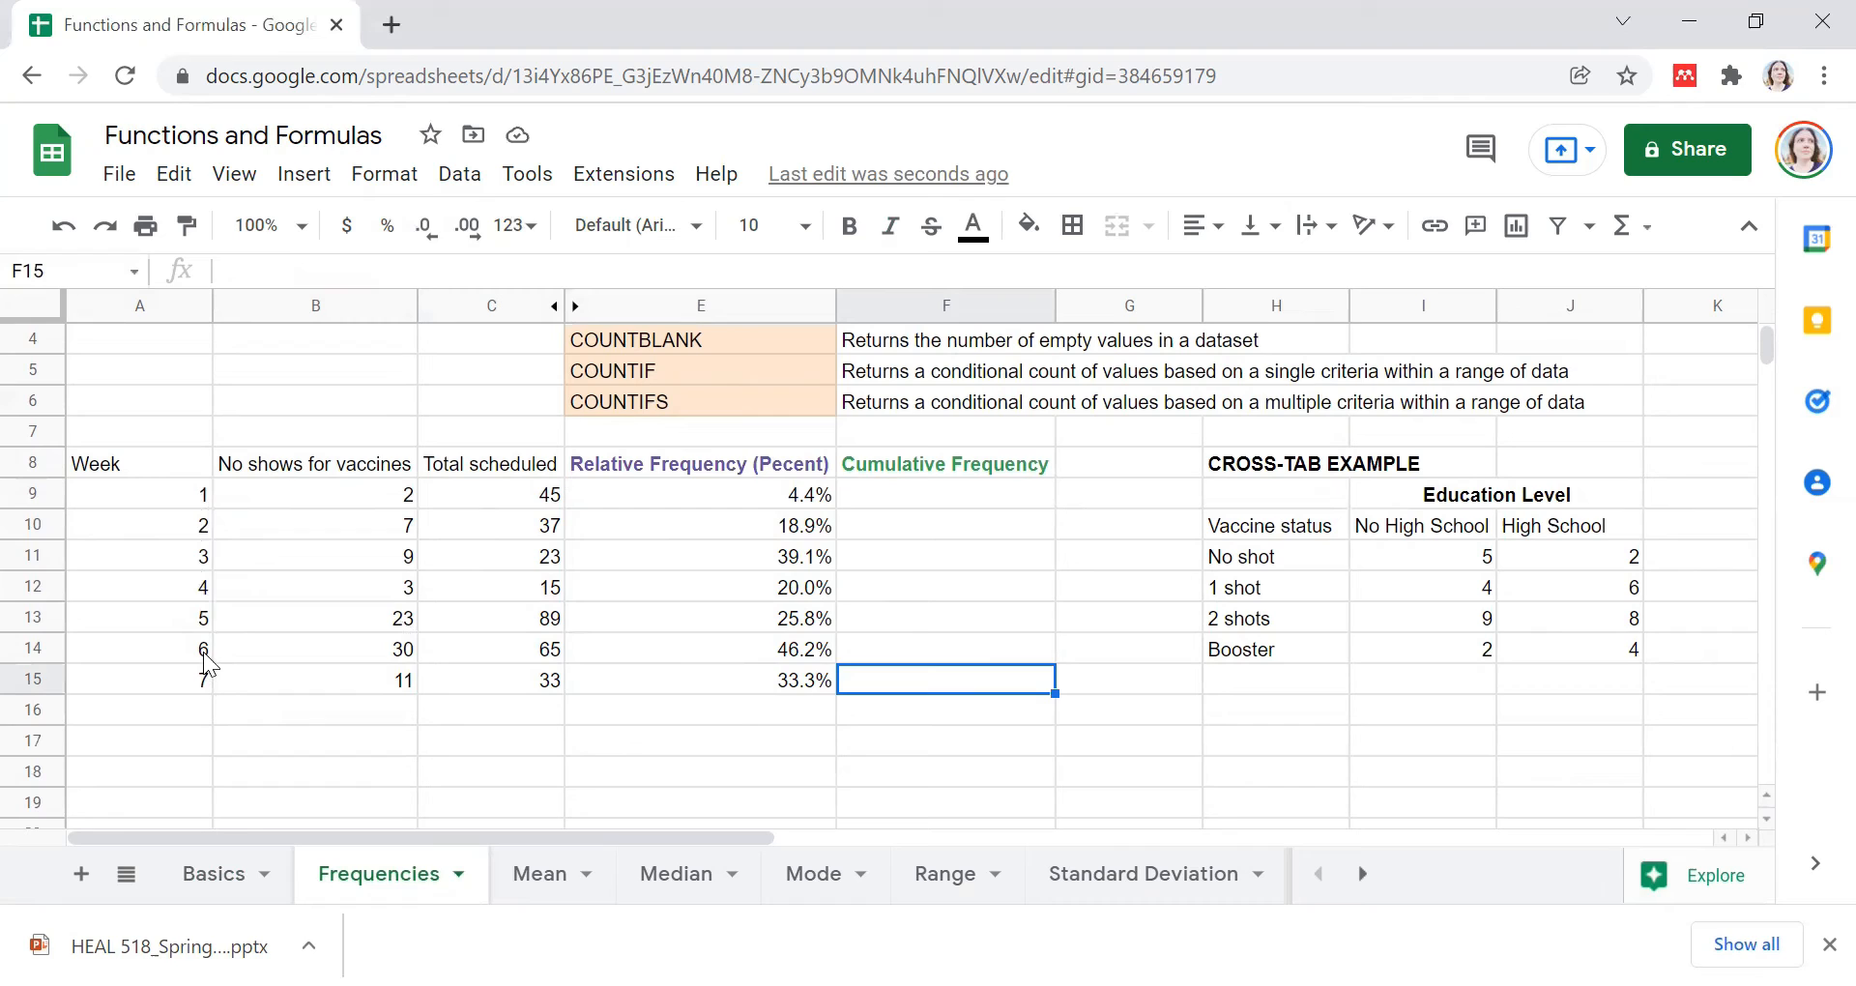
pyautogui.click(1003, 503)
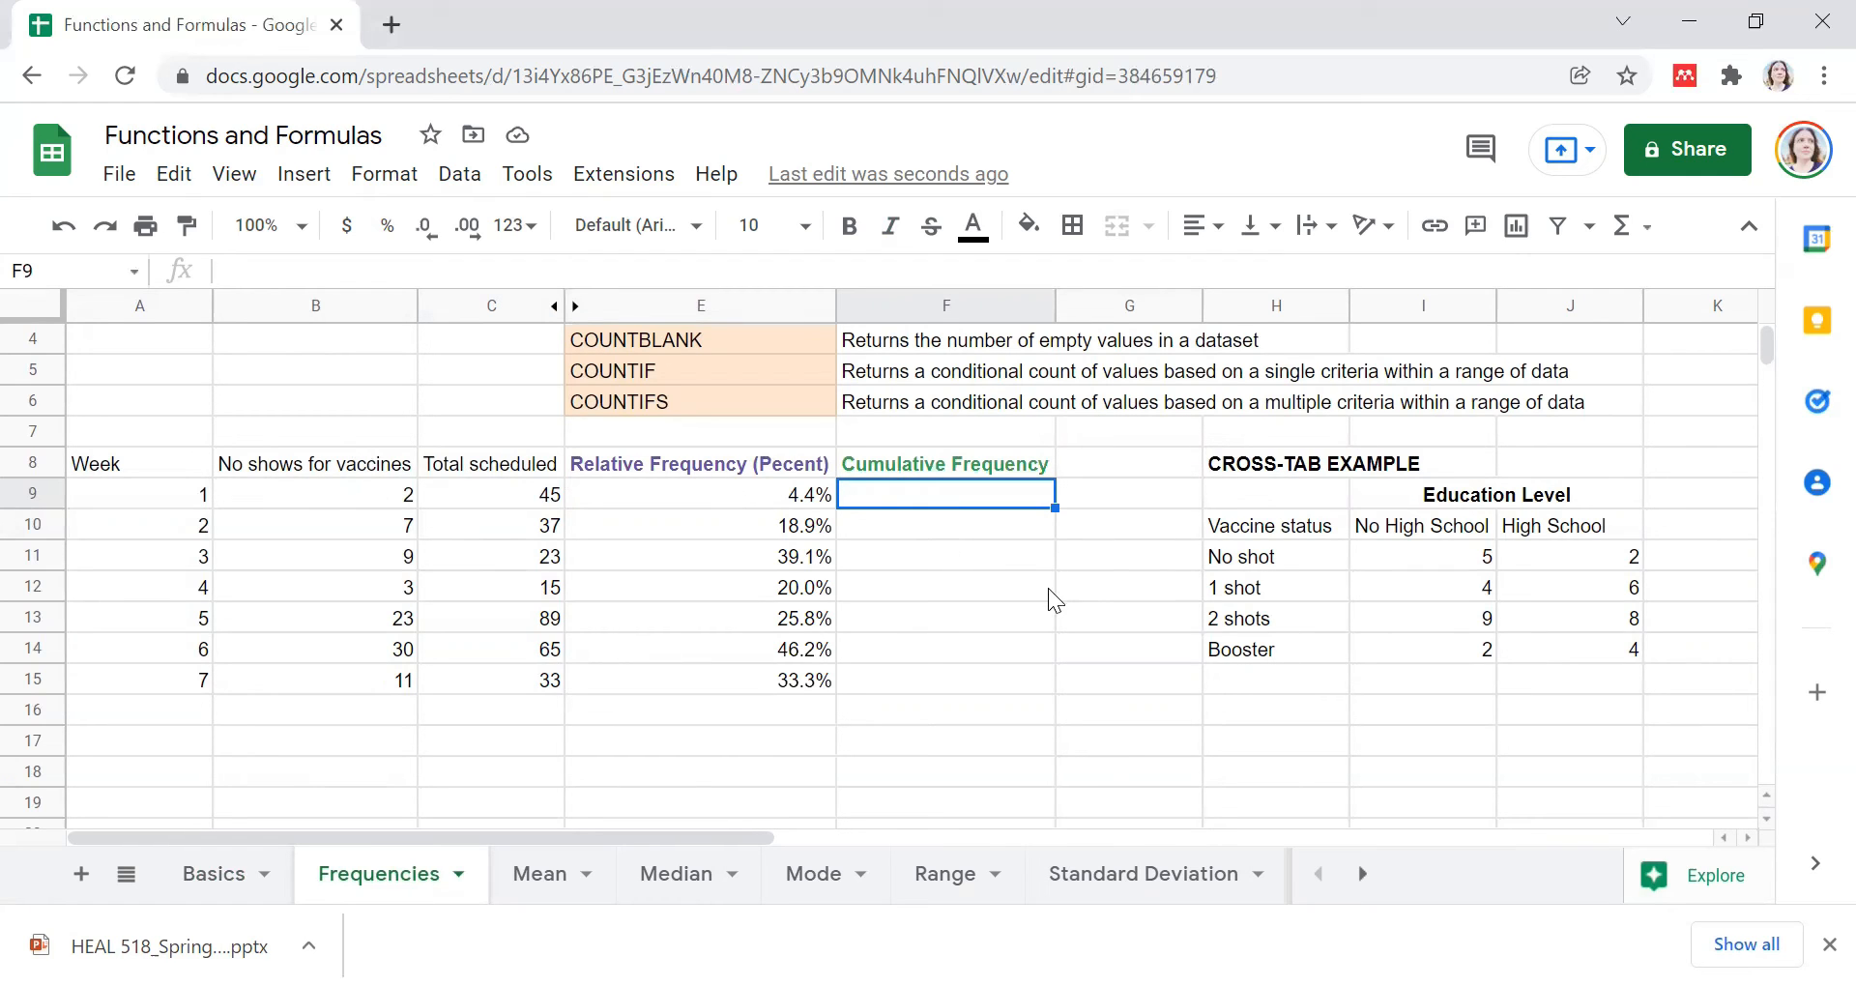
pyautogui.write('=')
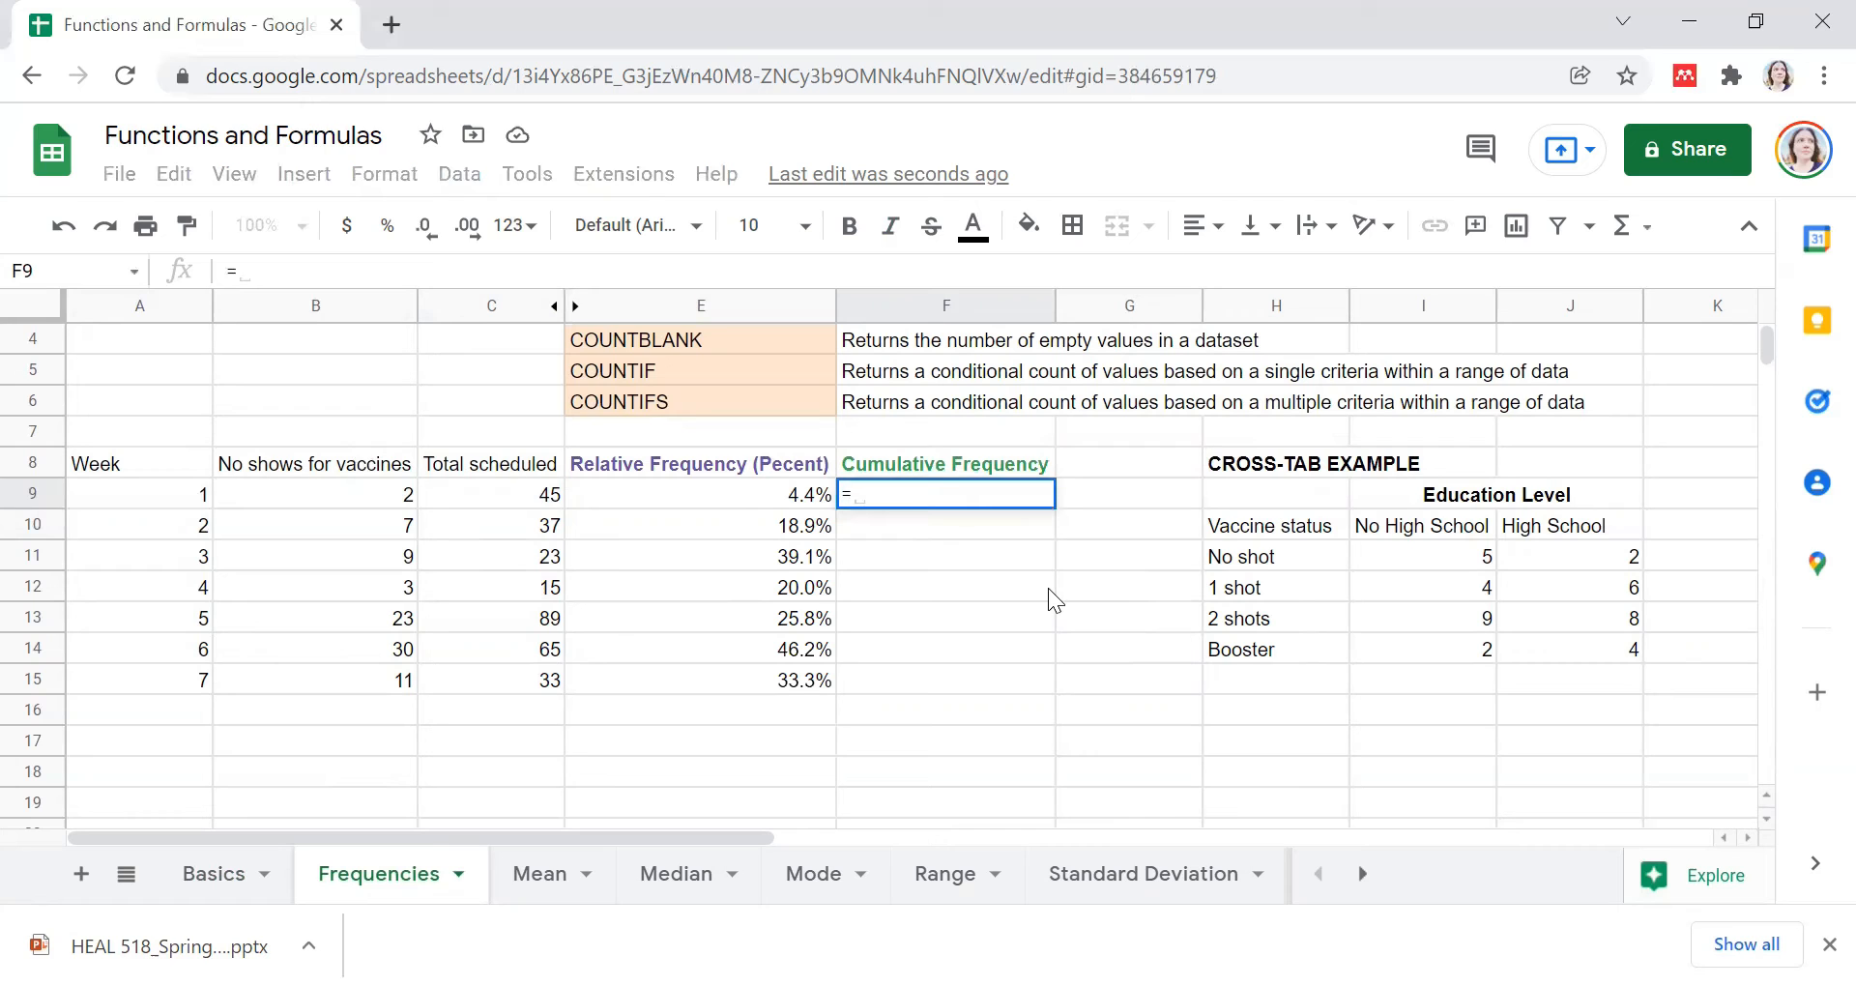
pyautogui.click(783, 500)
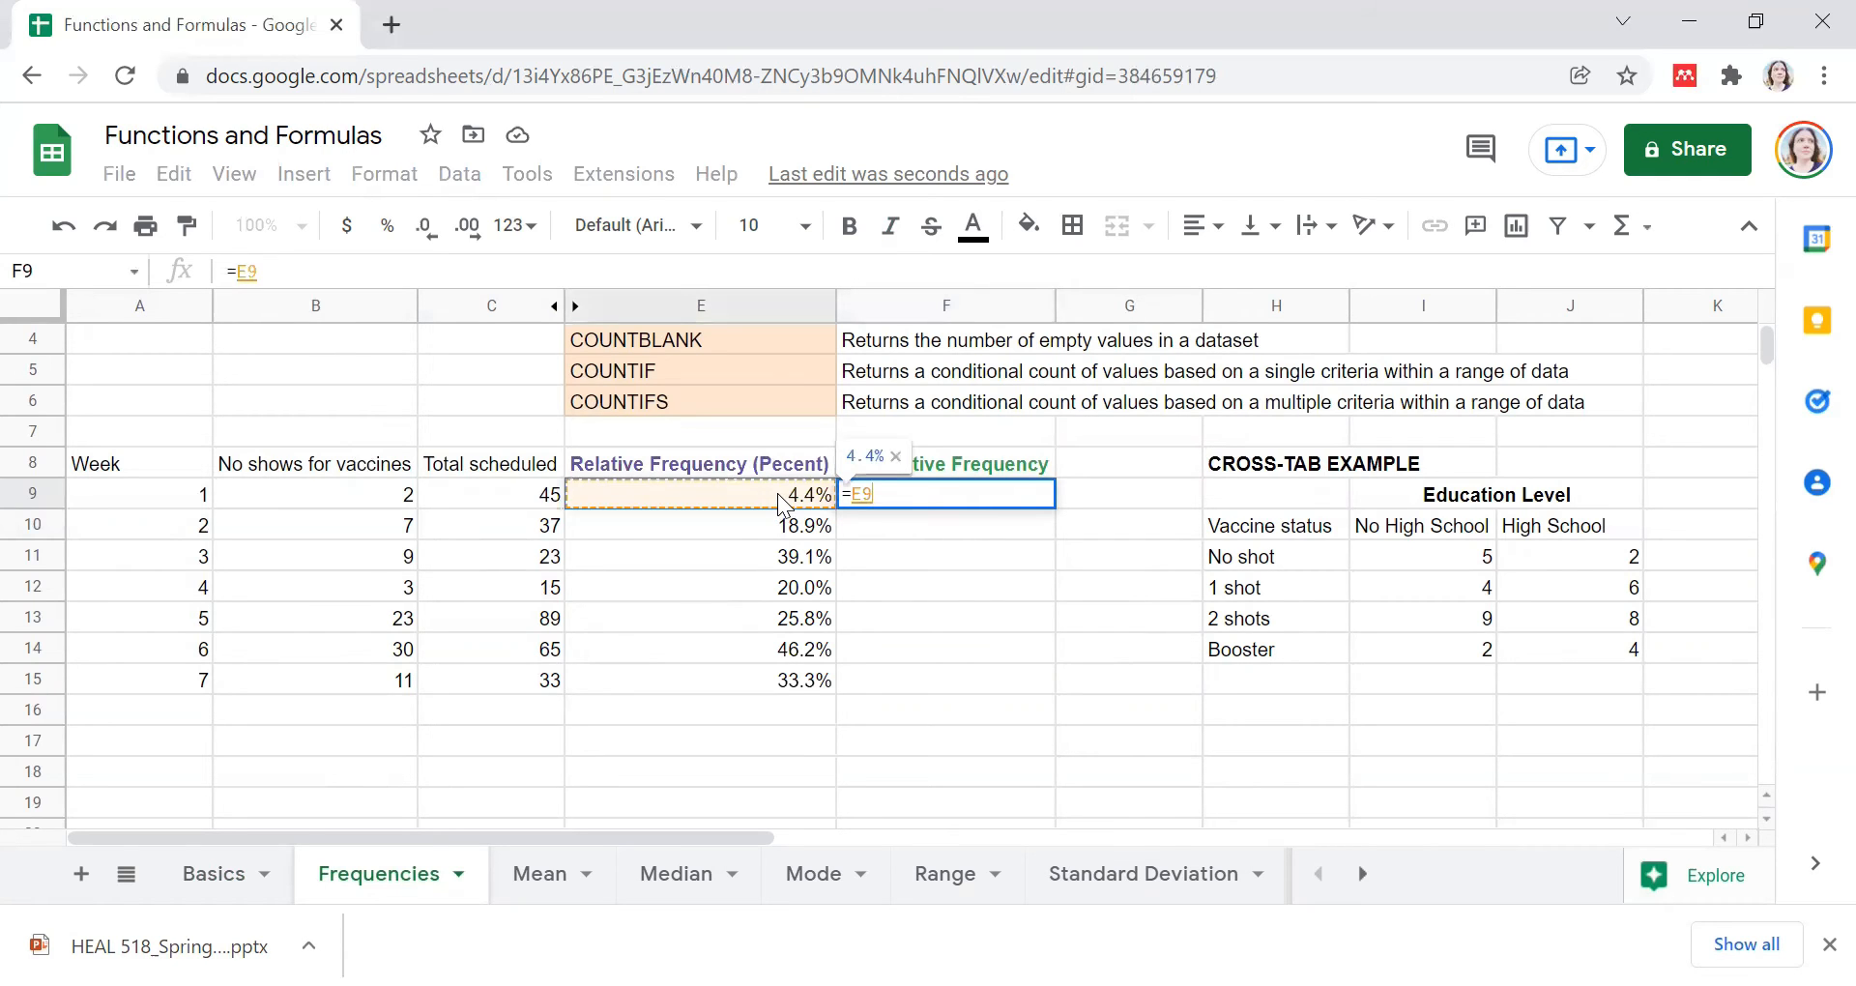
pyautogui.press('Return')
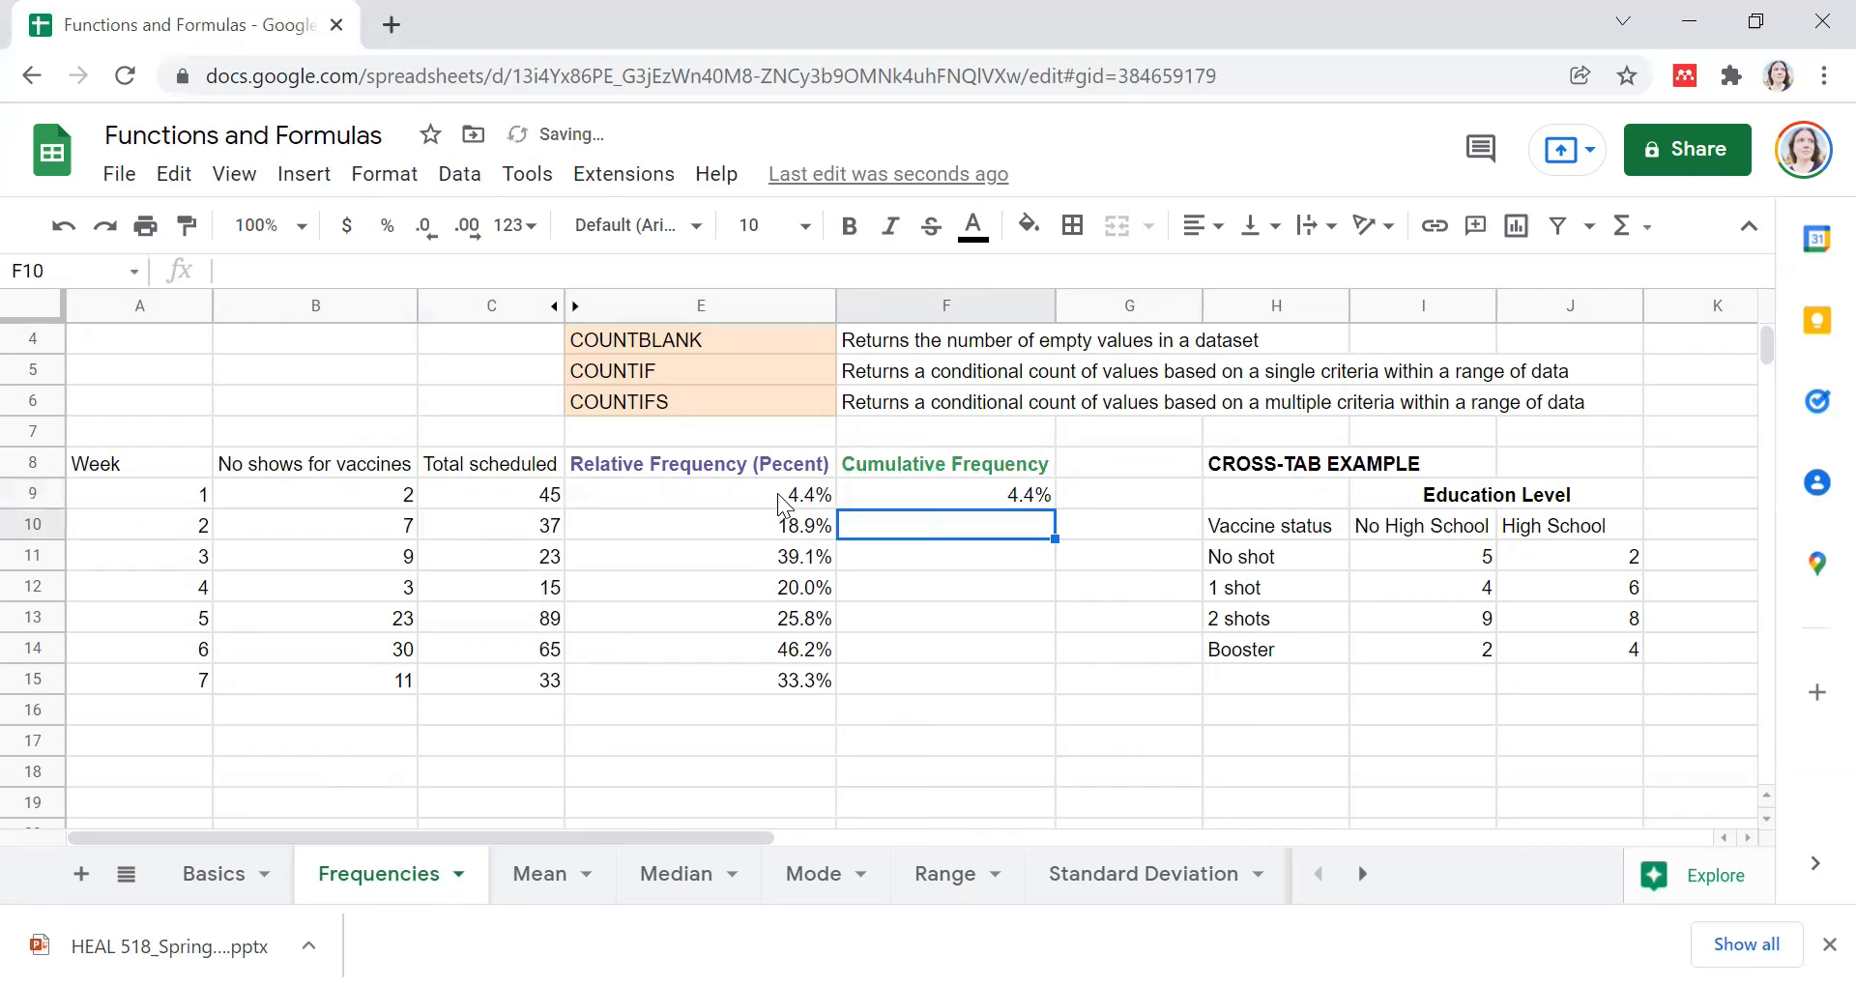
# Step: Enter =E9+E10 in F10 to add the relative frequencies of weeks 1 and 2, and check the formula
pyautogui.write('=')
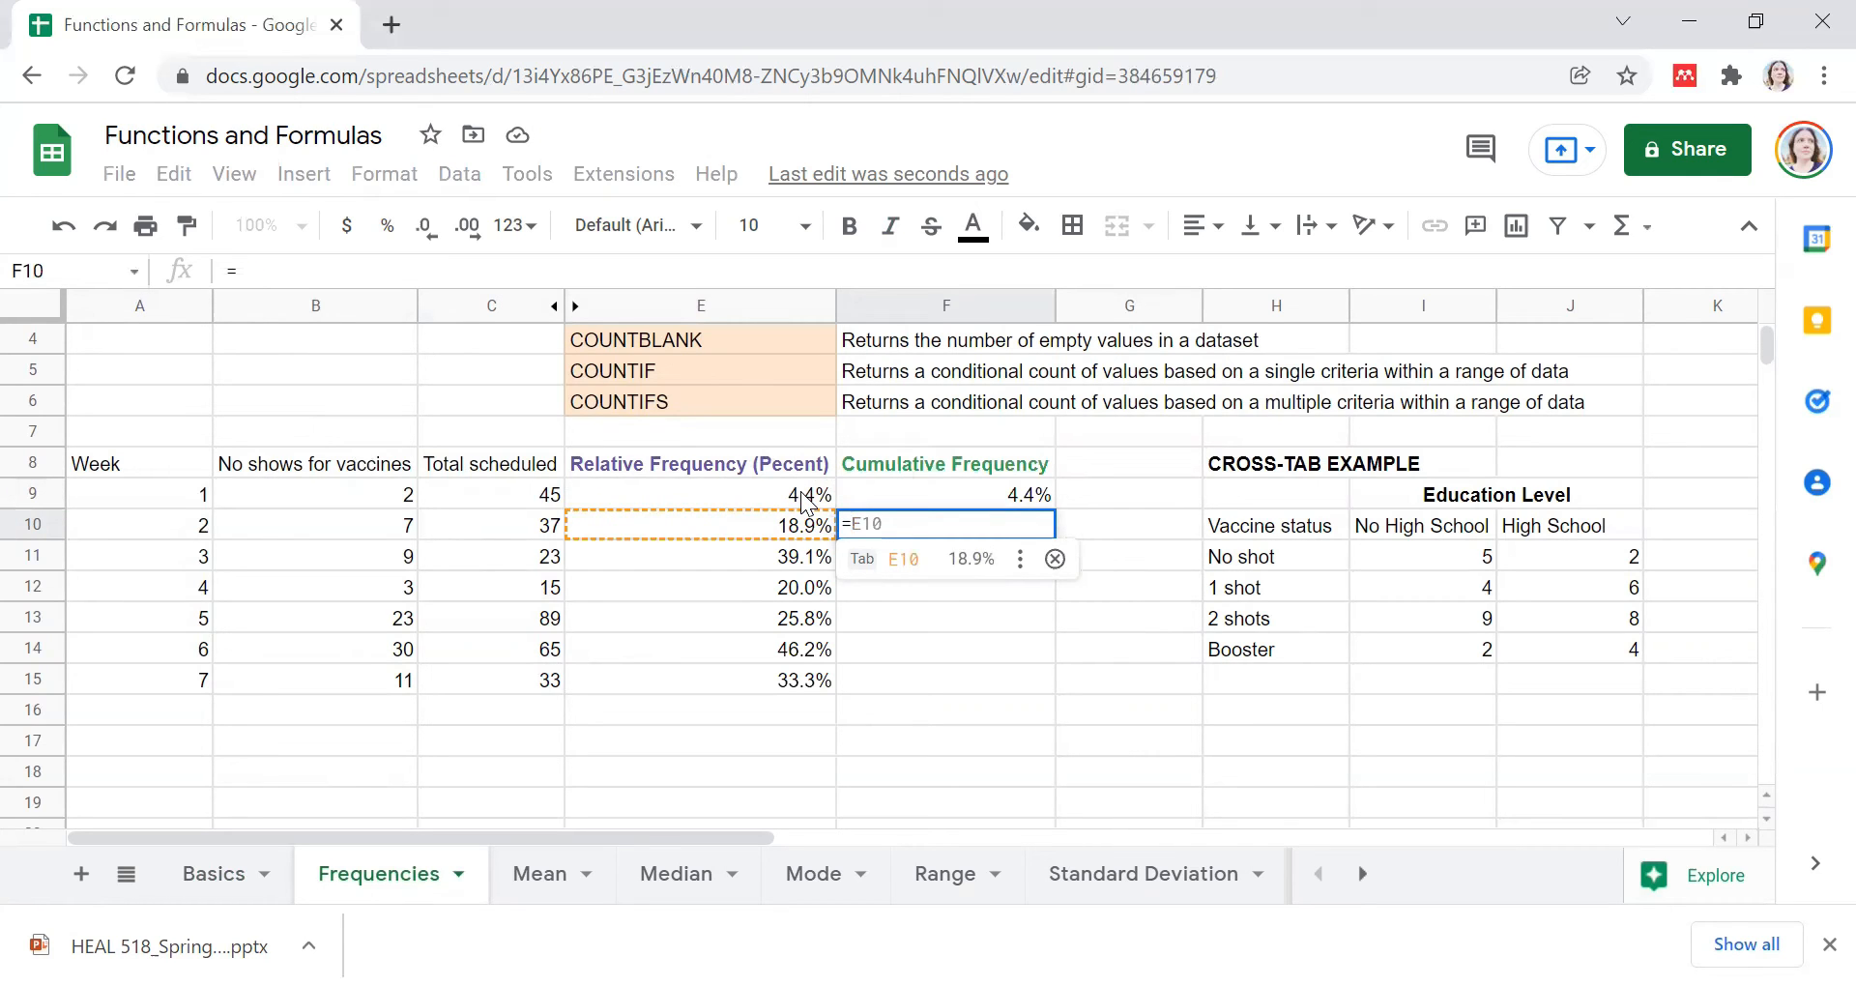
pyautogui.click(804, 501)
pyautogui.write('+')
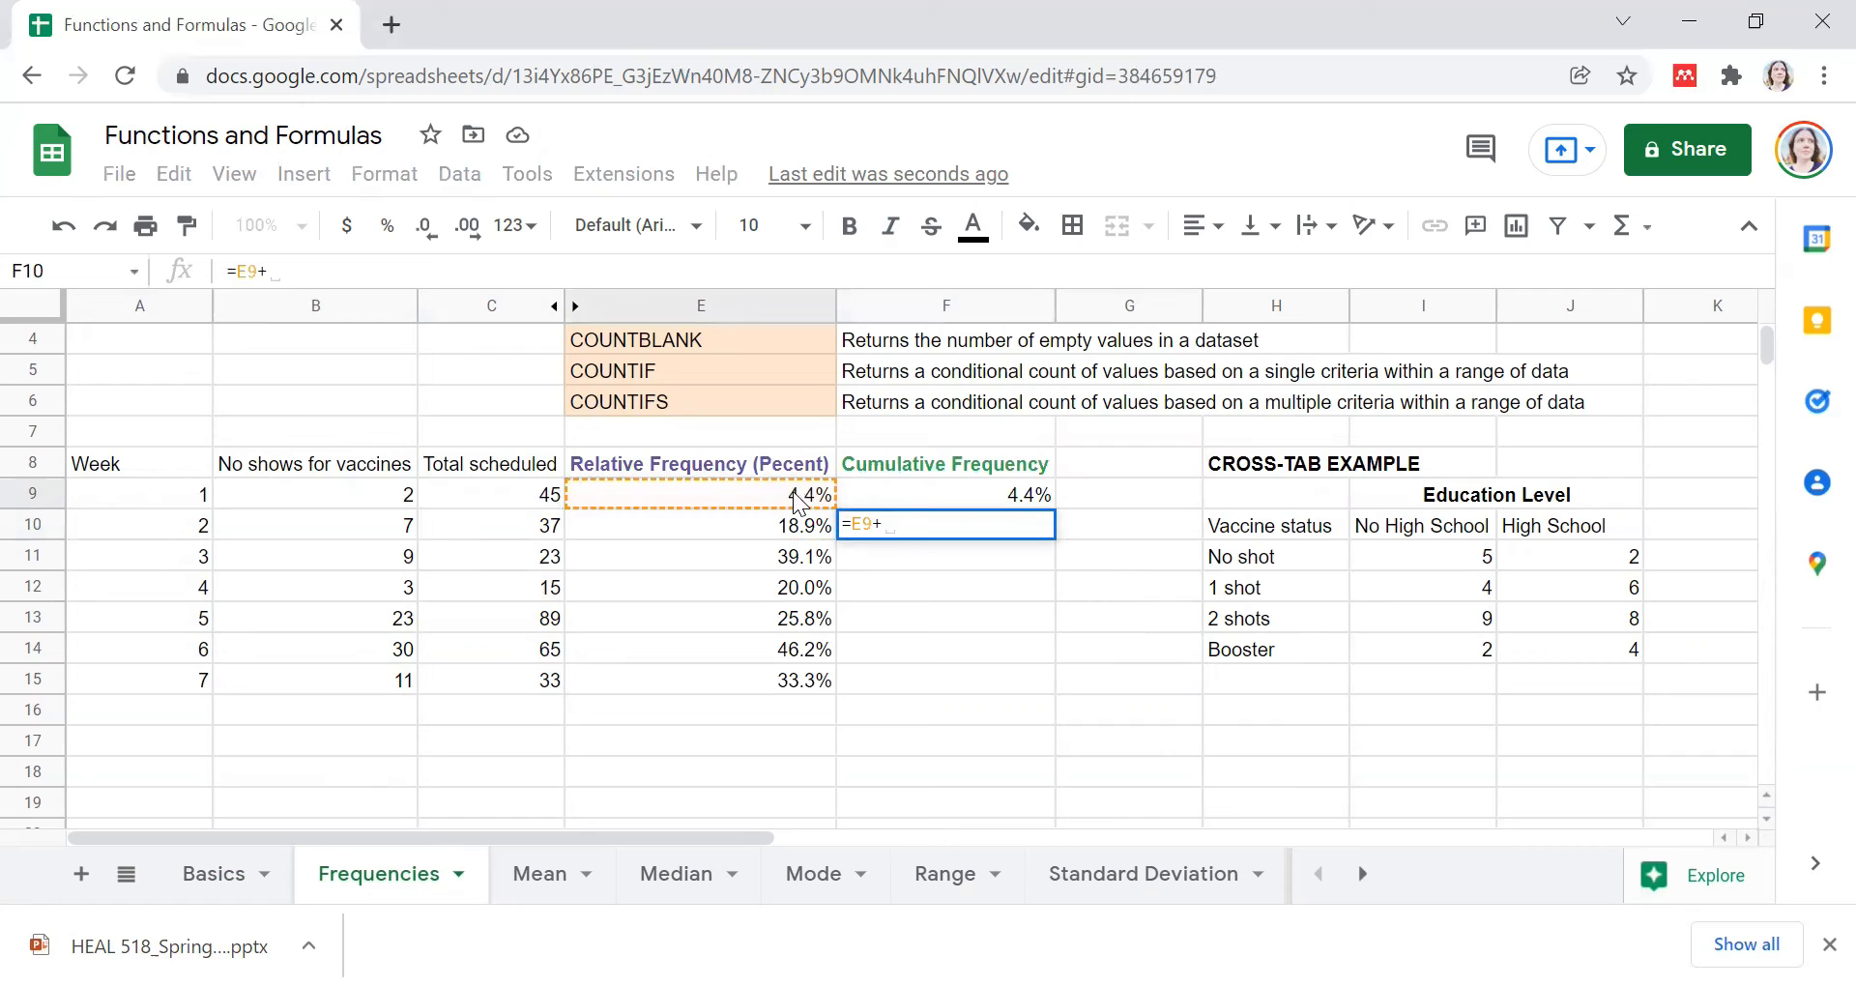
pyautogui.click(773, 528)
pyautogui.press('Return')
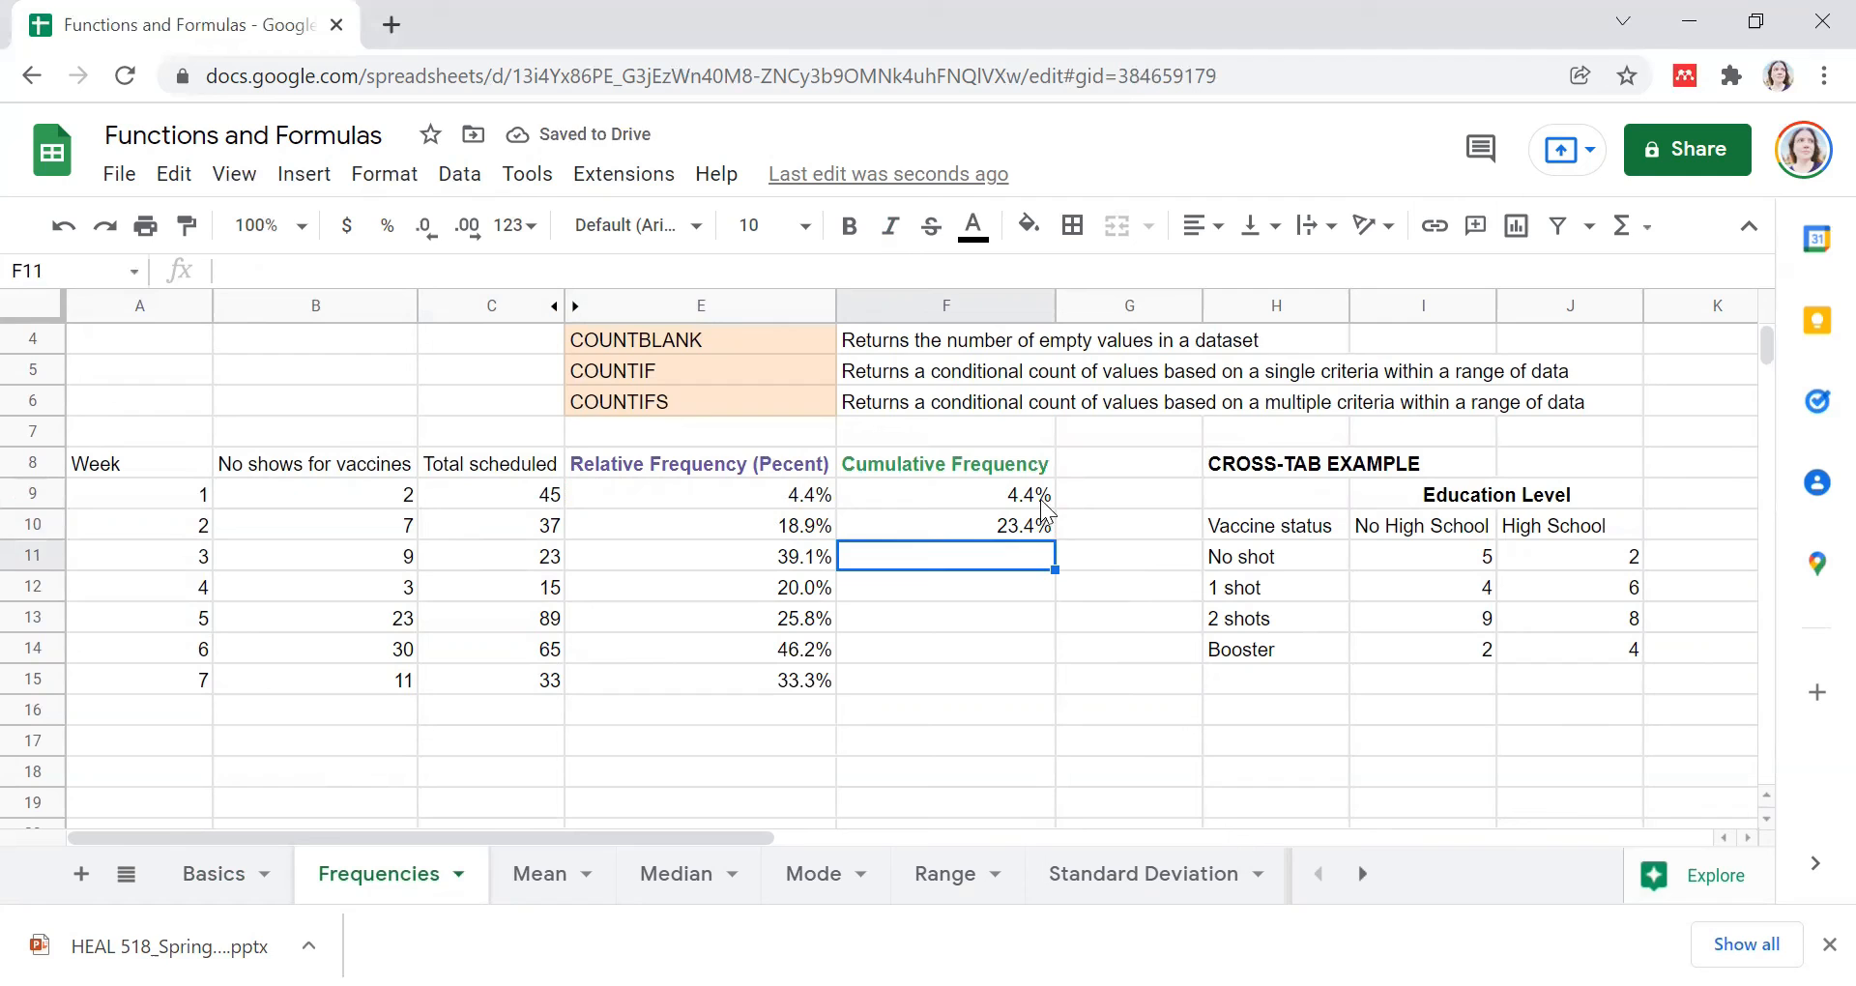
pyautogui.click(1038, 531)
pyautogui.click(1036, 502)
pyautogui.click(1027, 531)
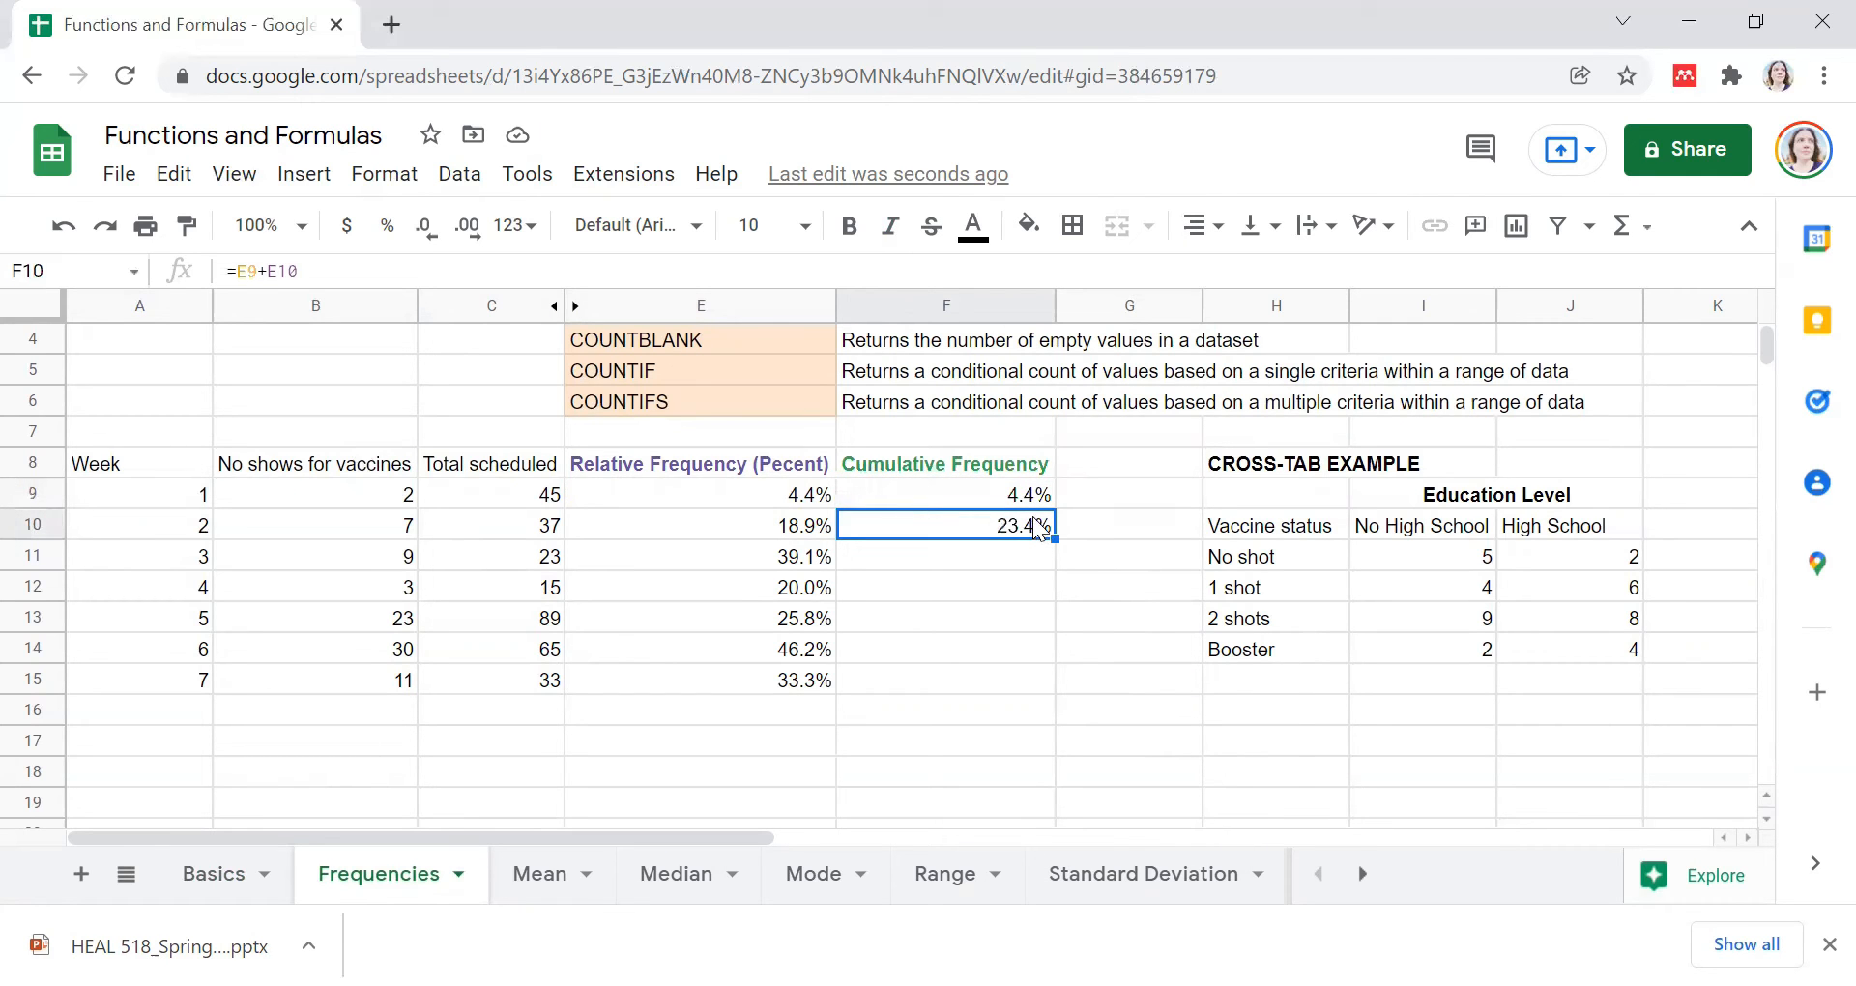
# Step: Examine the cross-tab example in H9:J14, including its vaccine status rows and education level columns
pyautogui.scroll(1, 1121, 624)
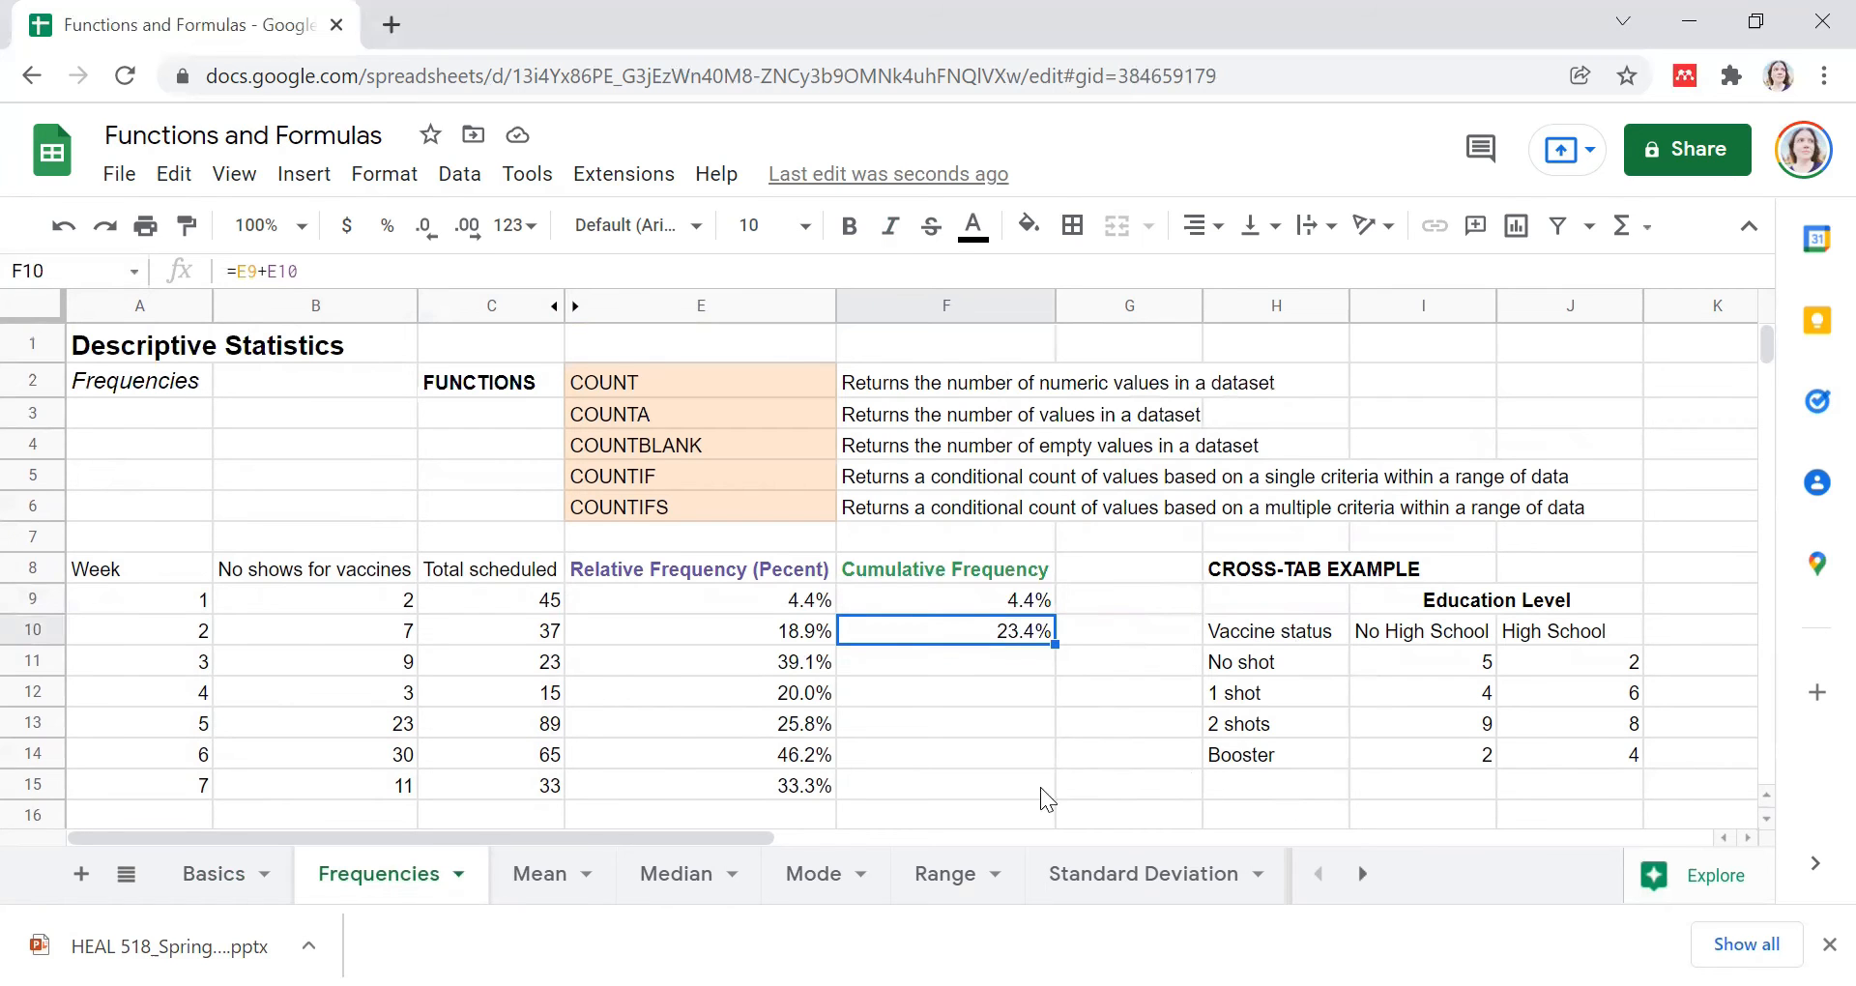
pyautogui.hscroll(3, 665, 793)
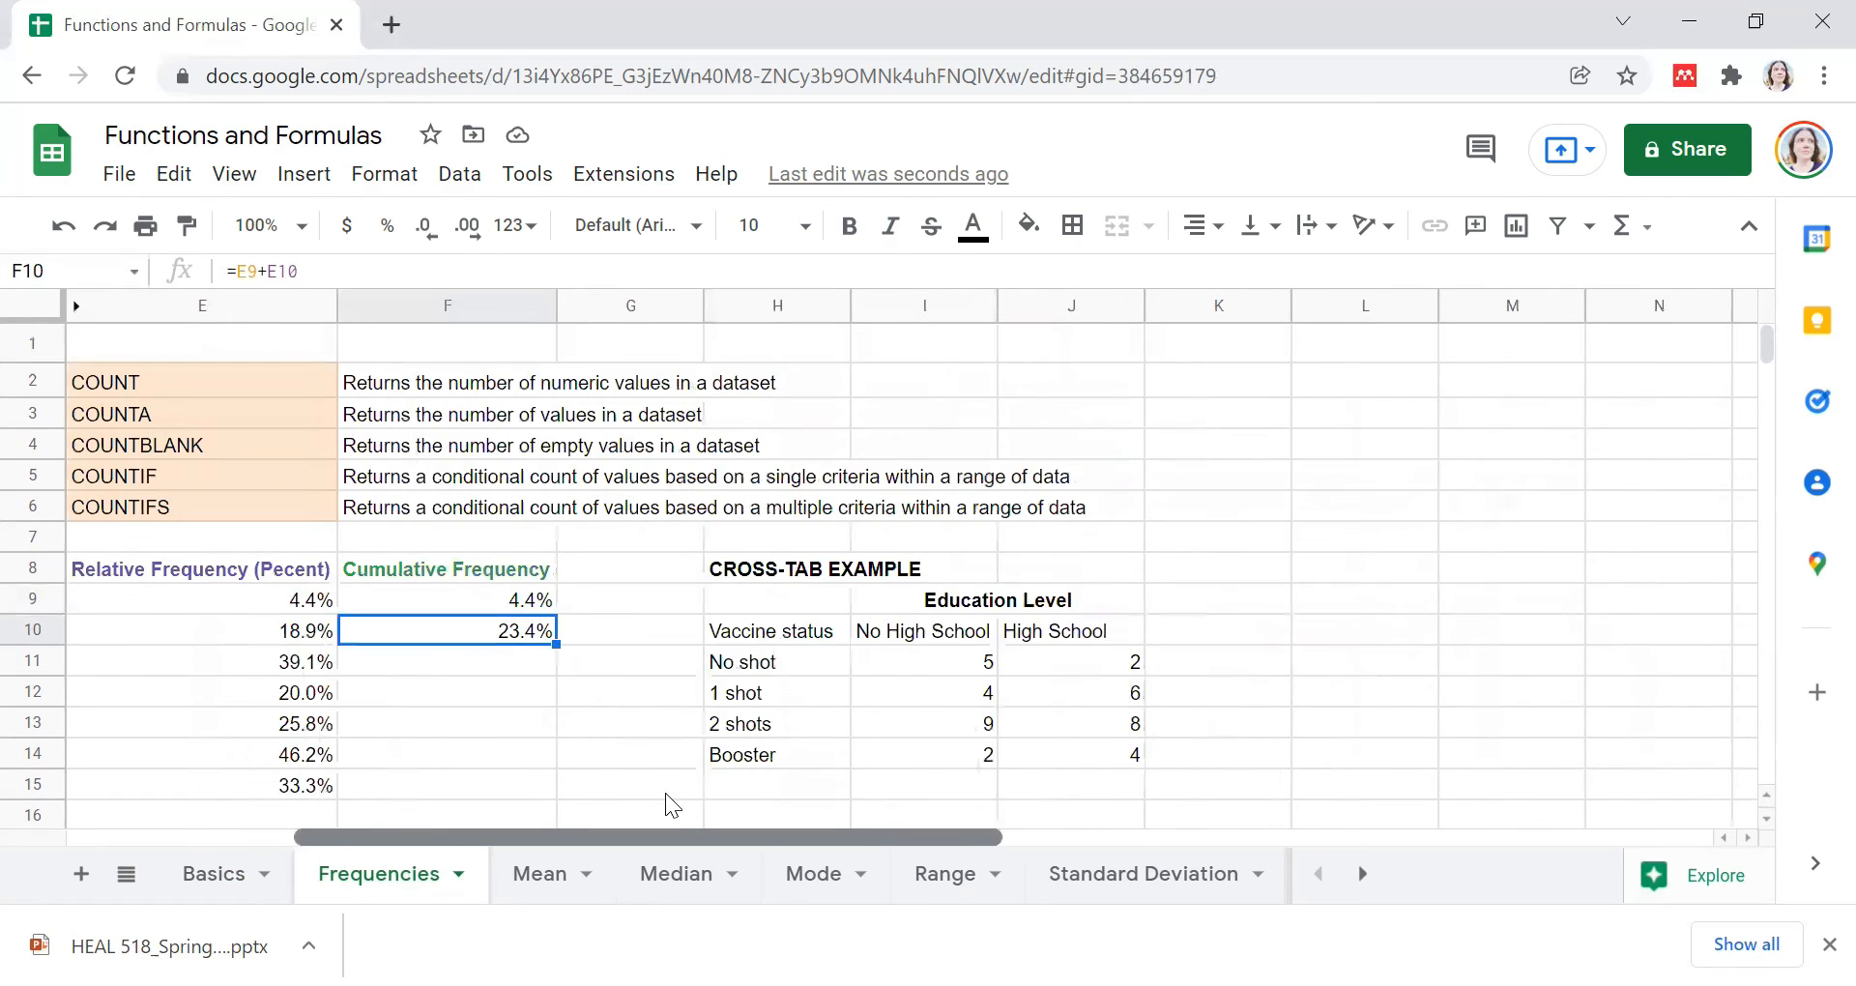
pyautogui.moveTo(732, 572); pyautogui.dragTo(781, 605)
pyautogui.click(1199, 753)
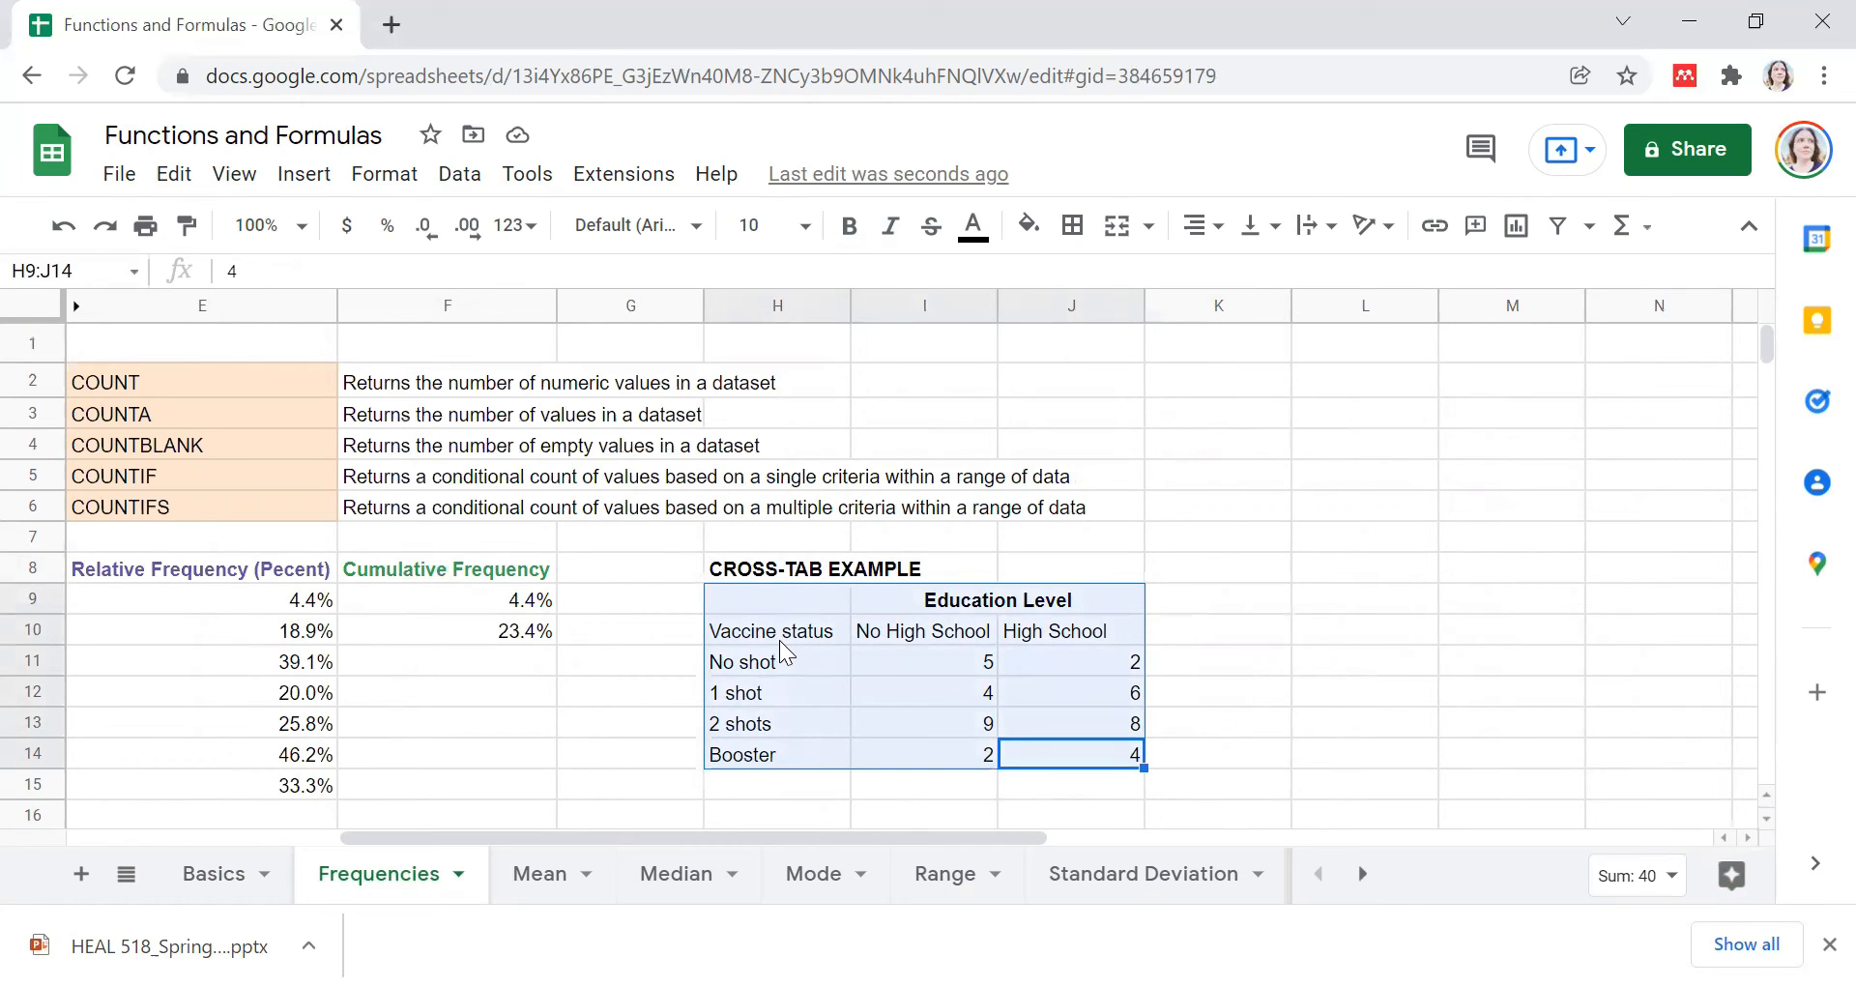
pyautogui.click(777, 689)
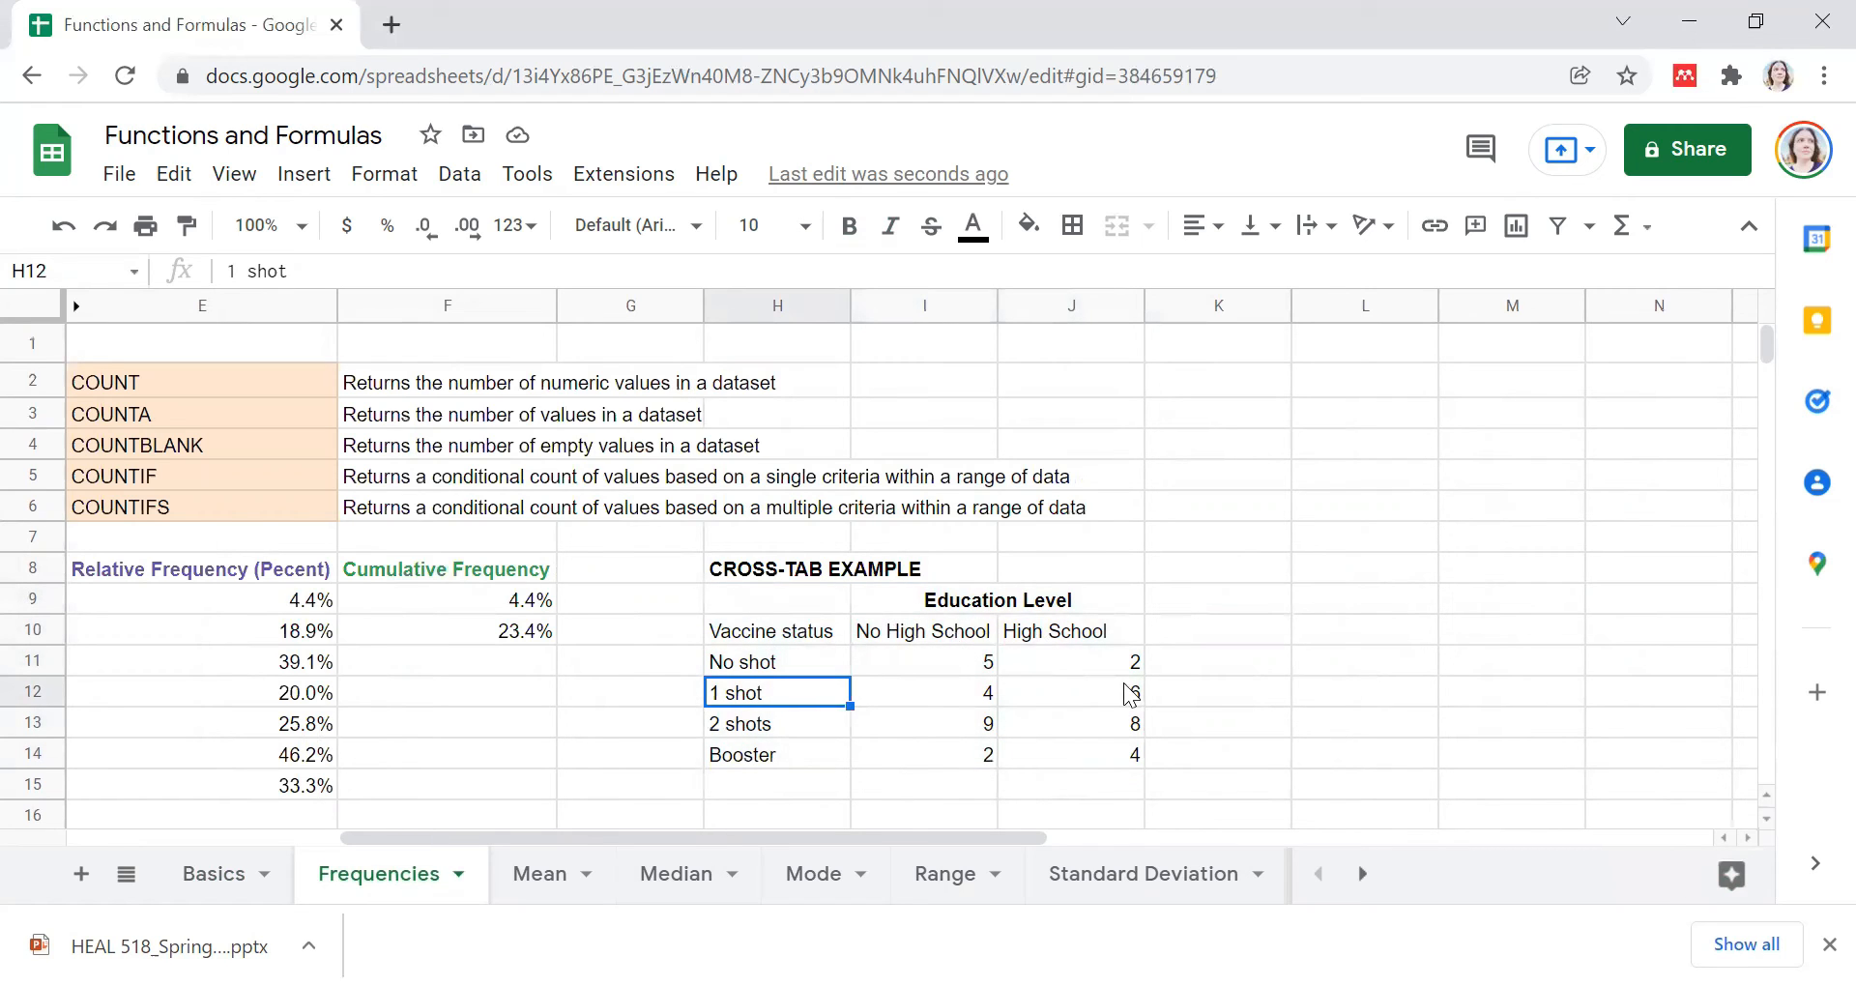
pyautogui.moveTo(1140, 755); pyautogui.dragTo(954, 640)
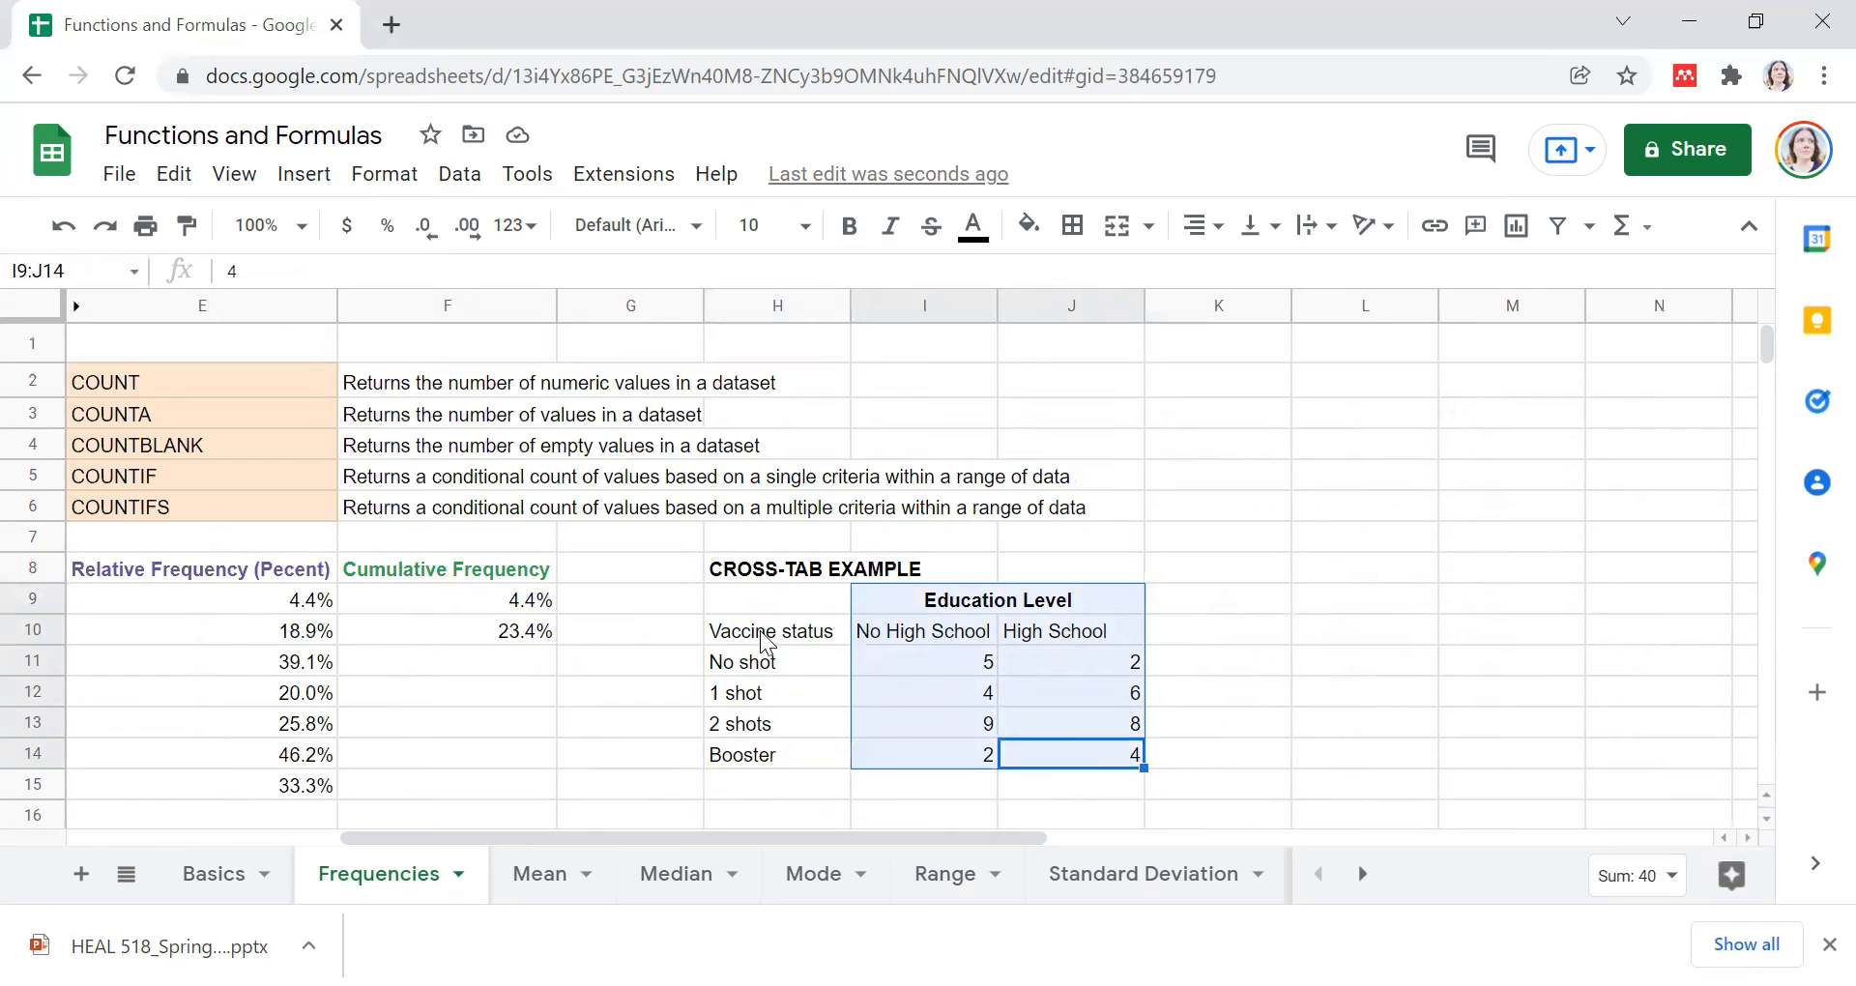
pyautogui.moveTo(768, 638); pyautogui.dragTo(771, 756)
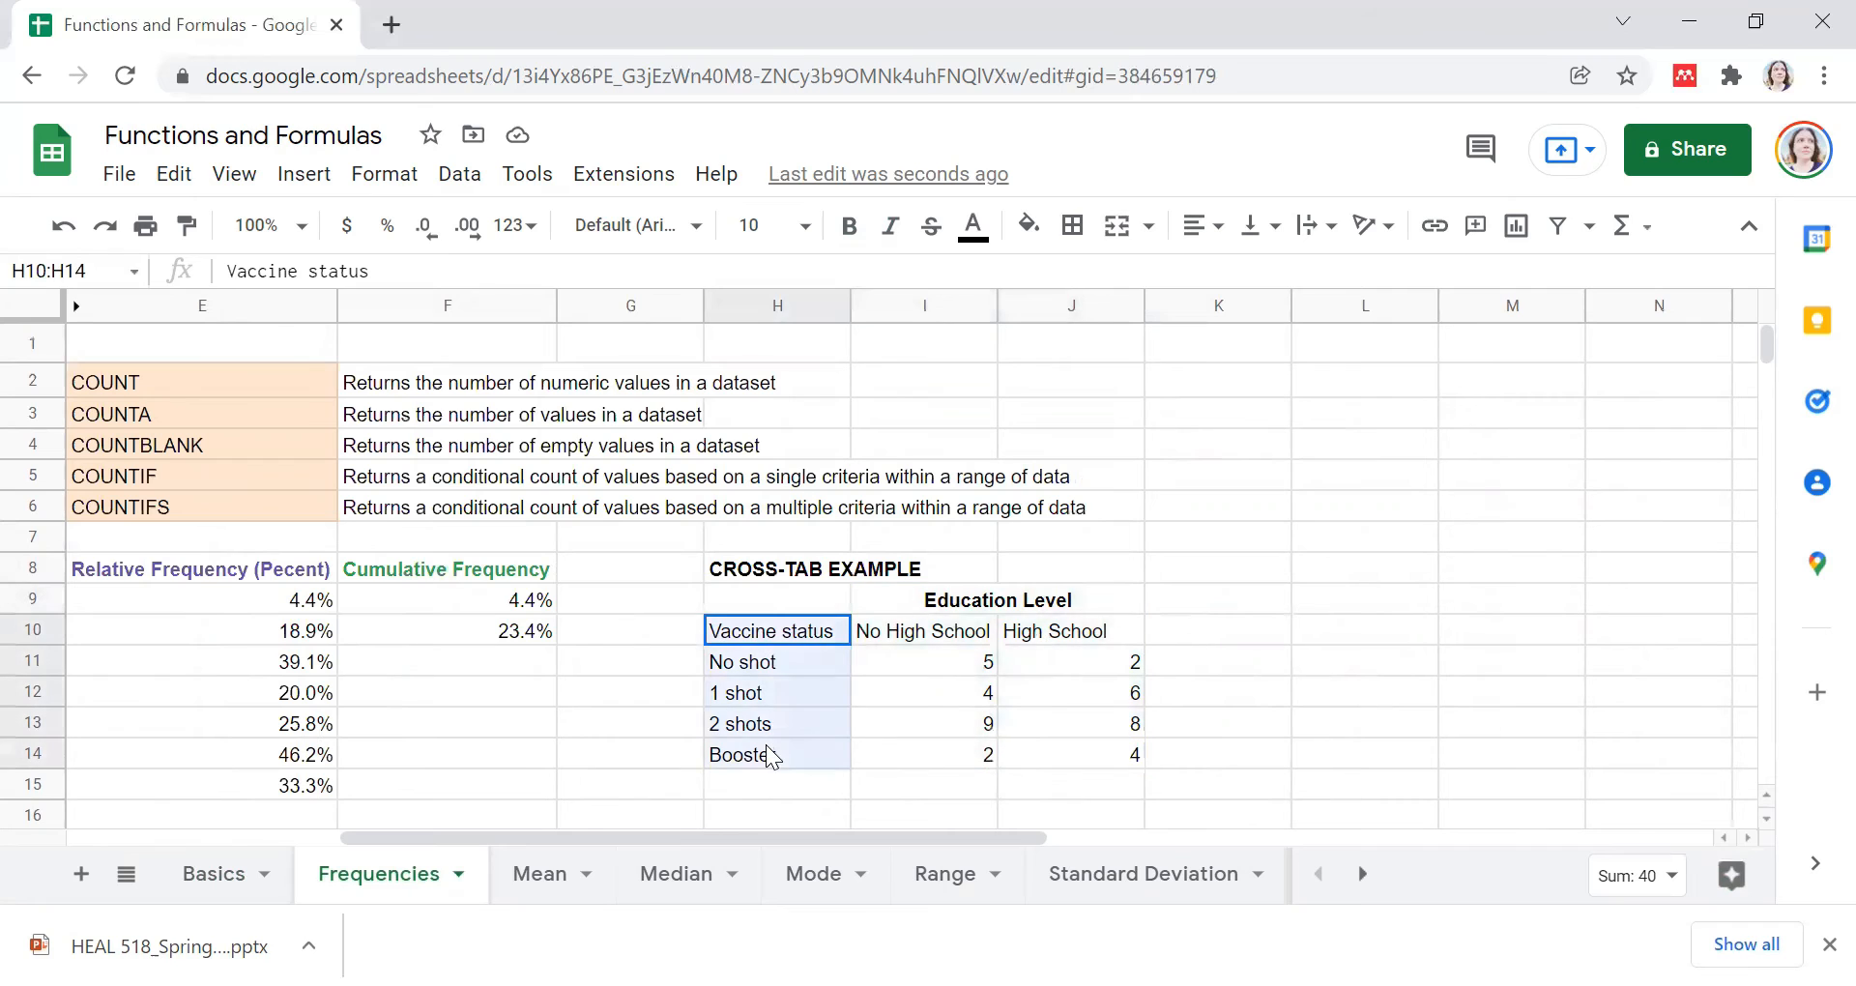
pyautogui.click(1039, 638)
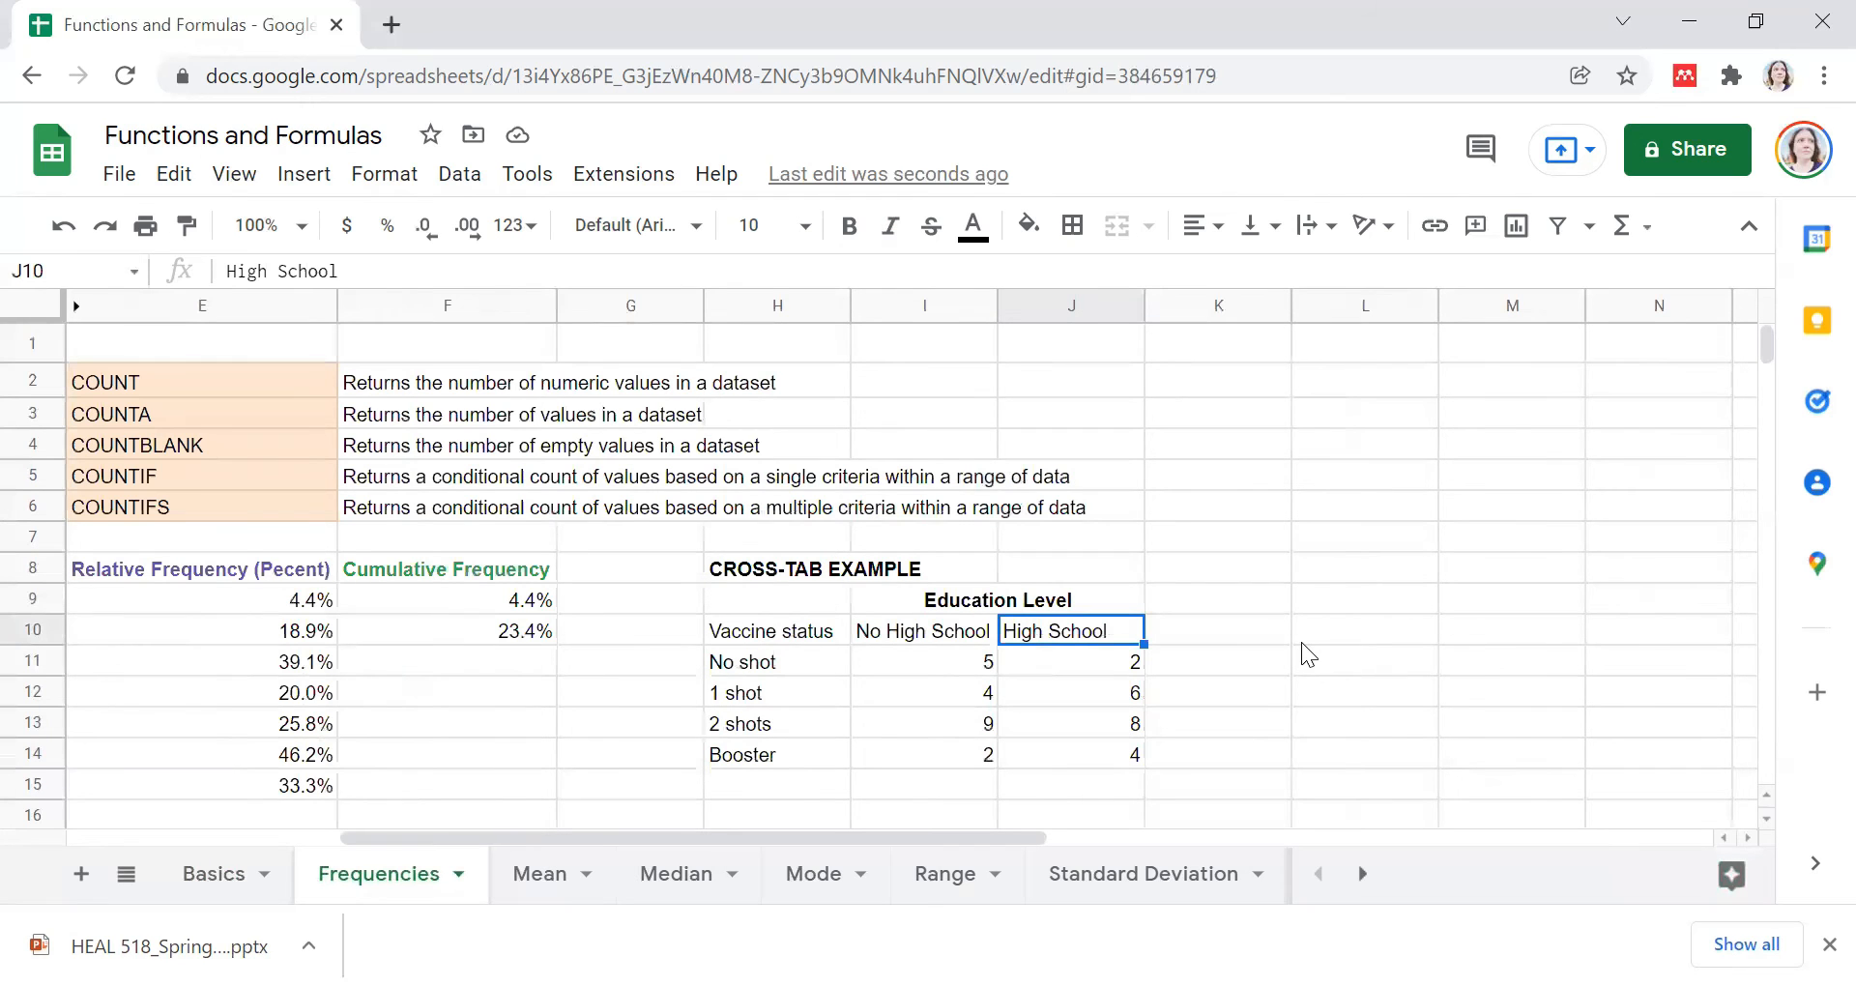
# Step: Move the cross-tab table, without its CROSS-TAB EXAMPLE heading, from H9:J14 to K1:M6
pyautogui.moveTo(1111, 756); pyautogui.dragTo(1262, 352)
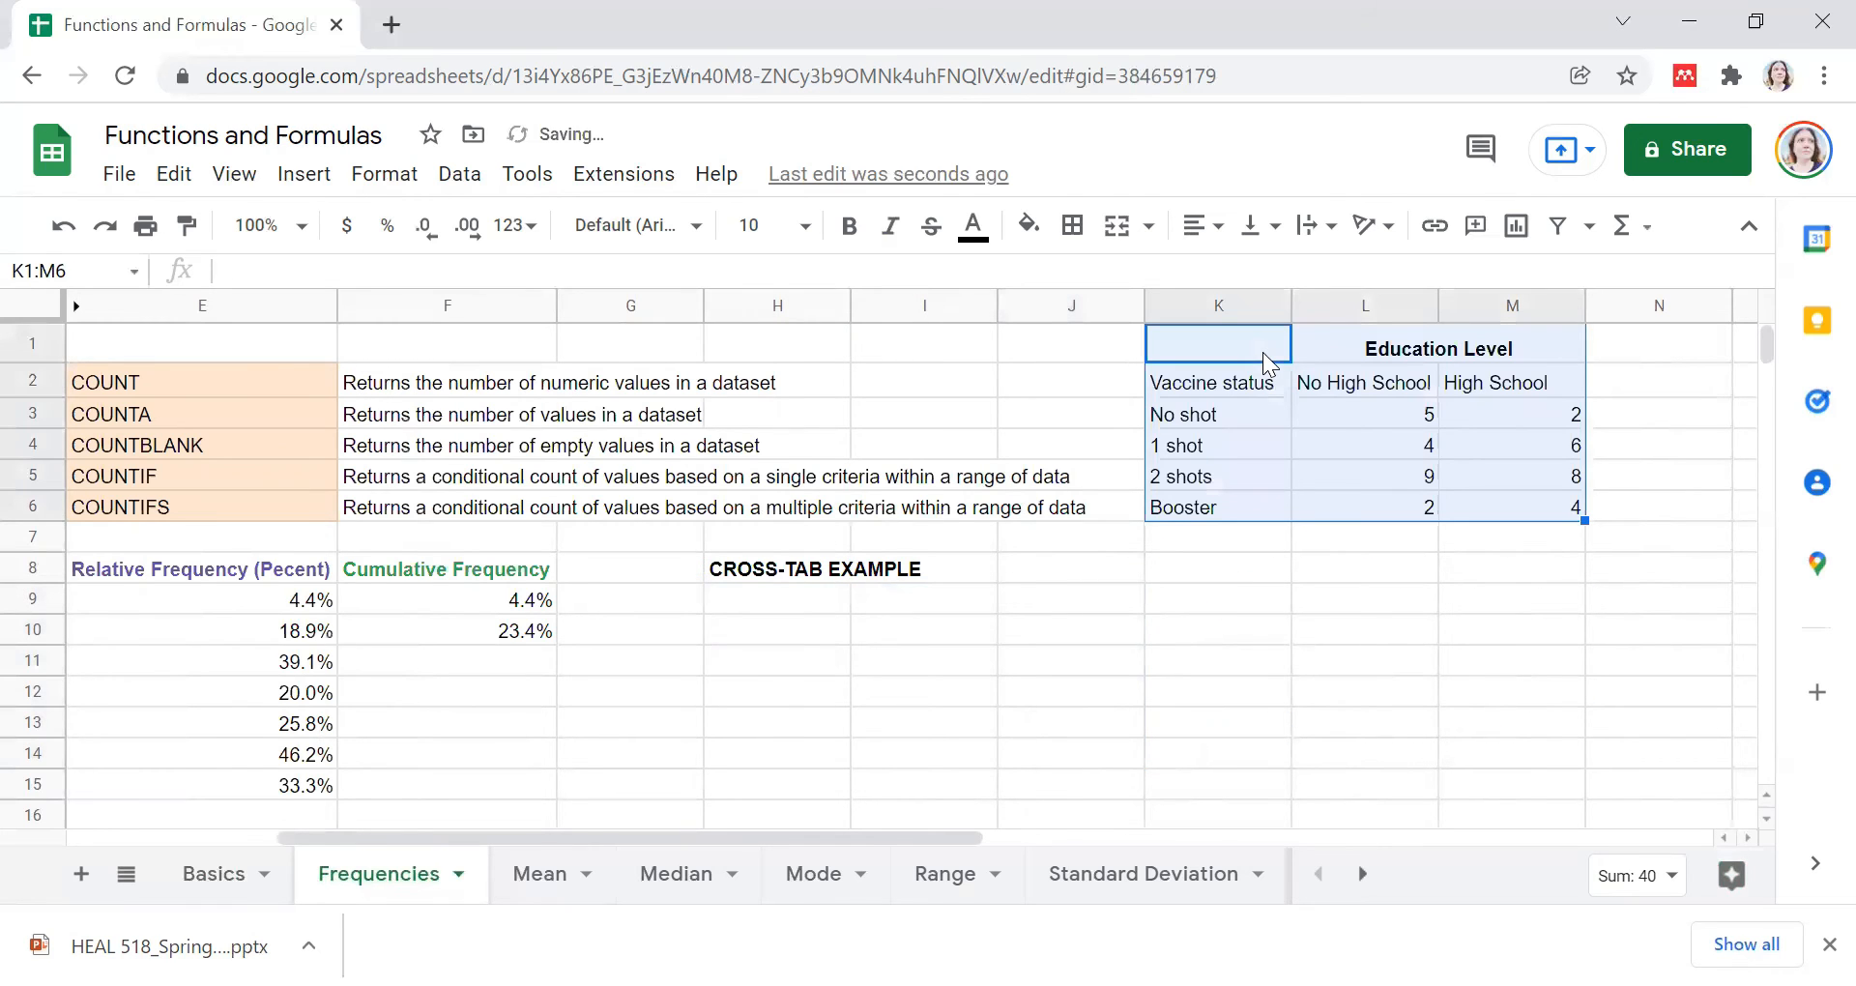
pyautogui.rightClick(1362, 479)
pyautogui.click(1236, 652)
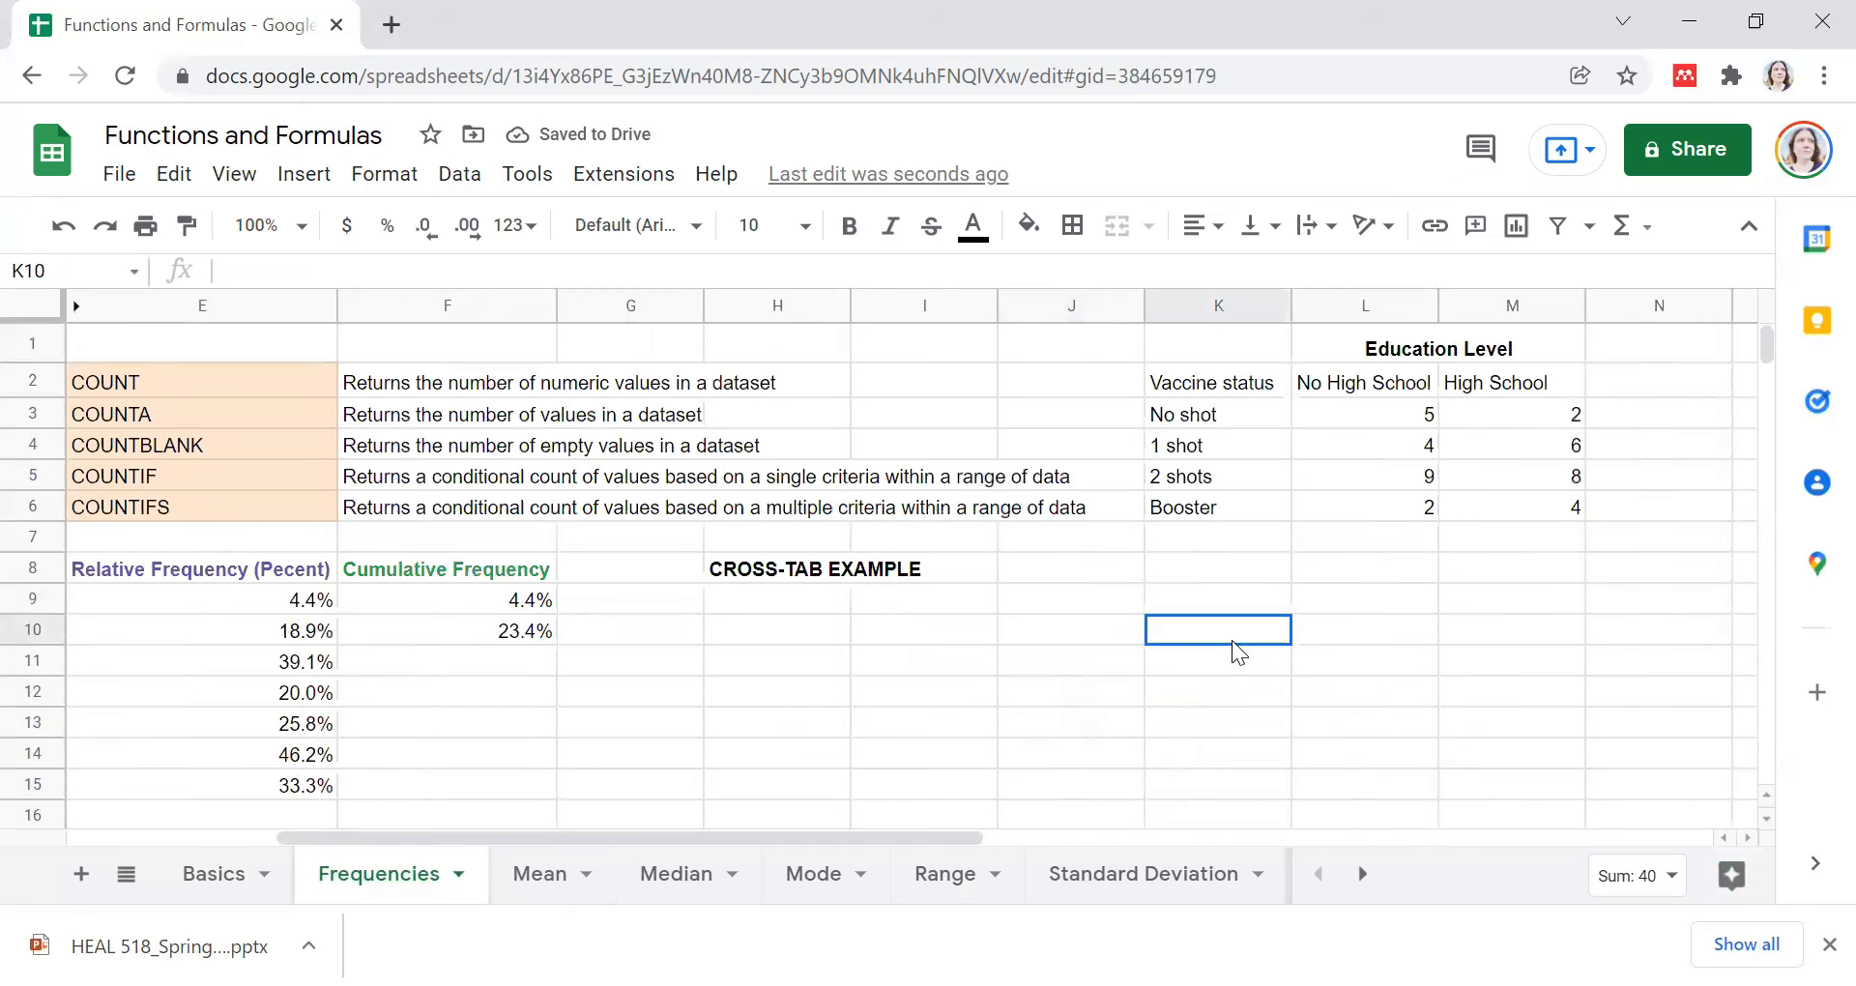
pyautogui.click(723, 726)
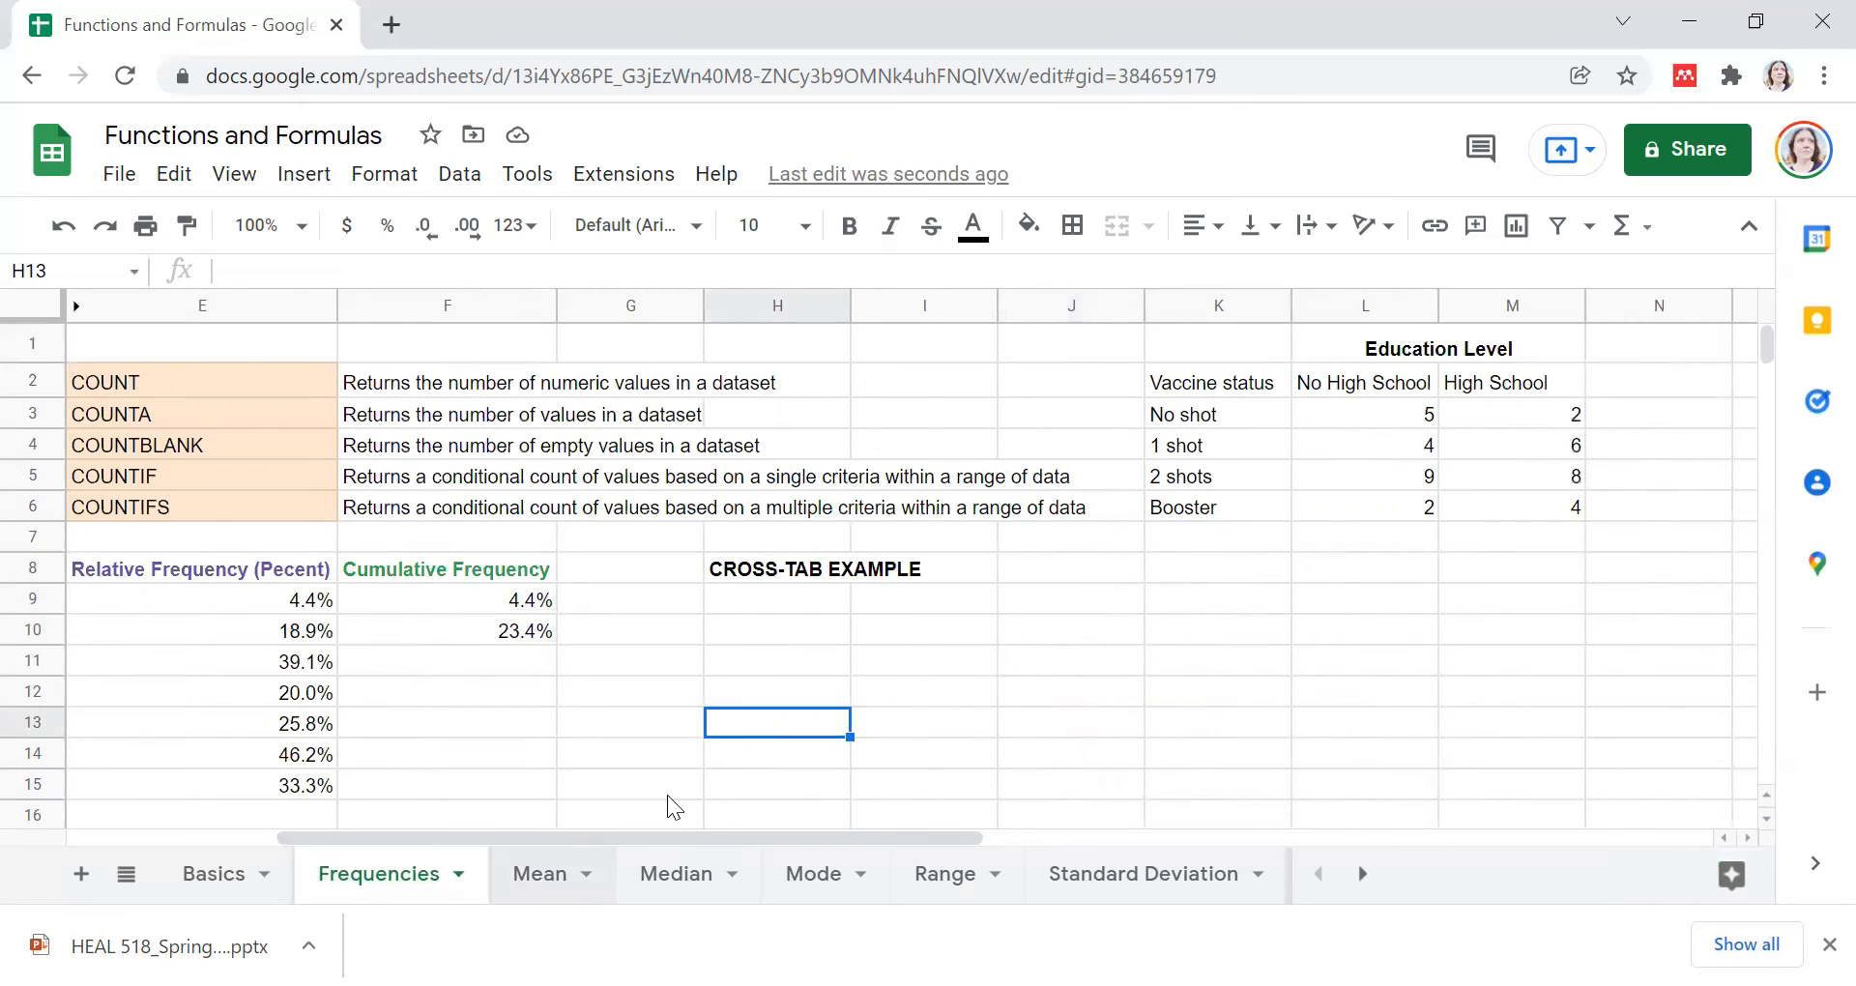
# Step: On the Mean sheet, enter =AVERAGE(B5:B14) in C5 to average the patients' BMI values, and review the formula's range
pyautogui.hotkey('ctrl', 'pagedown')
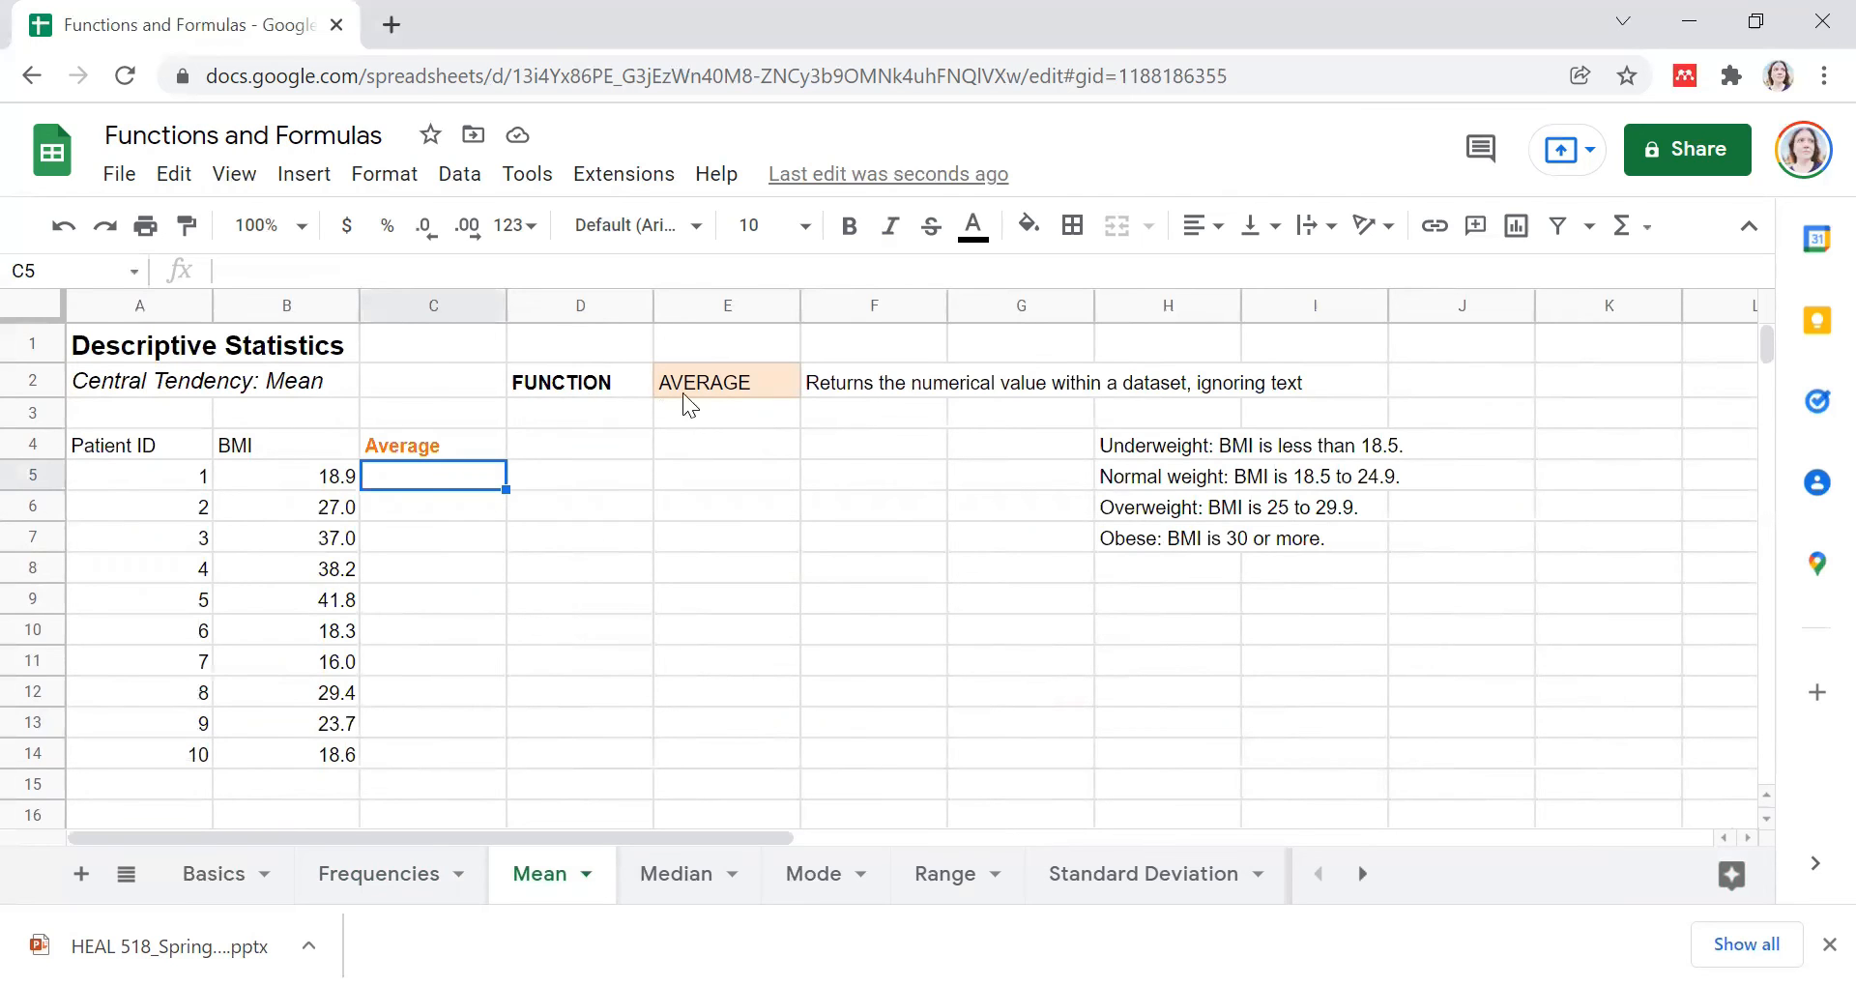
pyautogui.click(598, 384)
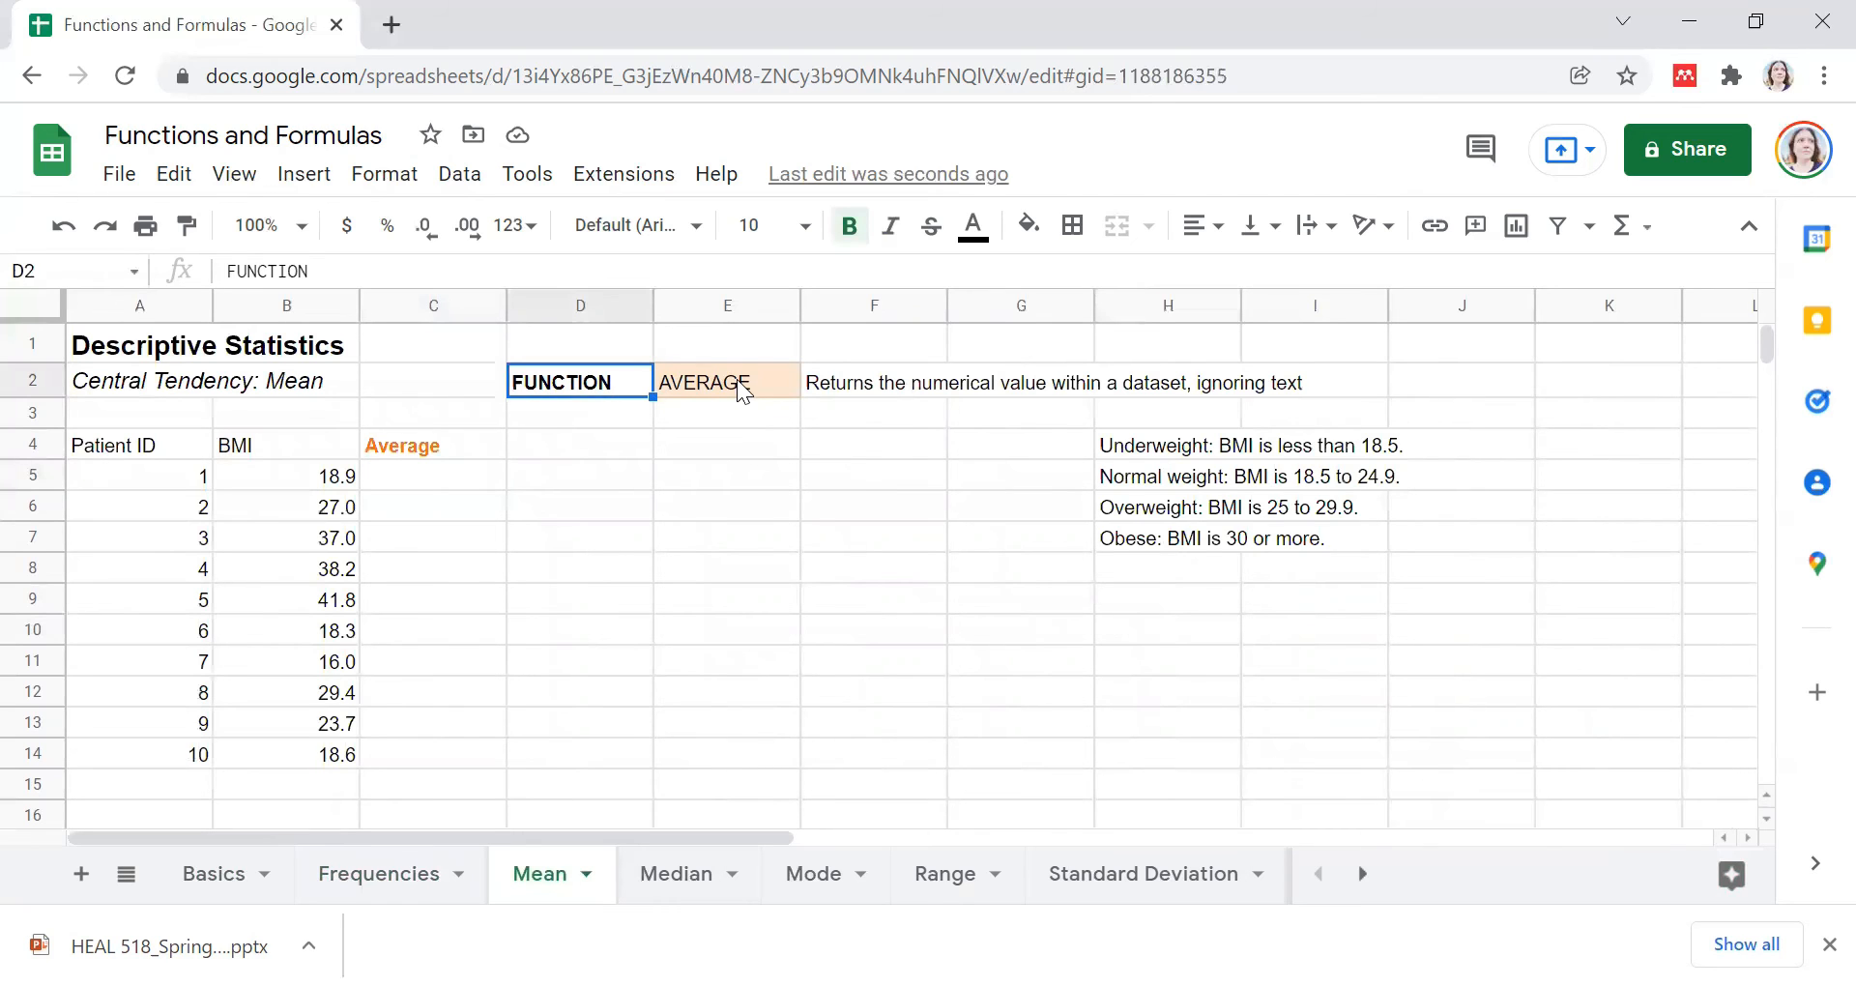
pyautogui.click(739, 389)
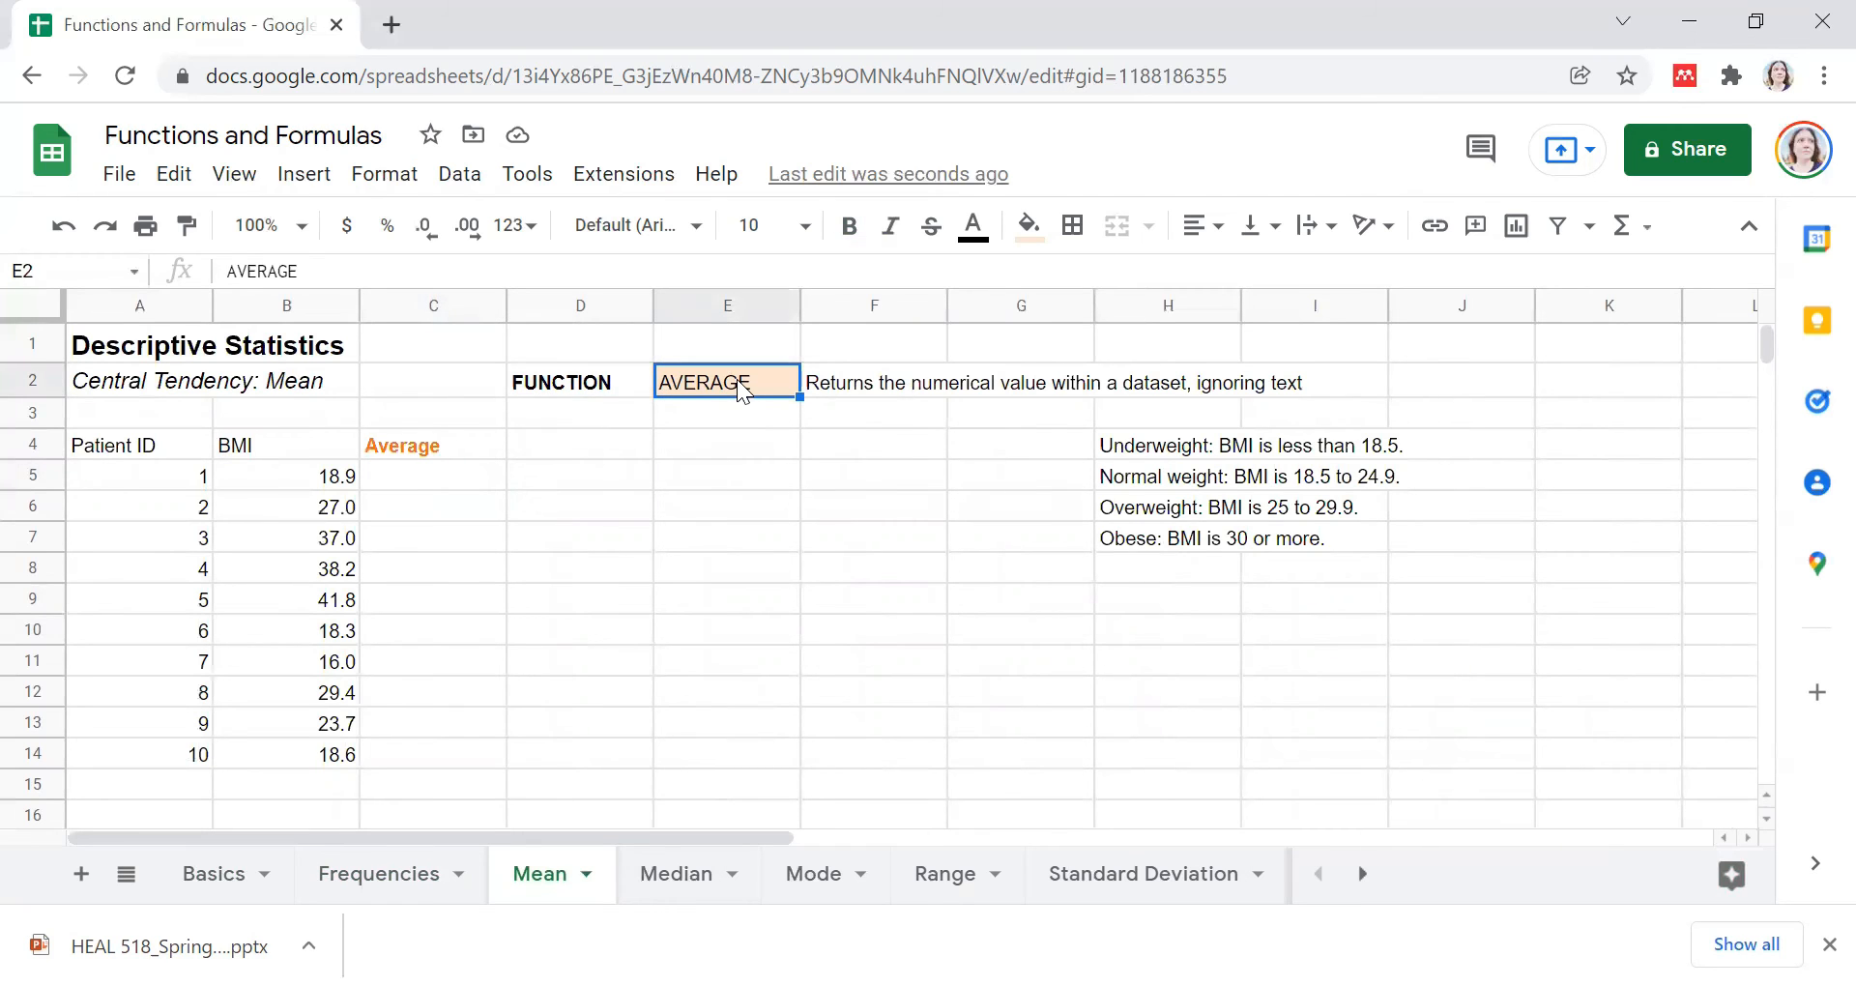
pyautogui.click(468, 478)
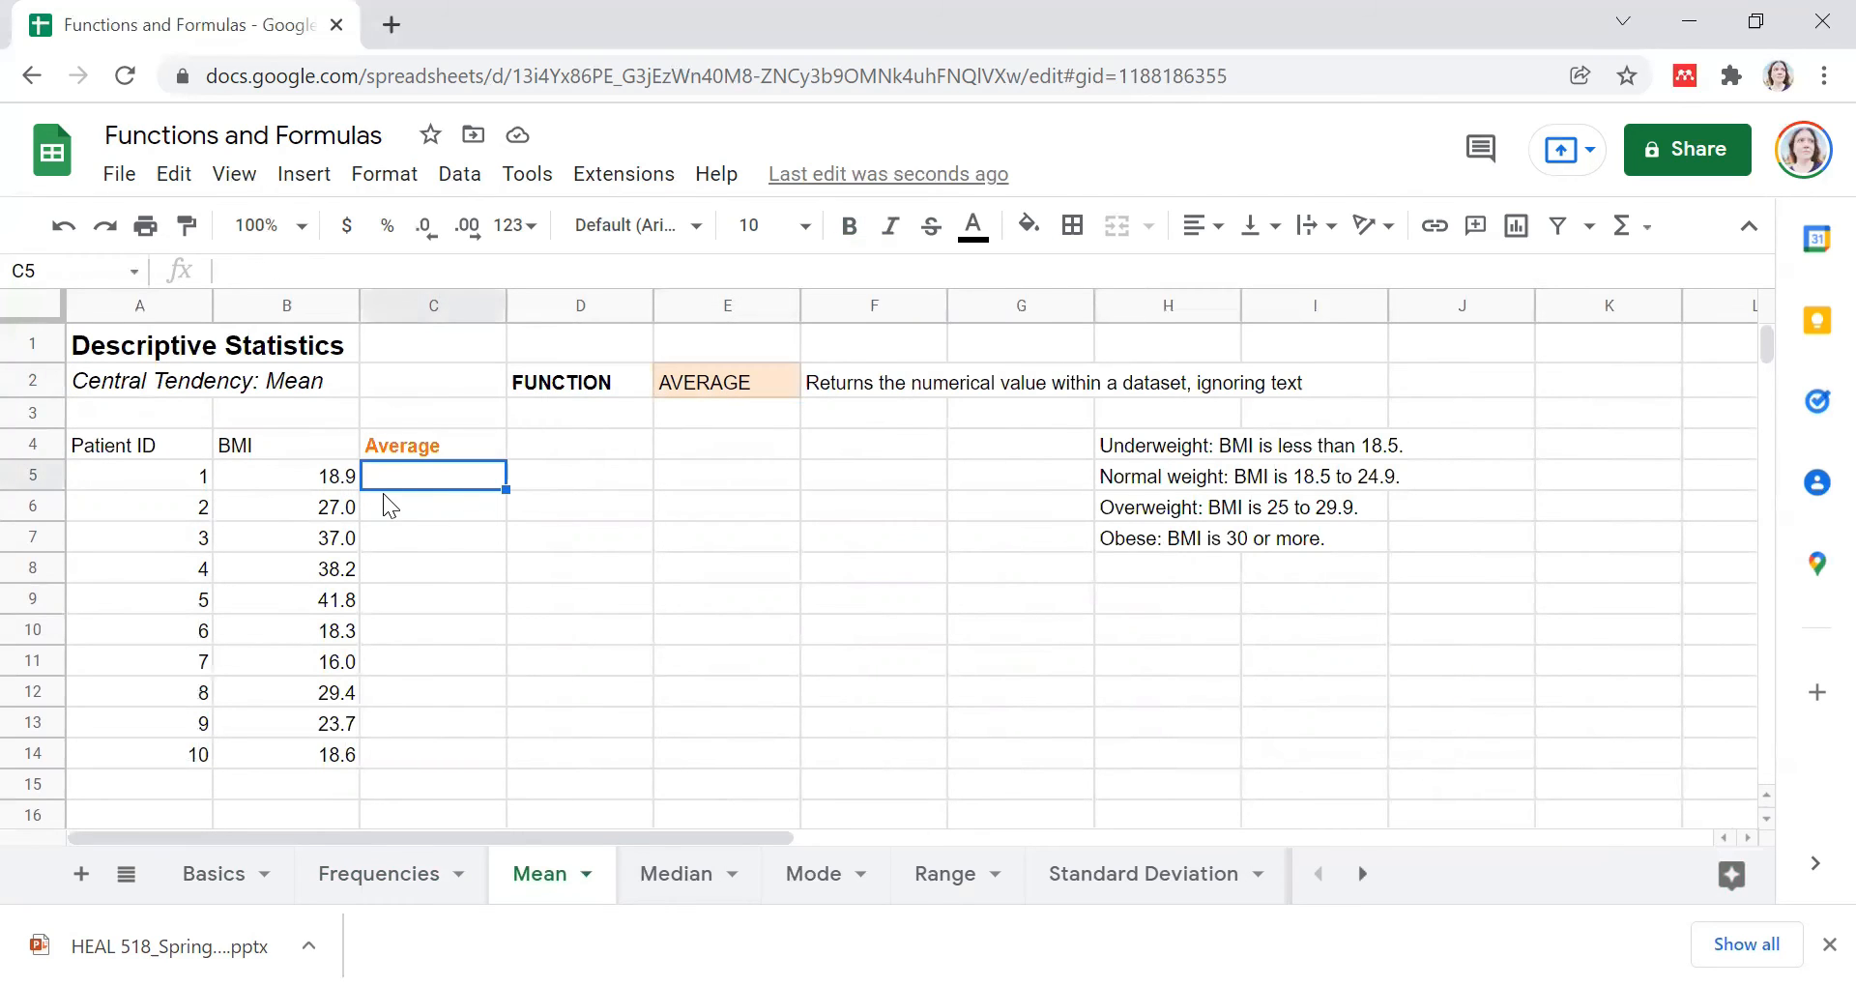
pyautogui.write('=')
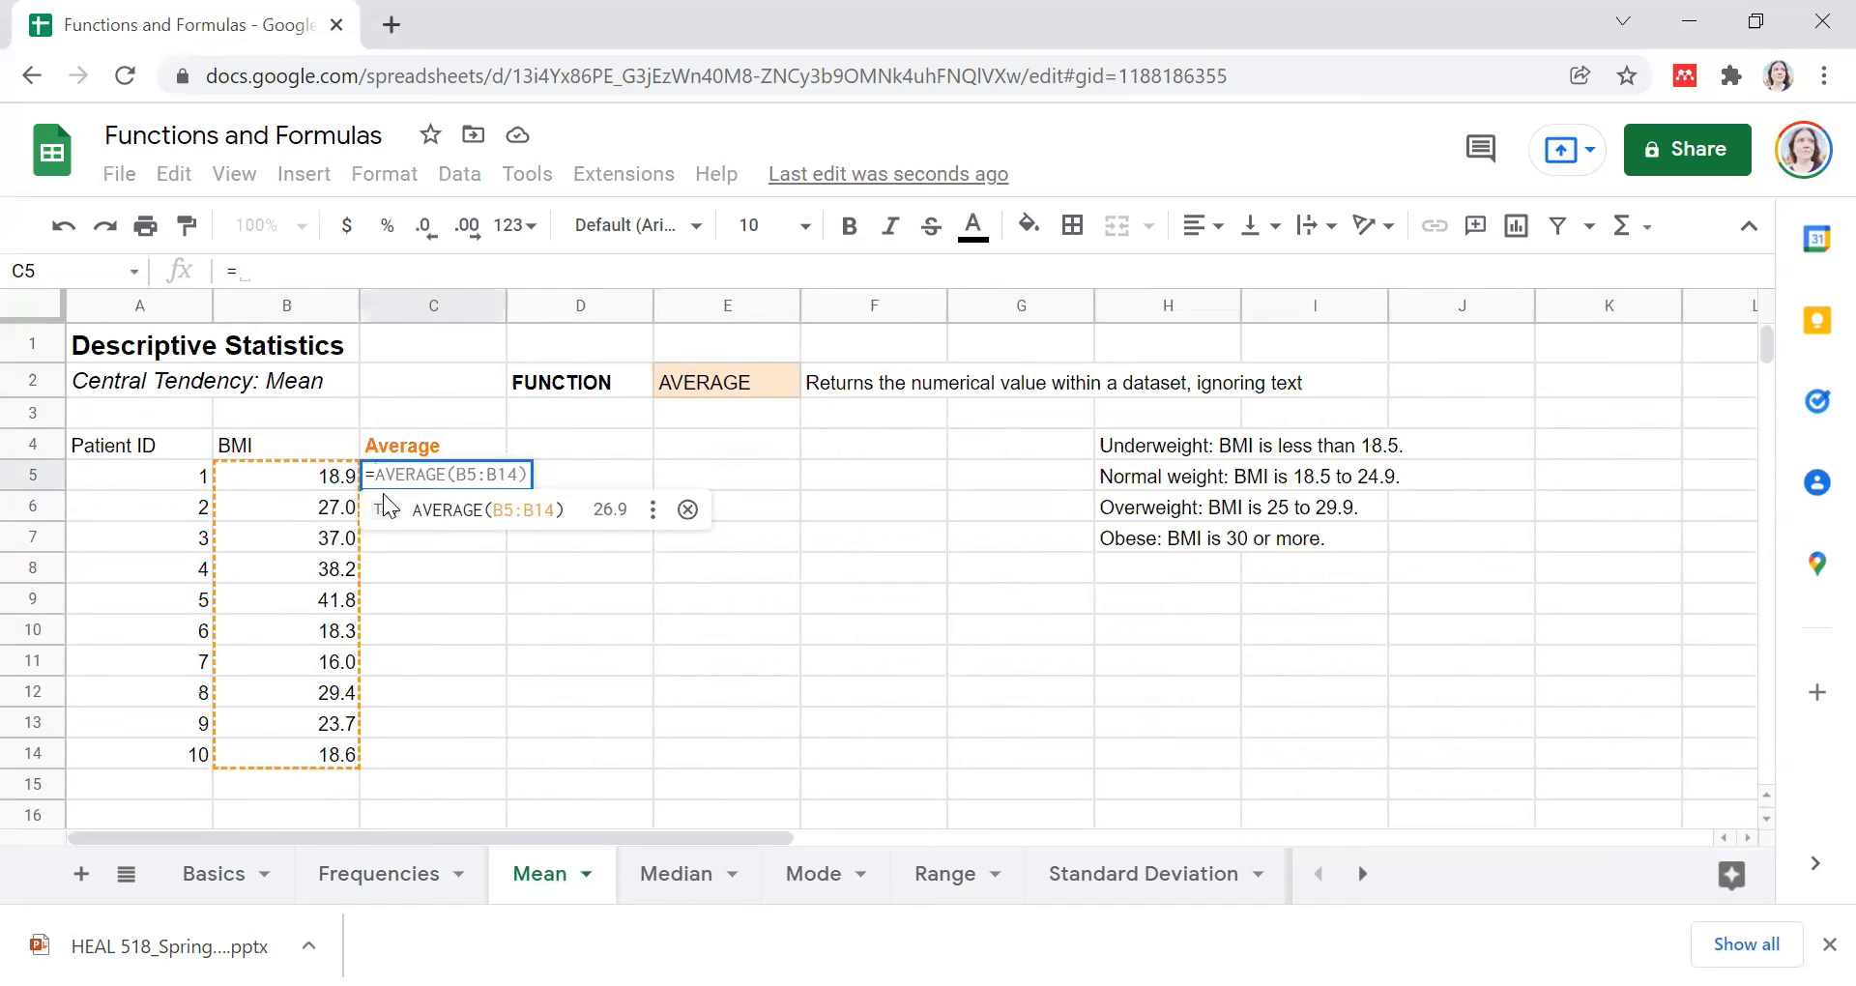
pyautogui.click(459, 512)
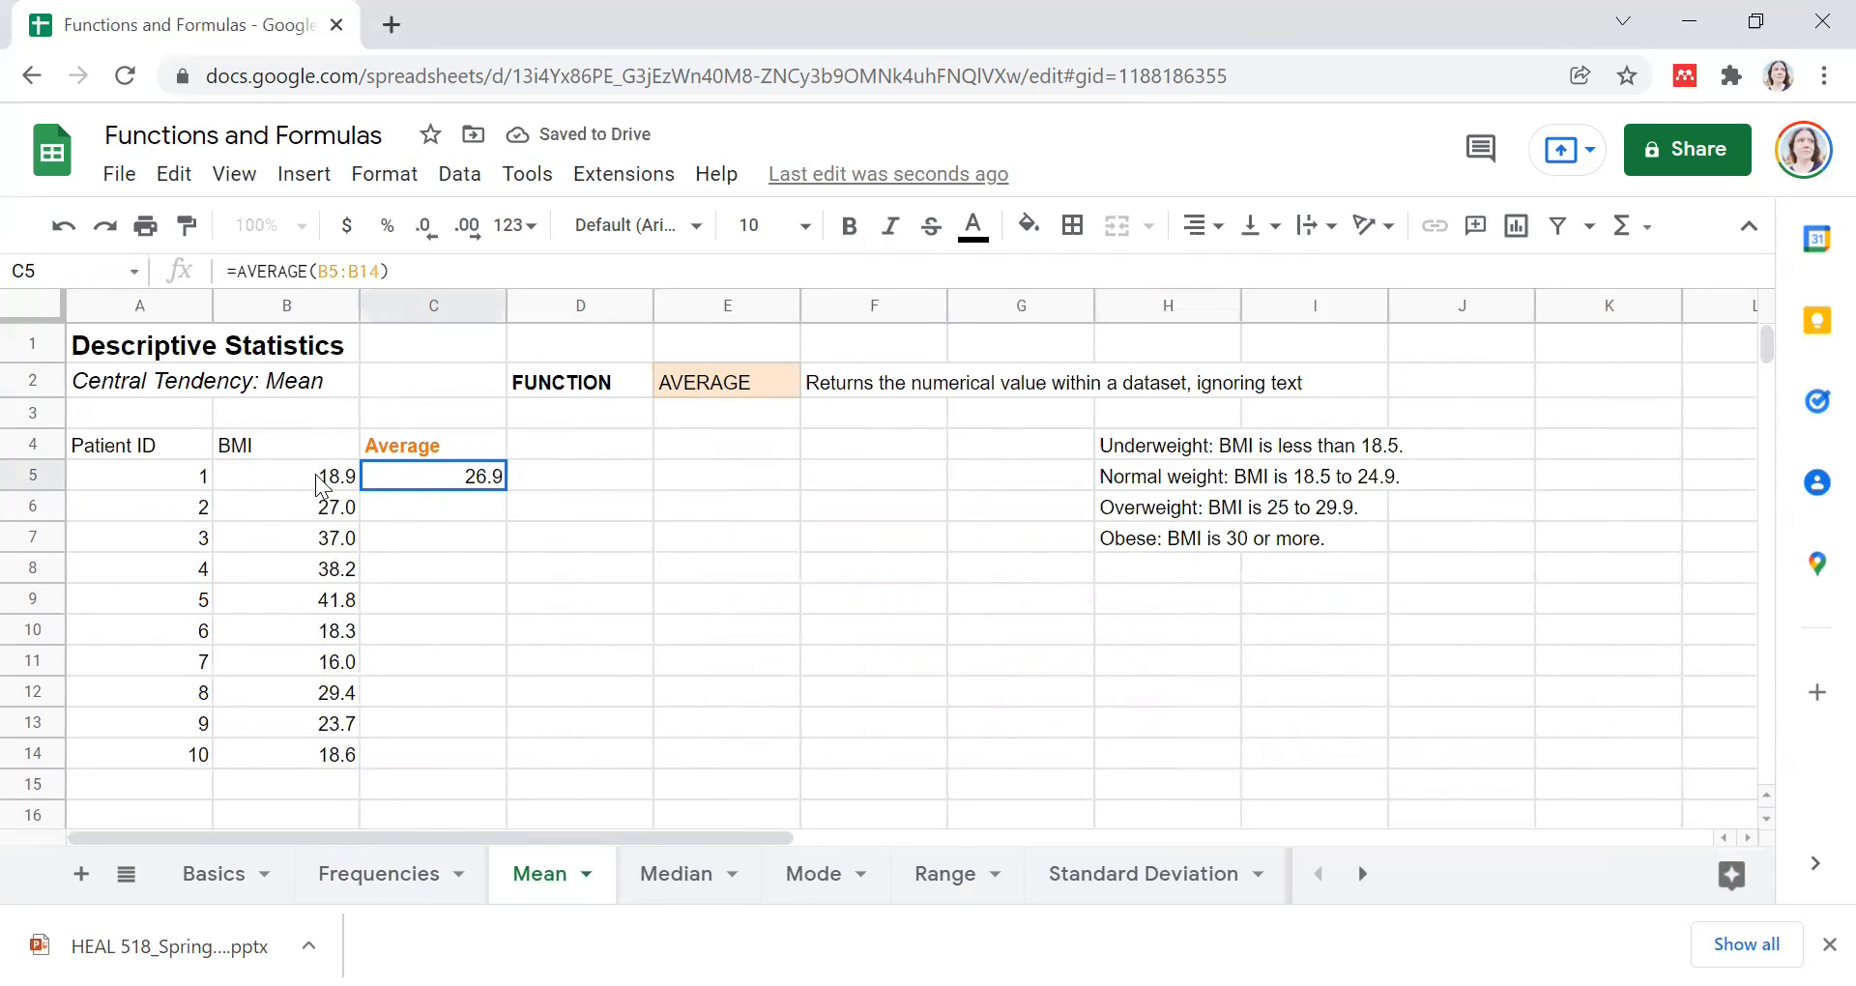
pyautogui.click(406, 271)
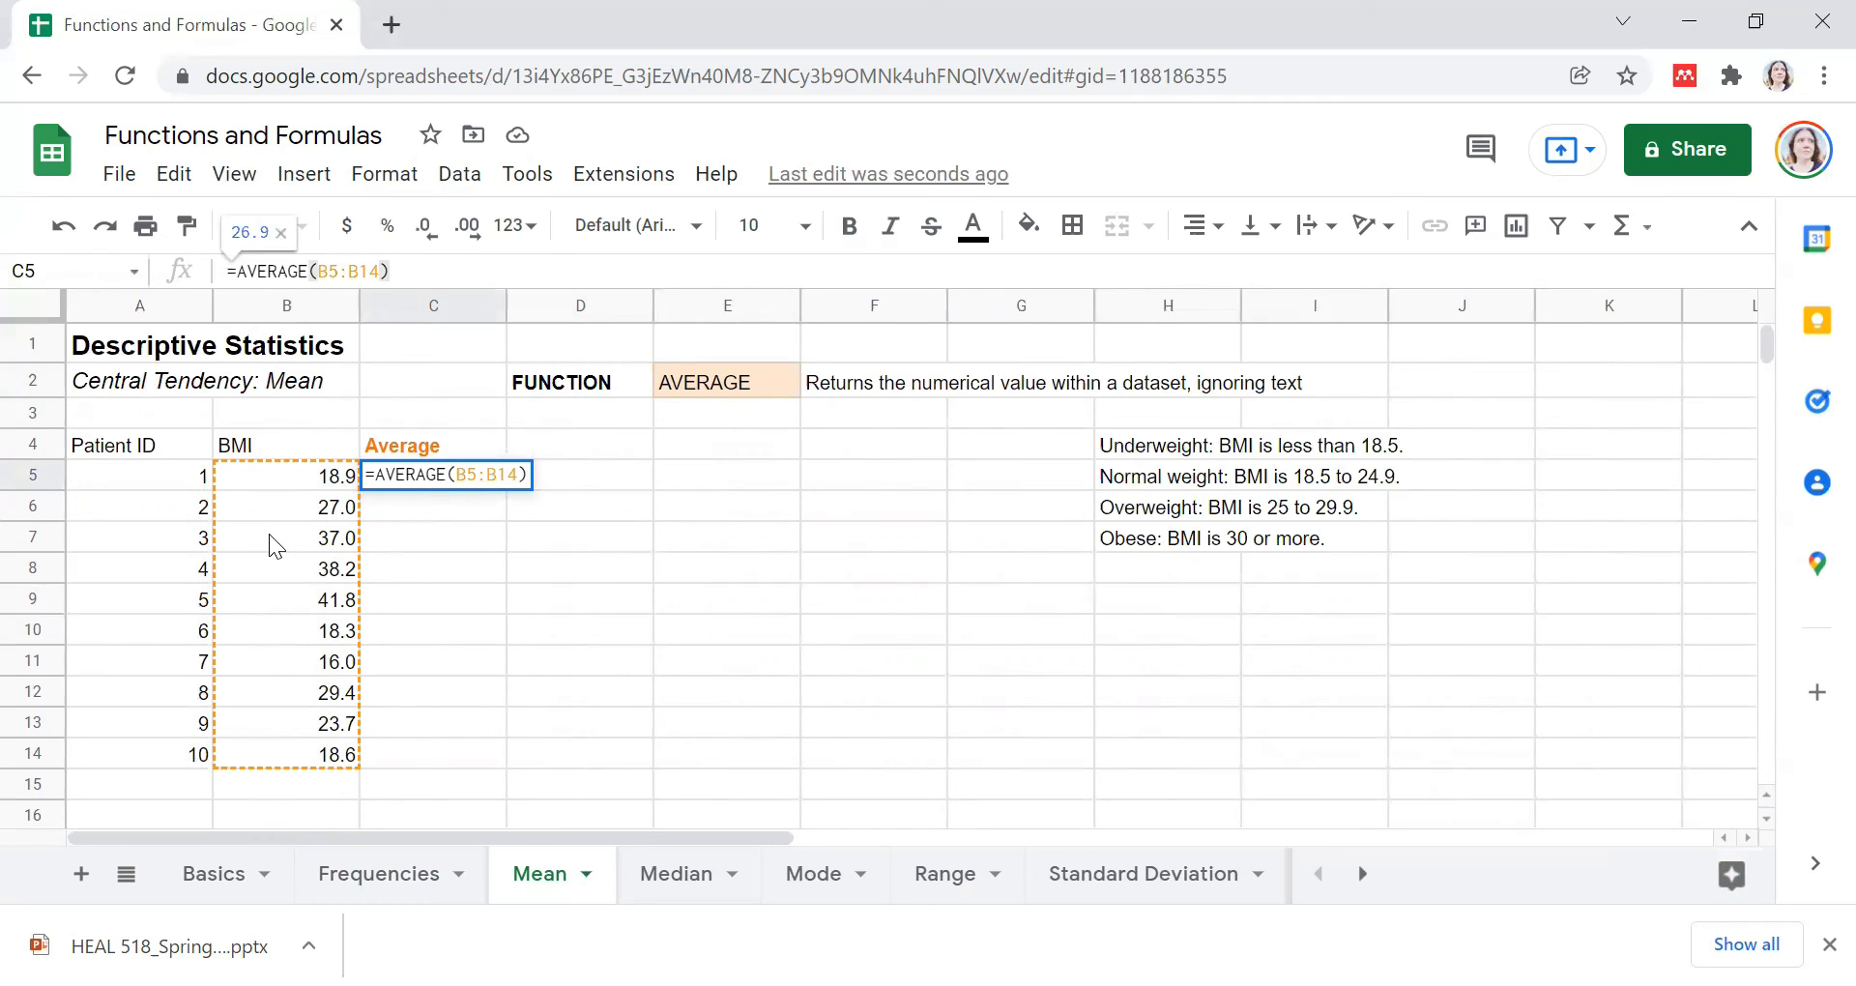
pyautogui.click(661, 508)
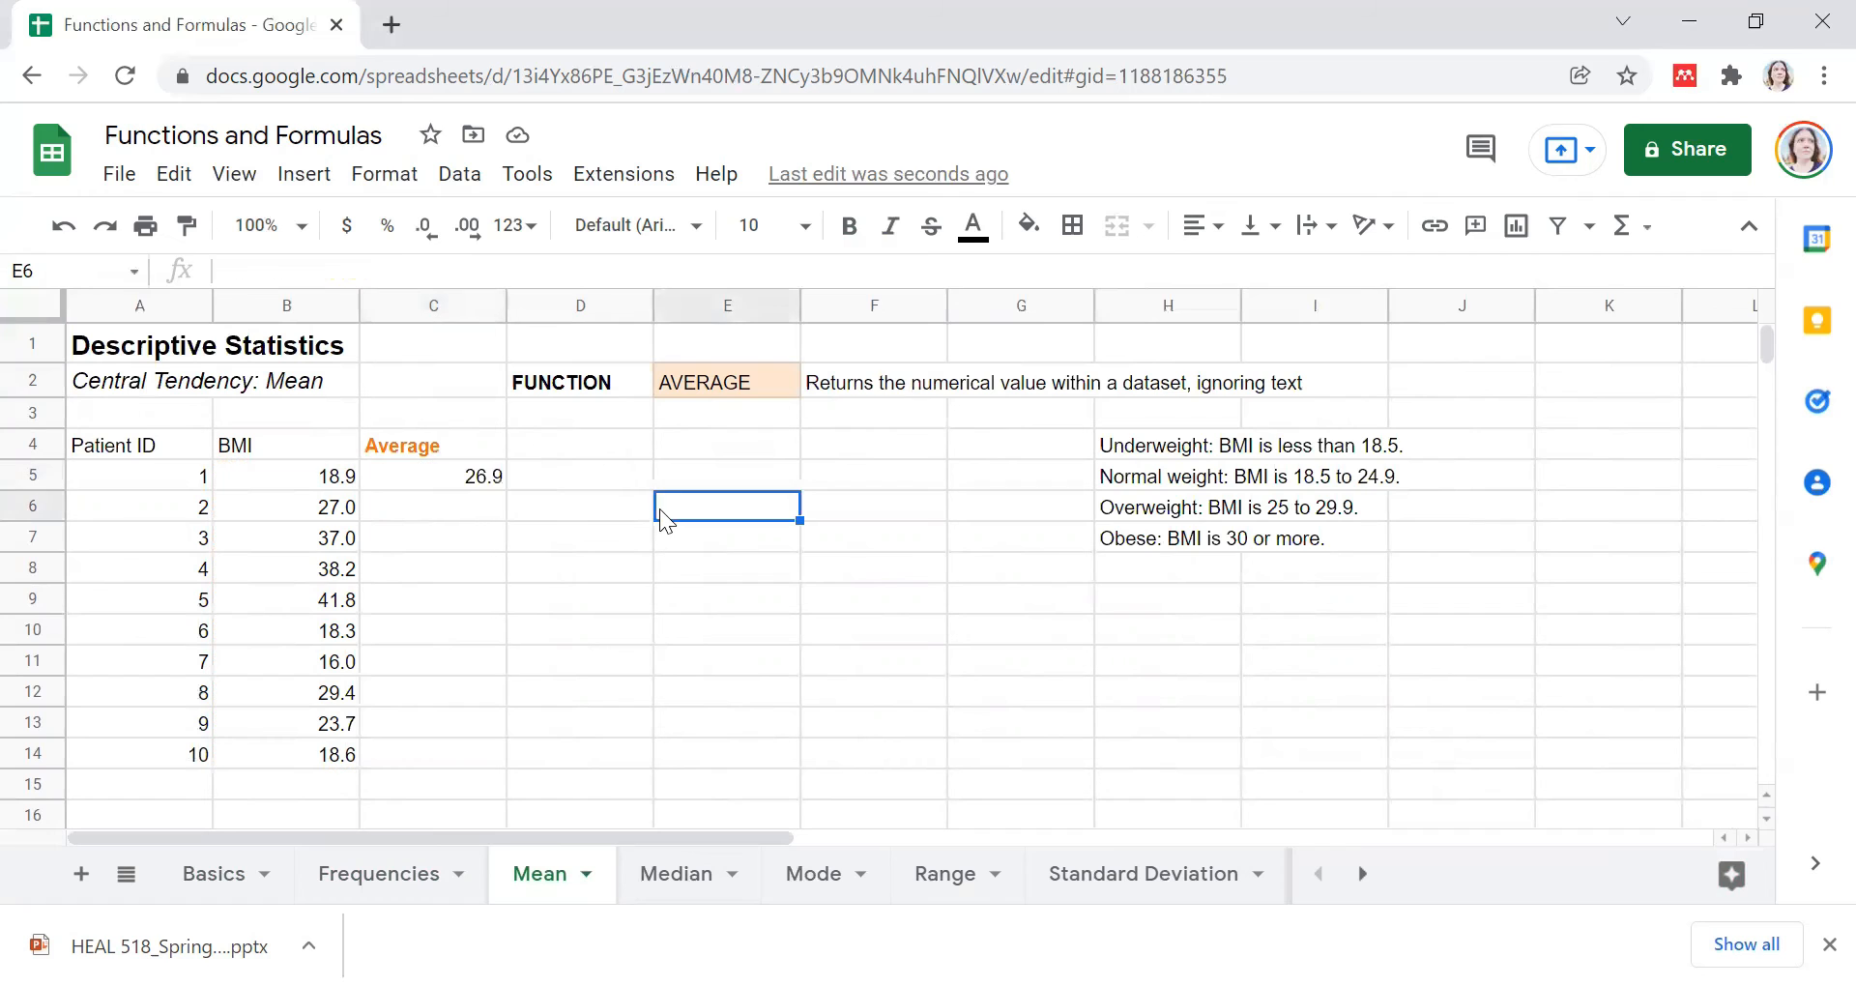
pyautogui.click(474, 483)
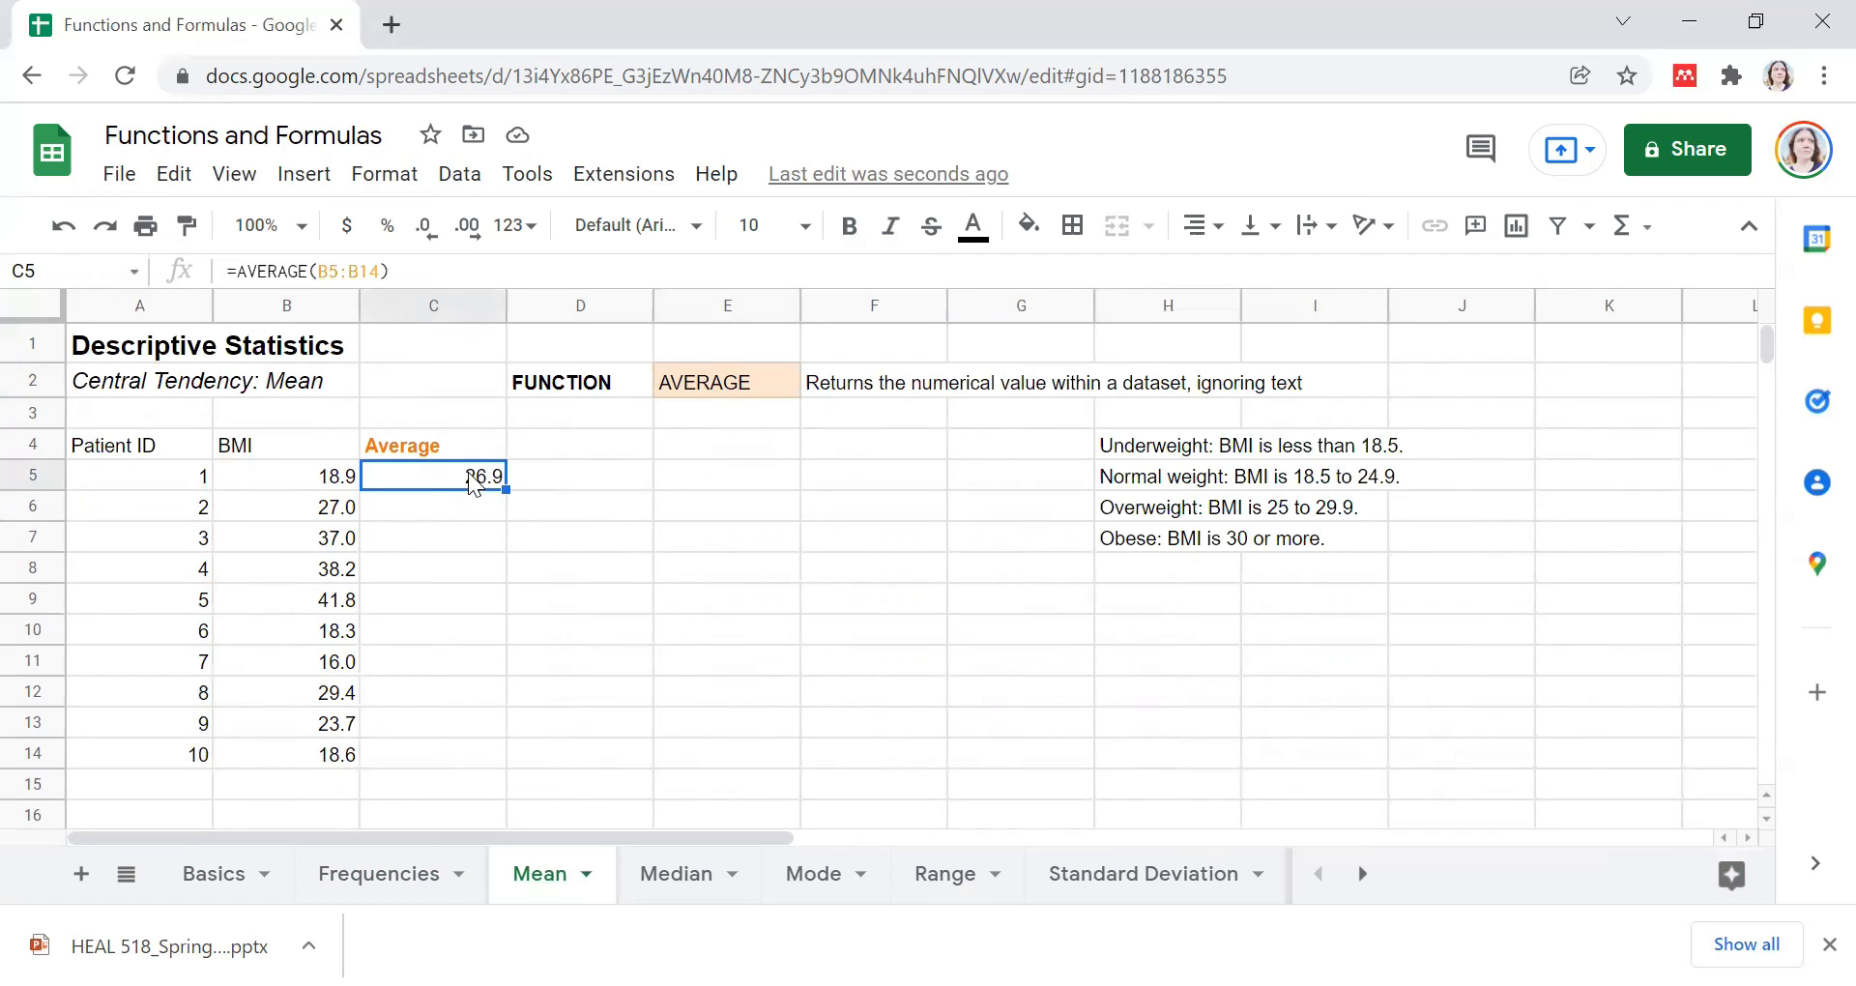
# Step: On the Median sheet, enter =MEDIAN(B5:B14) in C5 to find the median patient weight
pyautogui.click(677, 873)
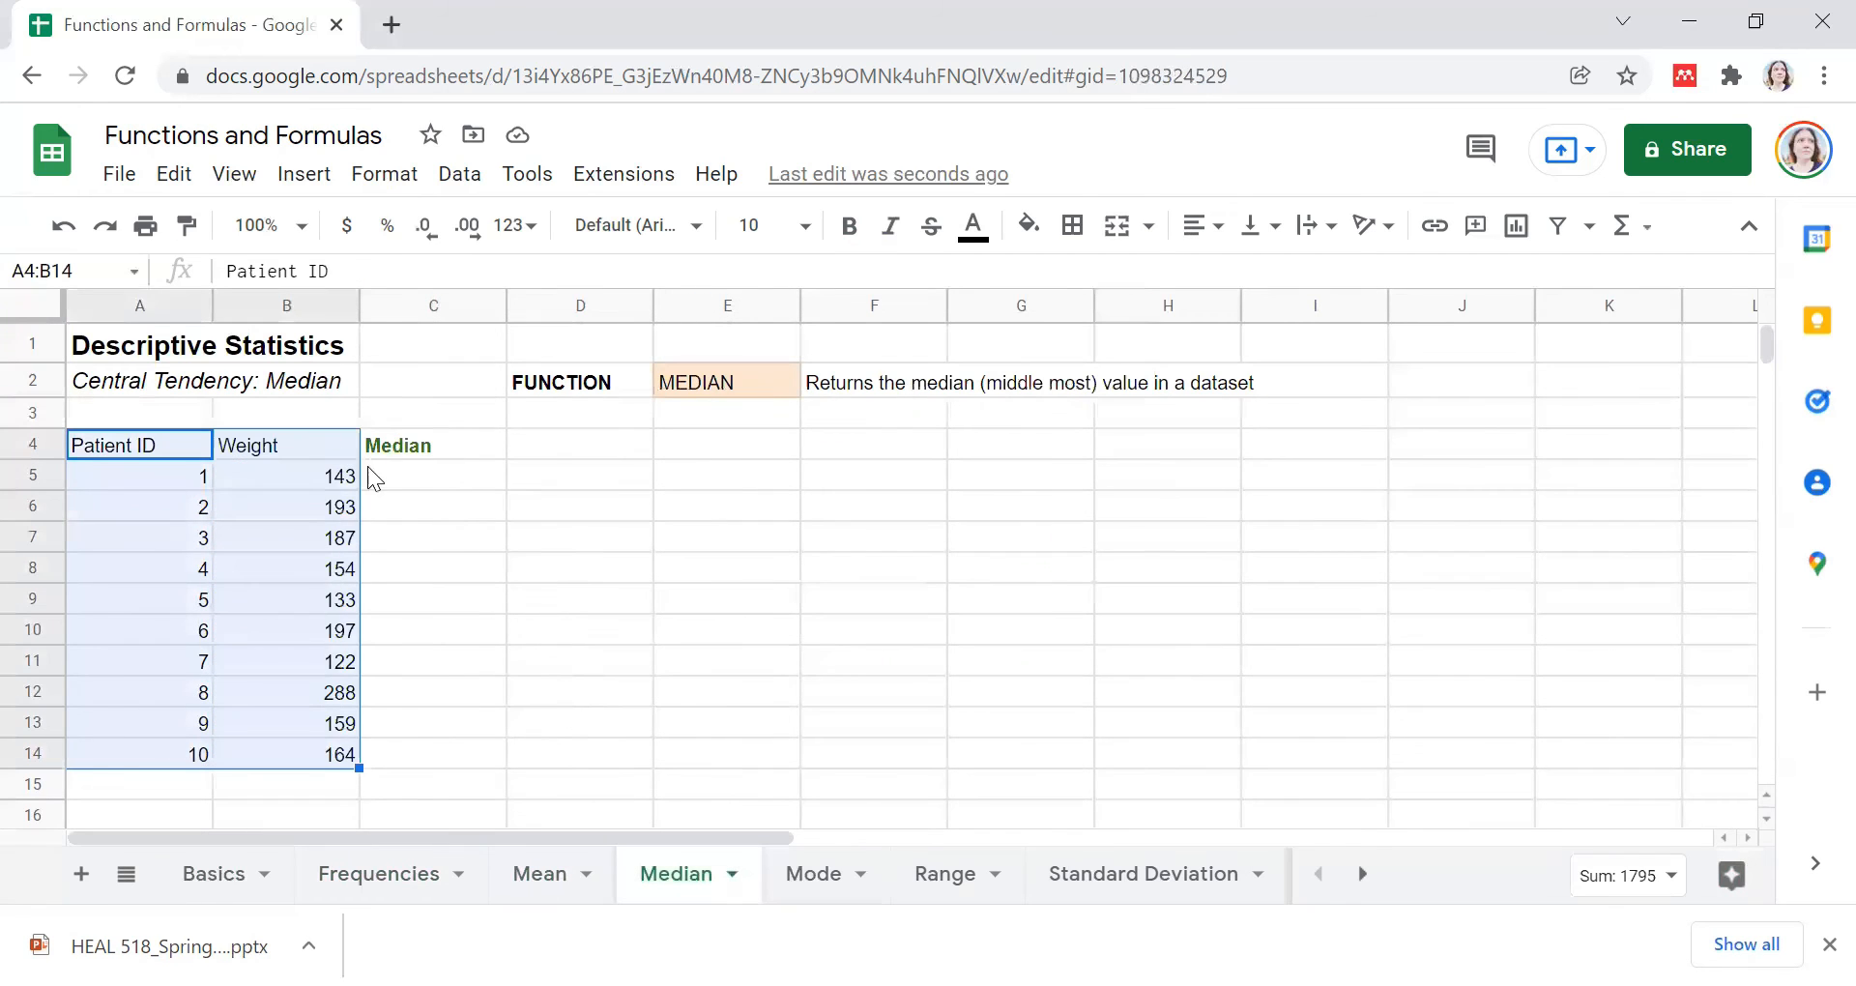
pyautogui.click(396, 450)
pyautogui.click(400, 477)
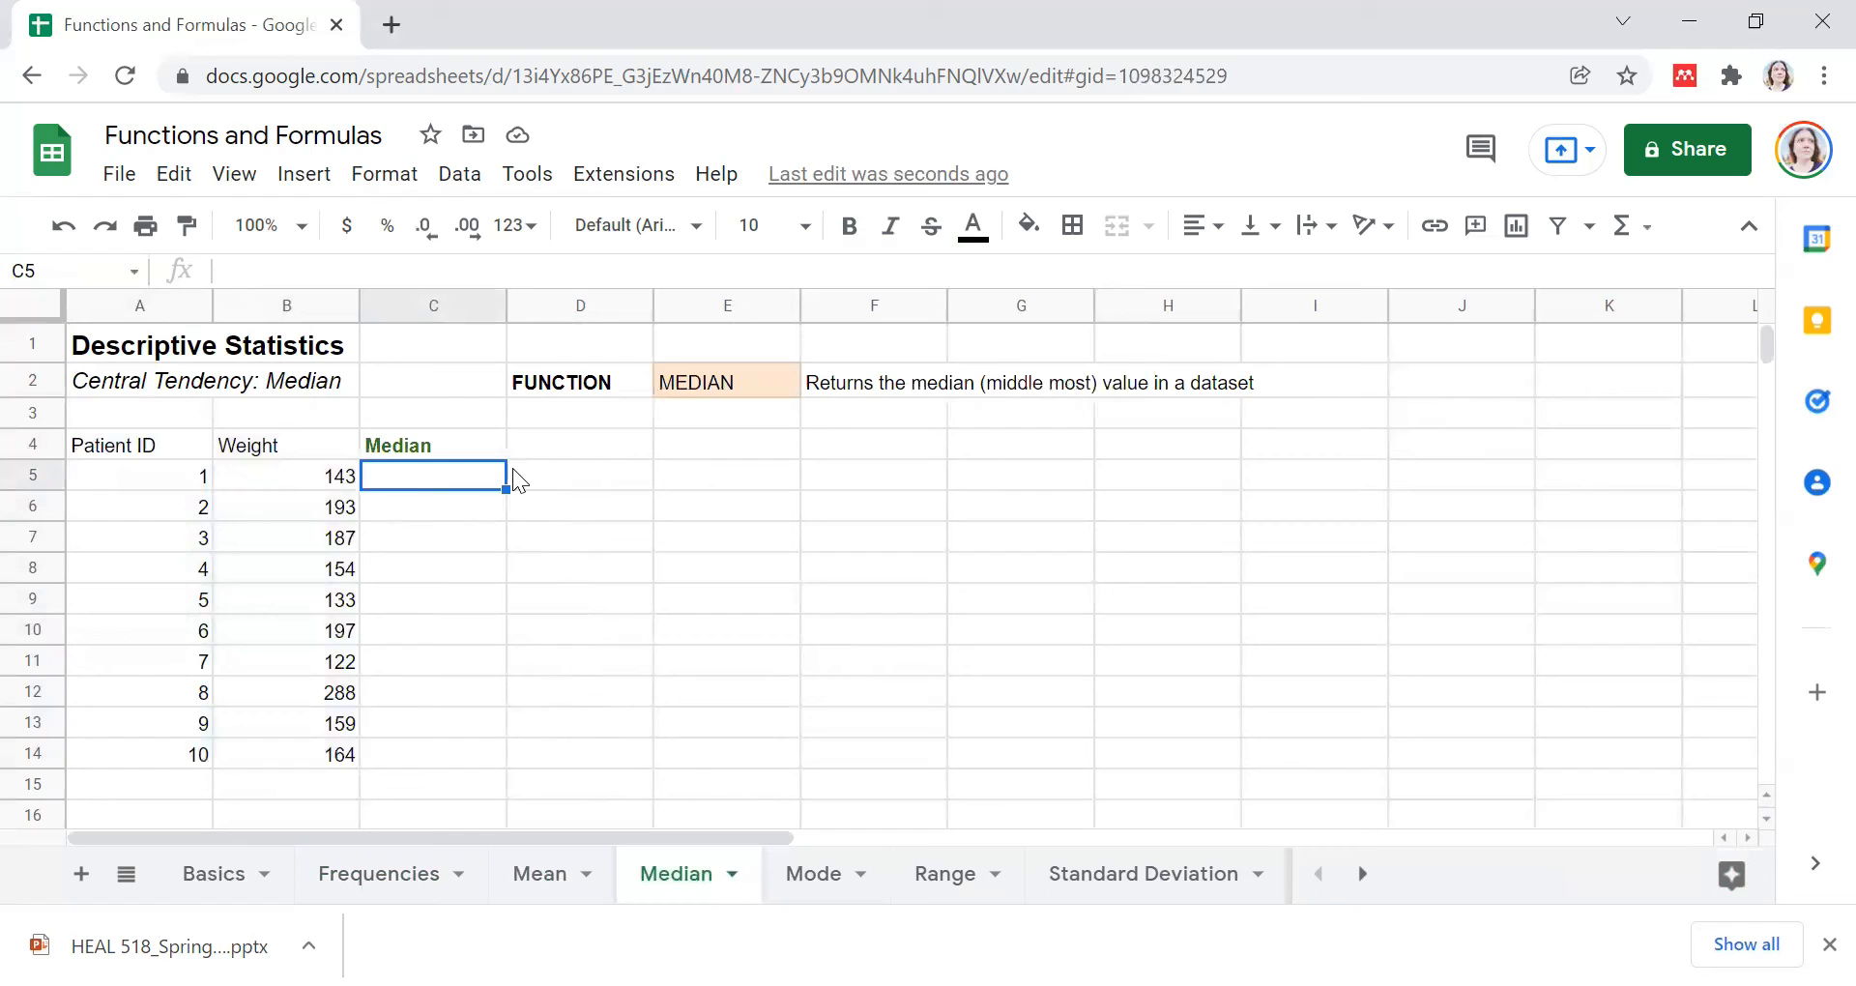
pyautogui.write('=median')
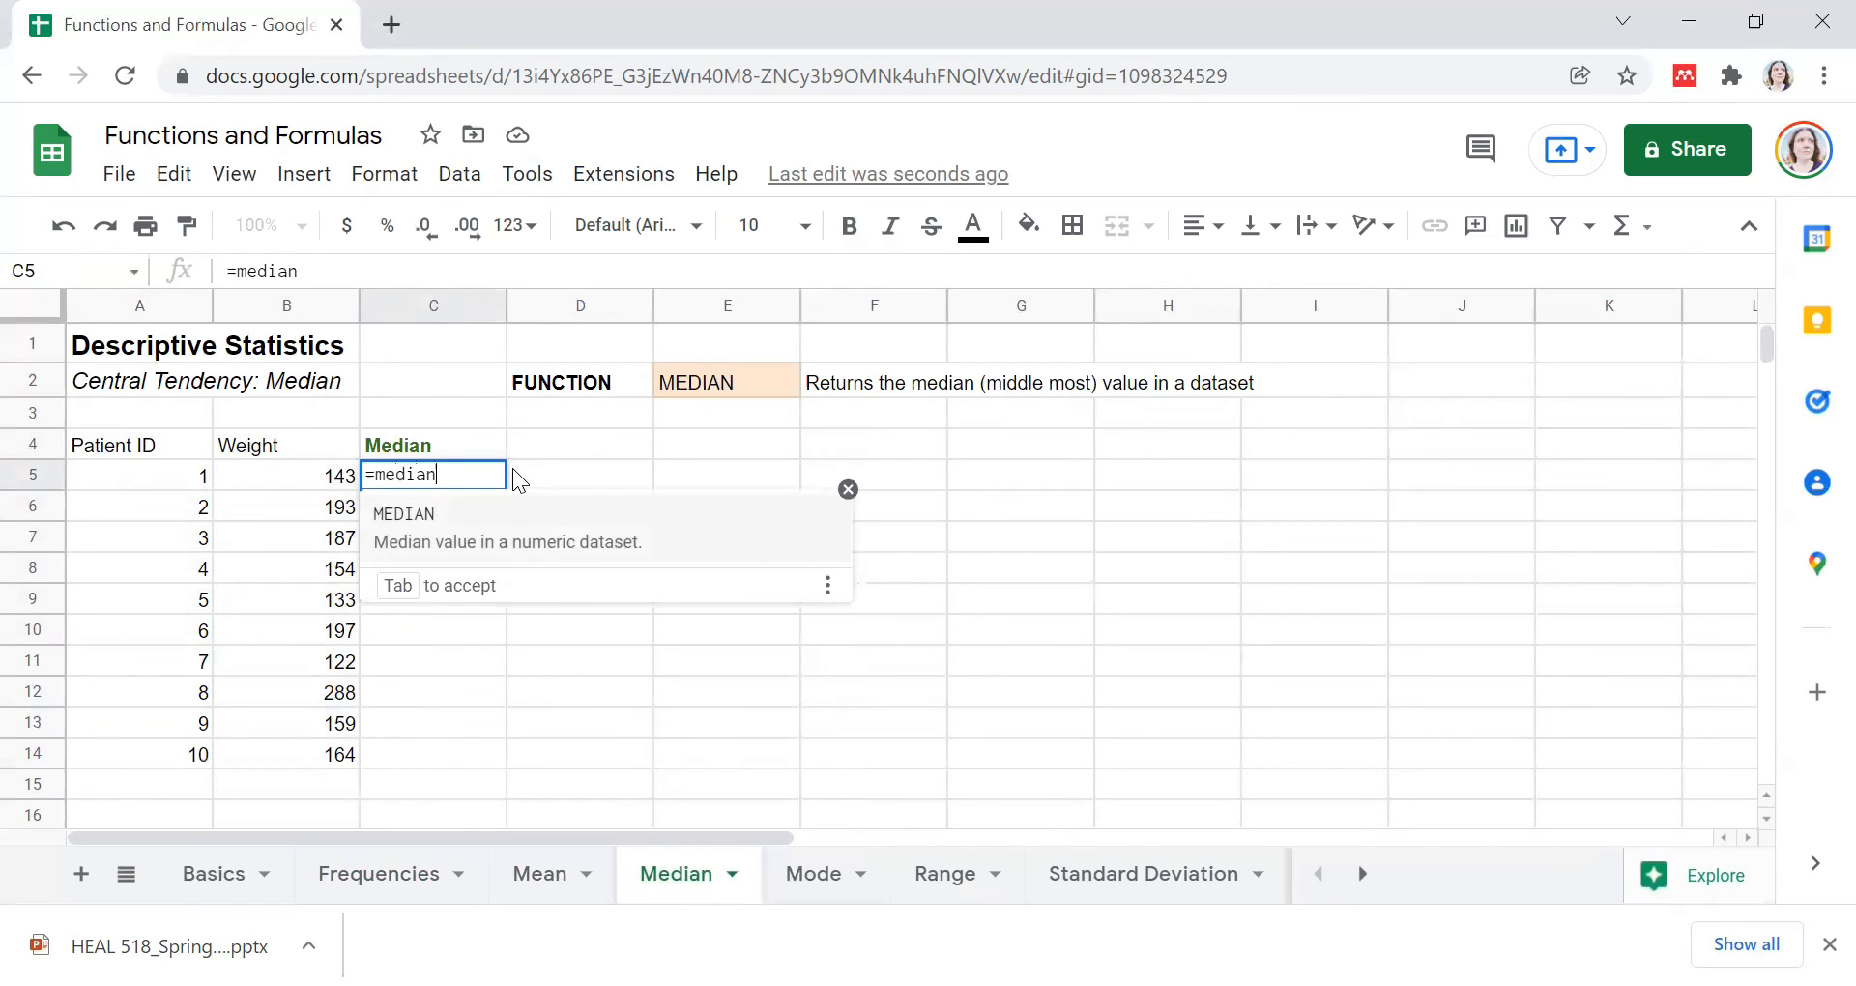
pyautogui.write('(')
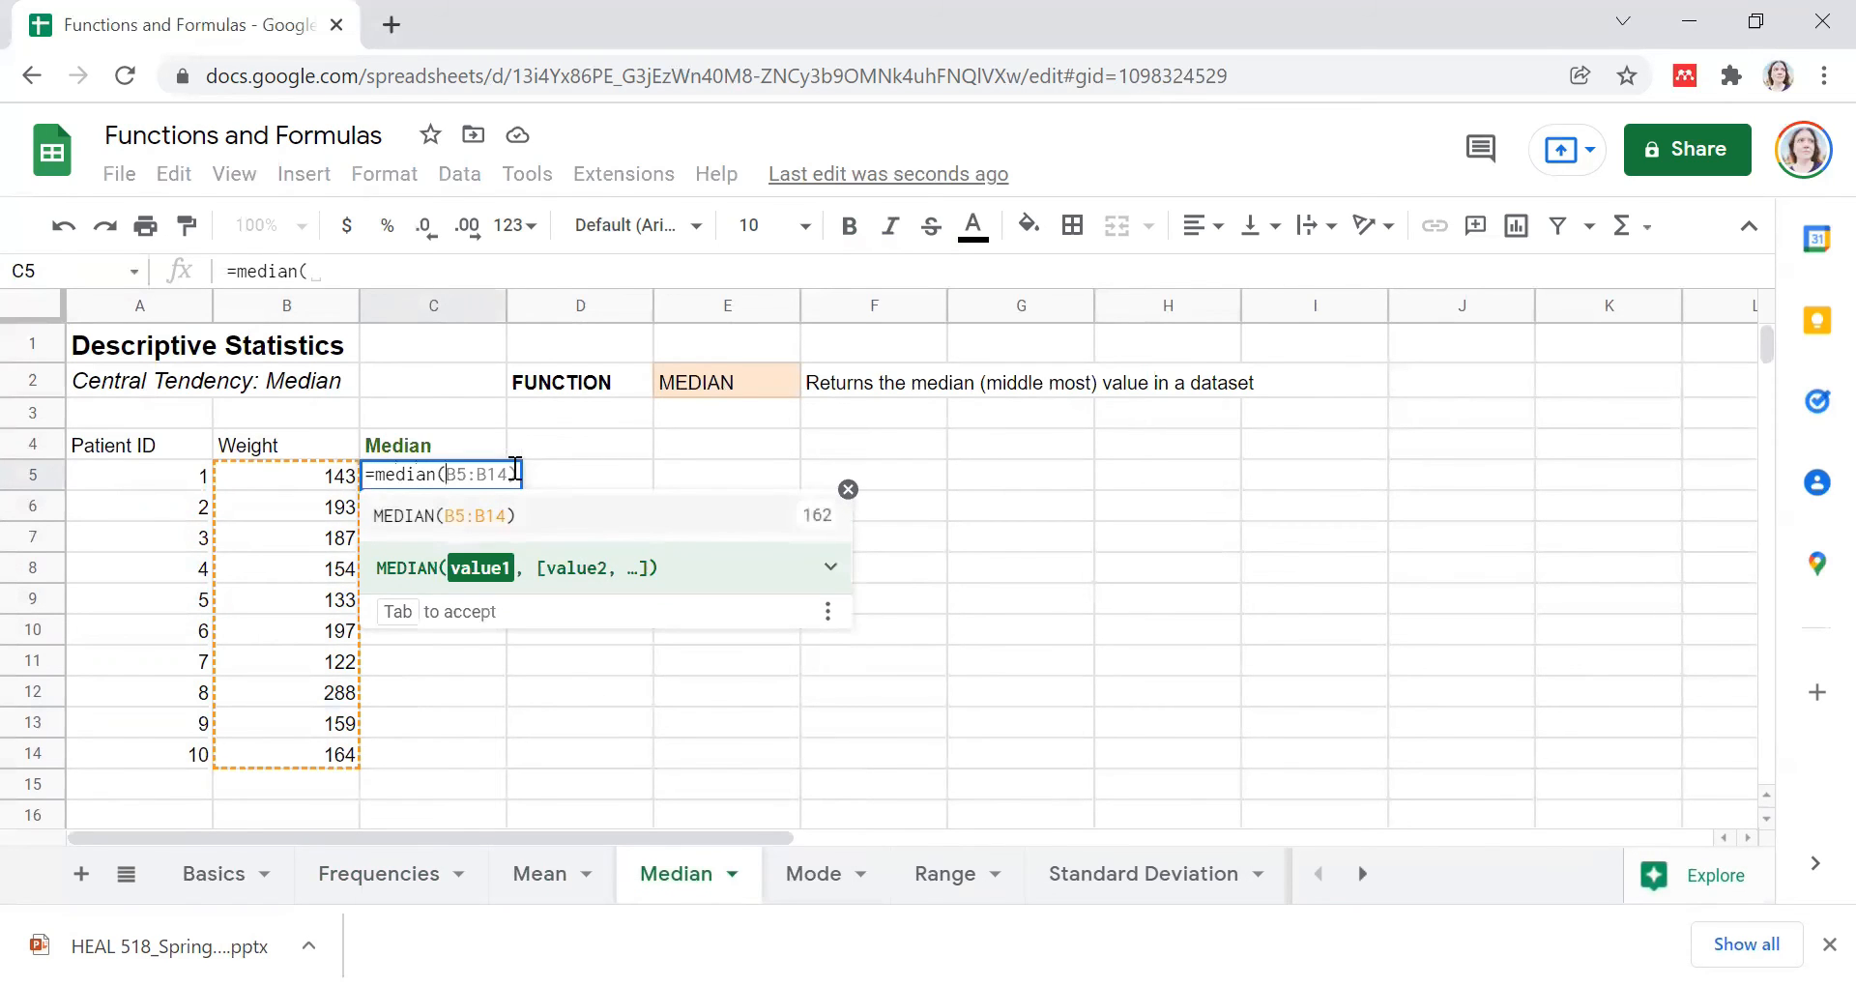
pyautogui.press('Tab')
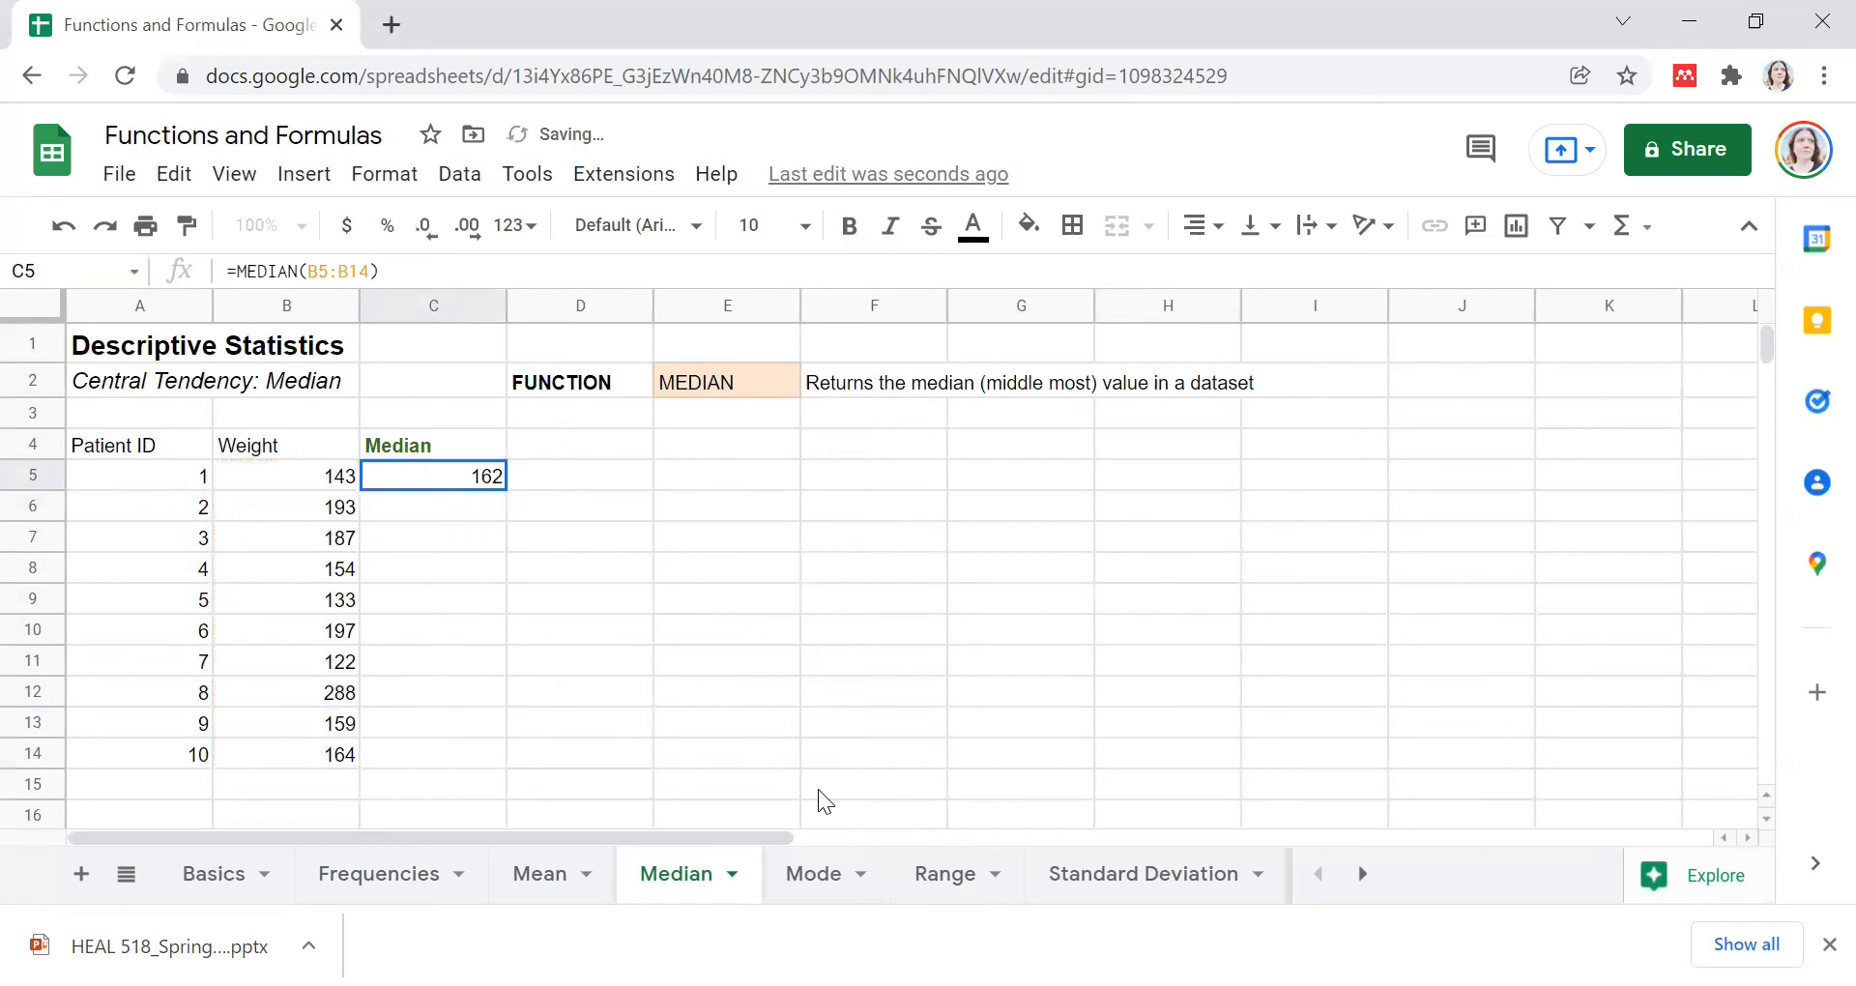
pyautogui.click(852, 690)
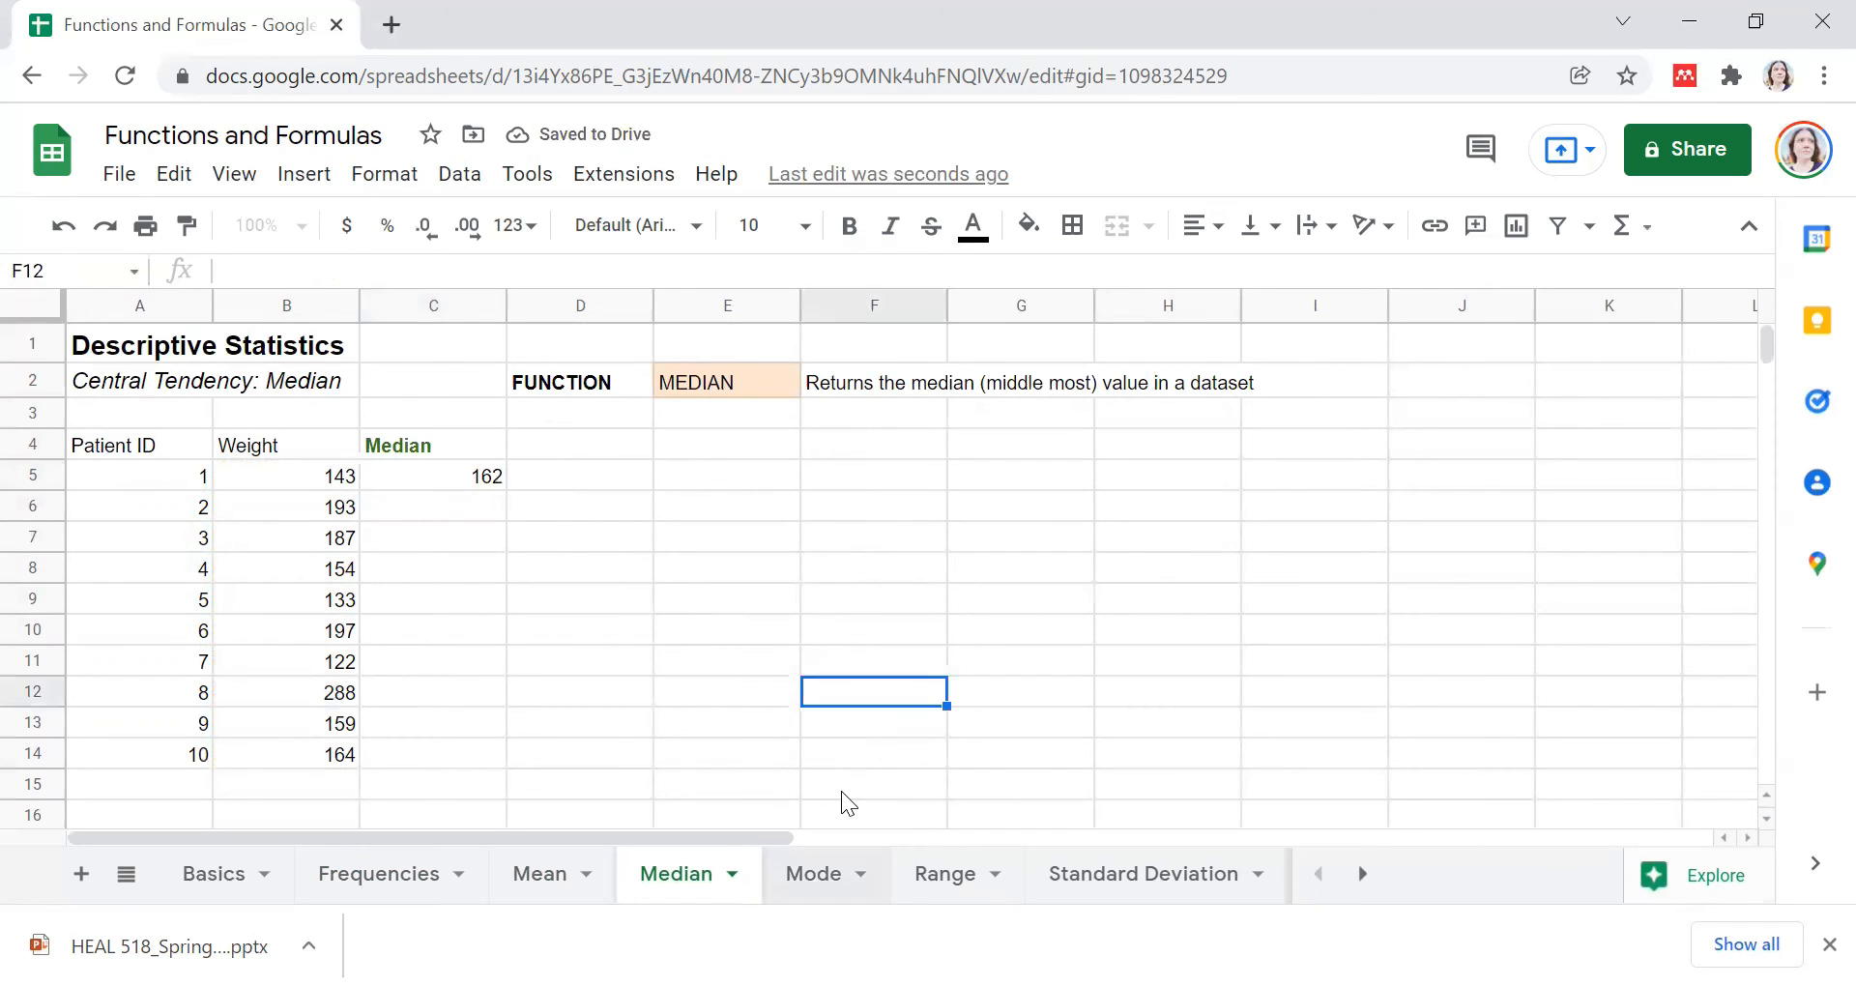
# Step: On the Mode sheet, enter =MODE(B5:B14) in D5 to find the mode of drinks consumed per week for all students
pyautogui.hotkey('ctrl', 'shift', 'pagedown')
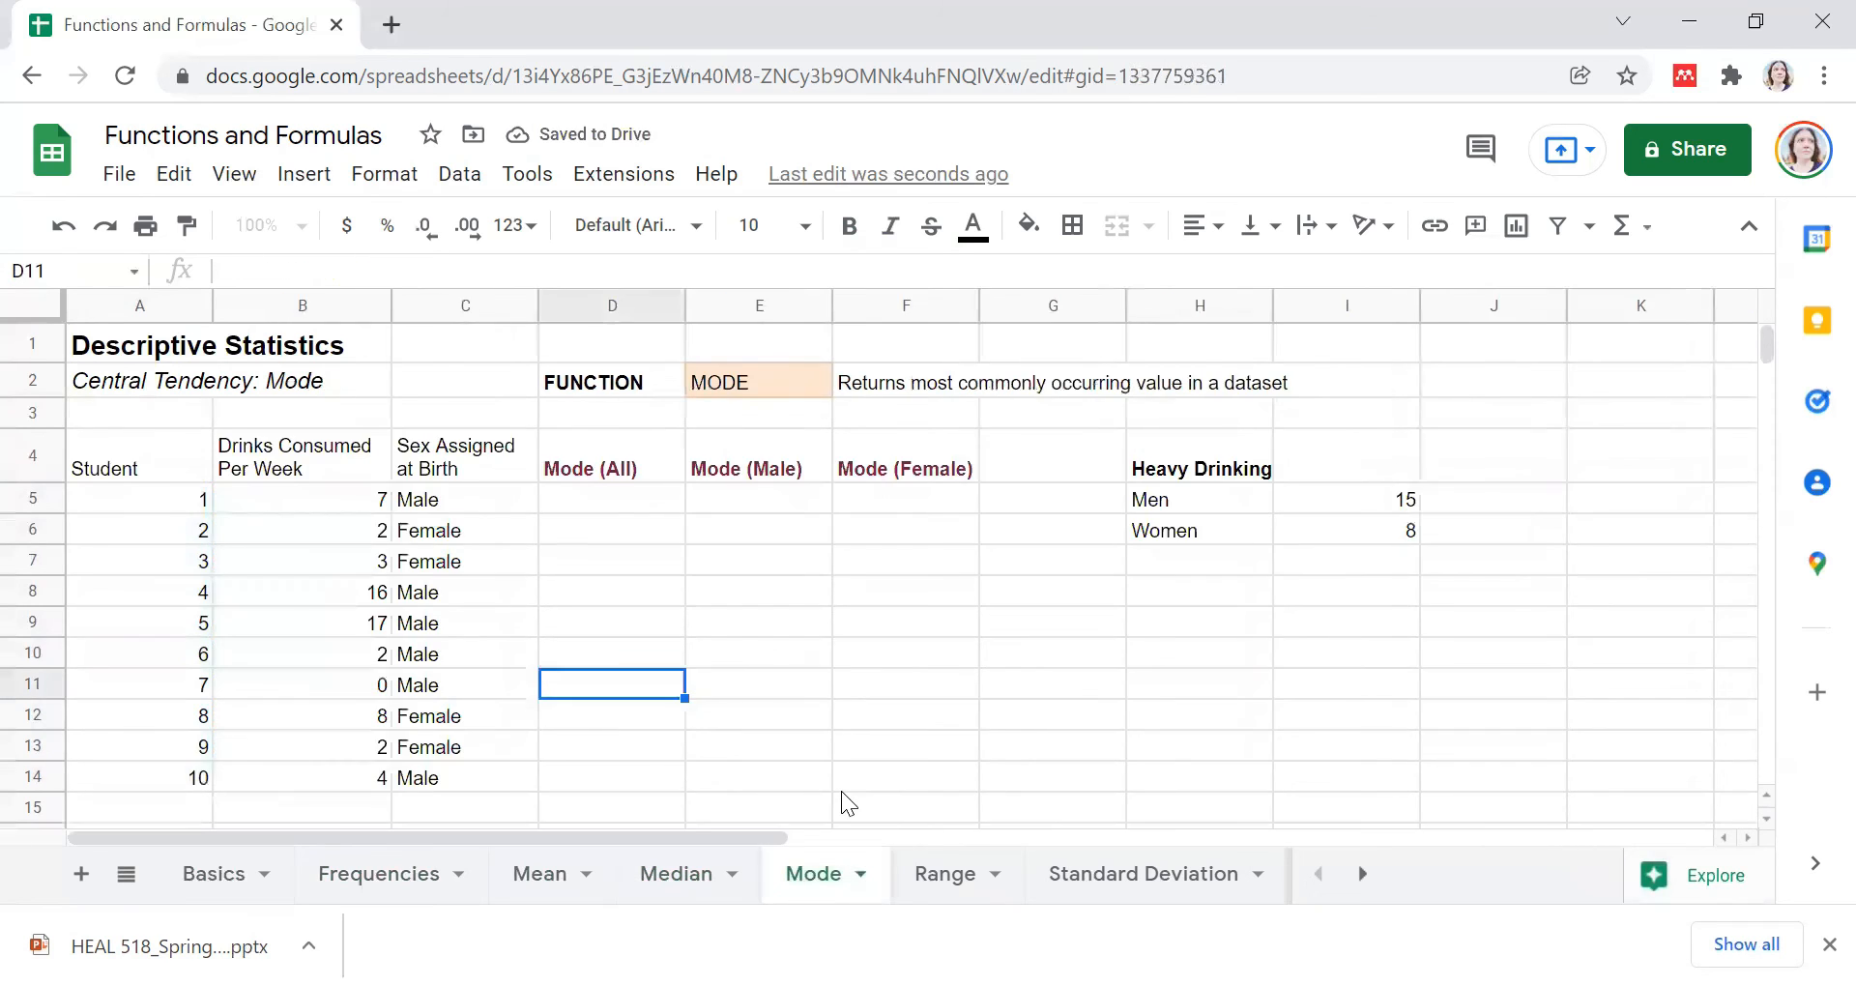
pyautogui.click(638, 494)
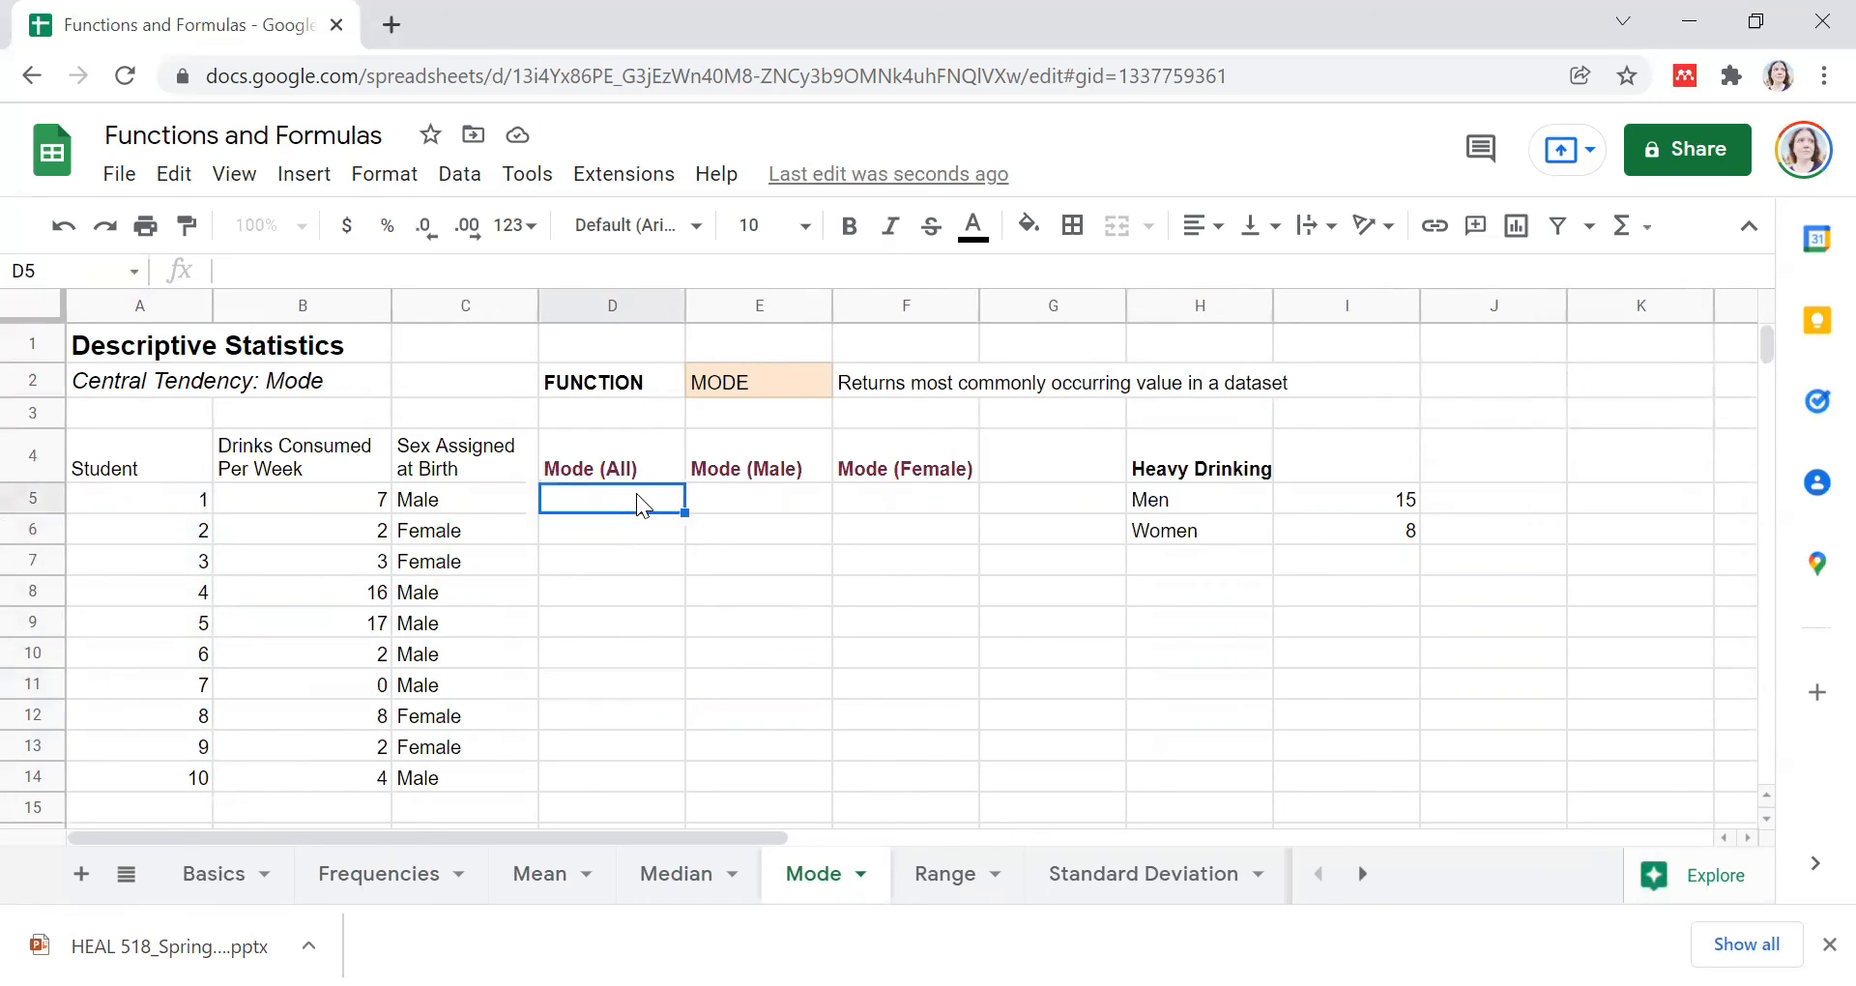
pyautogui.moveTo(265, 507); pyautogui.dragTo(296, 791)
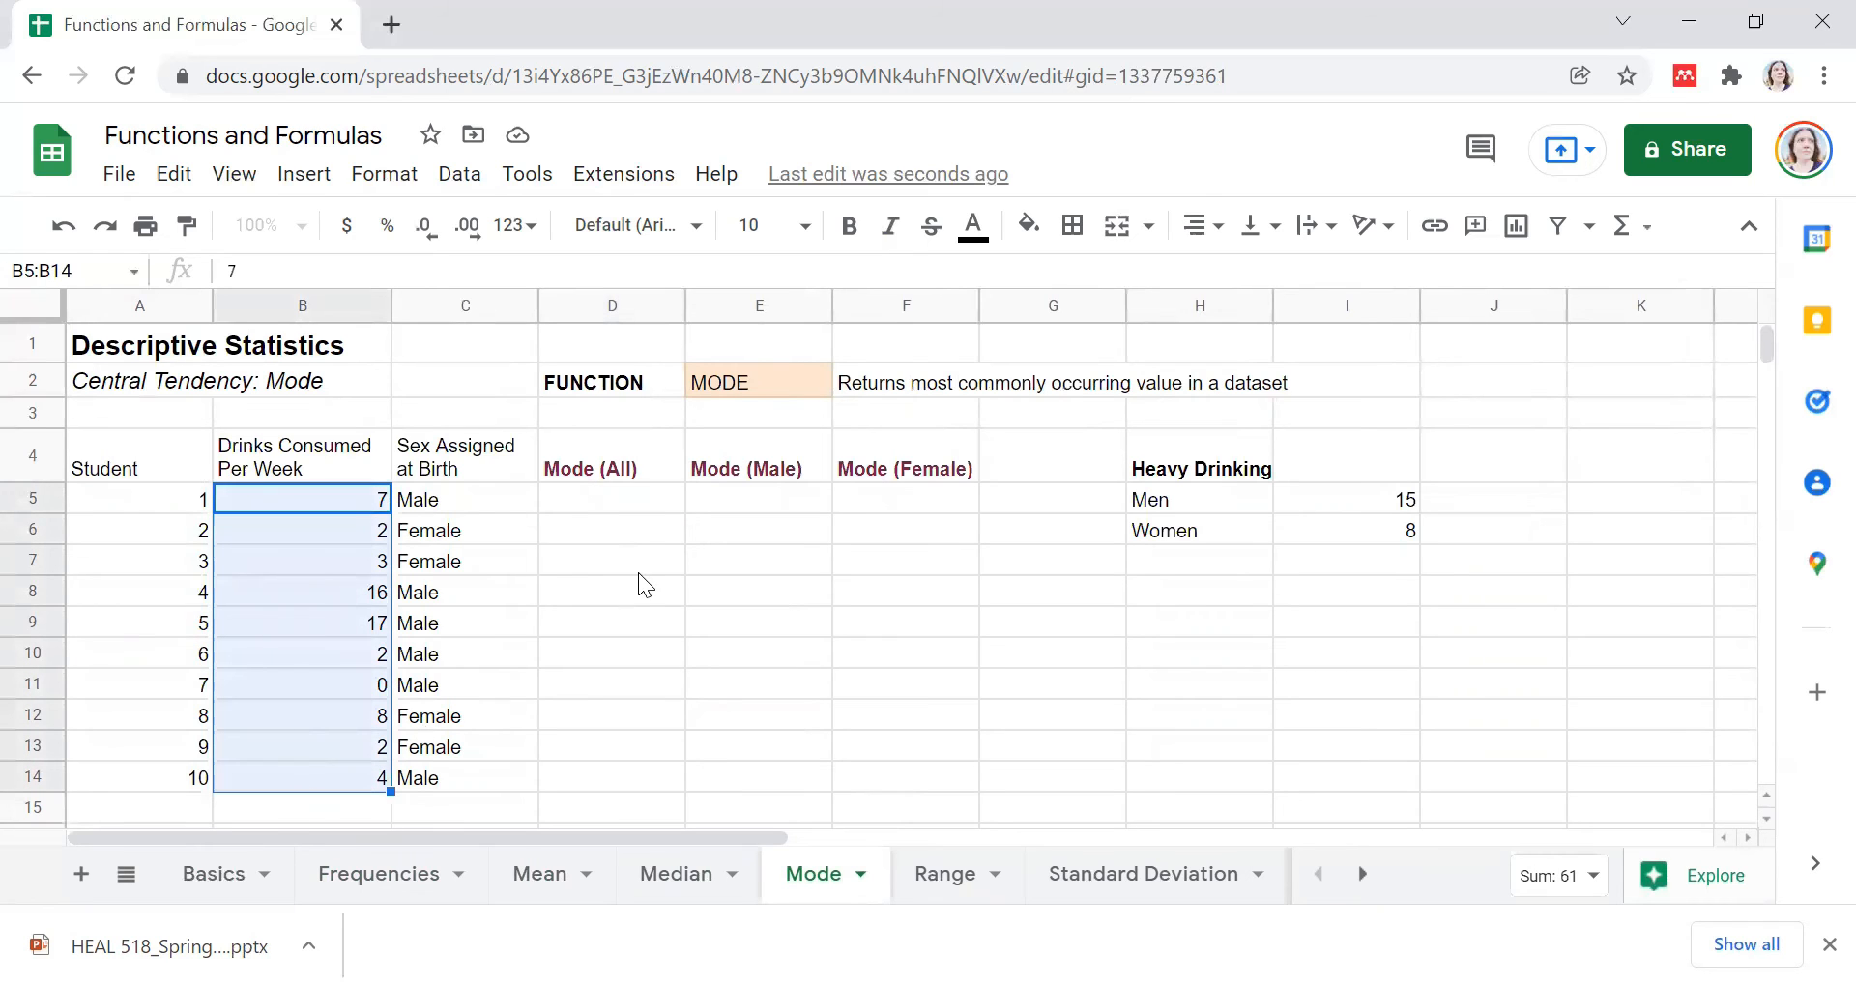
pyautogui.click(624, 512)
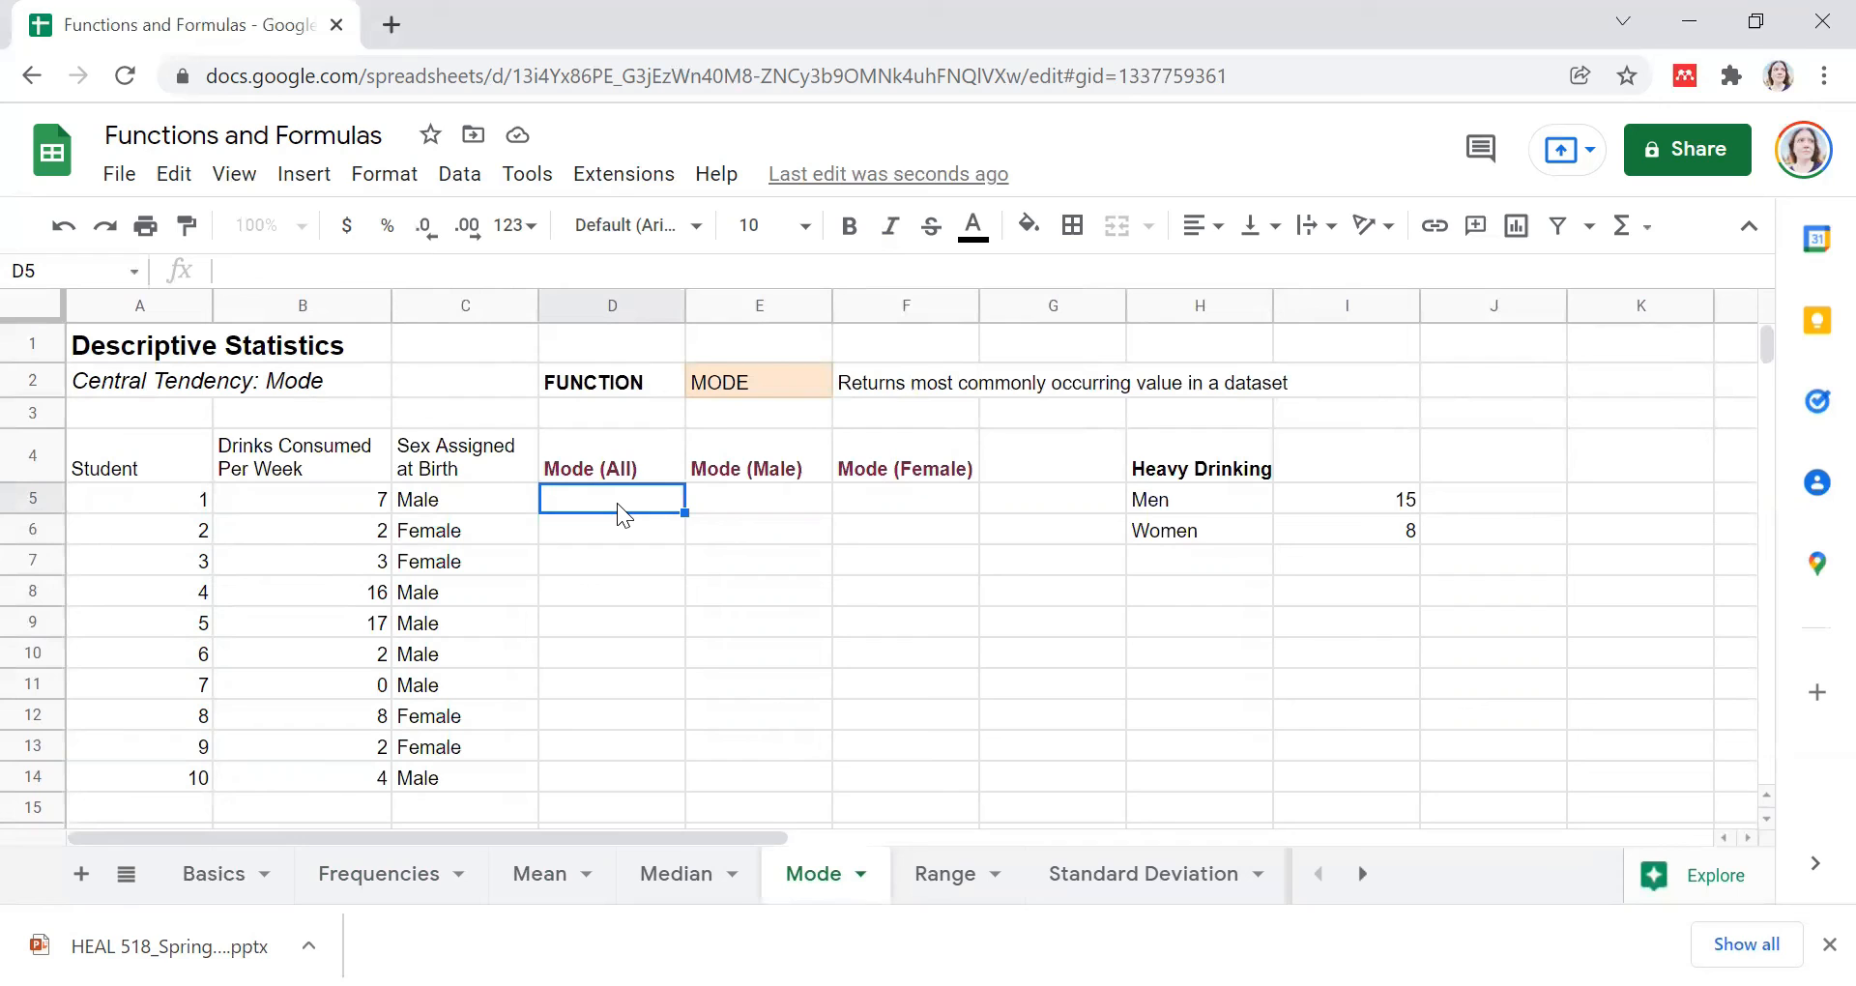
pyautogui.write('=')
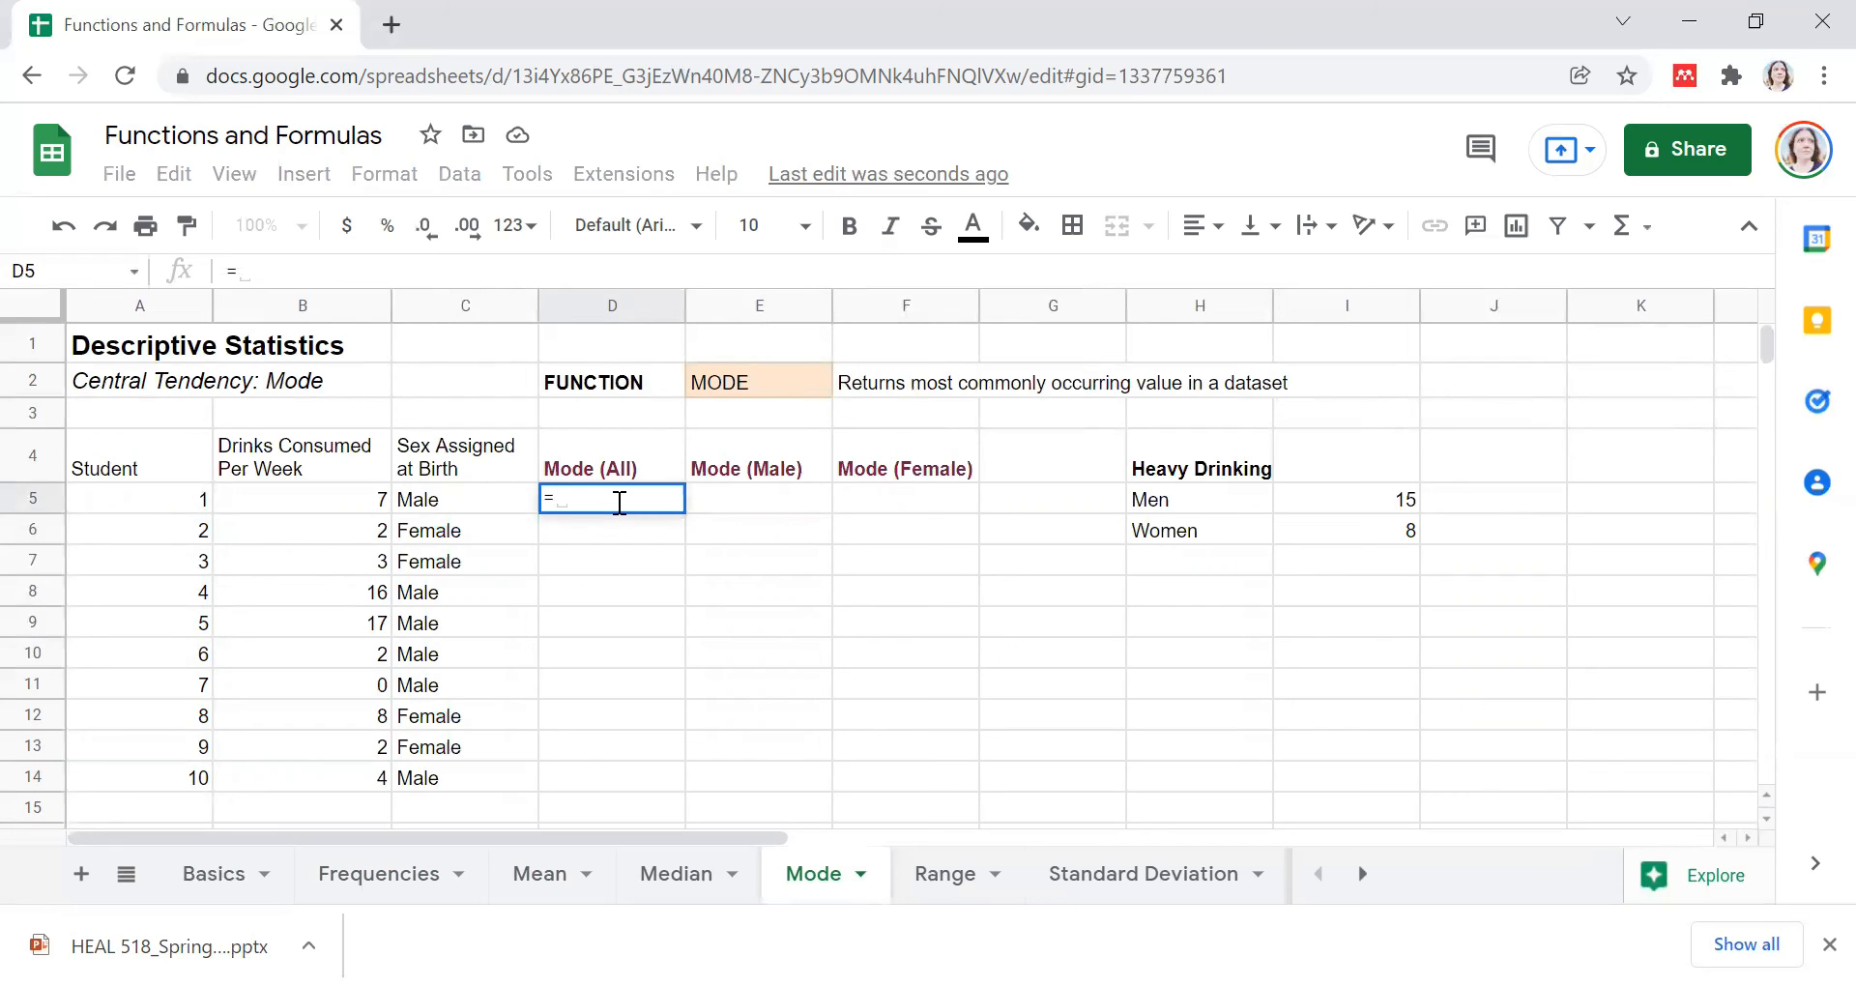
pyautogui.write('m')
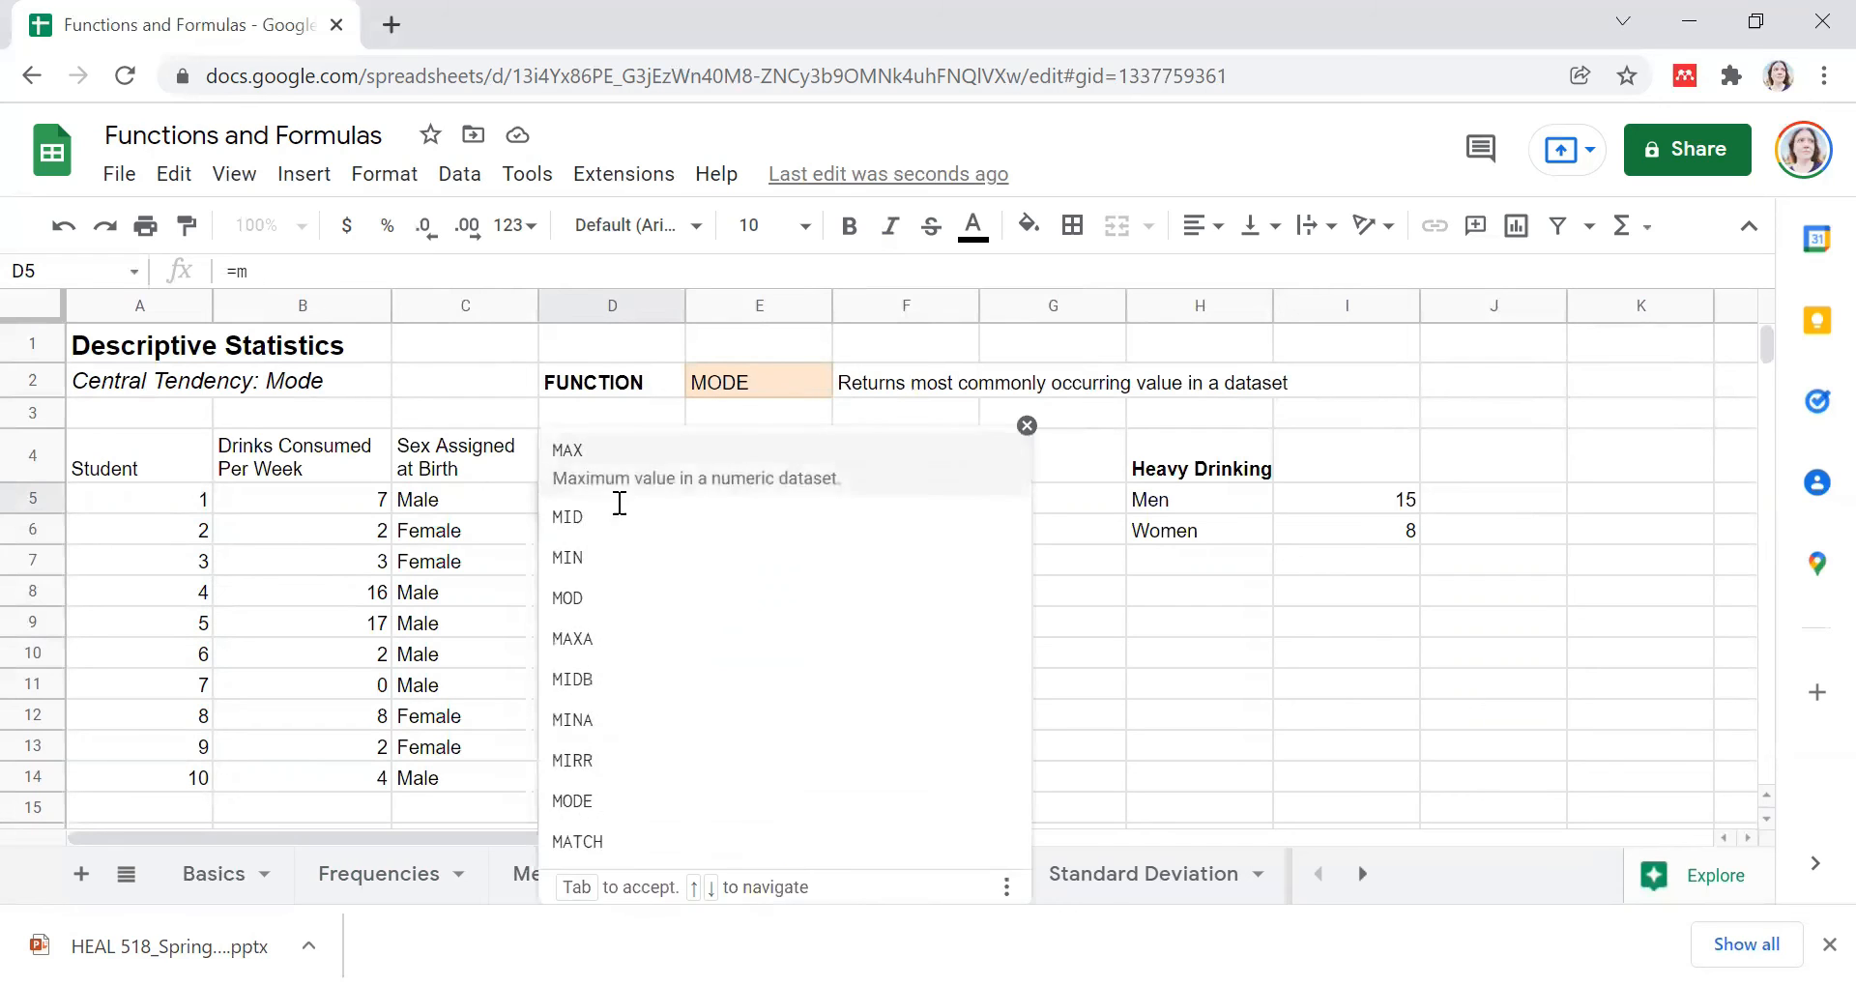
pyautogui.write('ode(')
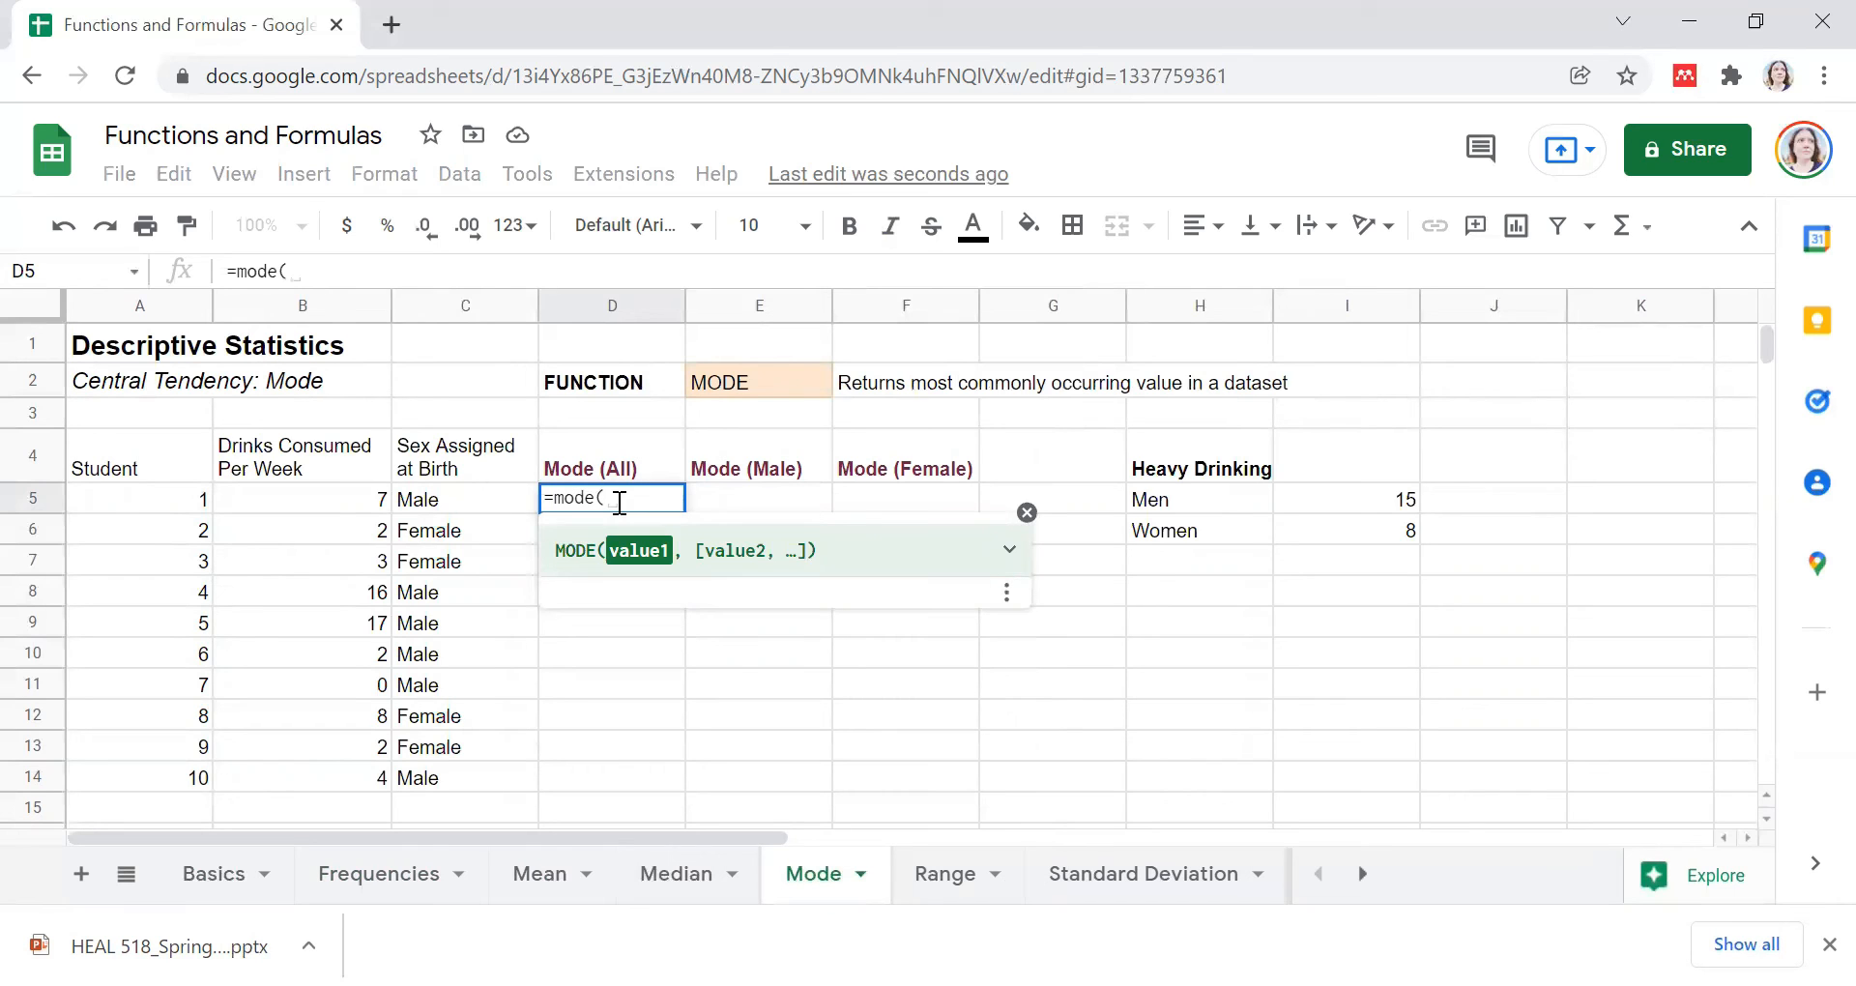
pyautogui.moveTo(332, 505); pyautogui.dragTo(354, 772)
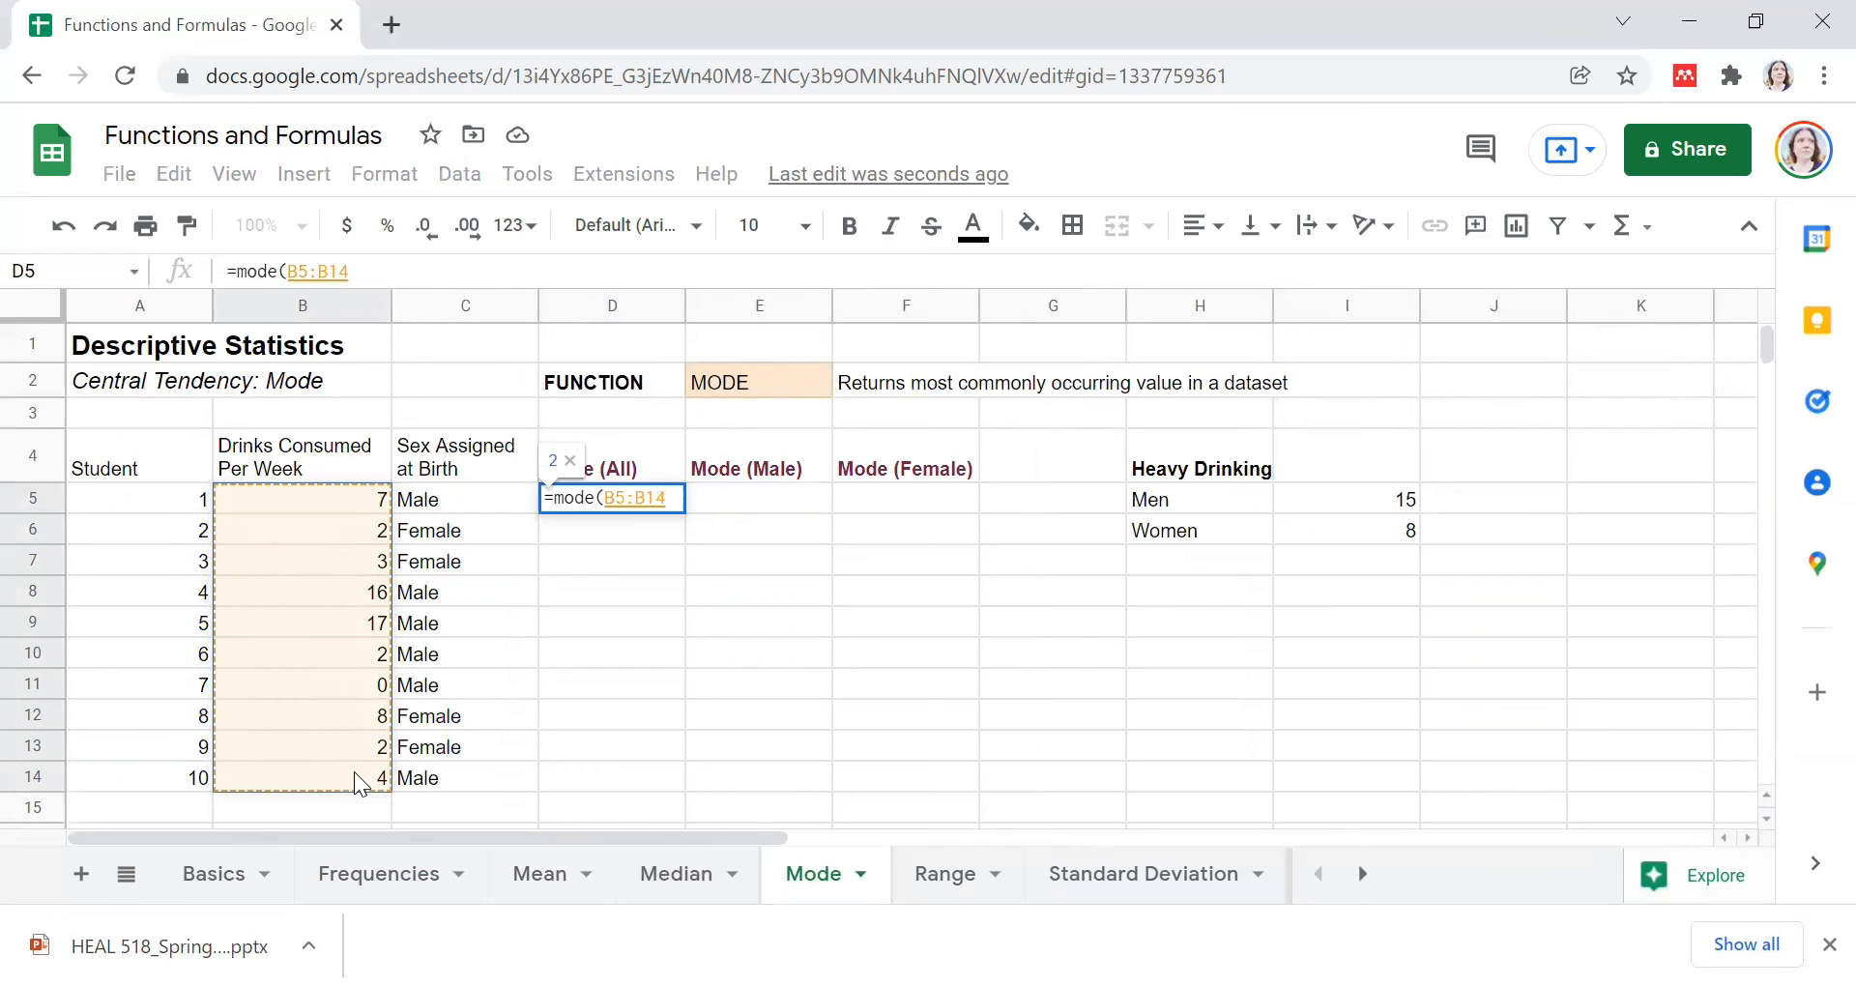
pyautogui.press('Return')
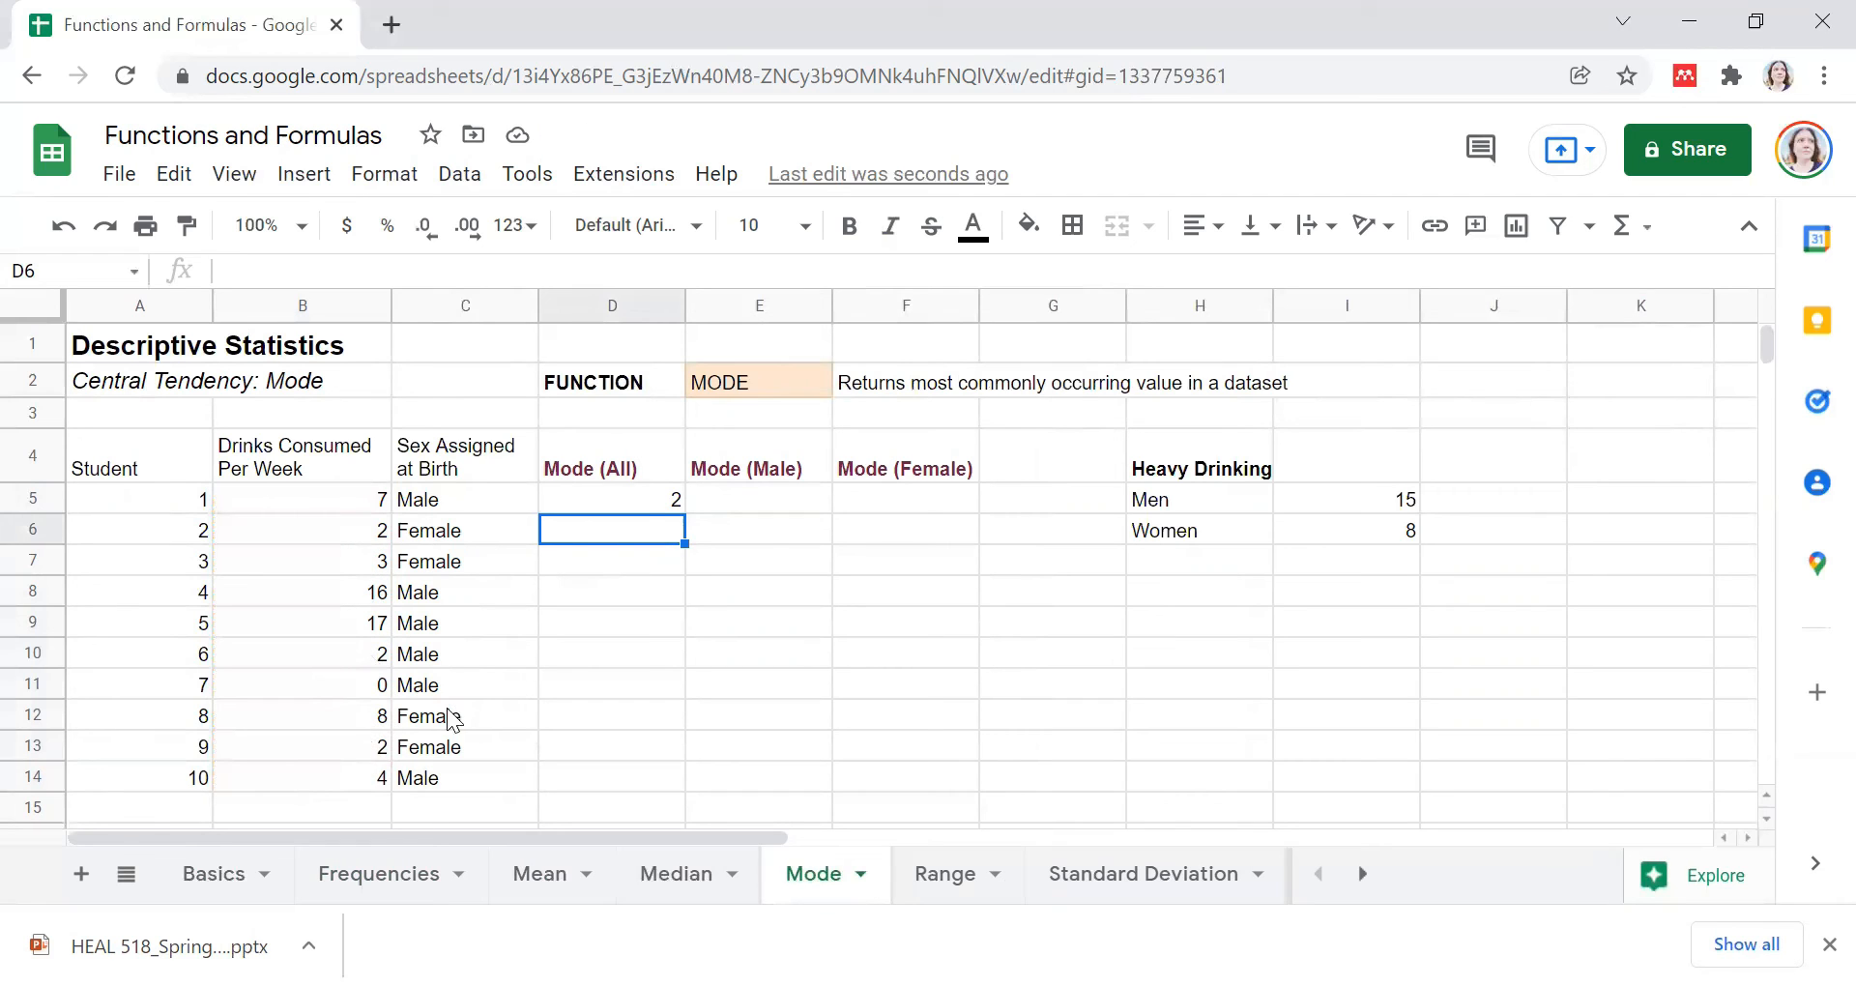
pyautogui.click(639, 497)
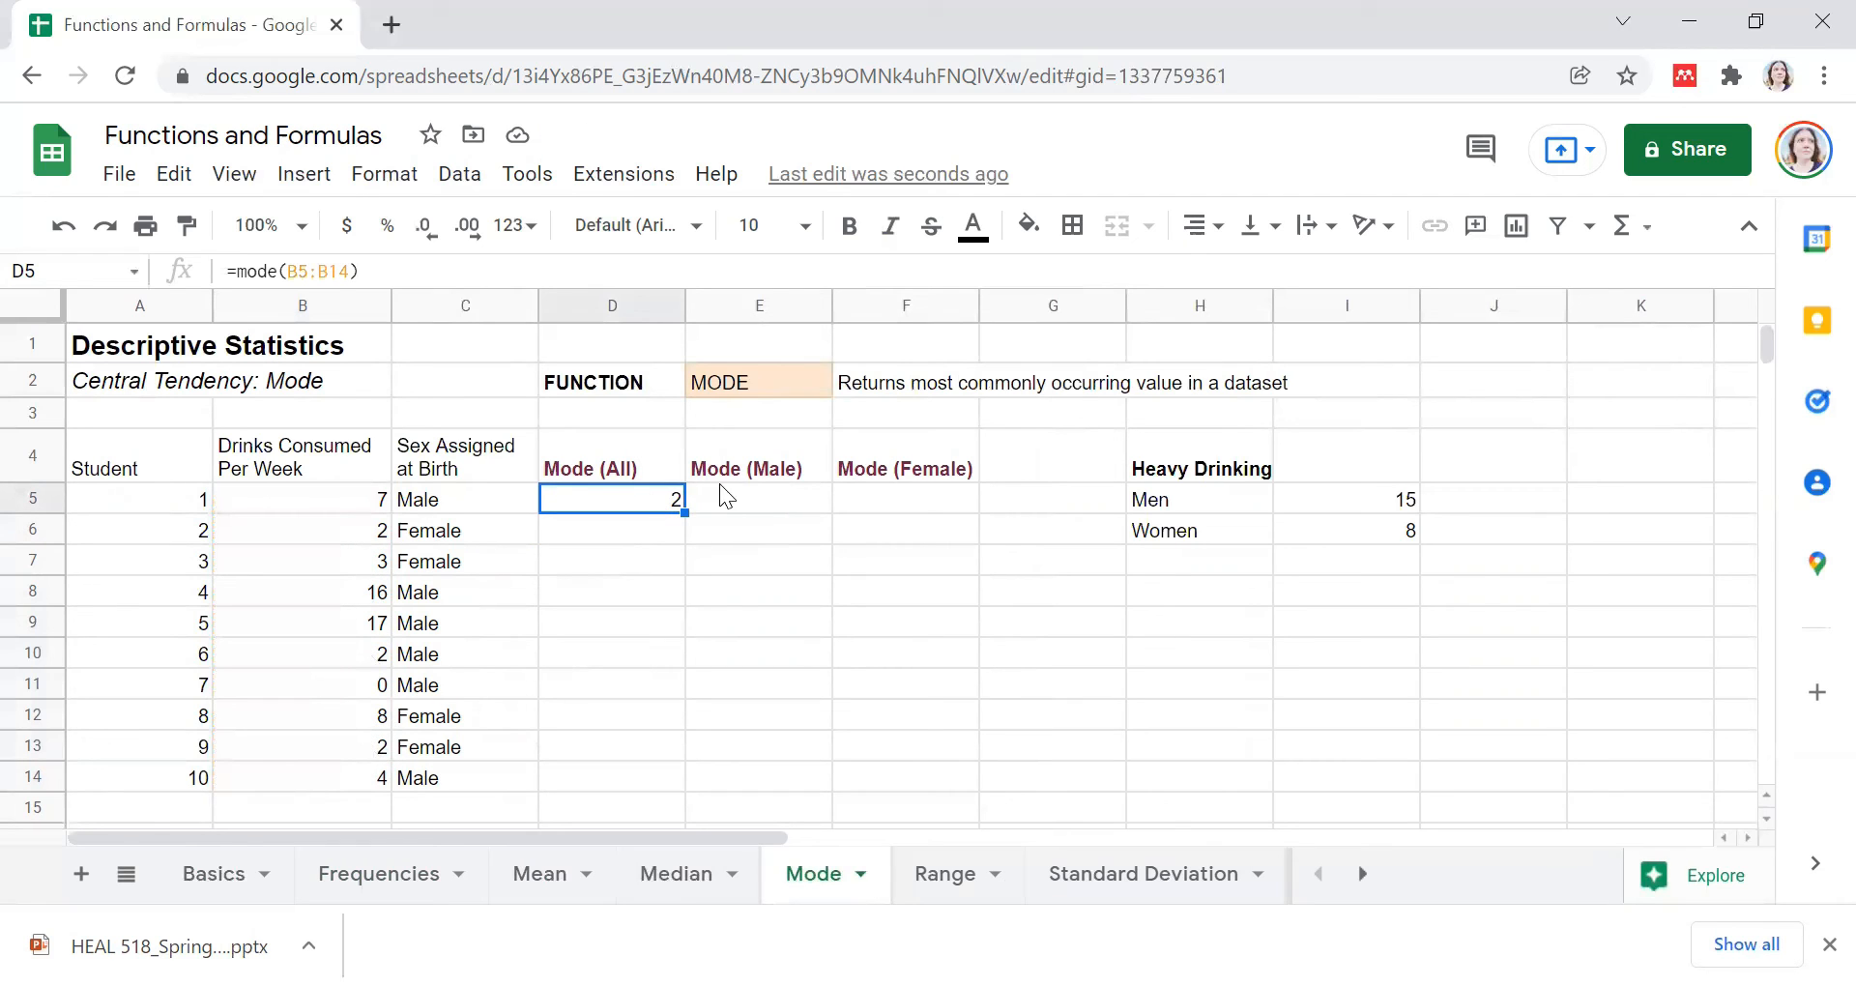
# Step: Enter =MODE(B5,B8,B9,B10,B11,B14) in E5 to find the mode of drinks consumed by the male students
pyautogui.click(780, 497)
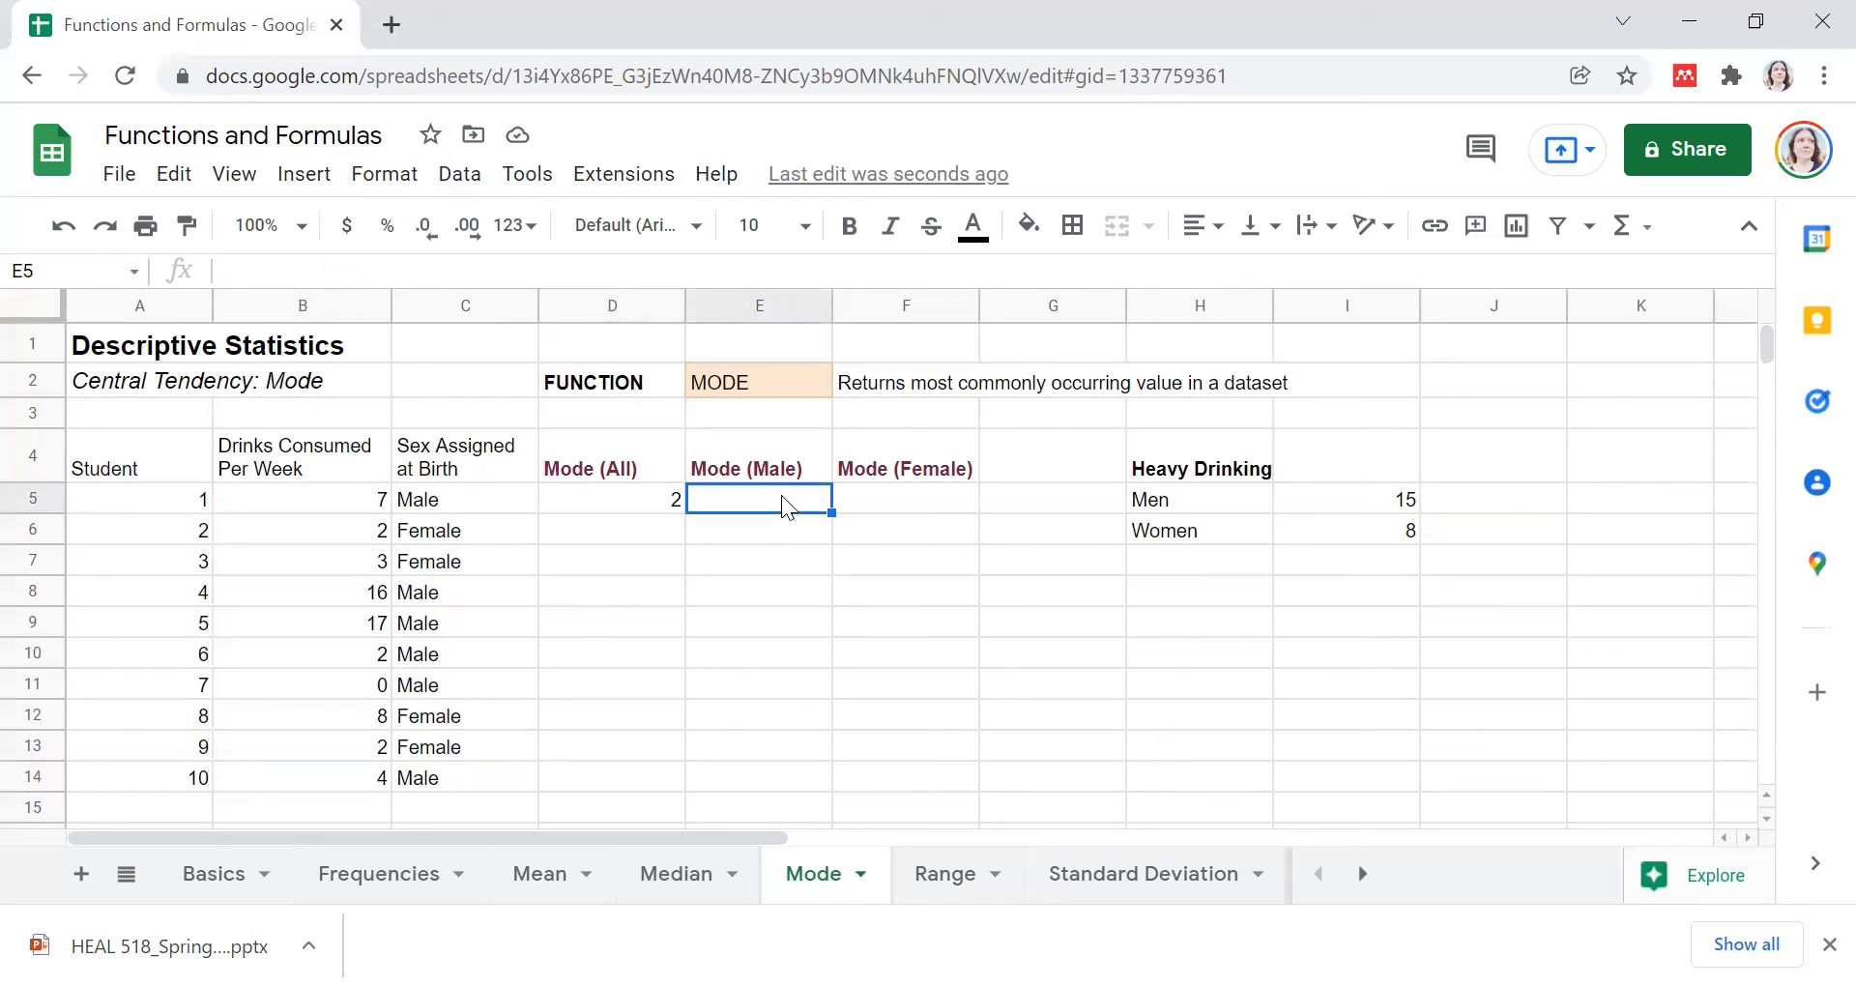
pyautogui.write('=')
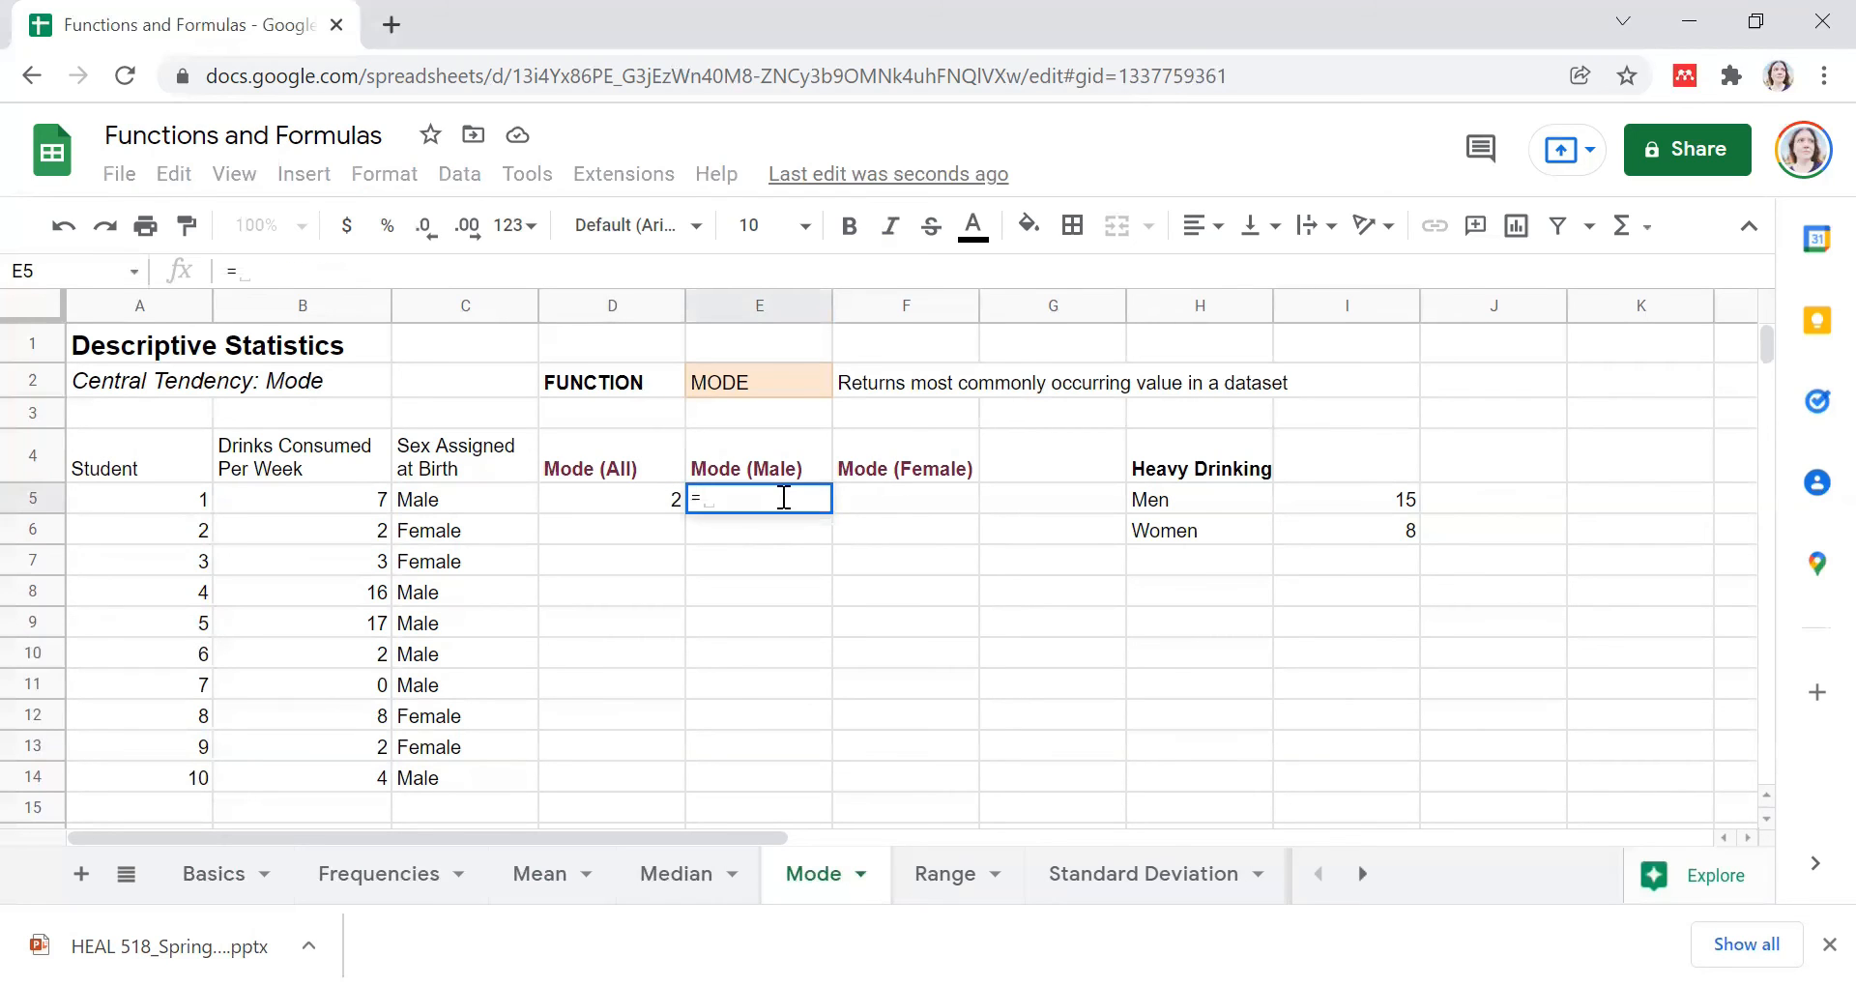
pyautogui.write('mo')
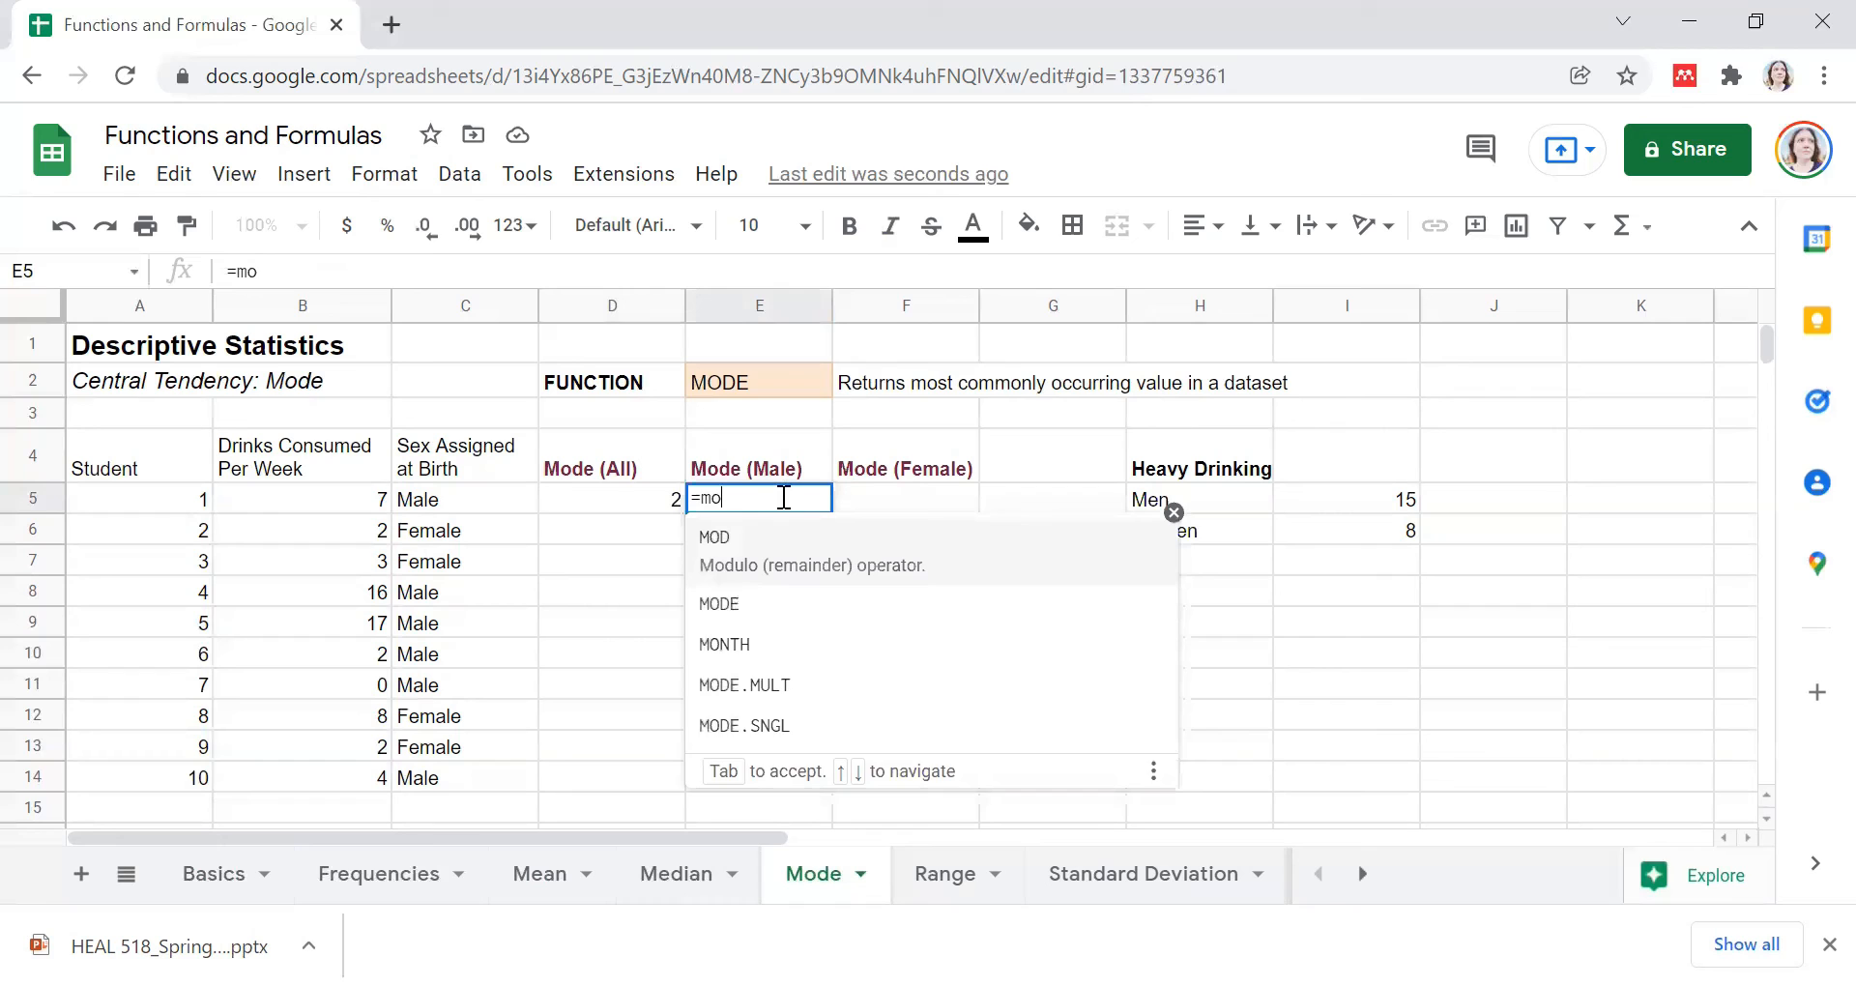
pyautogui.write('de(')
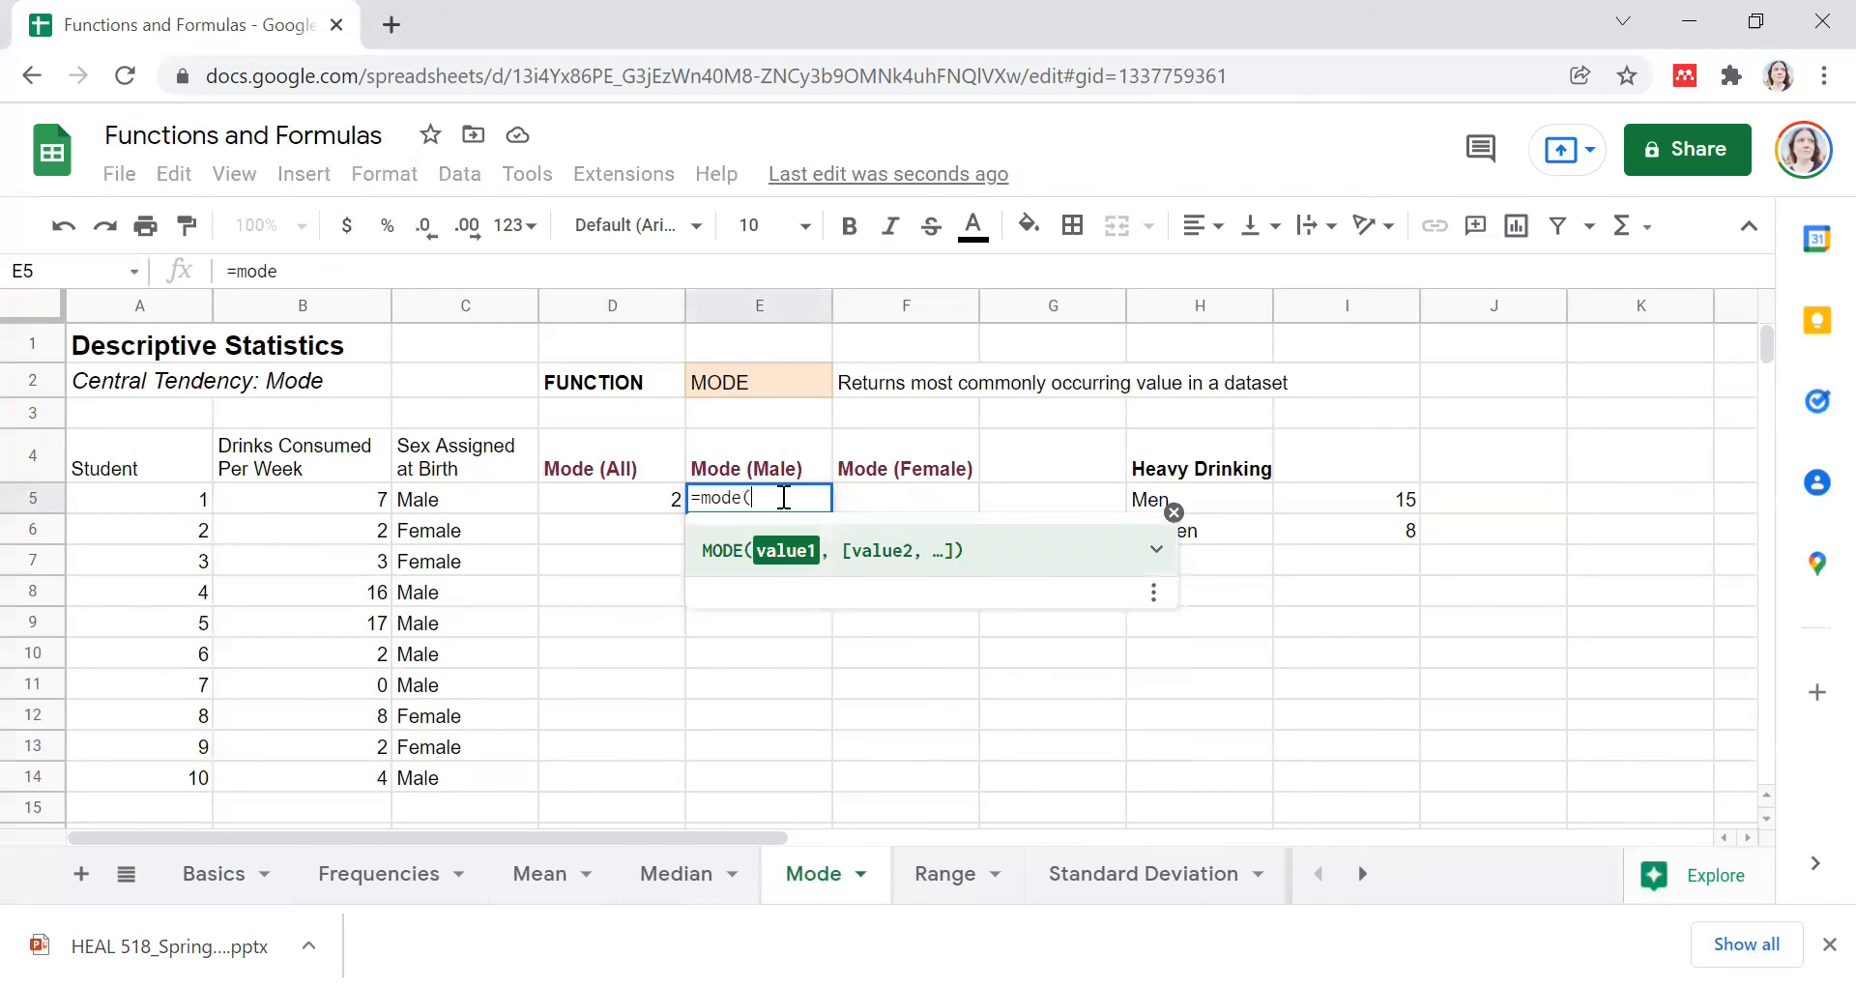
pyautogui.click(360, 495)
pyautogui.write(',')
pyautogui.click(375, 593)
pyautogui.write(',')
pyautogui.click(379, 623)
pyautogui.write(',')
pyautogui.click(383, 657)
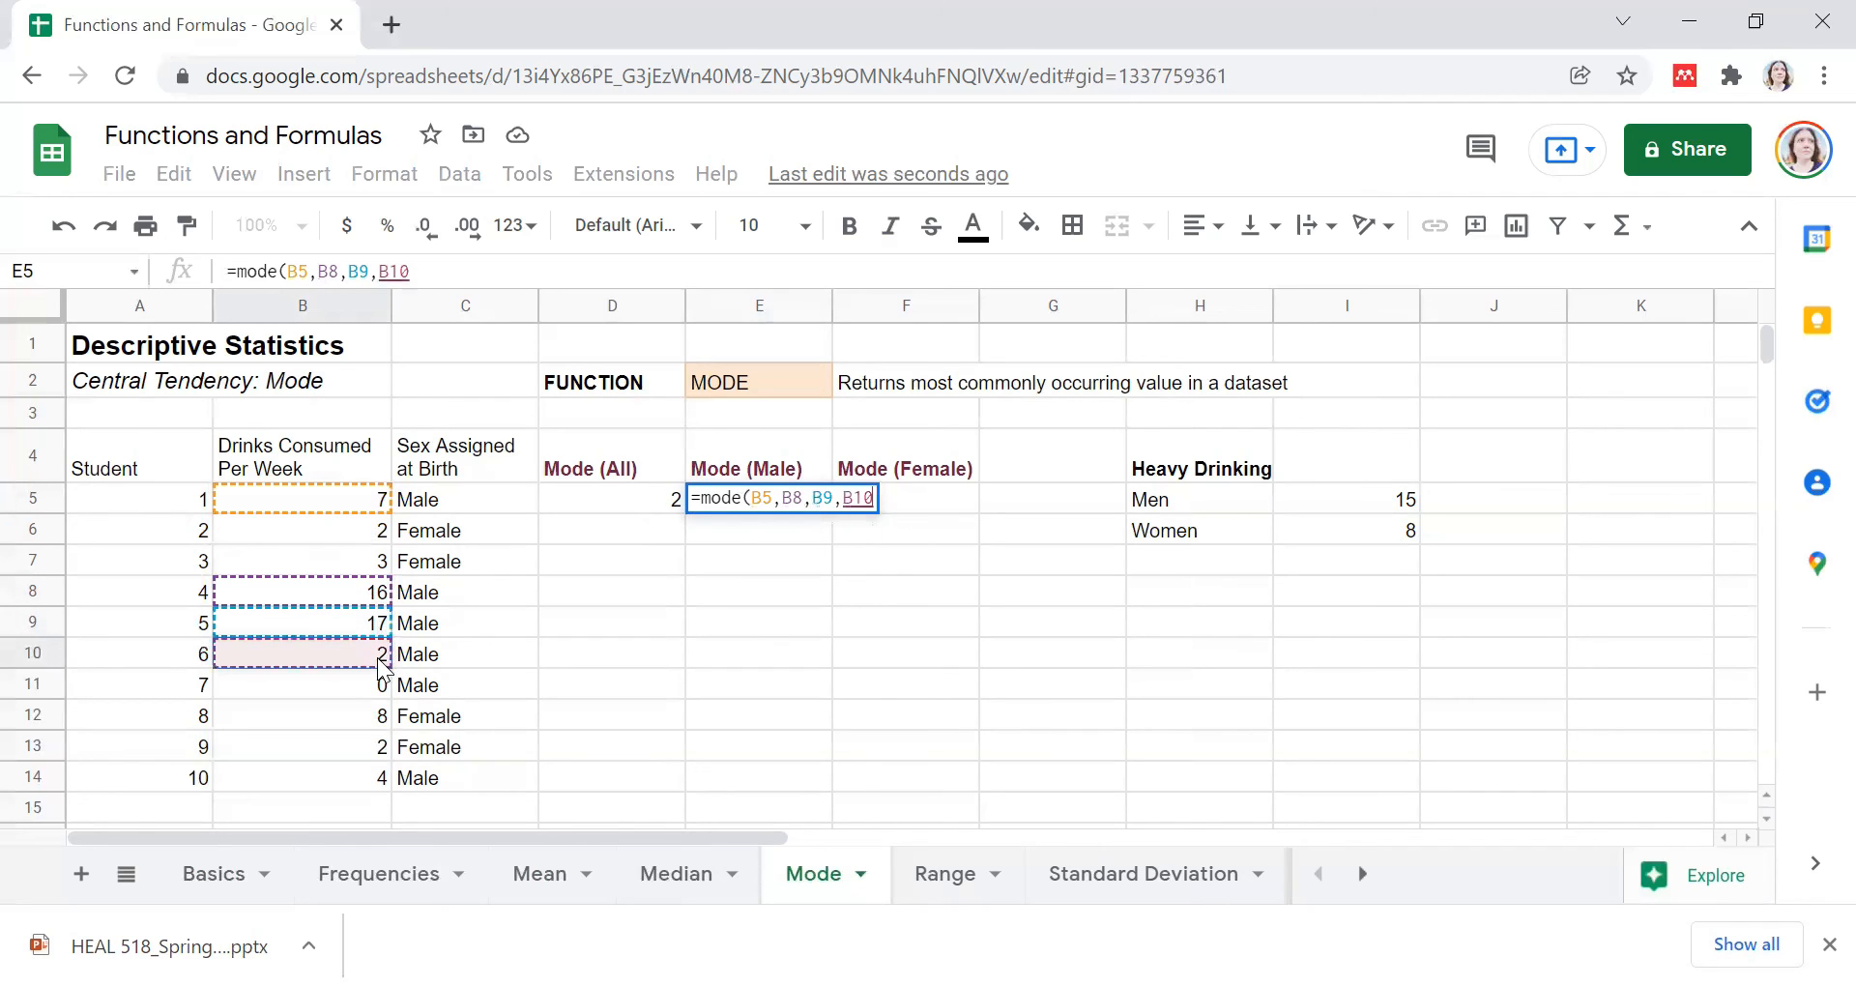
pyautogui.write(',')
pyautogui.click(382, 686)
pyautogui.write(',')
pyautogui.click(379, 780)
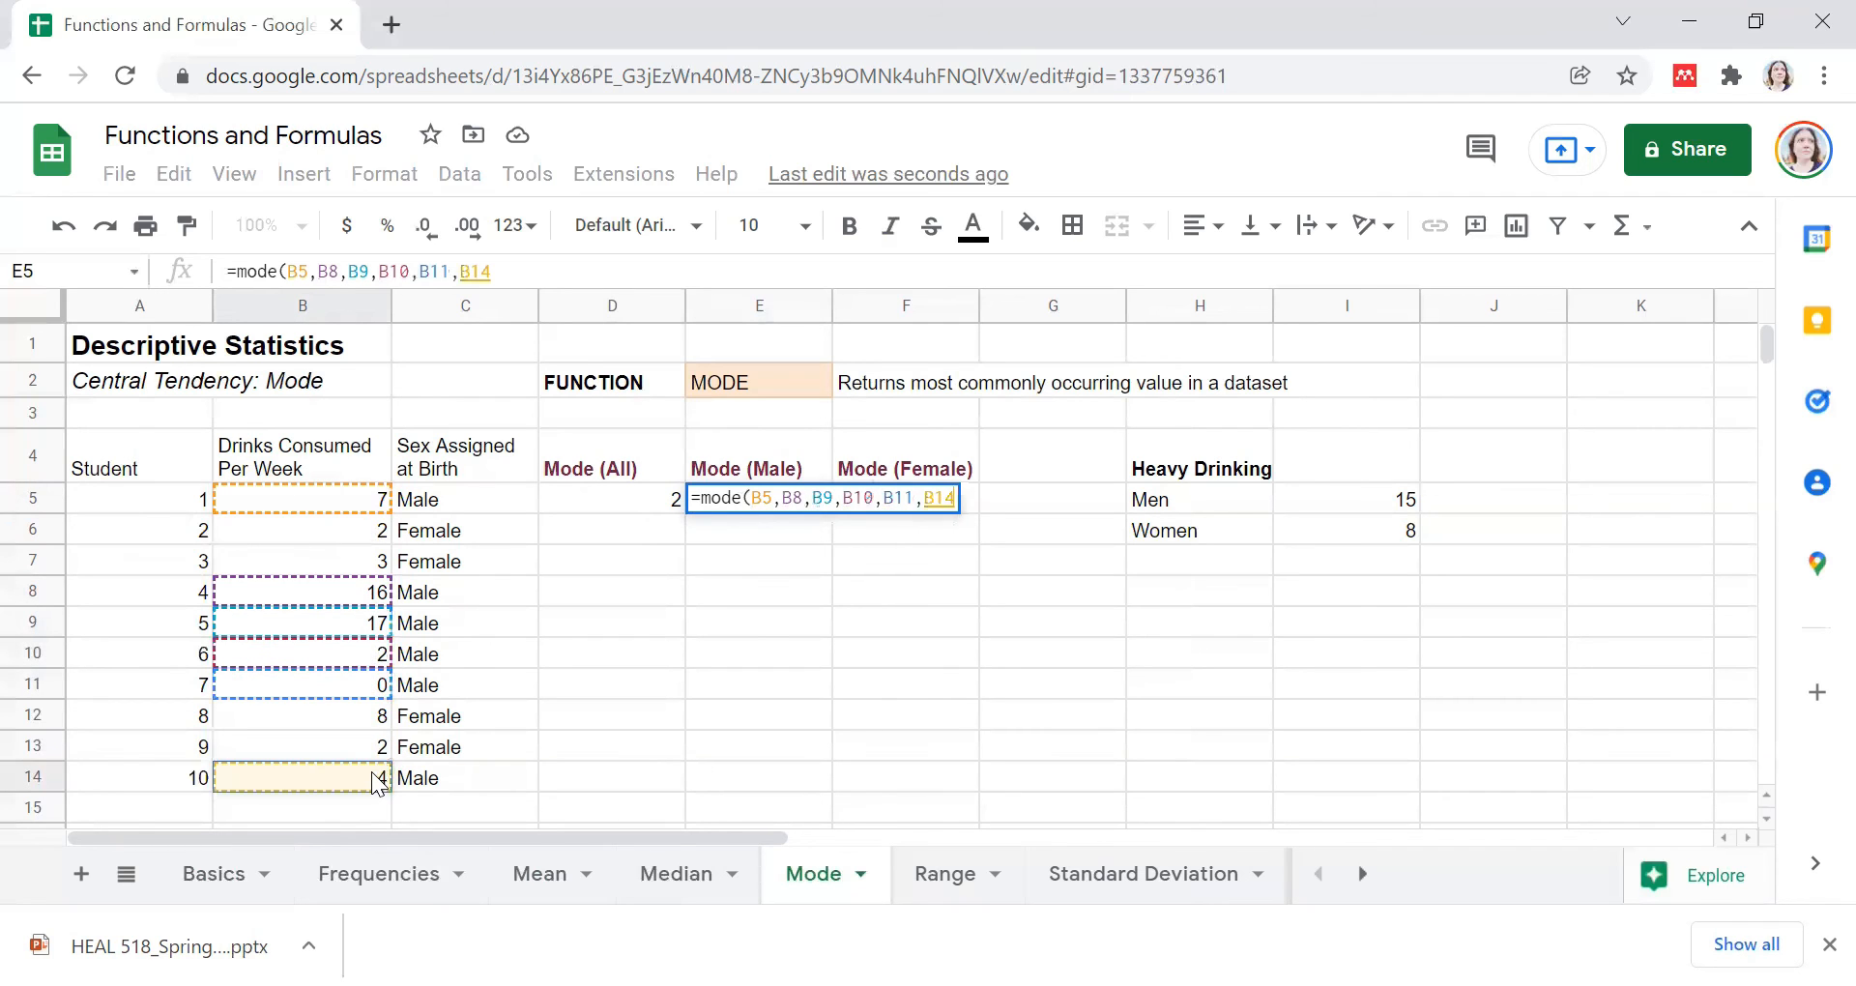
pyautogui.write(')')
pyautogui.press('Return')
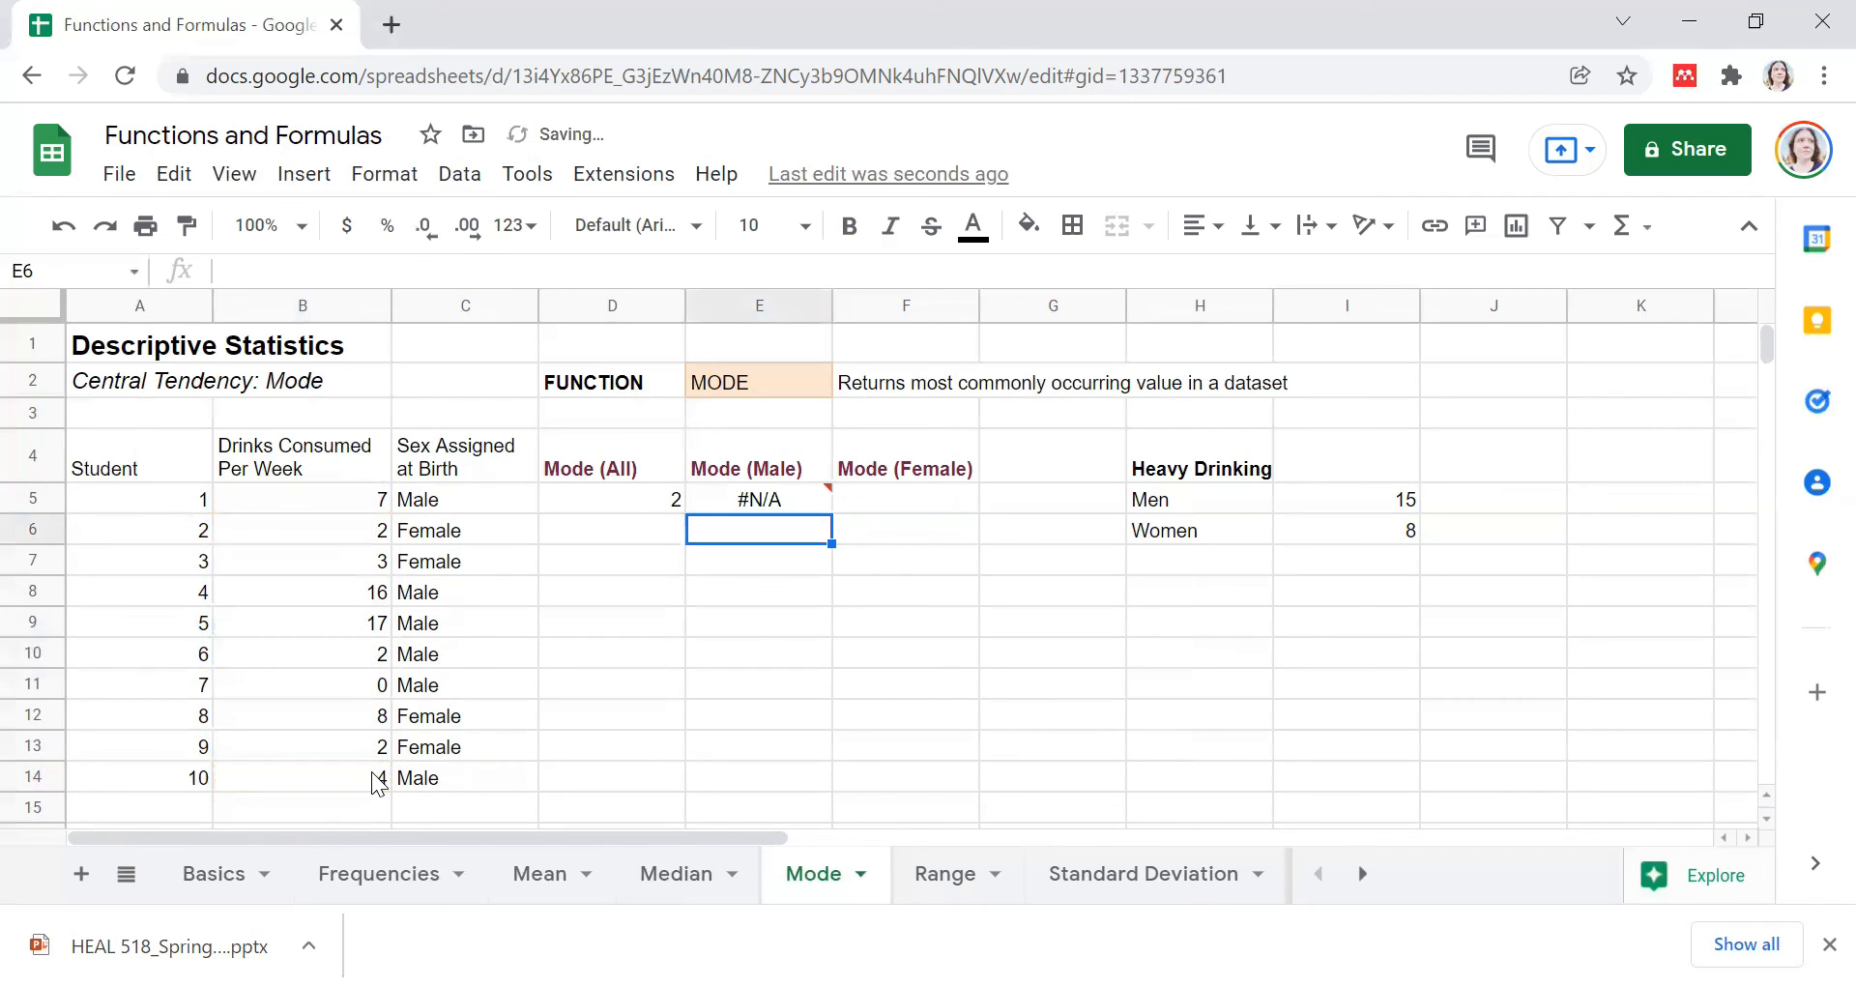
# Step: Inspect the explanation for the MODE result in E5 and review the drinks consumed values in B5:B14
pyautogui.click(738, 493)
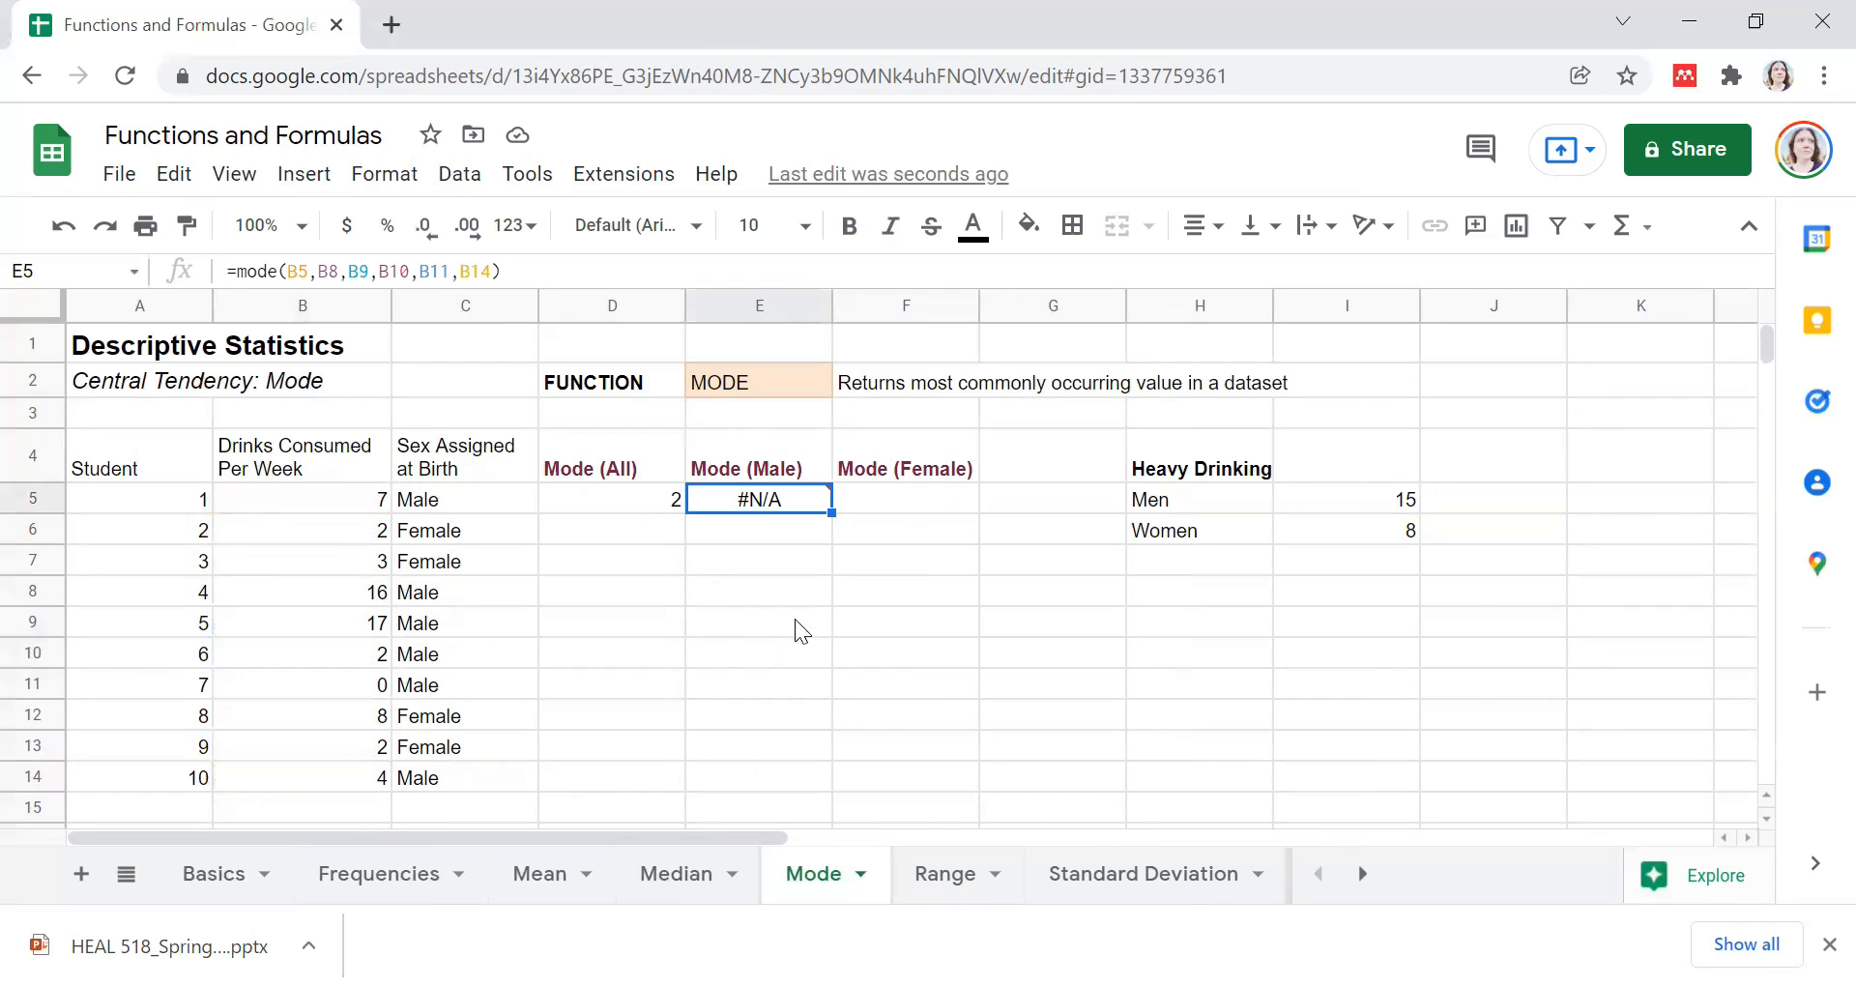
pyautogui.moveTo(805, 497)
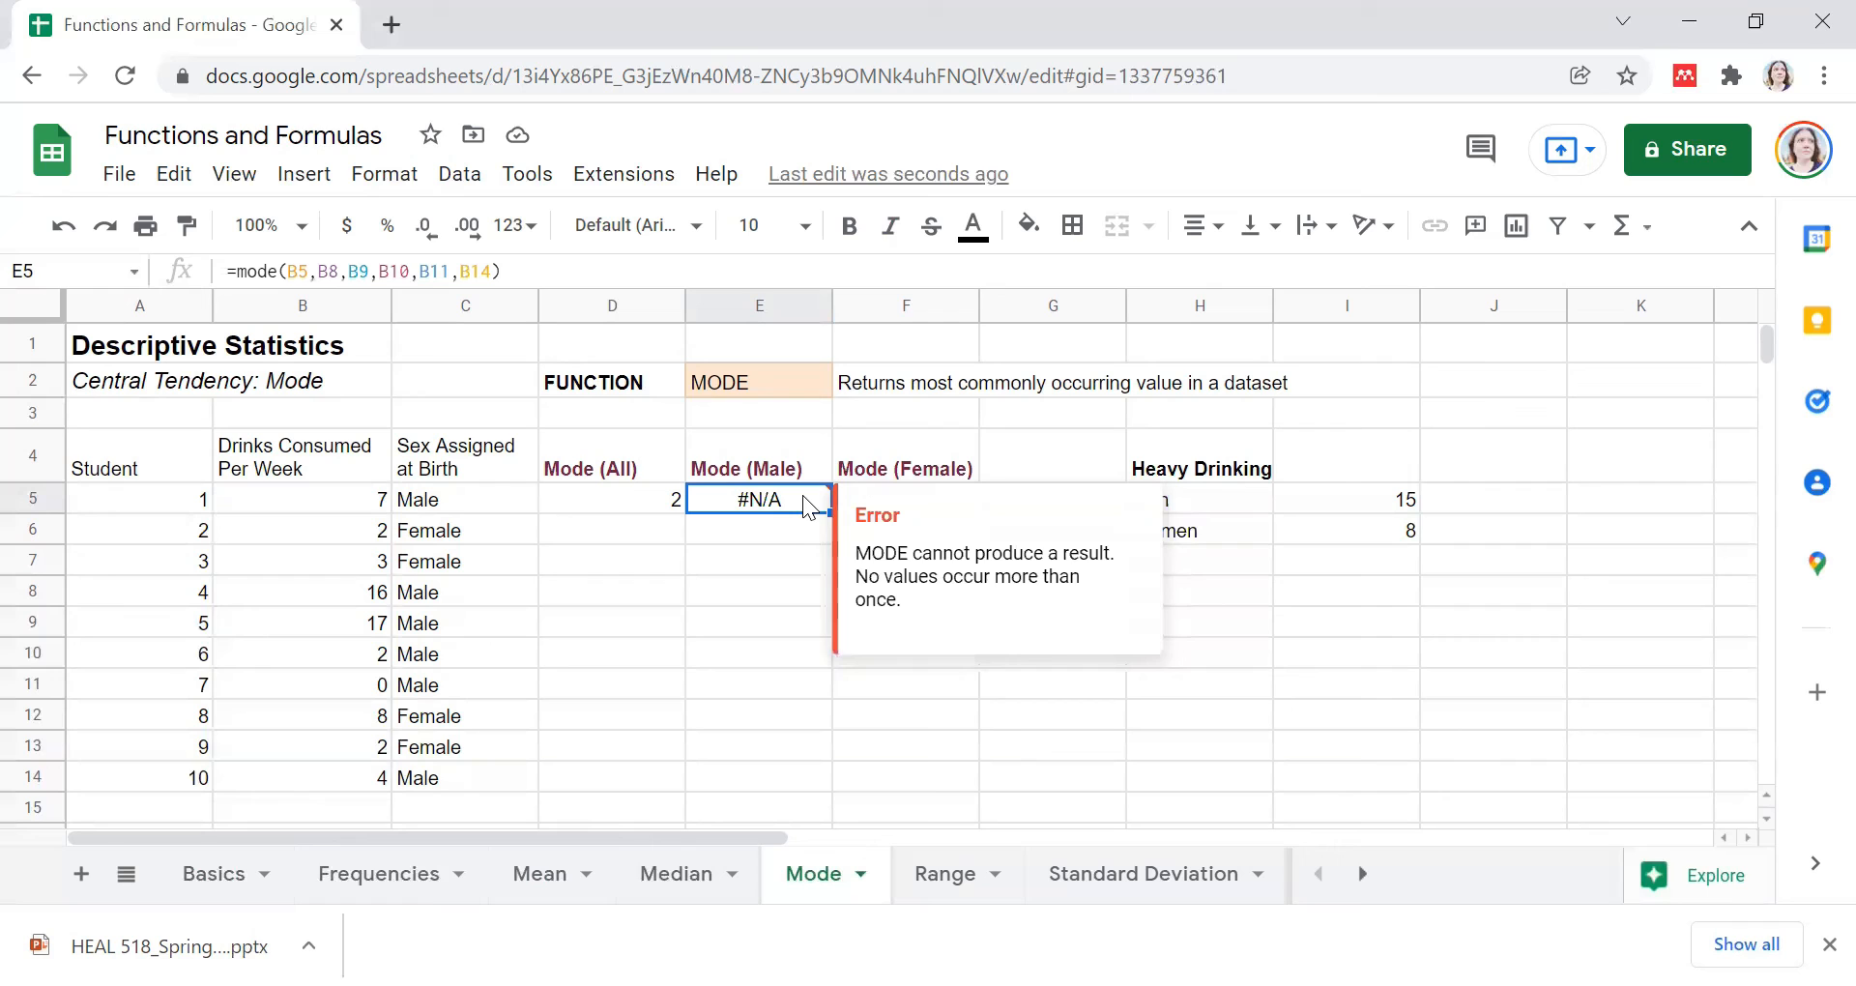
pyautogui.moveTo(348, 503); pyautogui.dragTo(377, 785)
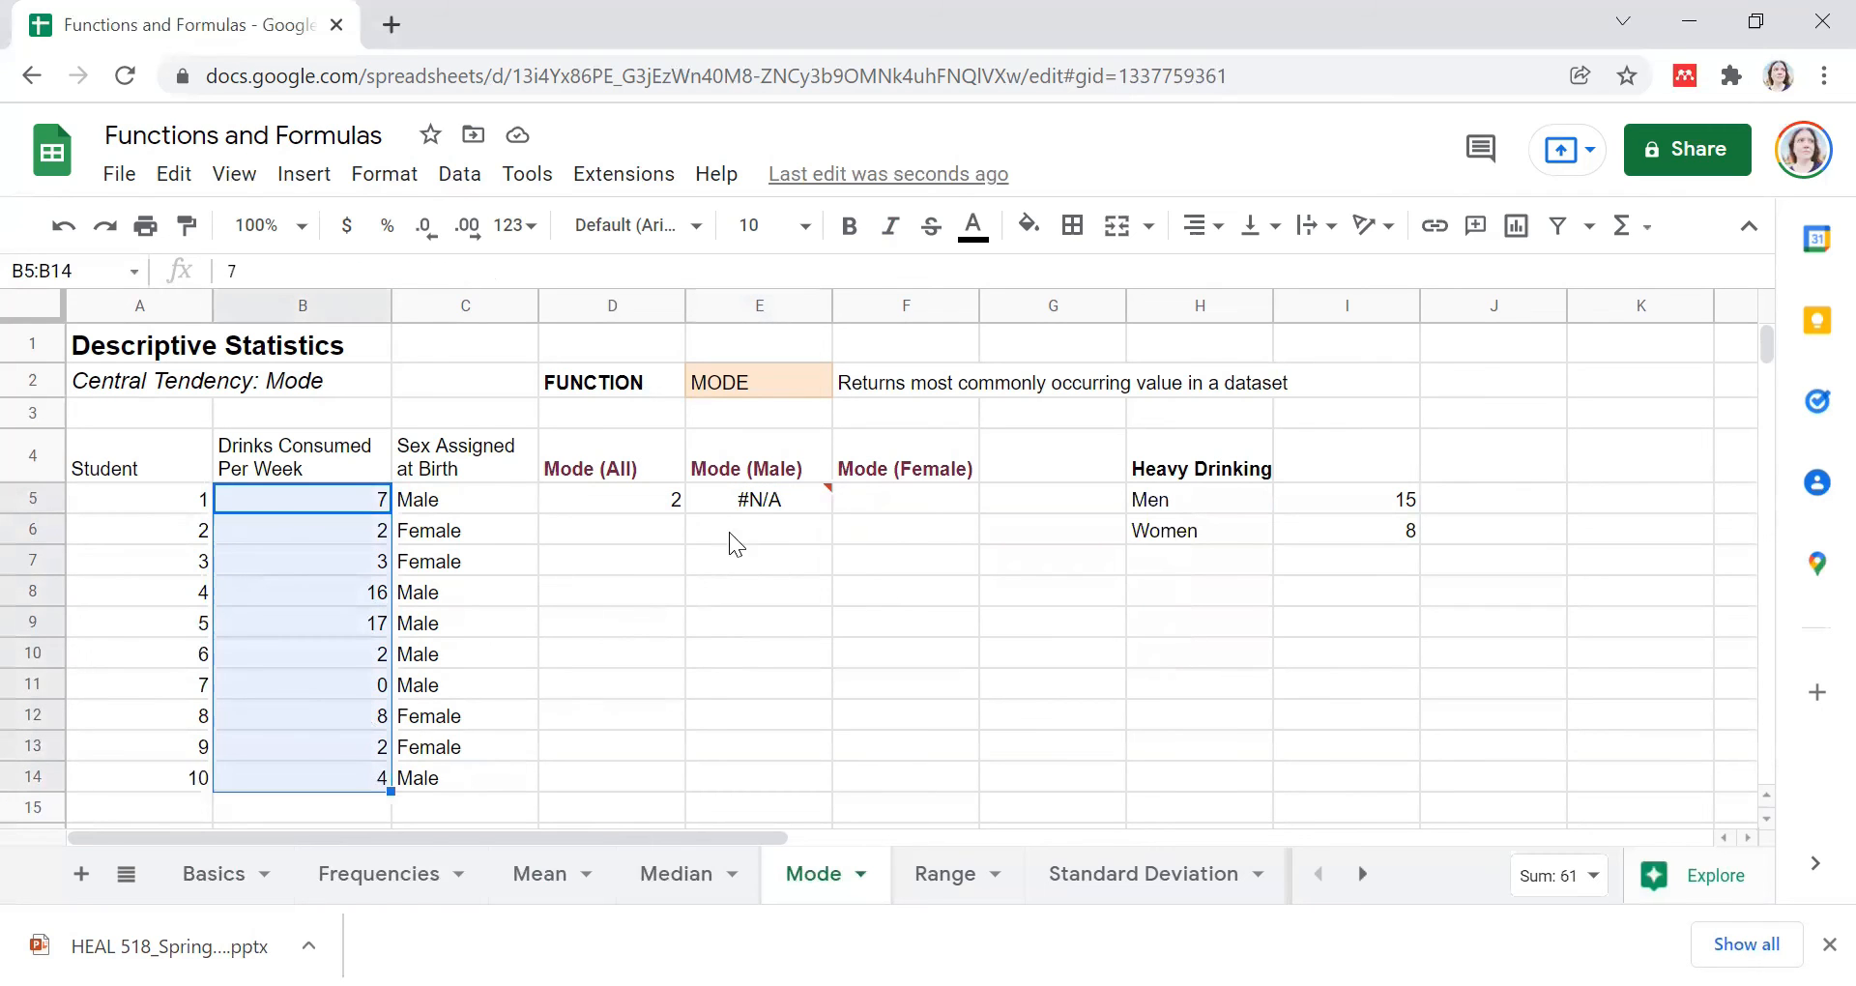
pyautogui.click(739, 499)
pyautogui.press('Delete')
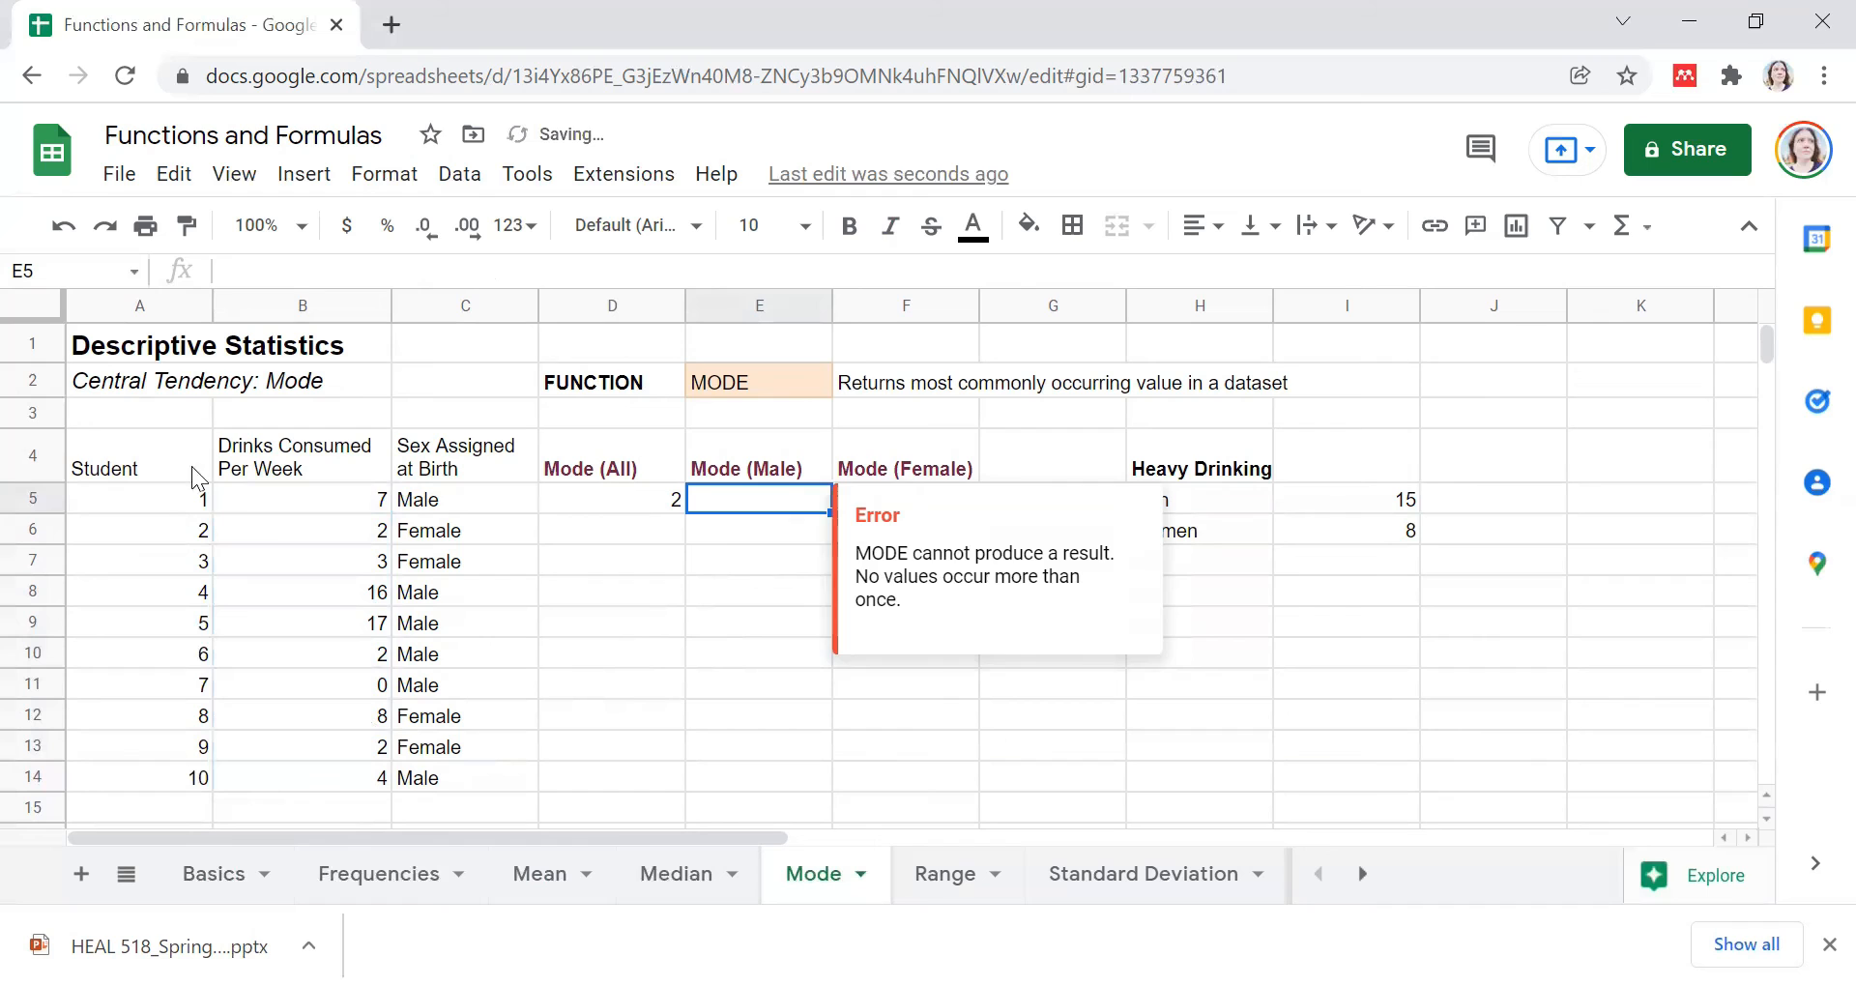
pyautogui.moveTo(126, 468); pyautogui.dragTo(280, 781)
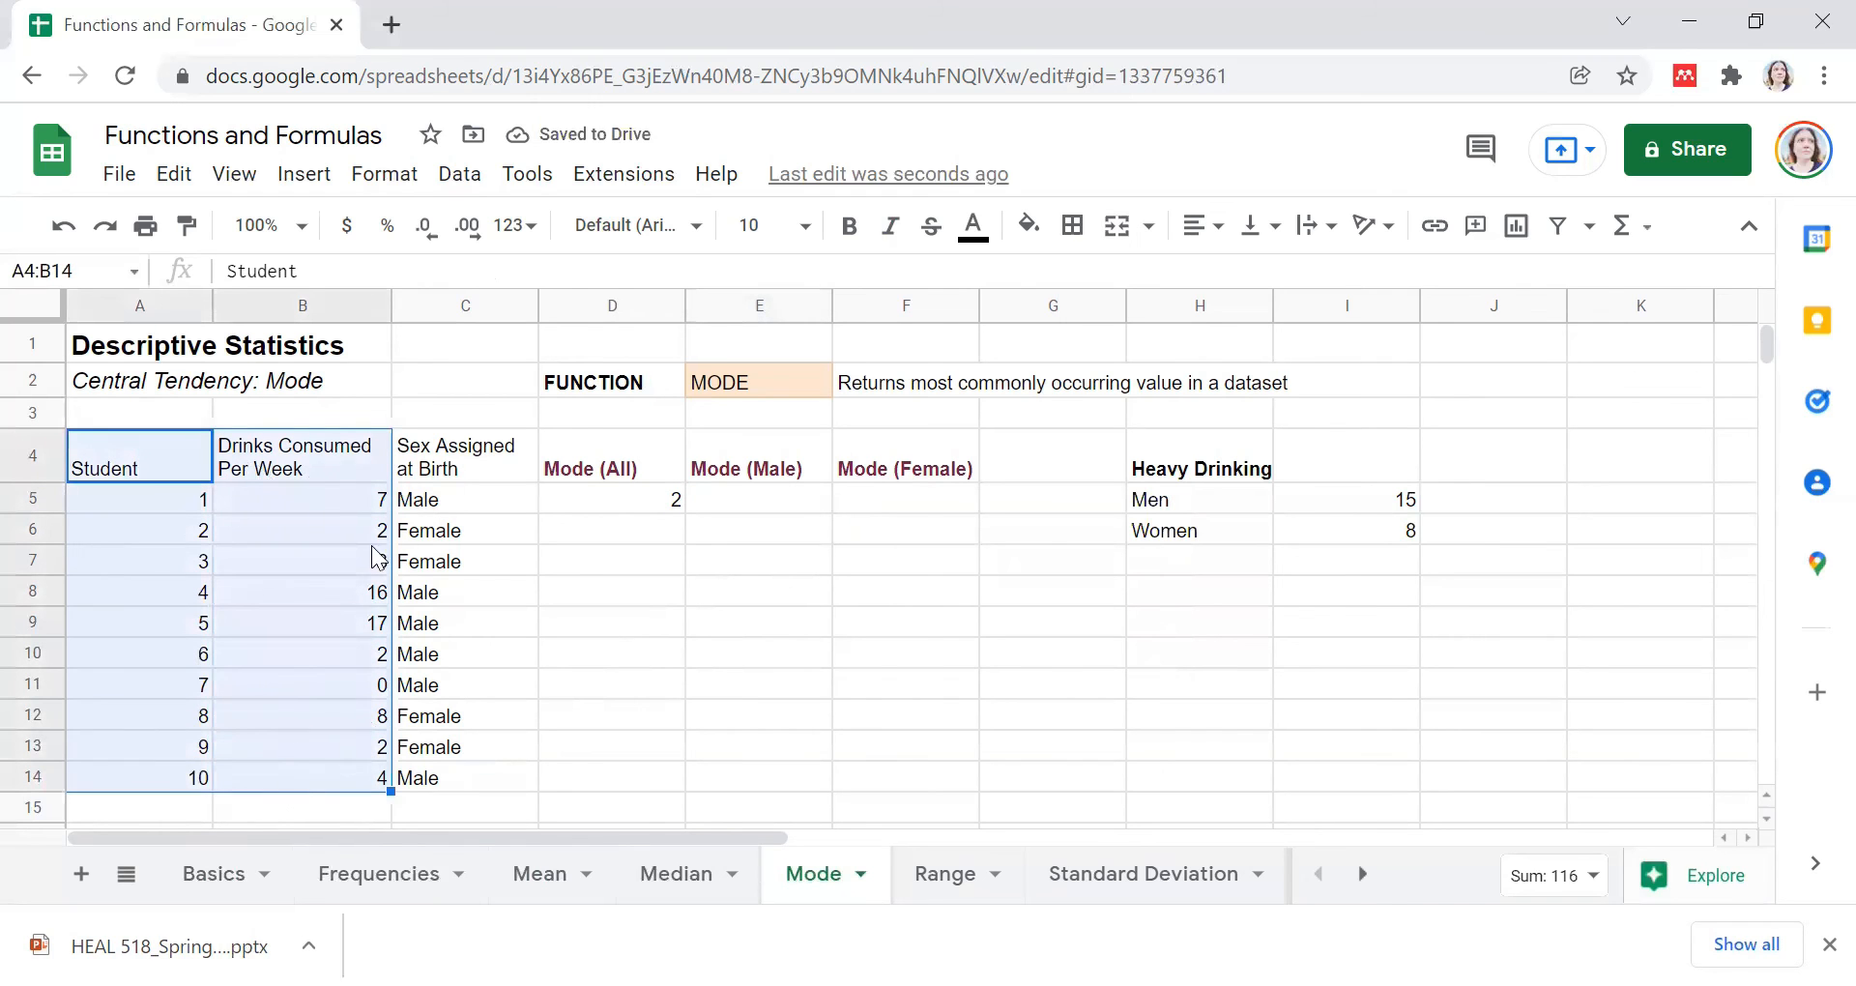
pyautogui.rightClick(270, 506)
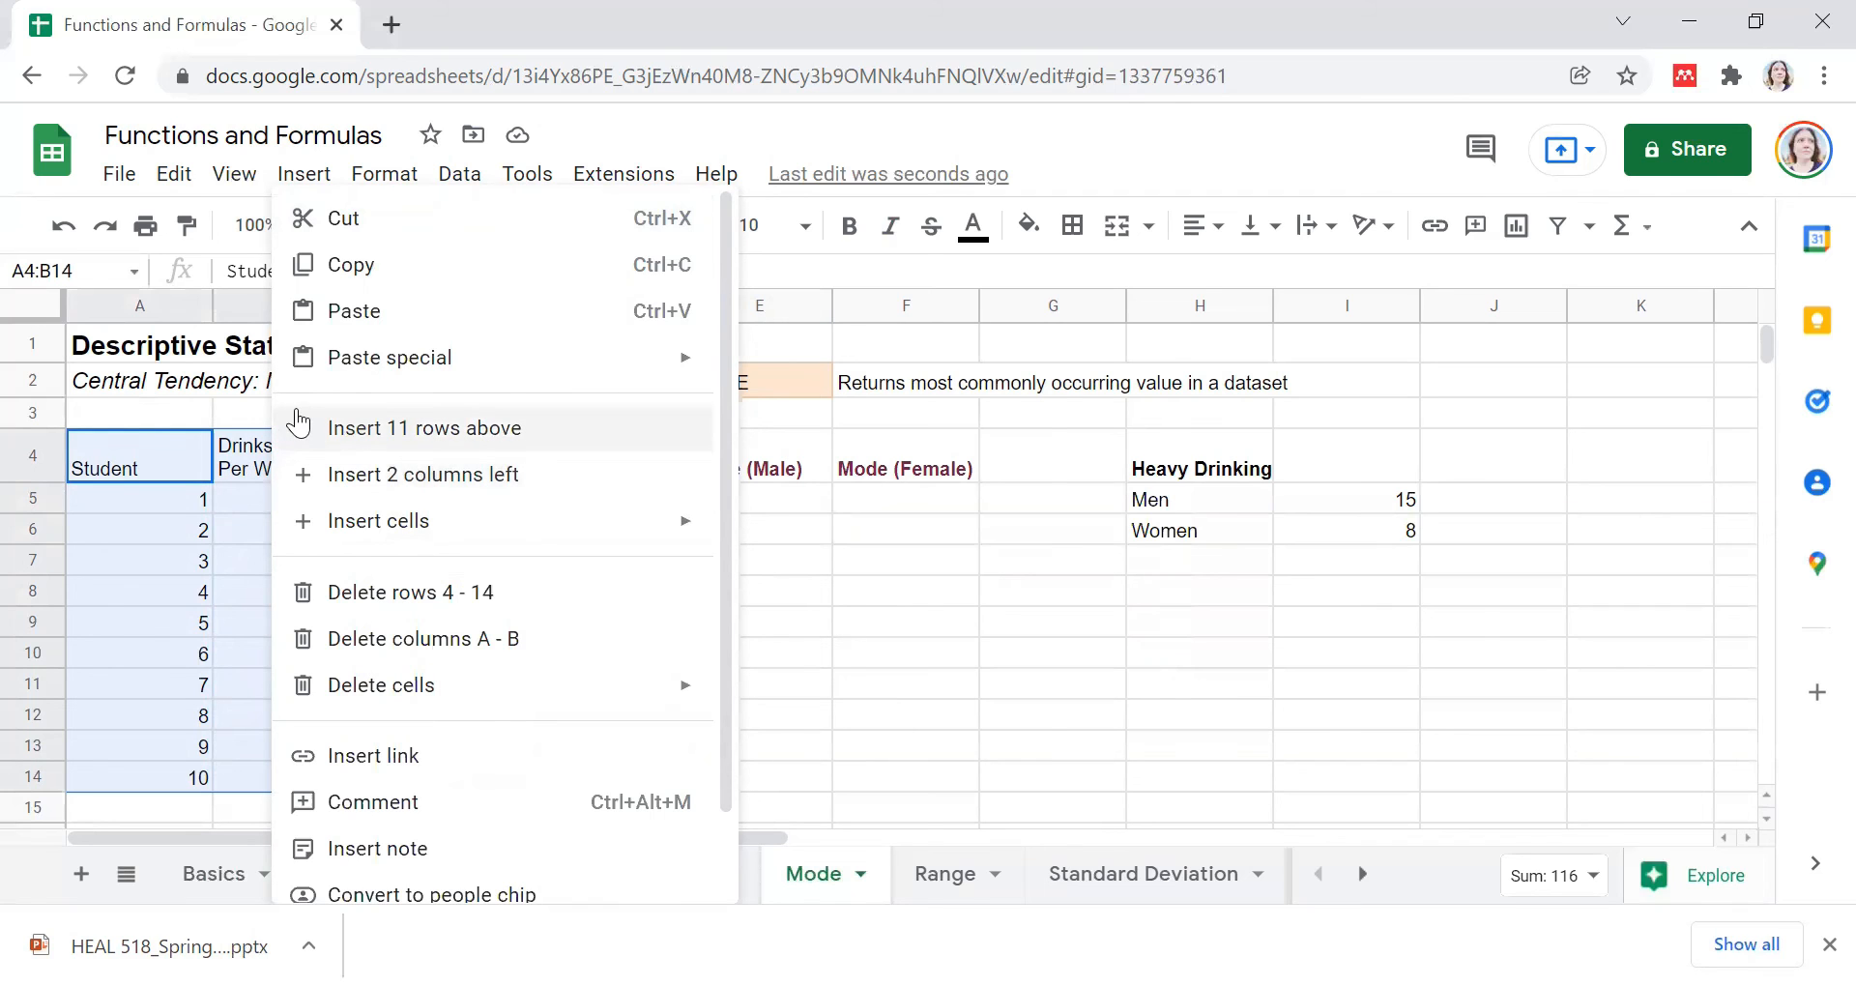
pyautogui.click(1558, 226)
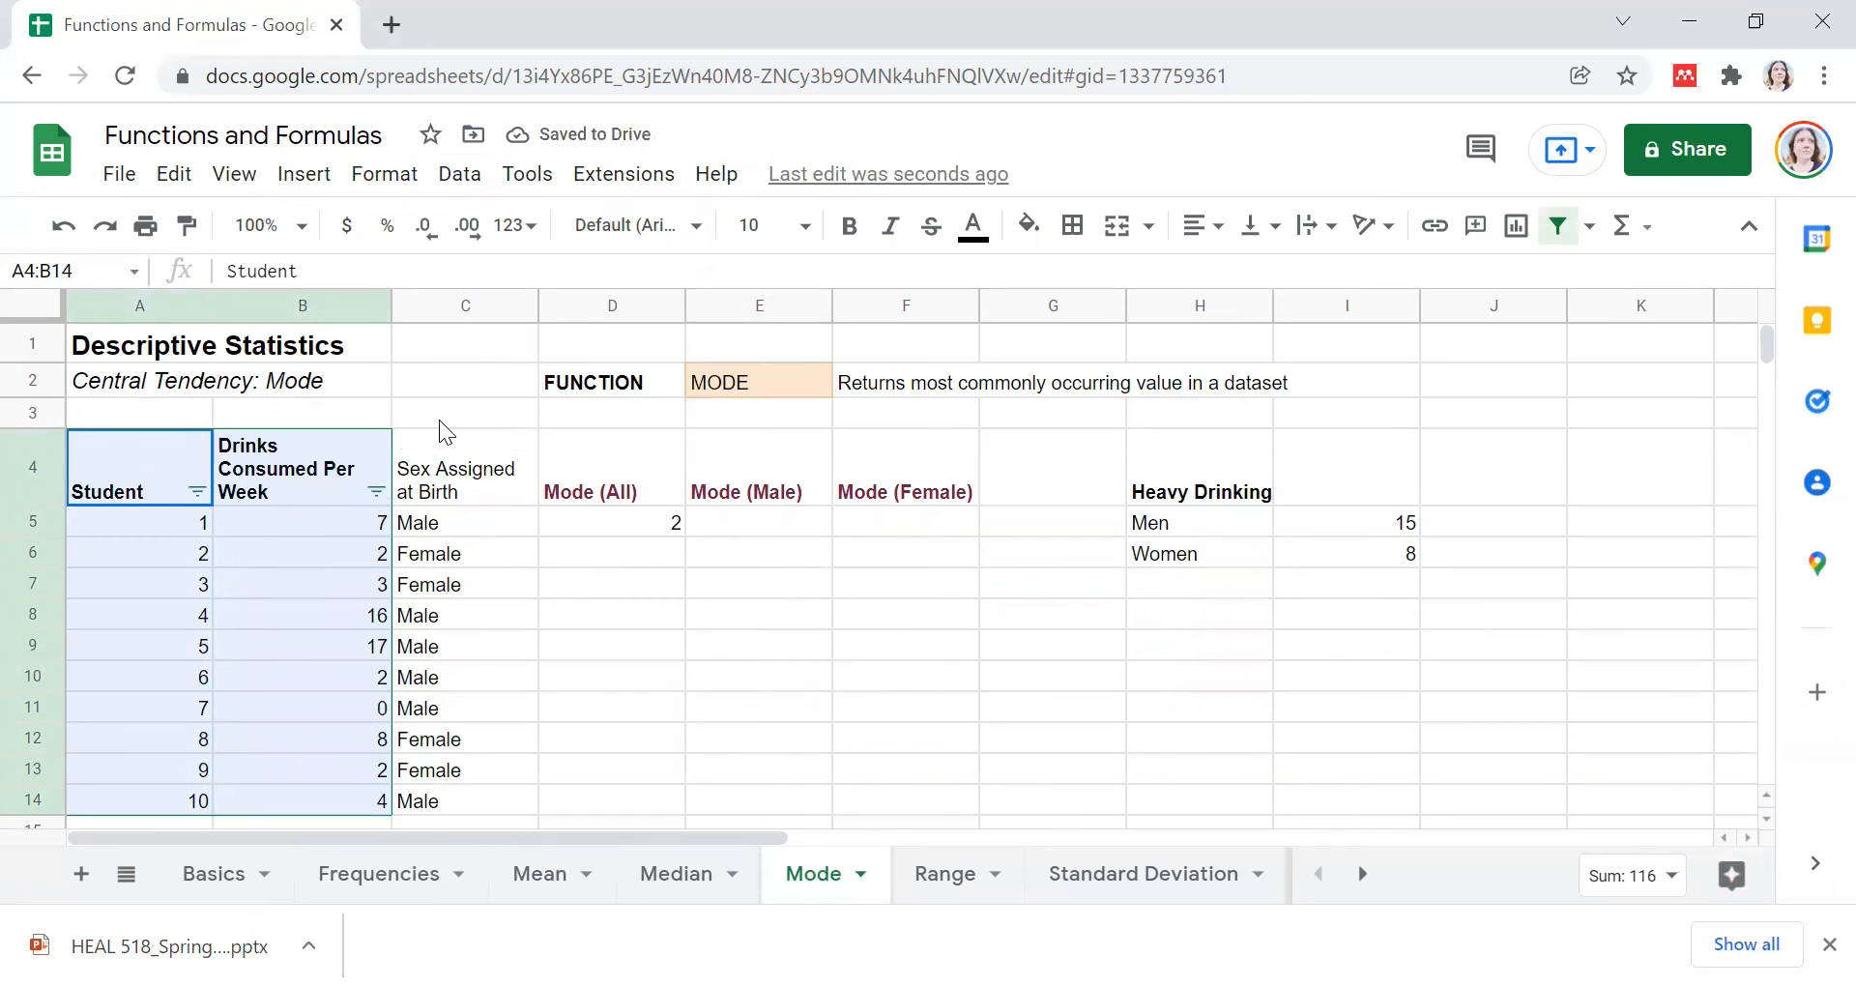
pyautogui.hotkey('ctrl', 'z')
pyautogui.hotkey('ctrl', 'z')
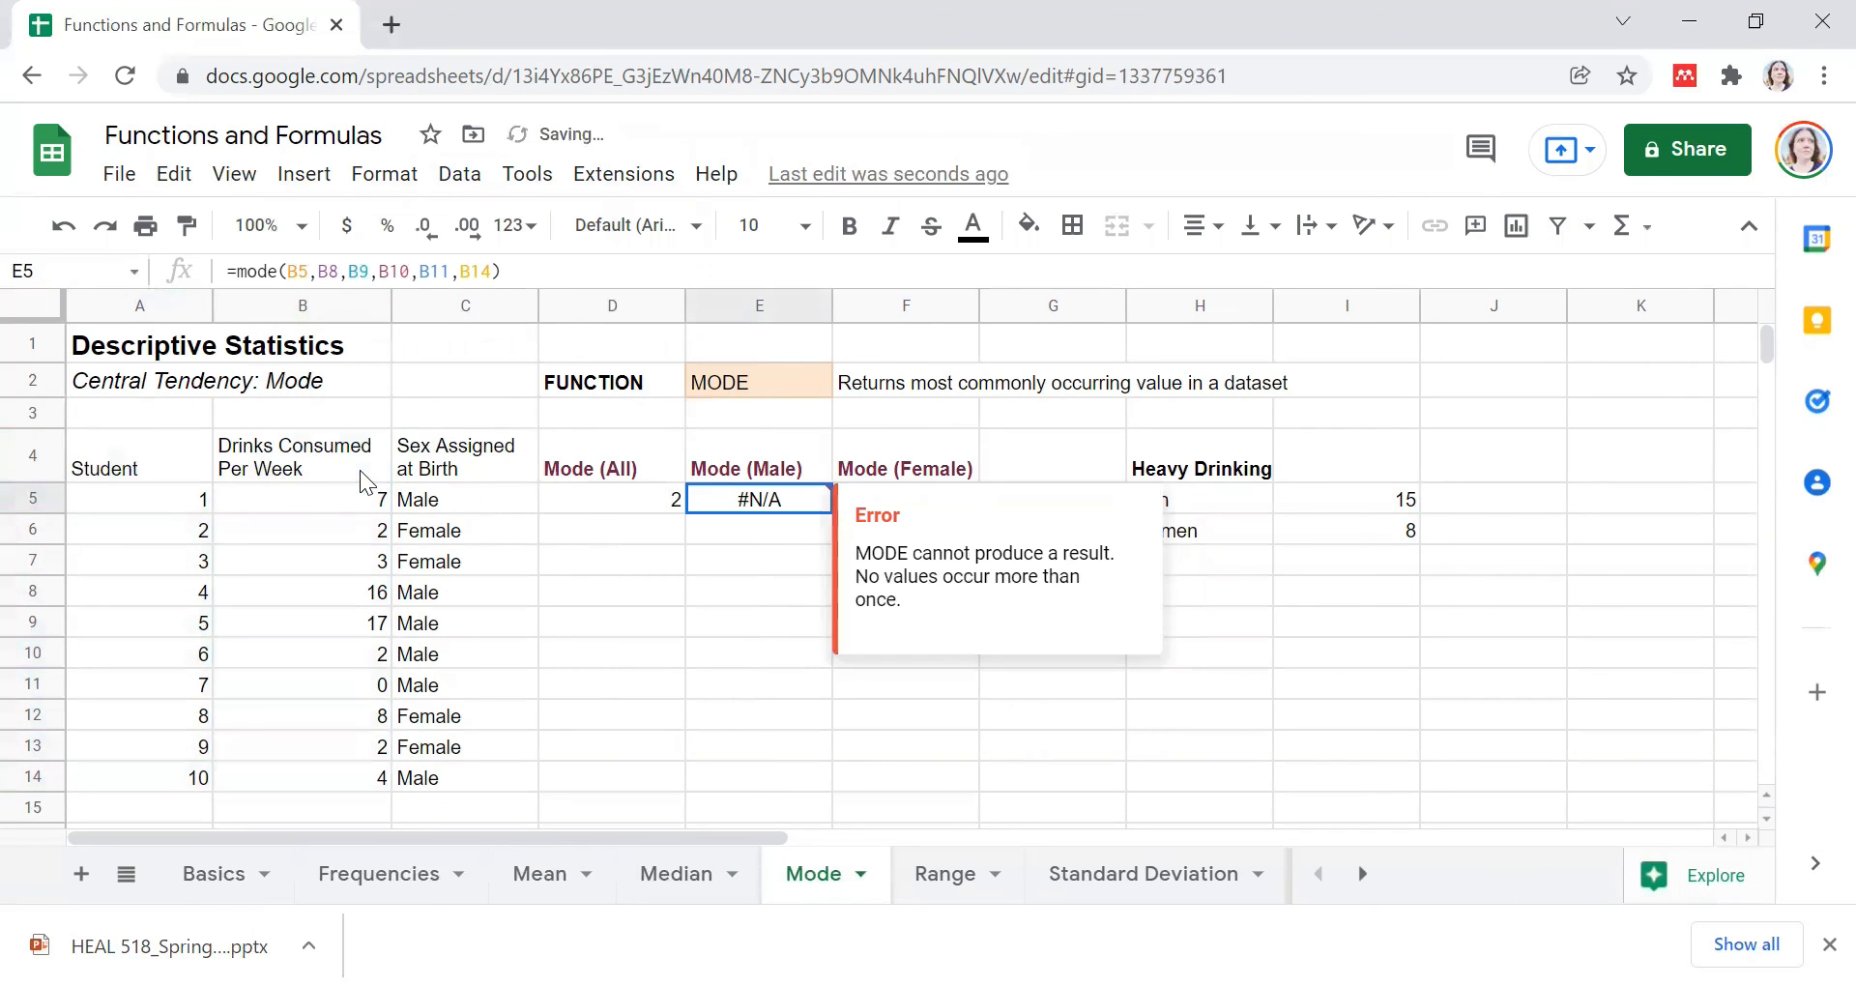
# Step: Create a filter on A4:C14 and limit the Sex Assigned at Birth column to Male
pyautogui.moveTo(145, 452); pyautogui.dragTo(447, 781)
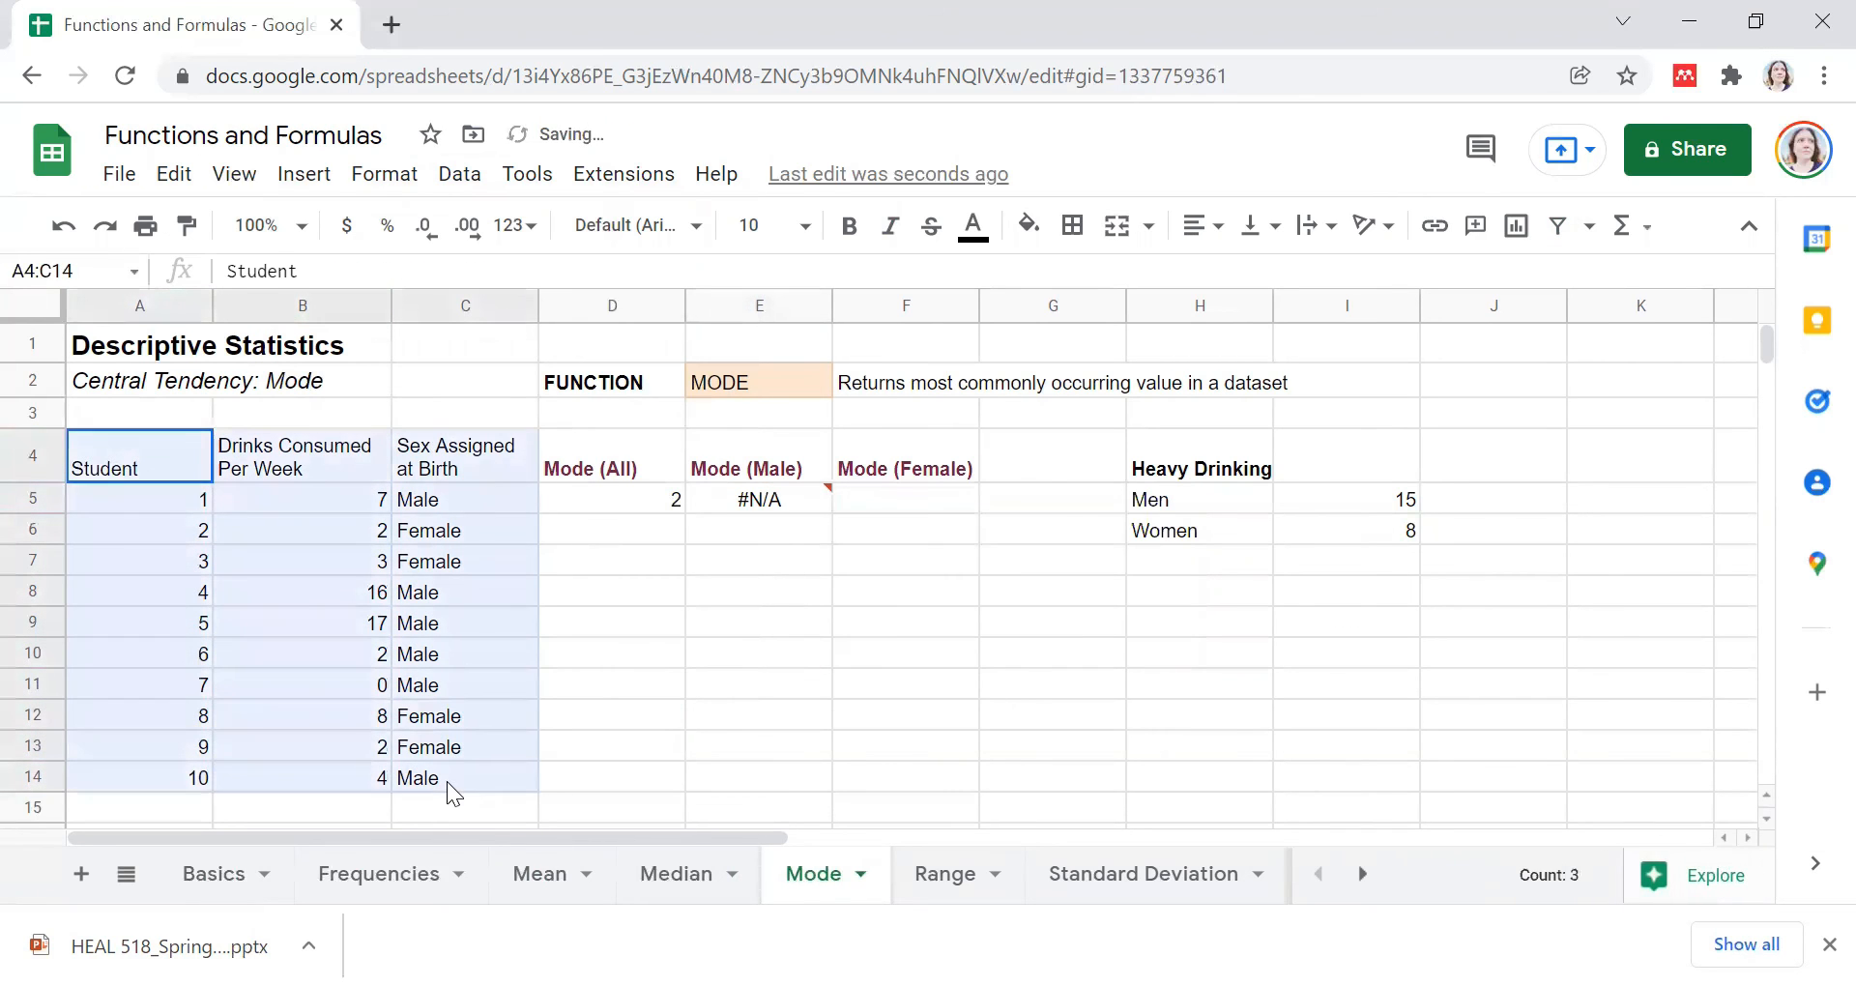
pyautogui.click(1558, 228)
pyautogui.click(523, 492)
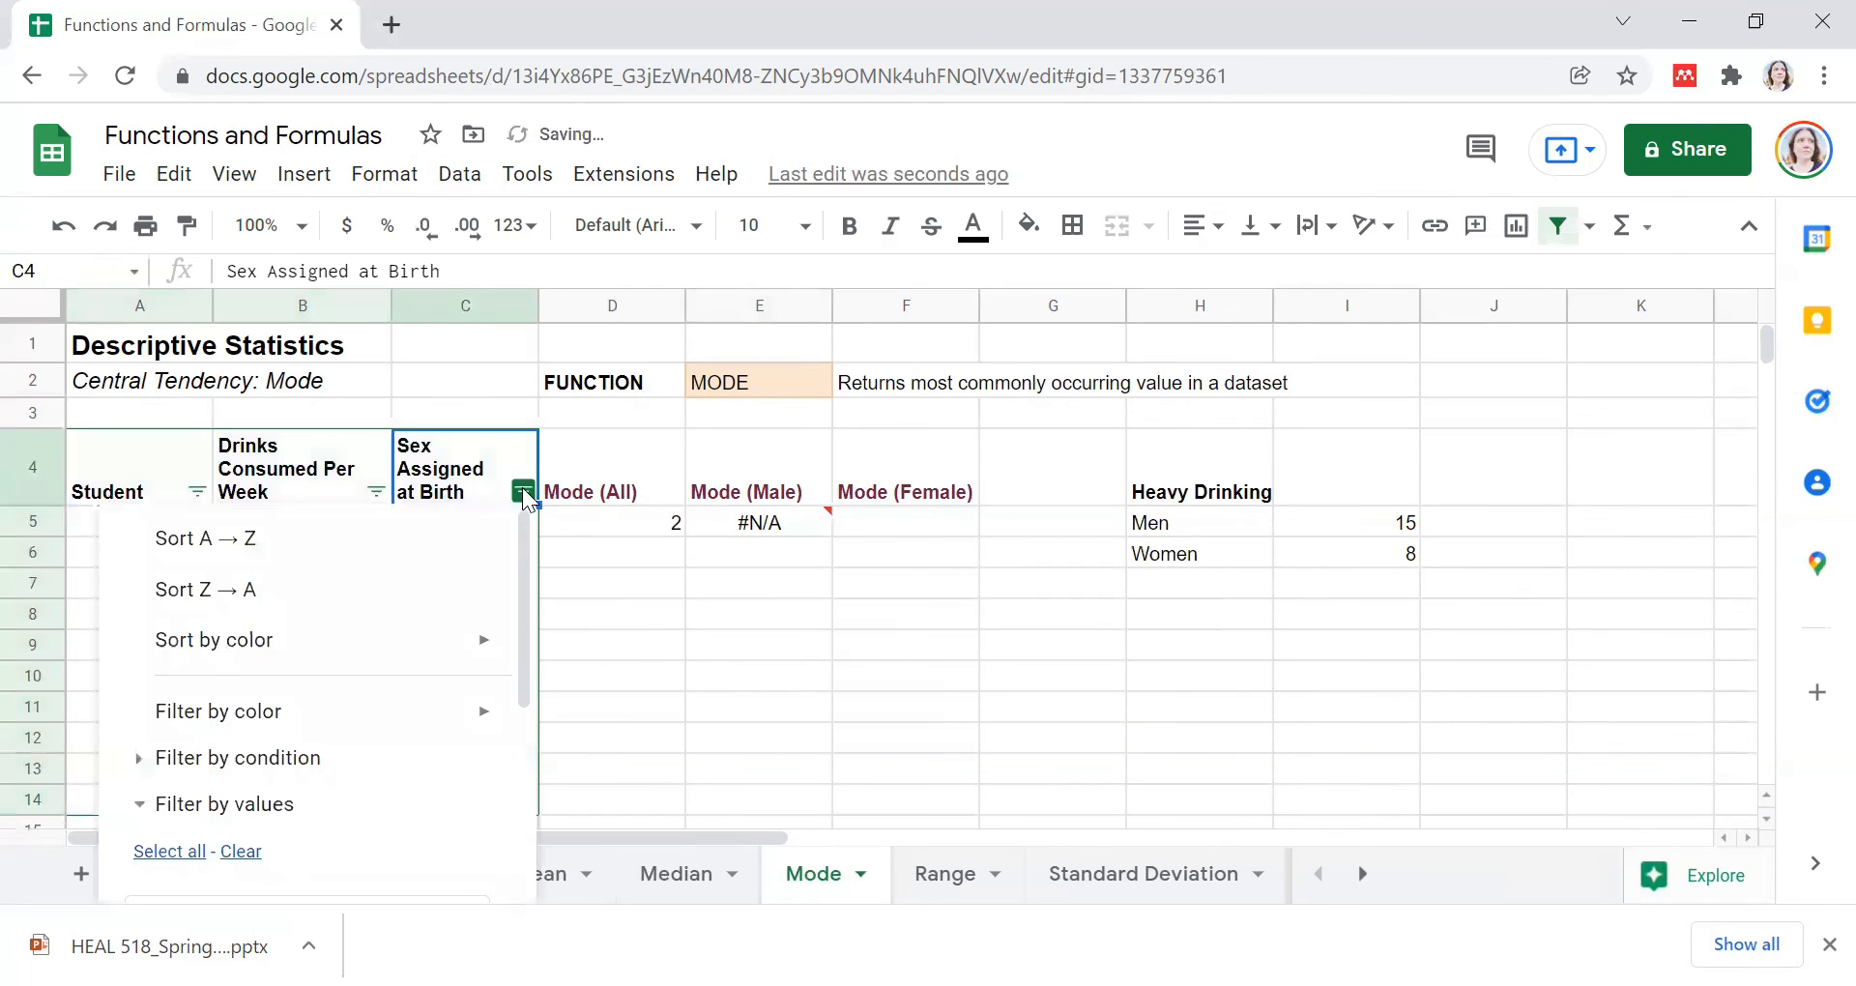
pyautogui.moveTo(348, 670)
pyautogui.scroll(-3, 348, 671)
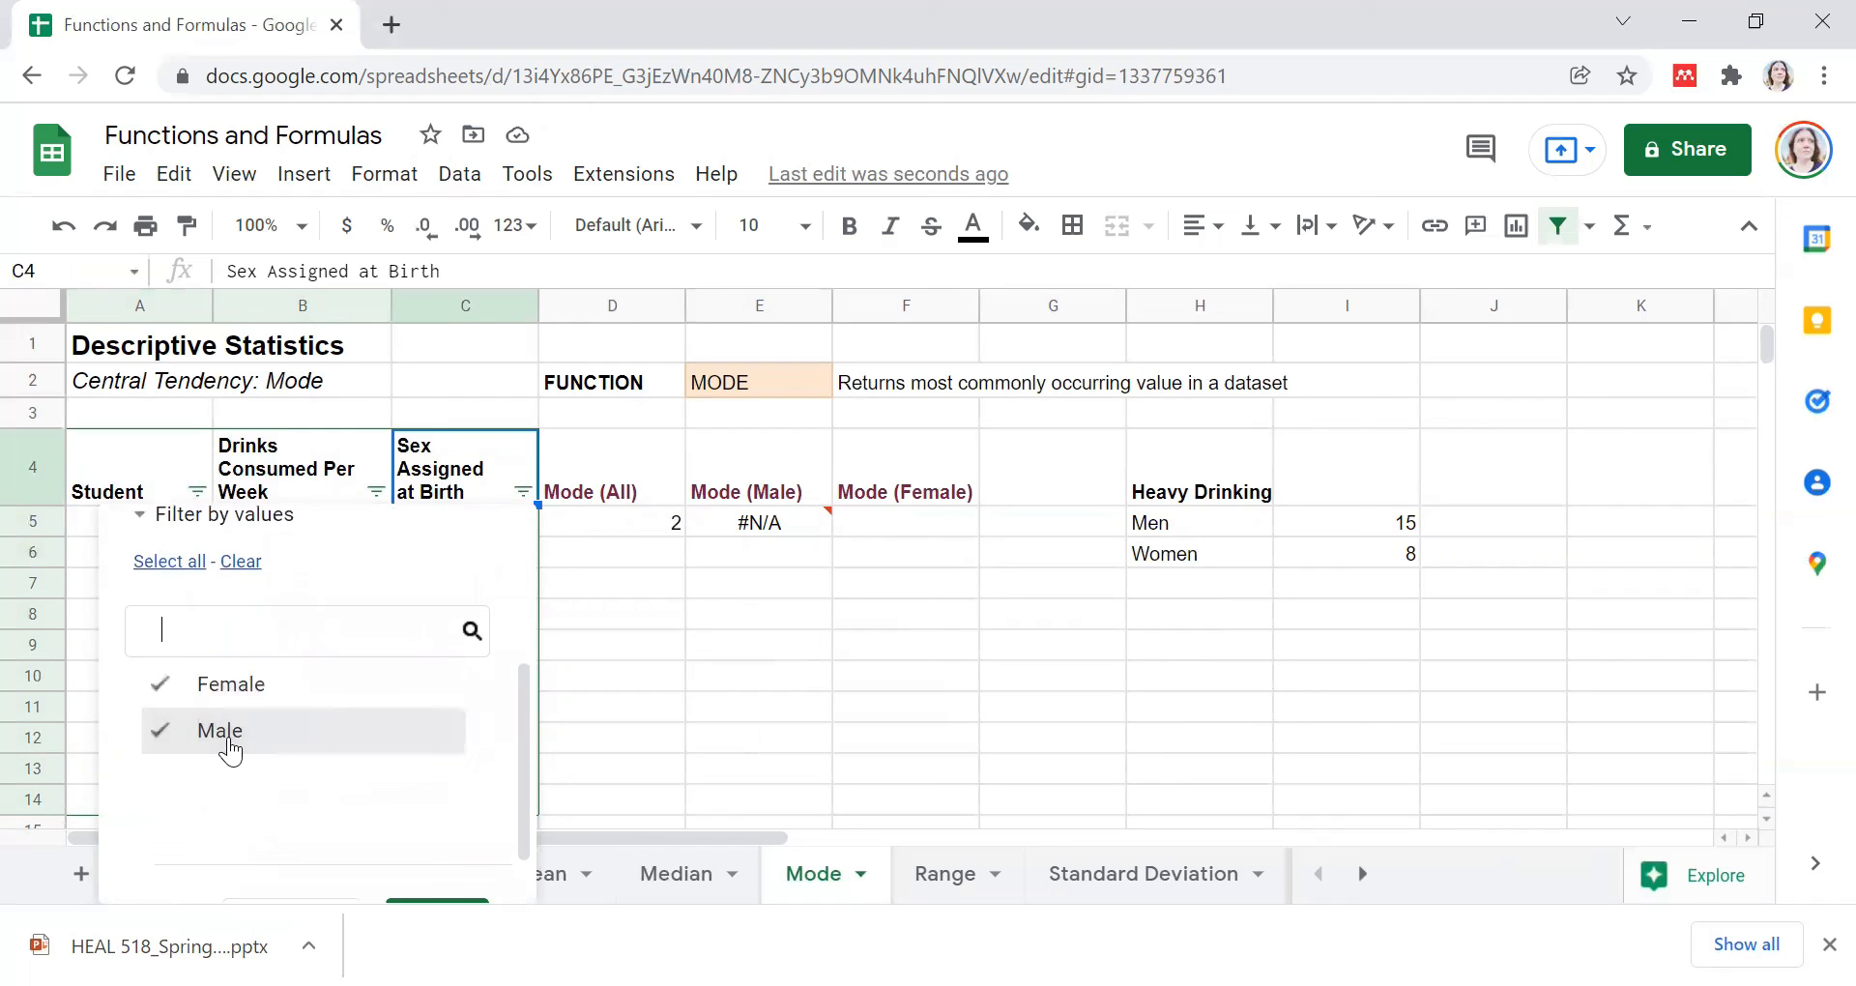
pyautogui.click(224, 688)
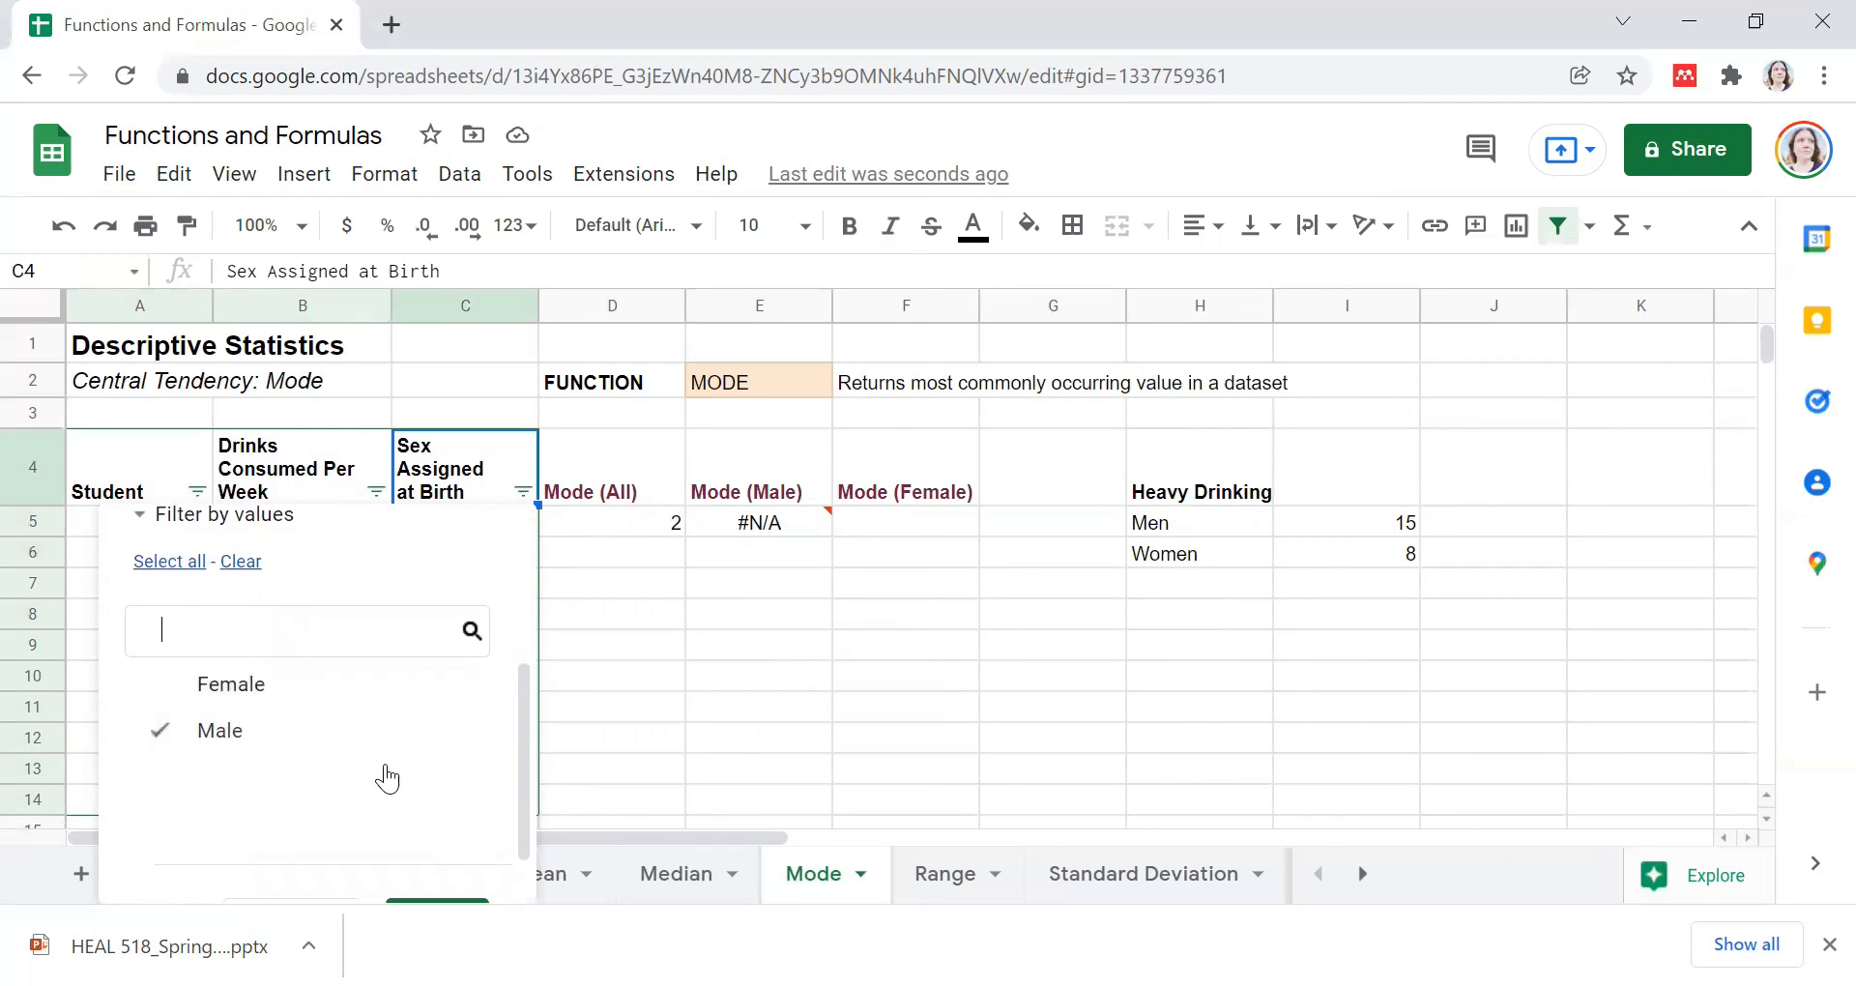
pyautogui.scroll(-2, 386, 772)
pyautogui.click(435, 853)
# Step: Replace the individual cell references in E5's MODE formula with the filtered drinks range B5:B14
pyautogui.click(740, 676)
pyautogui.click(899, 518)
pyautogui.click(733, 524)
pyautogui.moveTo(501, 272); pyautogui.dragTo(280, 271)
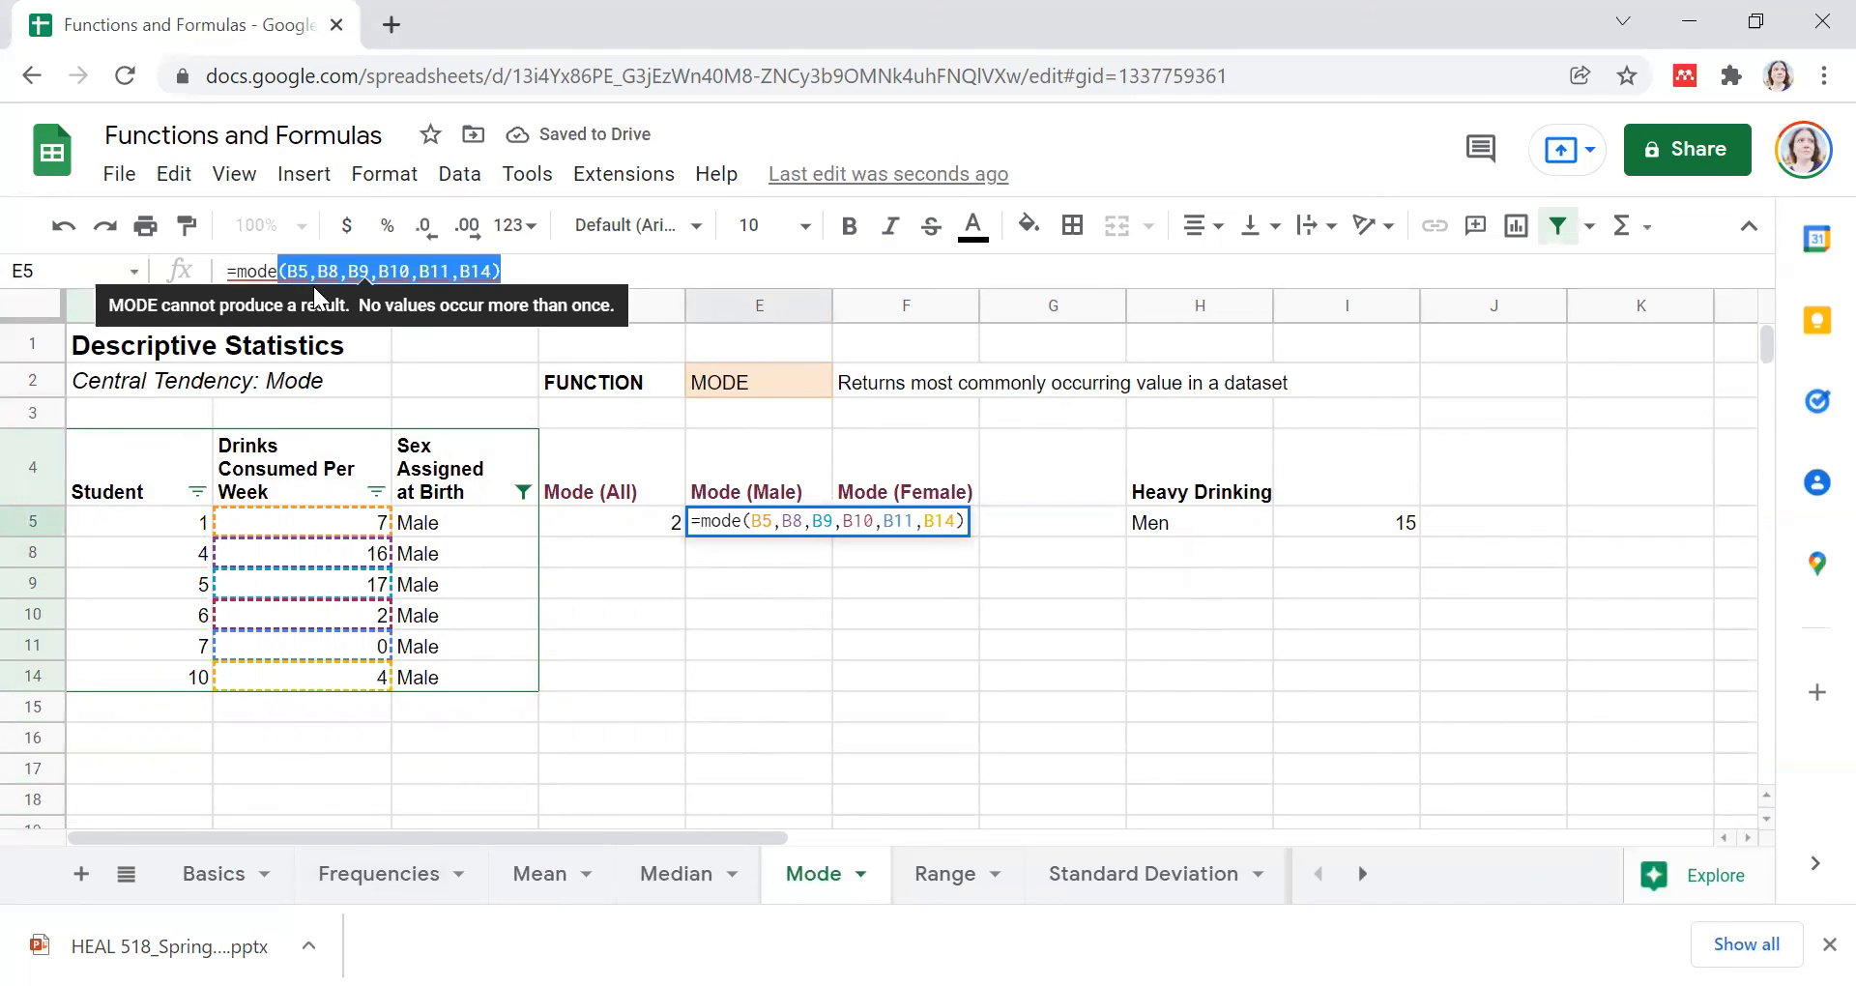
pyautogui.write('(')
pyautogui.moveTo(365, 523); pyautogui.dragTo(365, 677)
pyautogui.press('Return')
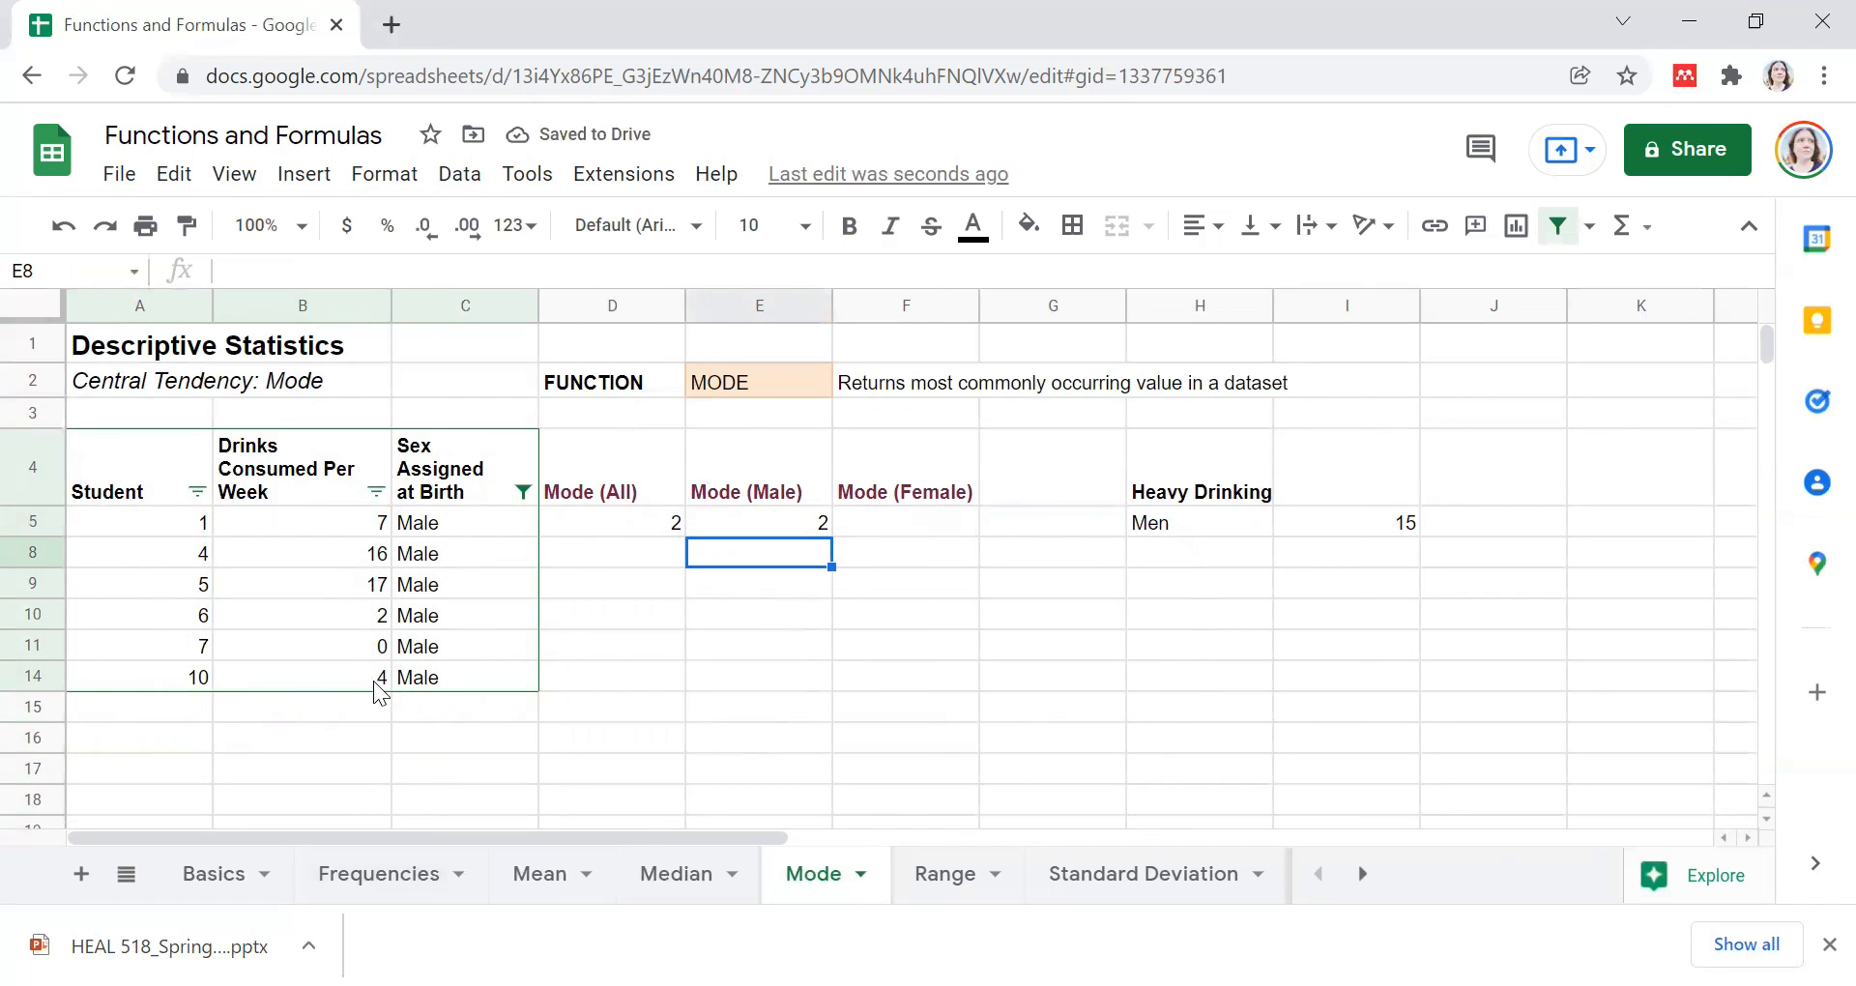
# Step: Change the filter on the Sex Assigned at Birth column so that only Female rows are shown
pyautogui.click(938, 521)
pyautogui.click(839, 669)
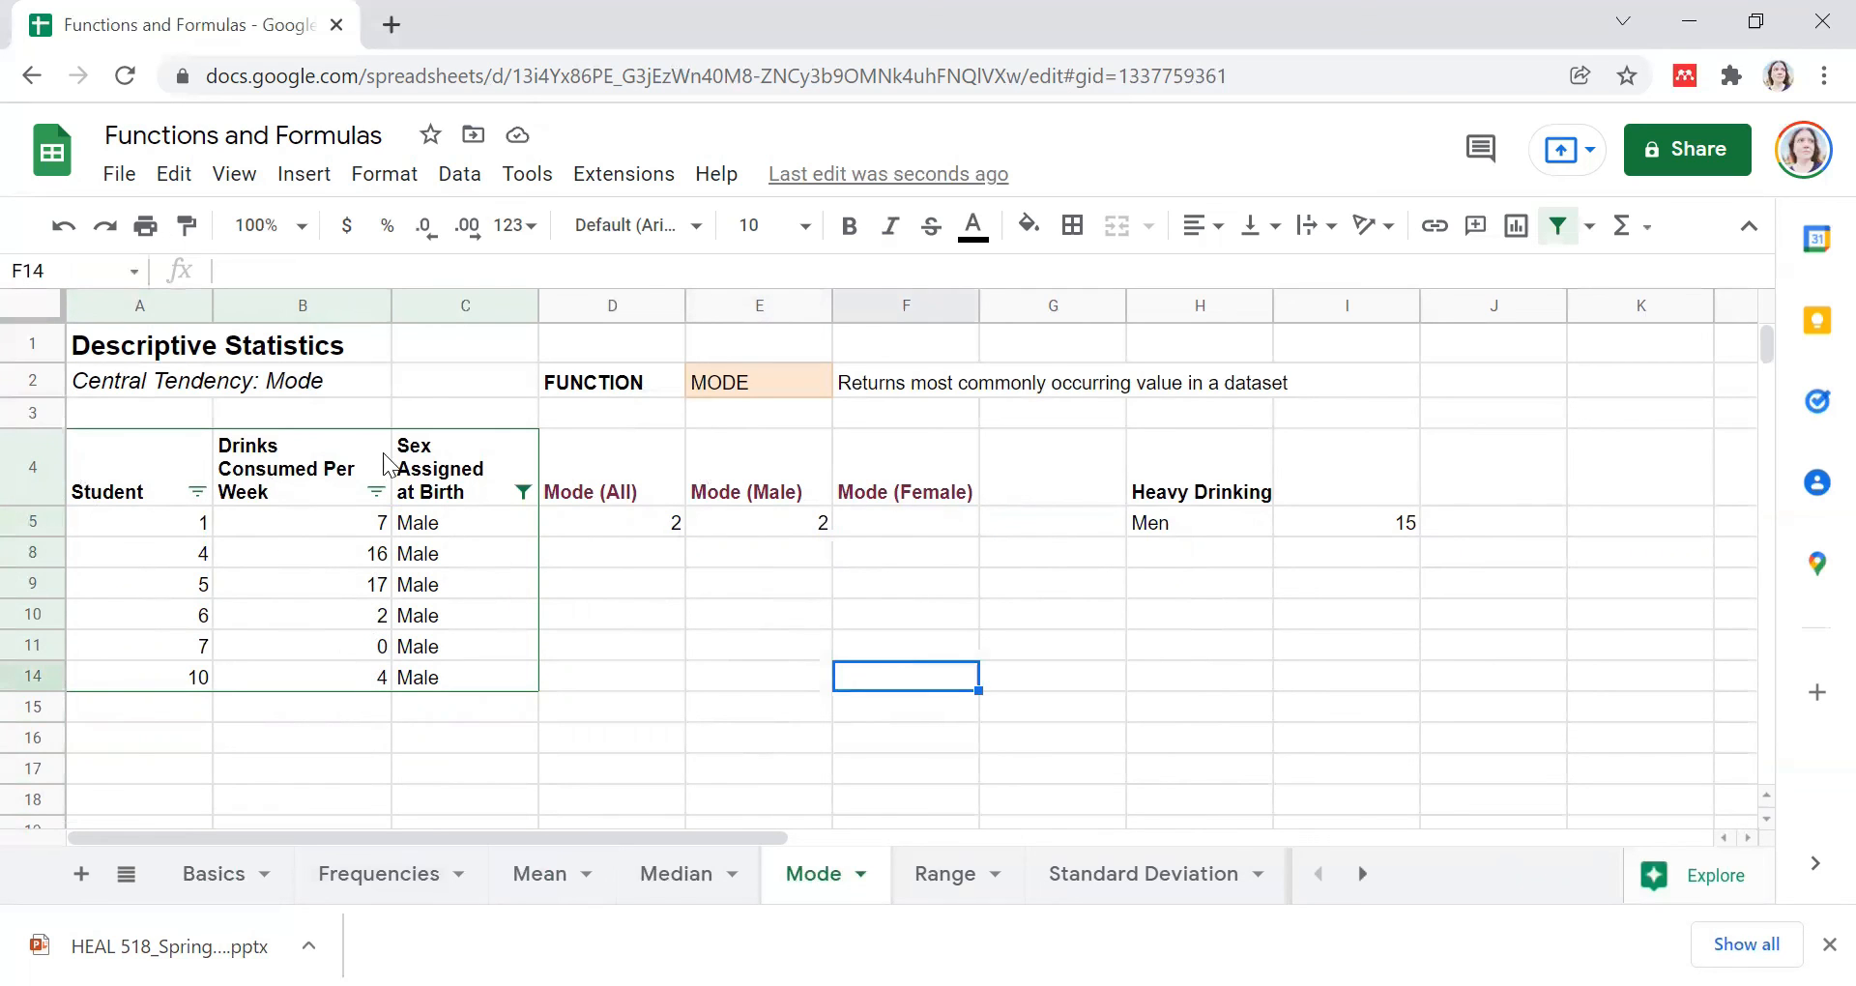
pyautogui.click(901, 522)
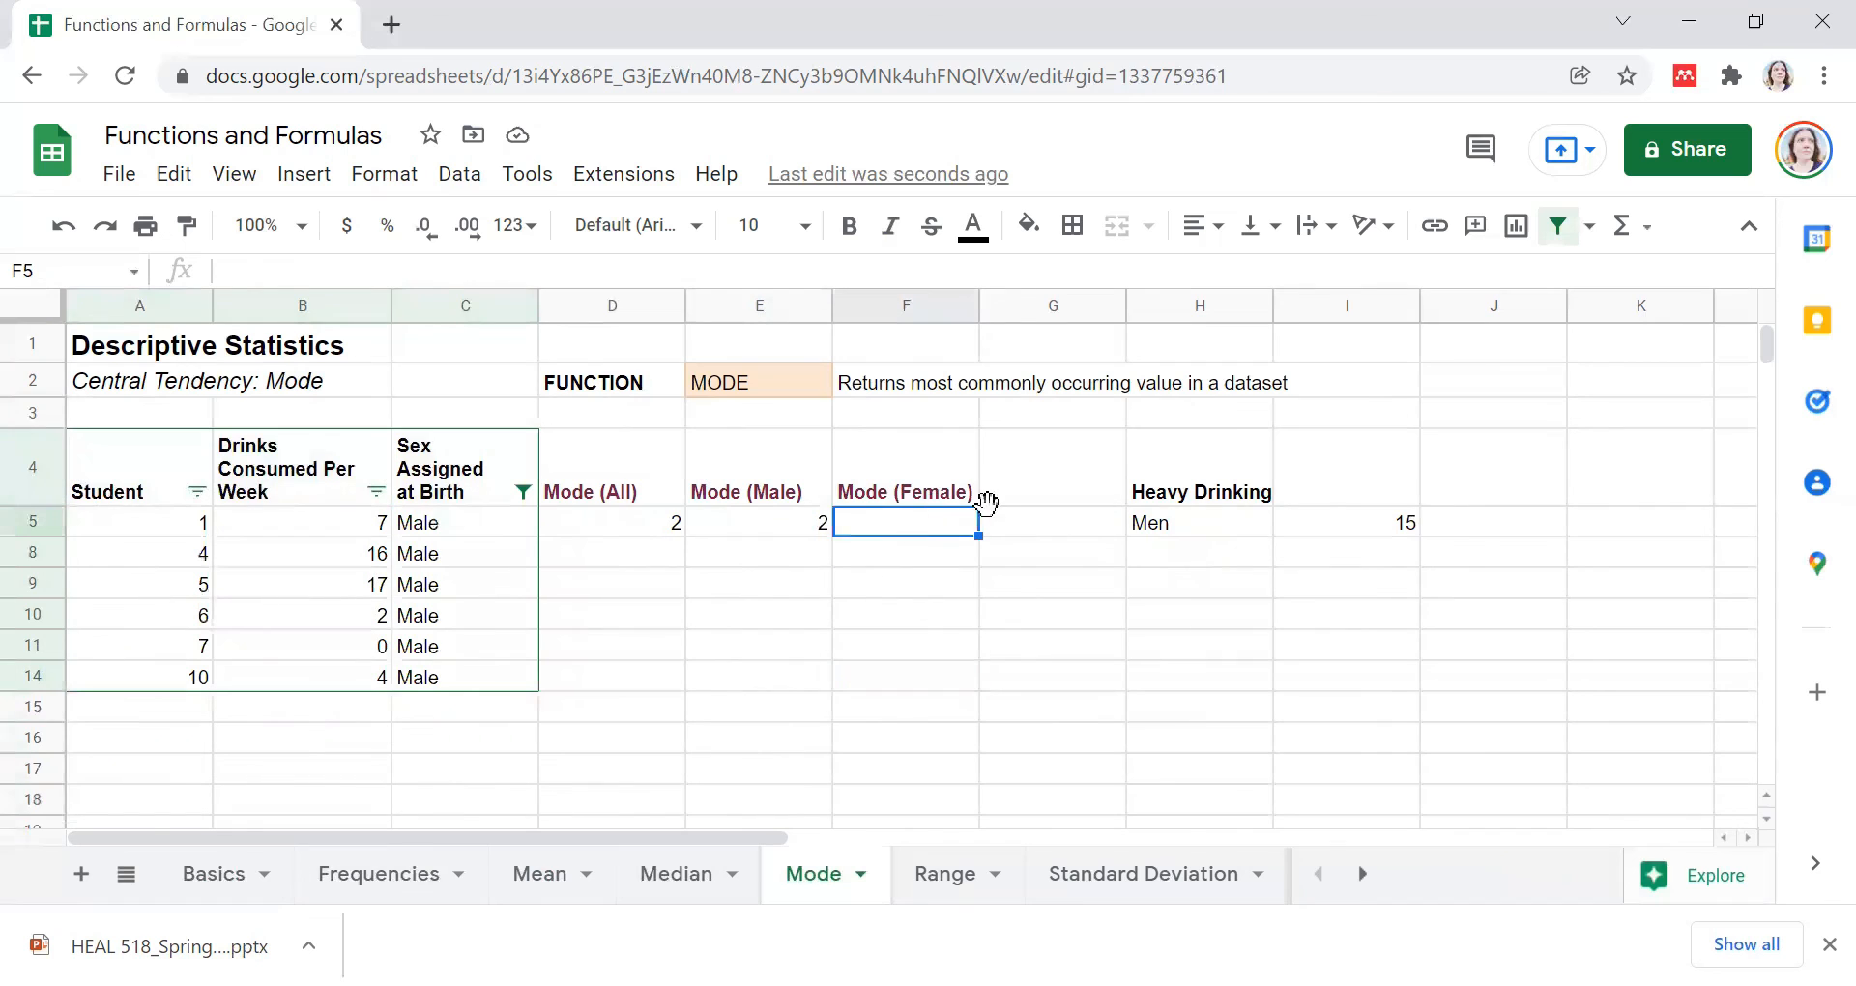
pyautogui.click(522, 491)
pyautogui.scroll(-2, 315, 757)
pyautogui.scroll(-2, 315, 756)
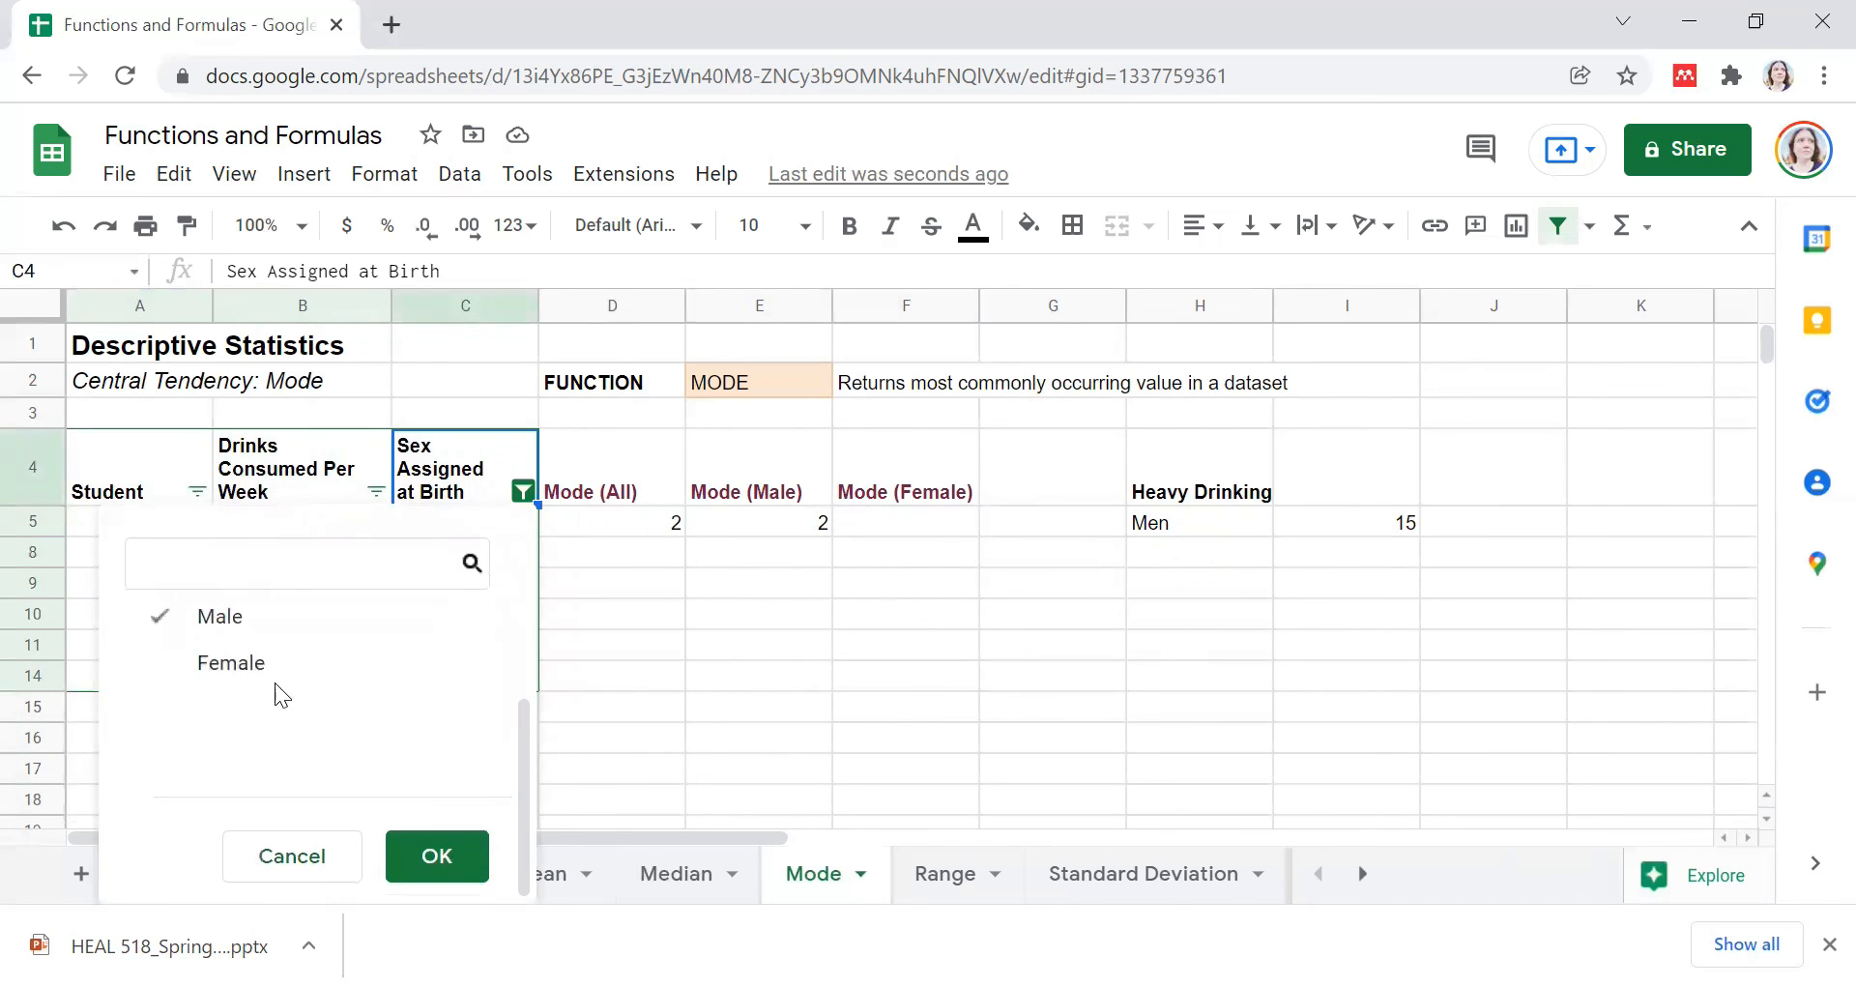
pyautogui.click(266, 667)
pyautogui.click(199, 617)
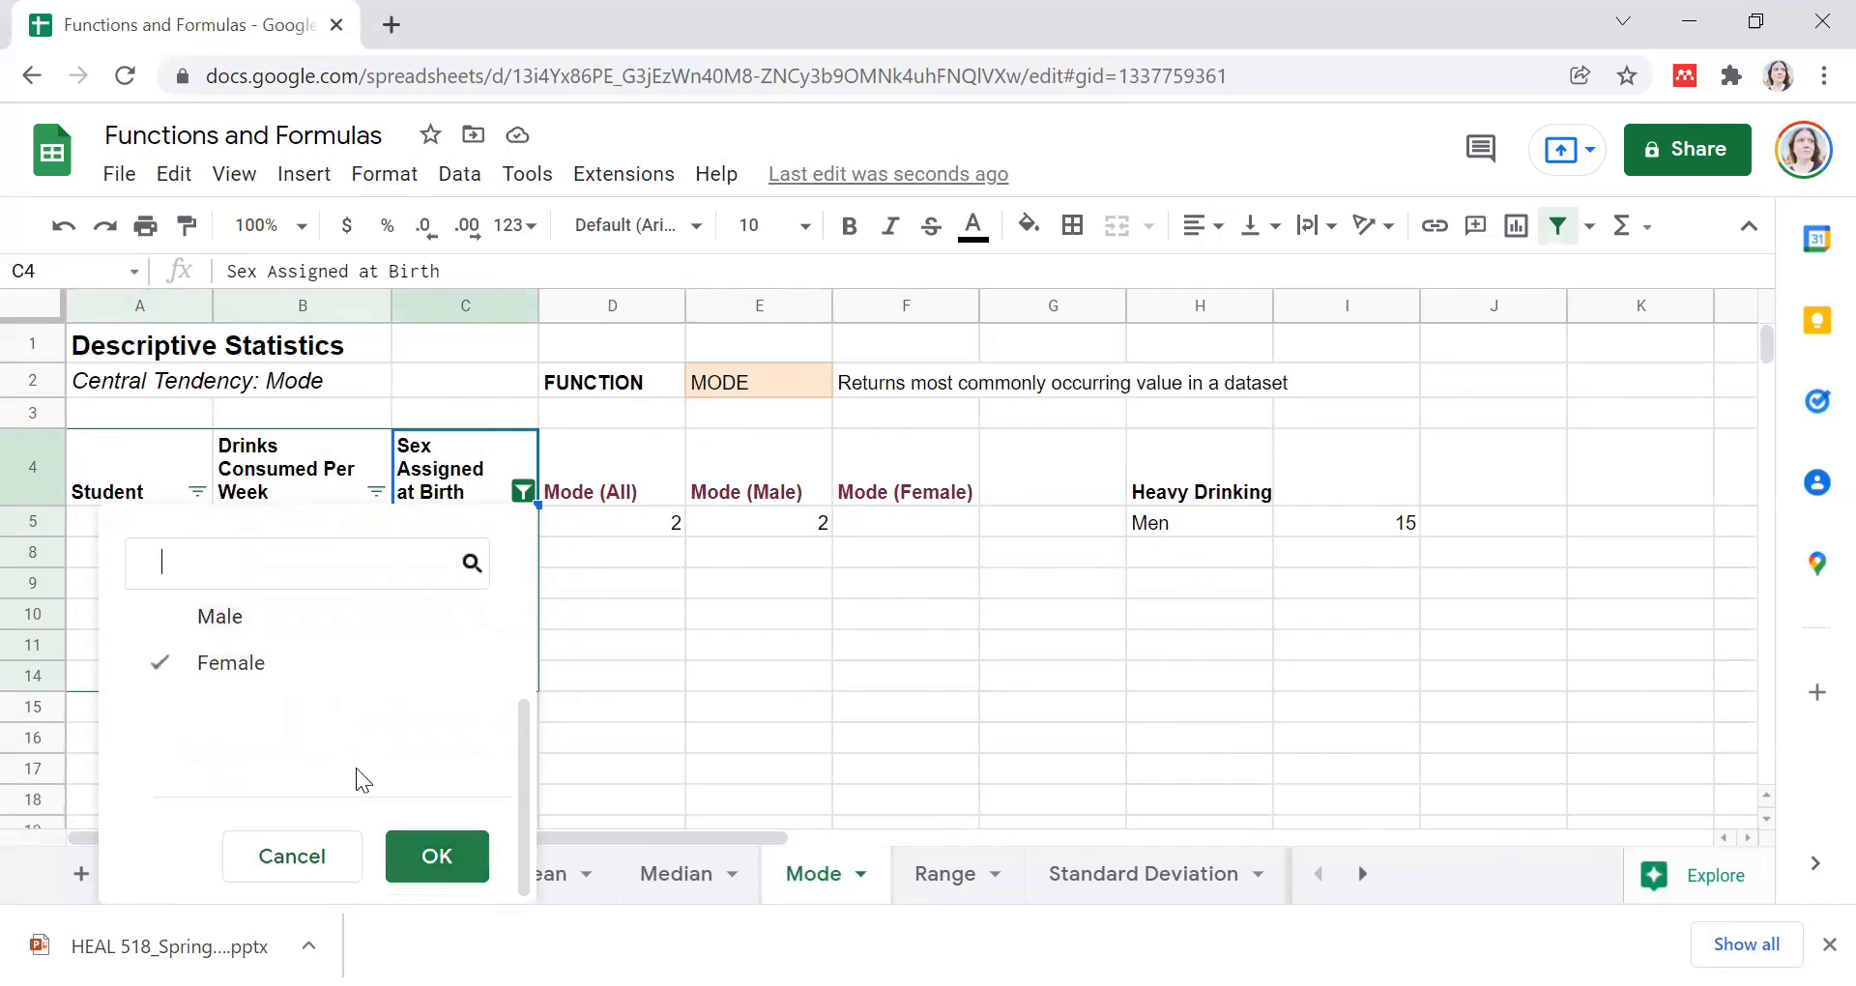
pyautogui.click(436, 856)
# Step: Enter a MODE formula over B6:B13 in F6 to find the mode of drinks consumed by the female students
pyautogui.click(900, 522)
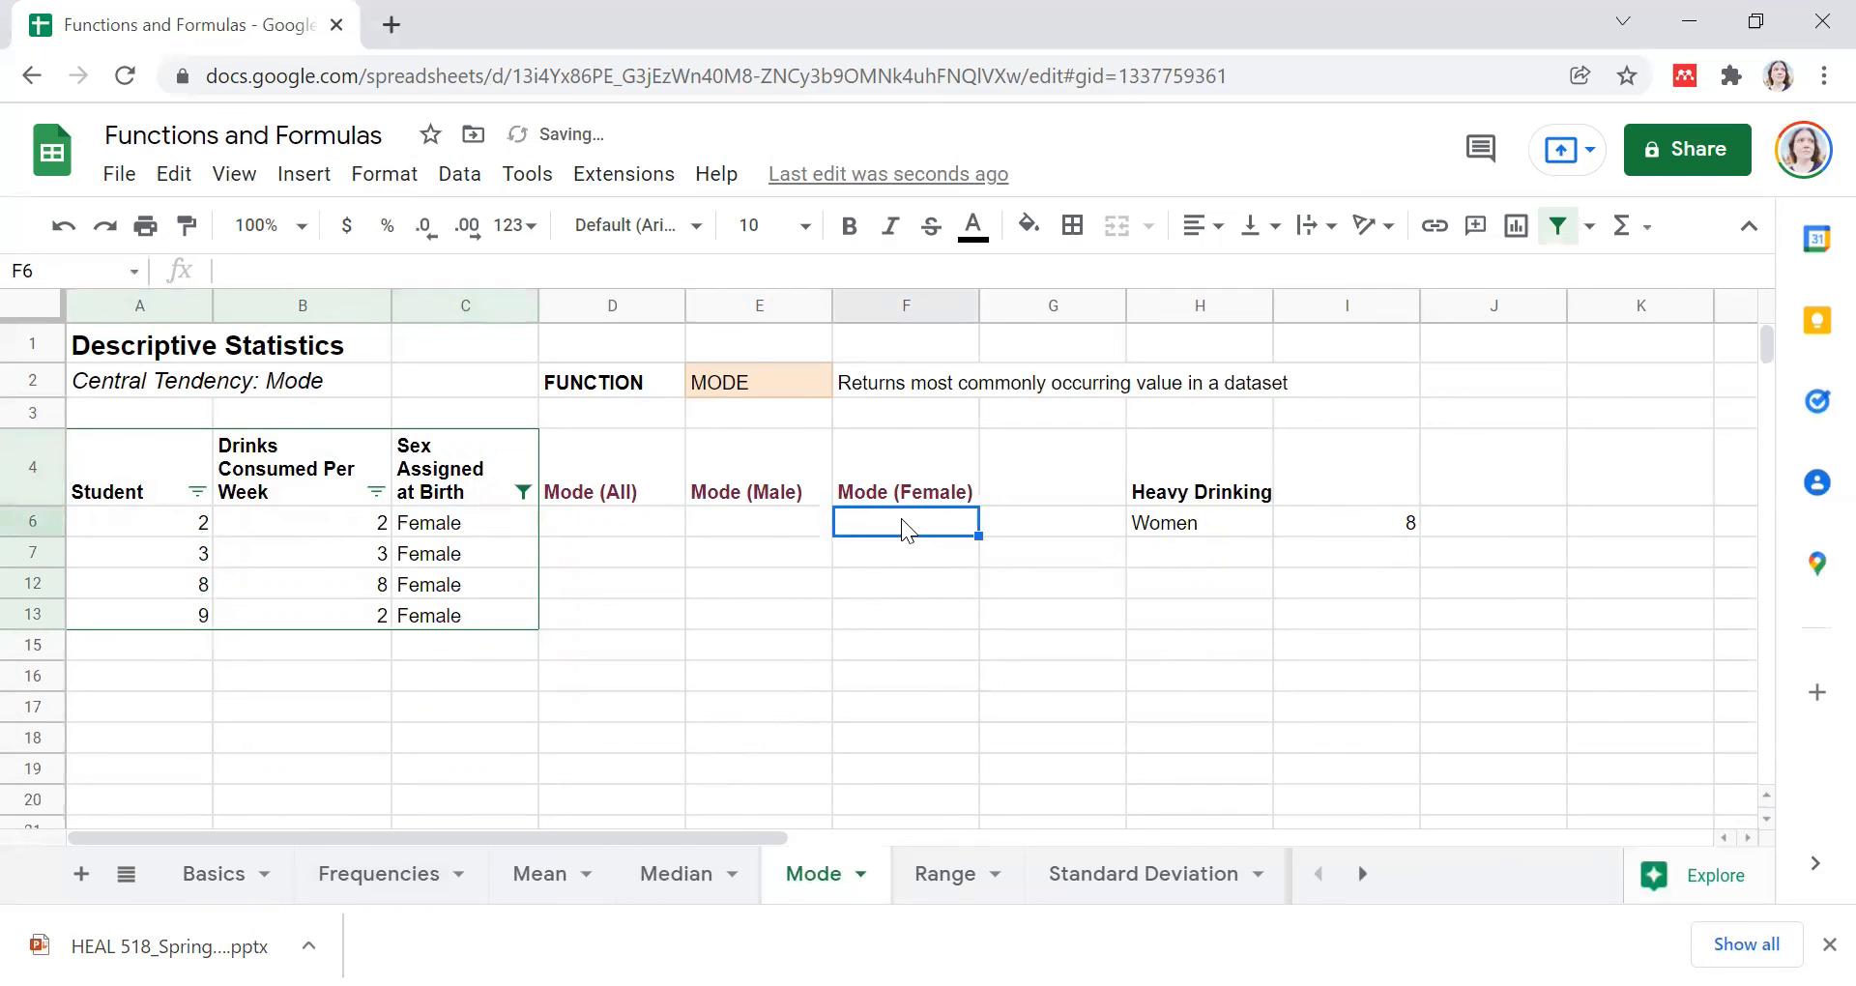
pyautogui.write('=')
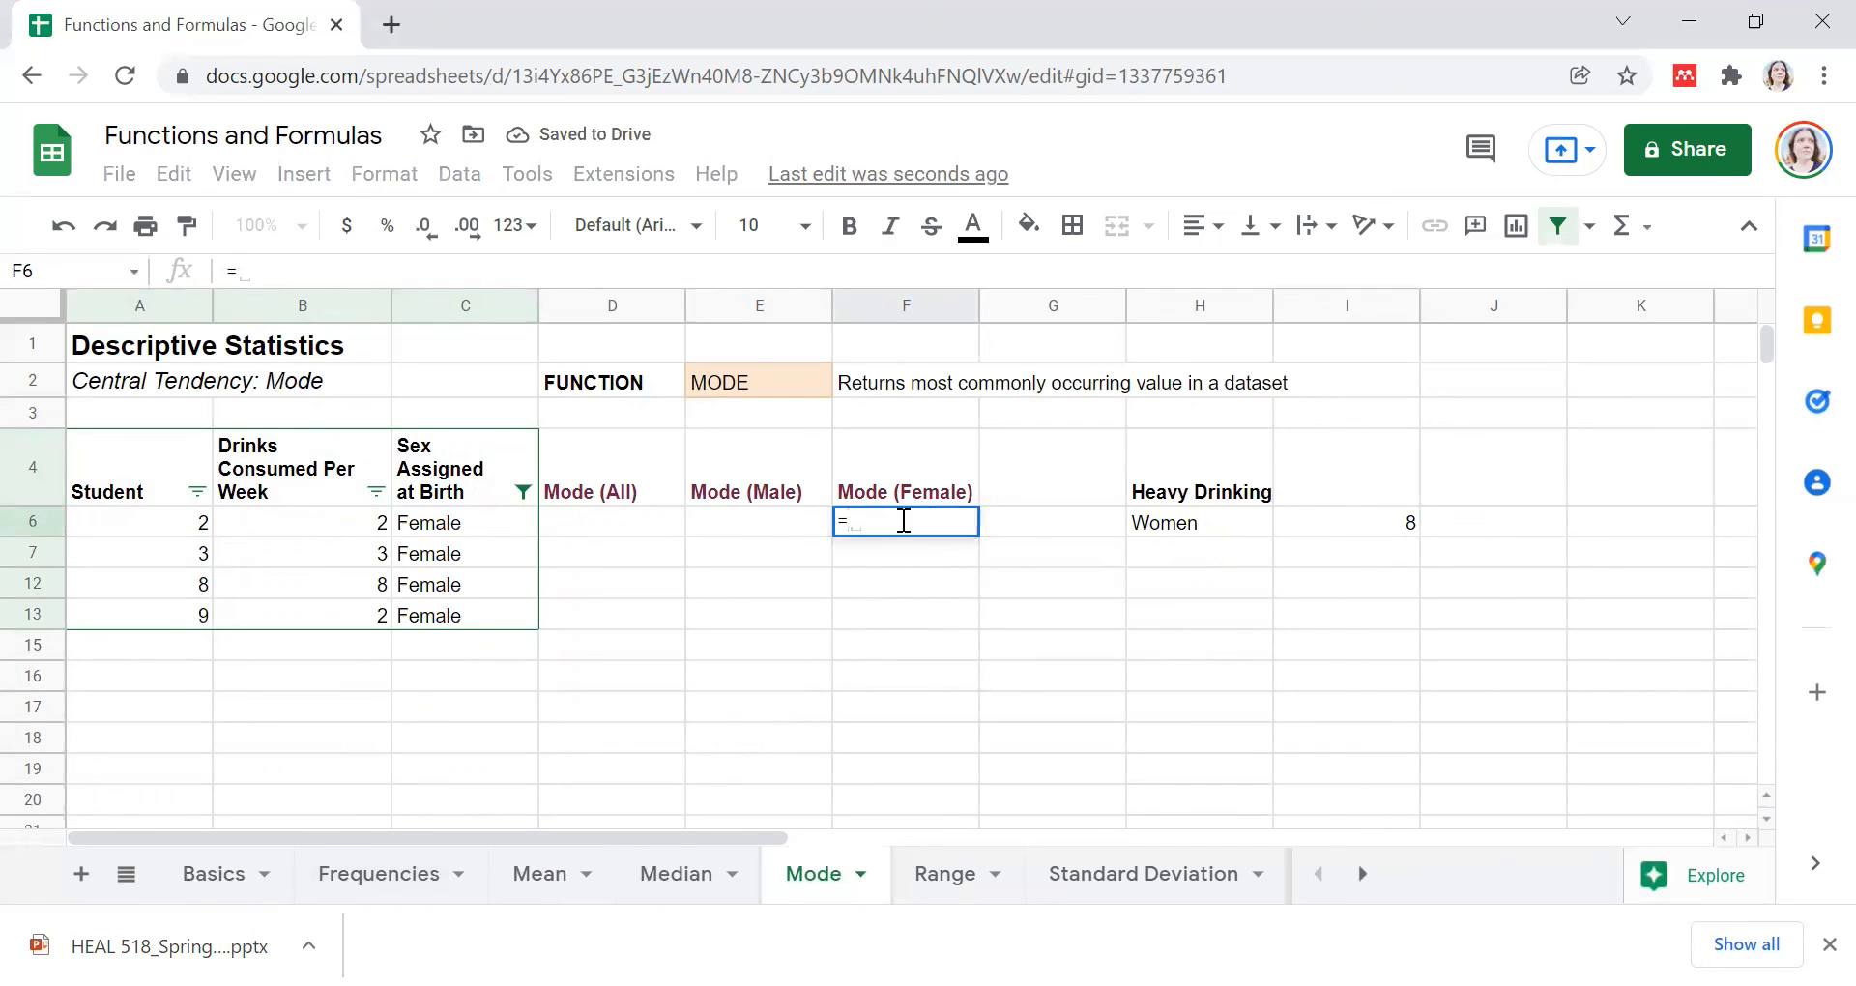
pyautogui.write('mode(')
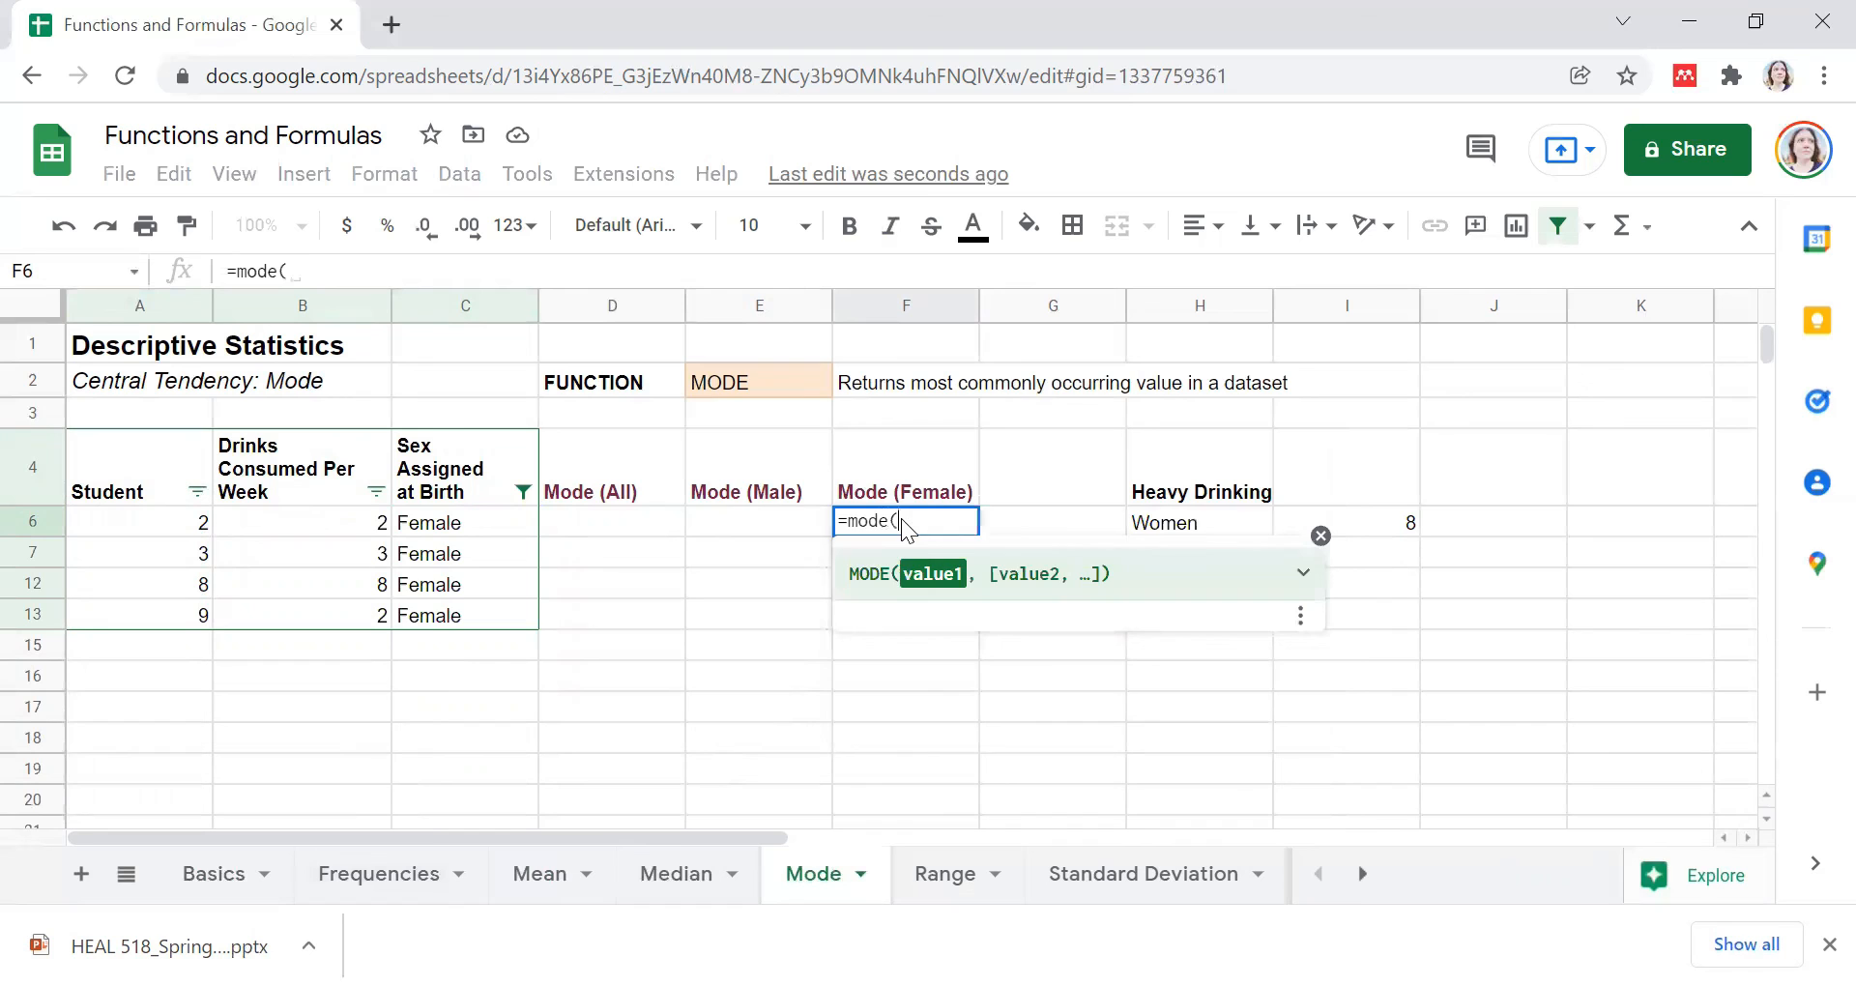
pyautogui.moveTo(322, 523); pyautogui.dragTo(357, 617)
pyautogui.press('Return')
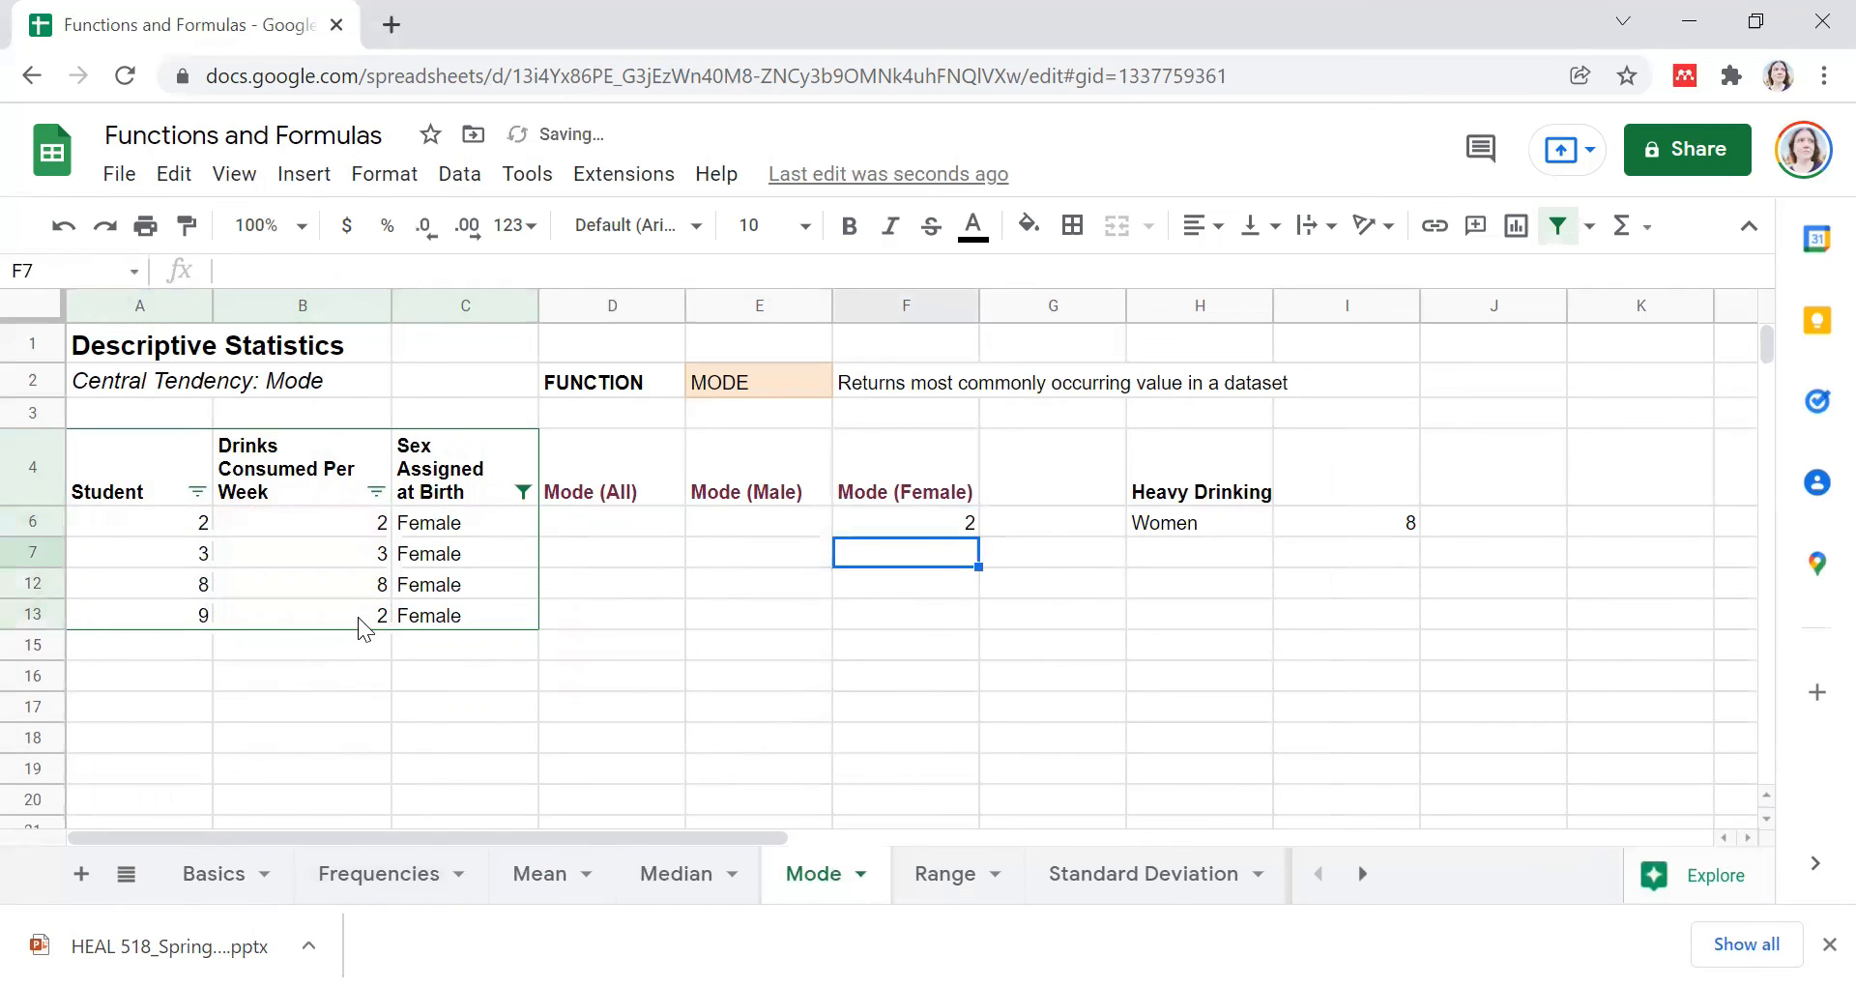
# Step: Review the female students' drinks consumed values in B6:B13 against the Mode (Female) result
pyautogui.moveTo(947, 686); pyautogui.dragTo(941, 707)
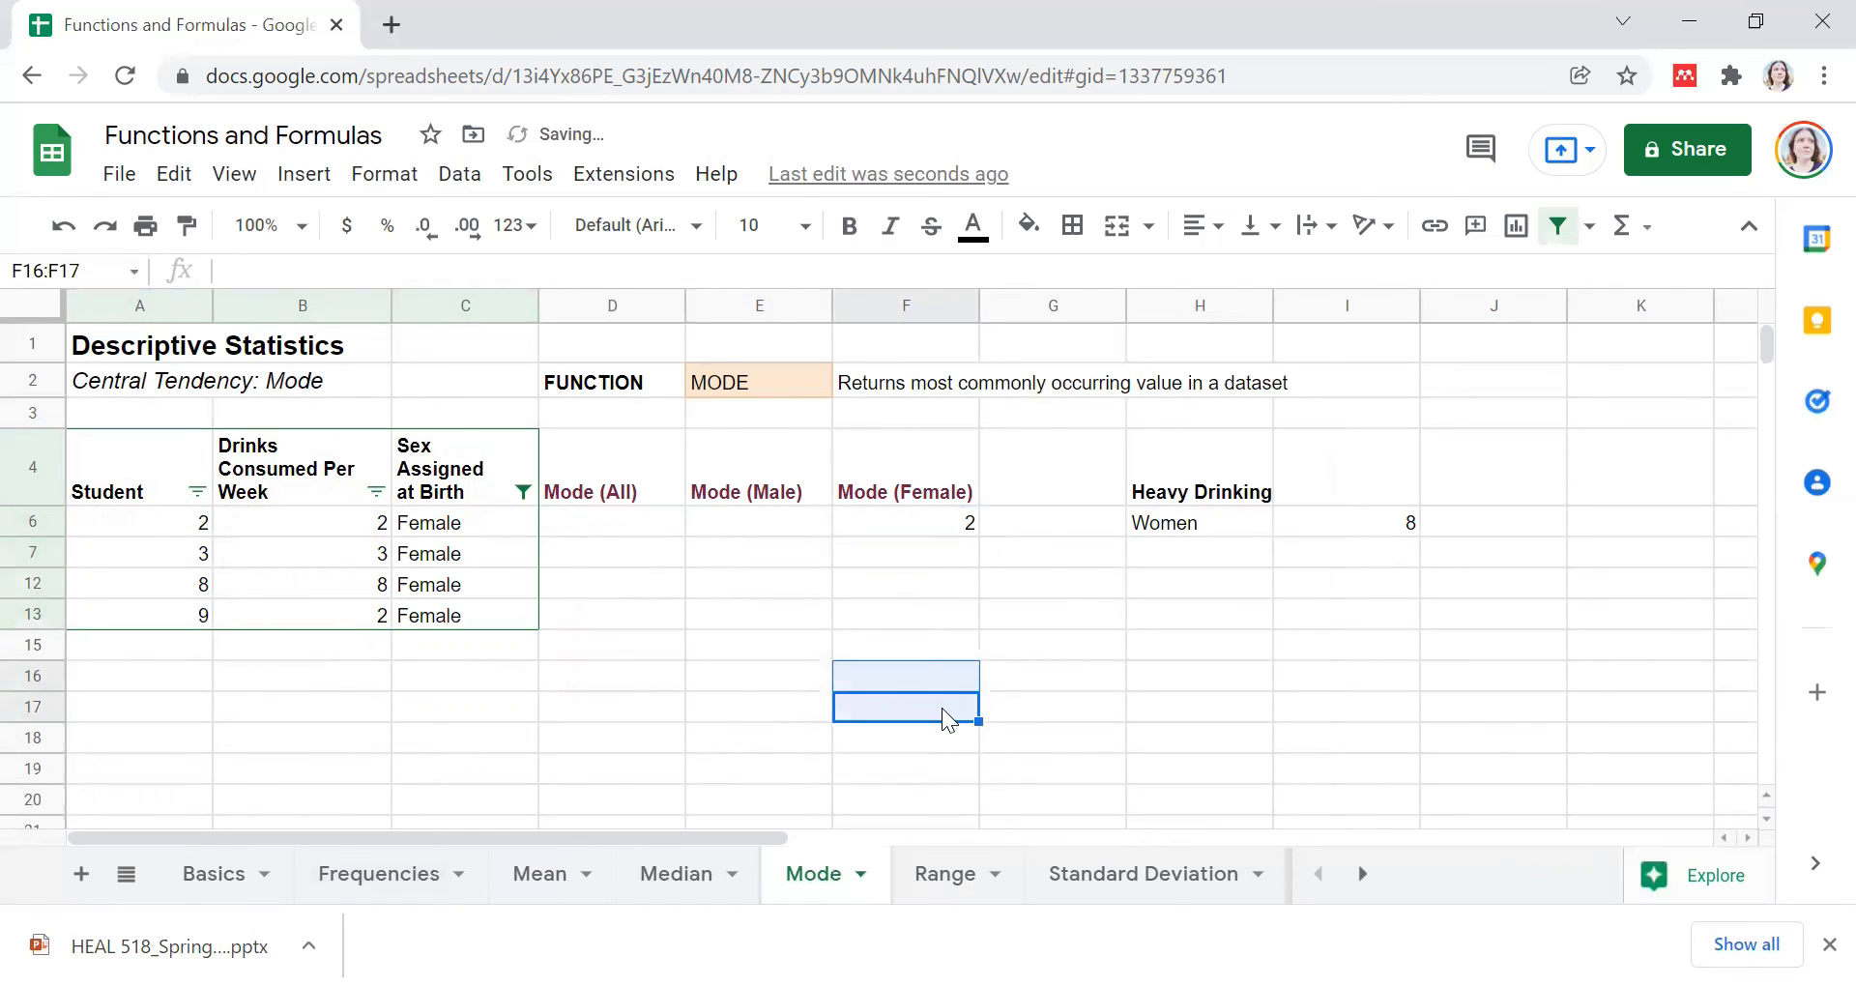
pyautogui.click(719, 531)
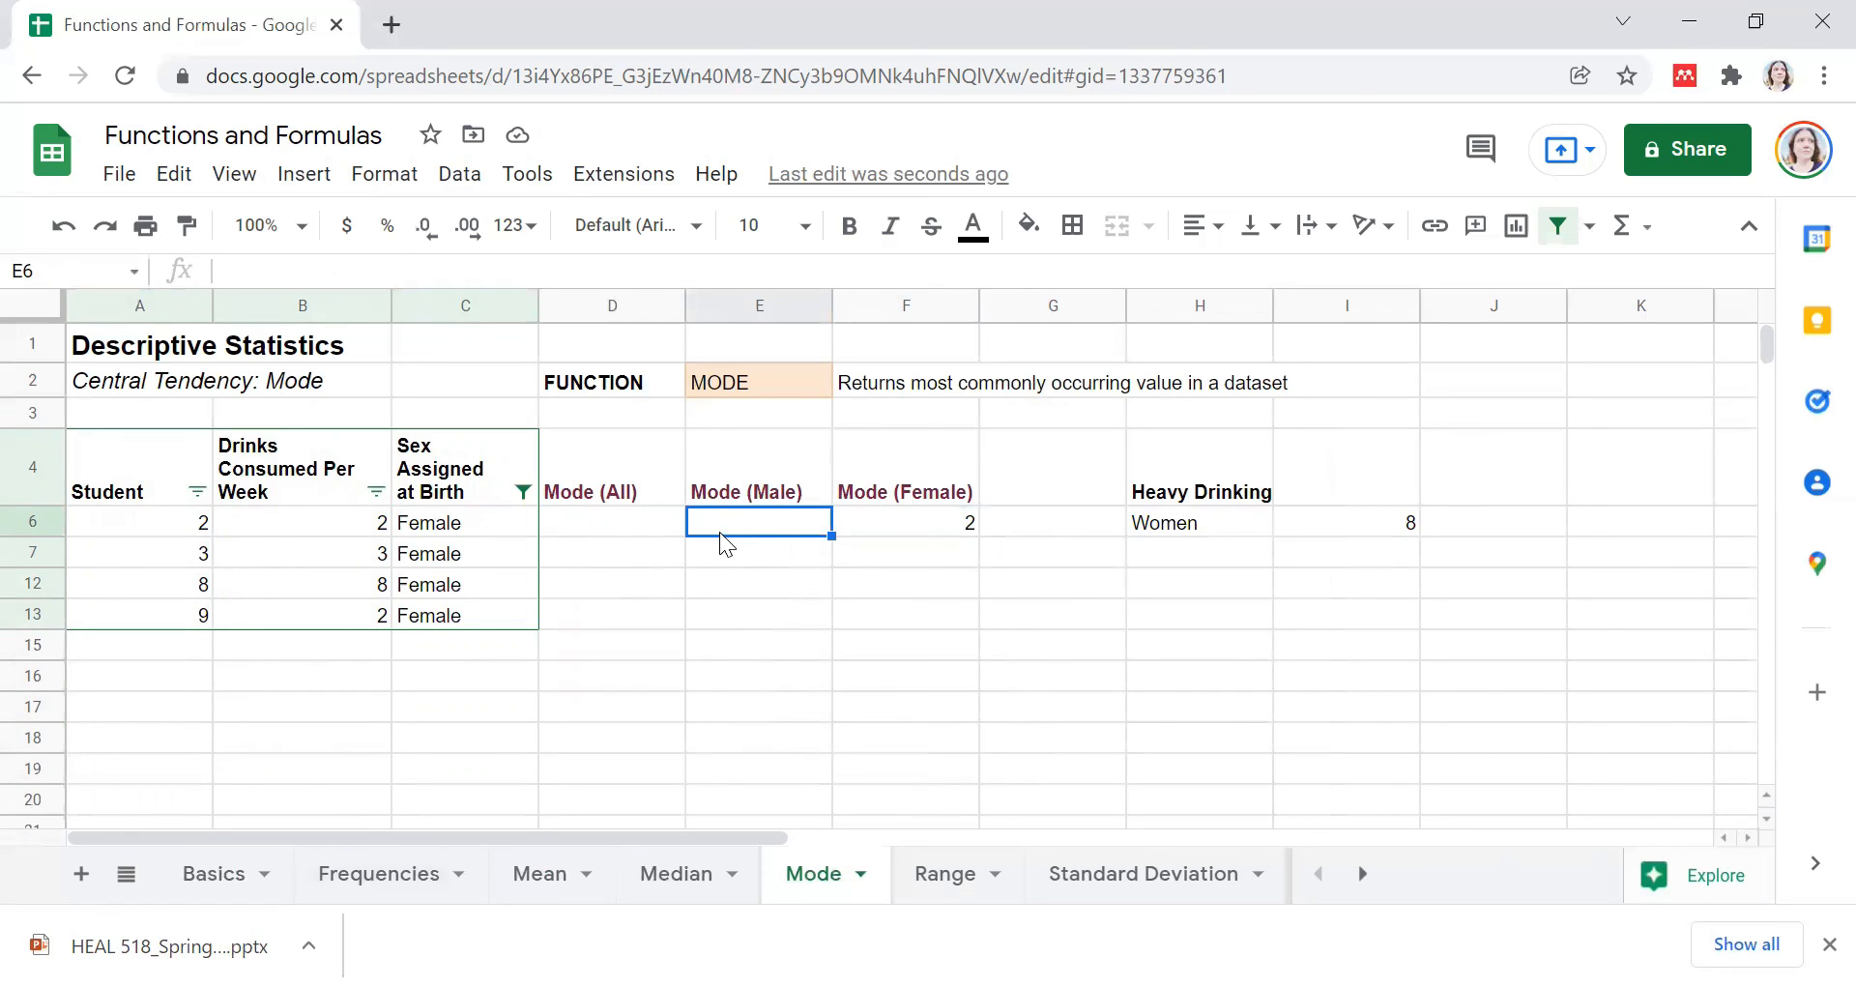
pyautogui.click(975, 720)
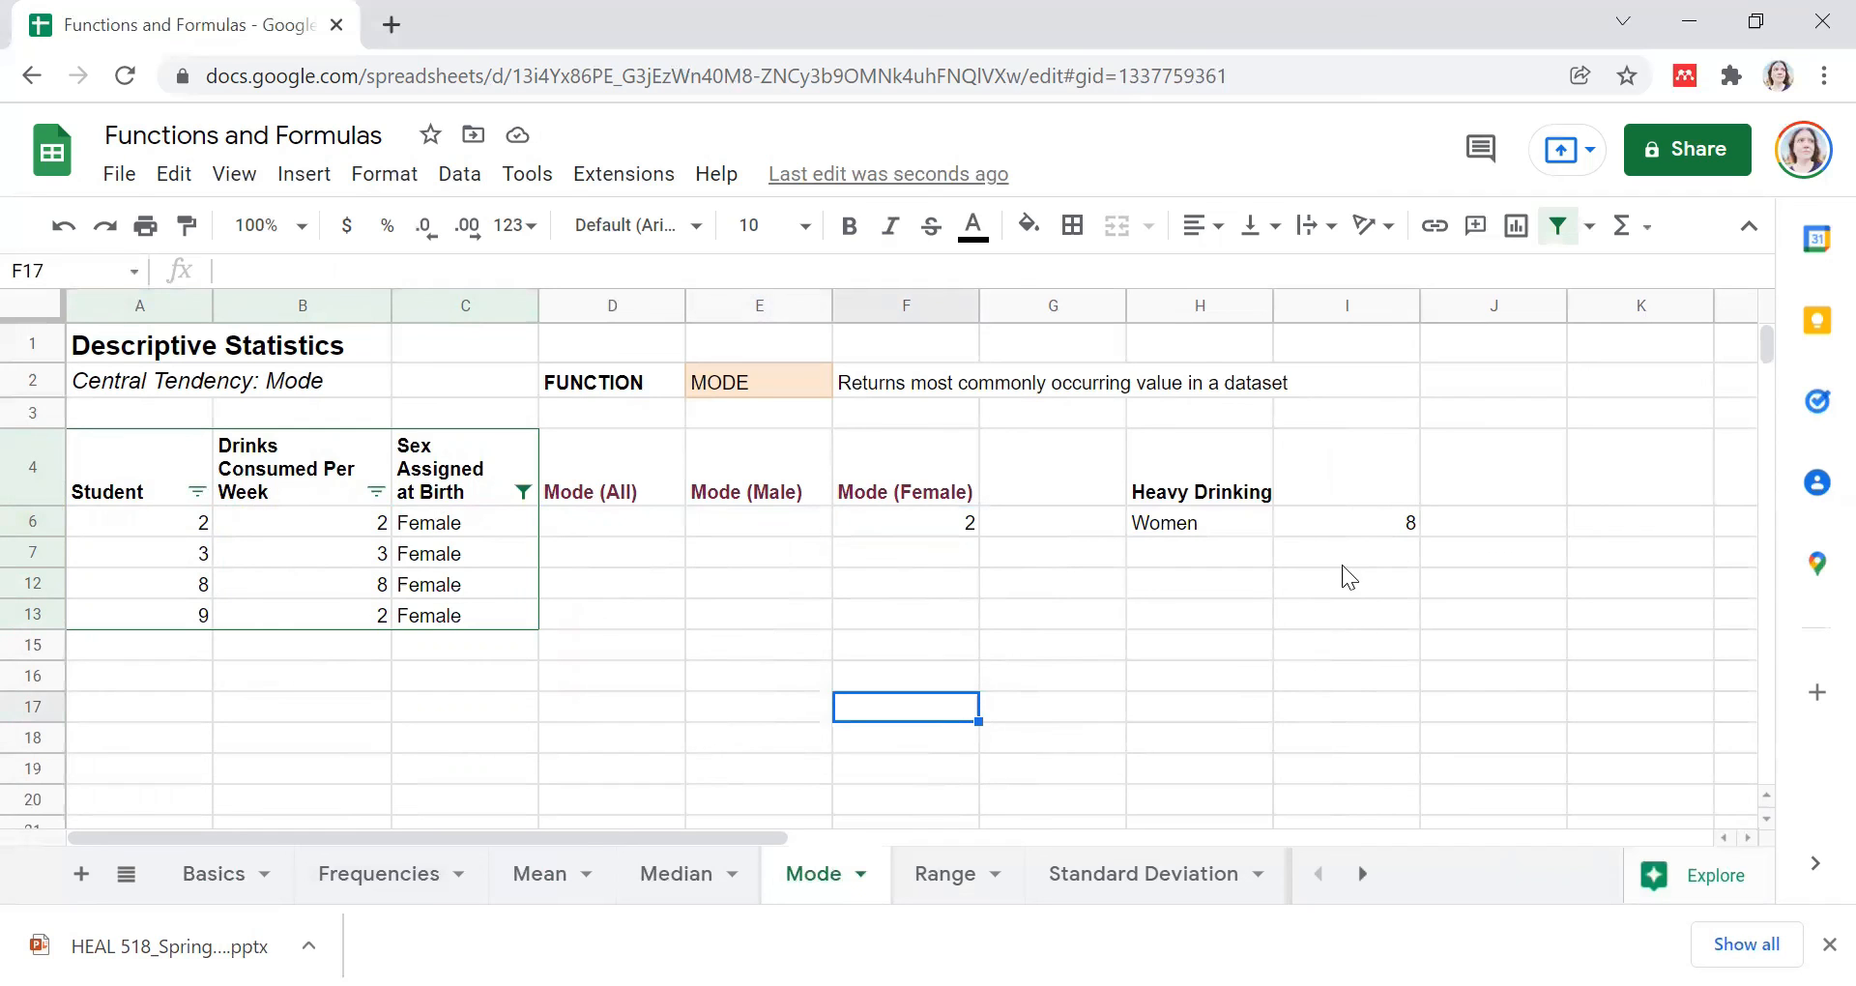
pyautogui.click(509, 716)
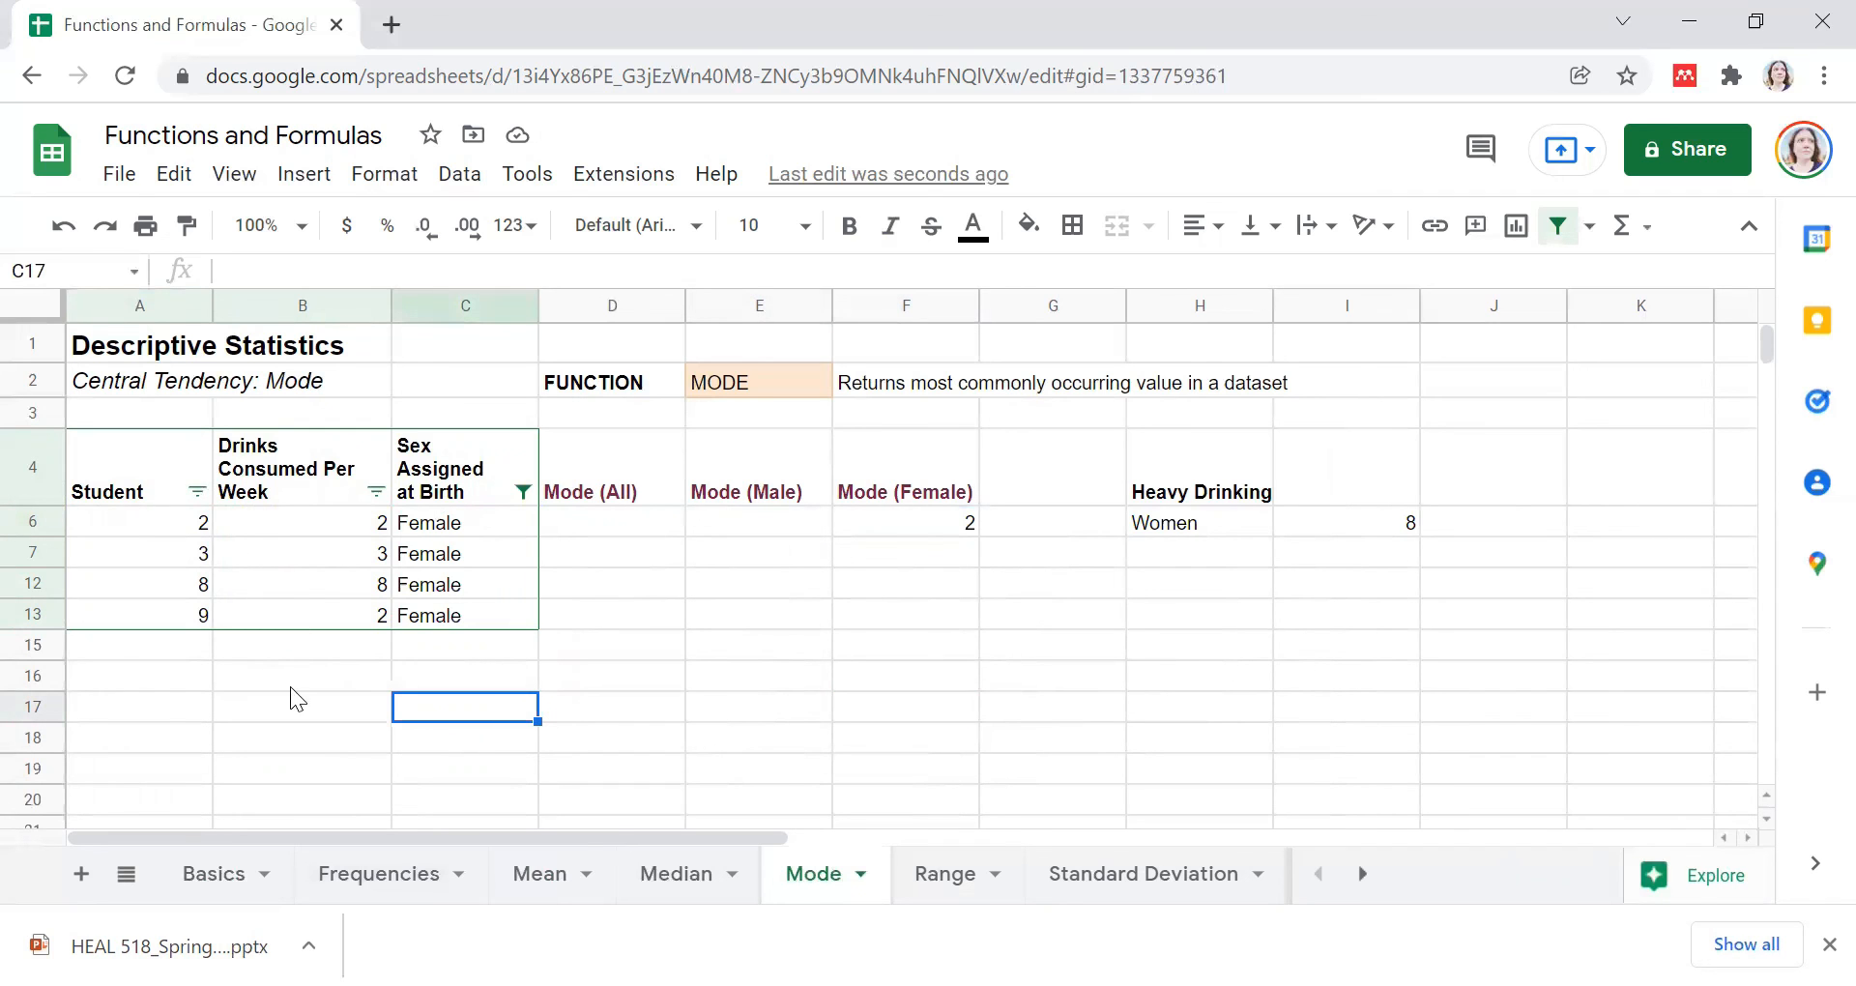
pyautogui.moveTo(261, 520); pyautogui.dragTo(282, 620)
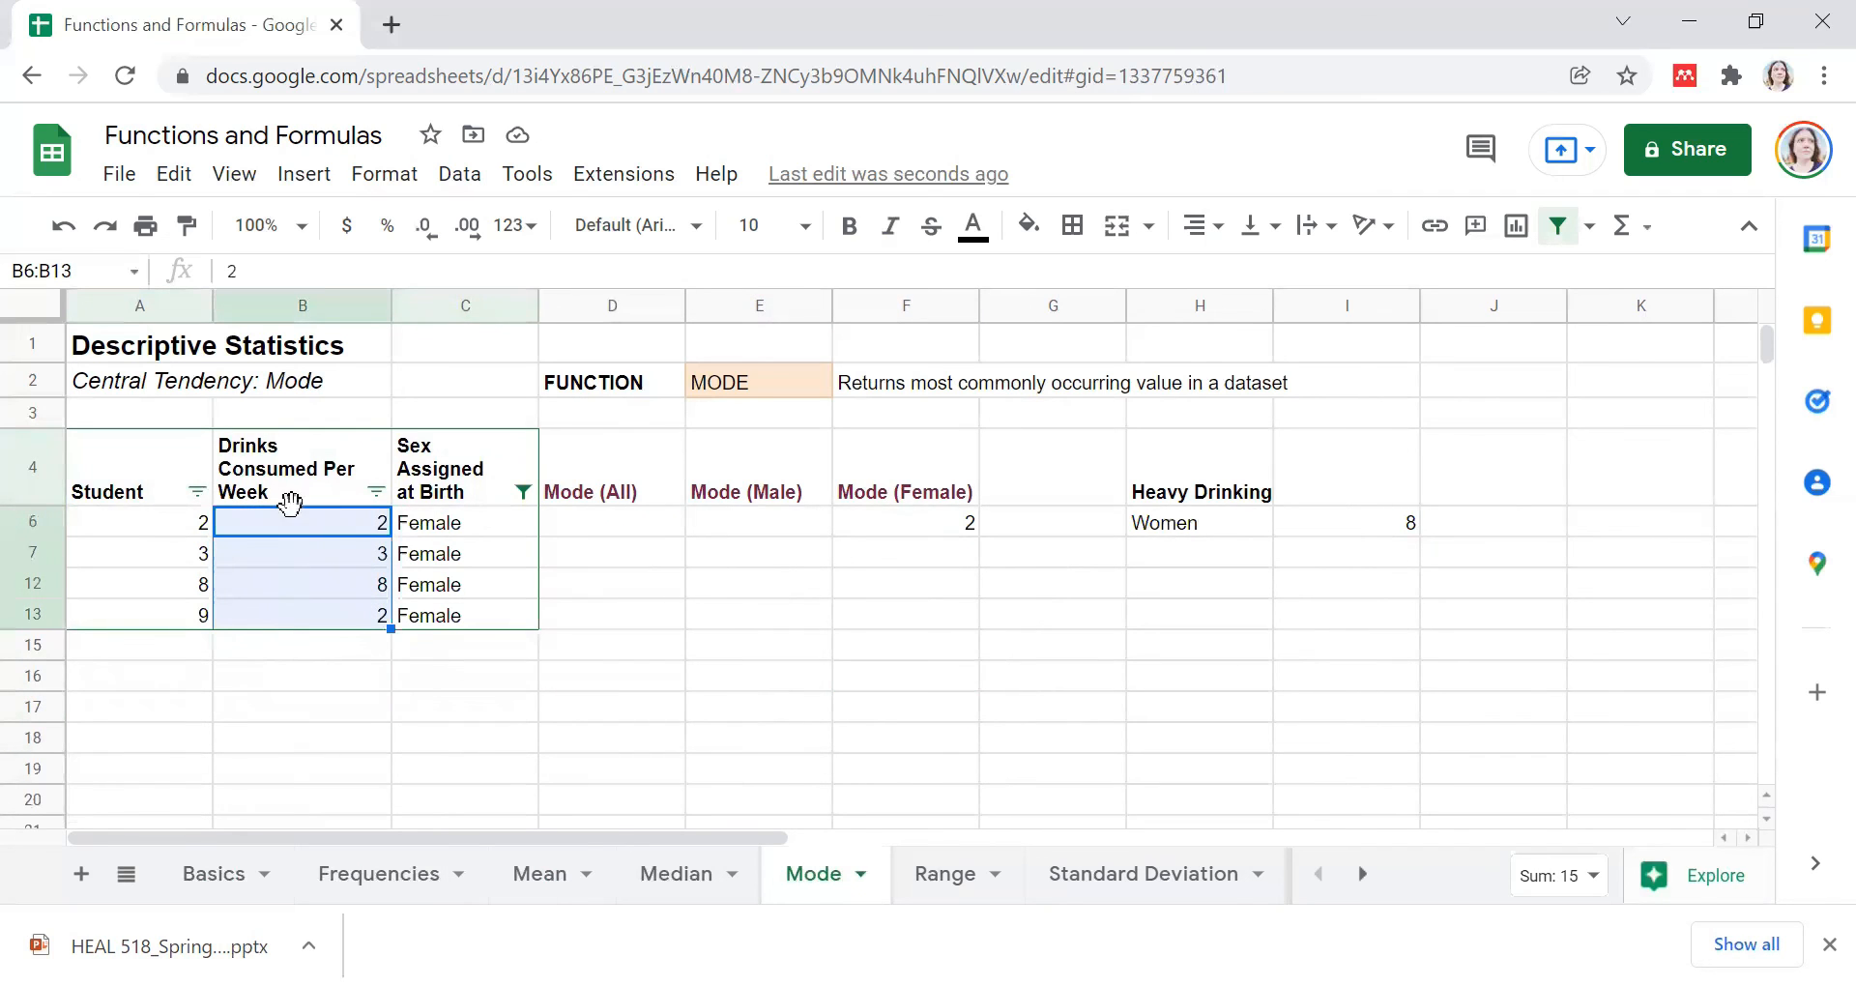
pyautogui.click(669, 730)
# Step: Open the Range sheet and review its MAX and MIN functions and the Range label
pyautogui.hotkey('ctrl', 'shift', 'pagedown')
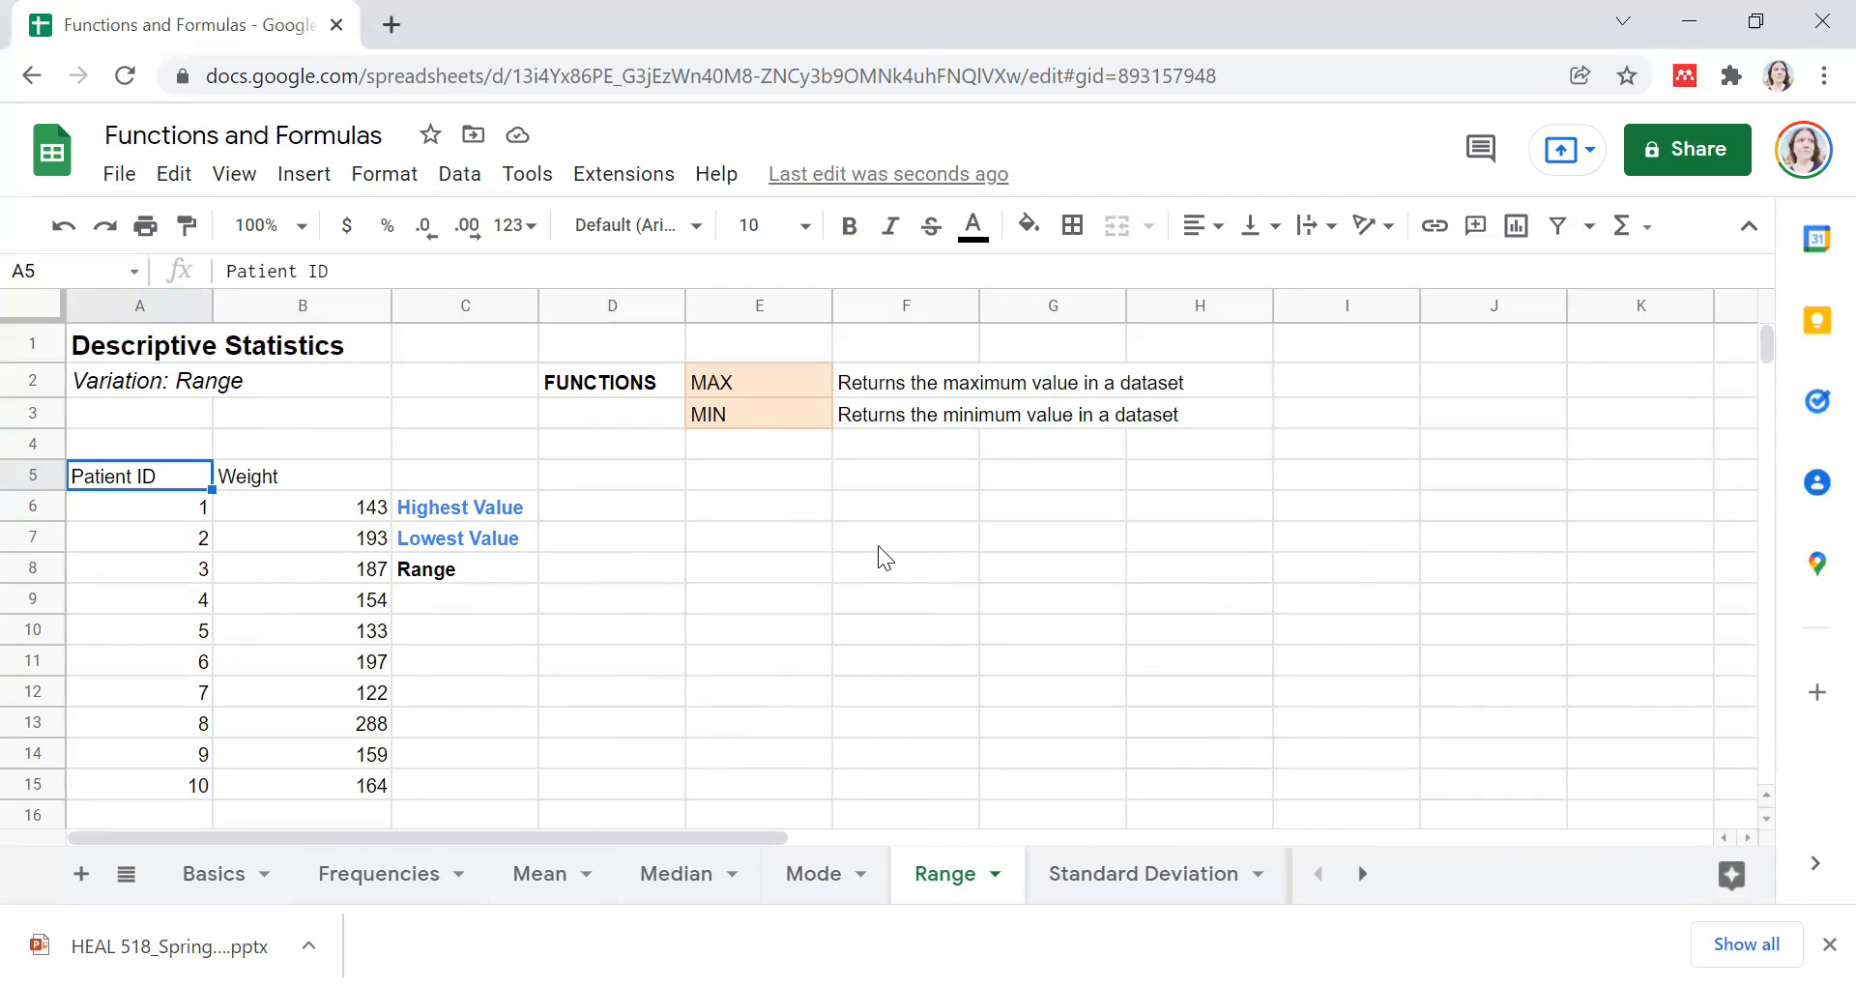
pyautogui.click(736, 379)
pyautogui.click(725, 419)
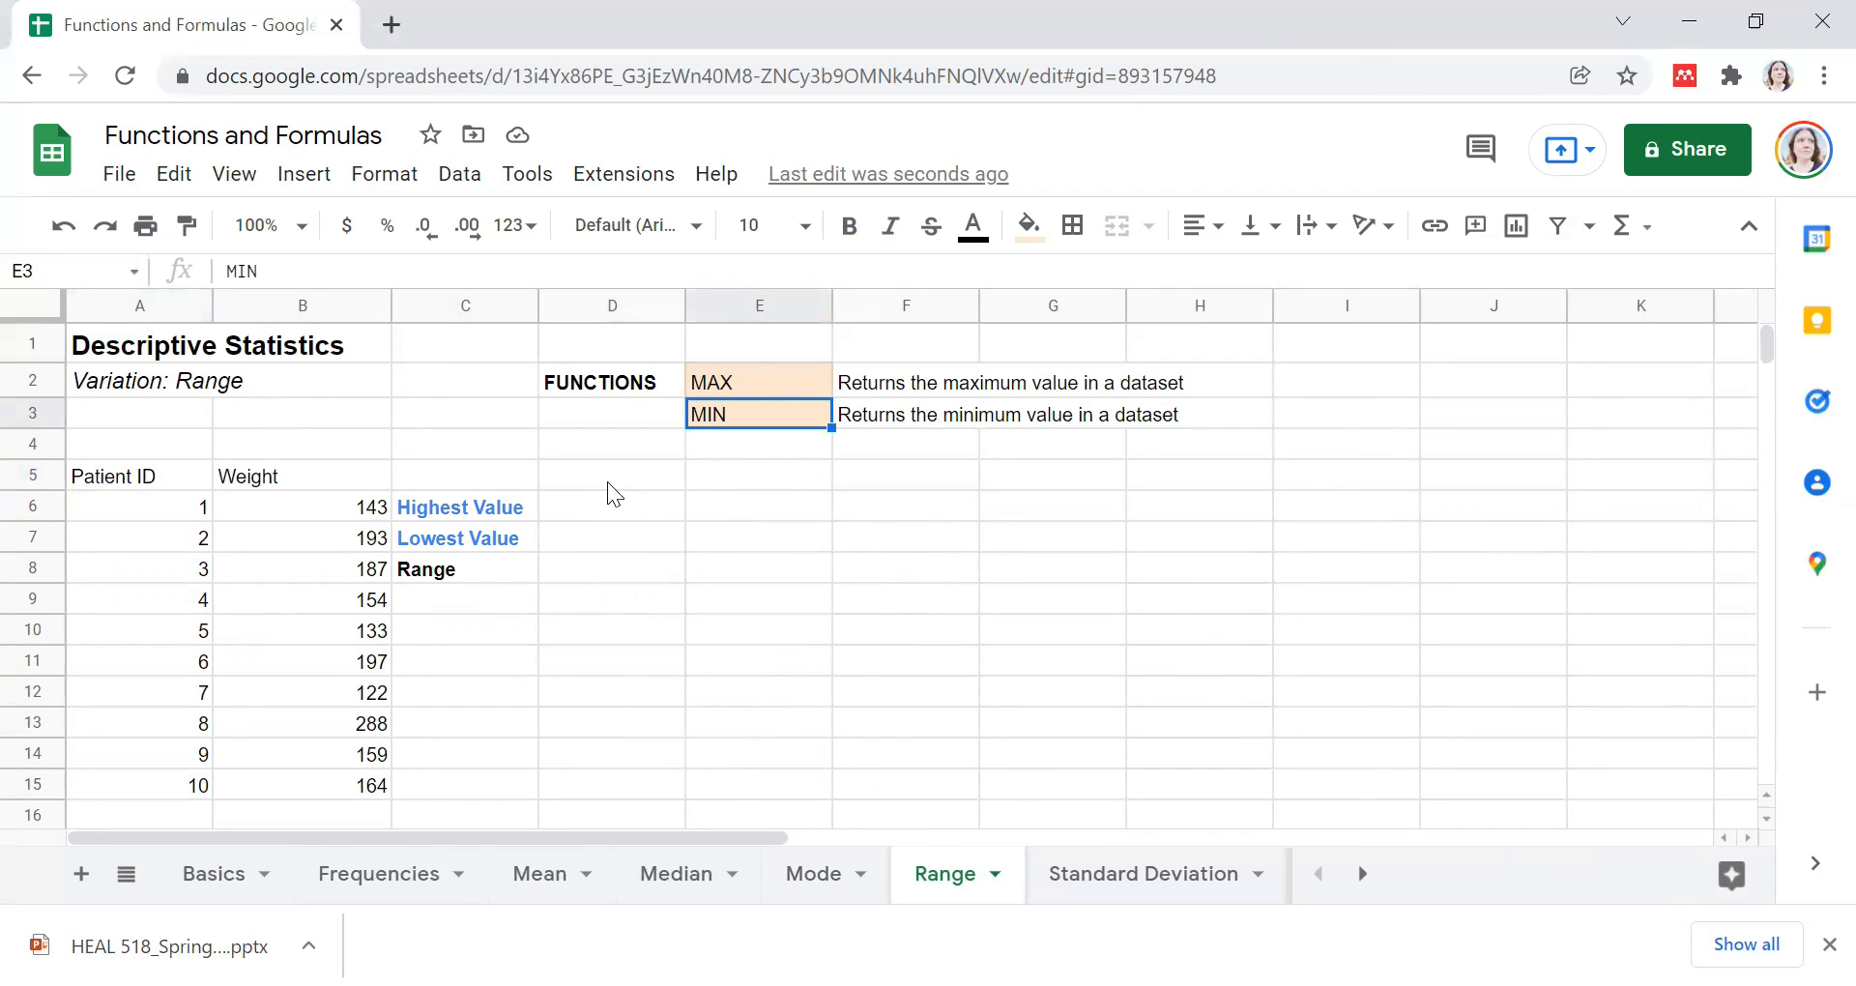
pyautogui.click(460, 571)
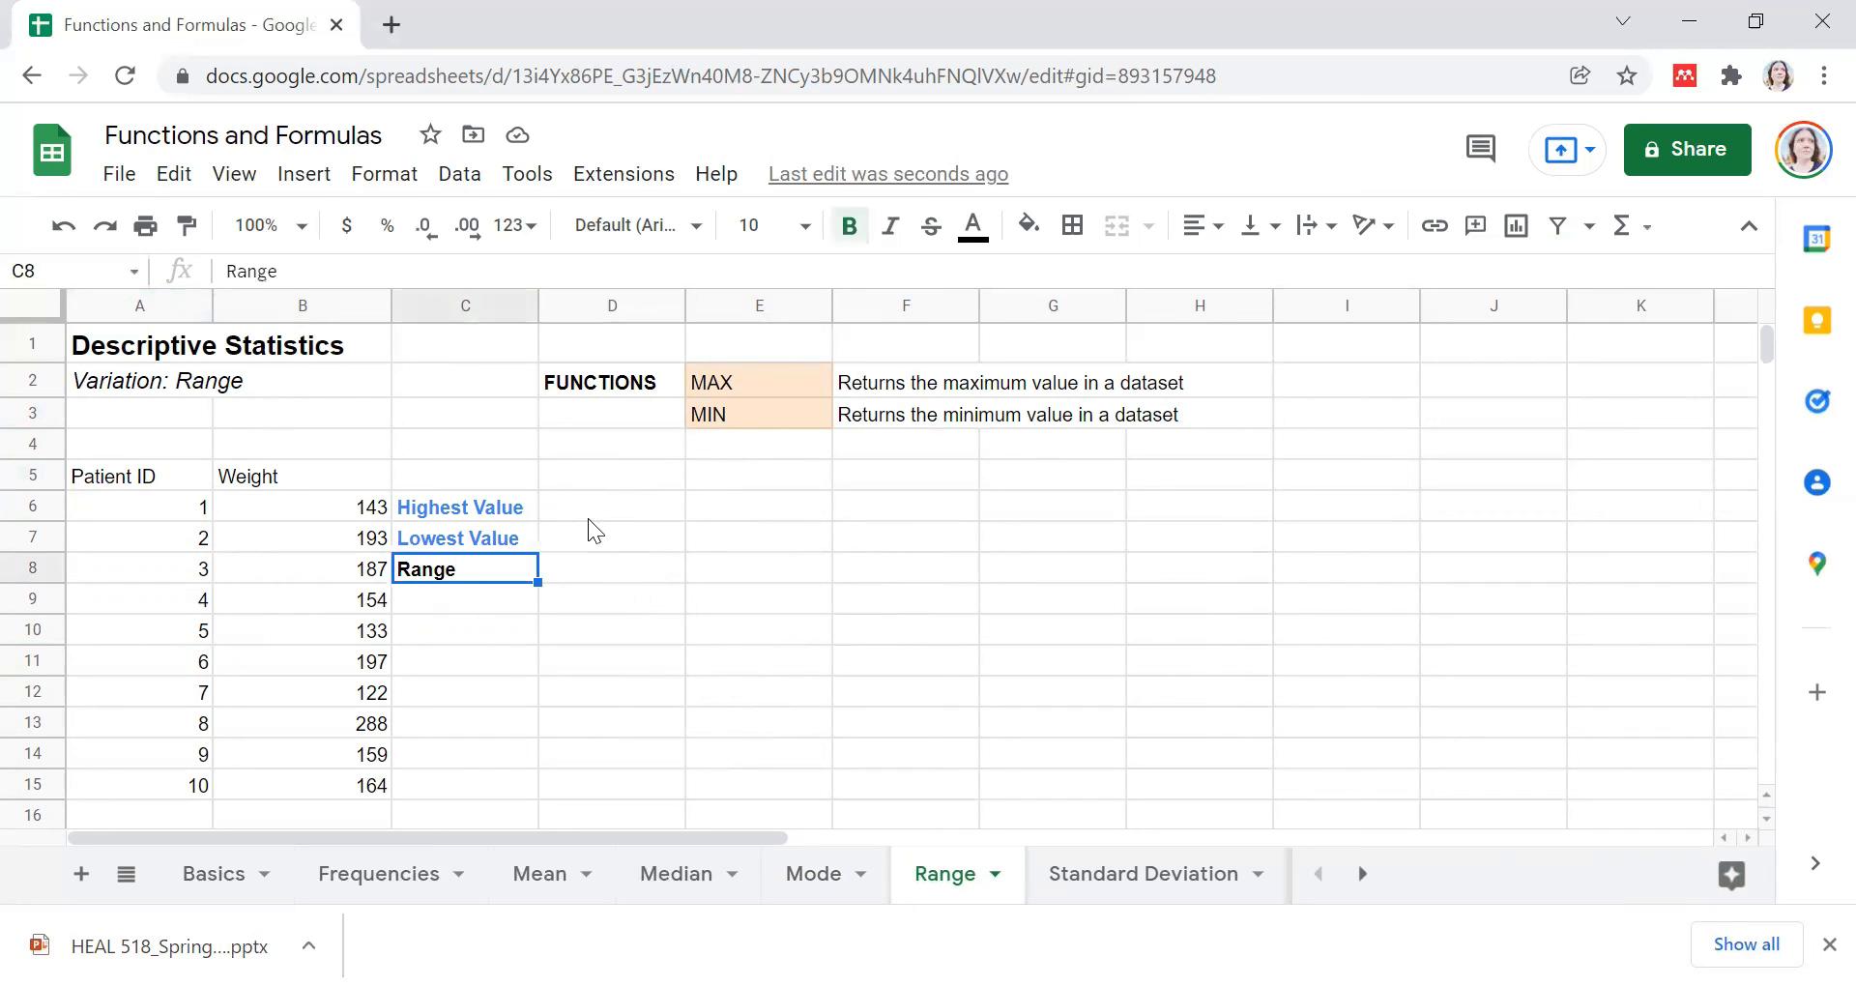
# Step: Enter a MAX formula over the weights B6:B15 in D6 to find the highest value
pyautogui.click(588, 505)
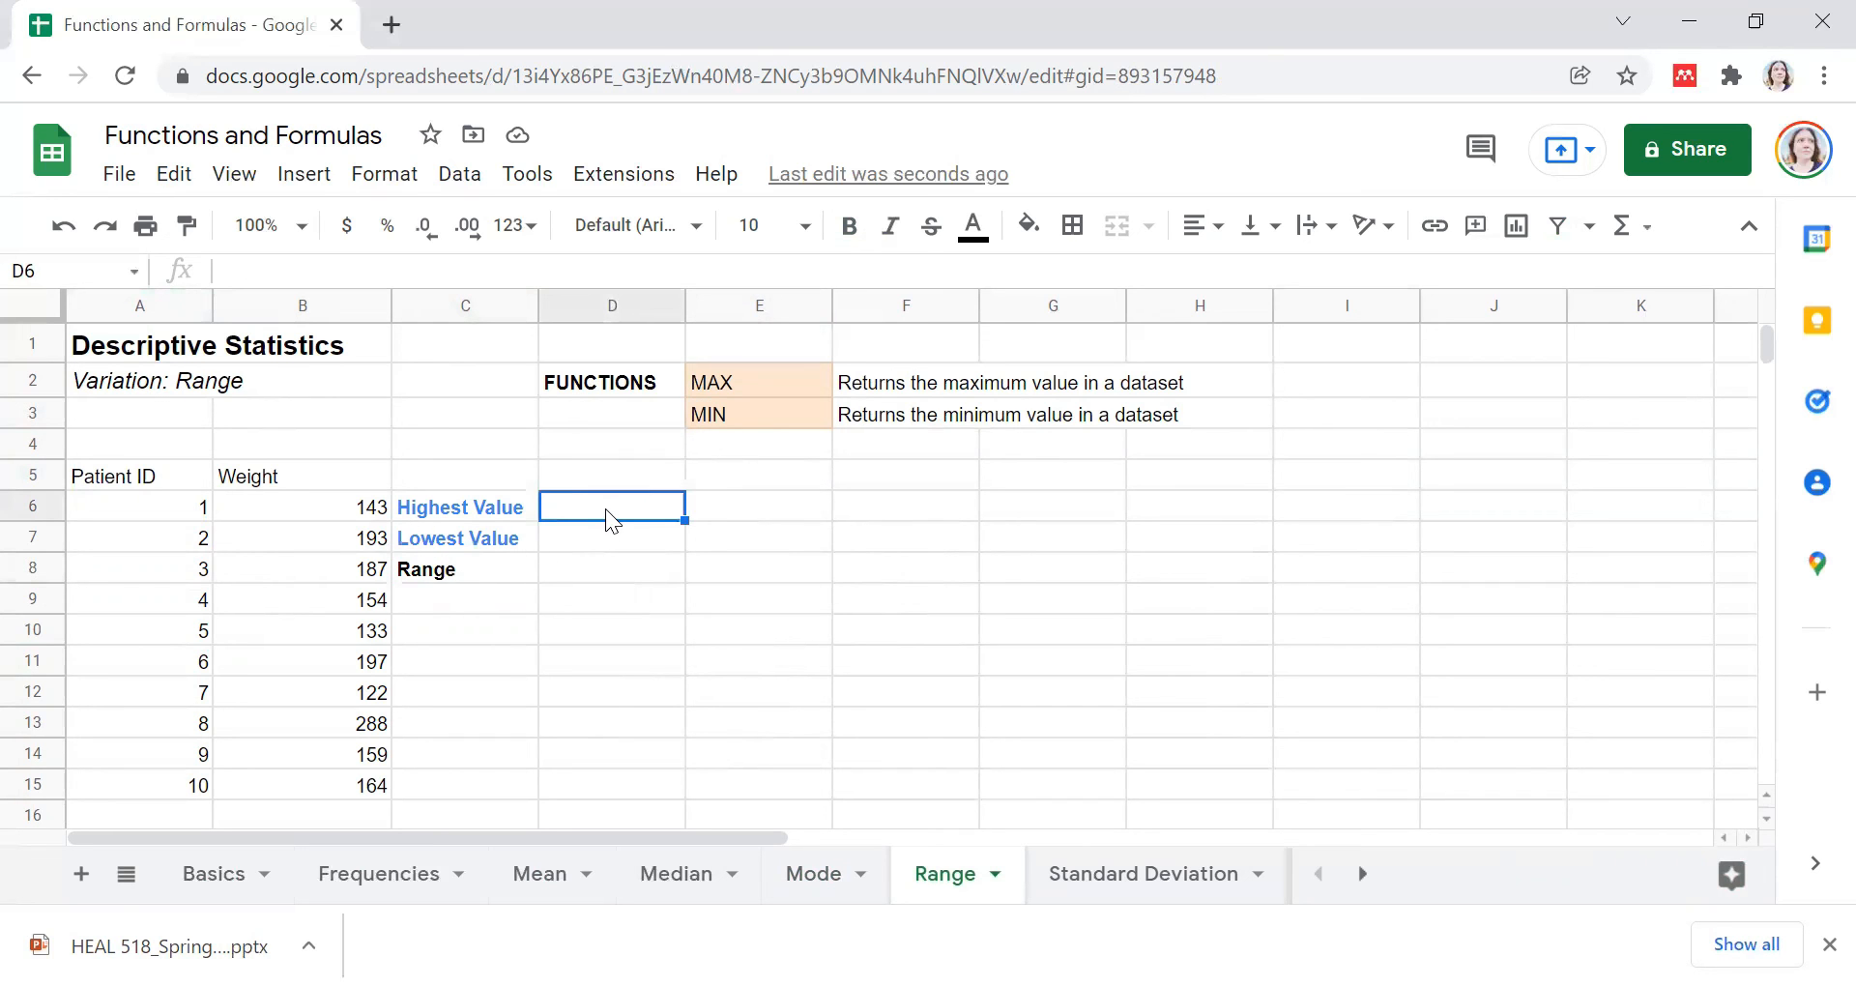
pyautogui.write('=')
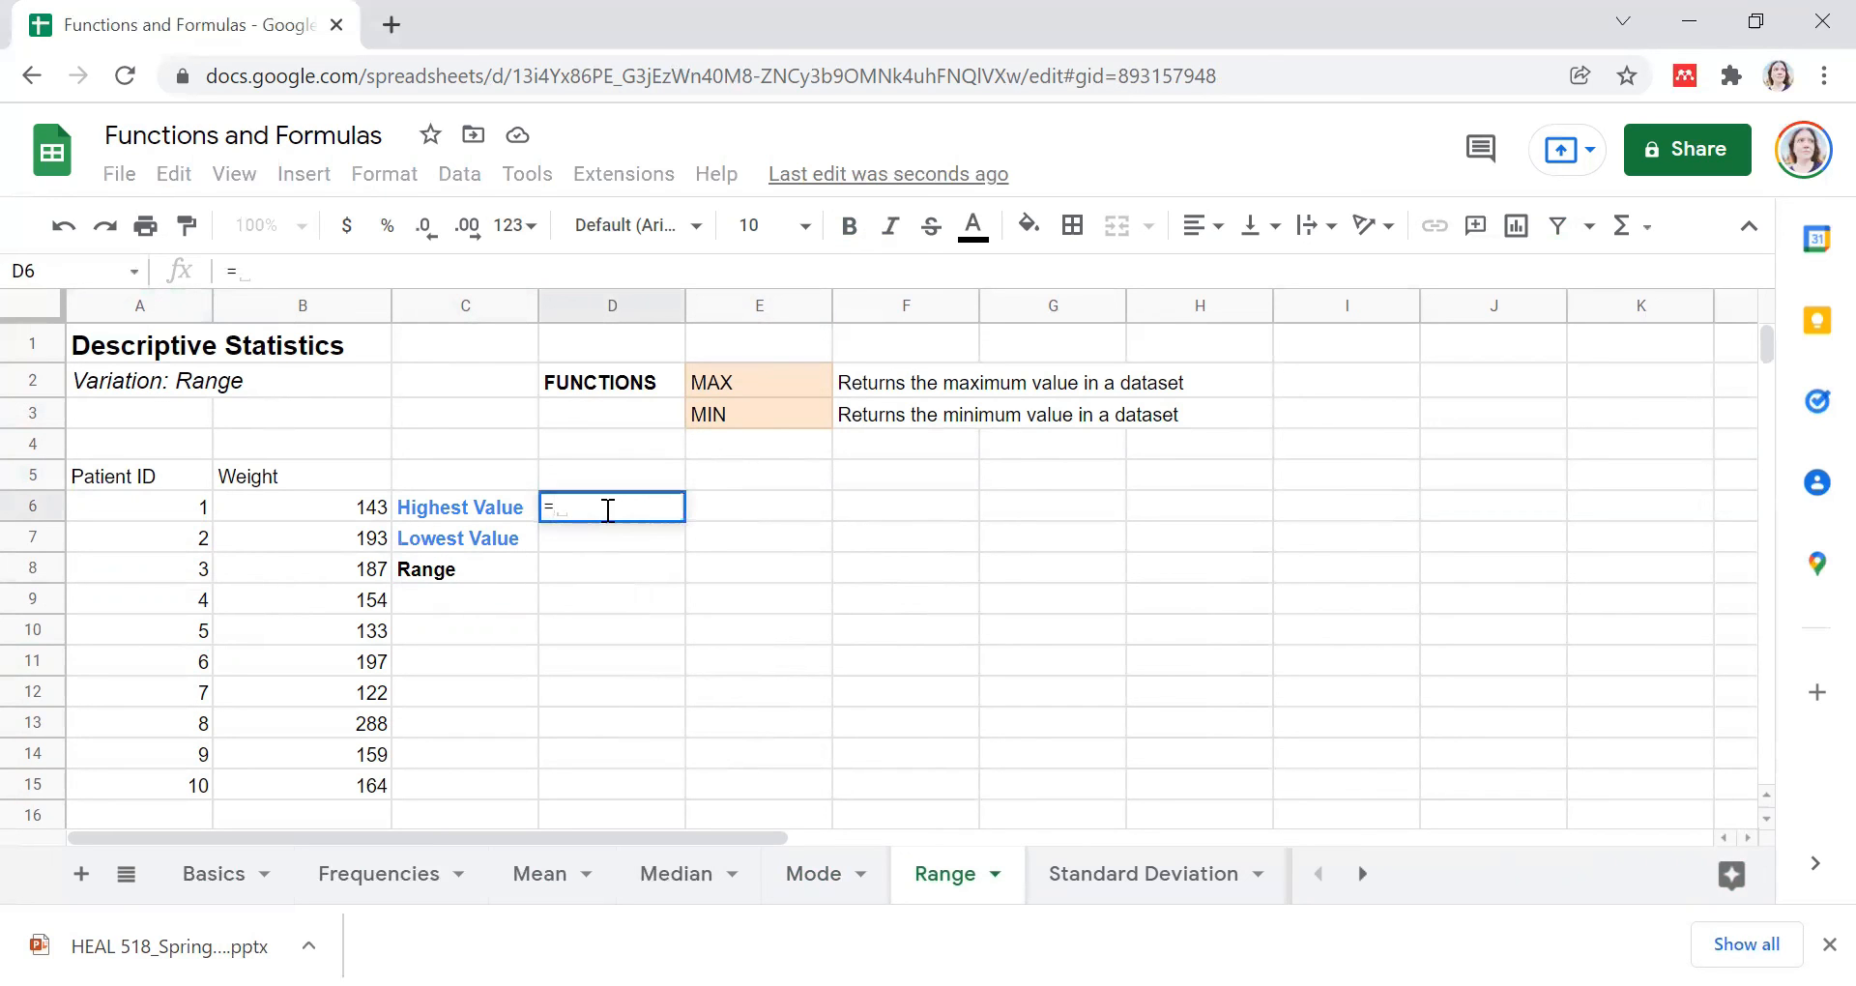
pyautogui.write('max')
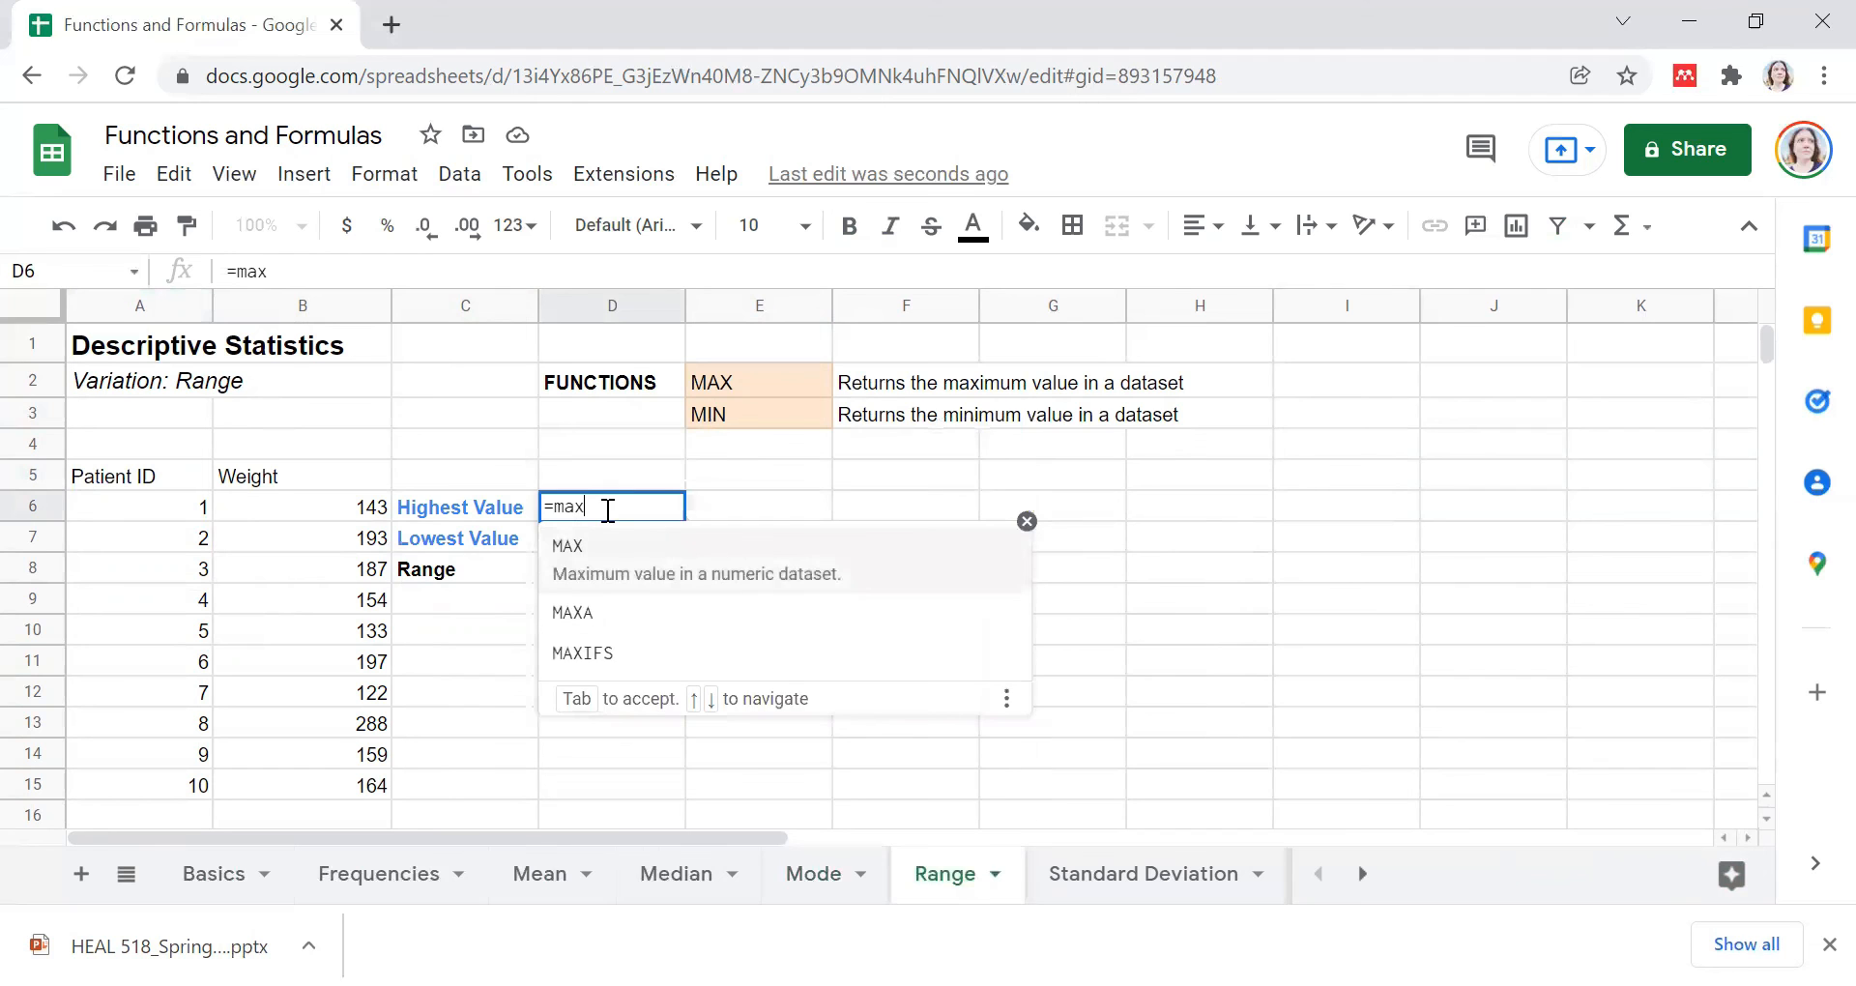
pyautogui.write('(')
pyautogui.moveTo(313, 507); pyautogui.dragTo(370, 788)
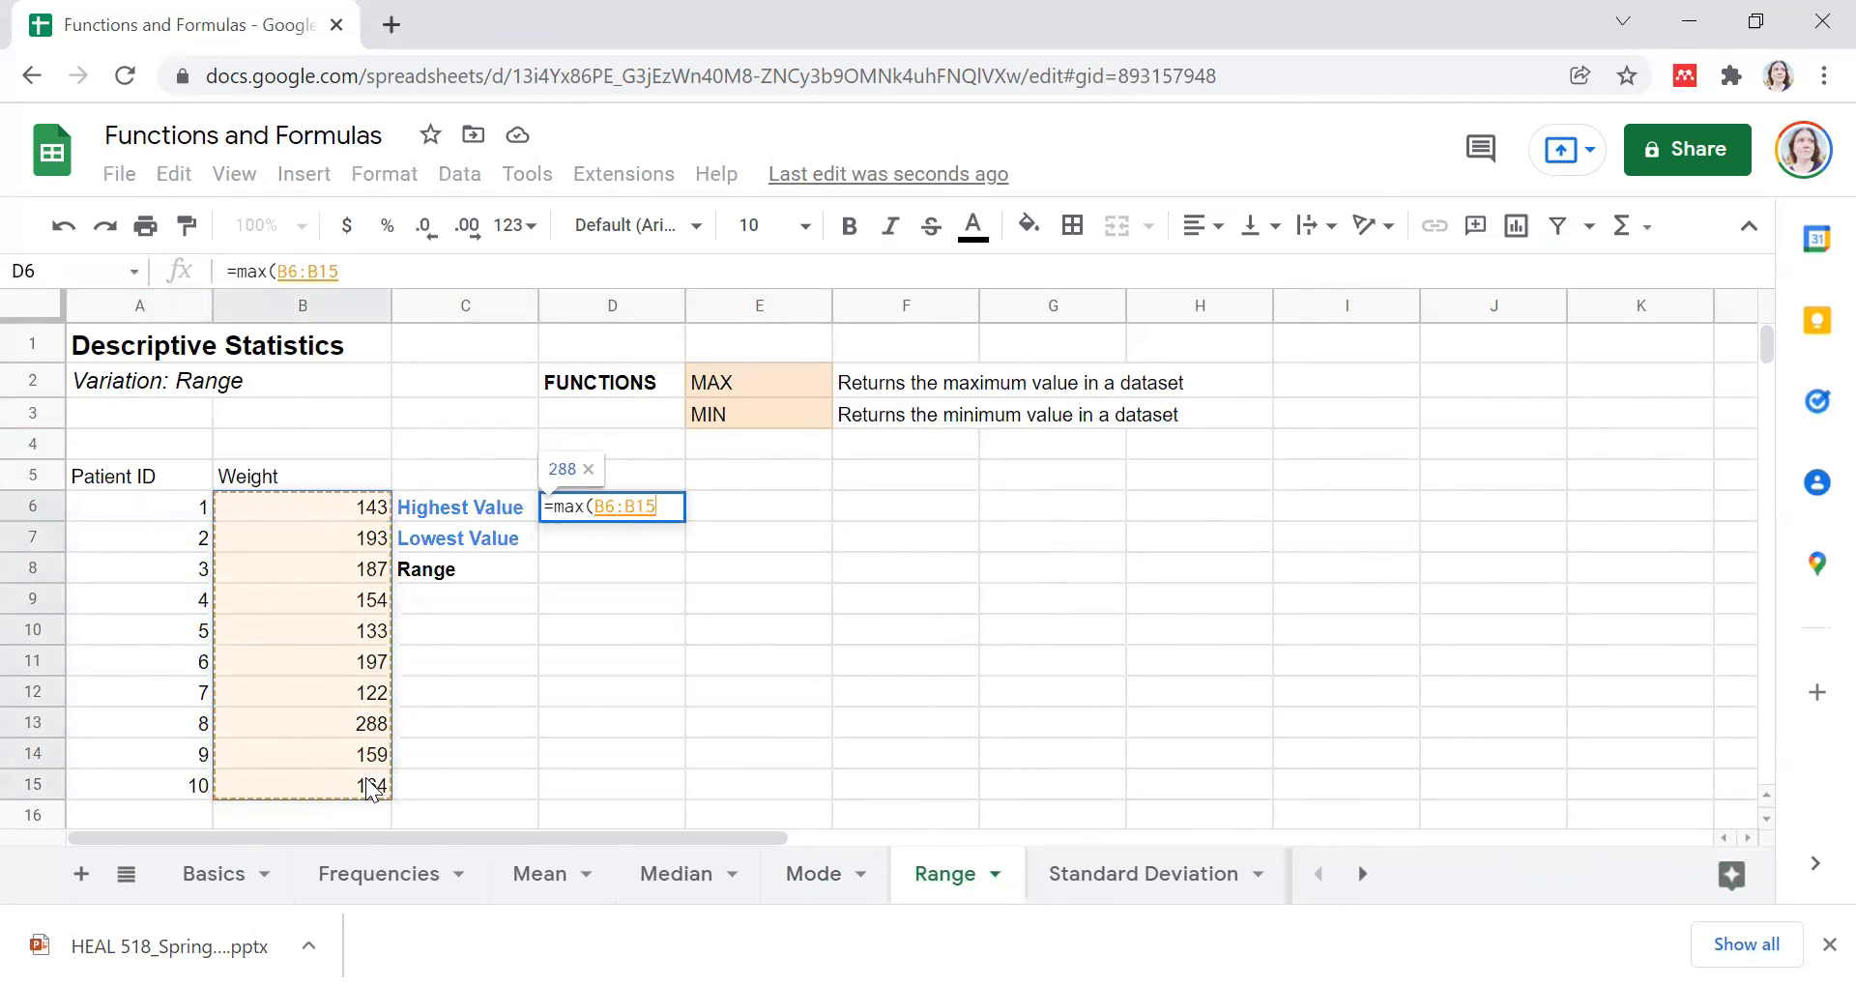
pyautogui.press('Return')
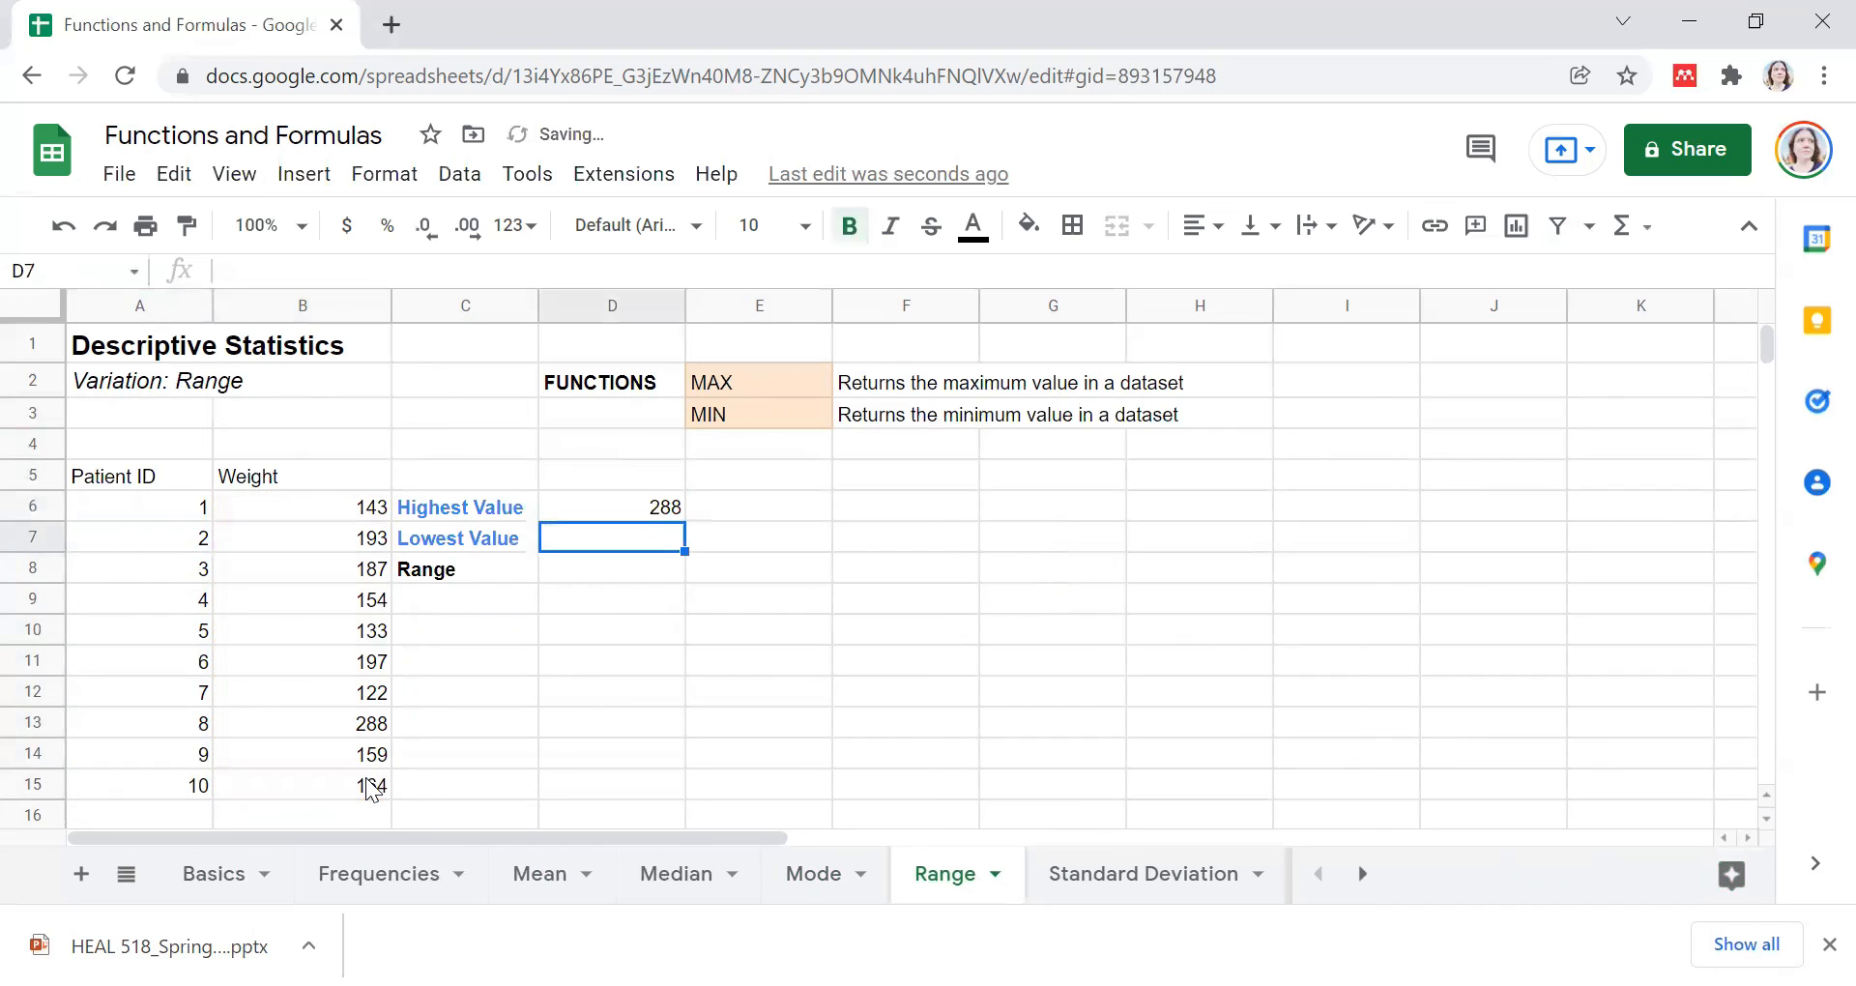
# Step: Enter a MIN formula over the weights B6:B15 in D7 to find the lowest value
pyautogui.write('=mi')
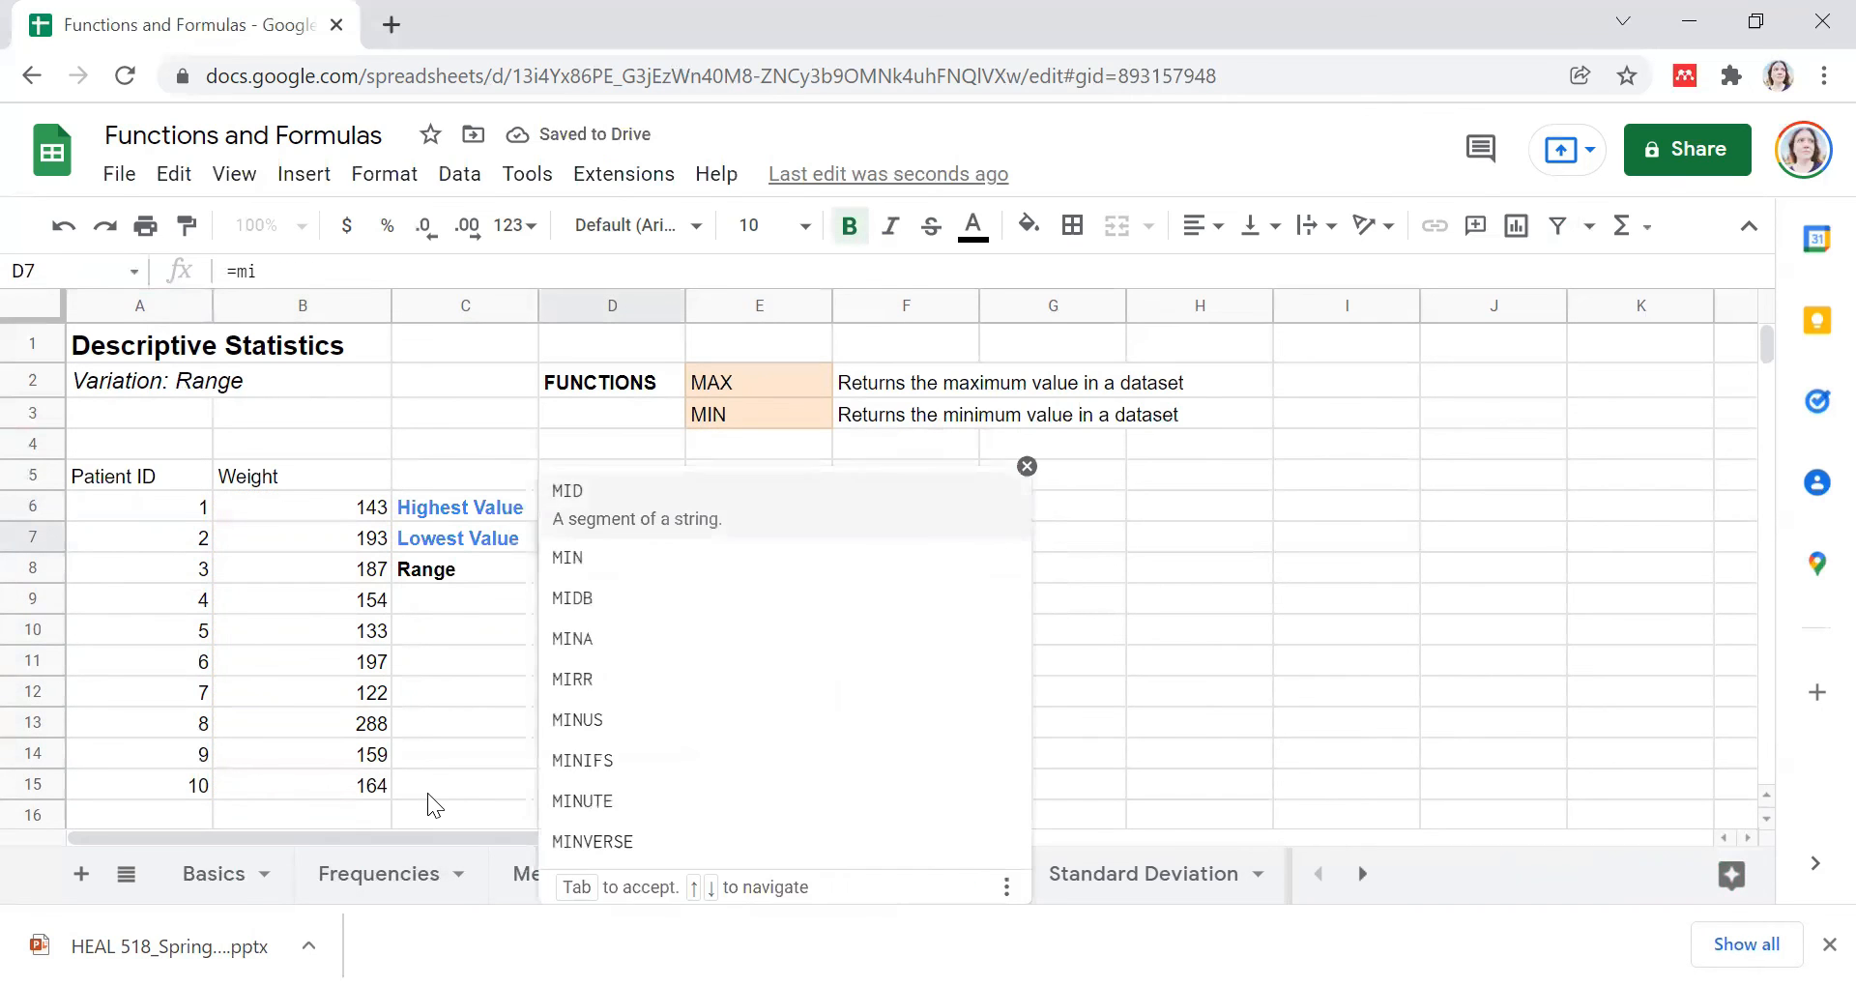
pyautogui.write('n(')
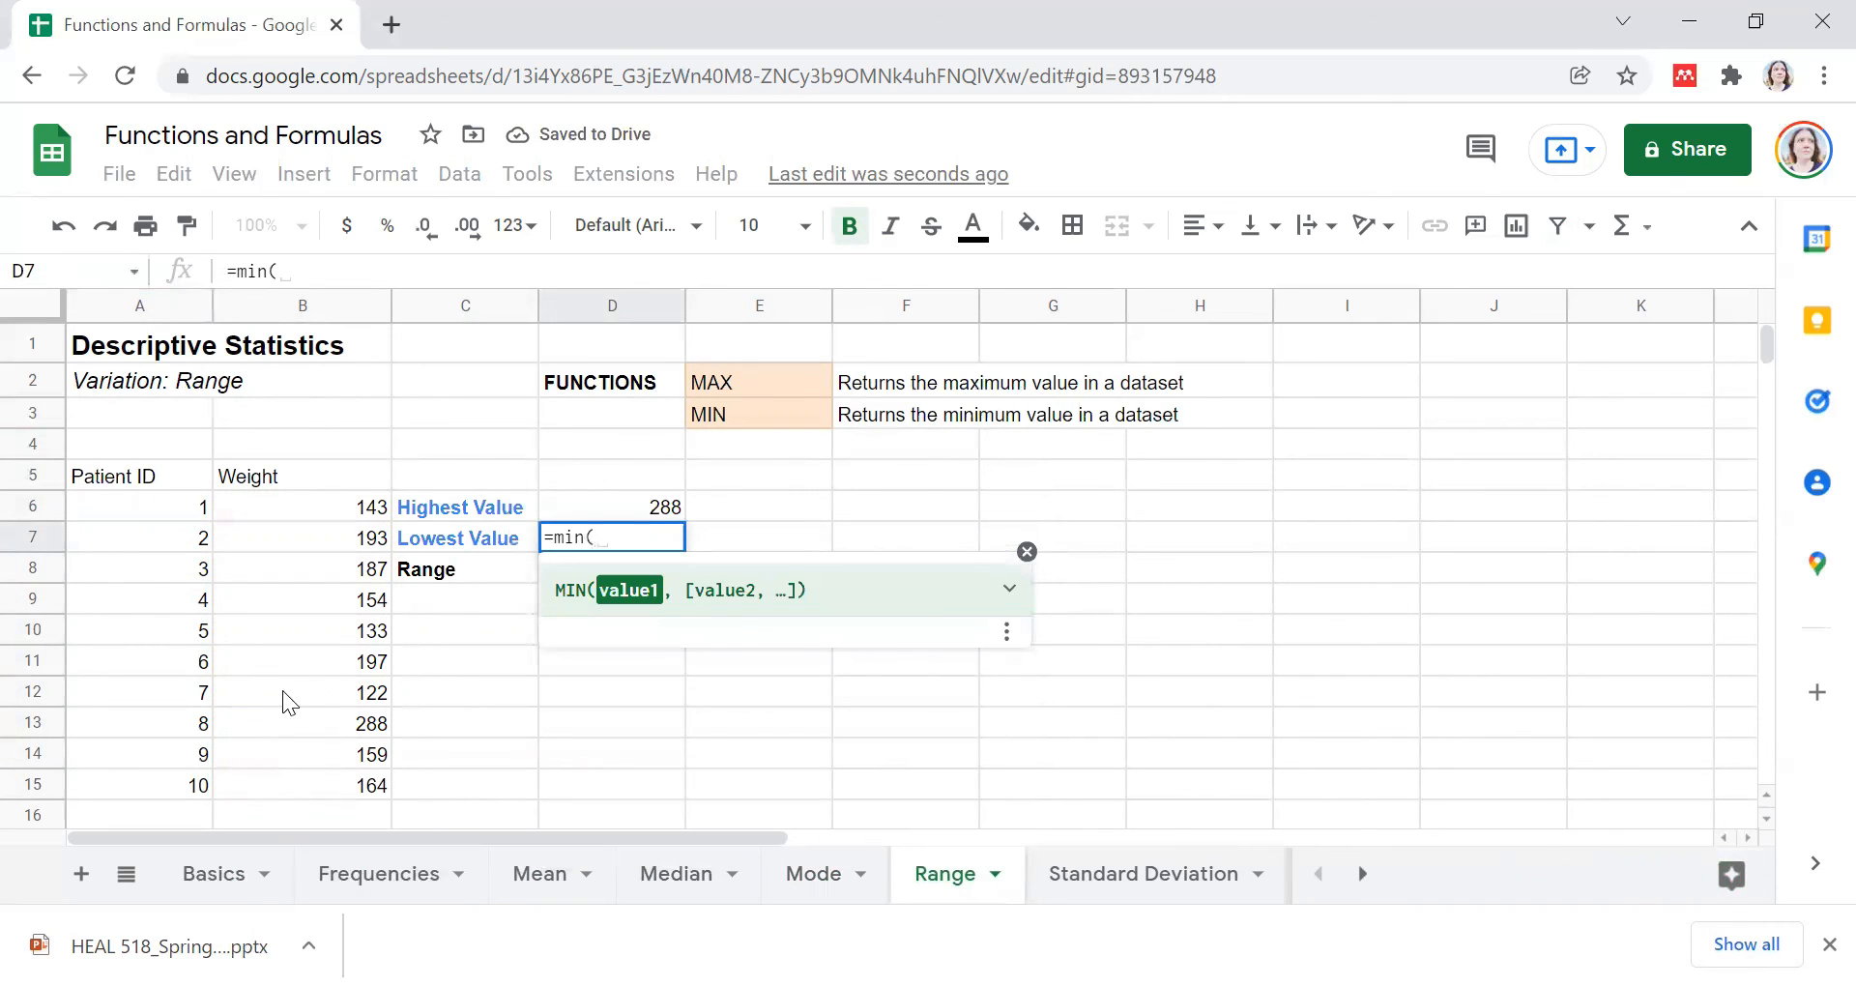
pyautogui.moveTo(253, 511); pyautogui.dragTo(332, 798)
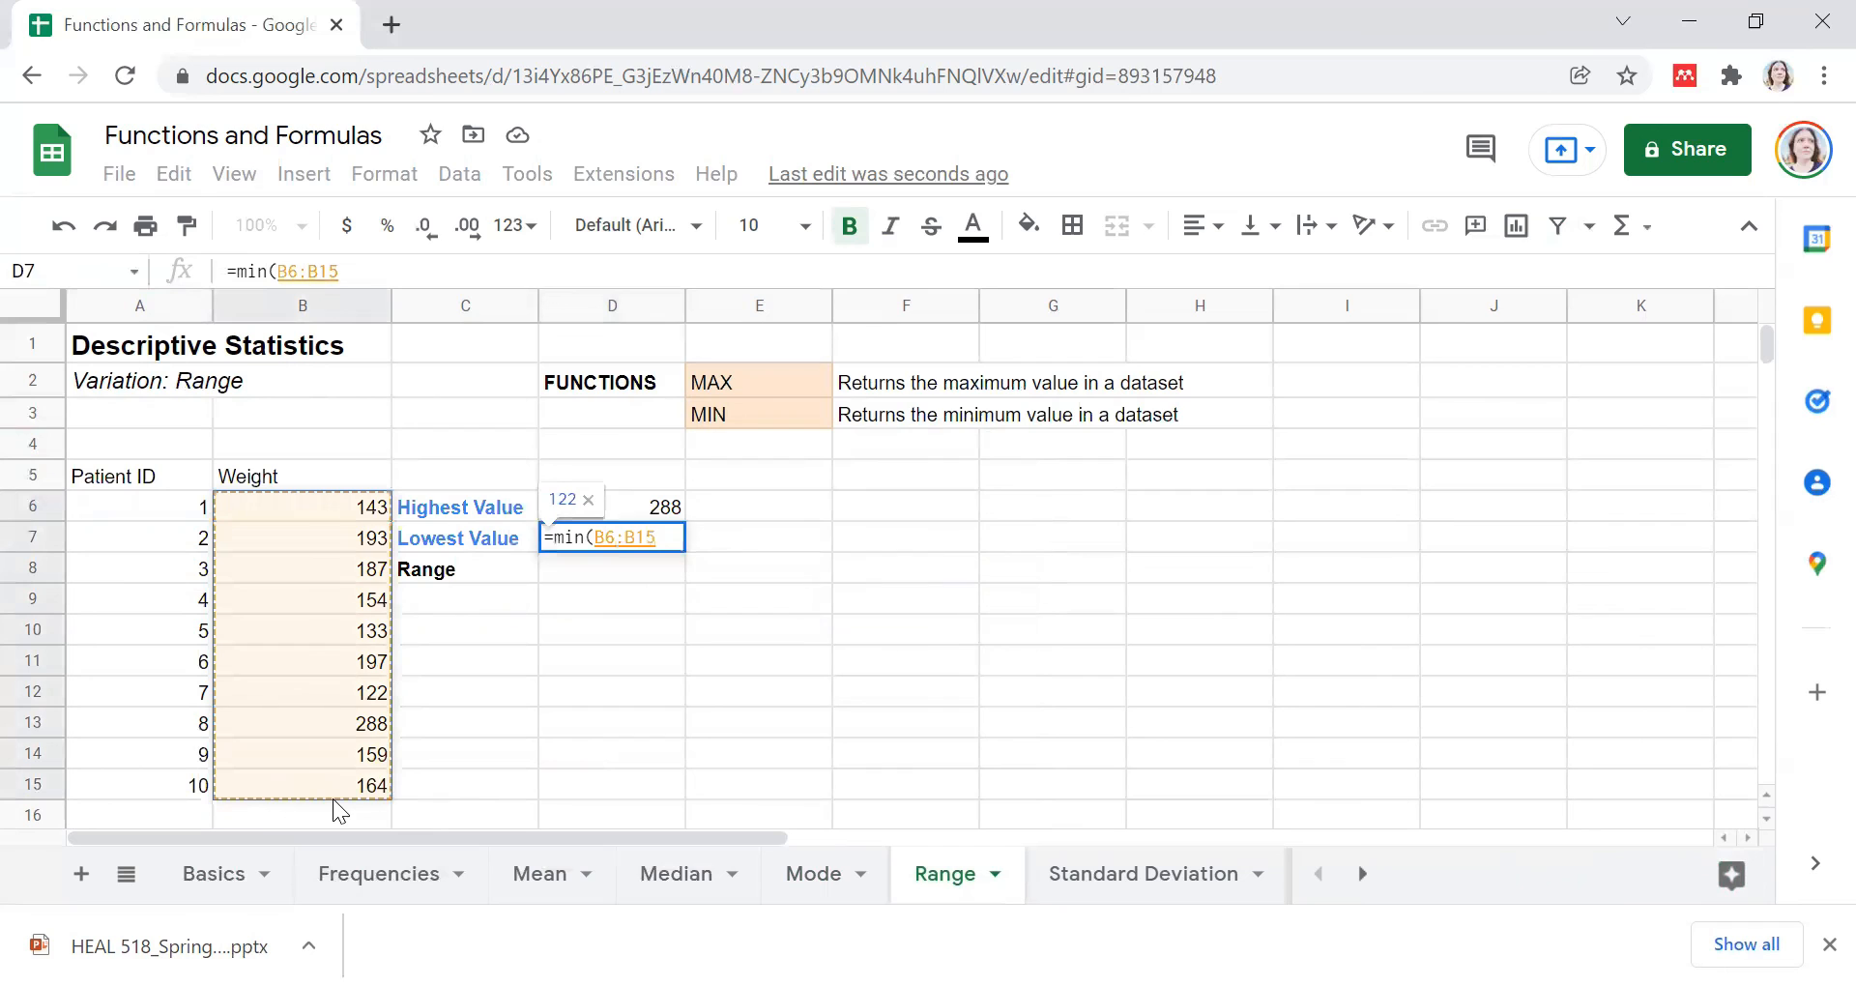
pyautogui.press('Return')
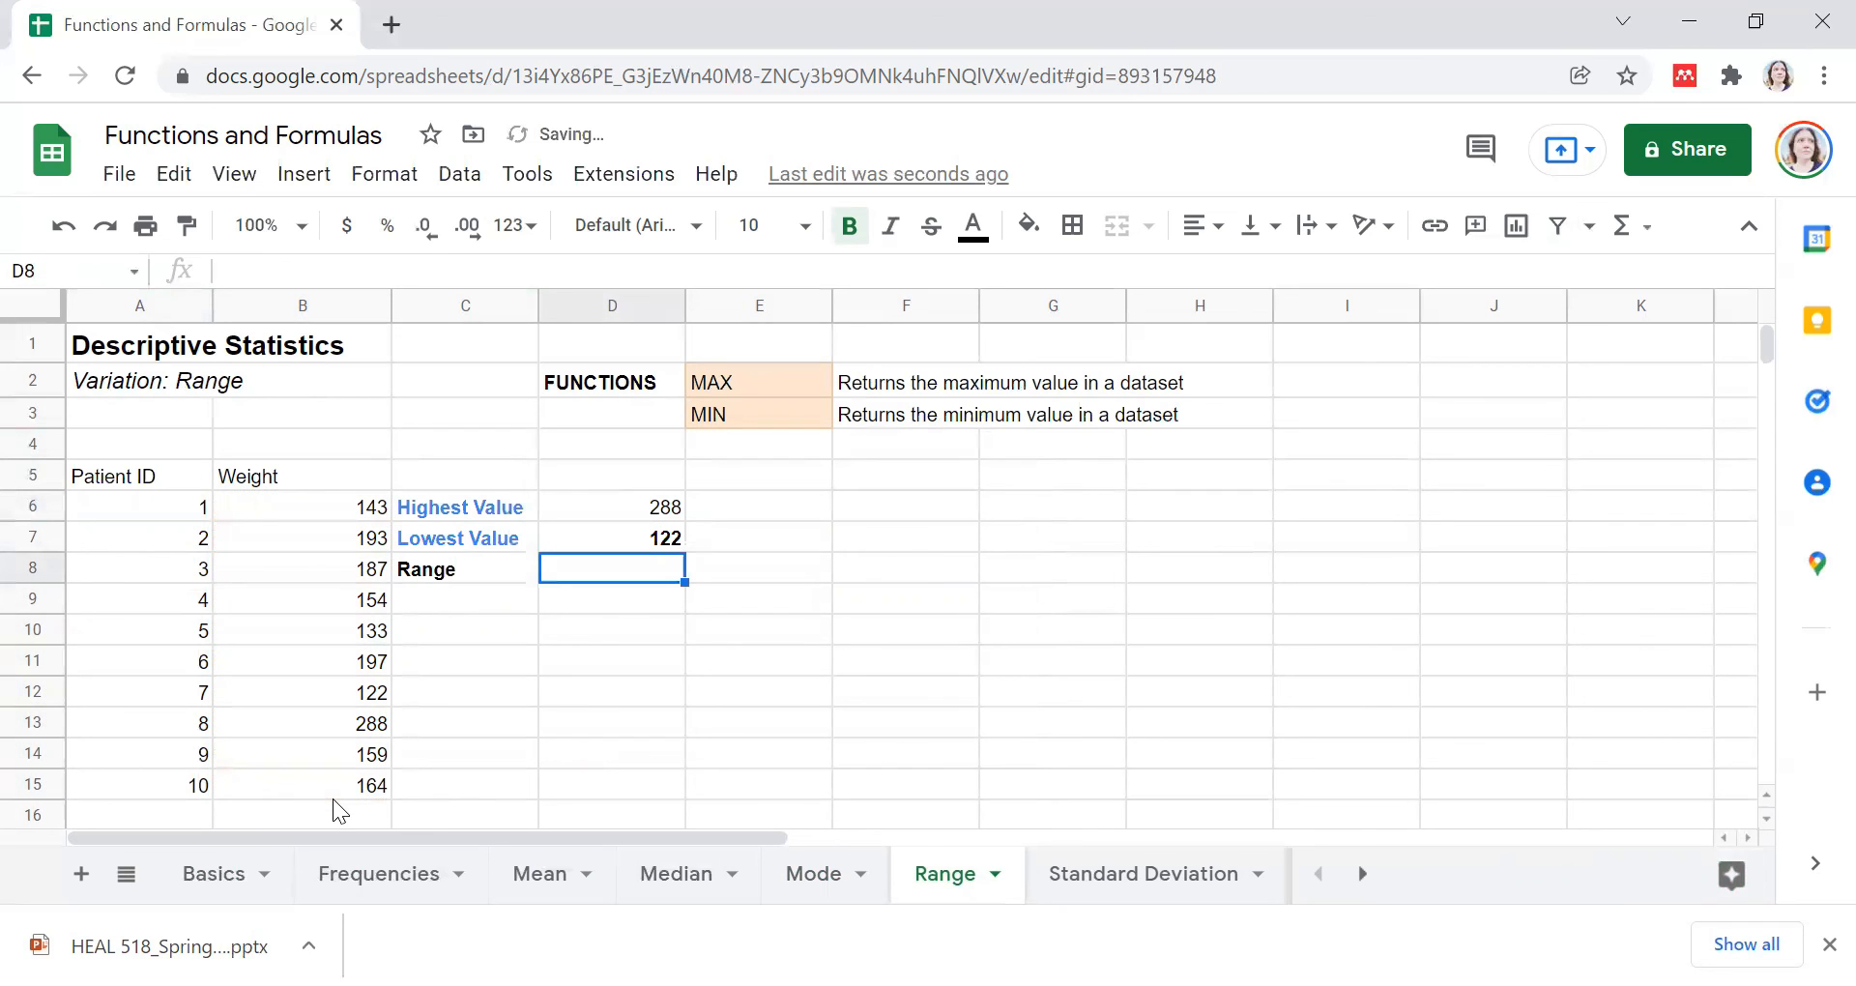
# Step: Calculate the weight range in D8 with the formula =D6-D7 and check the finished formula
pyautogui.write('=')
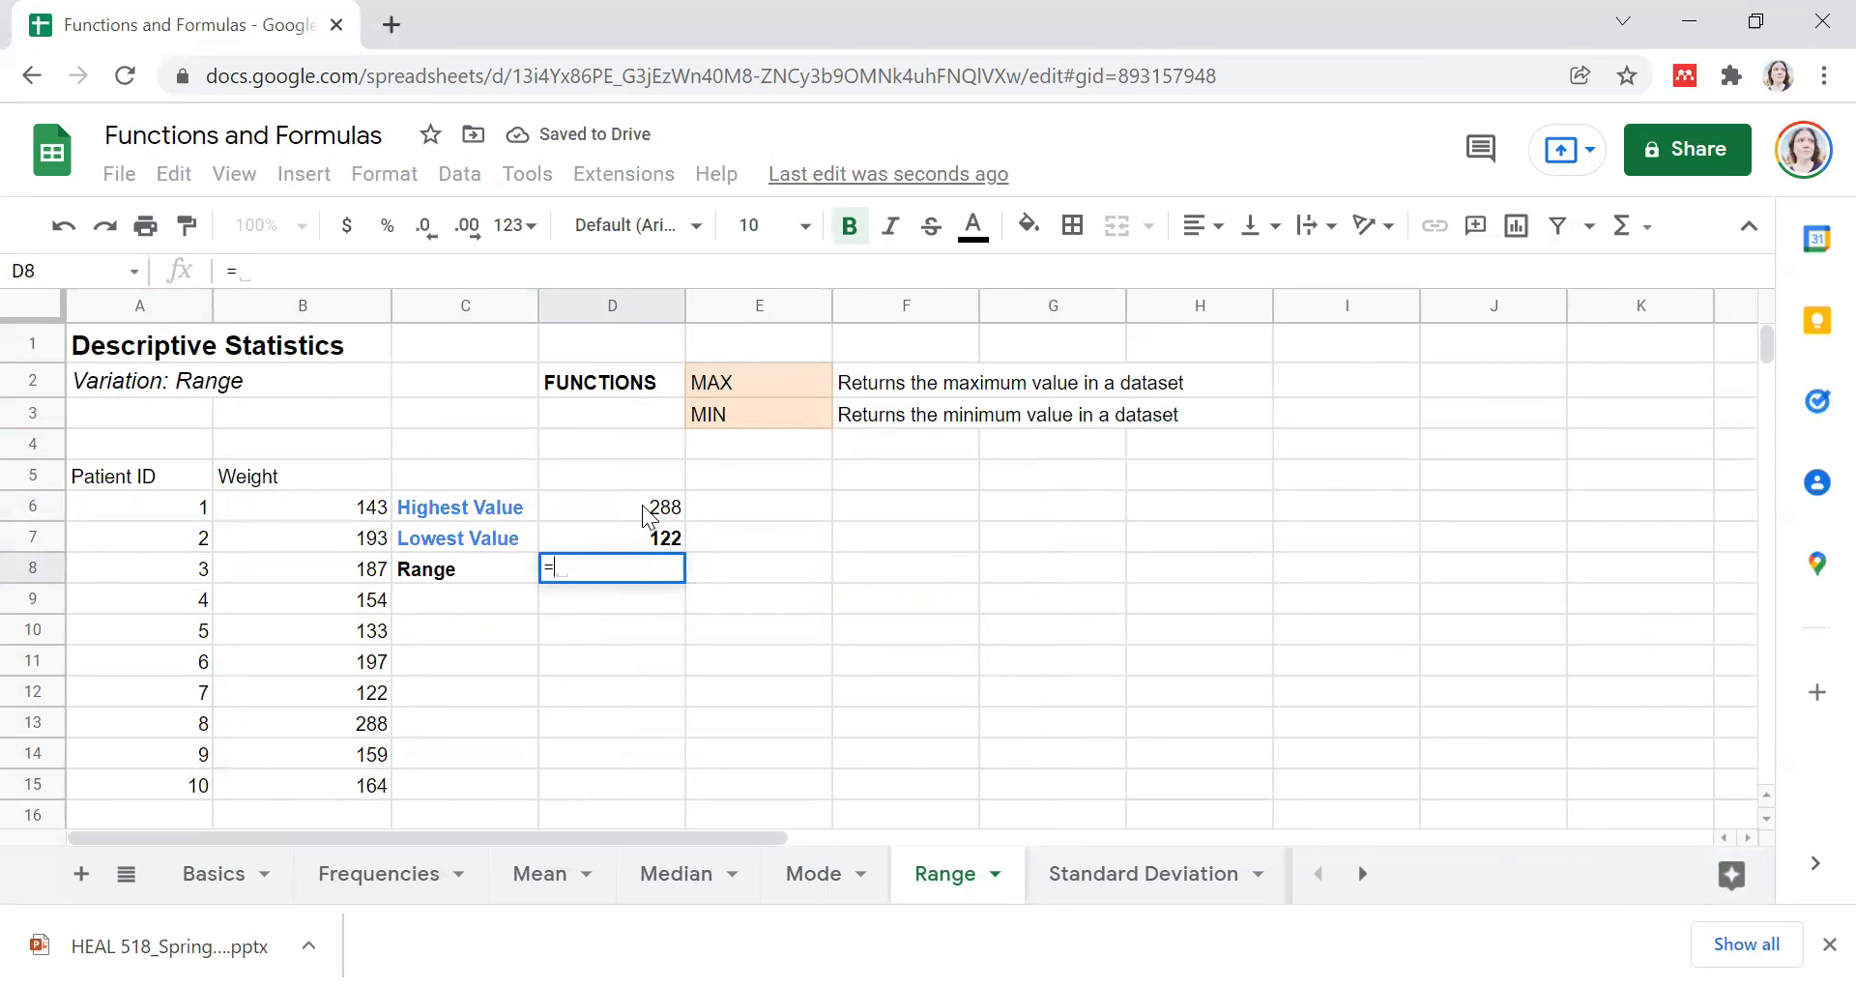
pyautogui.click(645, 515)
pyautogui.write('-')
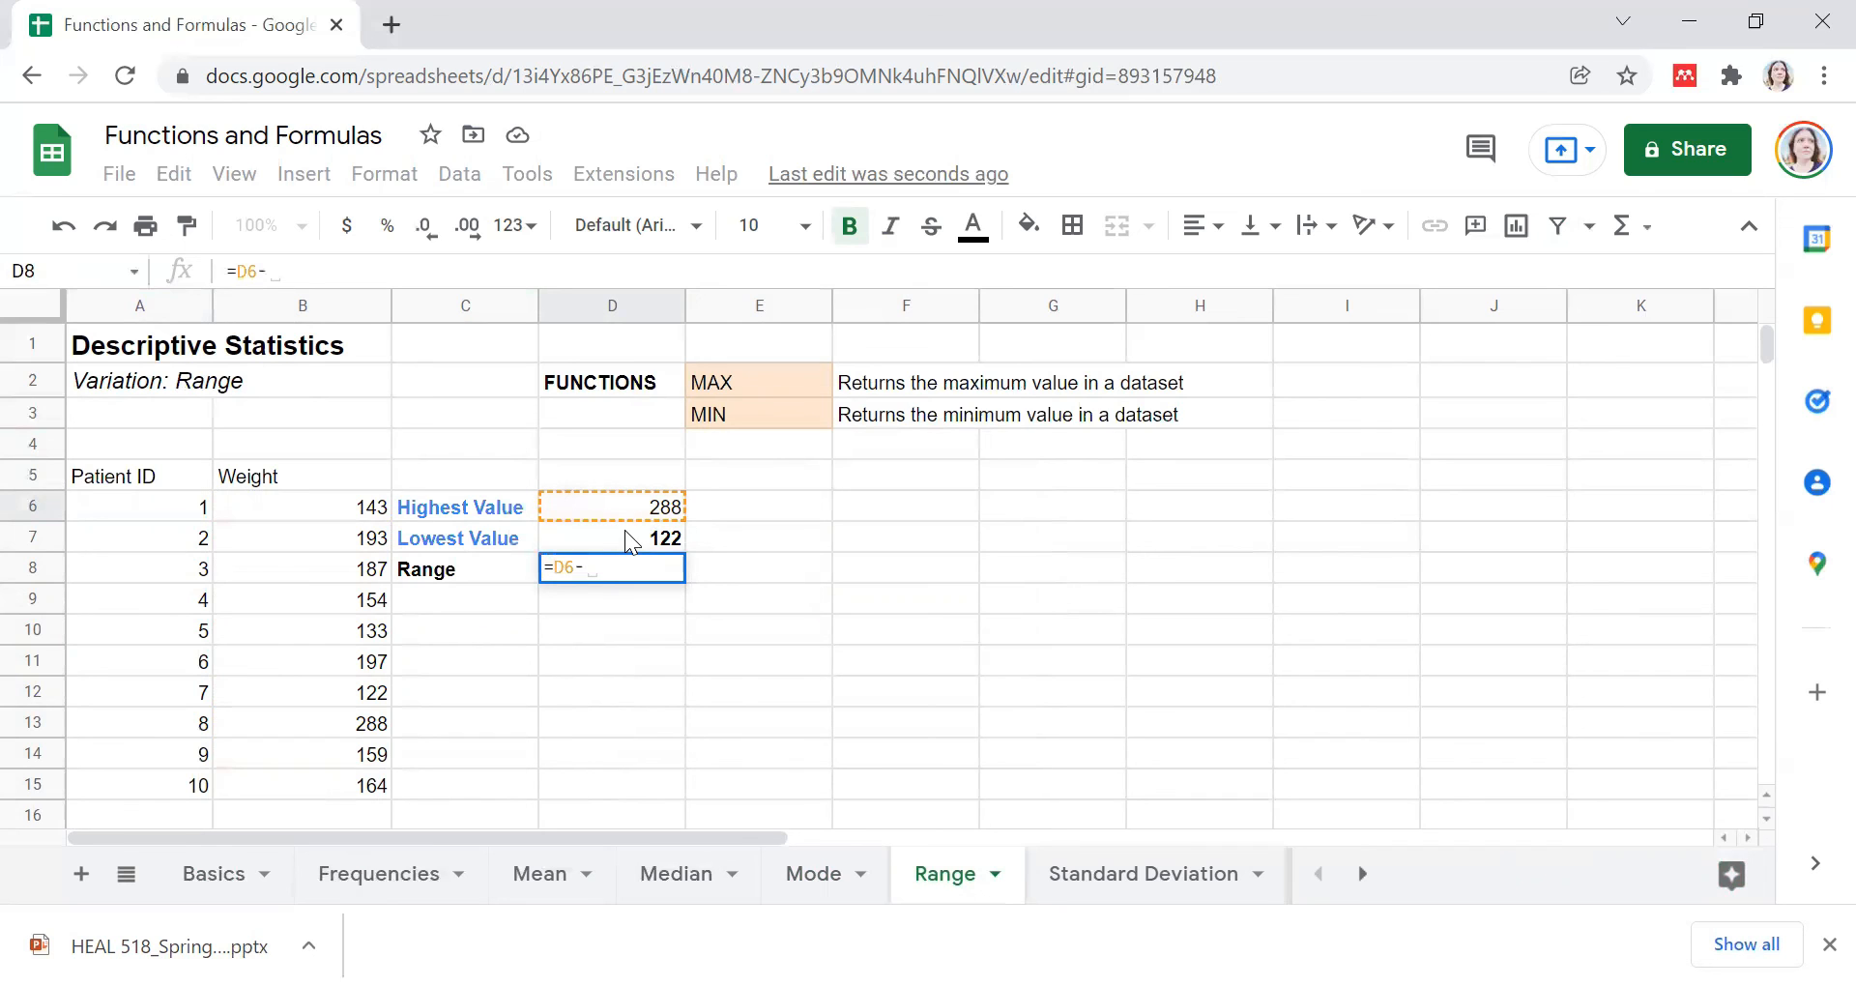
pyautogui.click(626, 538)
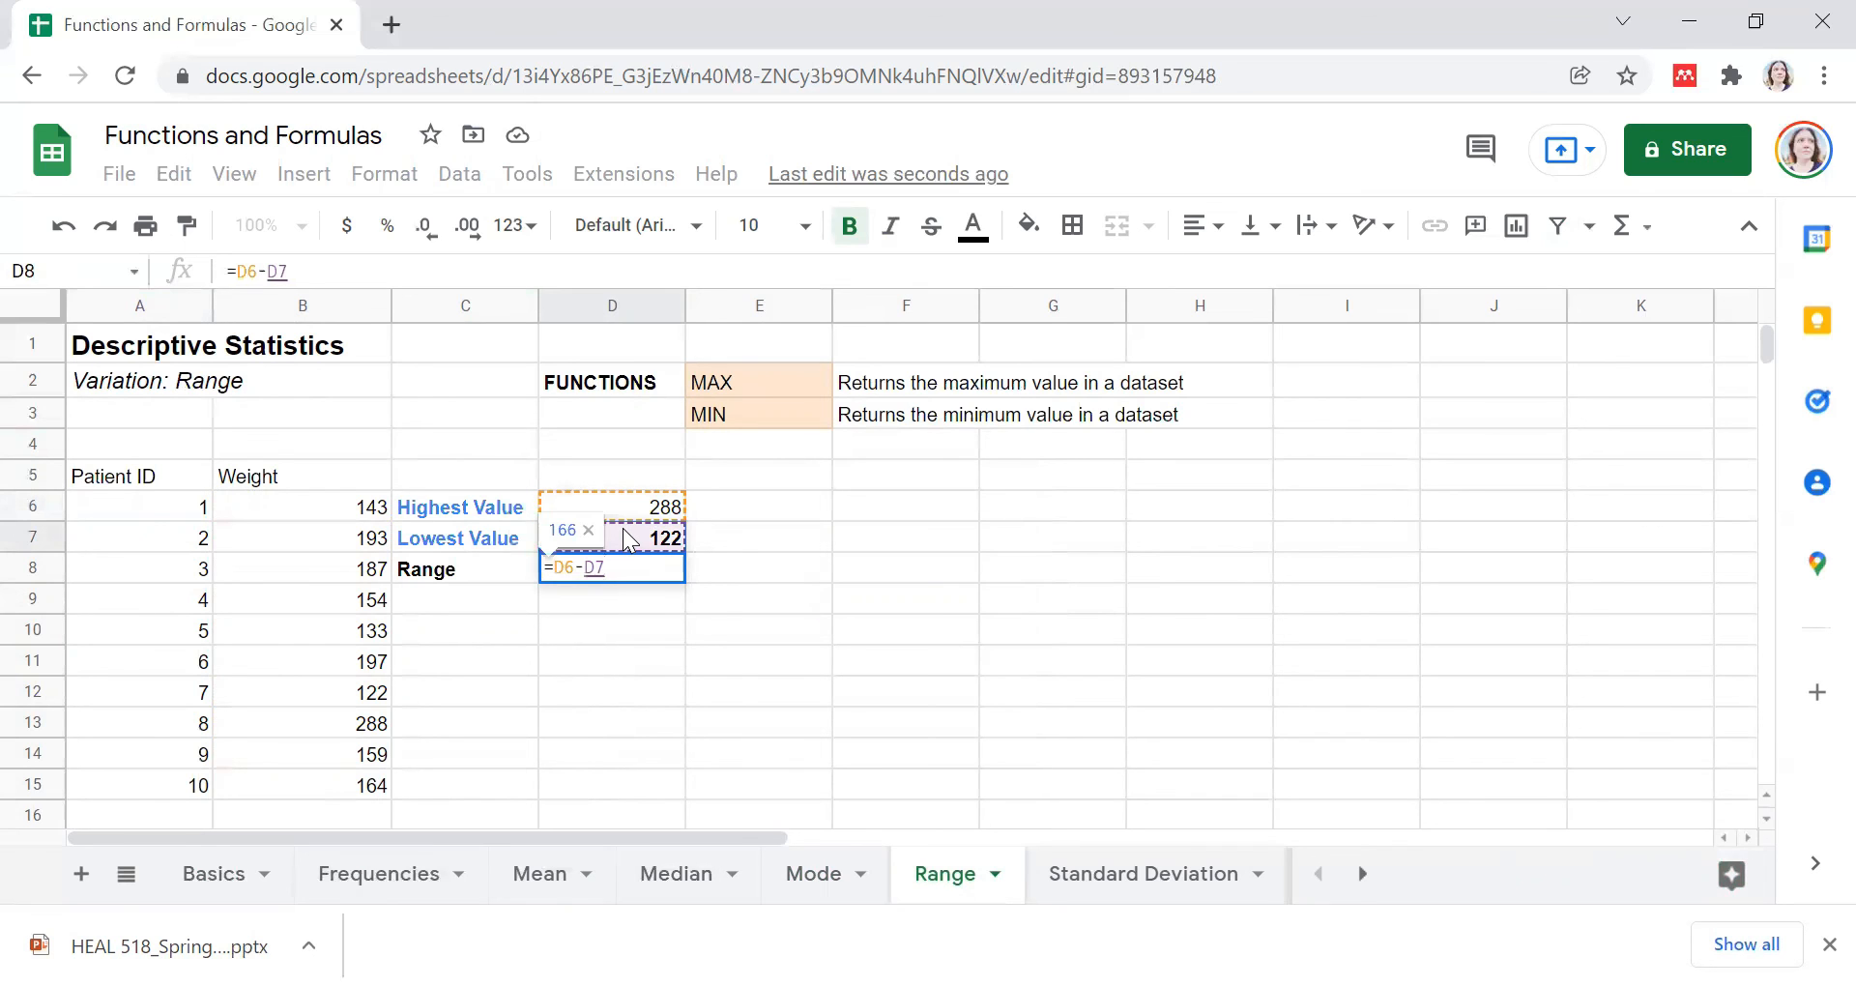
pyautogui.press('Return')
pyautogui.click(667, 570)
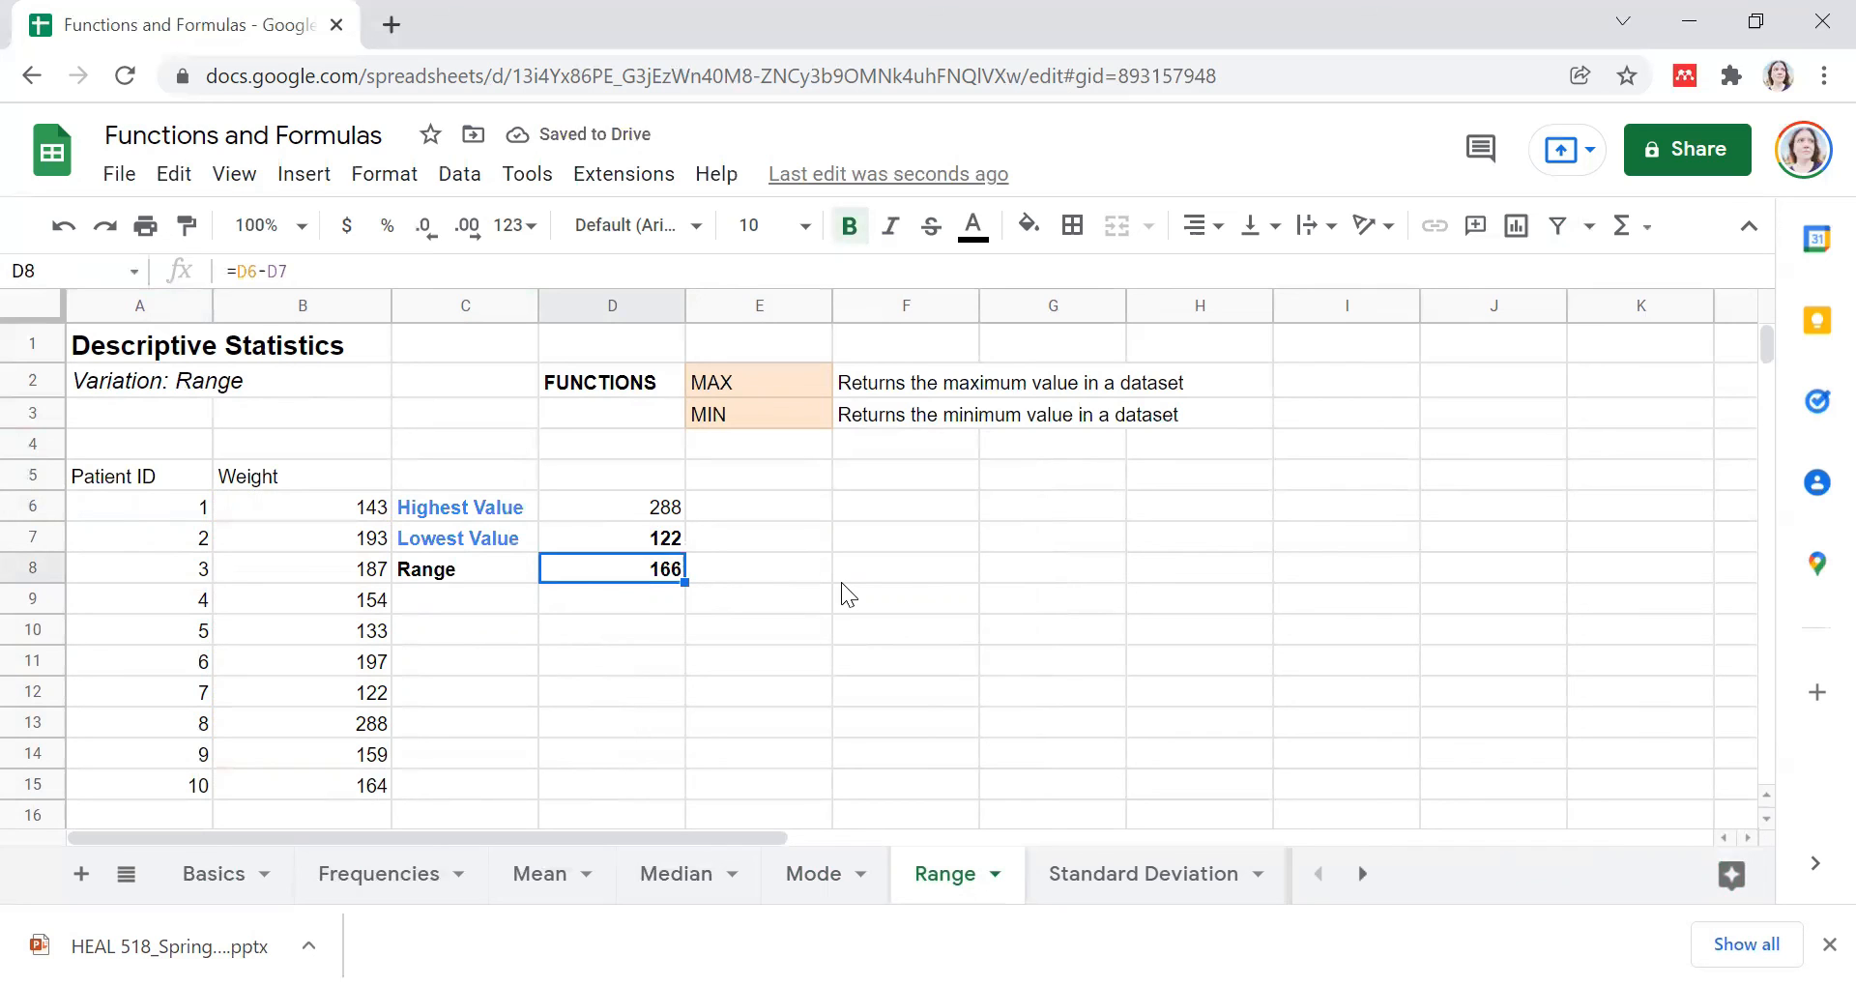
# Step: Open the Standard Deviation sheet and review the STDEV function description and both rating columns, B5:B14 and C5:C14
pyautogui.click(1143, 873)
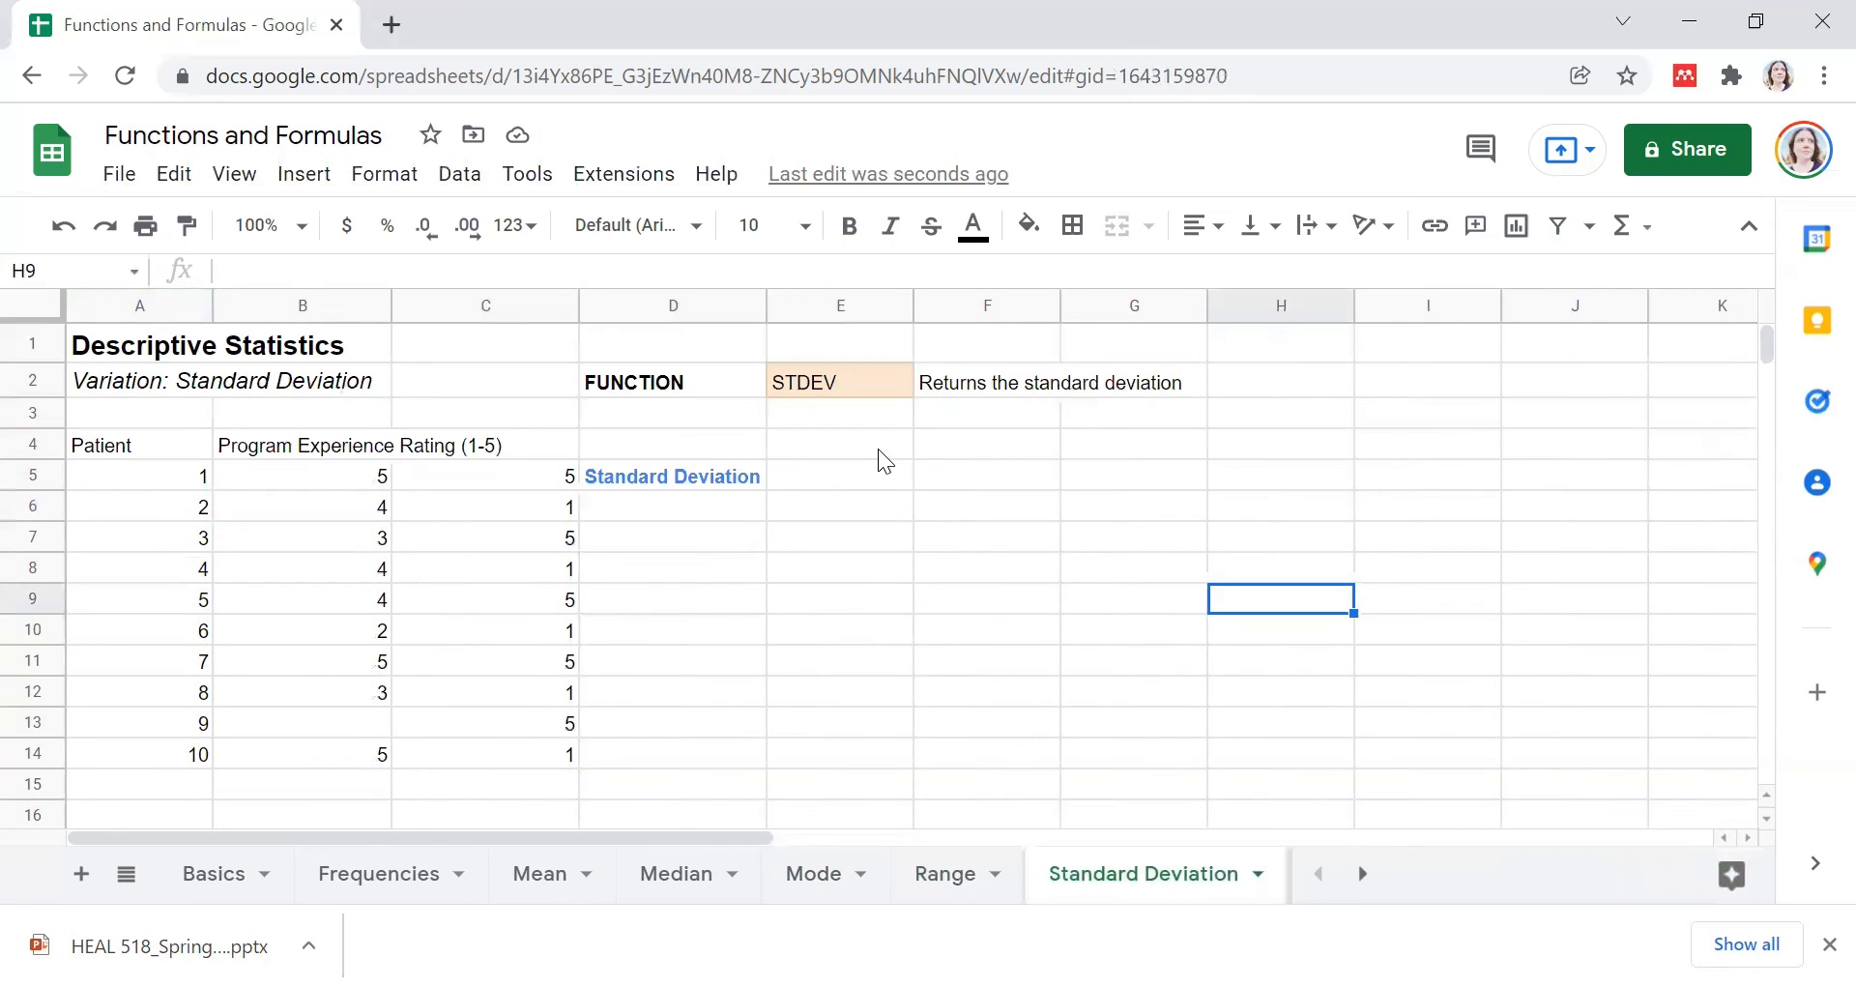
pyautogui.click(839, 381)
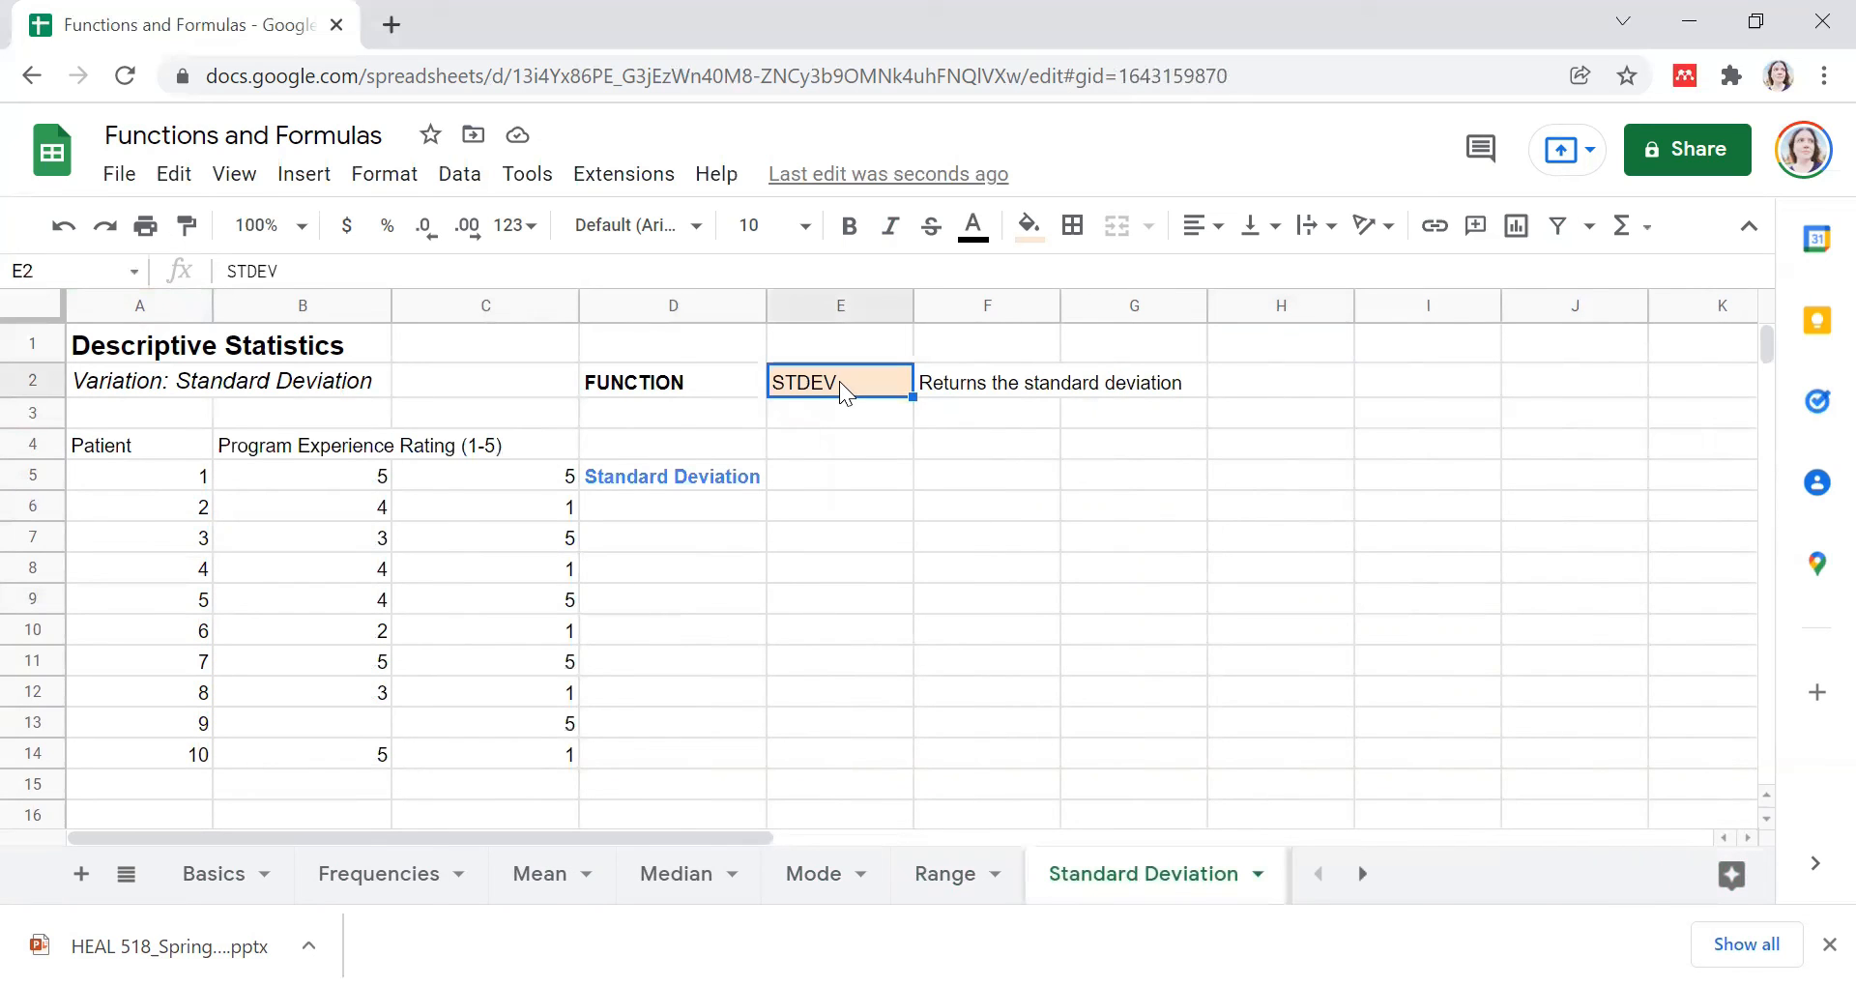
pyautogui.click(960, 385)
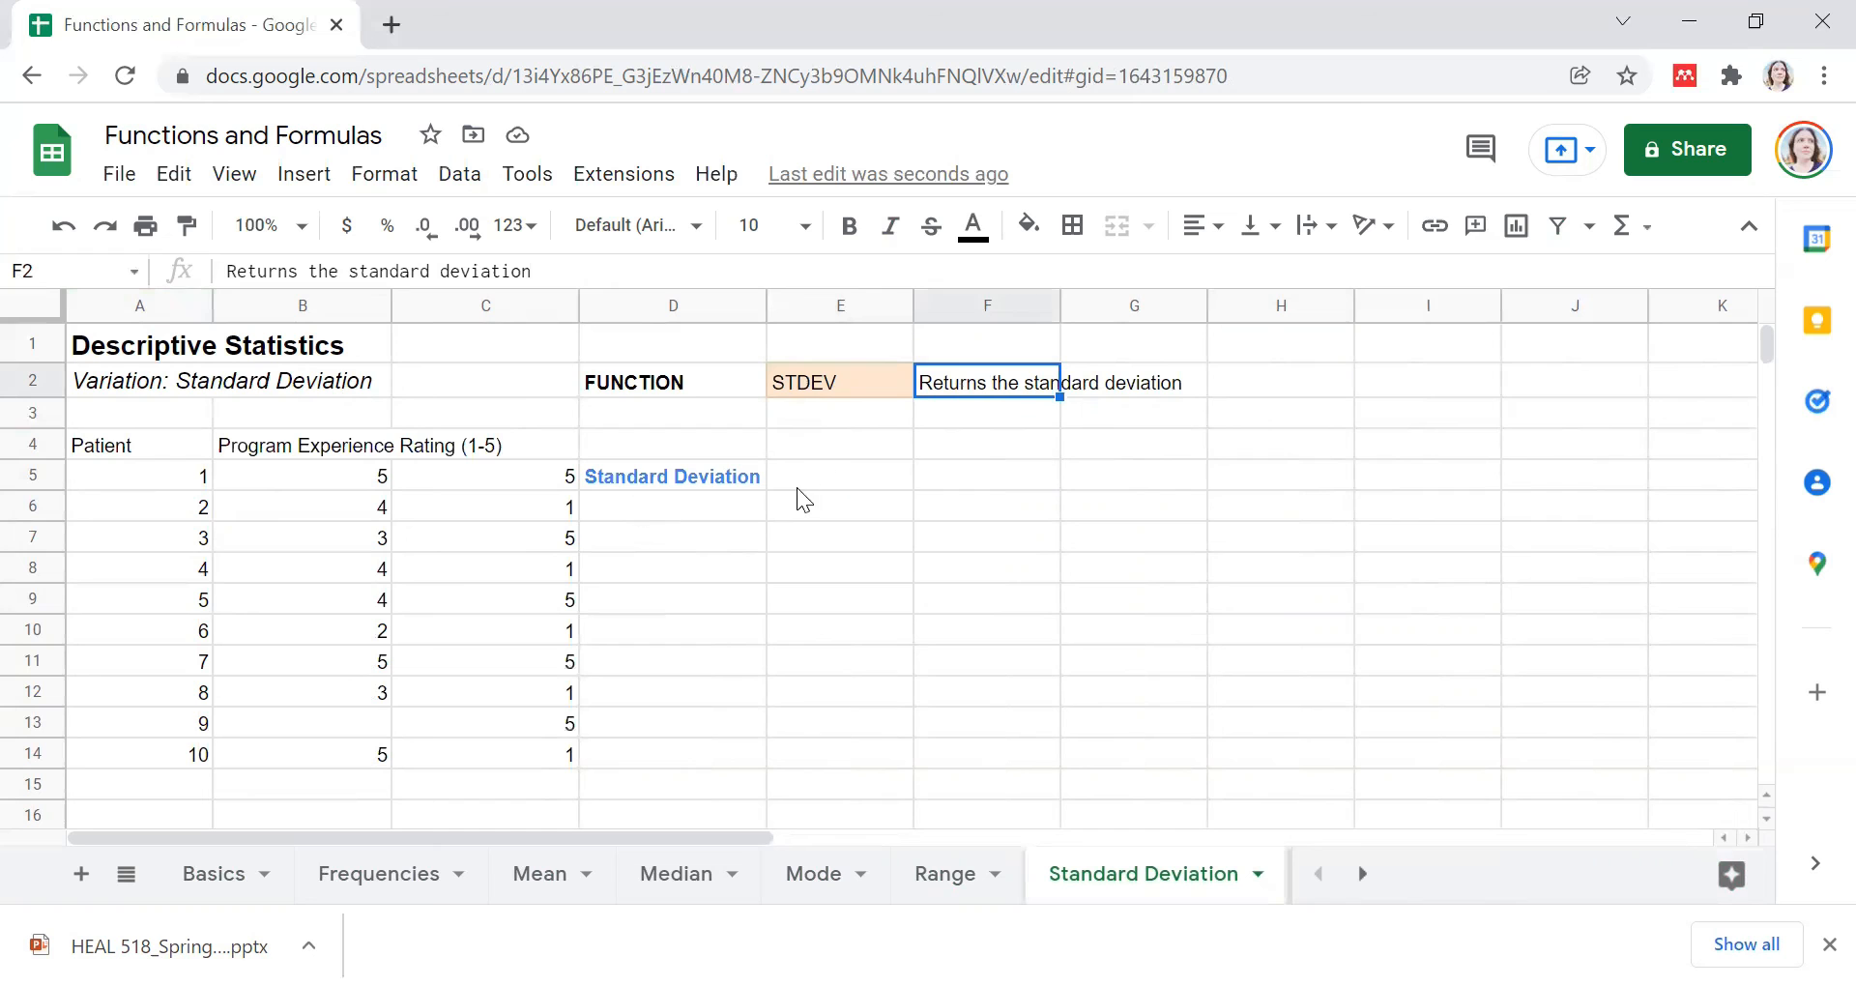
pyautogui.moveTo(363, 477); pyautogui.dragTo(360, 754)
pyautogui.moveTo(489, 483); pyautogui.dragTo(493, 752)
# Step: Calculate the standard deviation of the first rating column in E5 with the formula =STDEV(B5:B14)
pyautogui.click(866, 487)
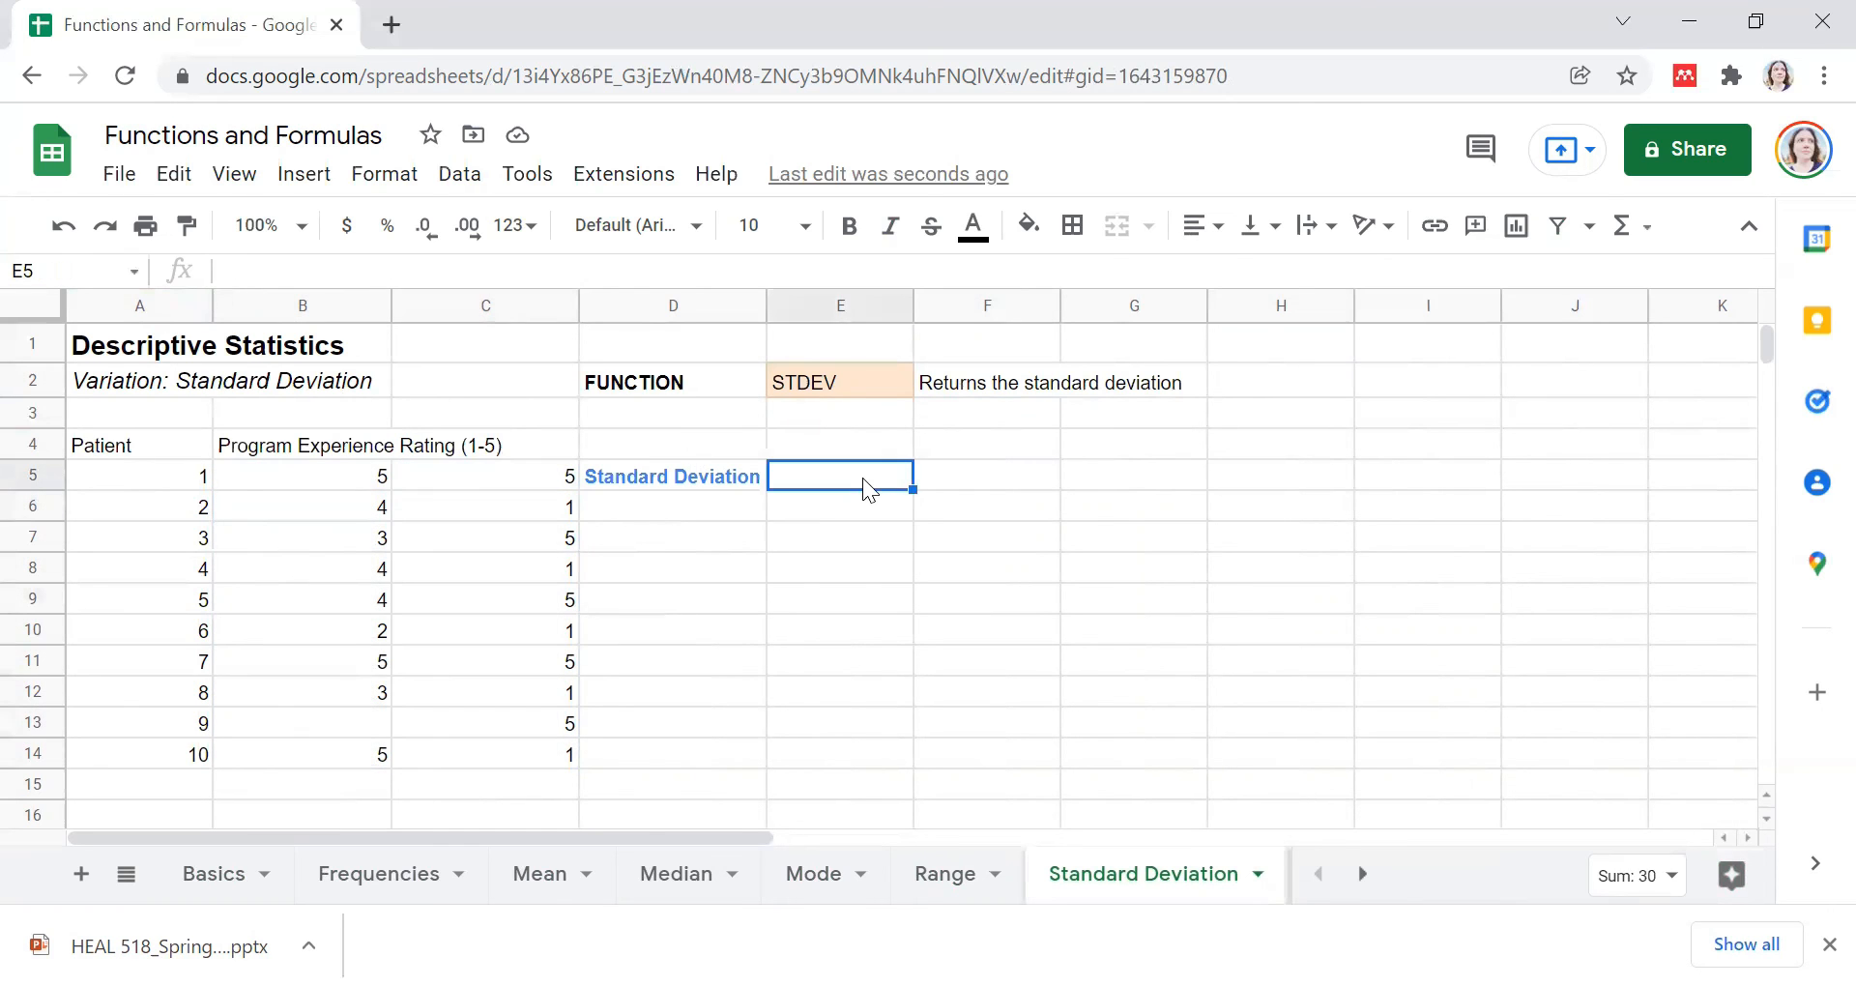
pyautogui.write('=')
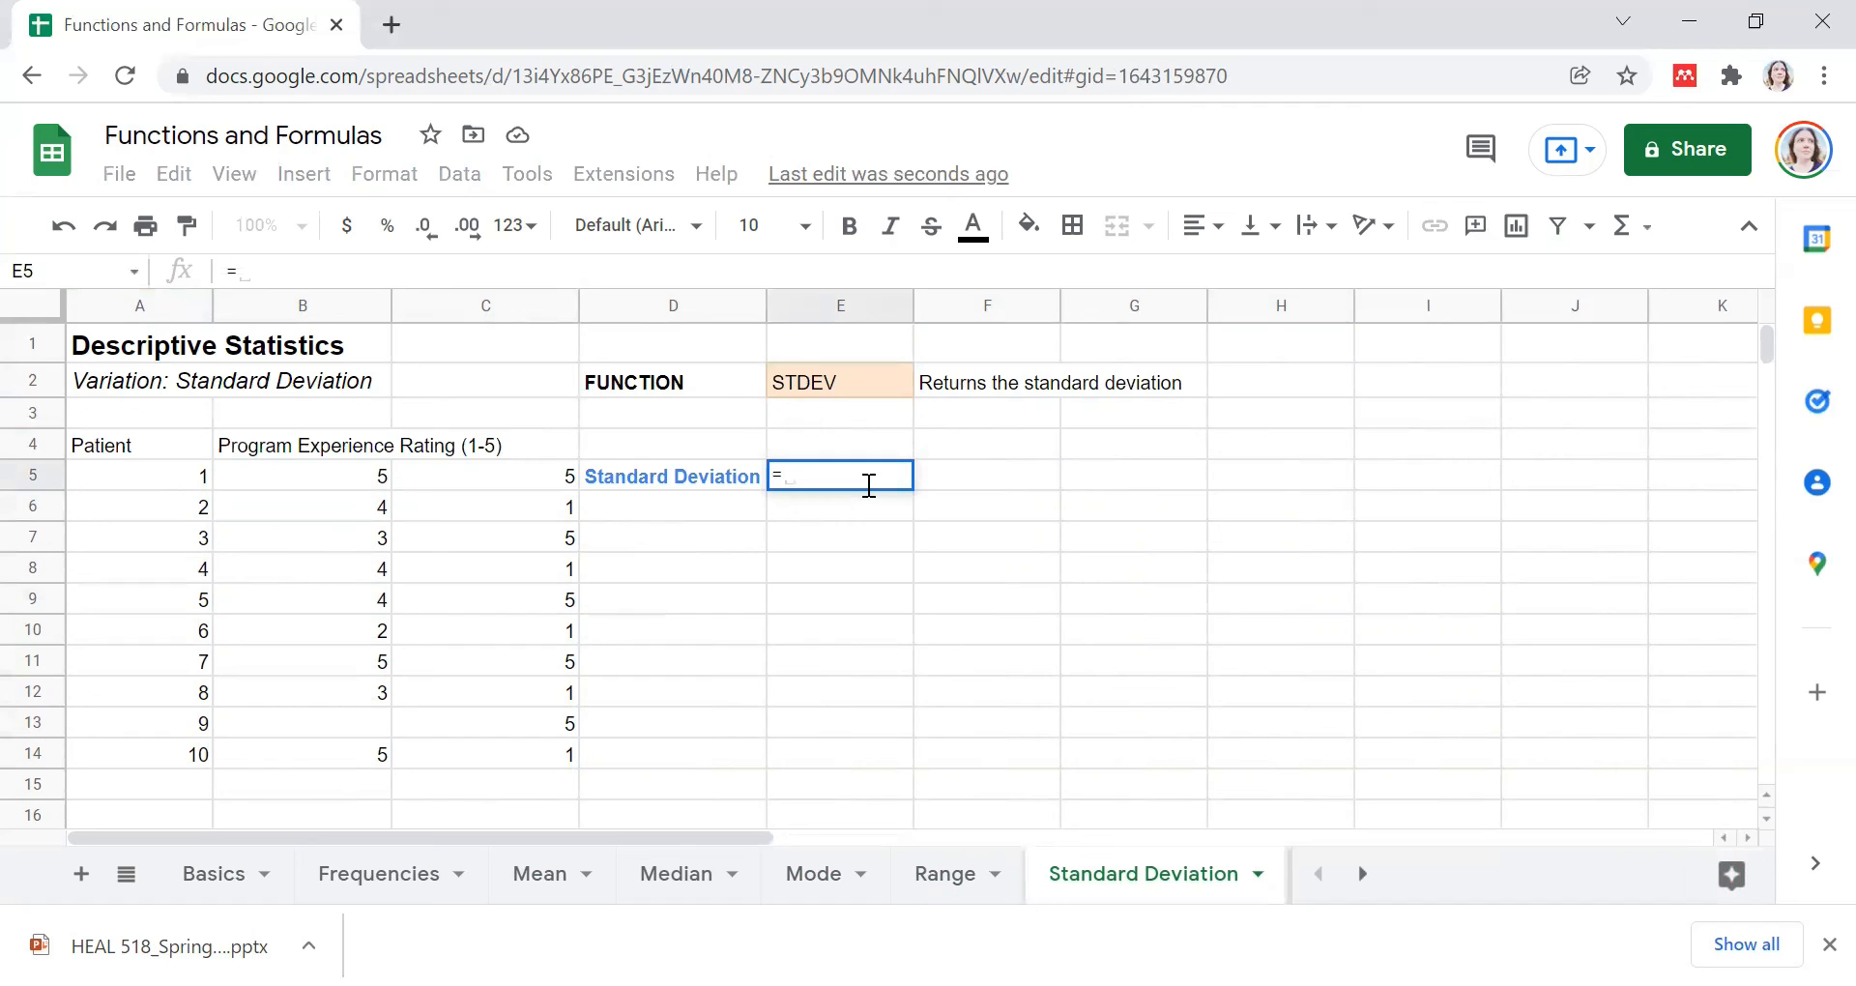
pyautogui.write('std')
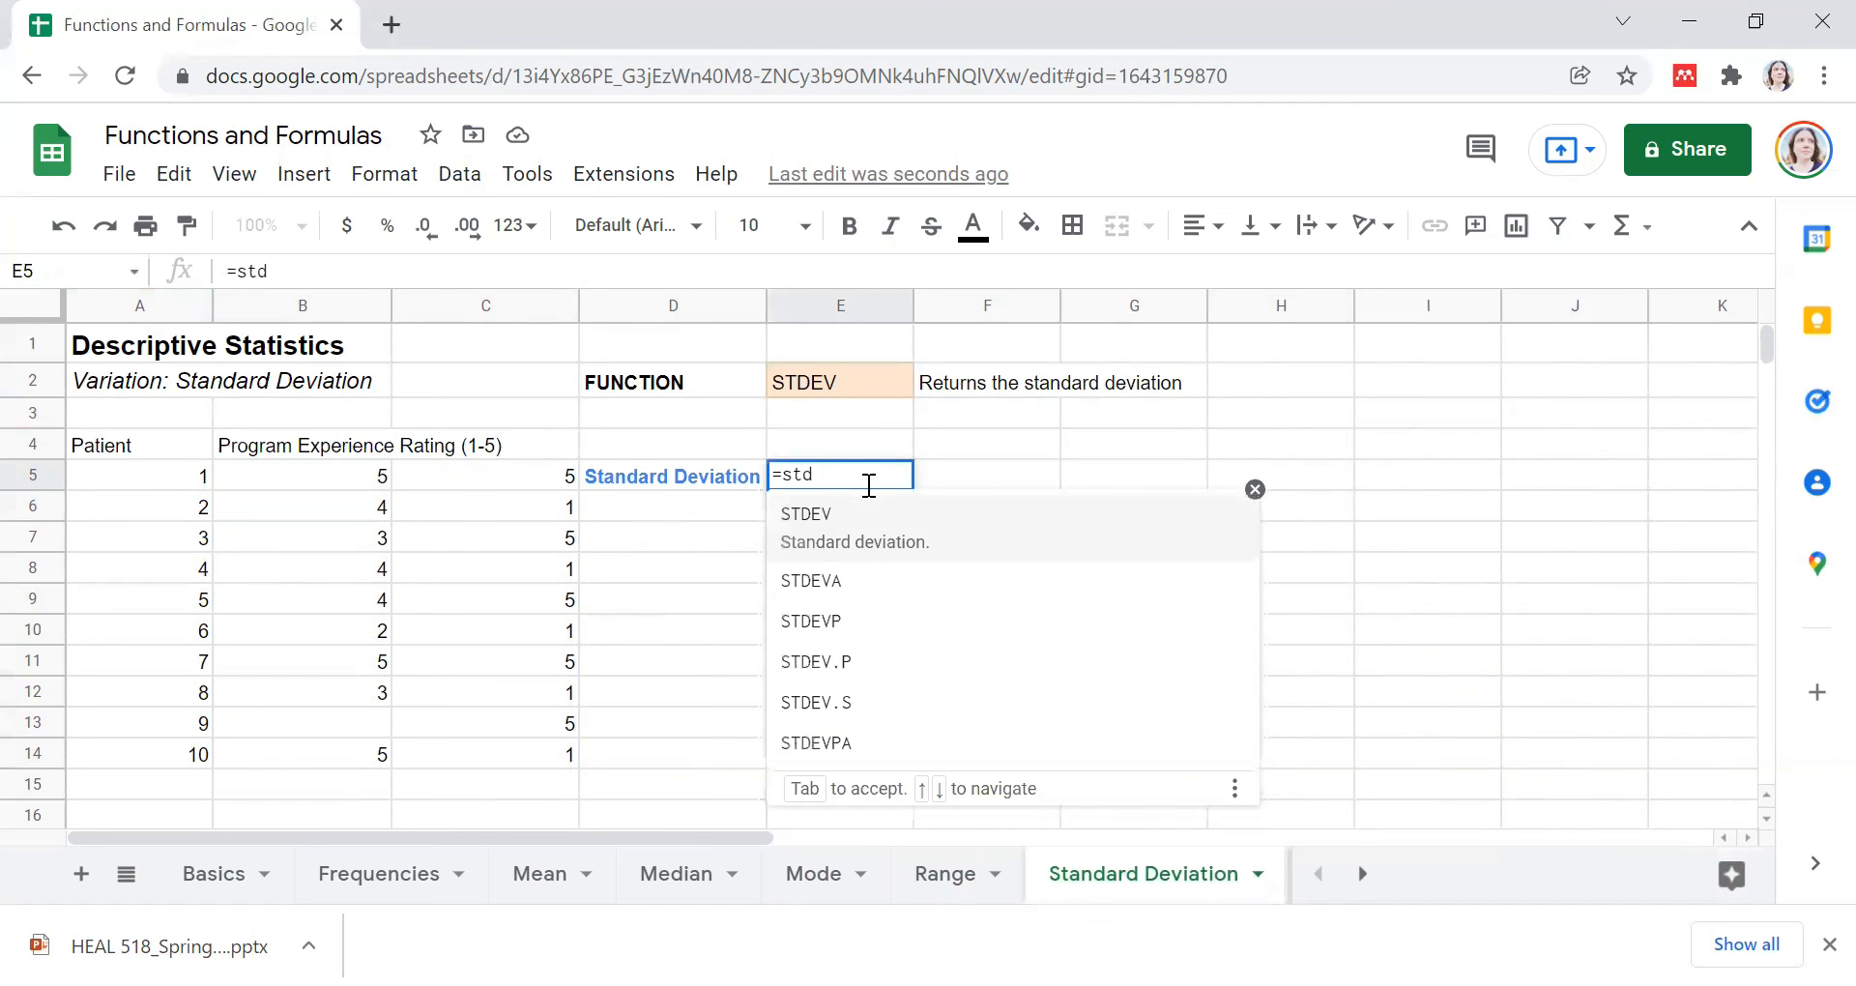
pyautogui.click(869, 537)
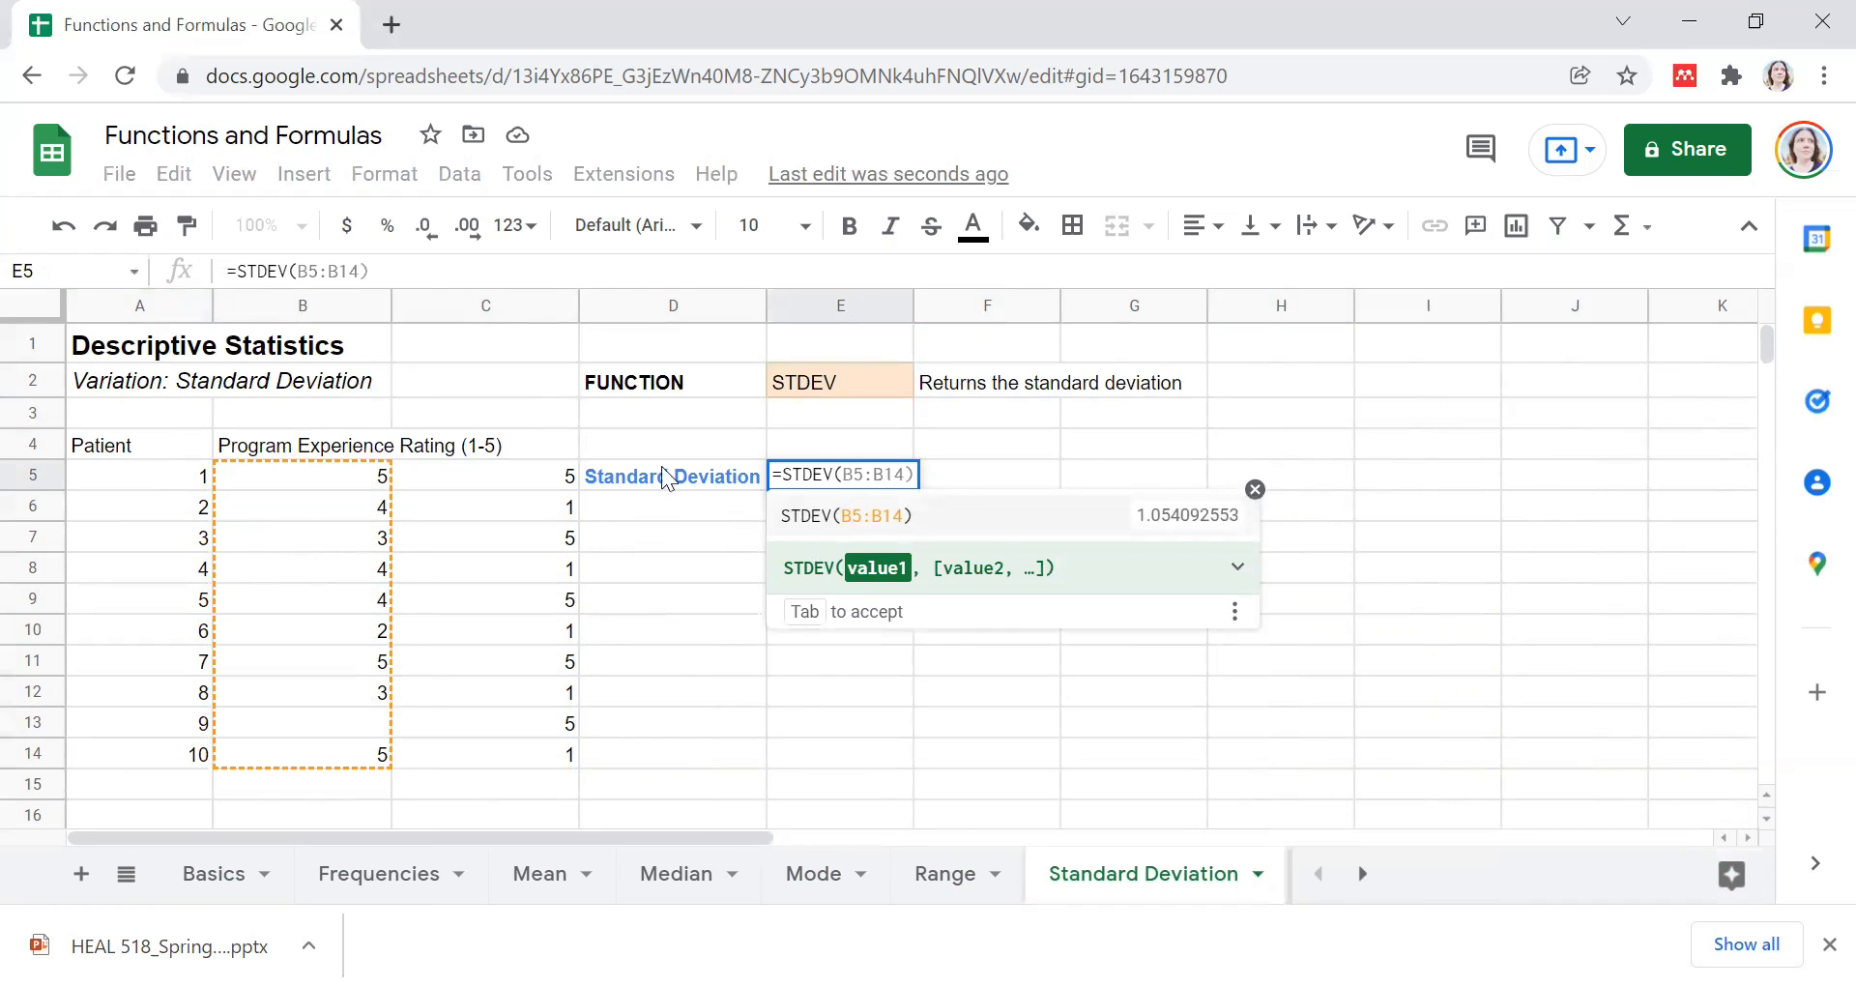
pyautogui.press('Tab')
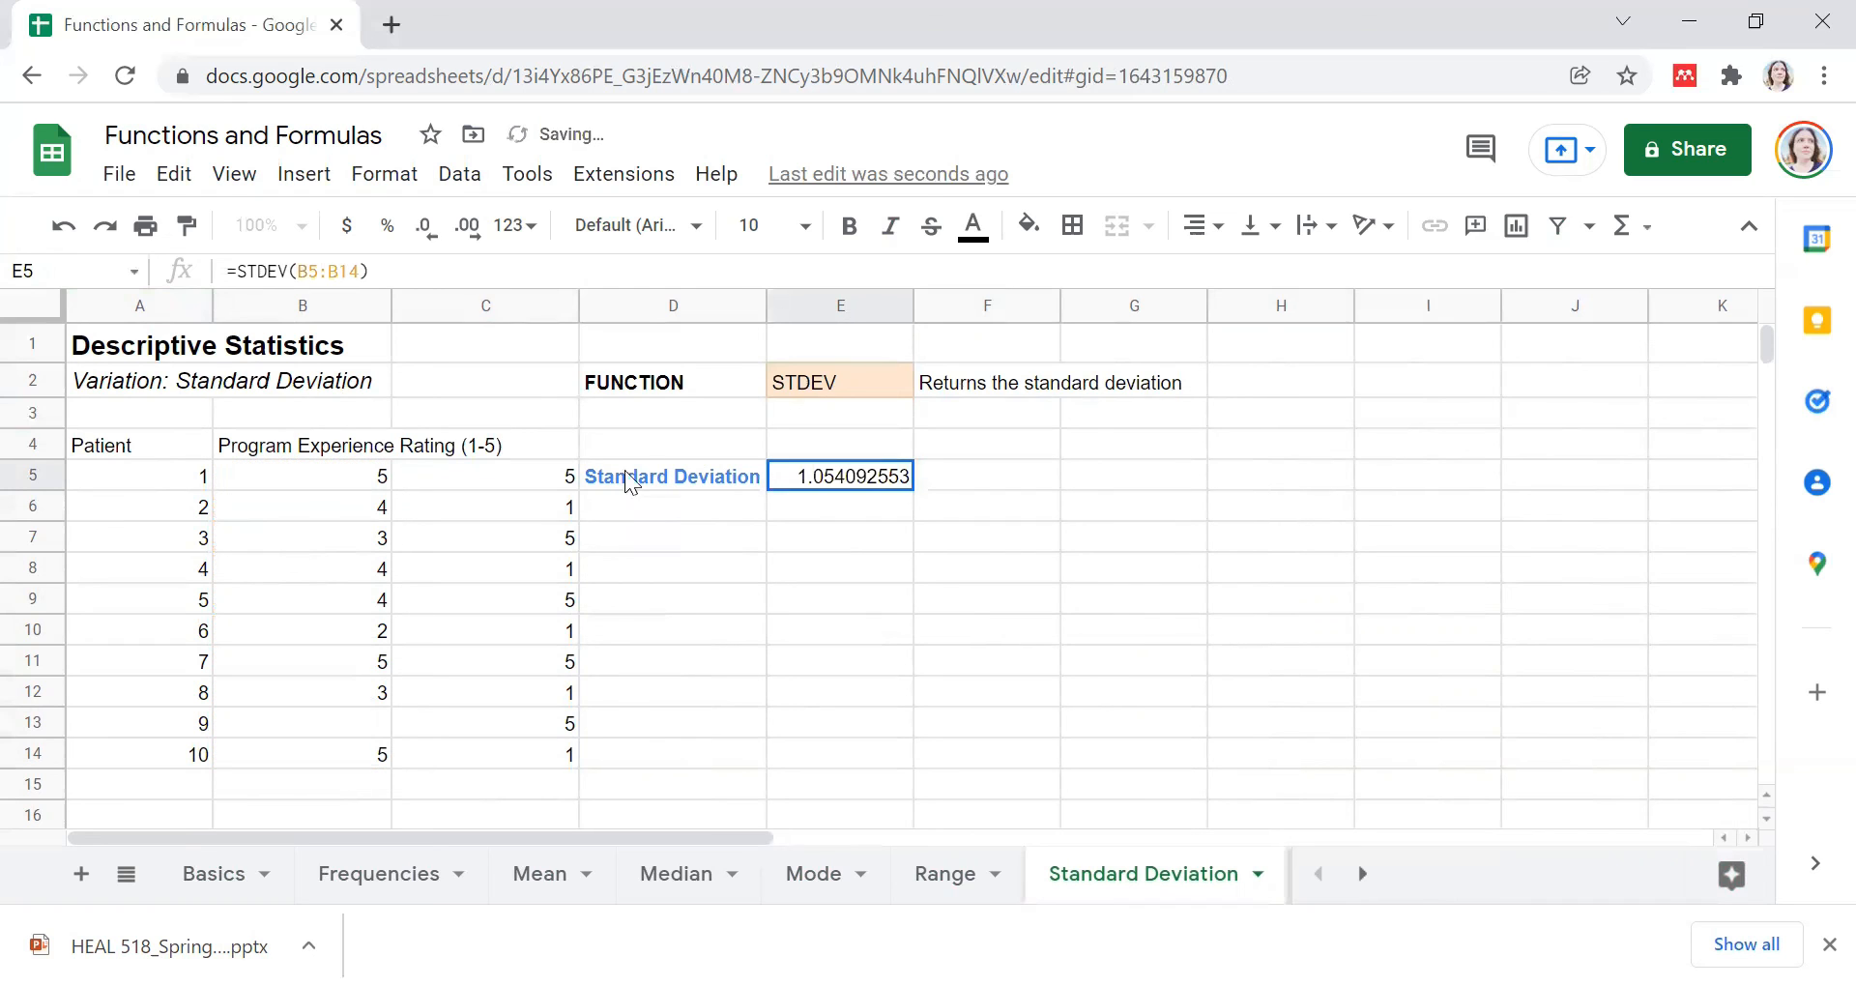
# Step: Calculate the standard deviation of the second rating column in E6 with a STDEV formula over C5:C14
pyautogui.click(847, 512)
pyautogui.write('=')
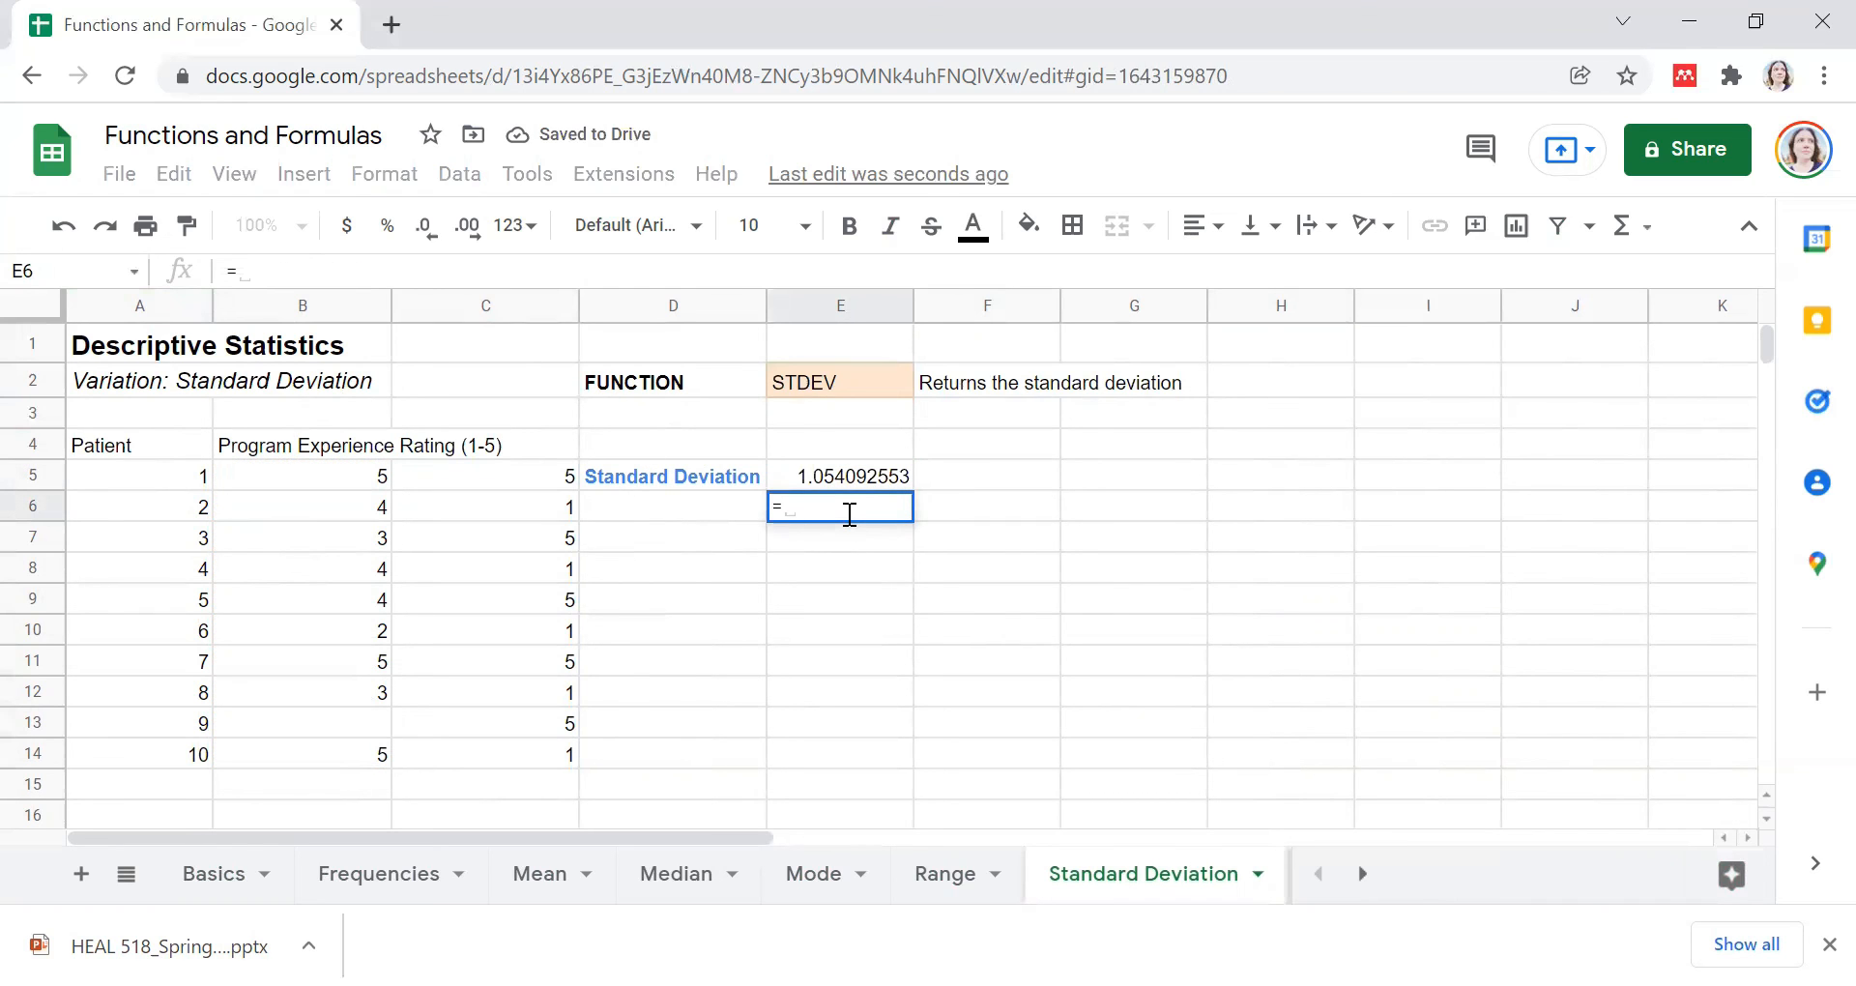
pyautogui.write('std')
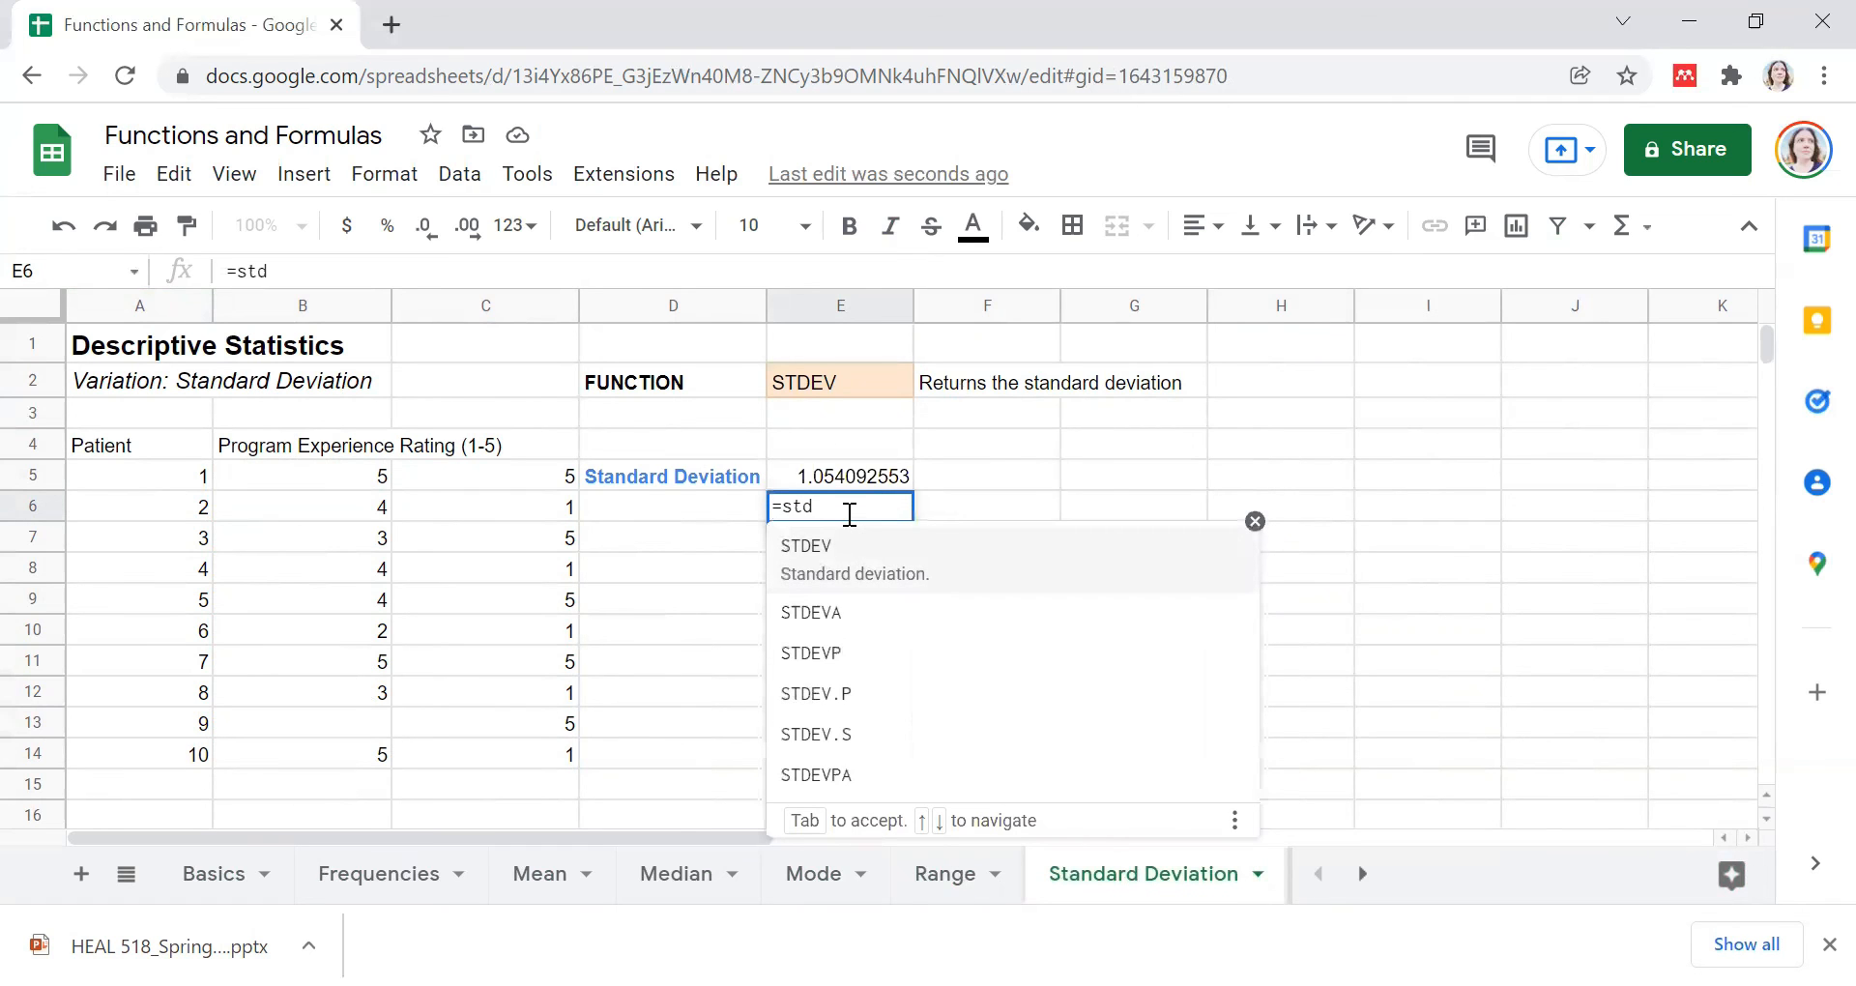
pyautogui.click(842, 561)
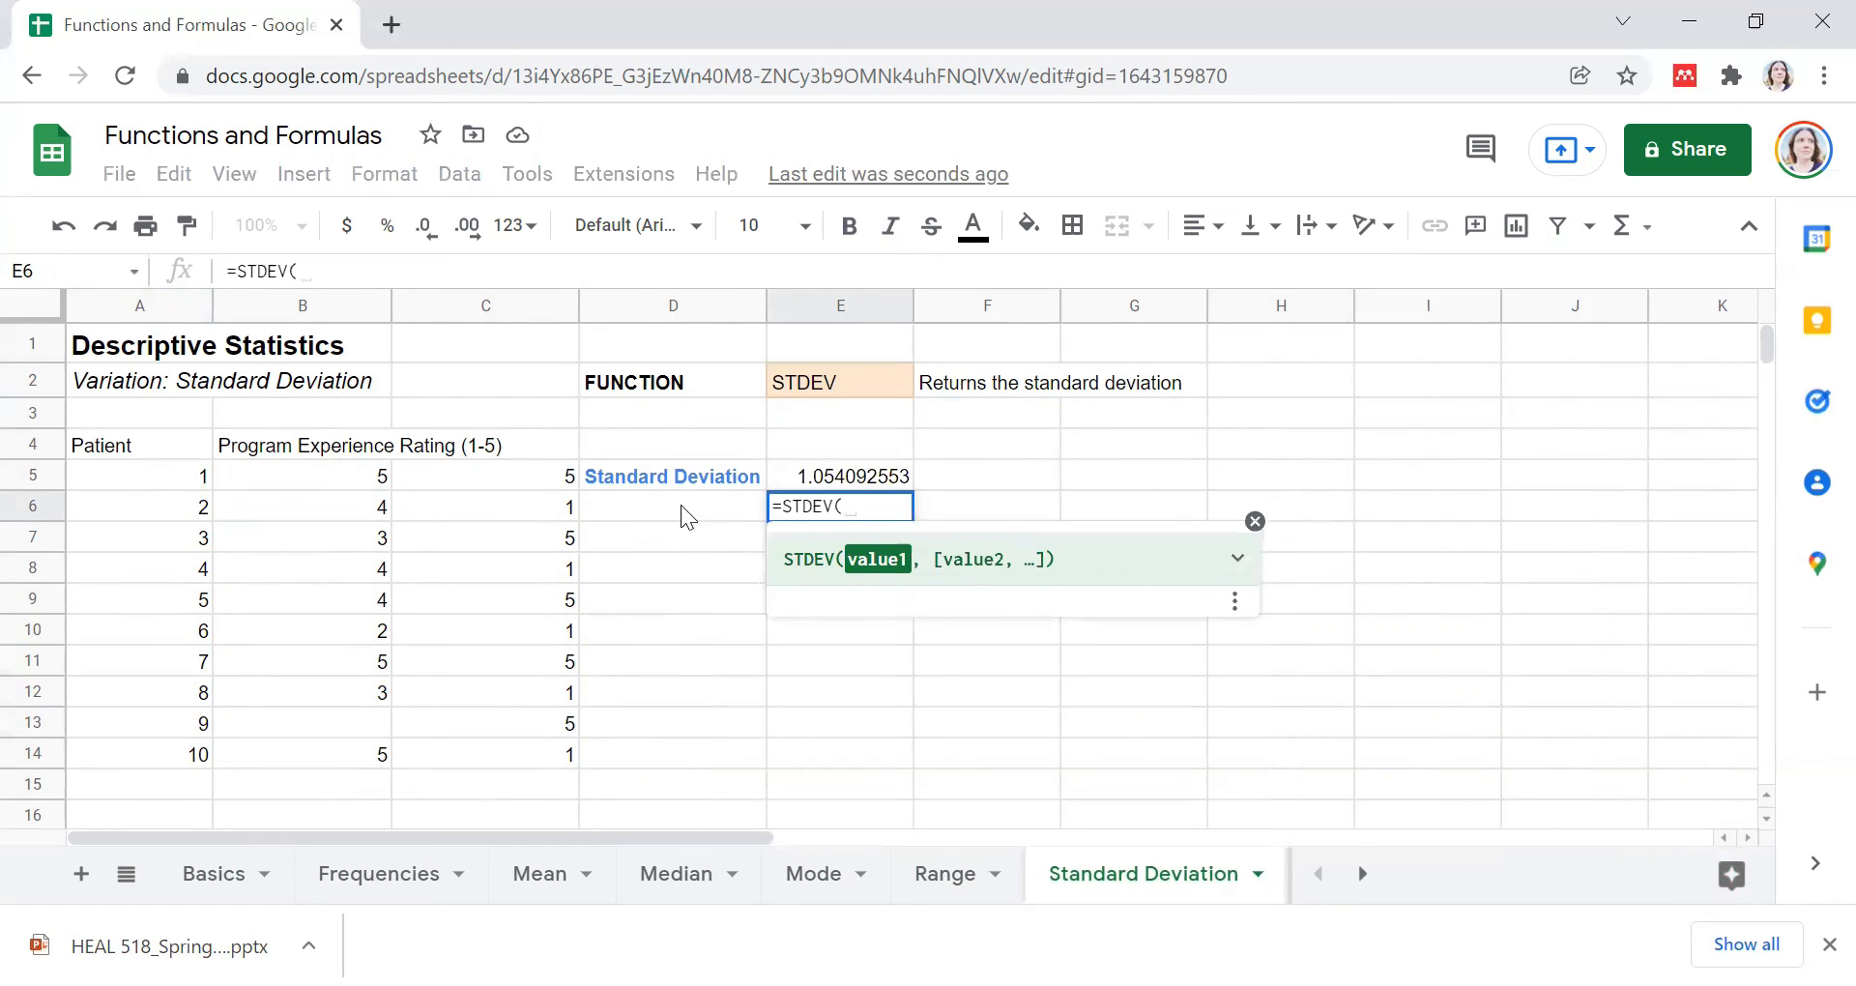
pyautogui.moveTo(522, 487); pyautogui.dragTo(563, 743)
pyautogui.press('Return')
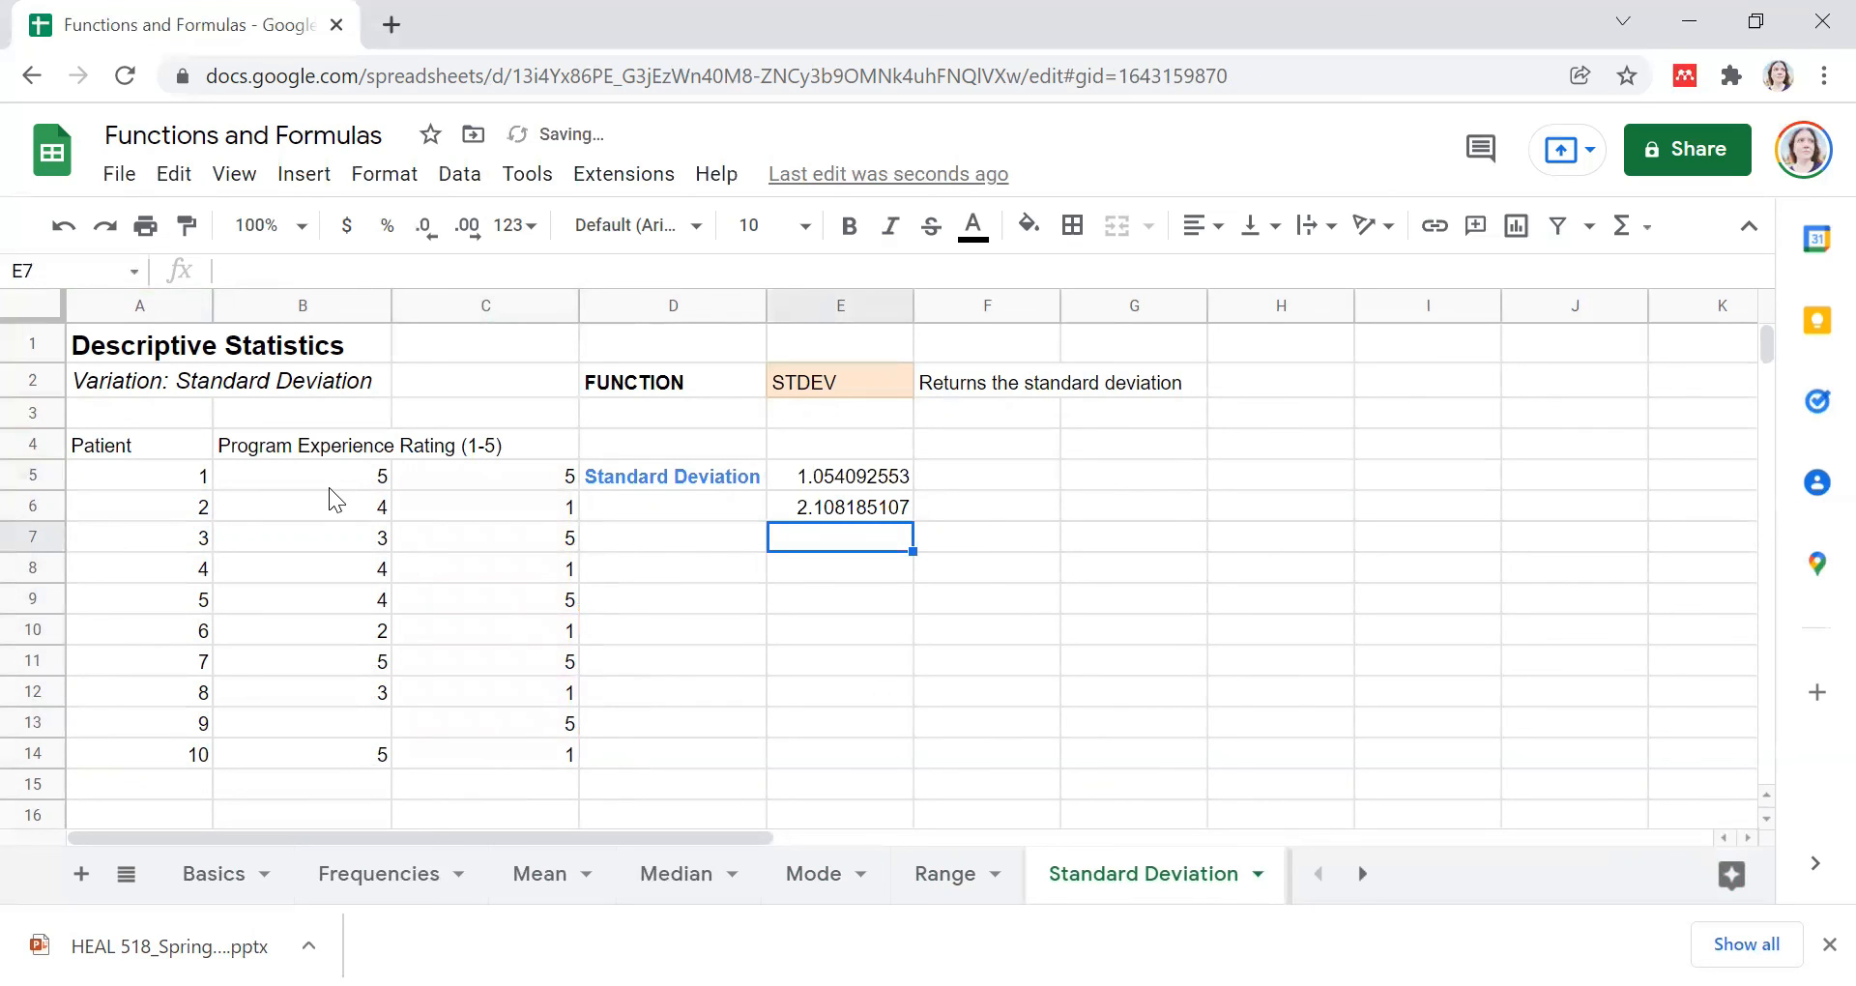
# Step: Compare the ratings in B5:B14 and C5:C14 with their standard deviations in E5 and E6
pyautogui.moveTo(329, 464); pyautogui.dragTo(361, 758)
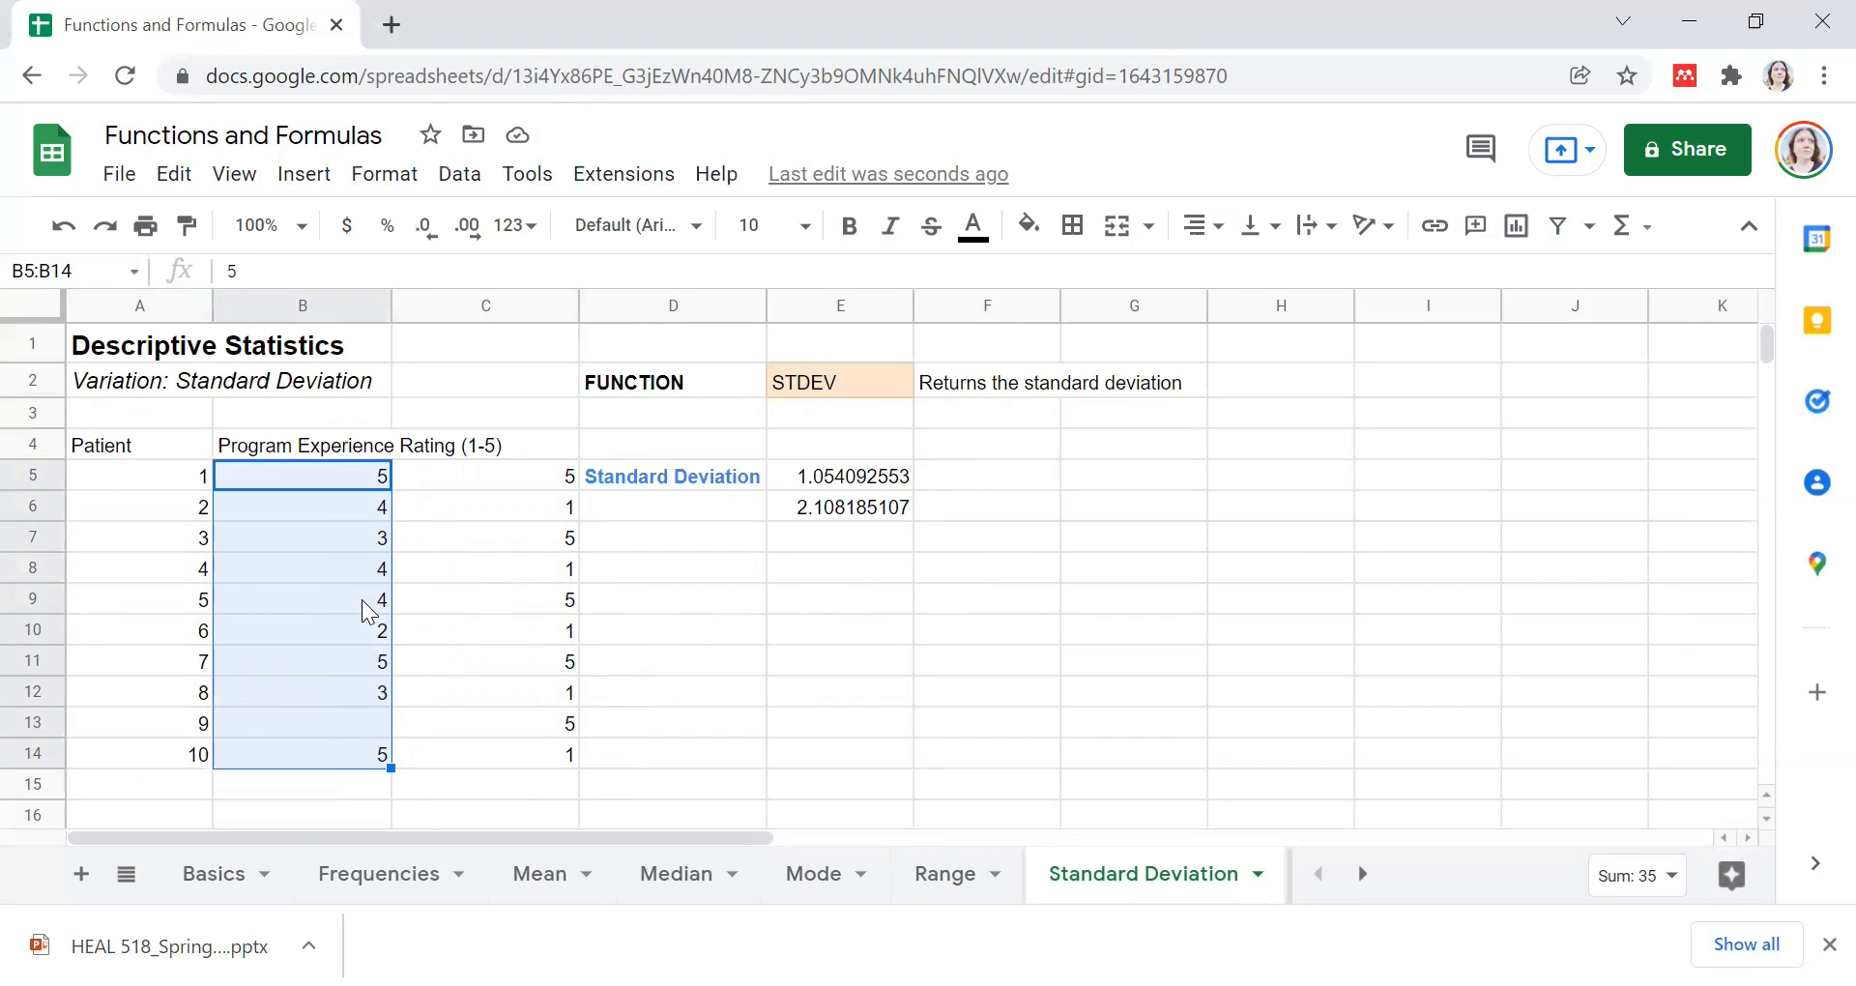
pyautogui.click(850, 476)
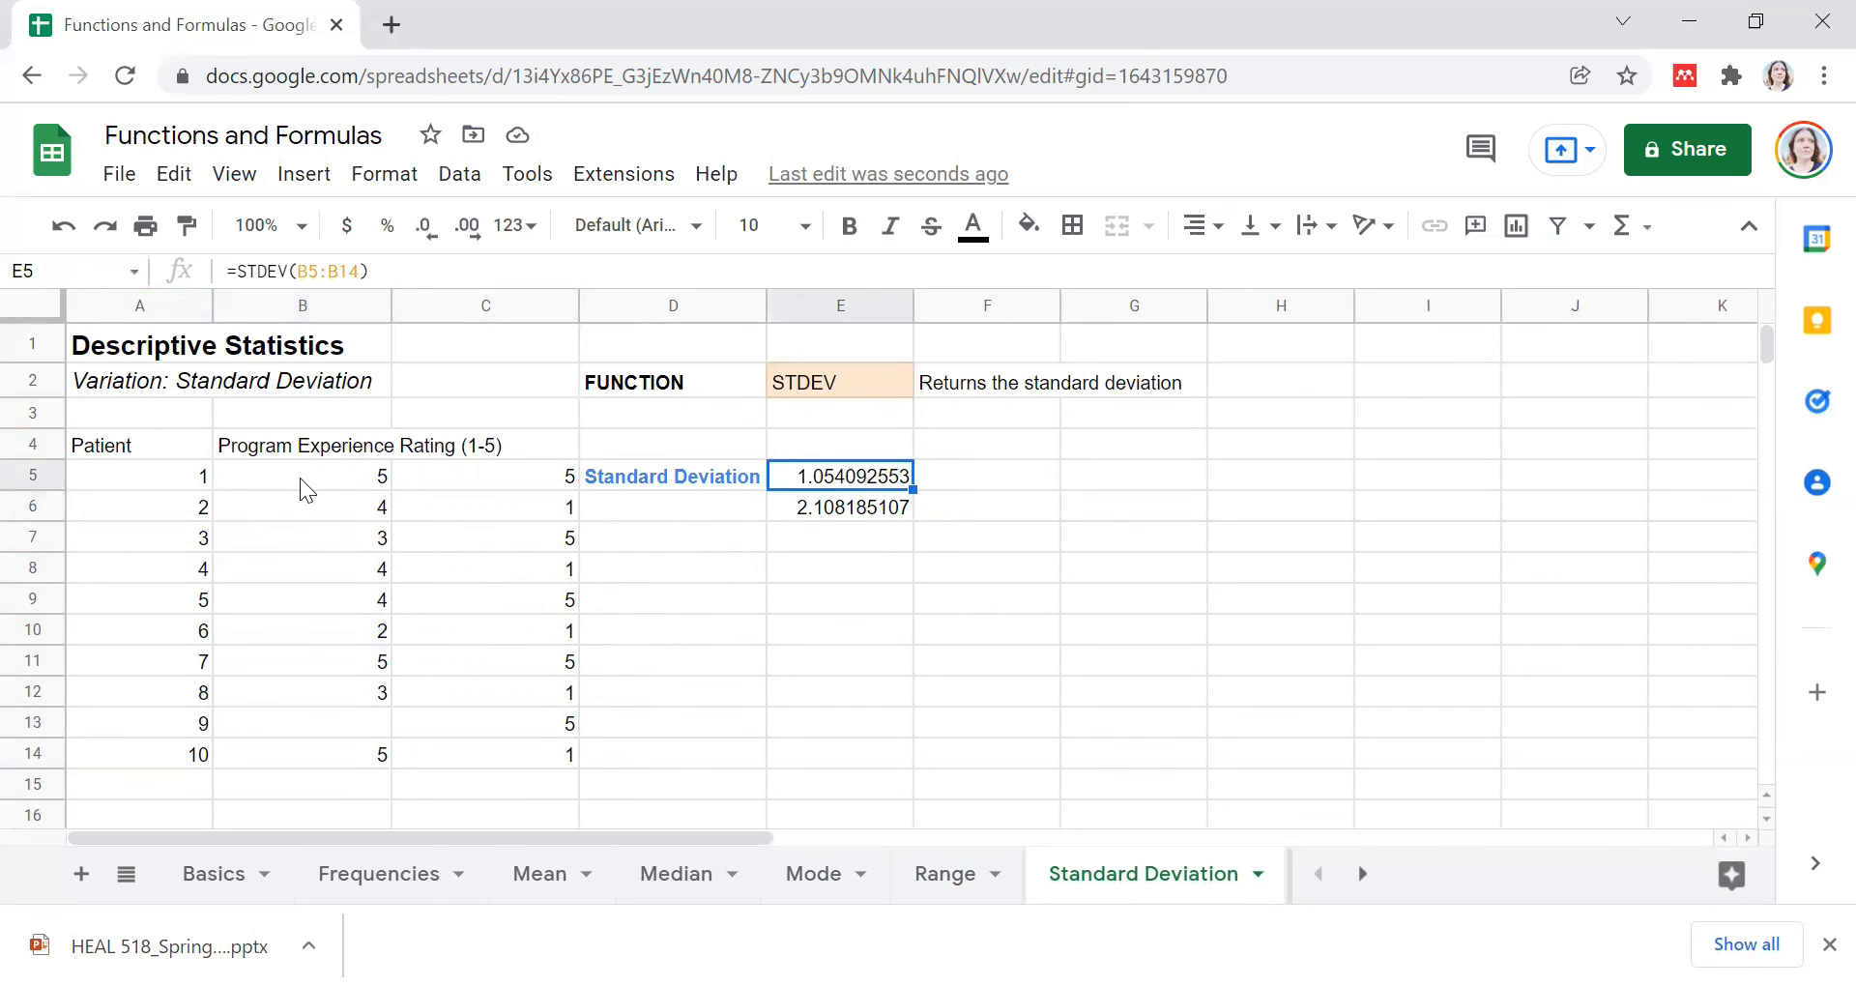
pyautogui.moveTo(300, 478); pyautogui.dragTo(319, 754)
pyautogui.moveTo(516, 477); pyautogui.dragTo(503, 763)
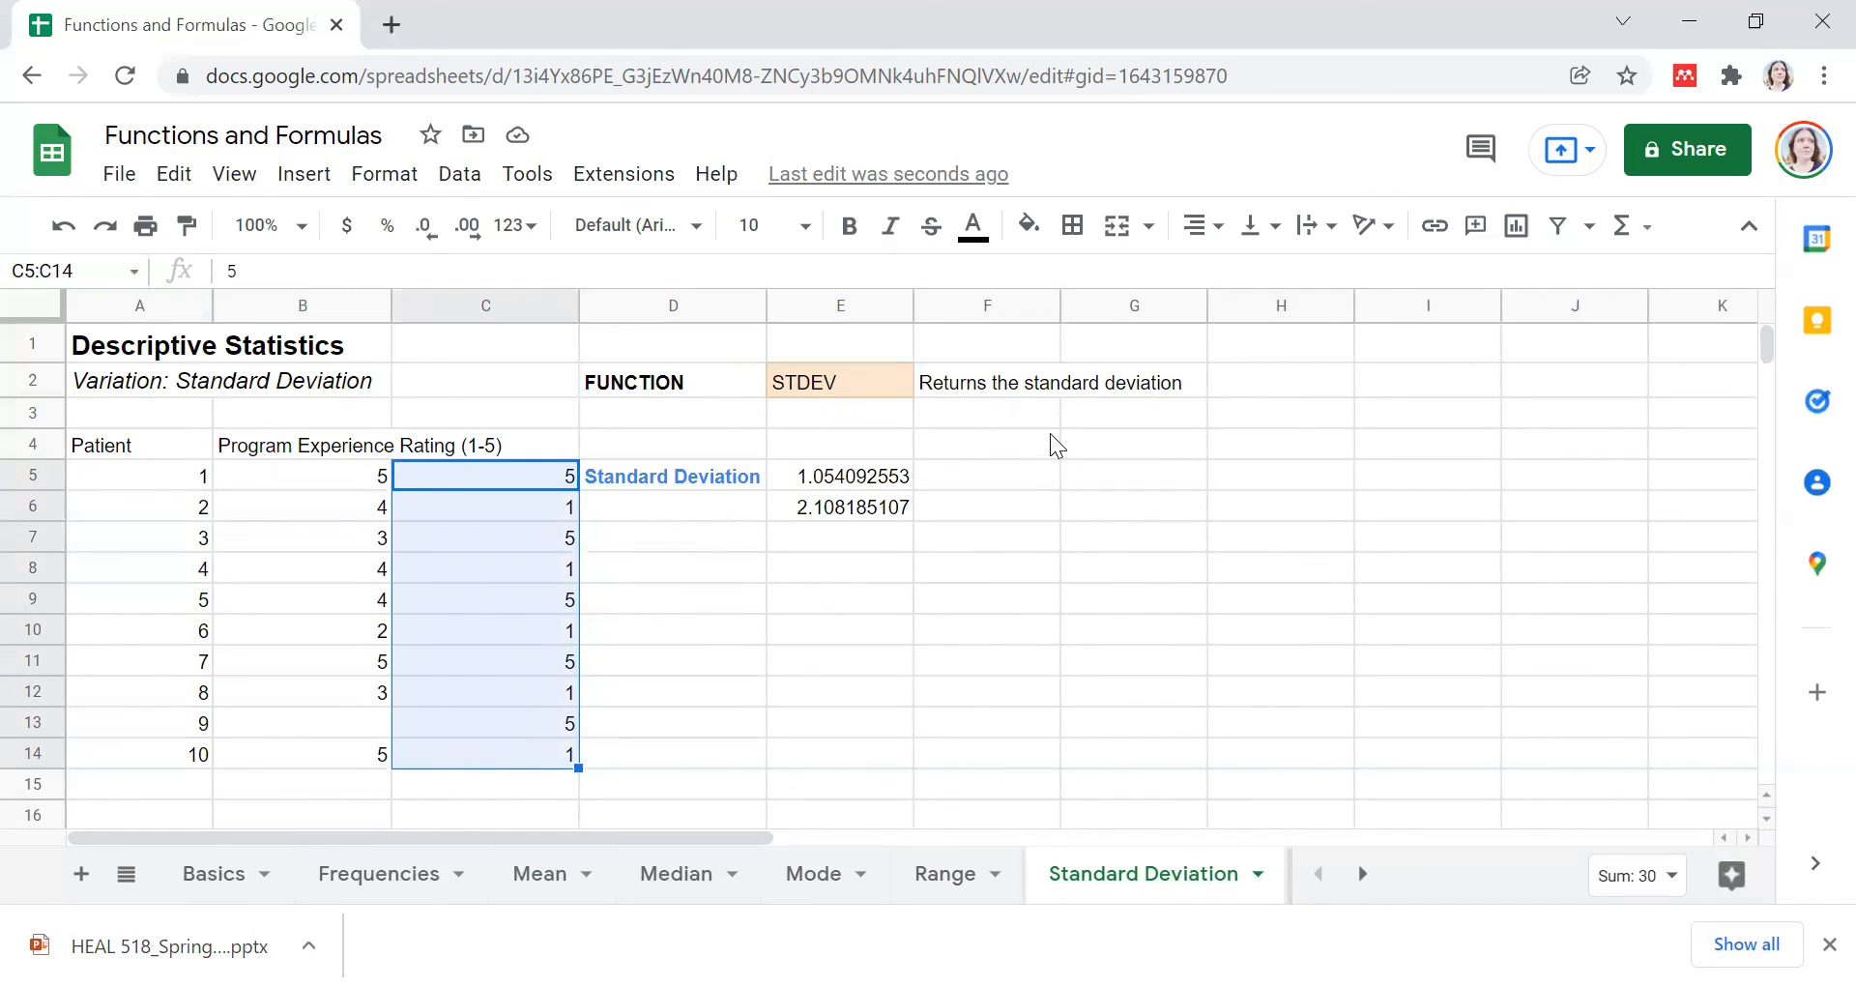
pyautogui.click(861, 508)
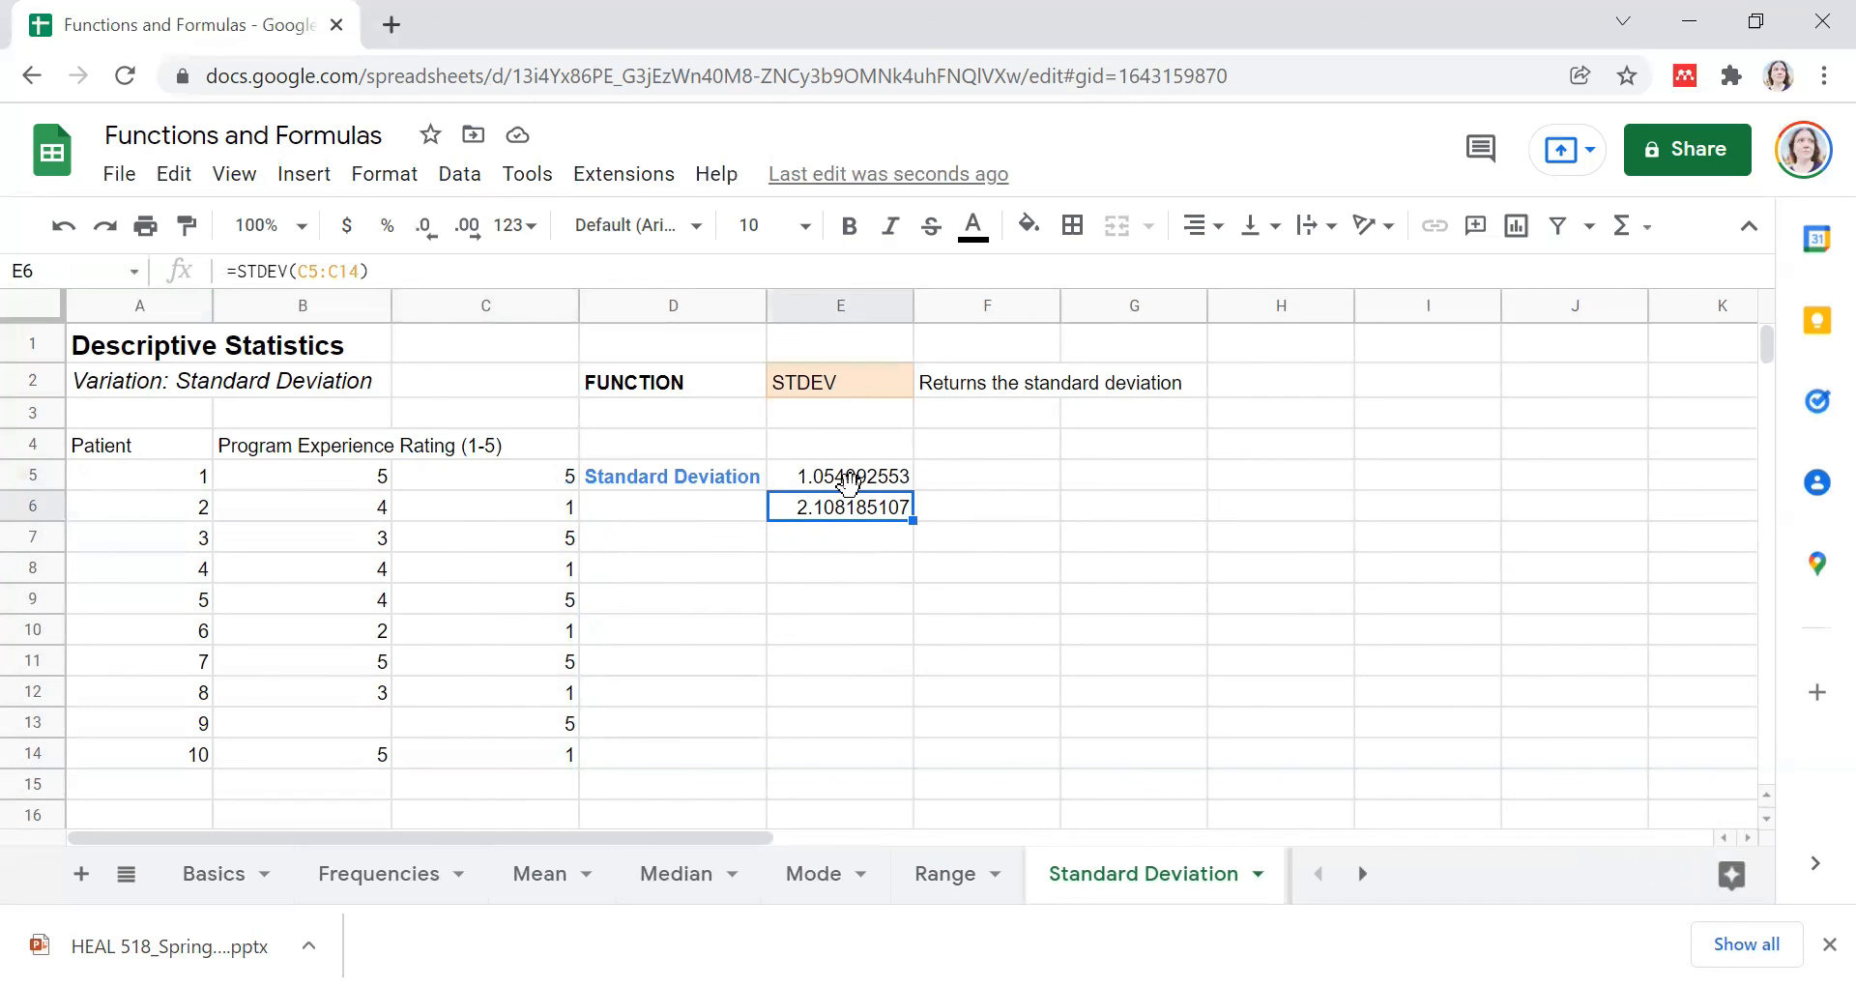
pyautogui.click(1024, 599)
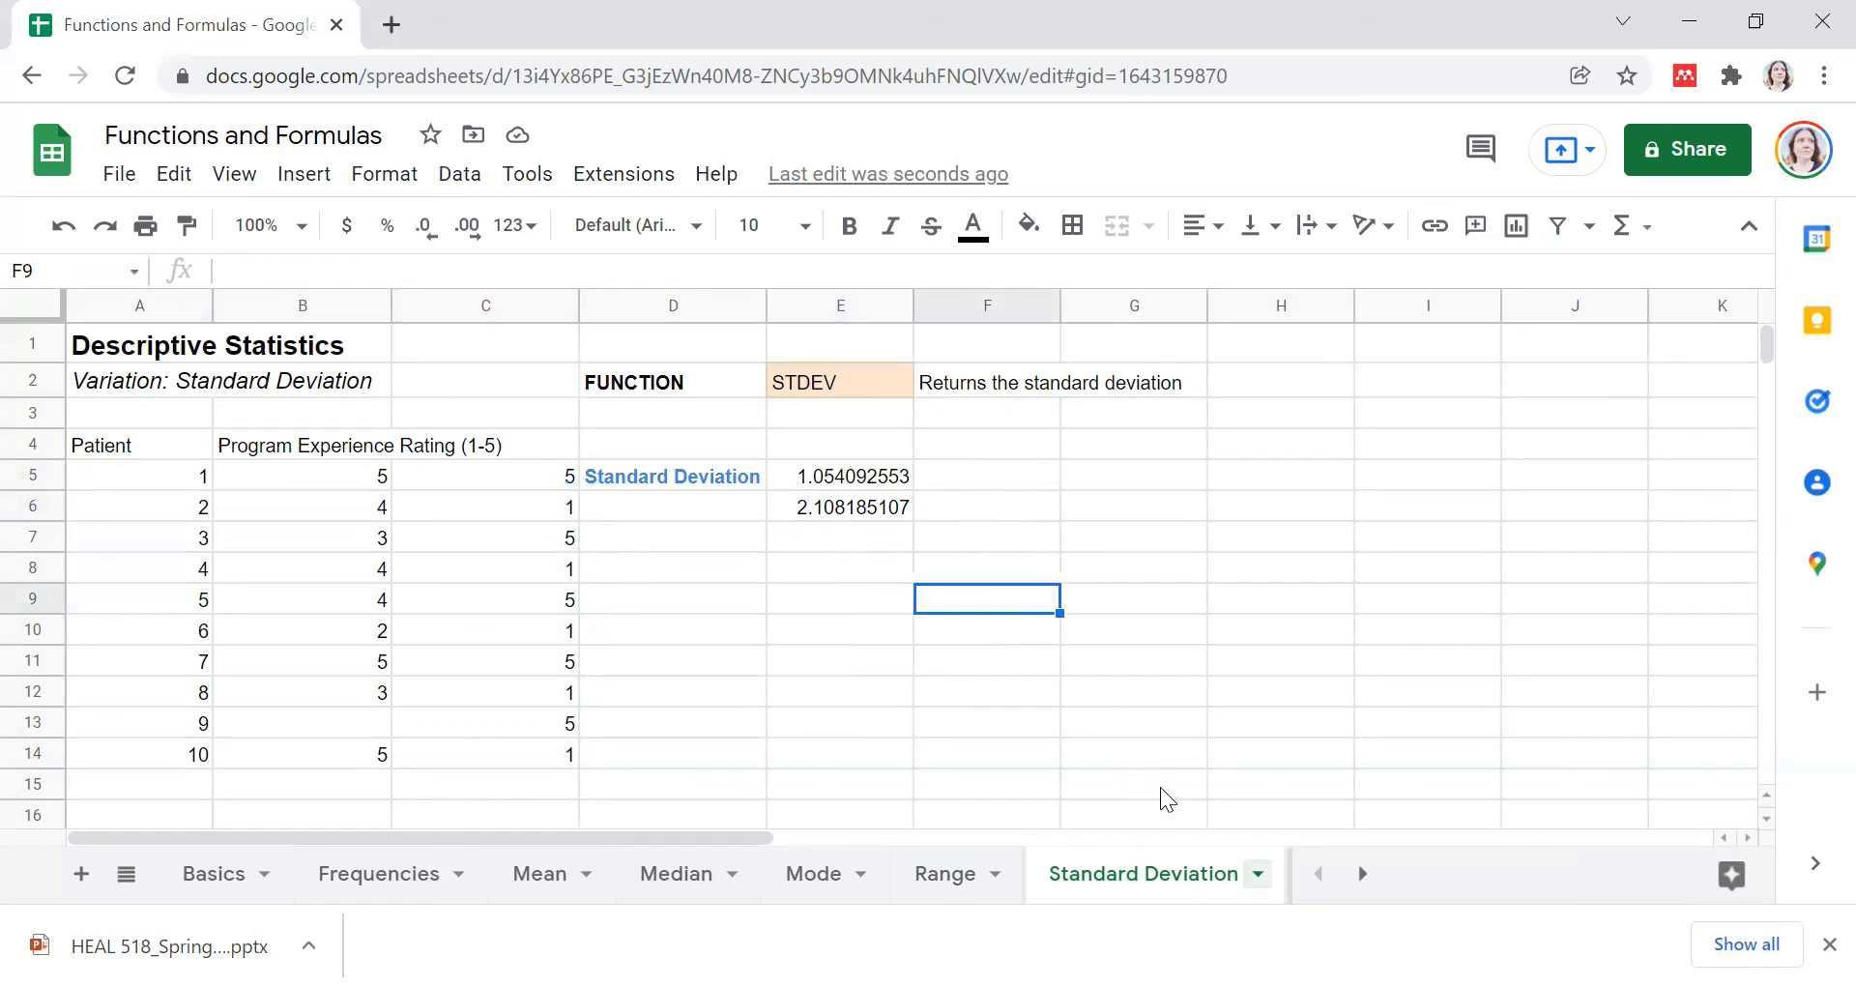
# Step: Open the Variance sheet
pyautogui.click(1363, 874)
pyautogui.click(1196, 874)
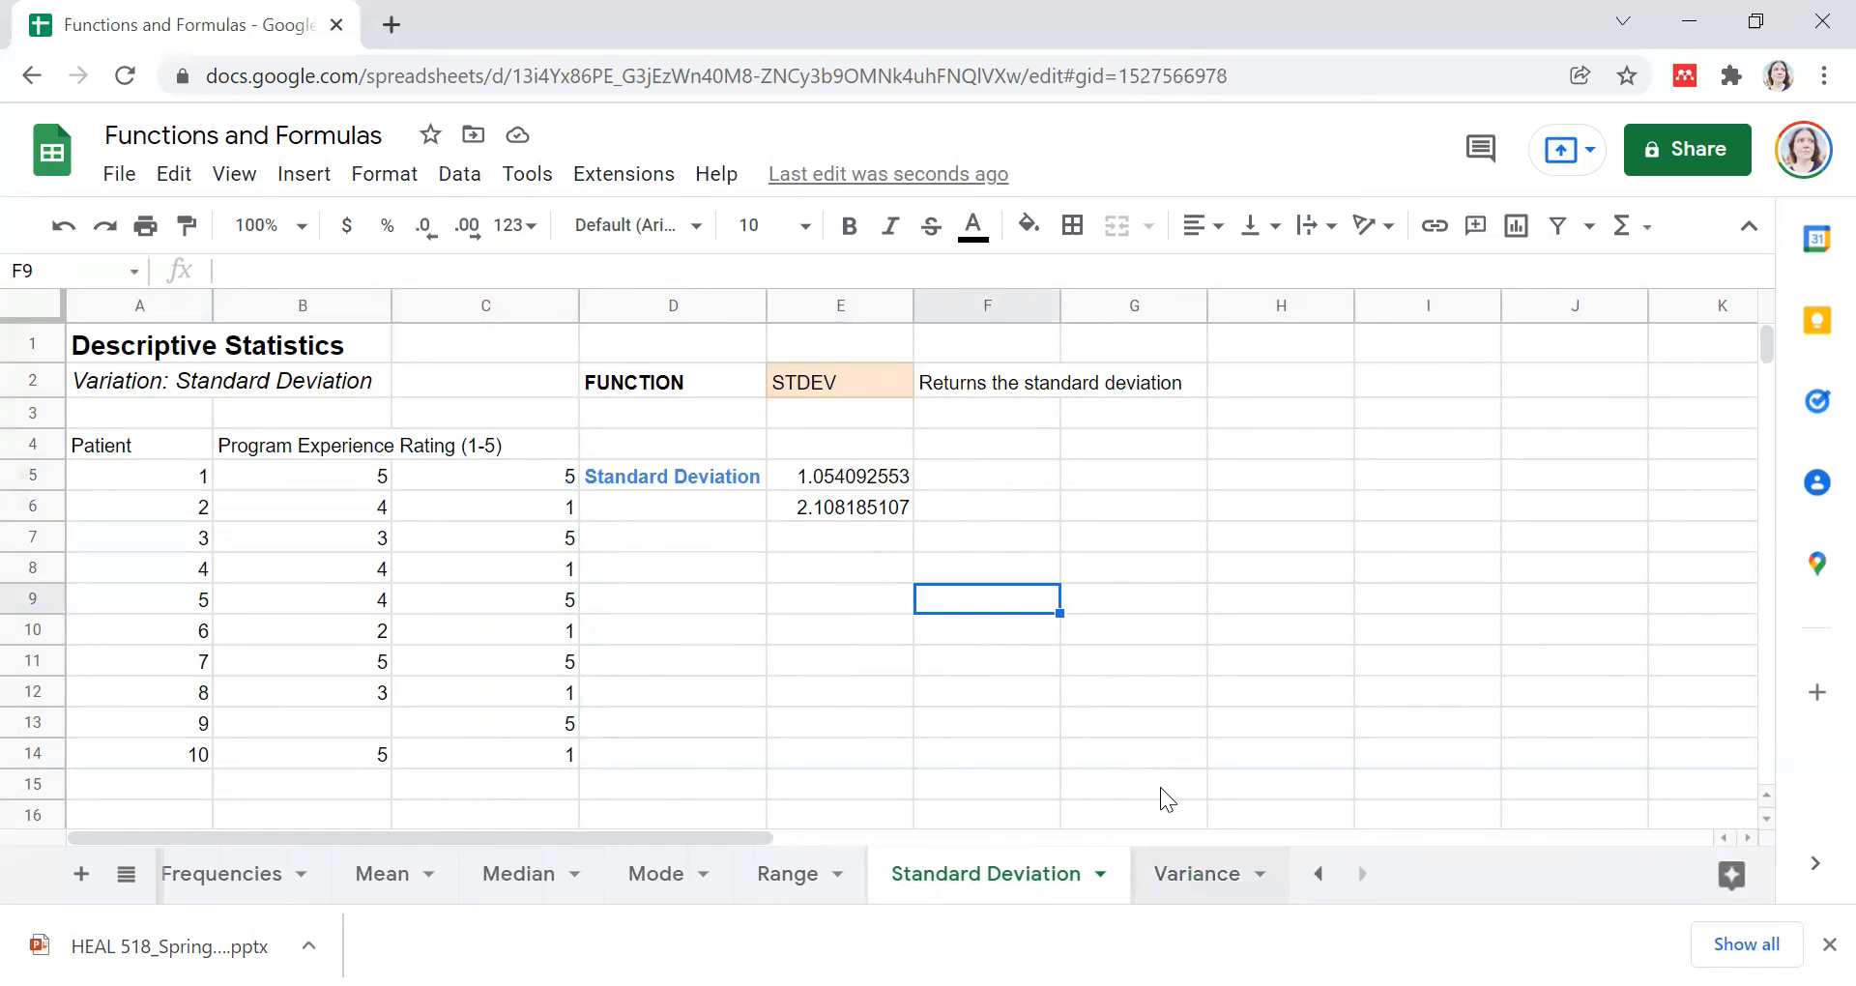
pyautogui.click(1037, 690)
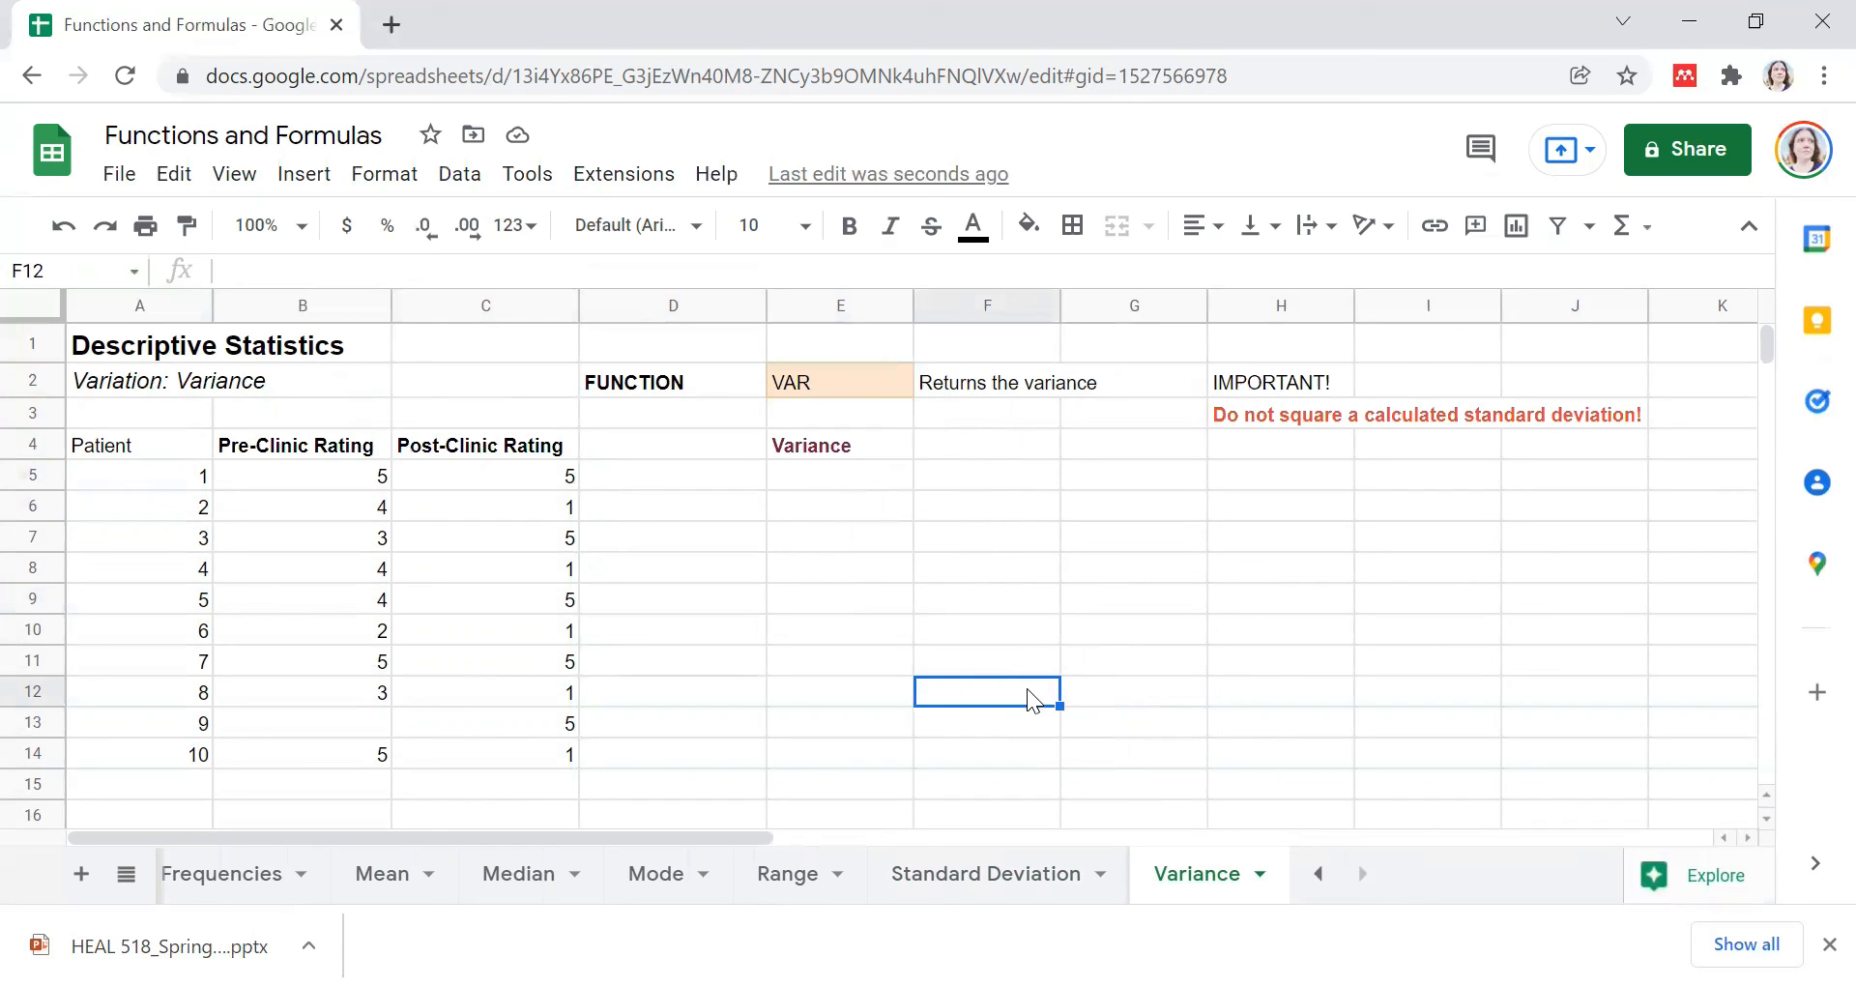
pyautogui.click(673, 483)
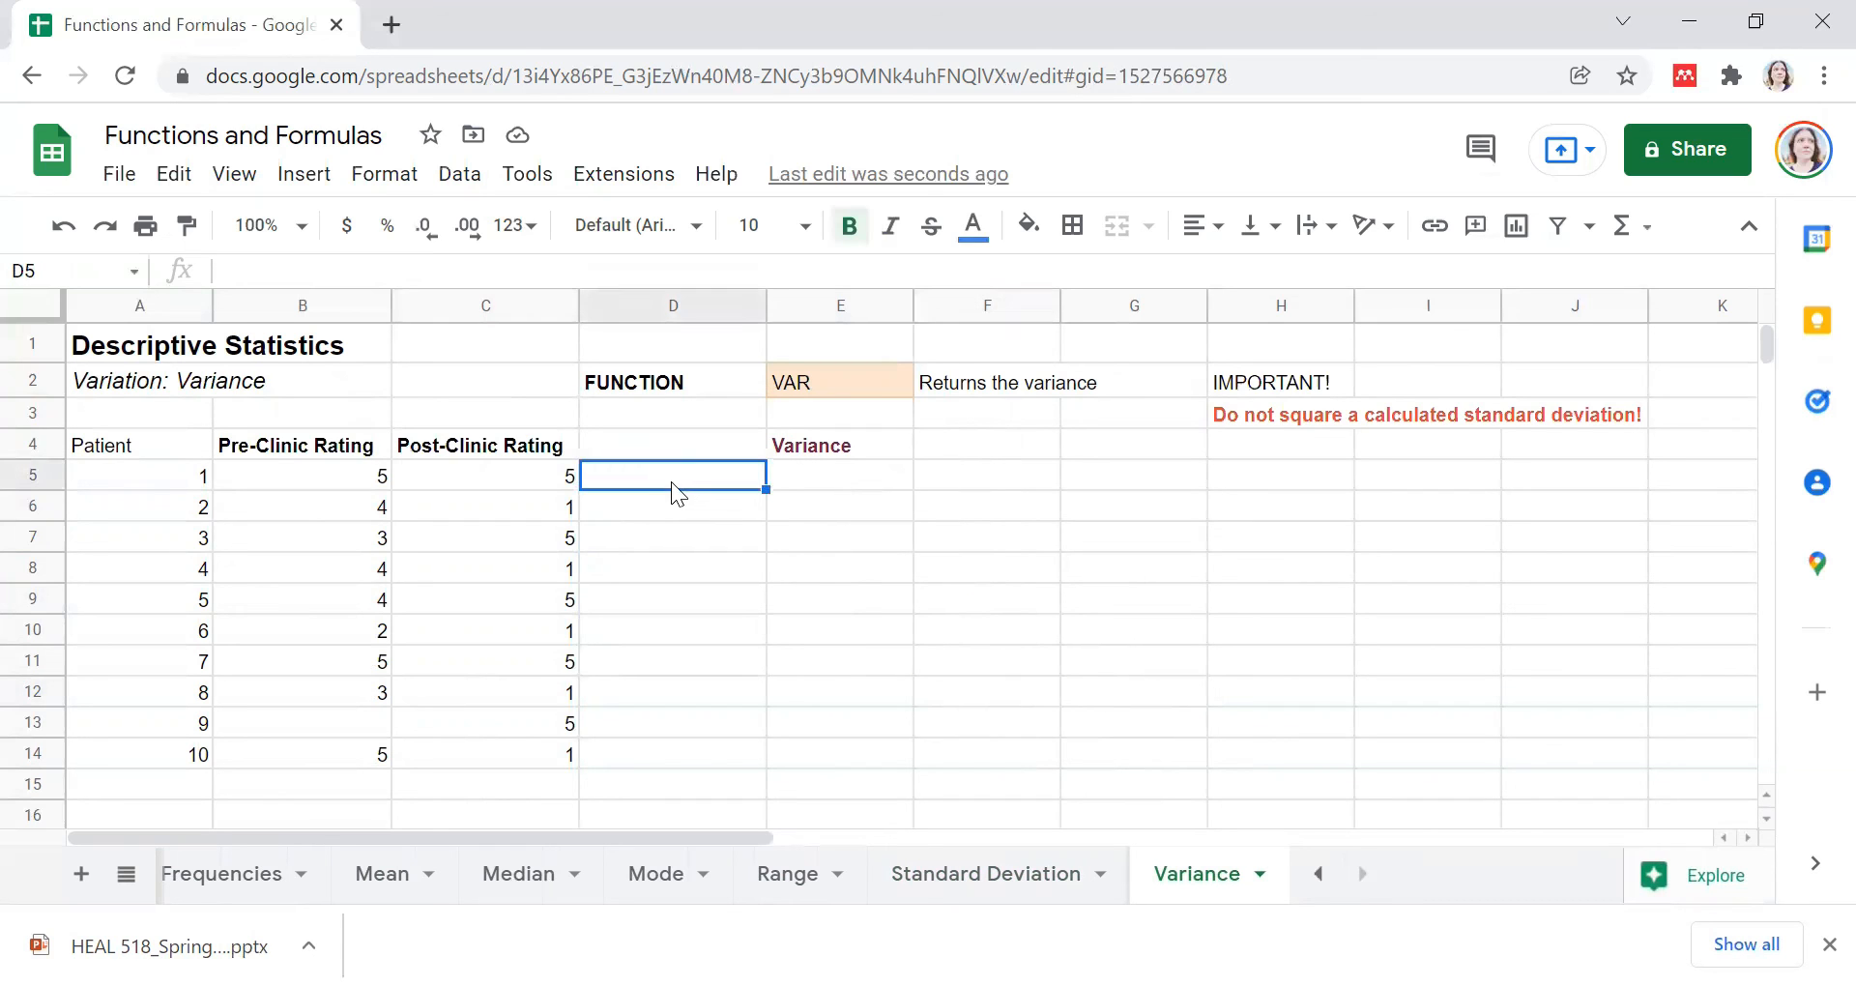
# Step: Calculate the variance of the post-clinic ratings in E5 with a VAR formula over C5:C14, and review the note in H3
pyautogui.click(906, 481)
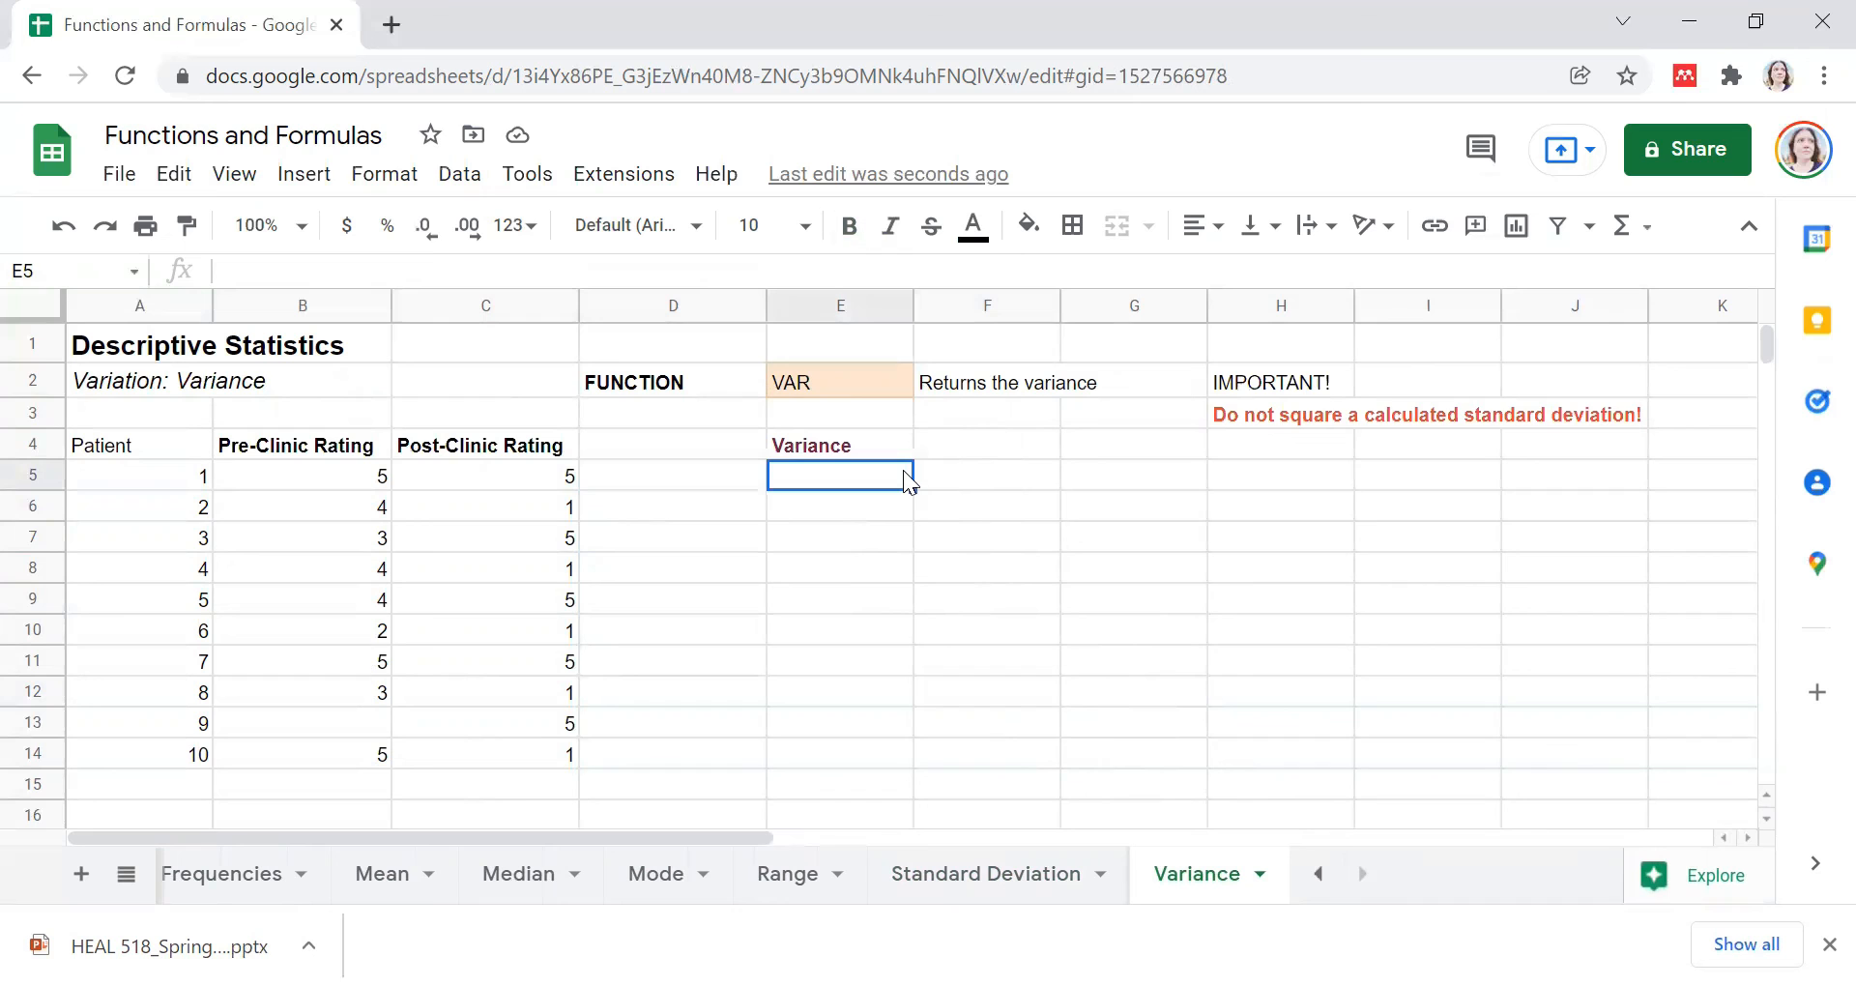
pyautogui.write('=')
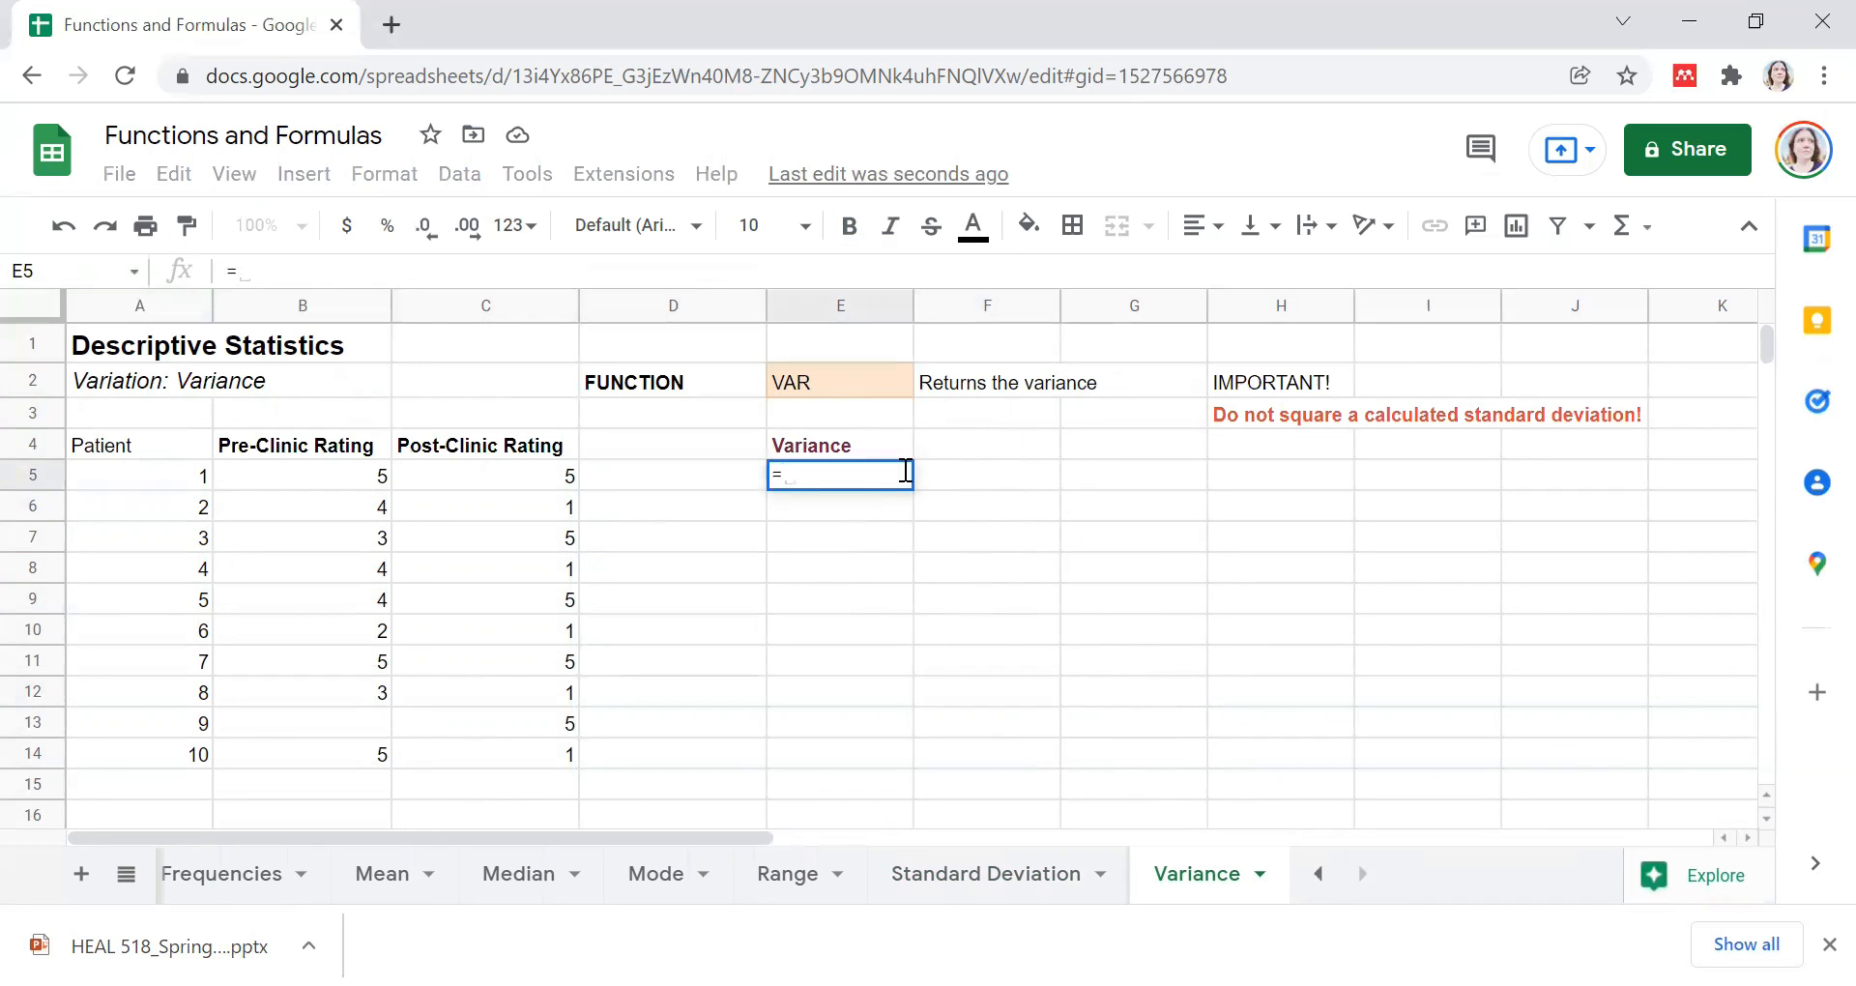
pyautogui.write('VAR')
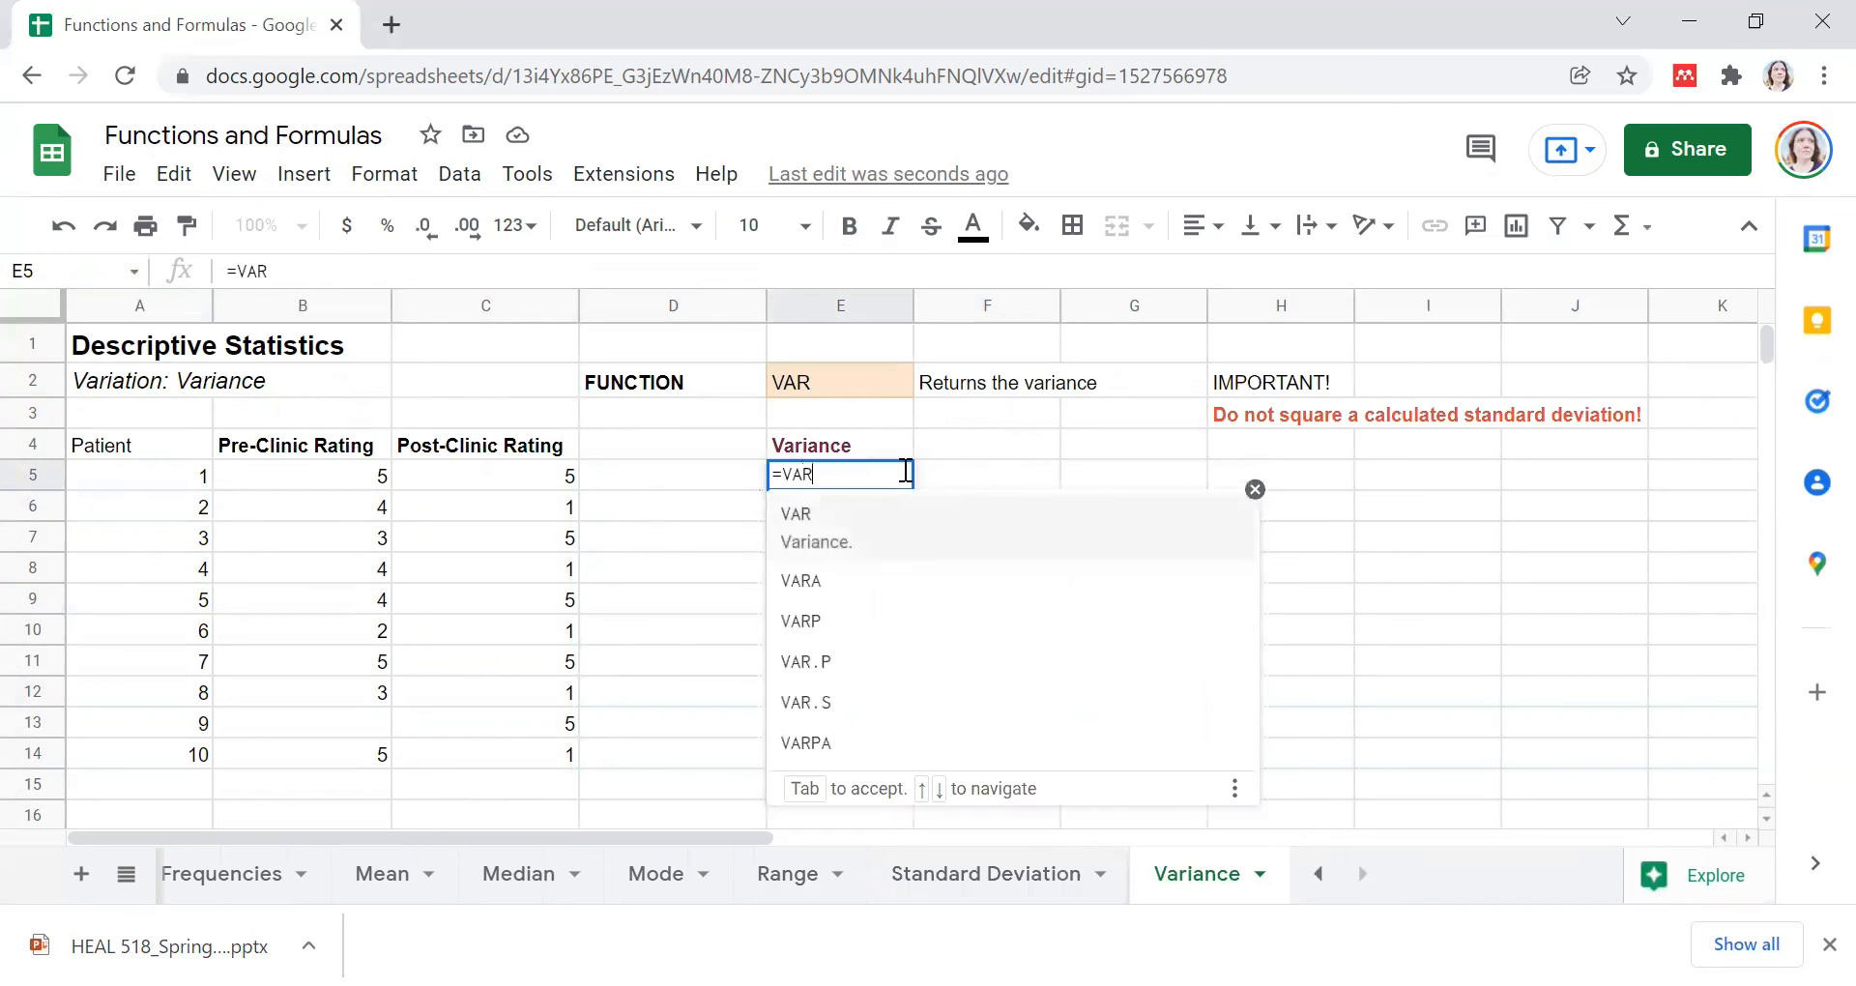
pyautogui.click(856, 538)
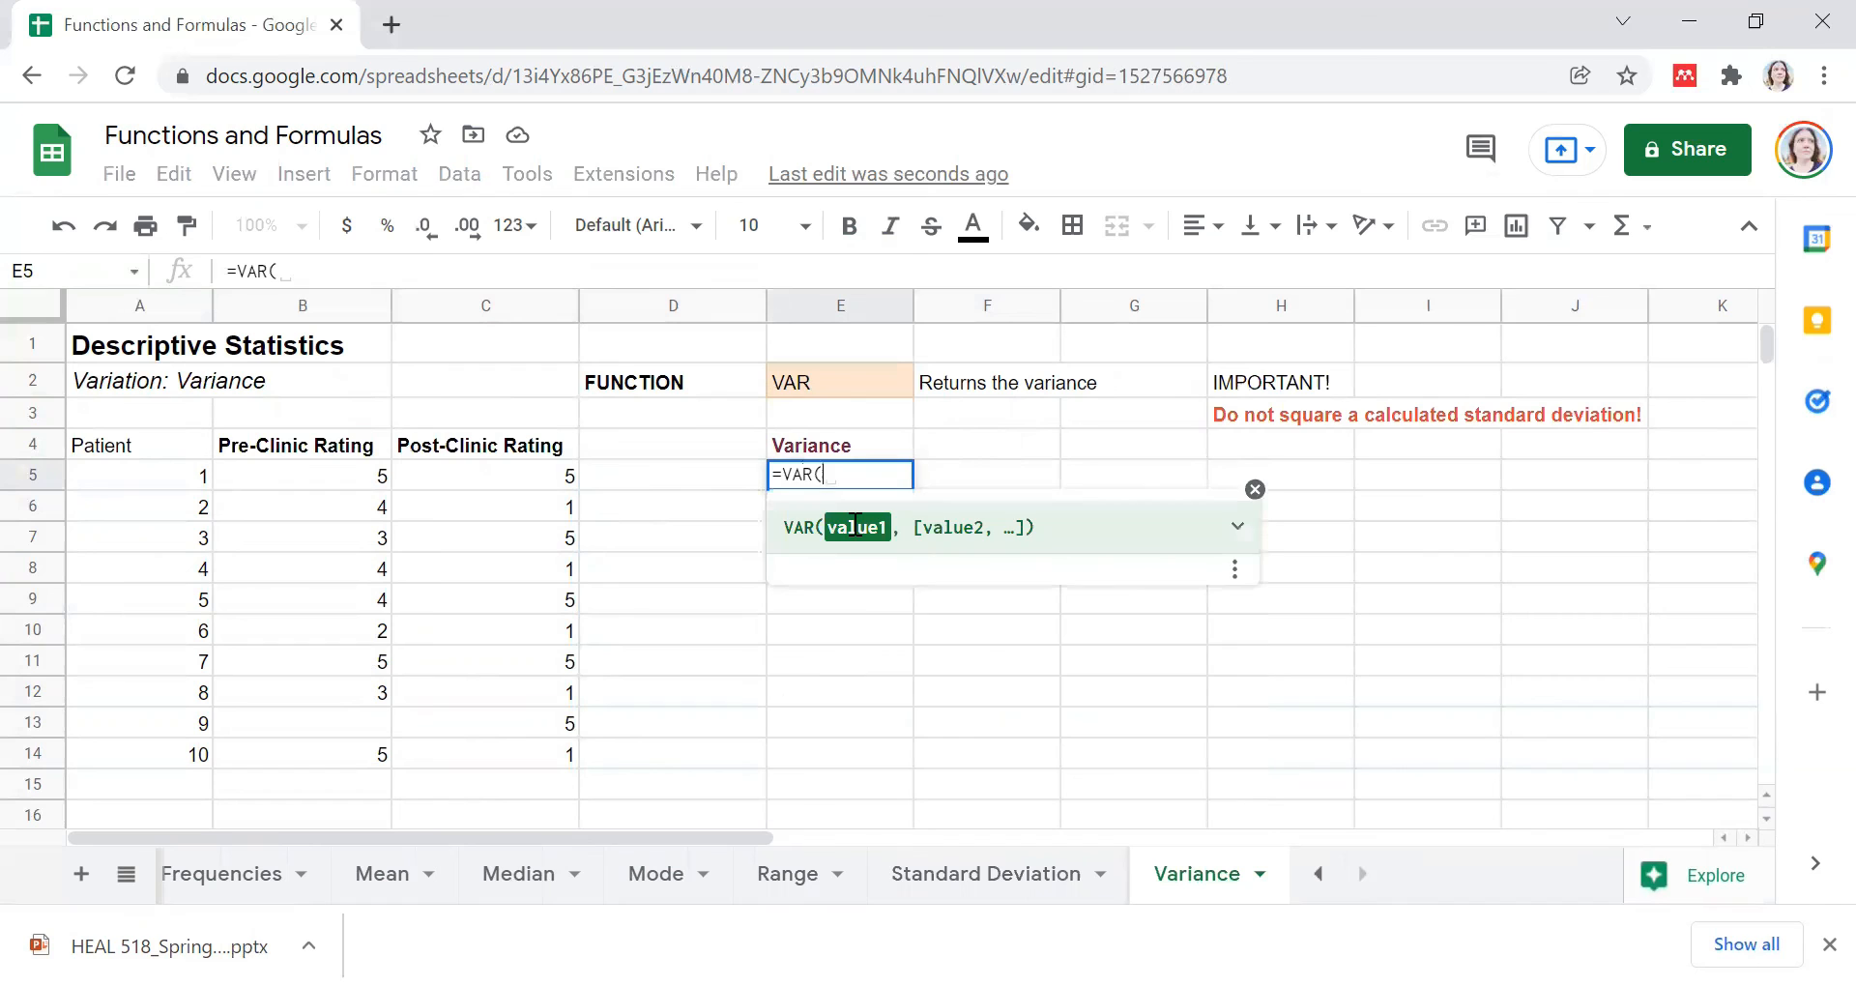
pyautogui.click(497, 474)
pyautogui.moveTo(497, 498); pyautogui.dragTo(522, 752)
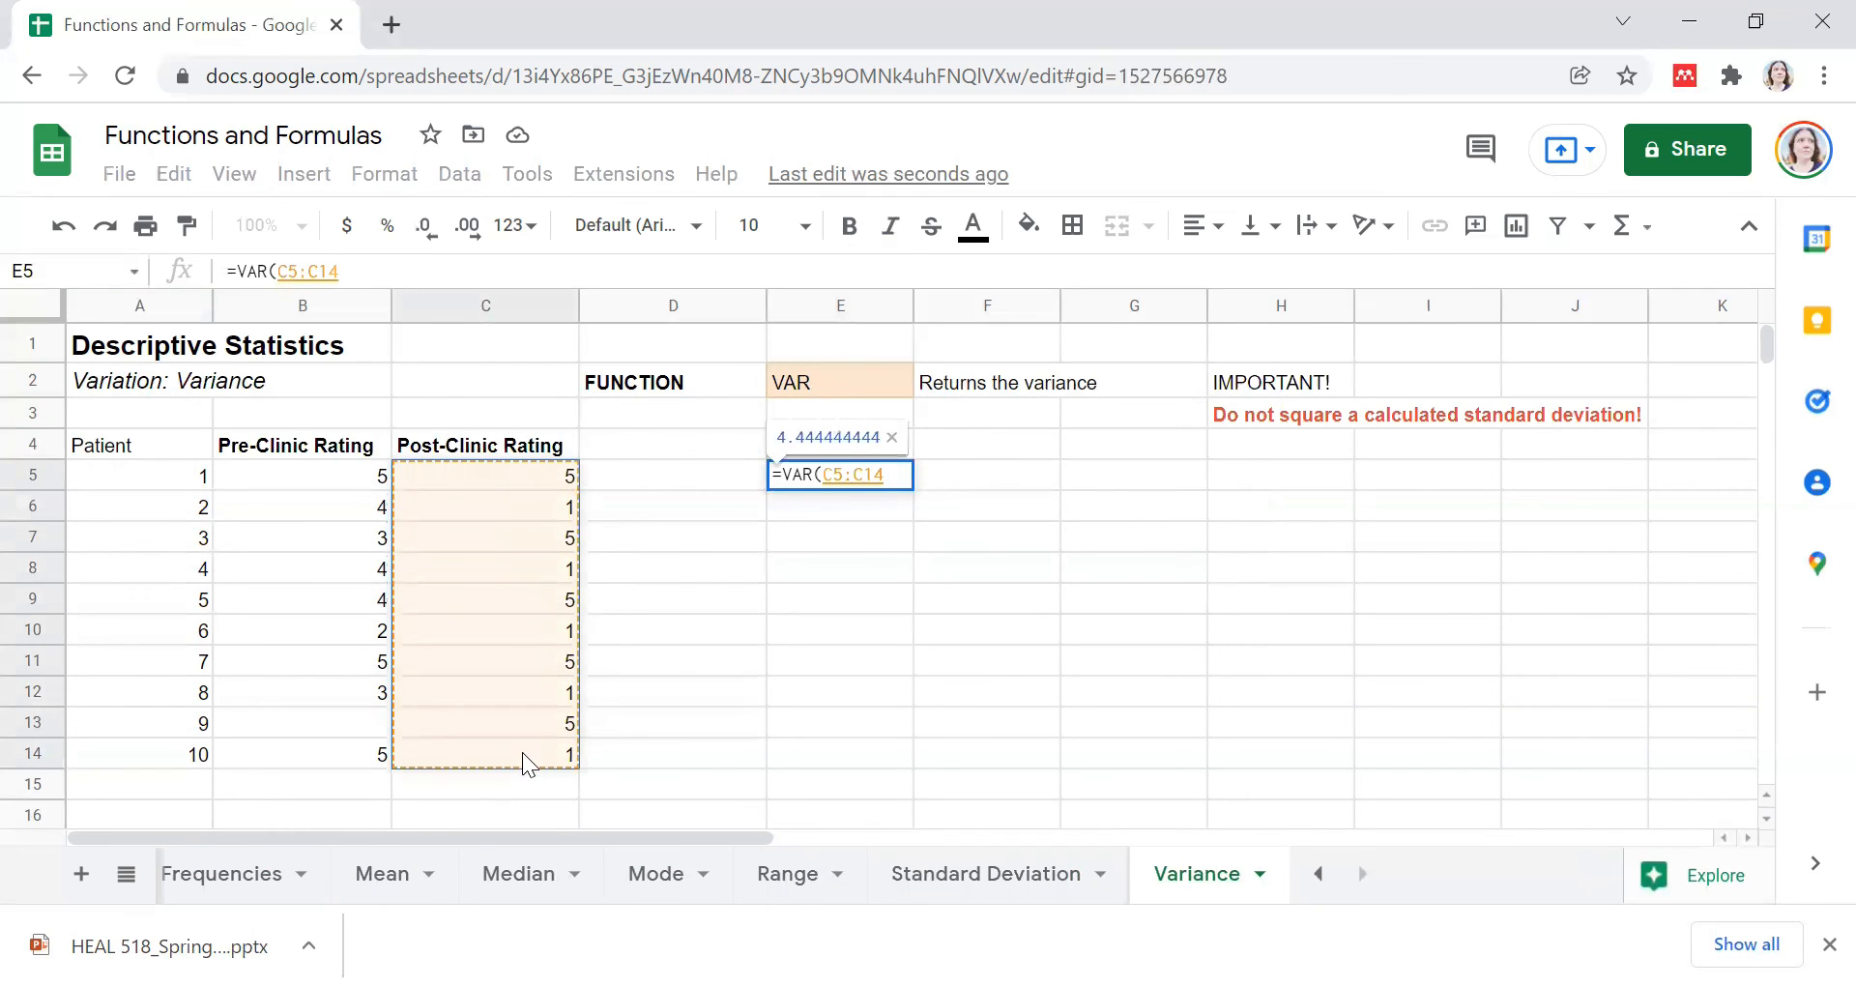
pyautogui.press('Return')
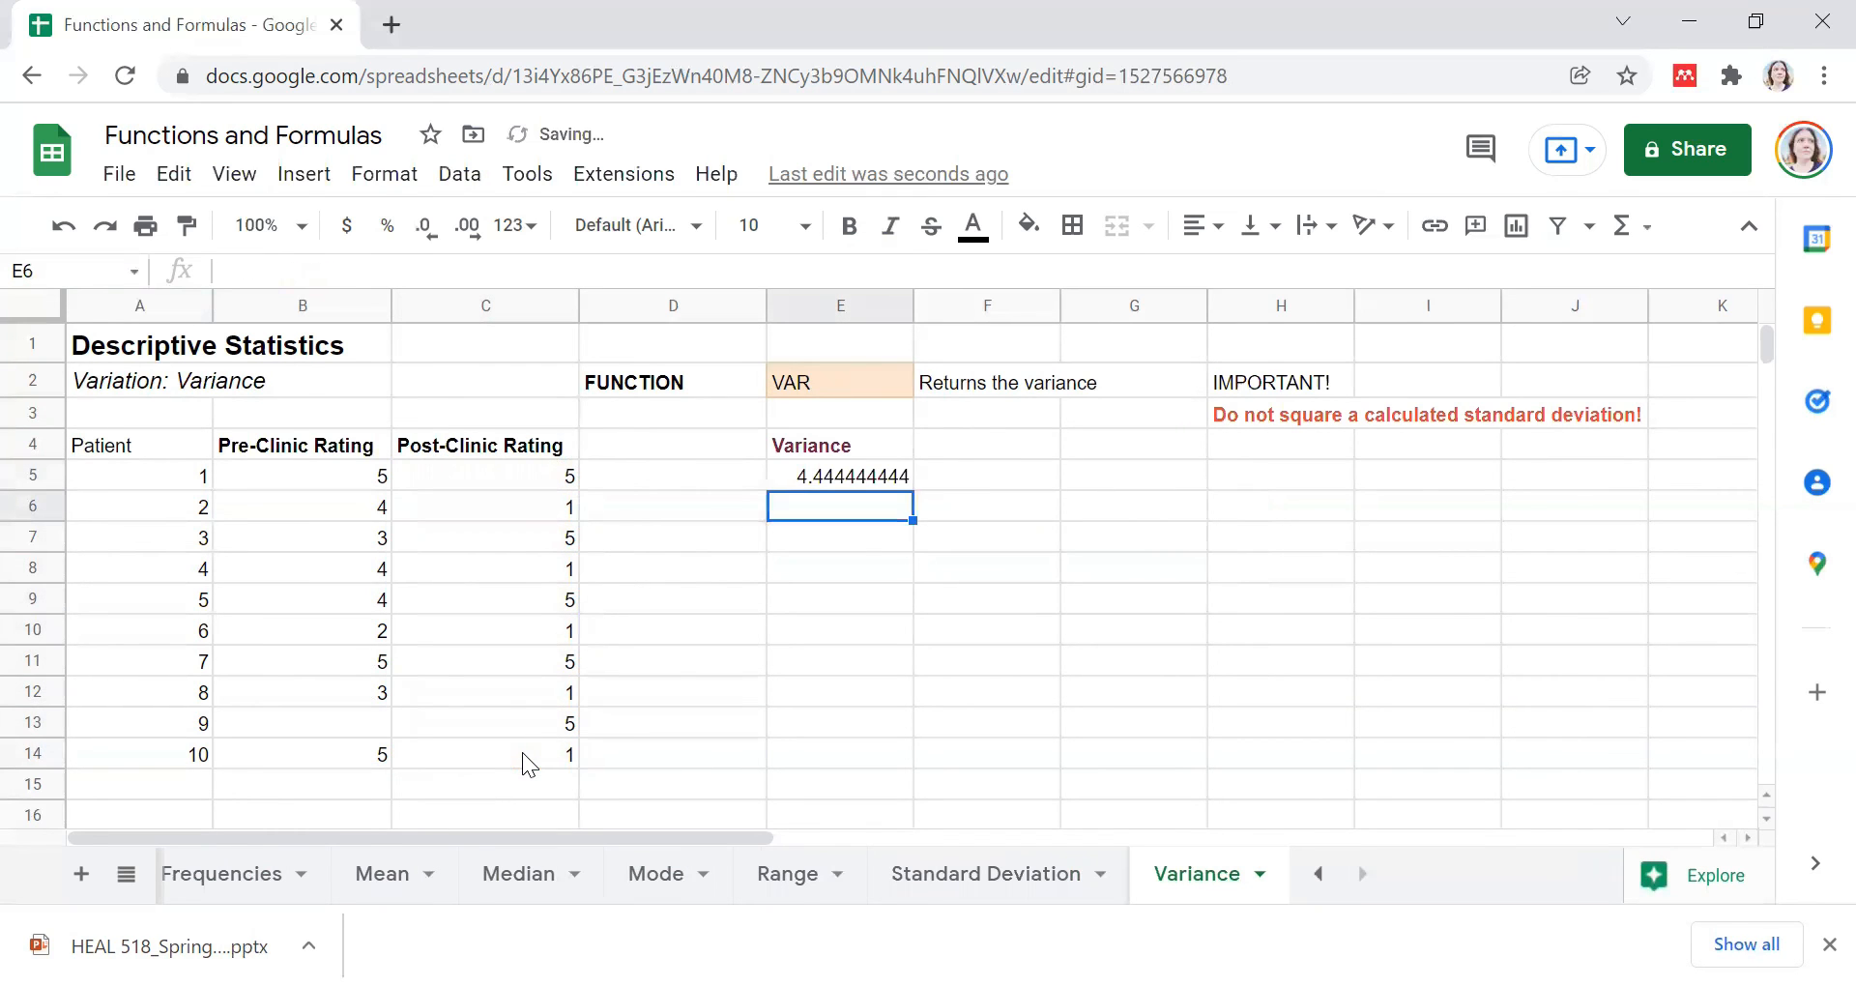
pyautogui.click(856, 479)
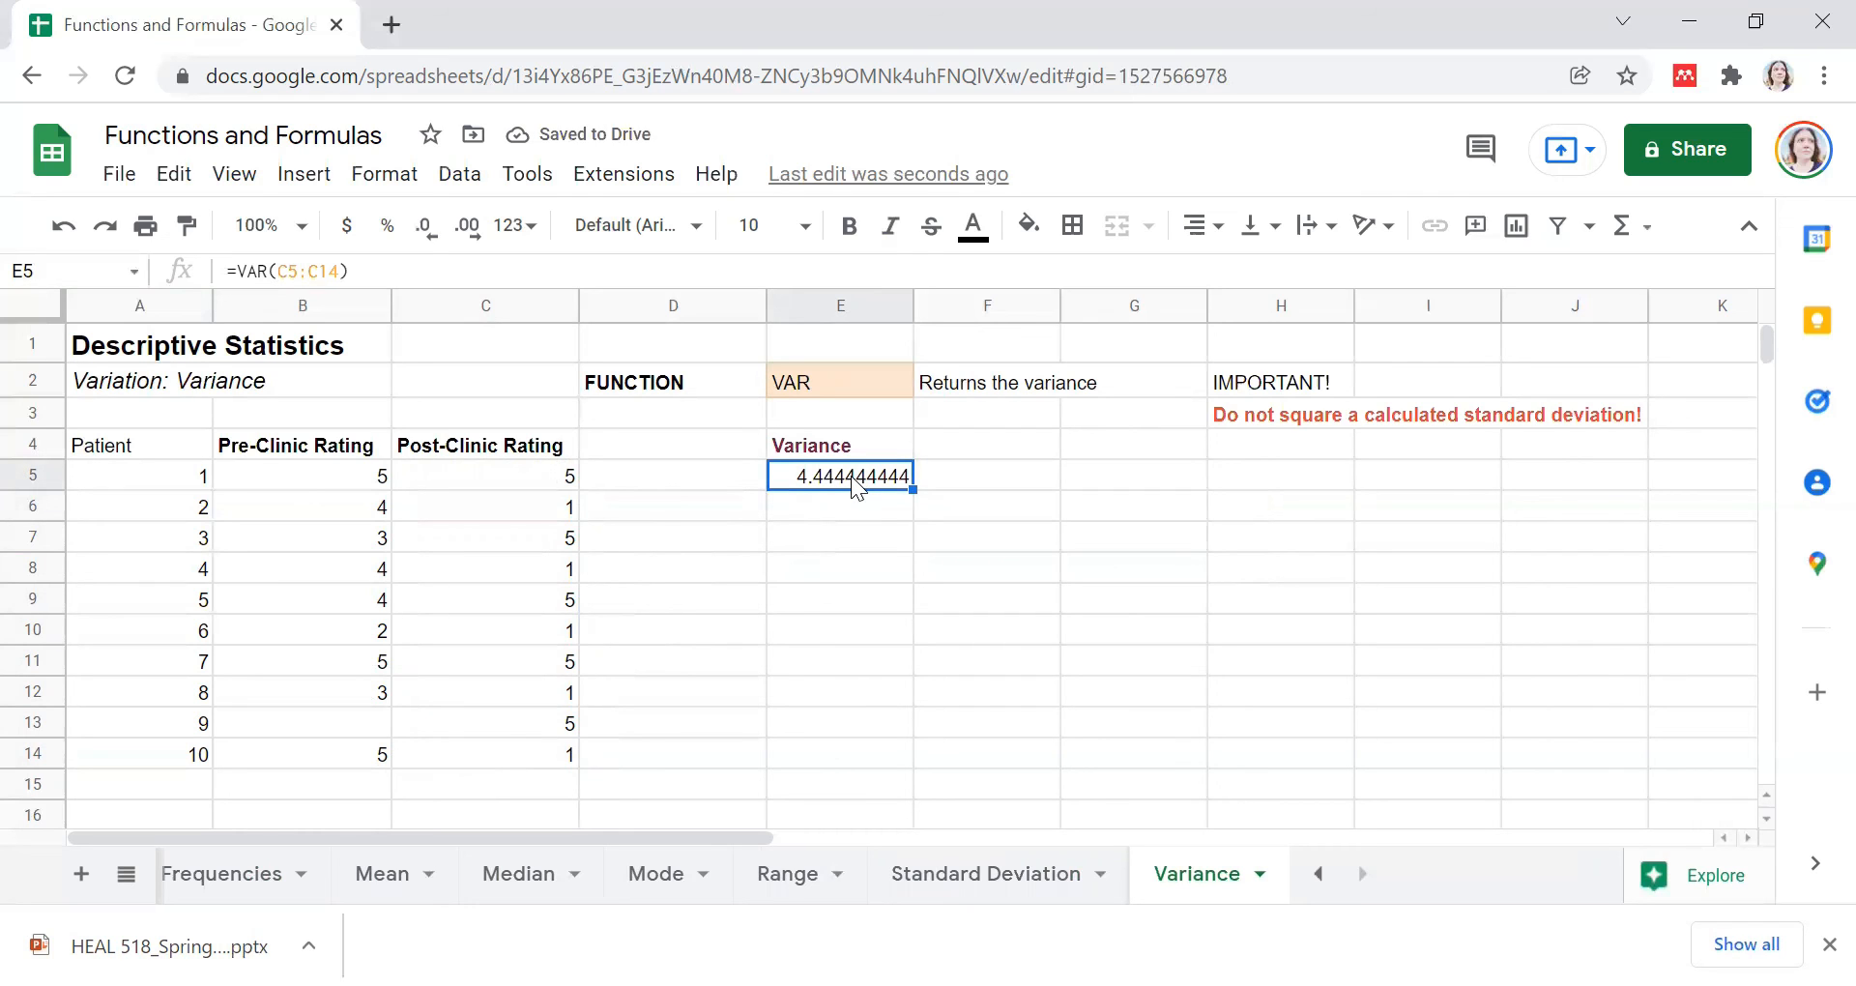
pyautogui.click(1285, 421)
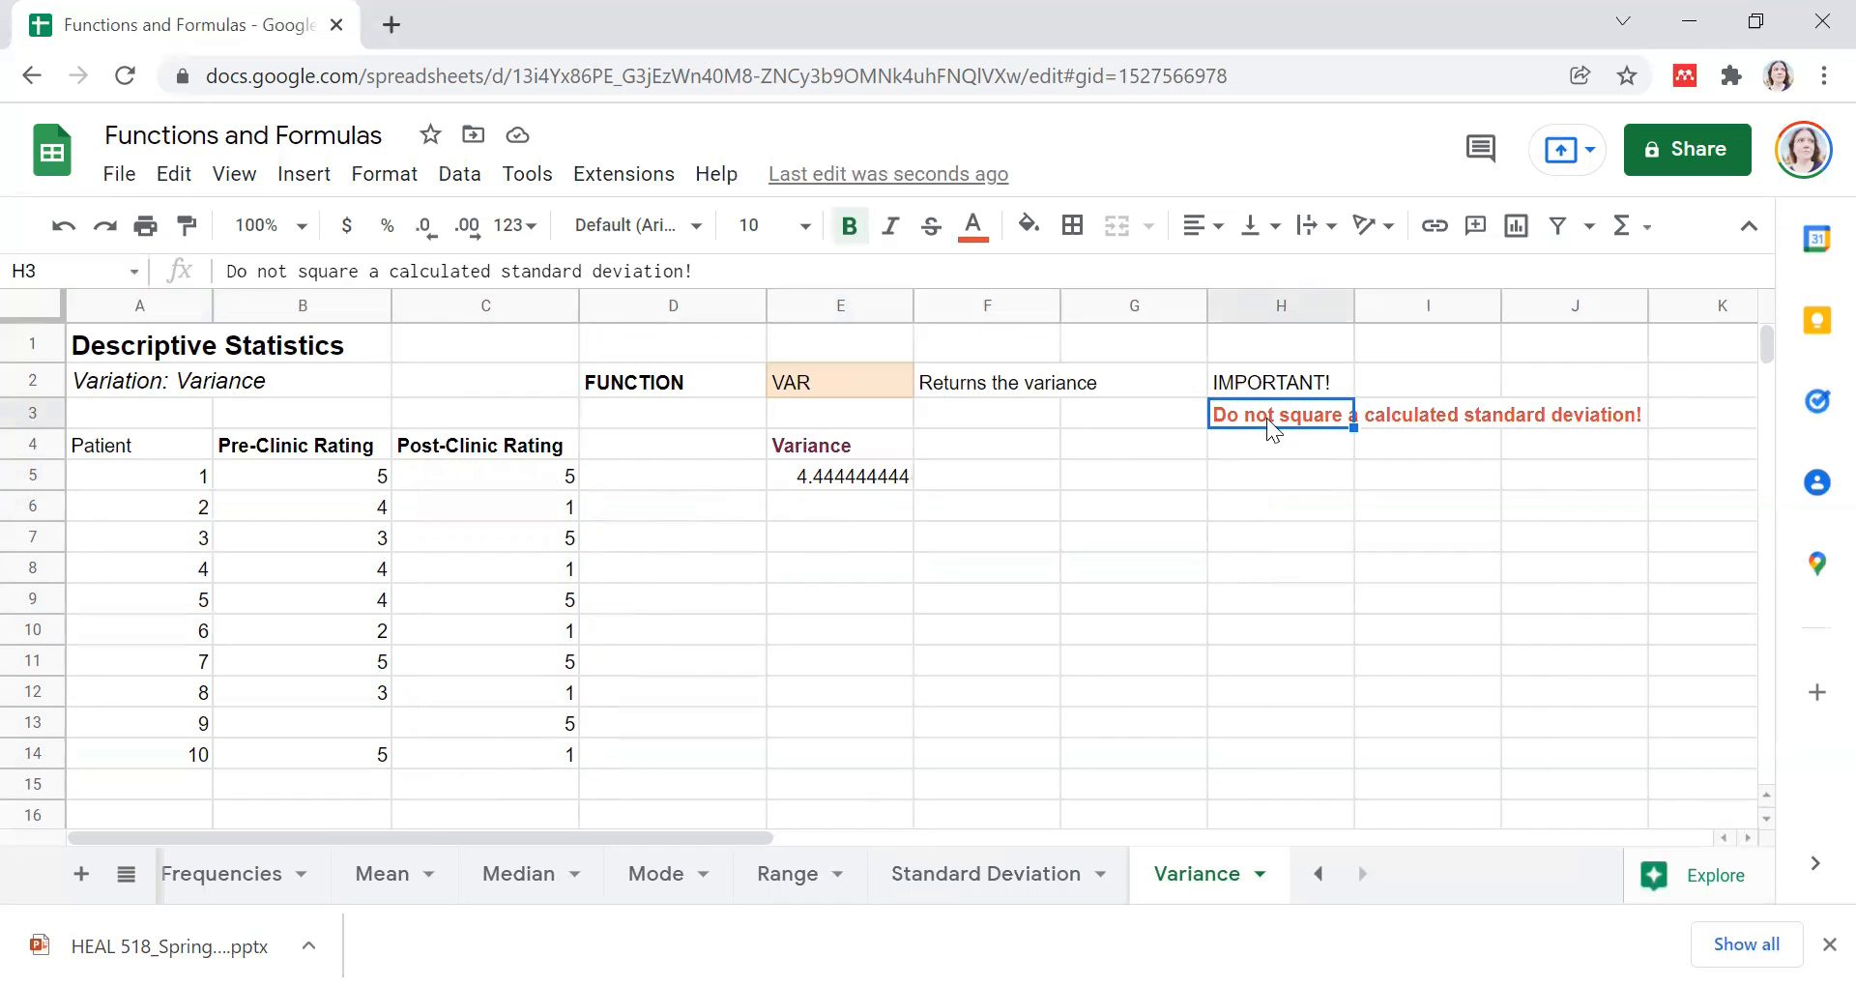
# Step: Calculate the standard deviation of the post-clinic ratings in E7 with the formula =STDEV(C5:C14)
pyautogui.click(622, 473)
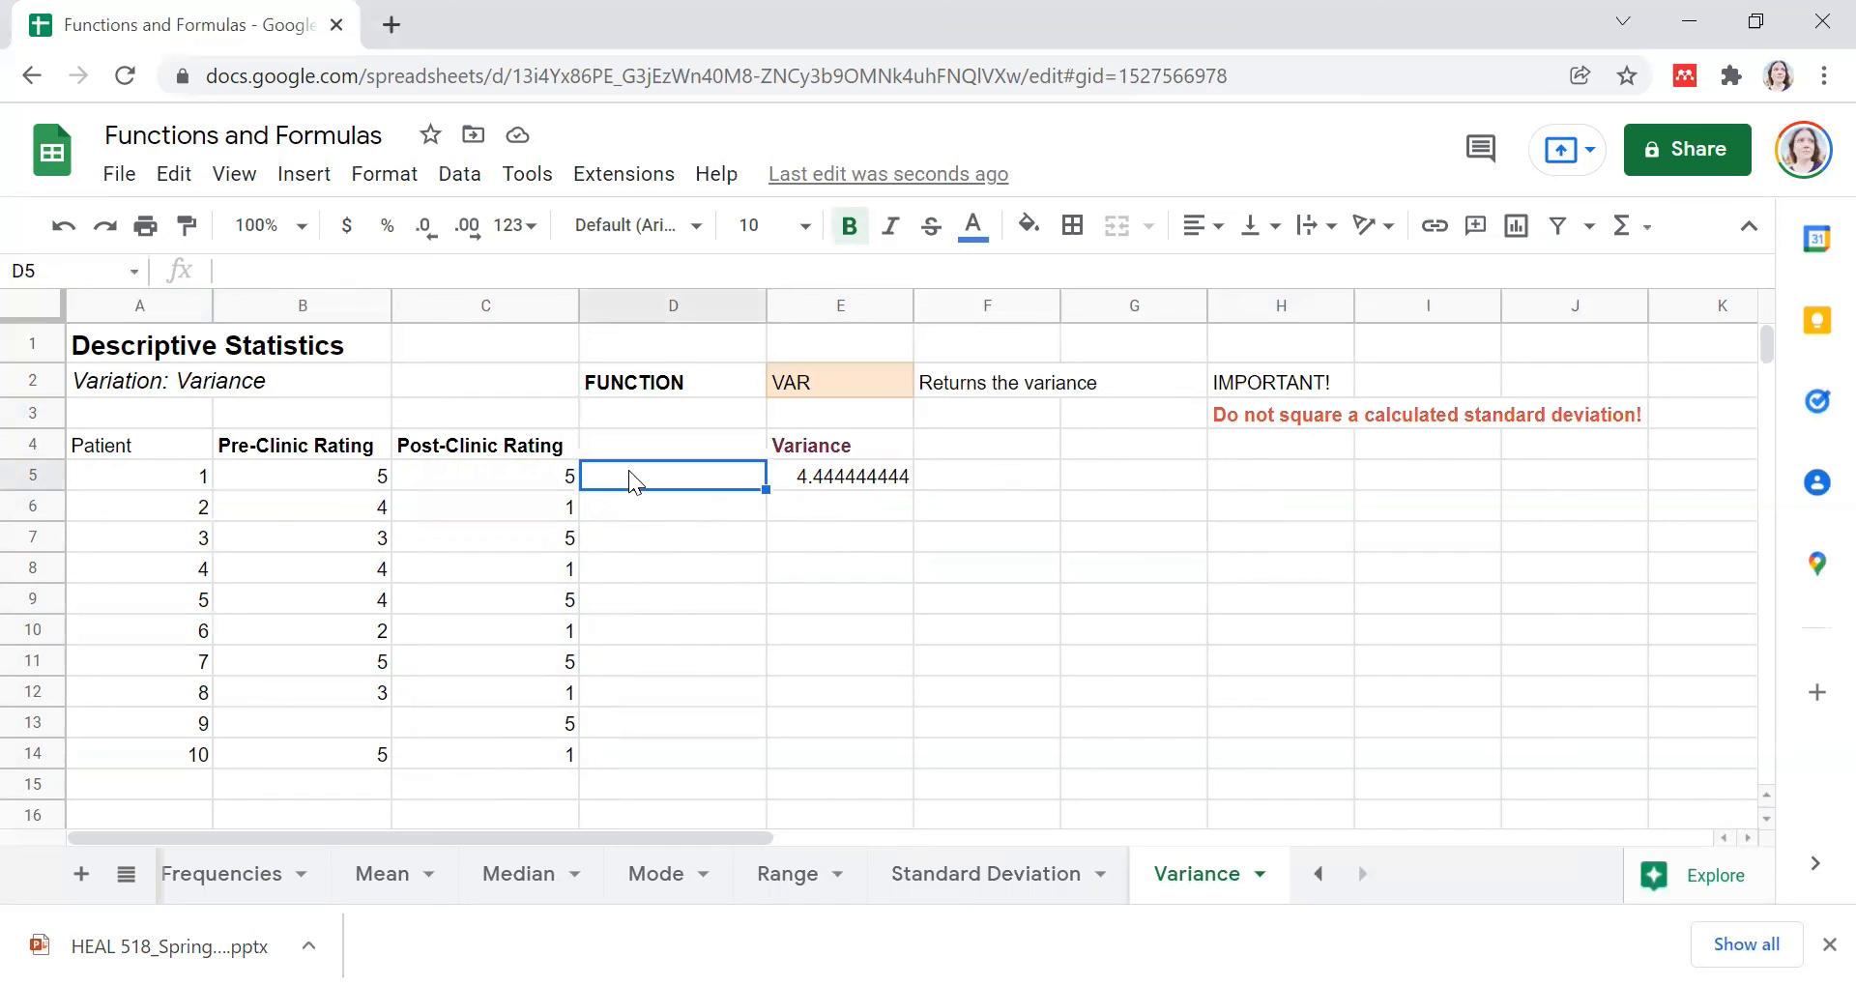
pyautogui.click(777, 546)
pyautogui.write('=')
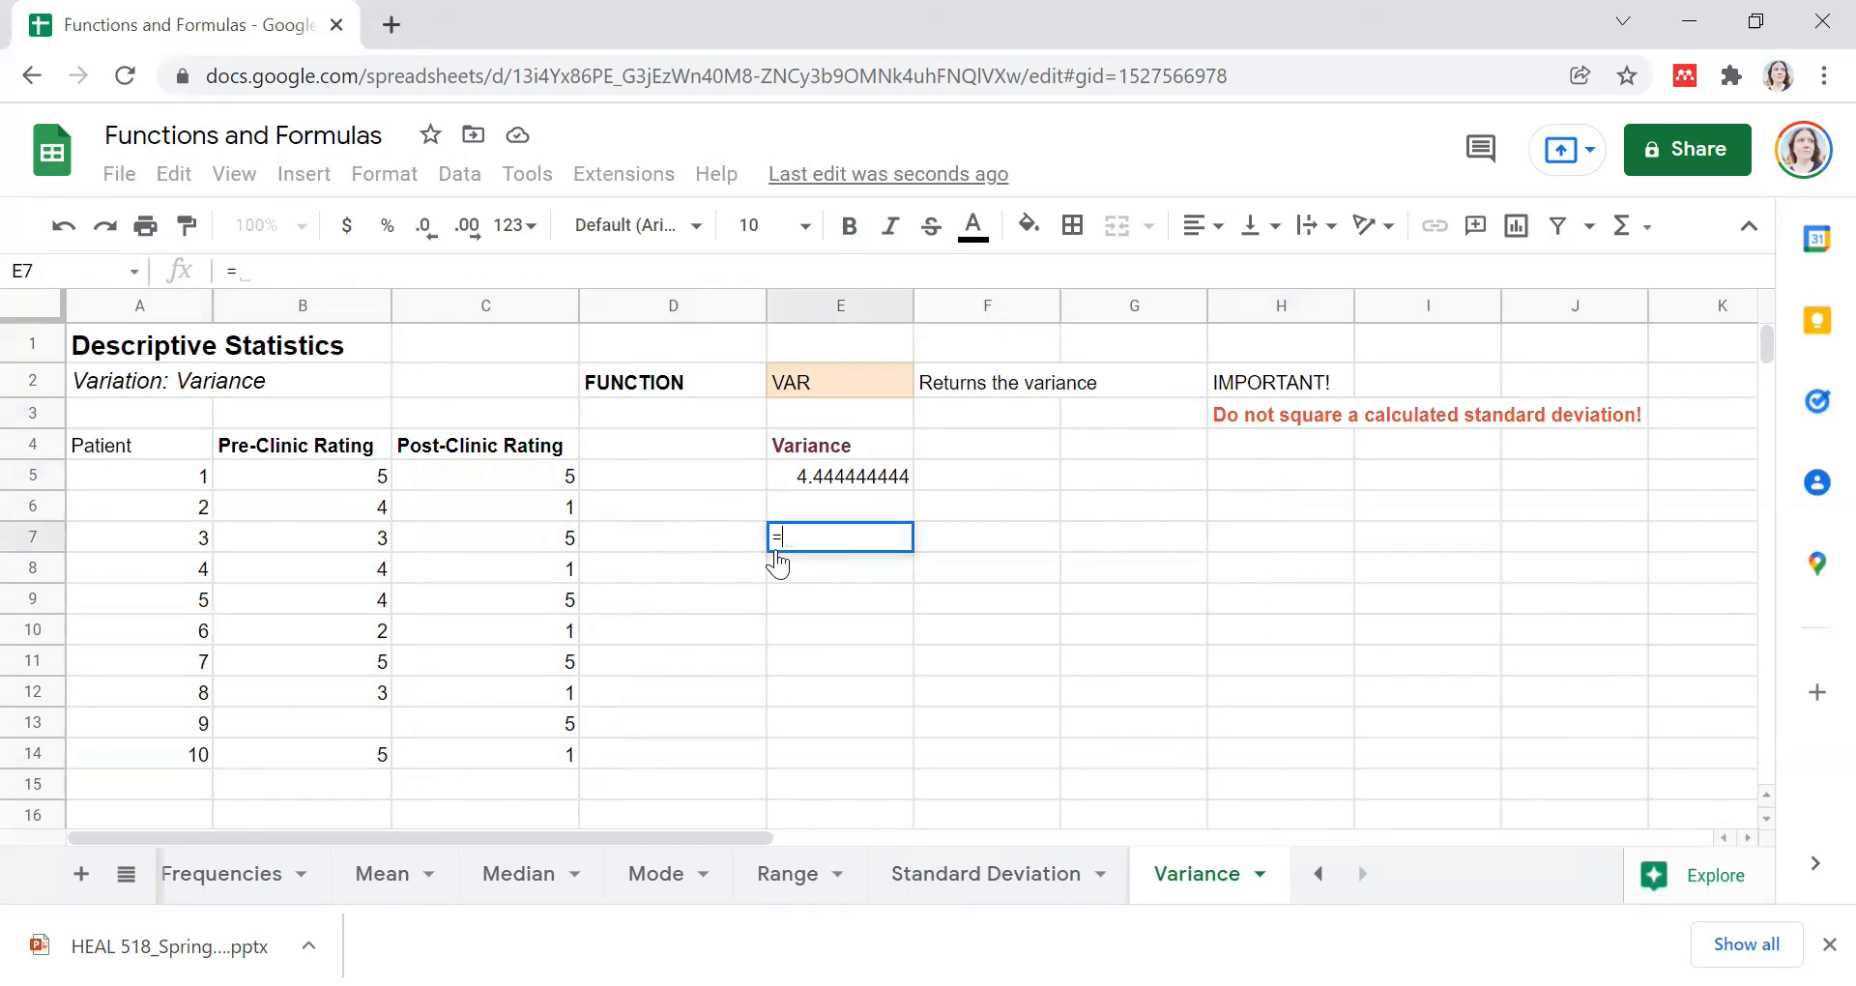
pyautogui.write('sstd')
pyautogui.press('BackSpace')
pyautogui.press('BackSpace')
pyautogui.press('BackSpace')
pyautogui.write('td')
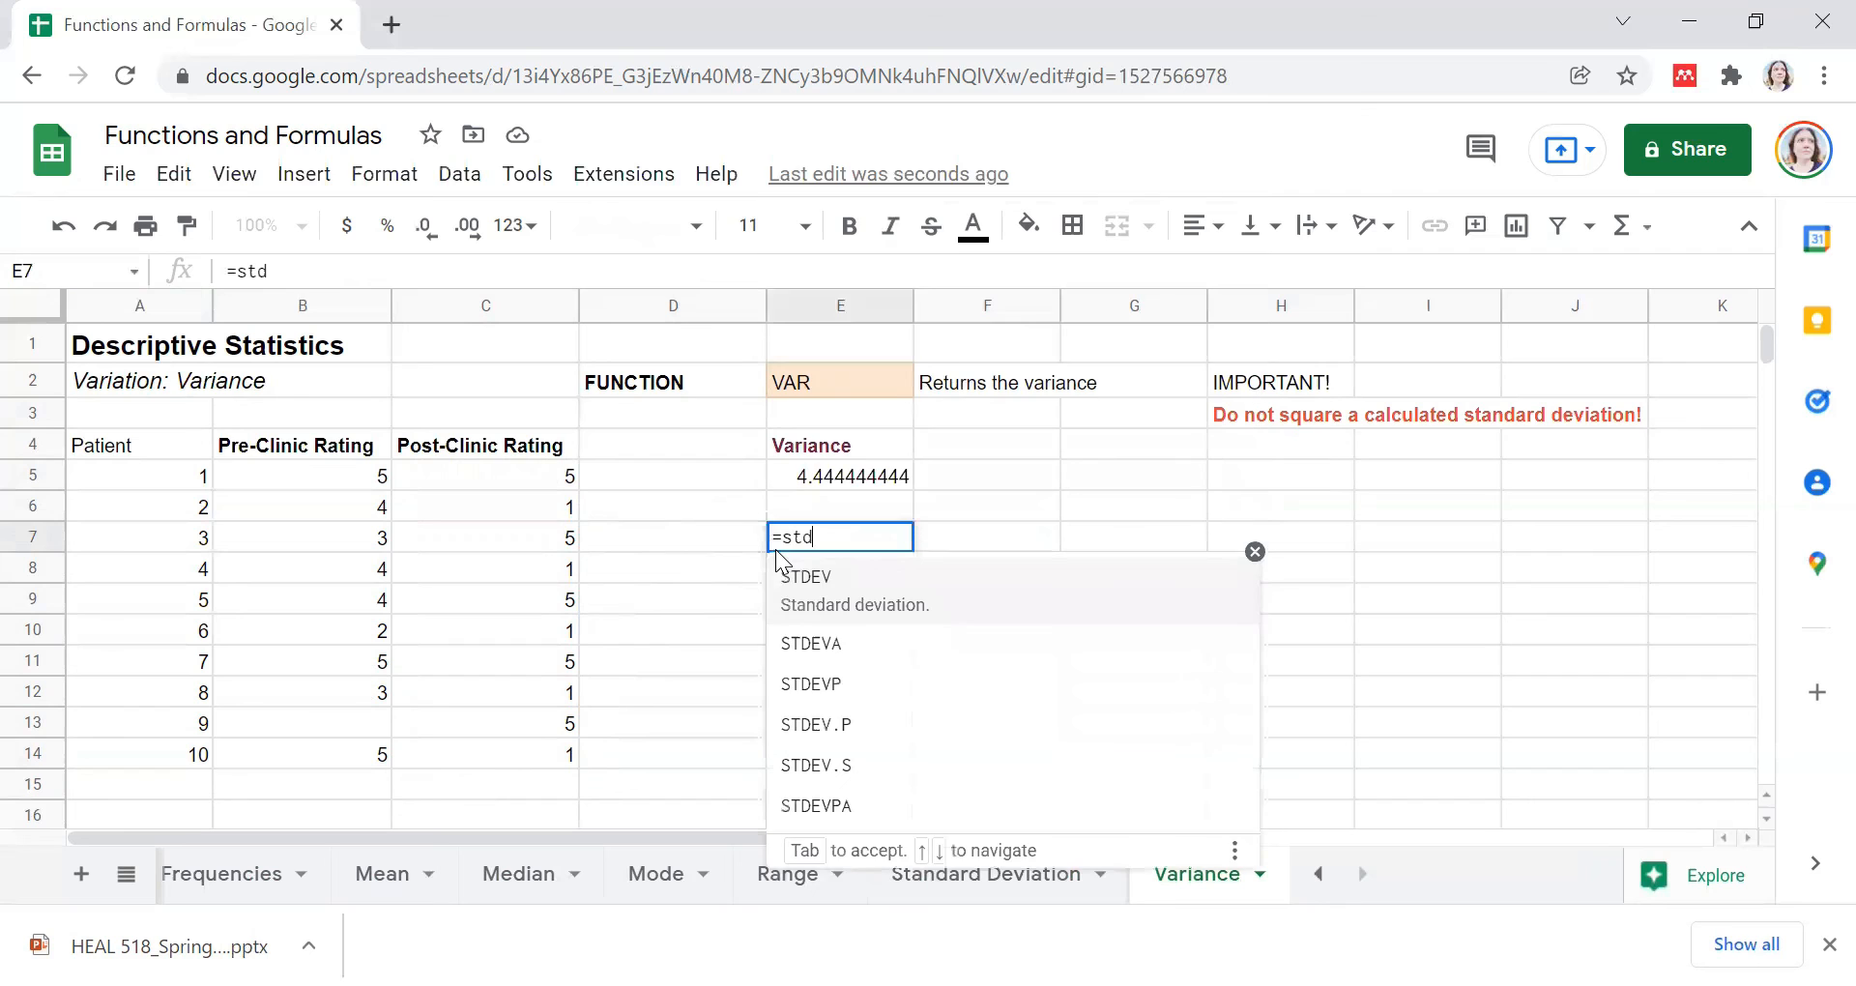
pyautogui.click(827, 592)
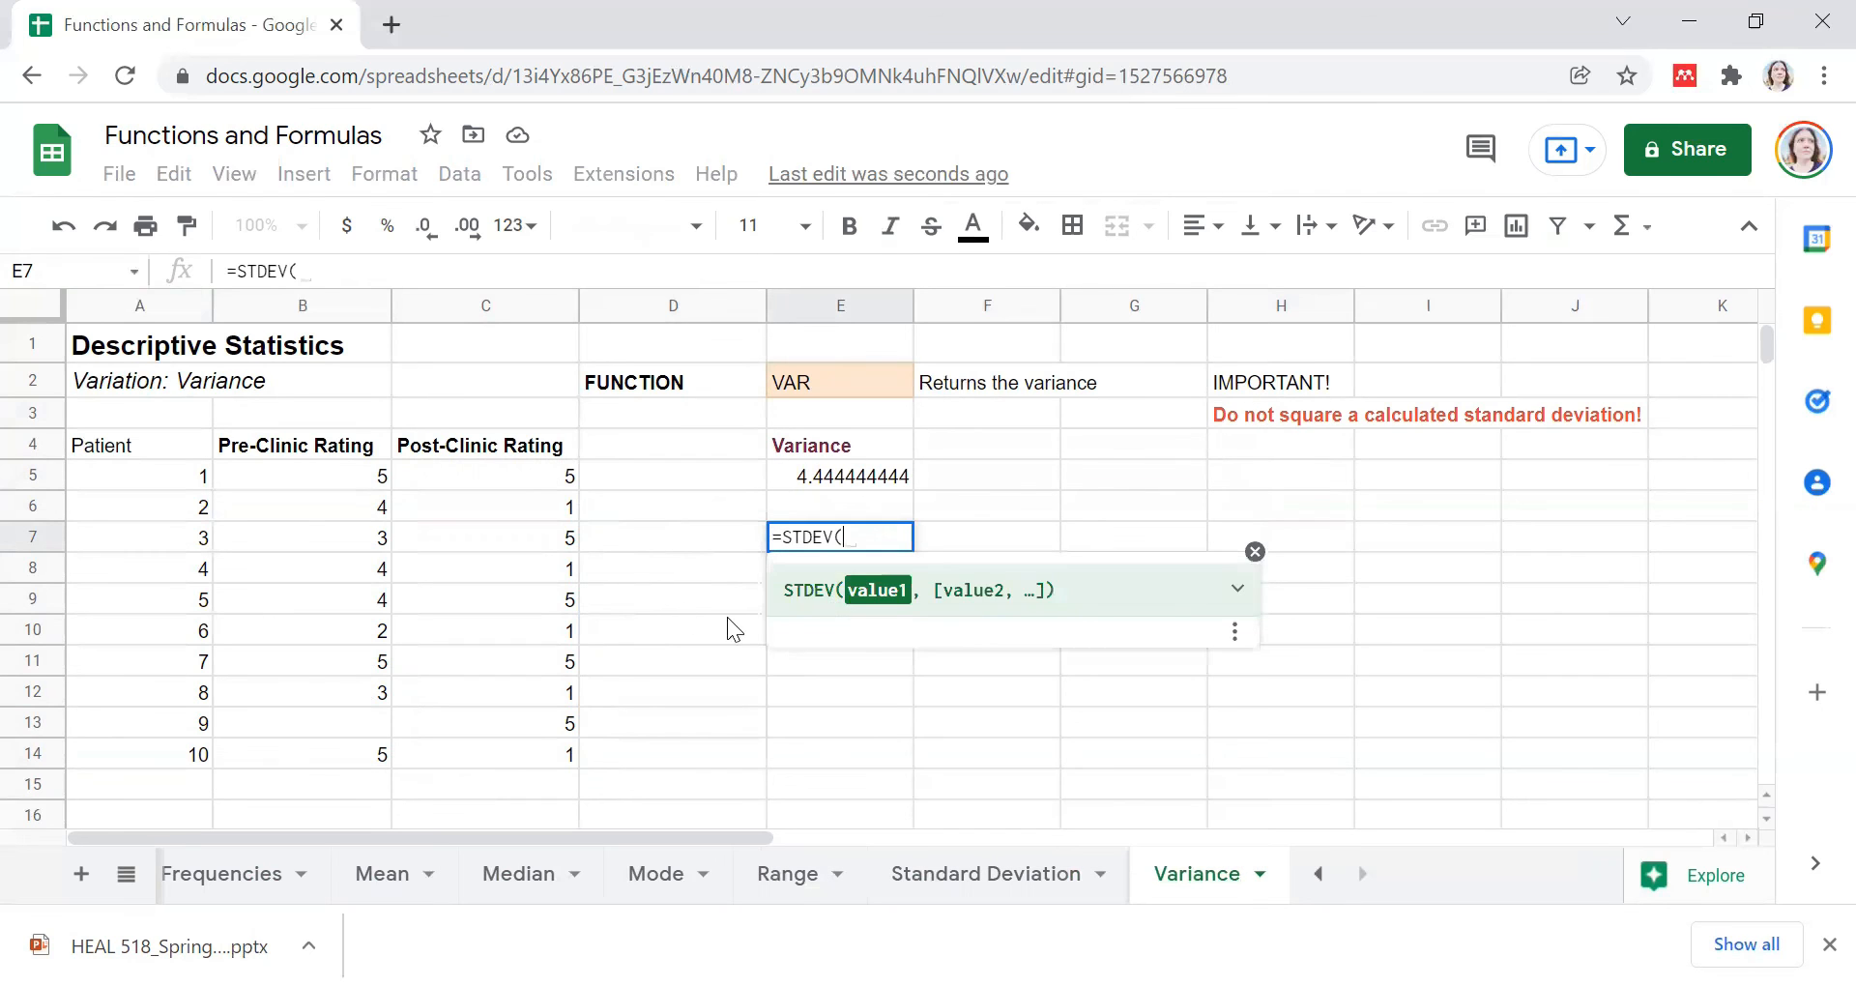
pyautogui.moveTo(512, 476); pyautogui.dragTo(501, 739)
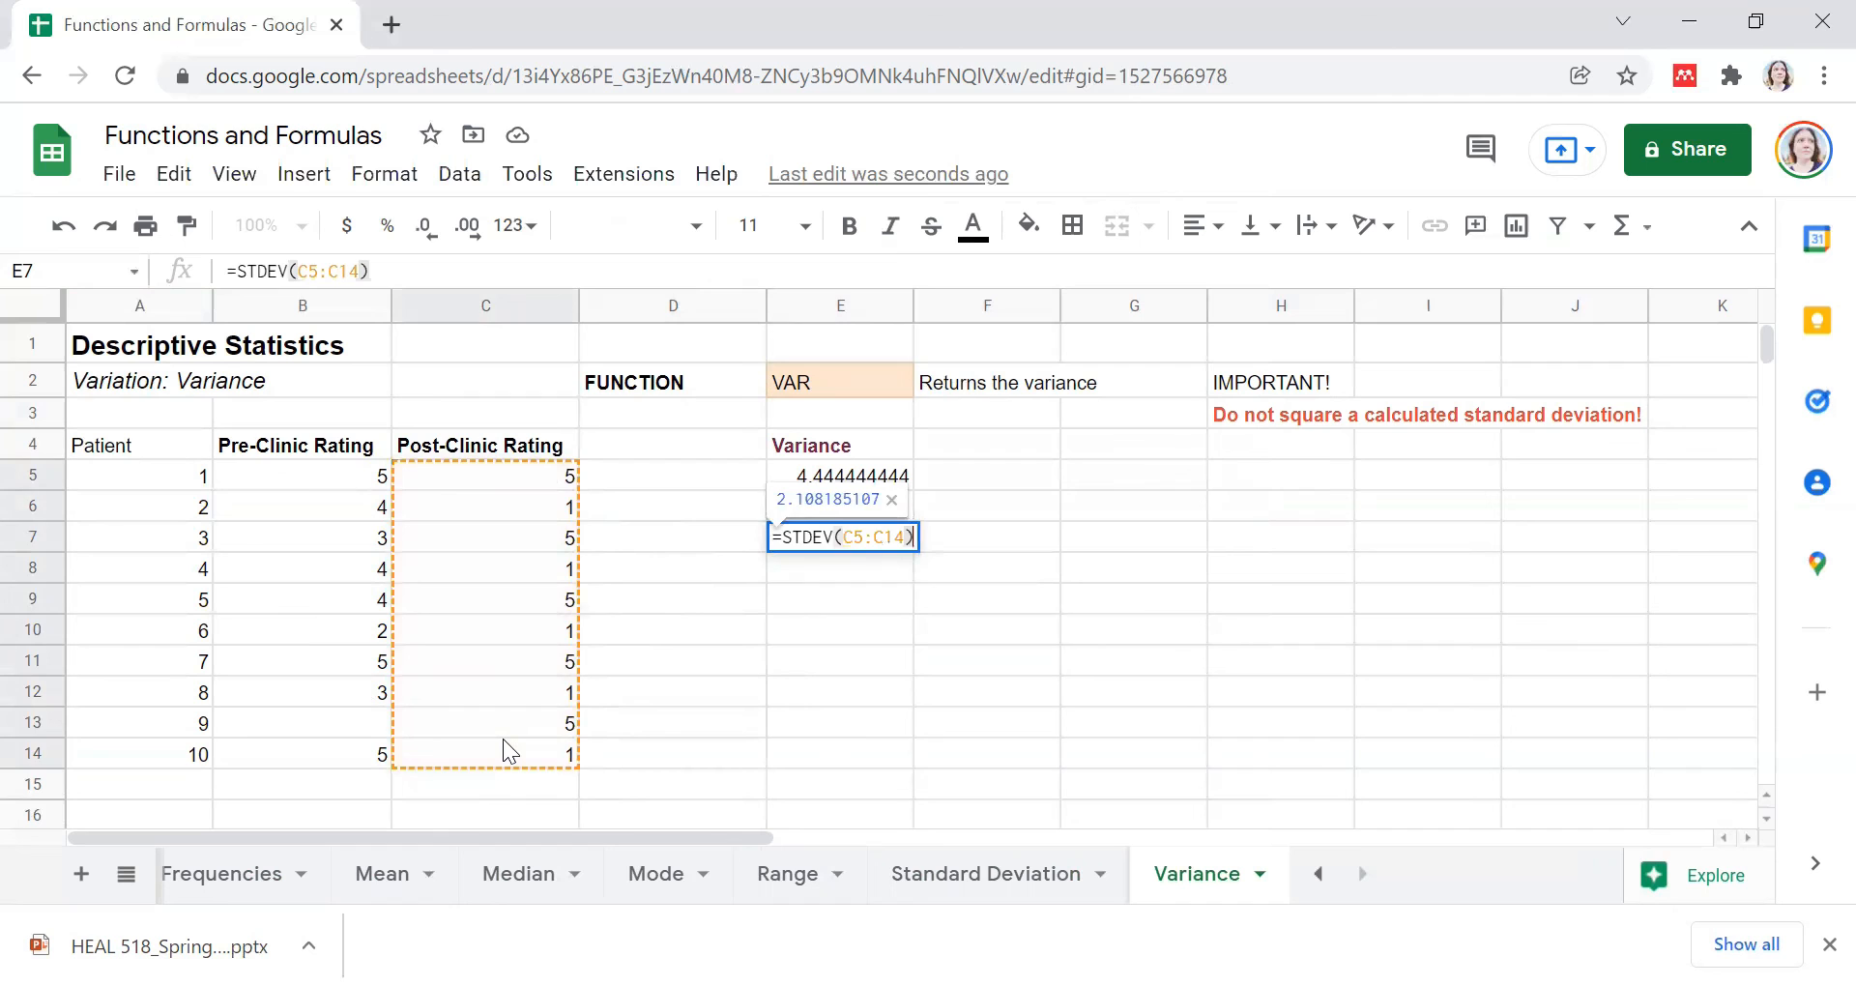
pyautogui.press('Return')
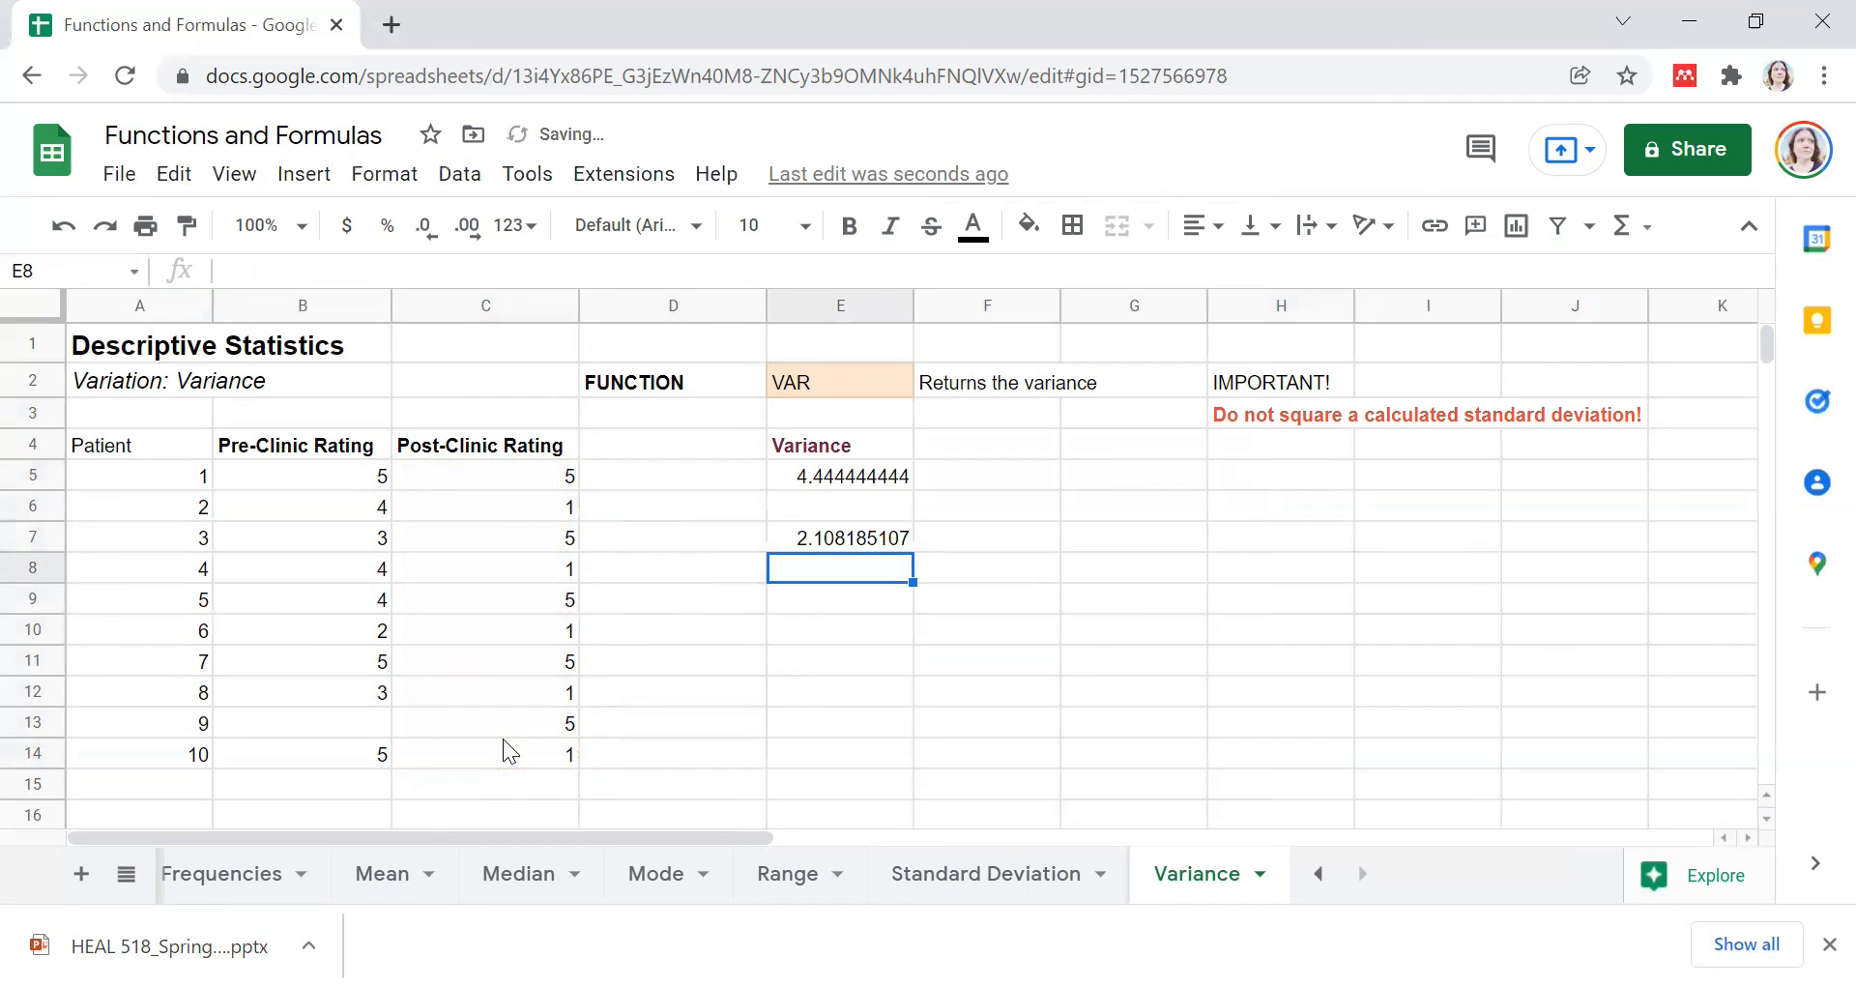
# Step: Try the formula =var(E7) in F7 on the calculated standard deviation, clear F7, and review the post-clinic ratings C5:C14
pyautogui.click(901, 533)
pyautogui.click(942, 541)
pyautogui.write('=var(')
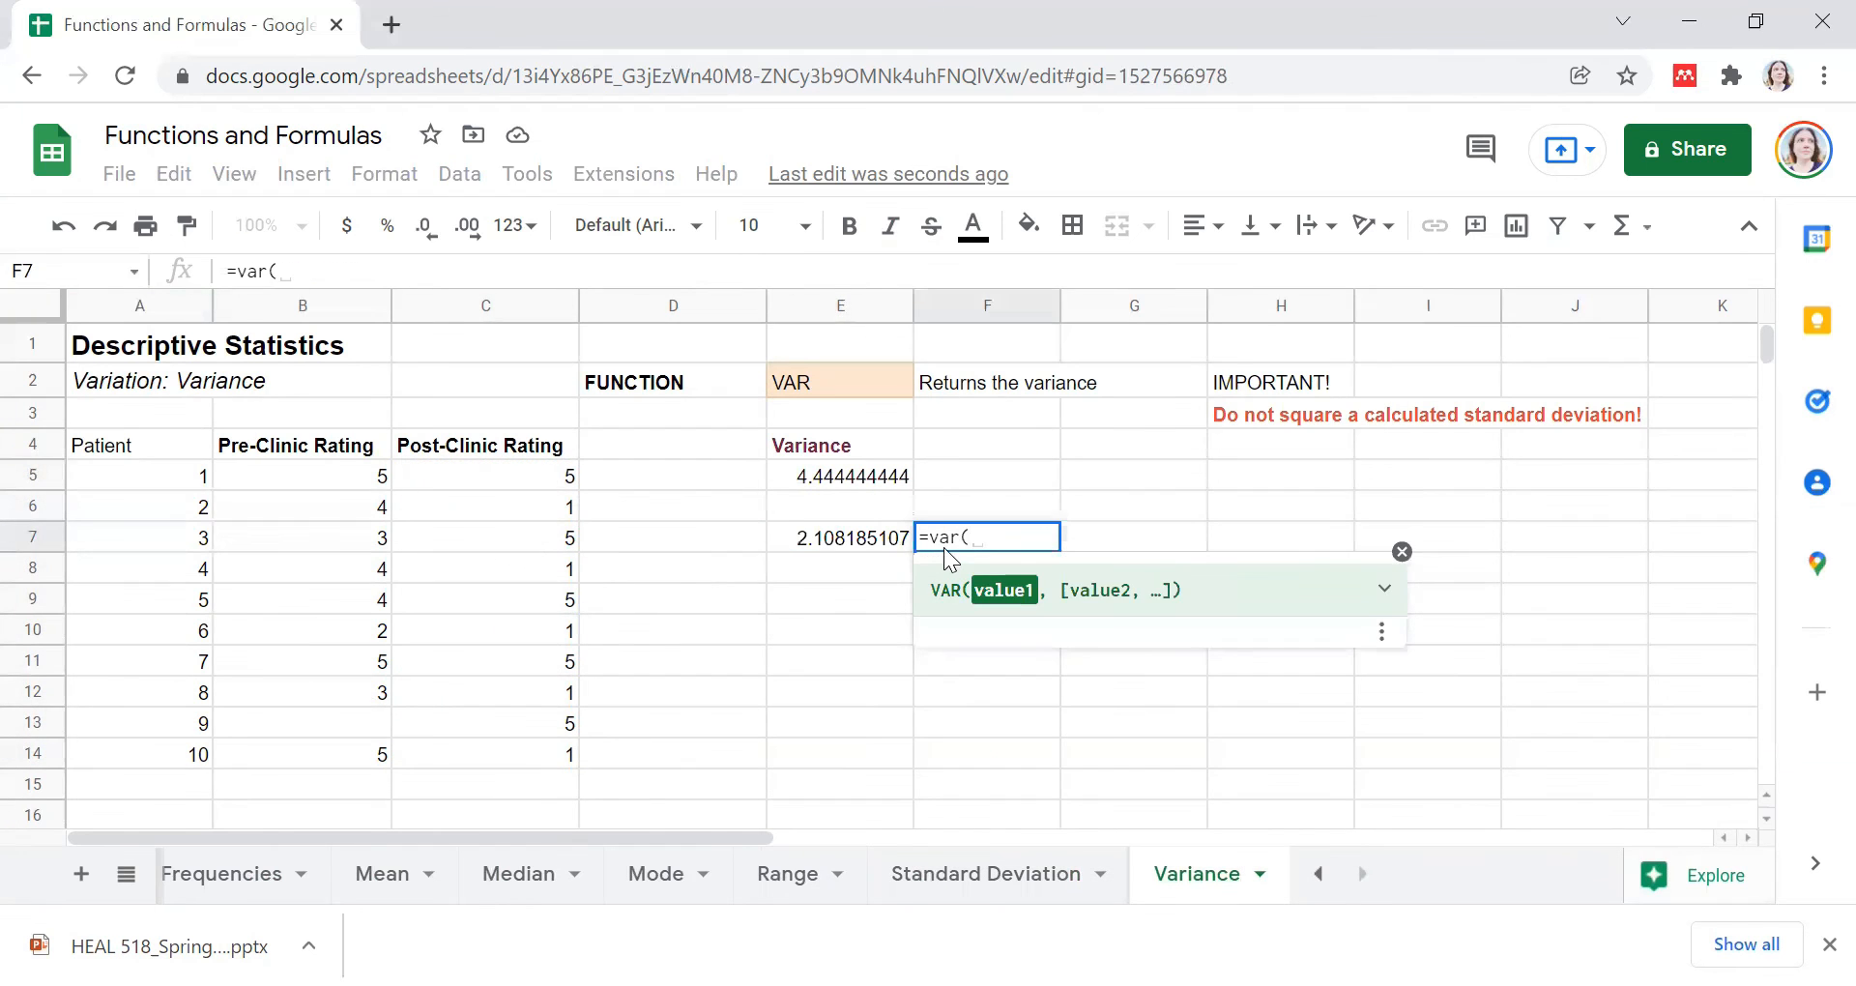
pyautogui.click(880, 535)
pyautogui.write(')')
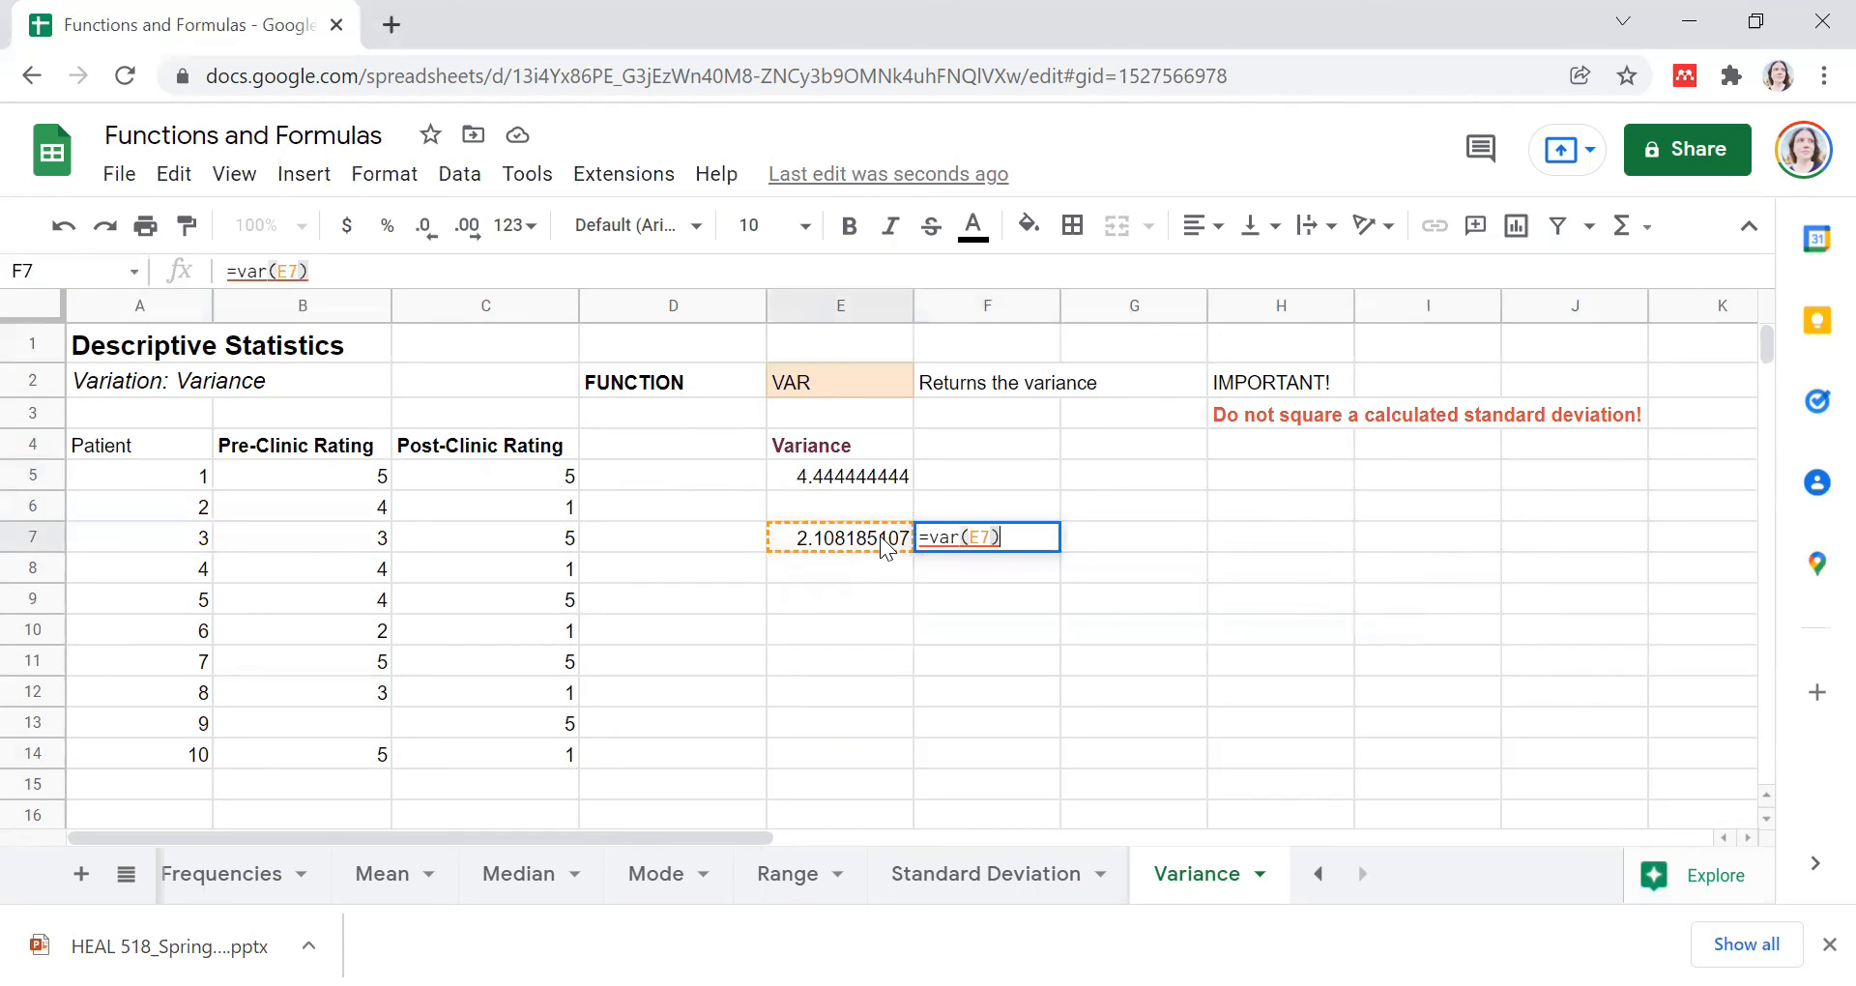
pyautogui.press('Return')
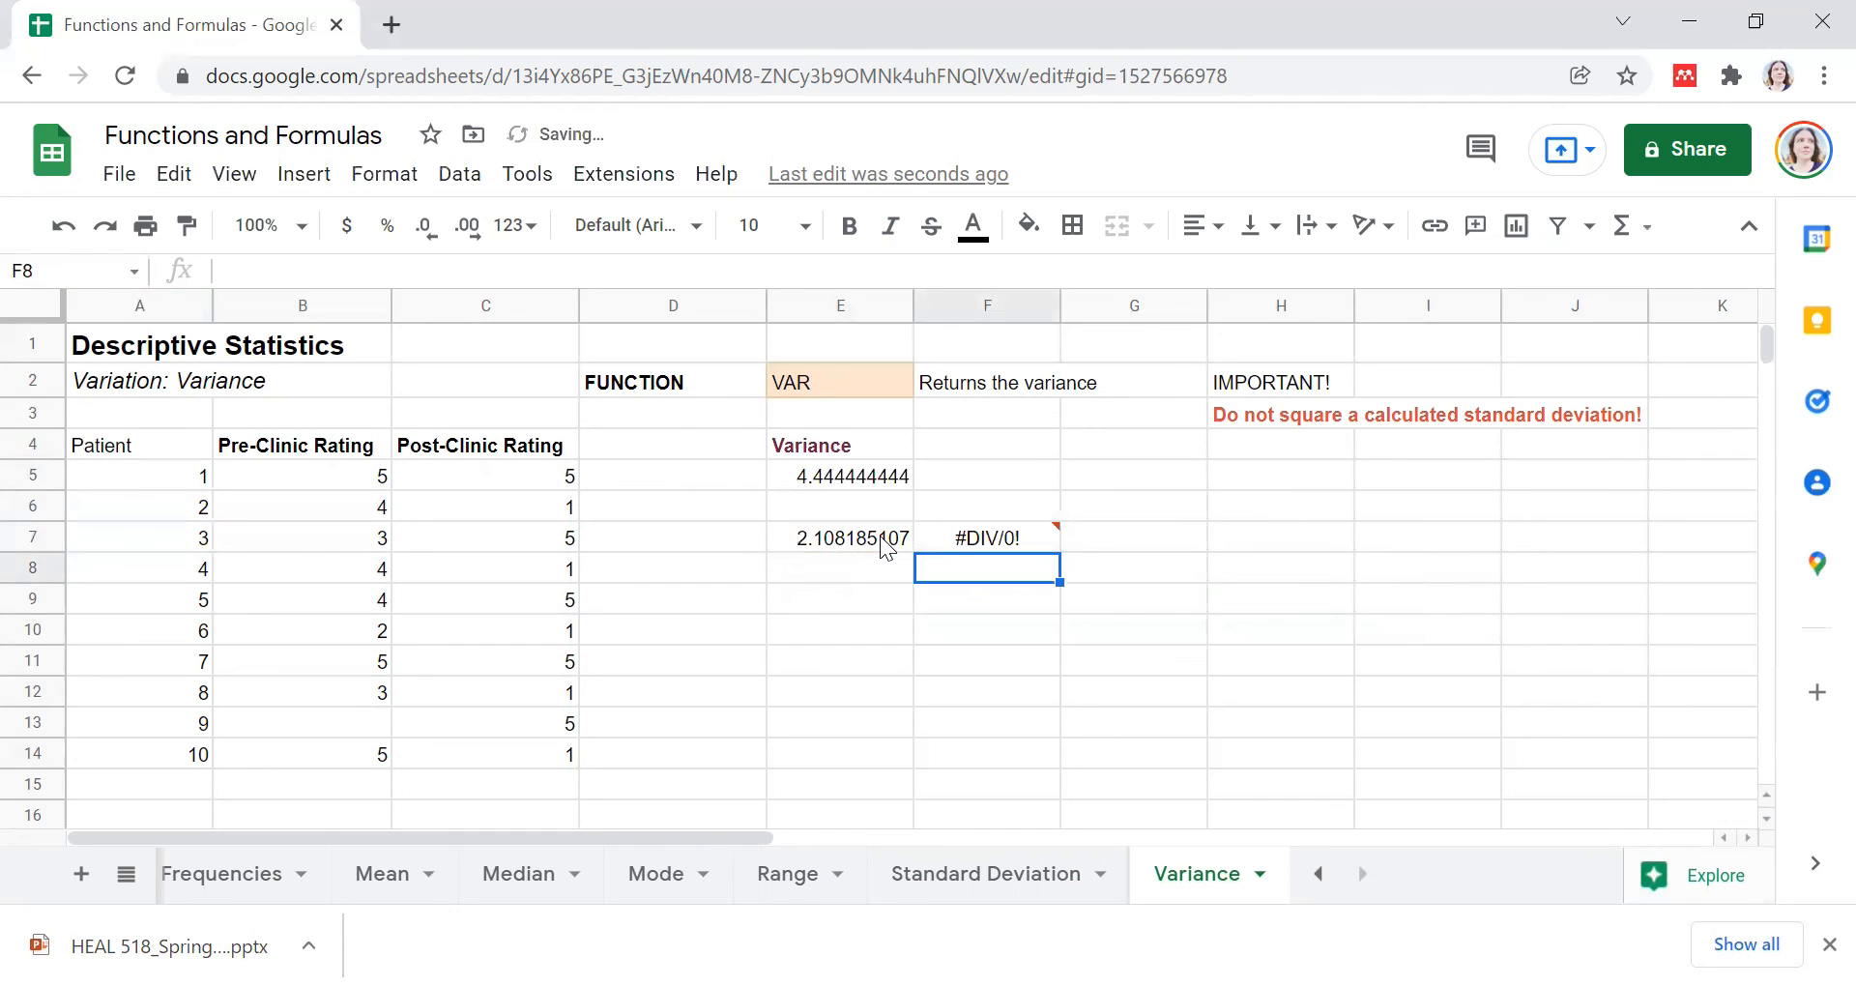
pyautogui.click(1034, 537)
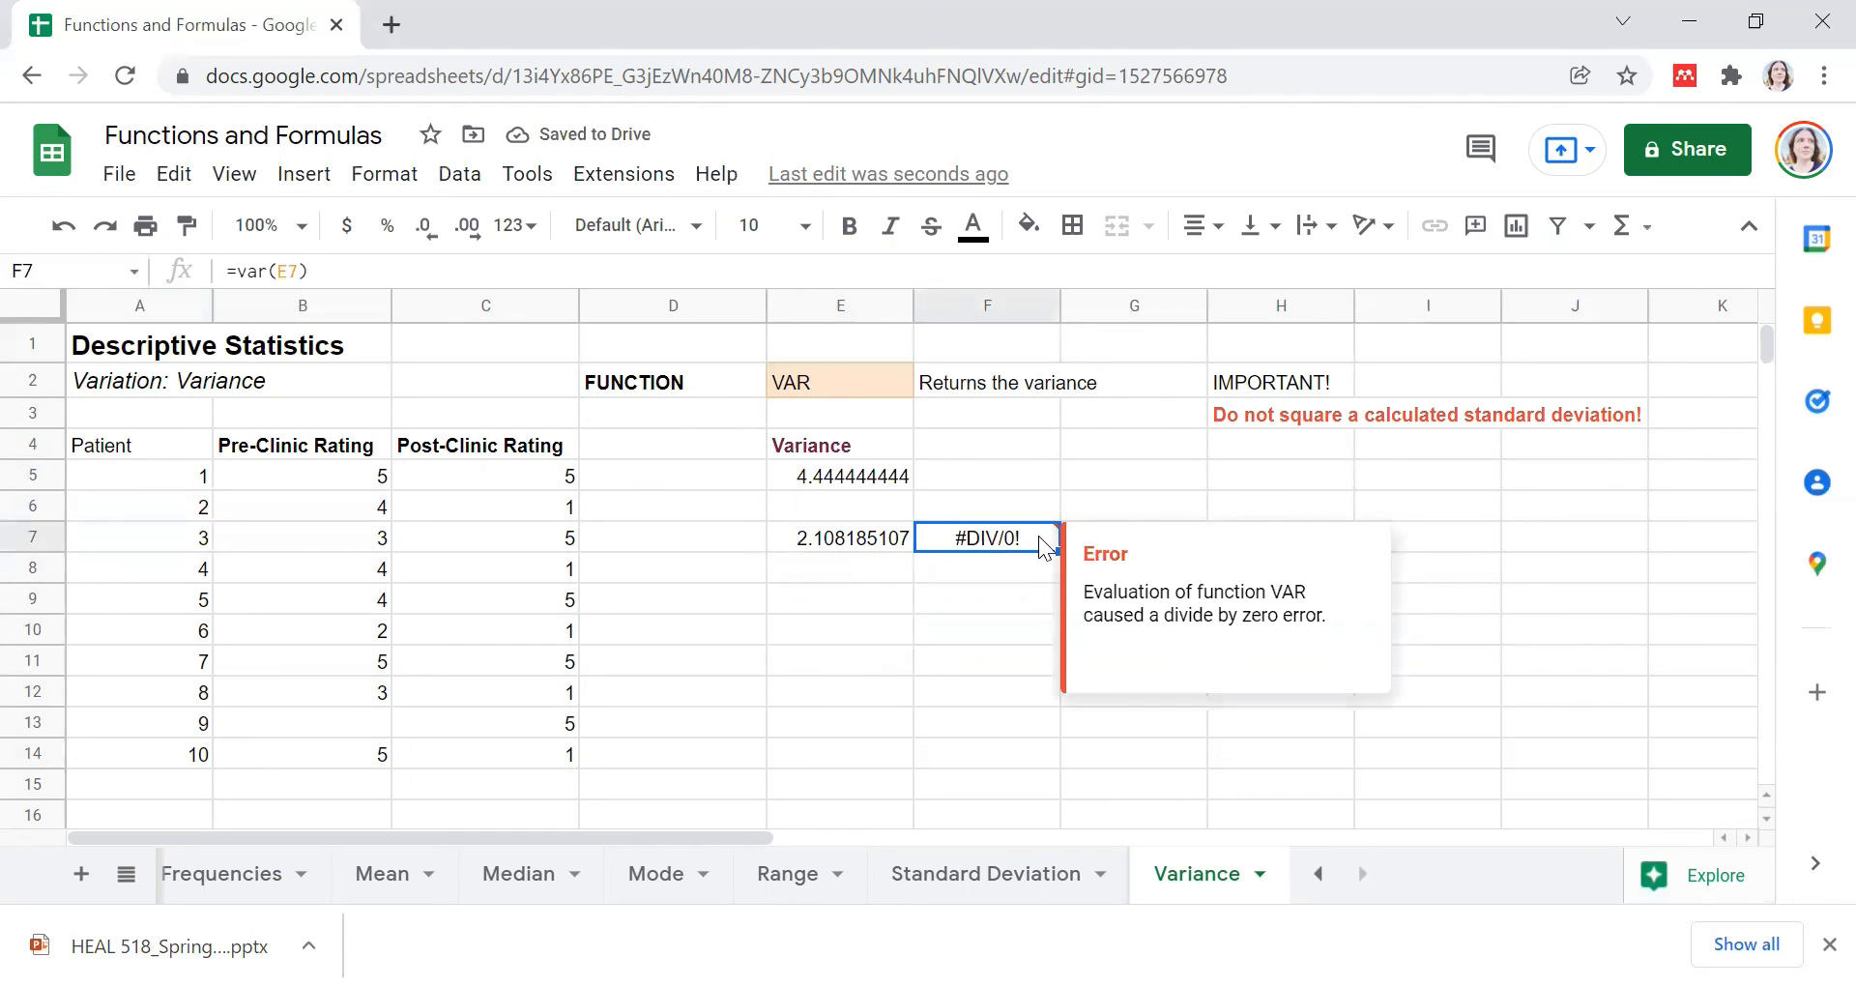
pyautogui.press('Delete')
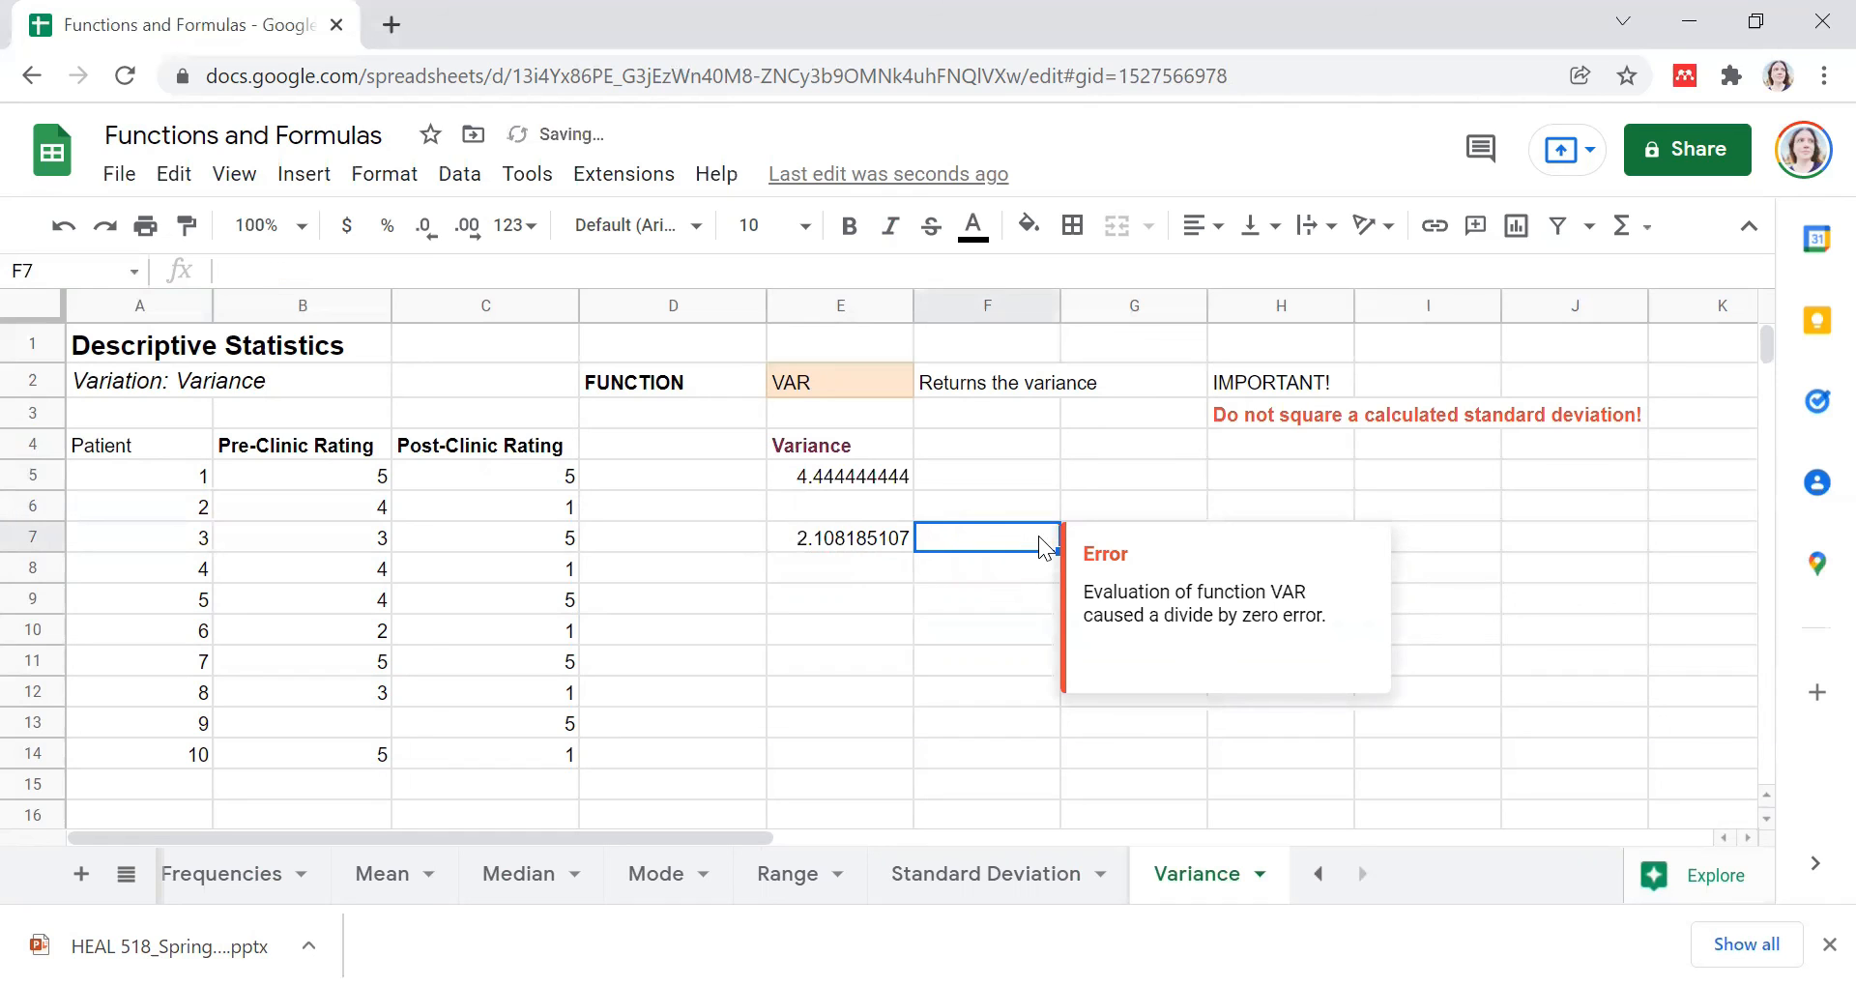
pyautogui.moveTo(488, 482); pyautogui.dragTo(570, 763)
pyautogui.click(1040, 720)
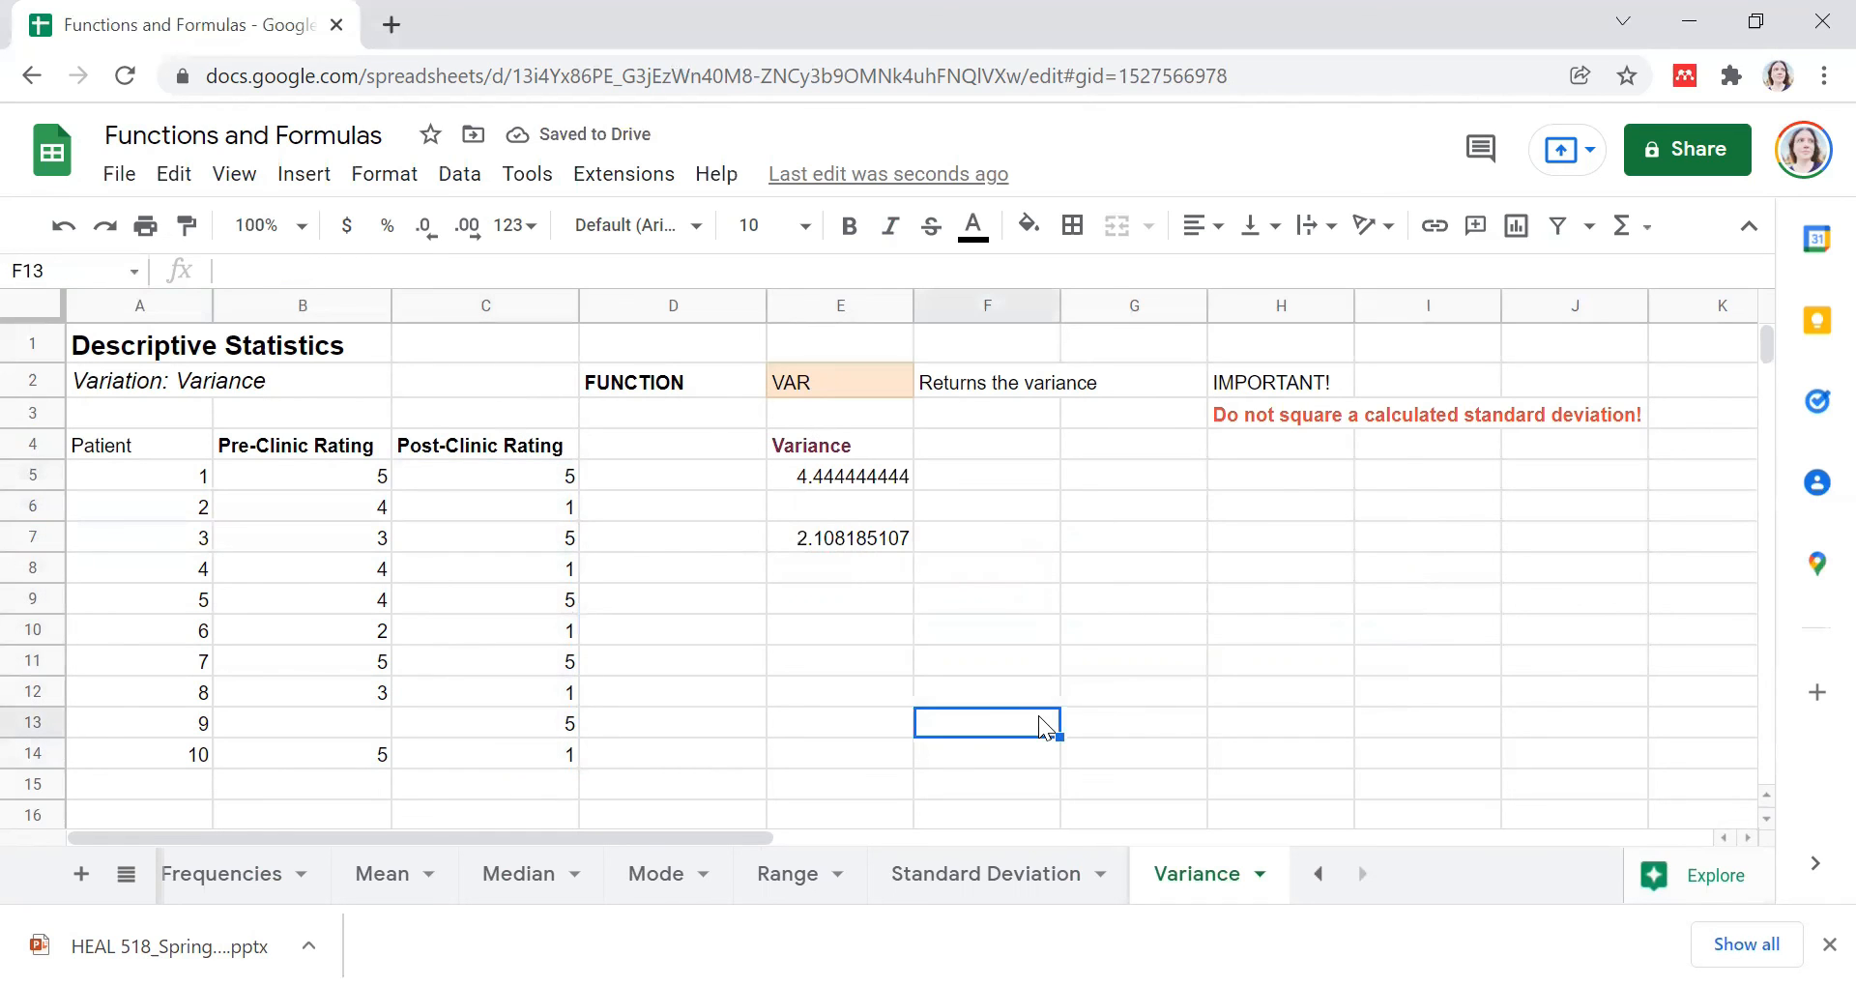